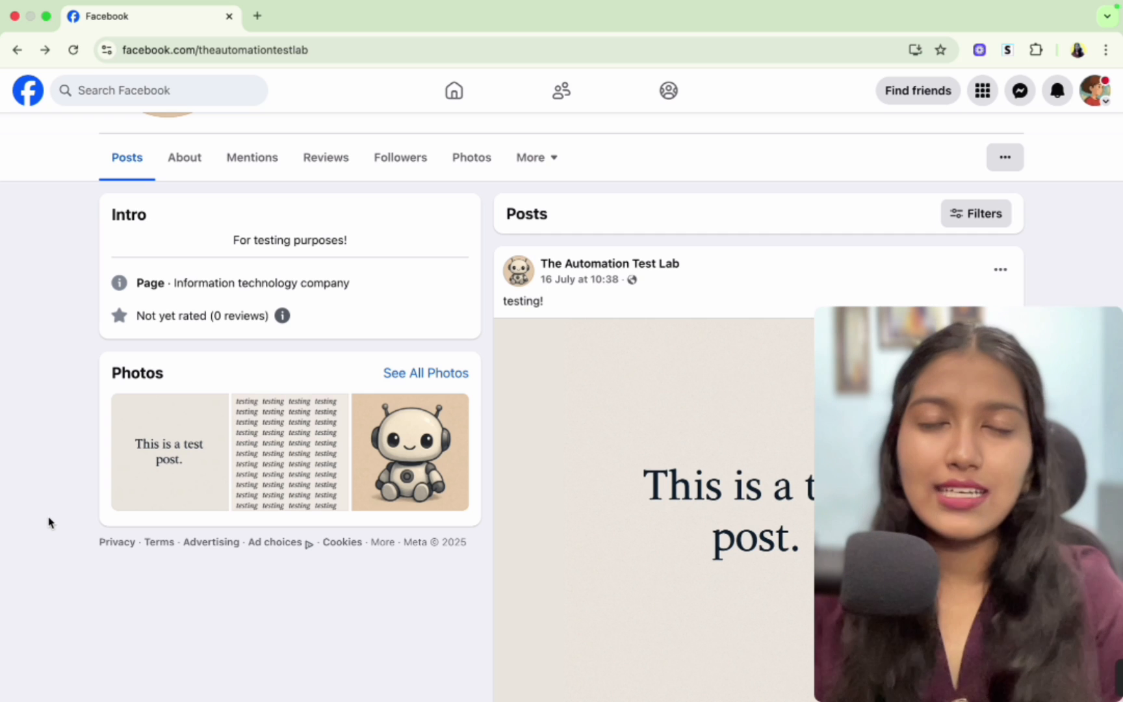
- Open the Messenger conversation with The Automation Test Lab page
scroll(50, 522, down, 2)
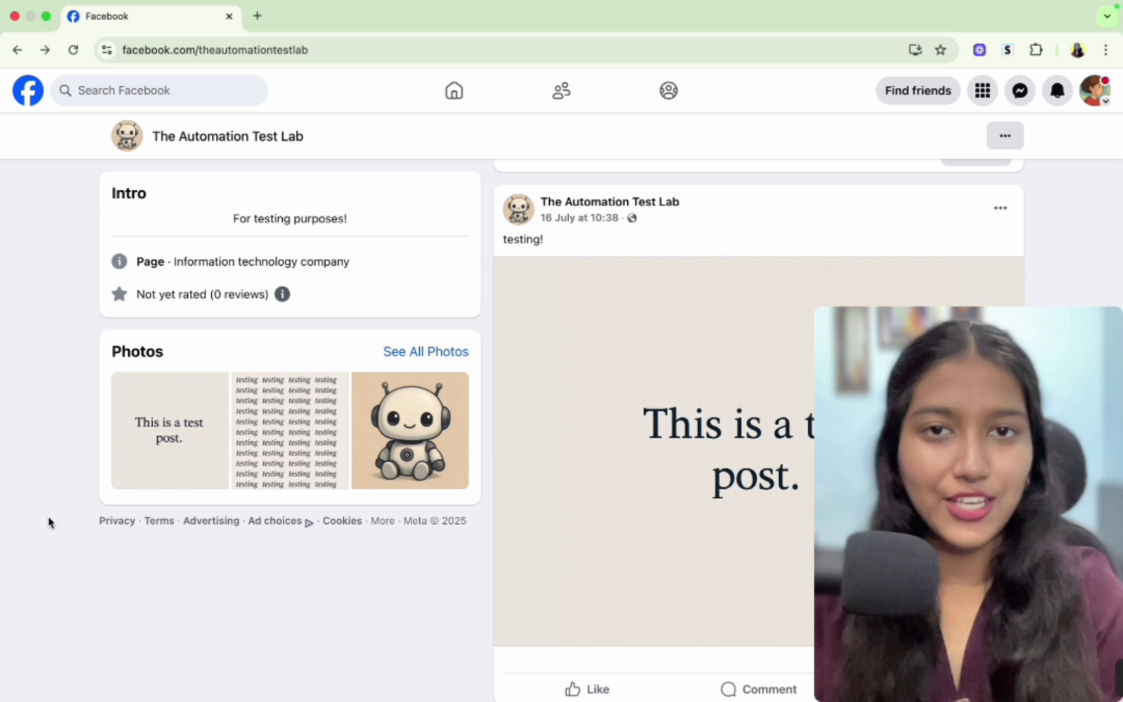
scroll(424, 632, down, 1)
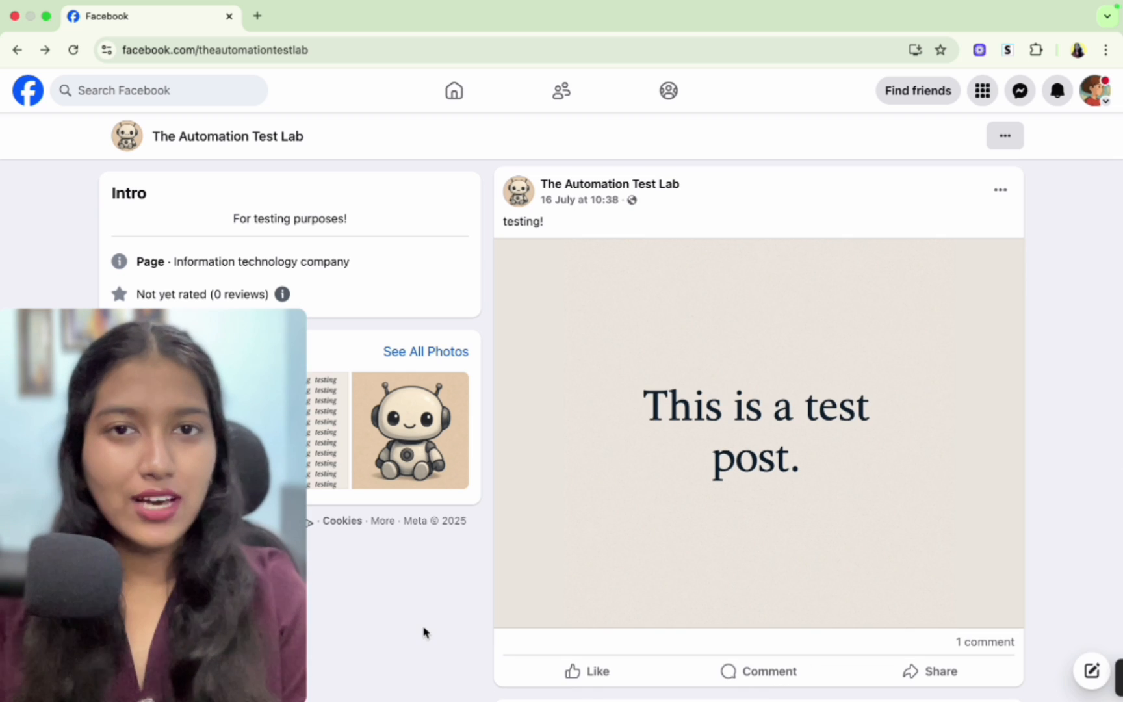
click(749, 675)
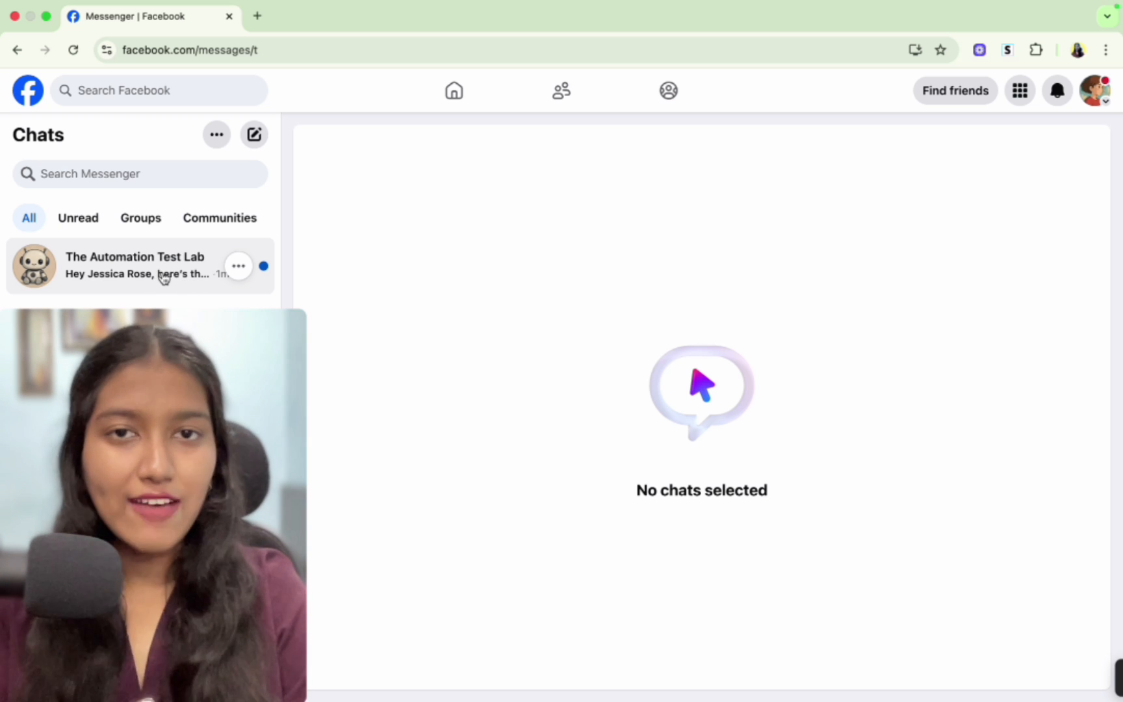
click(164, 277)
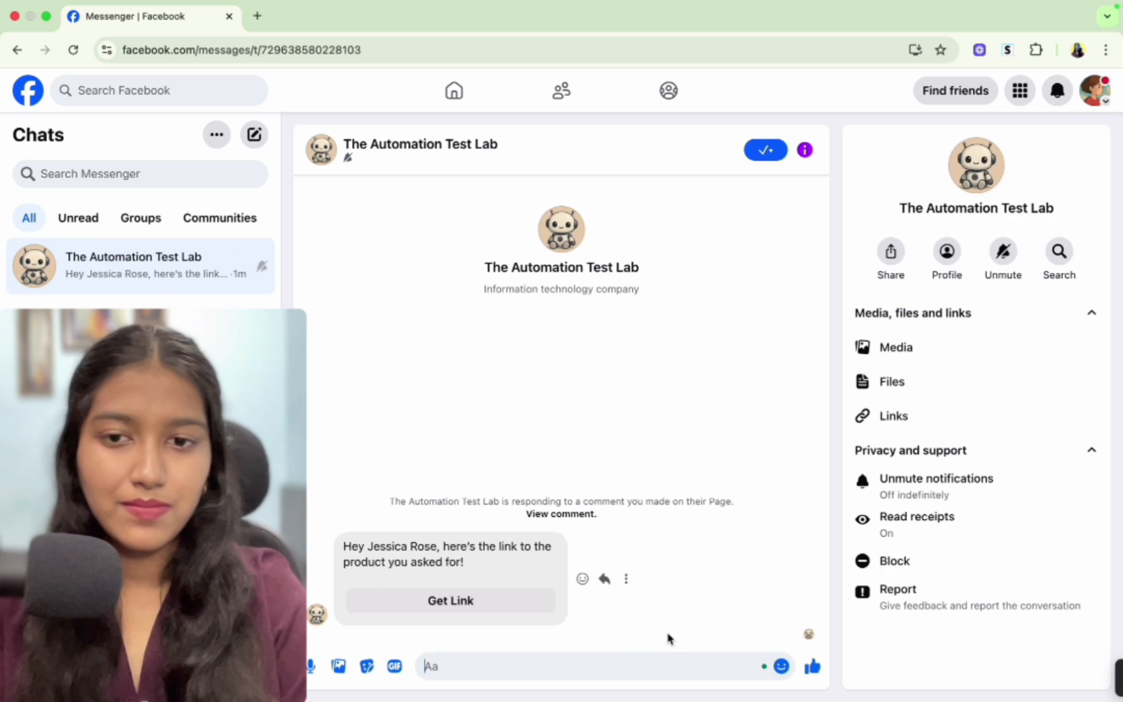
- Request the product link from the bot's message in the chat
click(660, 666)
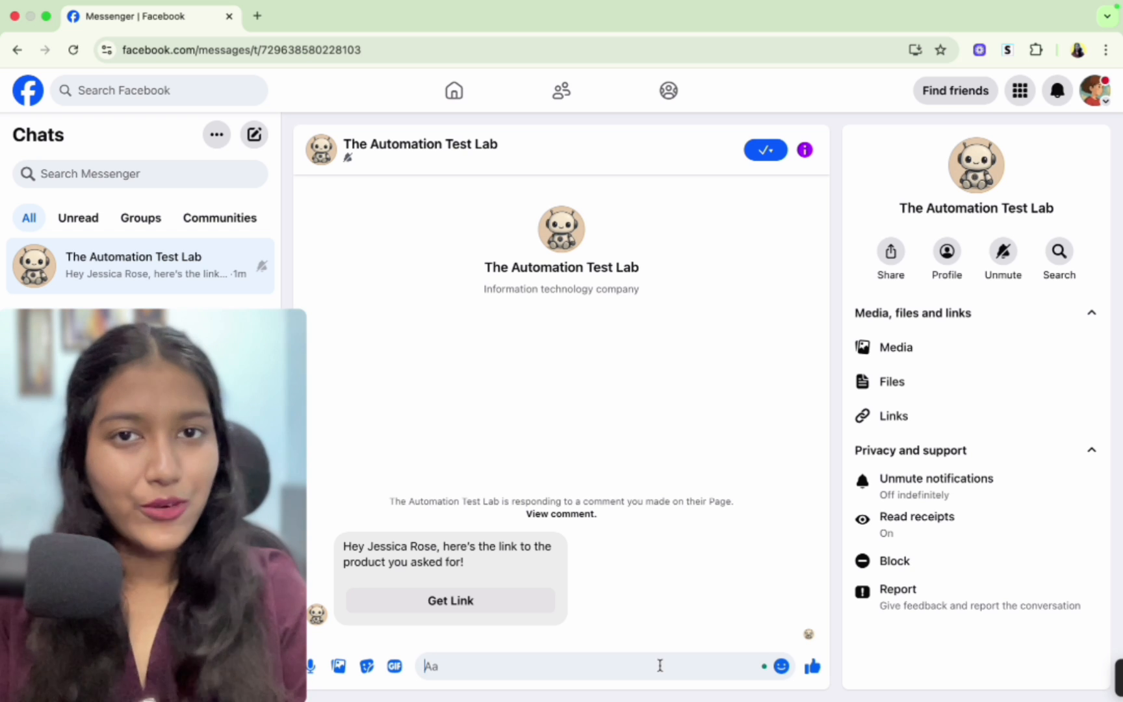
click(483, 606)
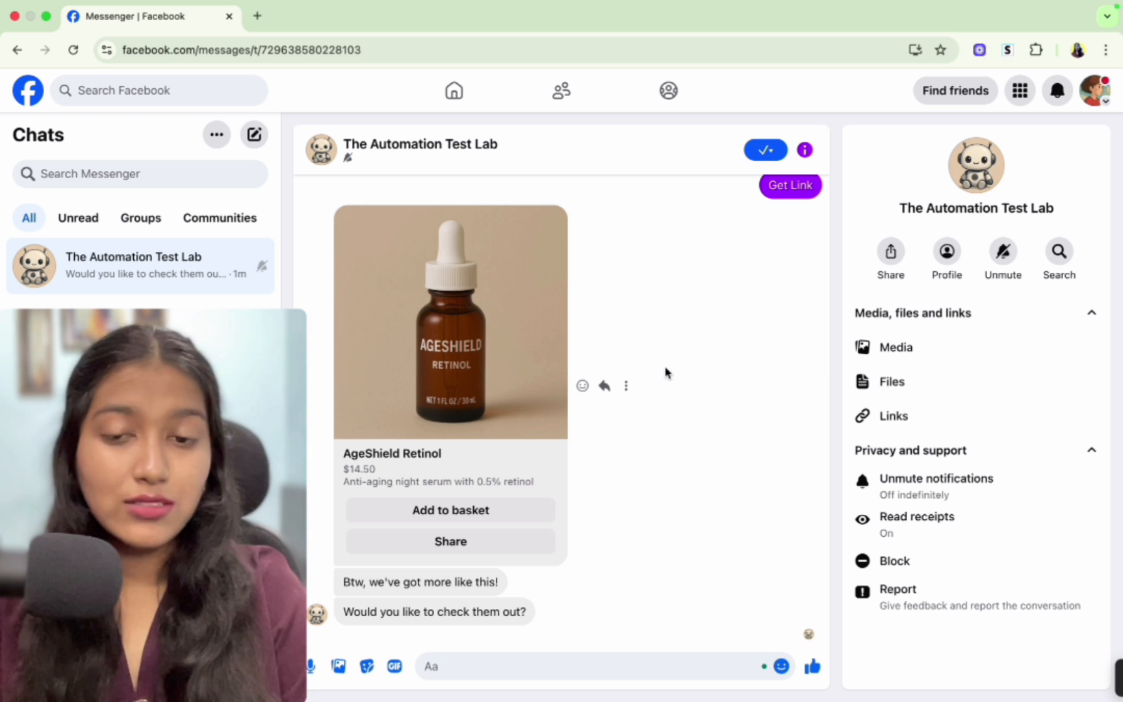
- Reply yes to the bot's offer to check out more products
click(502, 665)
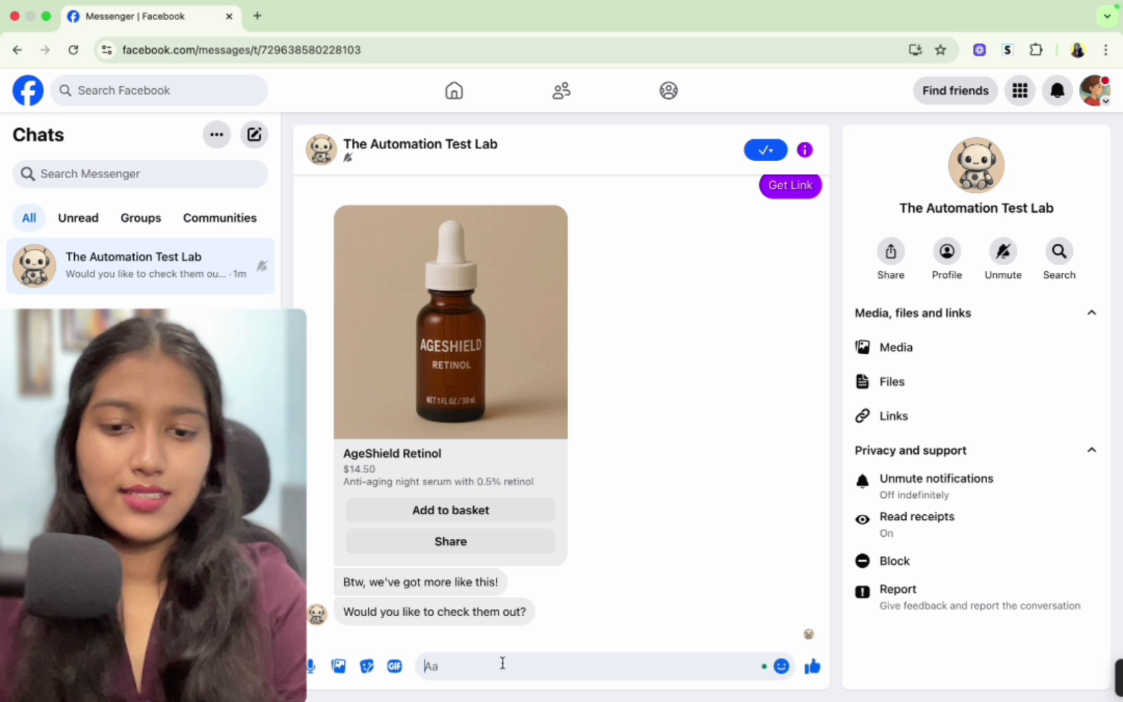
text(yes)
key(Return)
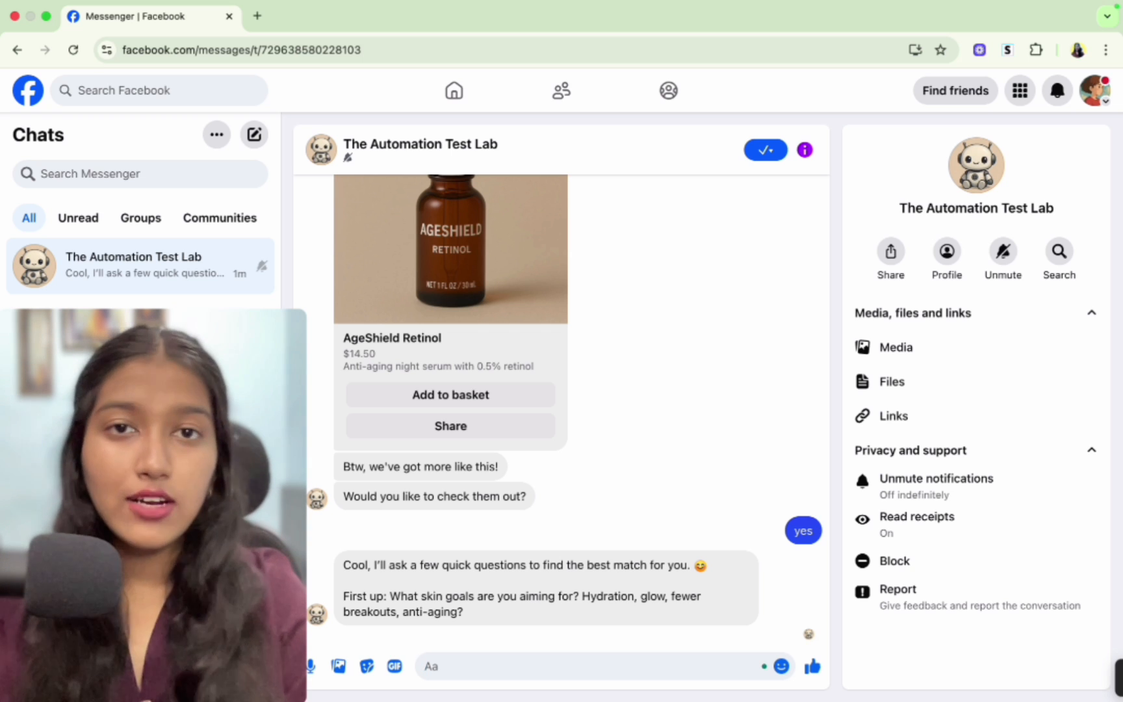
- Answer the bot's three questions with glow, dry and day
text(glow)
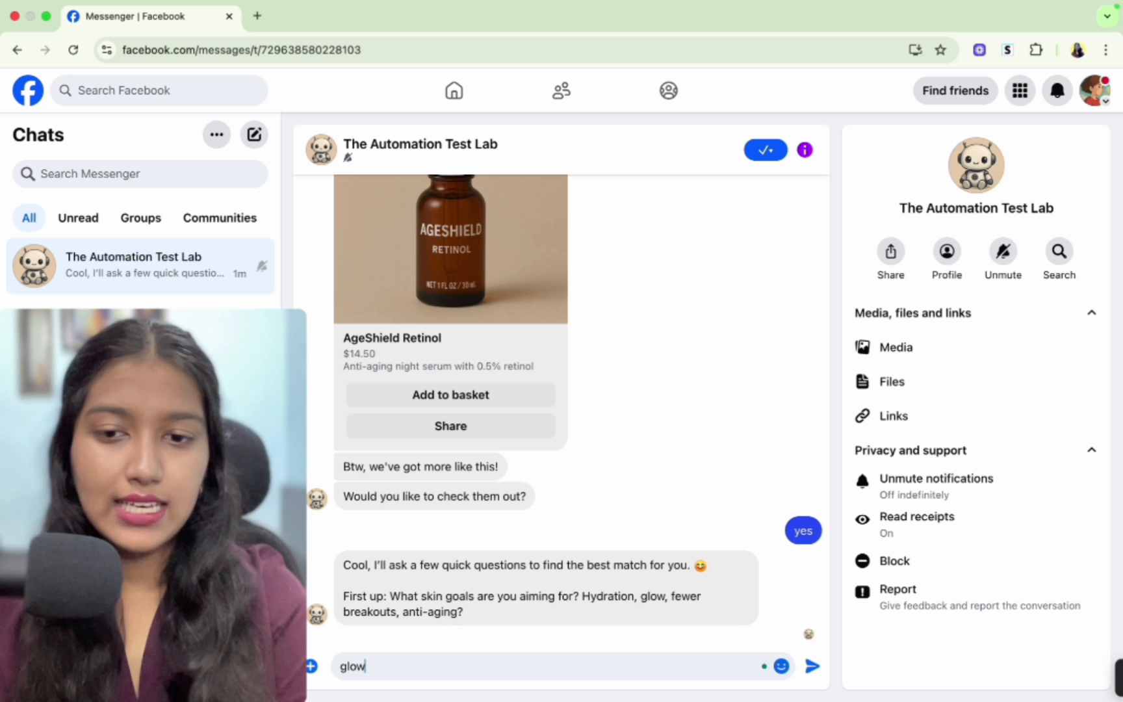
key(Return)
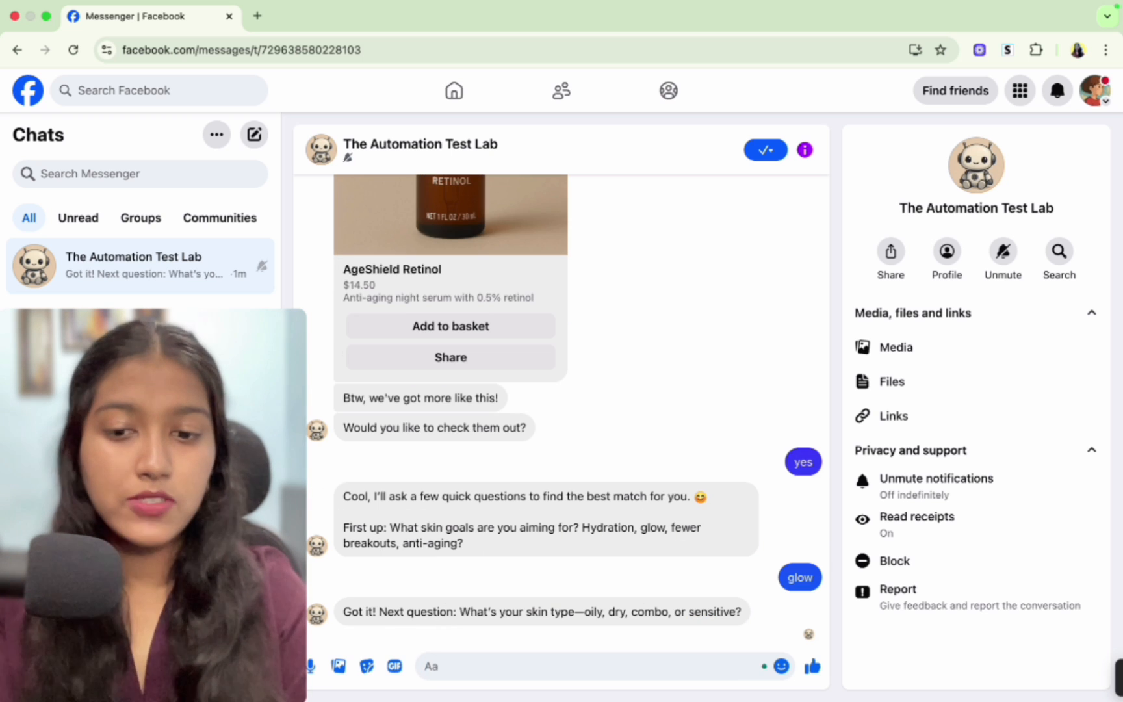
text(dry)
key(Return)
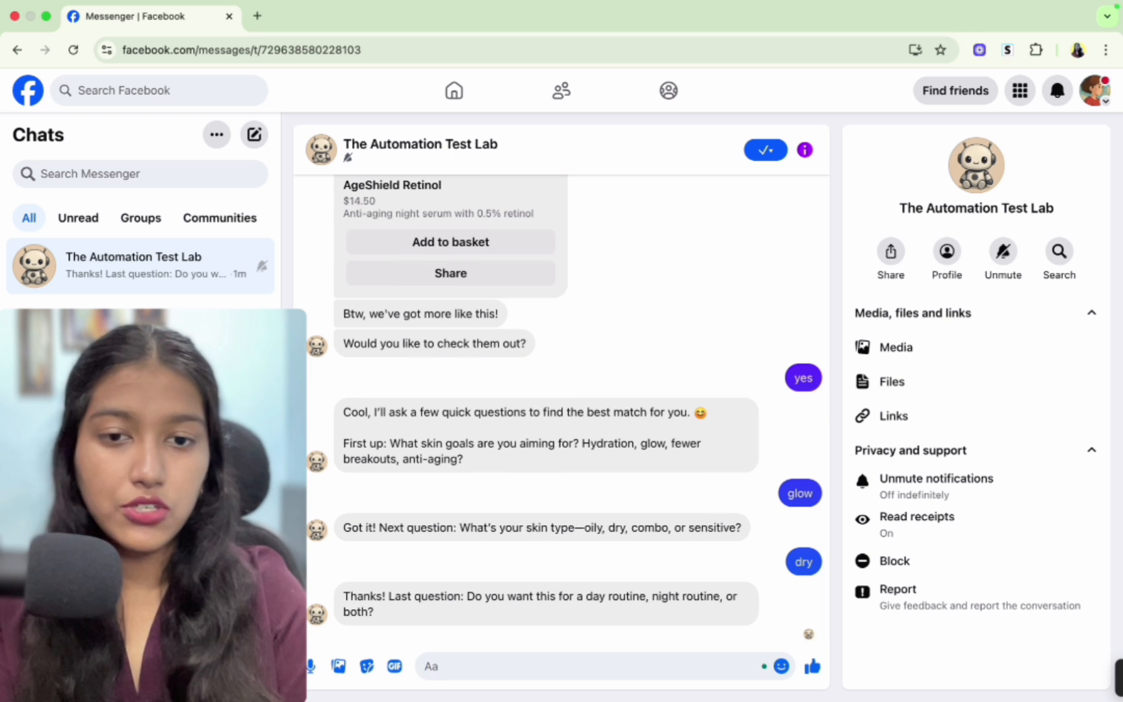
text(da)
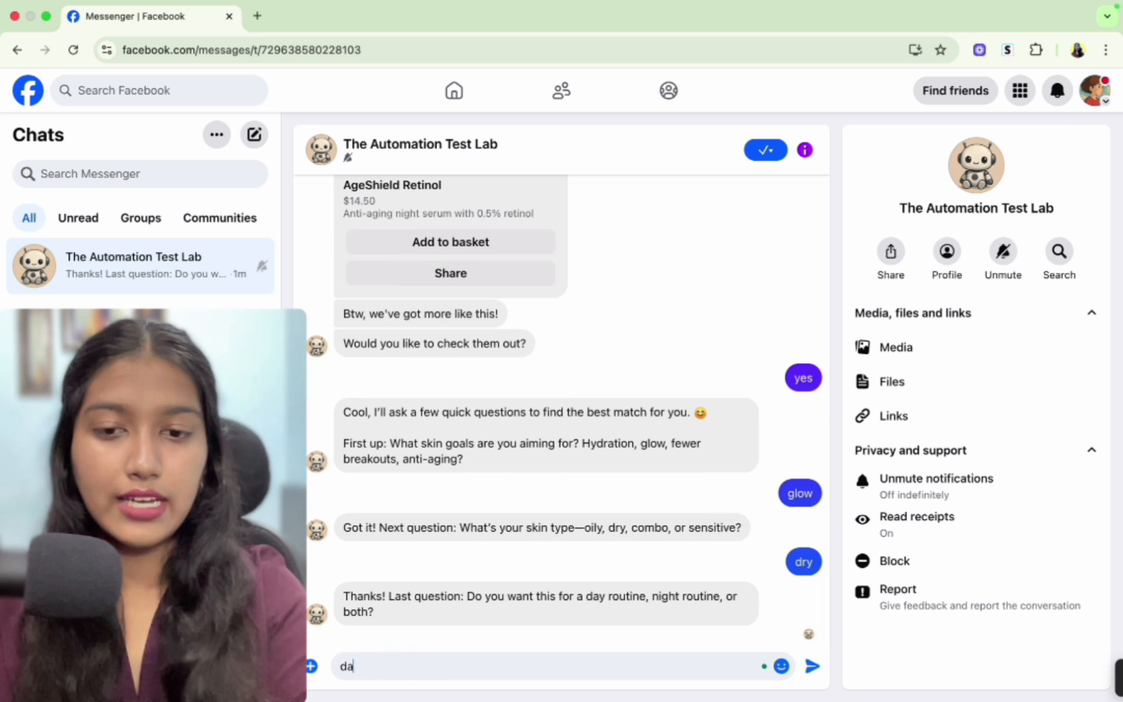
text(y)
key(Return)
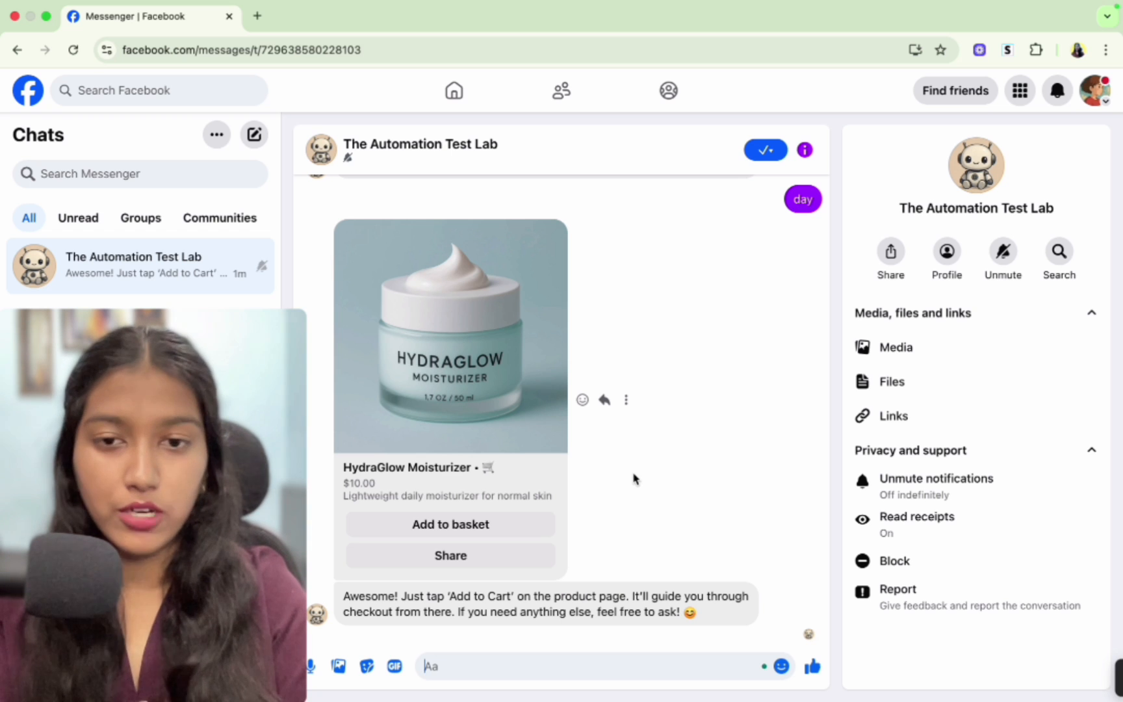
- Add the HydraGlow Moisturizer to the basket with a quantity of 1
drag(406, 596, 528, 596)
click(529, 597)
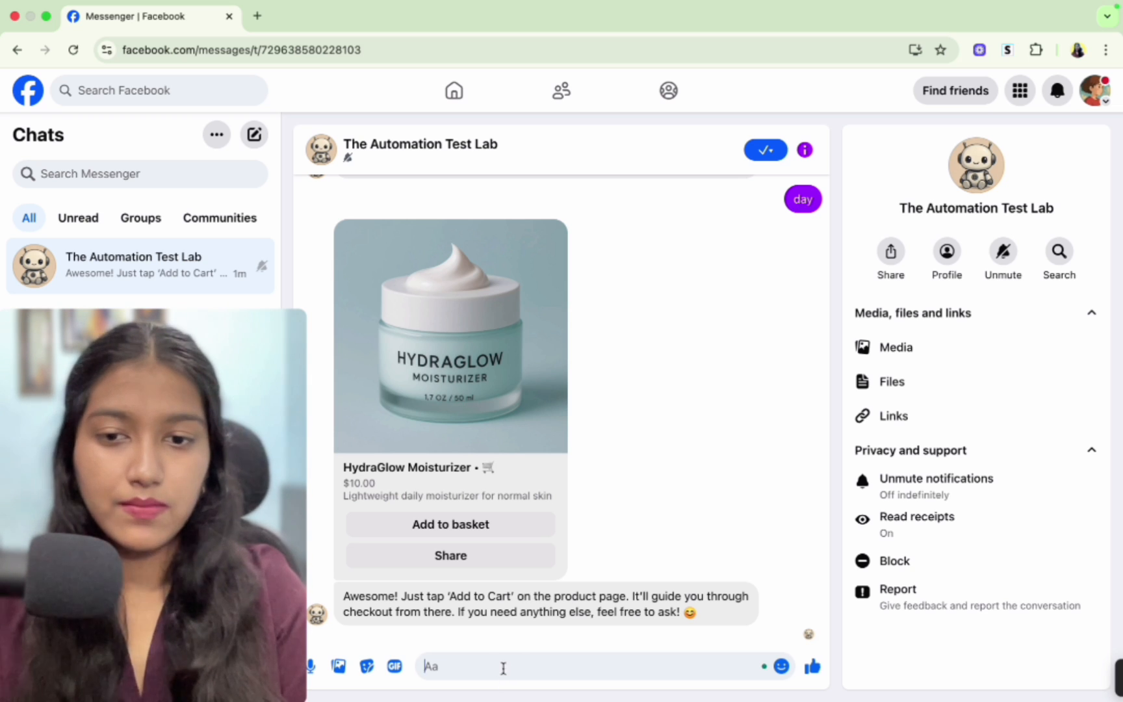
click(477, 526)
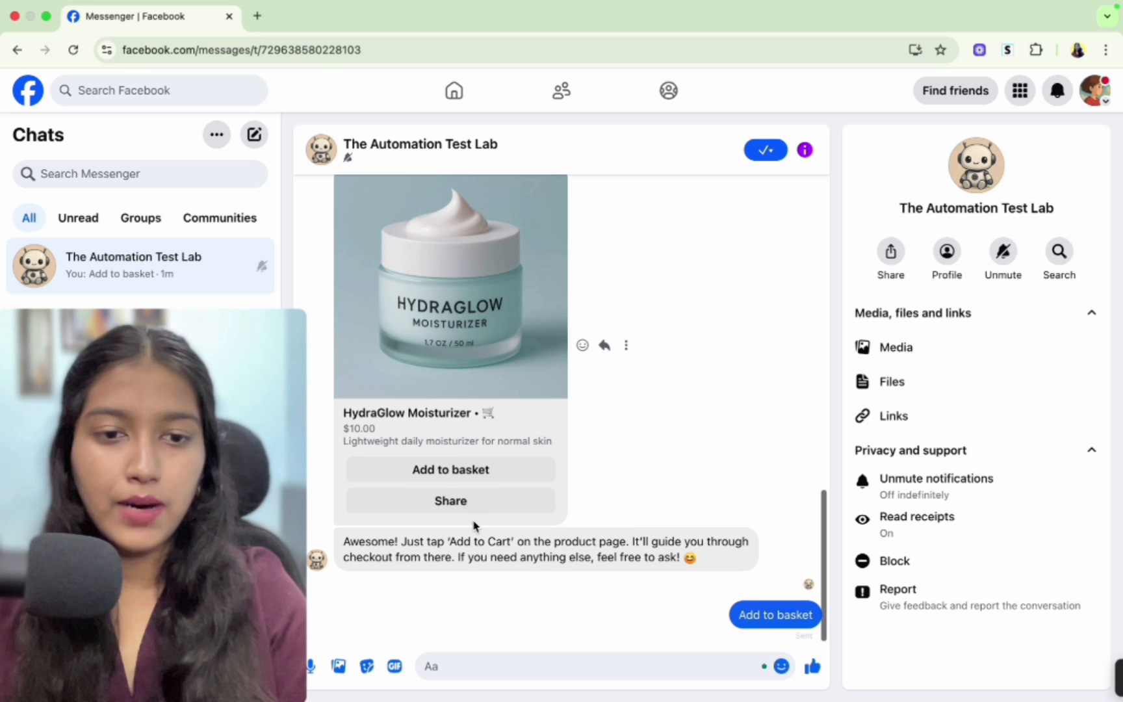
click(319, 621)
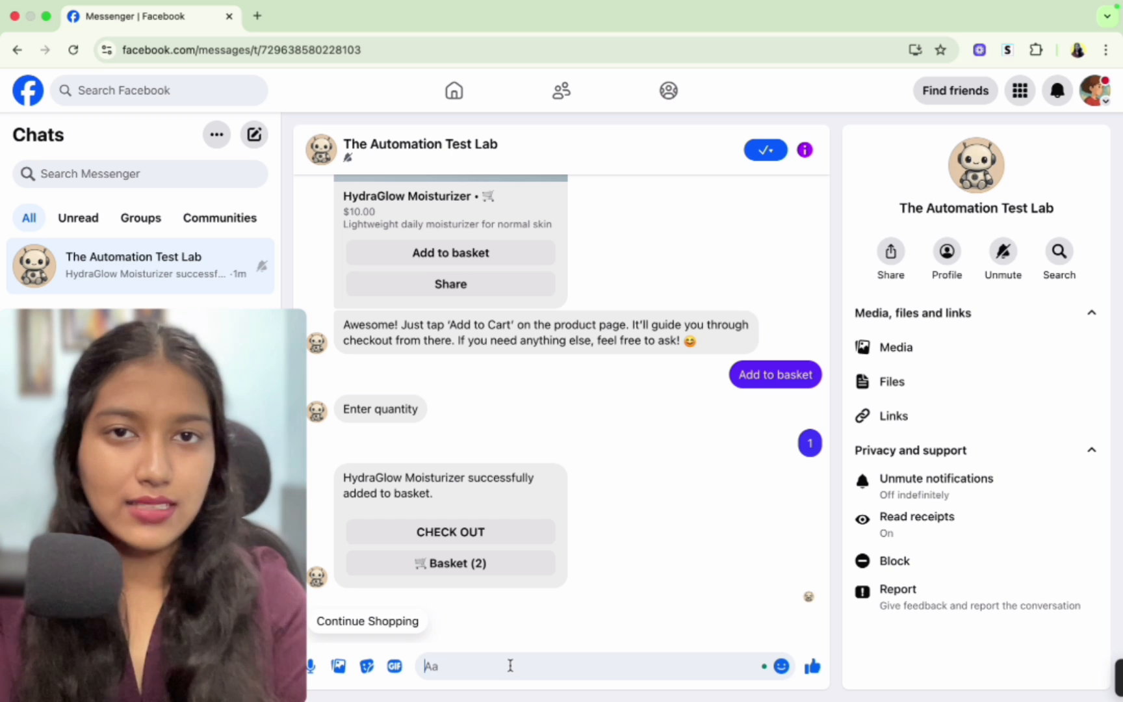
- Ask the bot "Do you have sunscreen?" and add DailyDefence SPF 50 to the basket with quantity 1
text(Do you have sunscreen?)
key(Return)
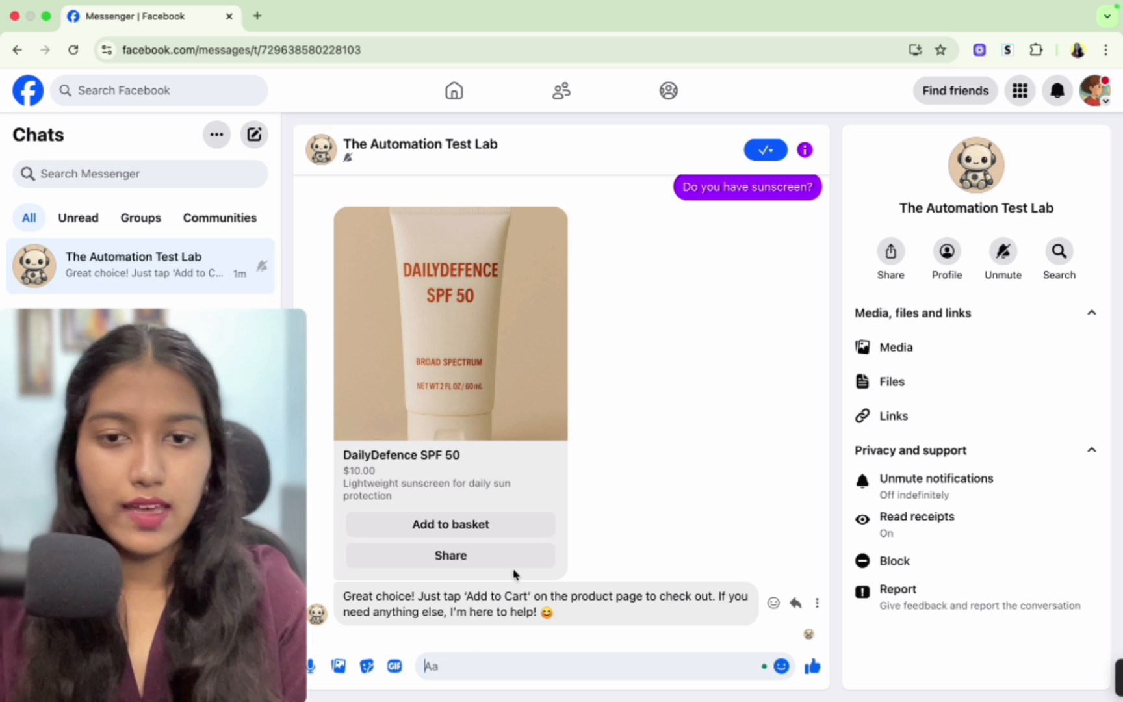
click(514, 525)
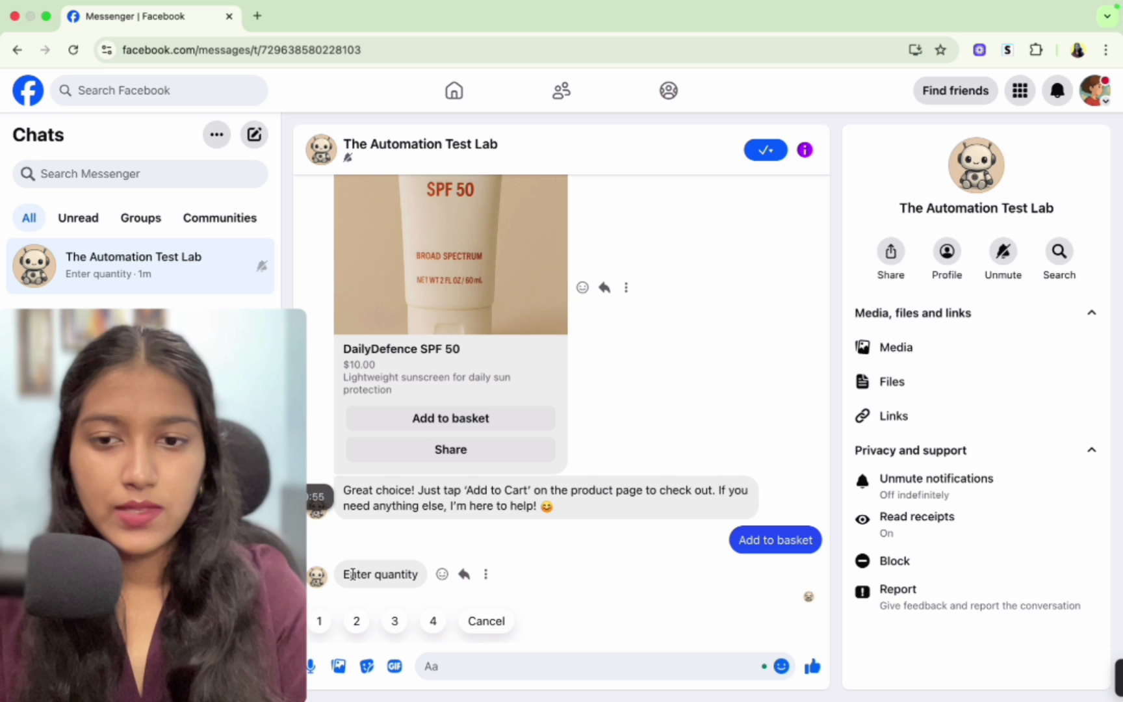
click(320, 620)
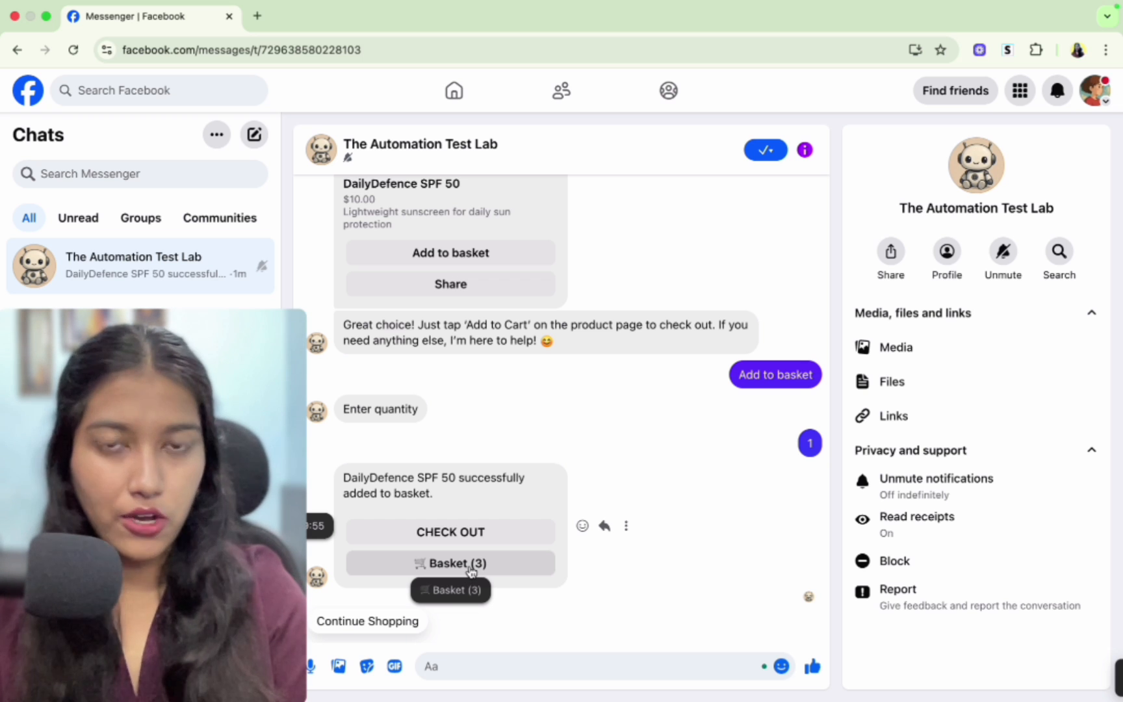
- Check out the basket and place the order with Pay $30.00 on Delivery
click(449, 531)
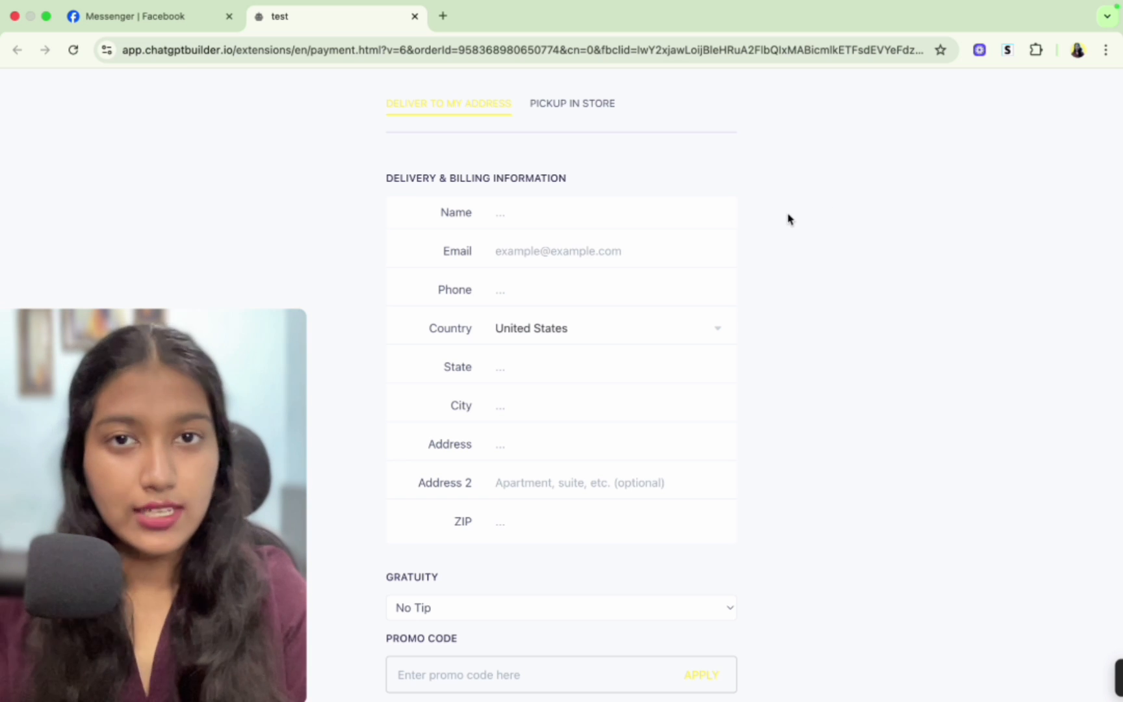
scroll(788, 219, down, 5)
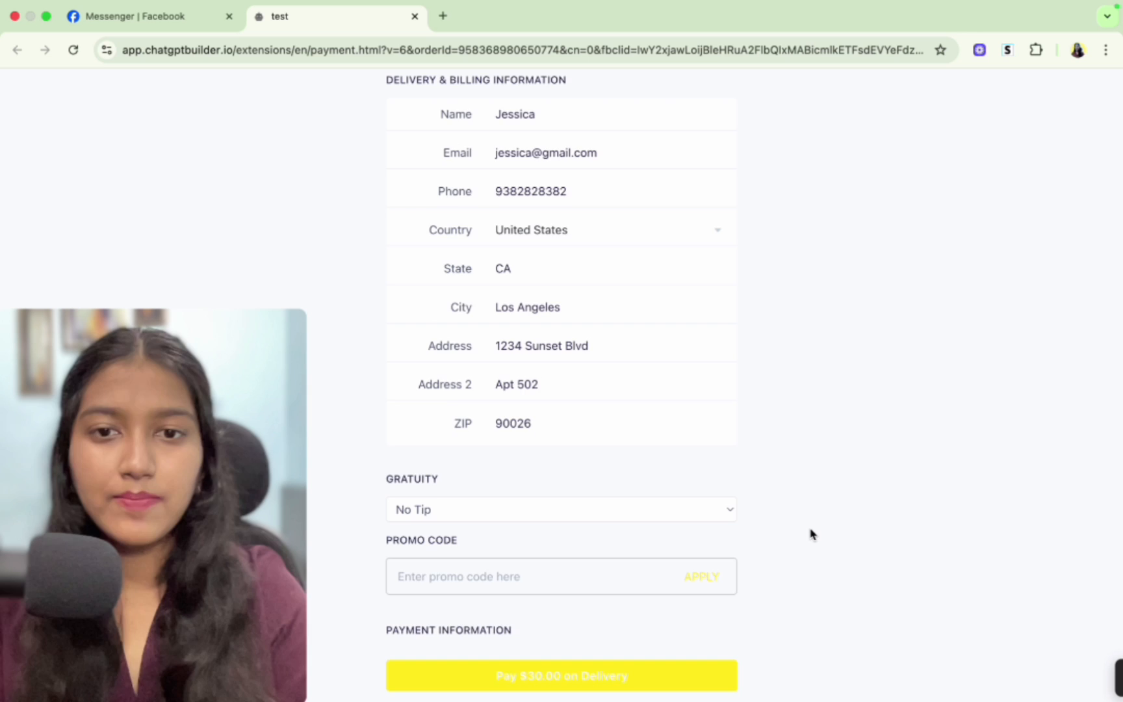
scroll(810, 531, up, 3)
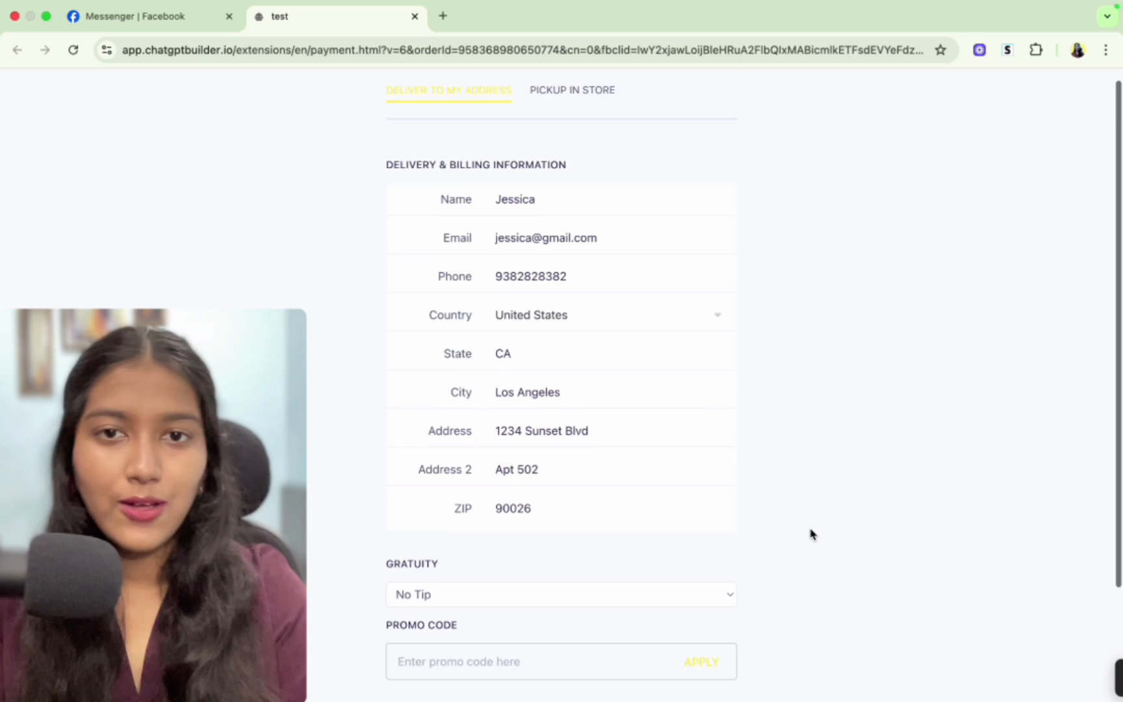
scroll(657, 390, down, 5)
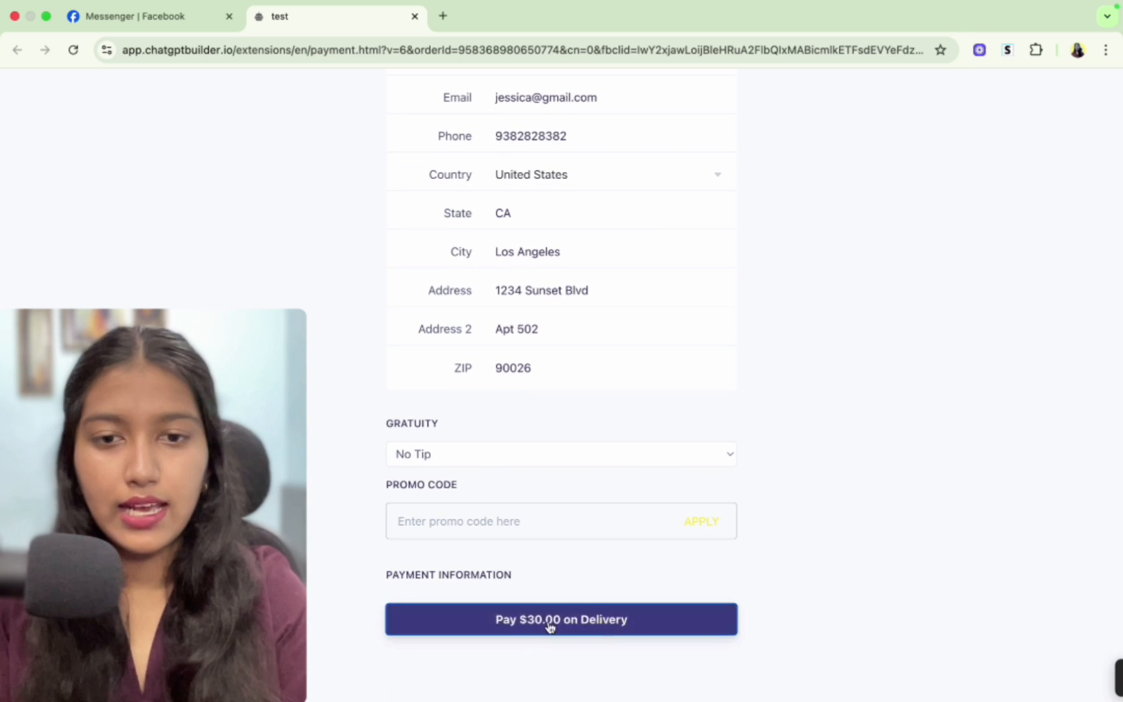
click(549, 624)
- Return to the Messenger chat and review the order confirmation and earlier conversation
drag(409, 270, 726, 281)
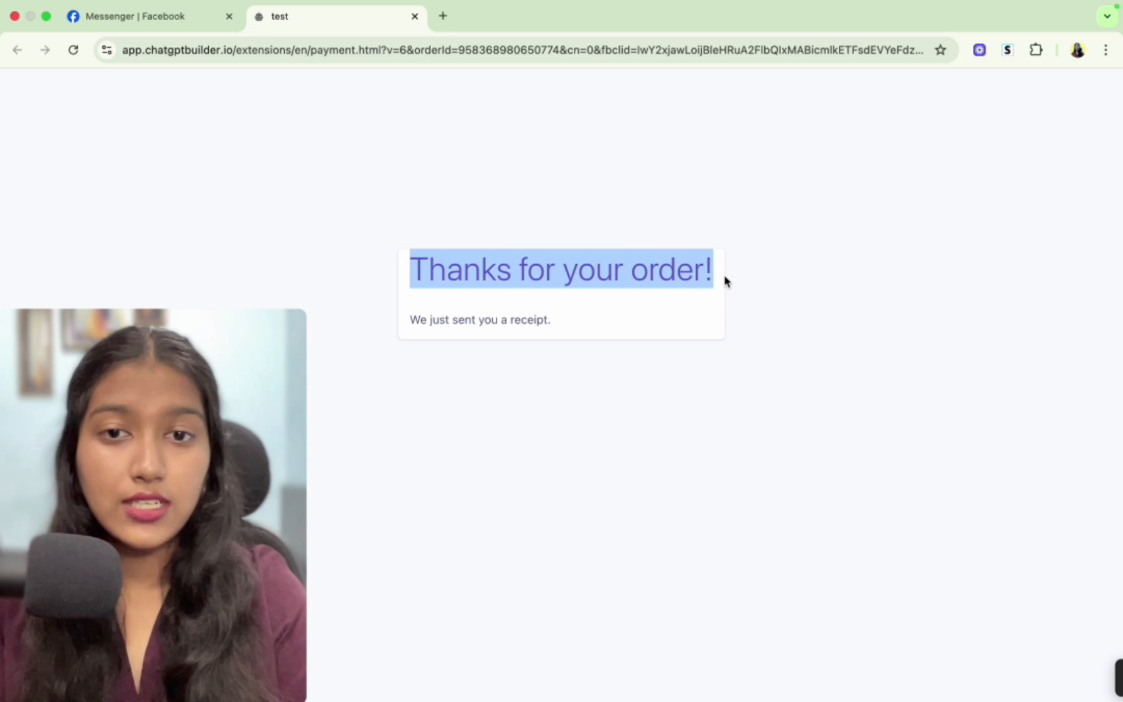
click(151, 16)
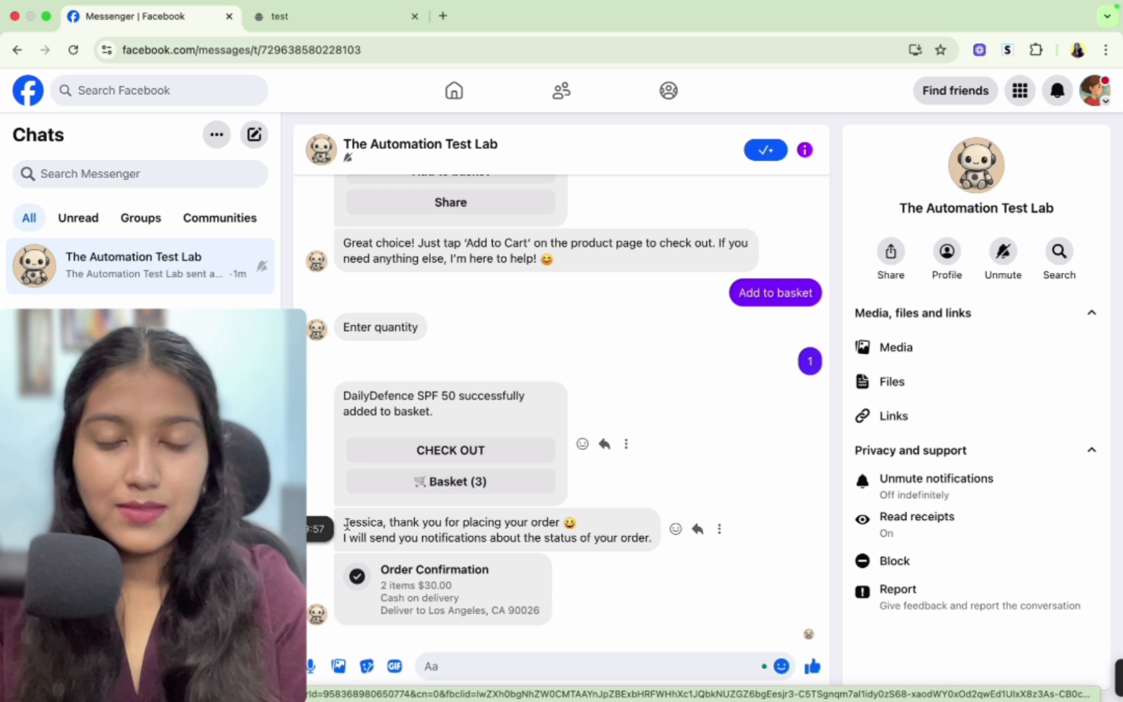
drag(347, 525, 564, 524)
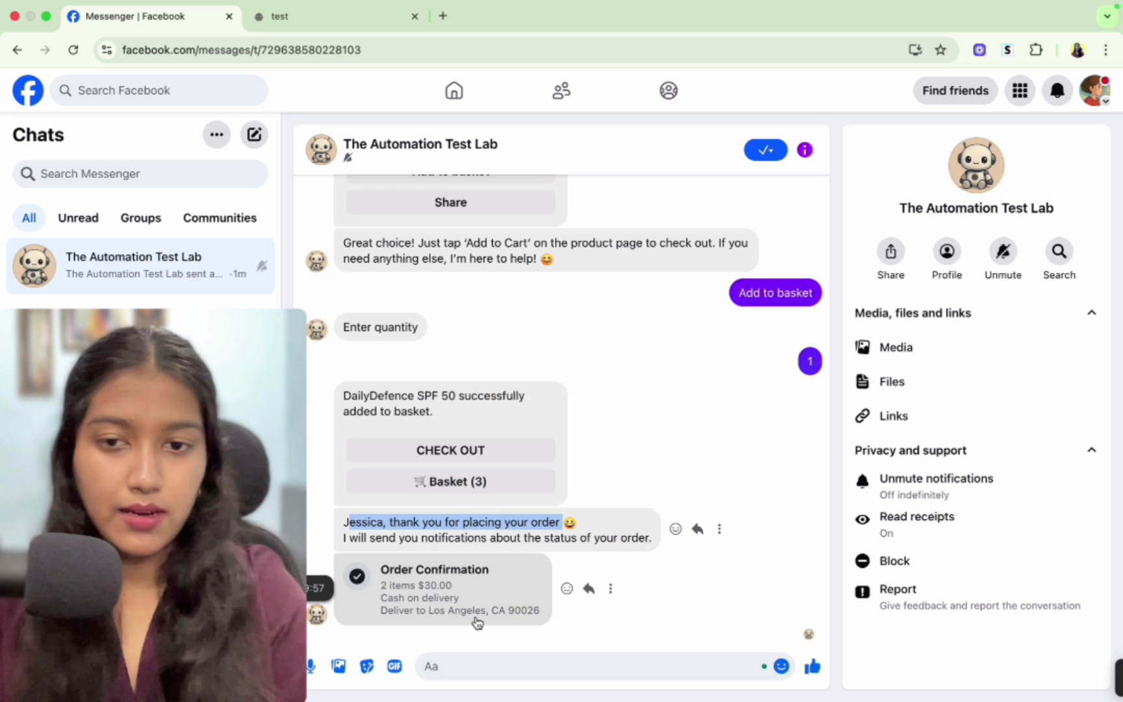
click(577, 363)
scroll(576, 363, up, 5)
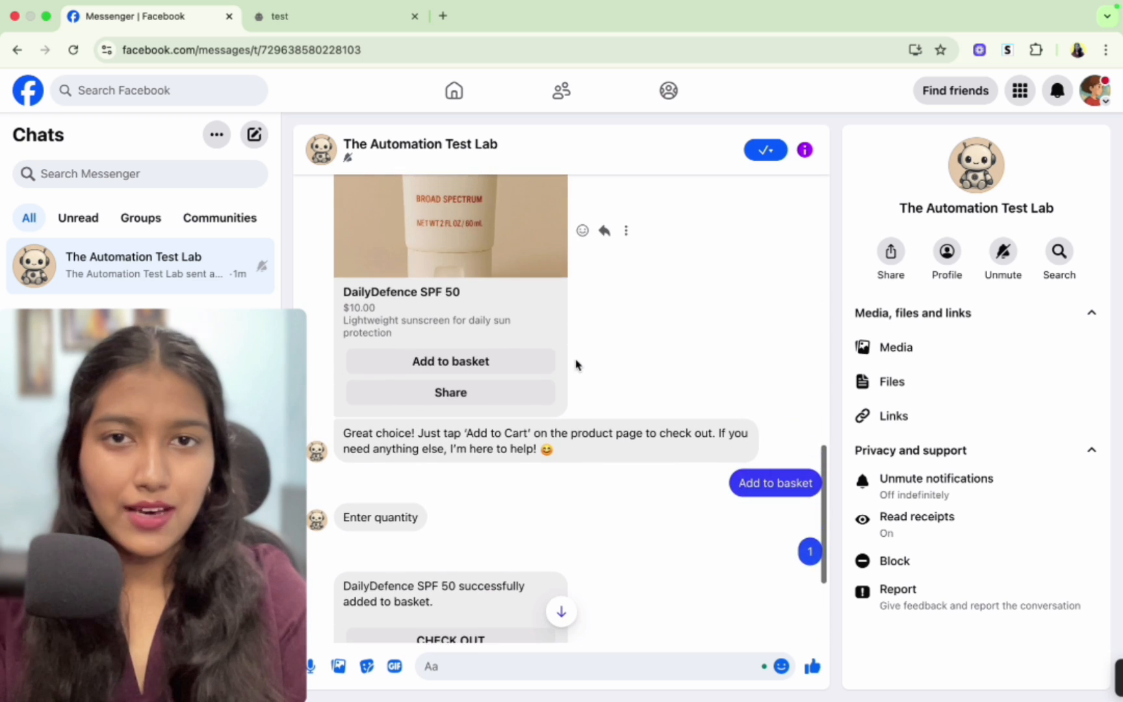
scroll(577, 363, up, 1)
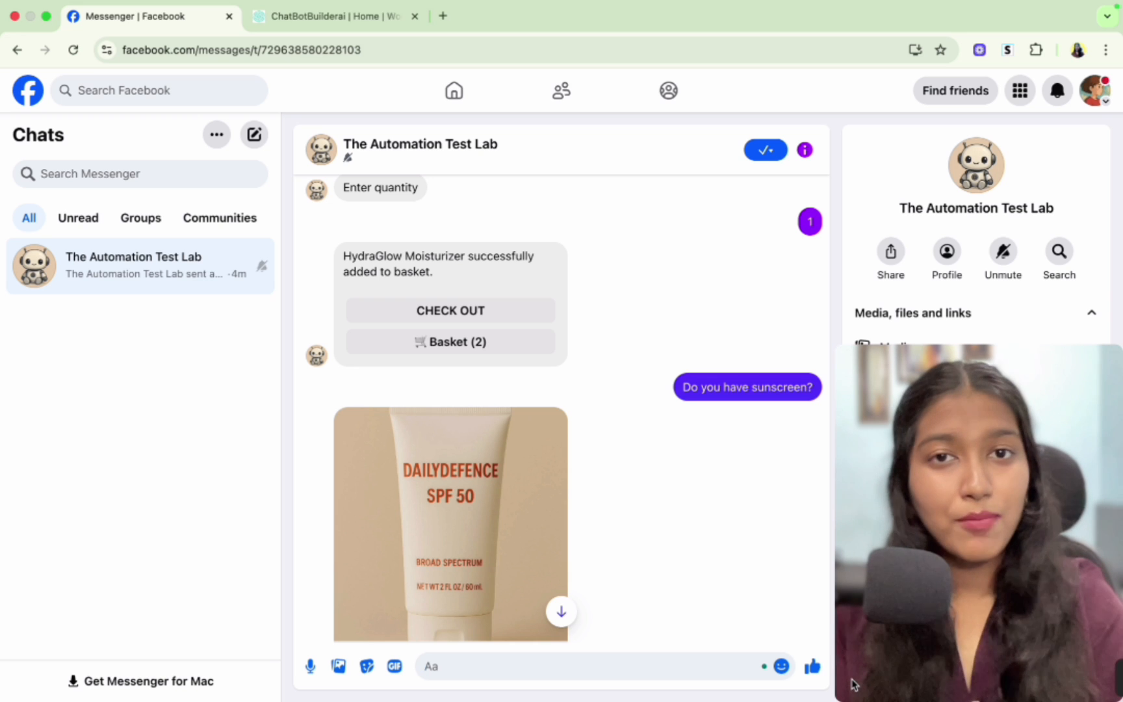
- Disconnect the Facebook Messenger channel in the chatbot builder's channel settings
click(333, 14)
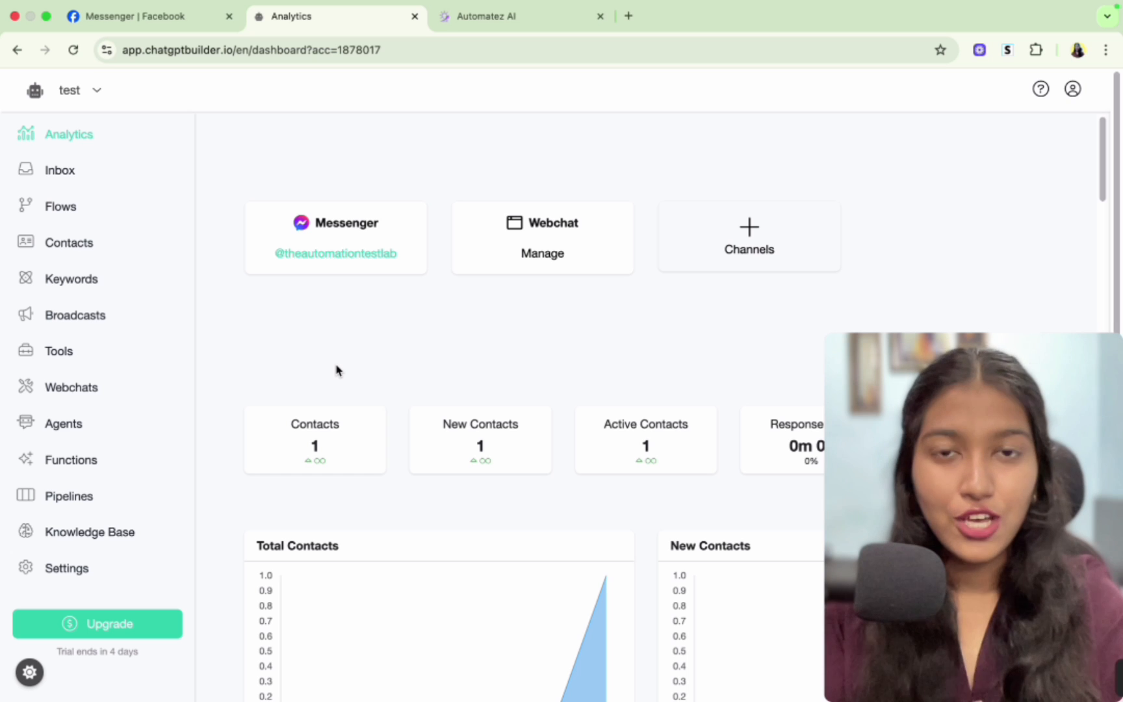
click(53, 575)
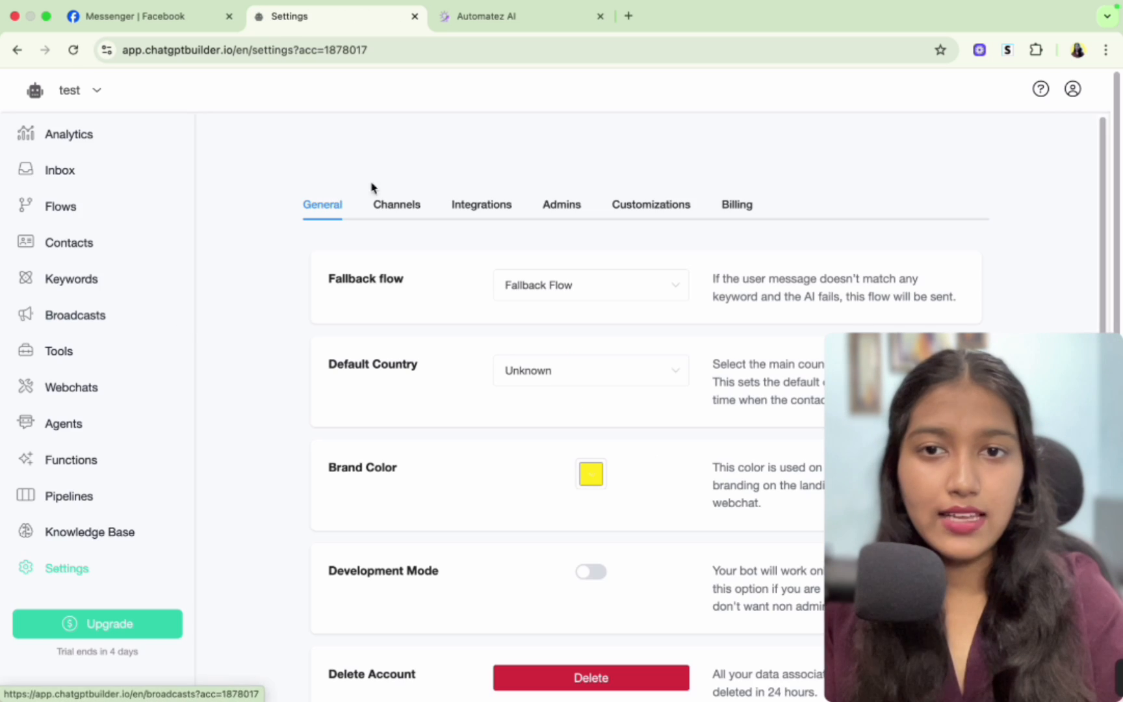
click(397, 216)
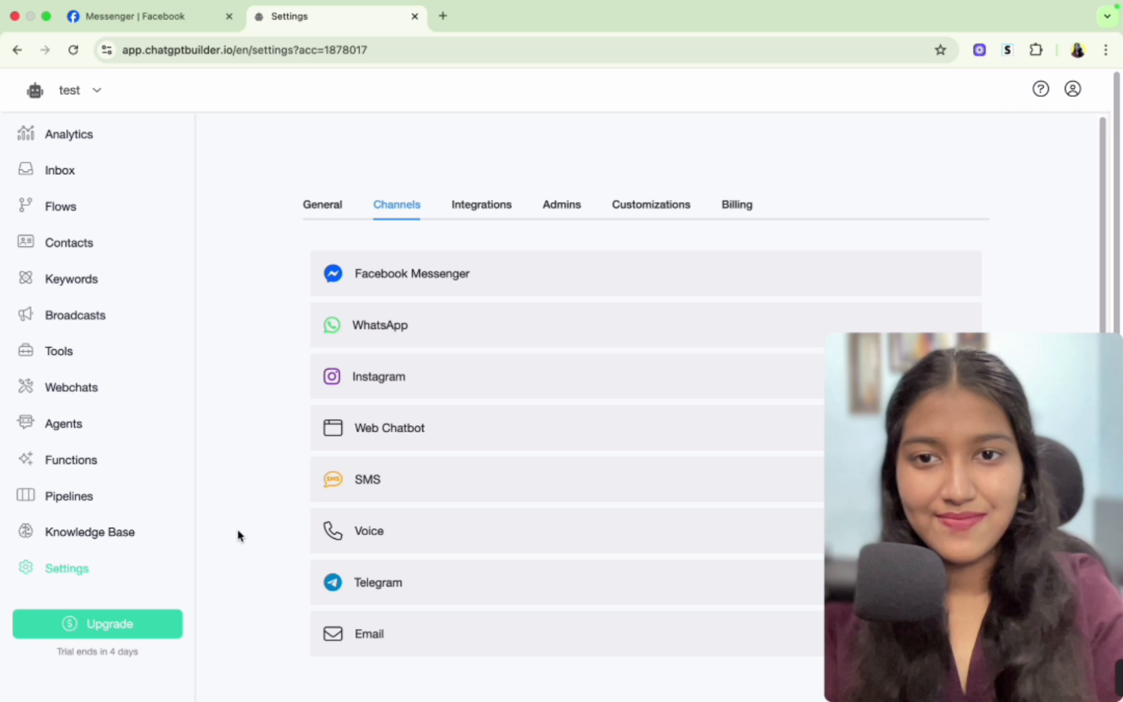
scroll(427, 235, down, 1)
click(426, 236)
scroll(489, 460, down, 8)
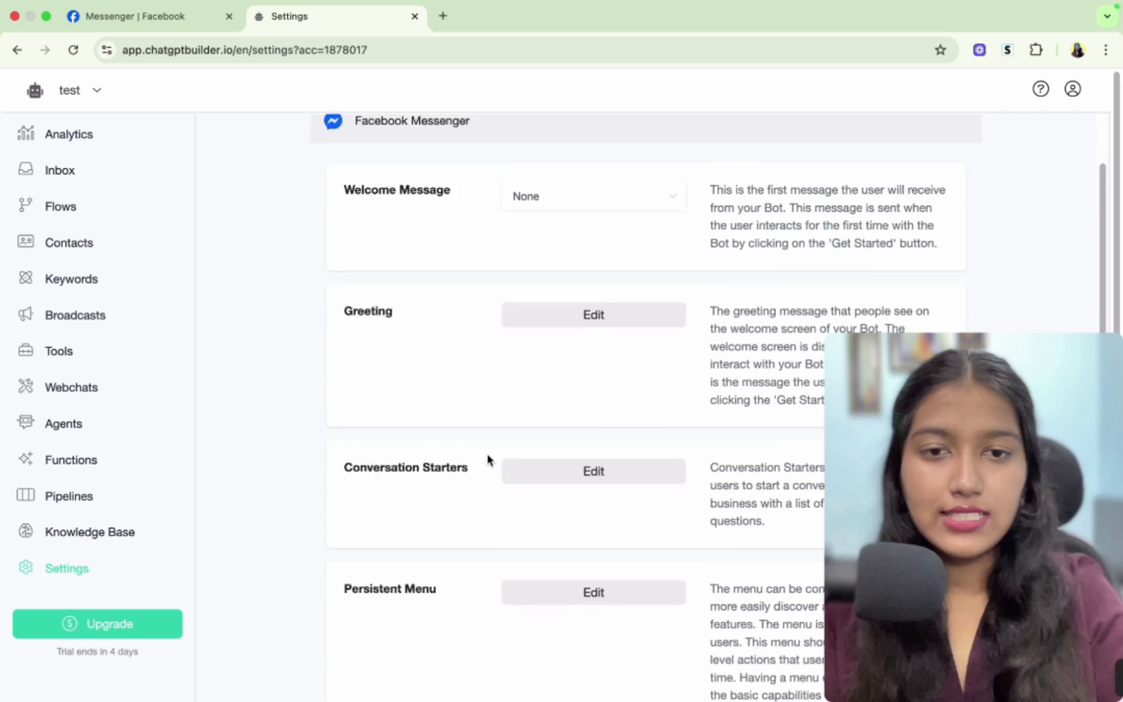
scroll(489, 460, down, 3)
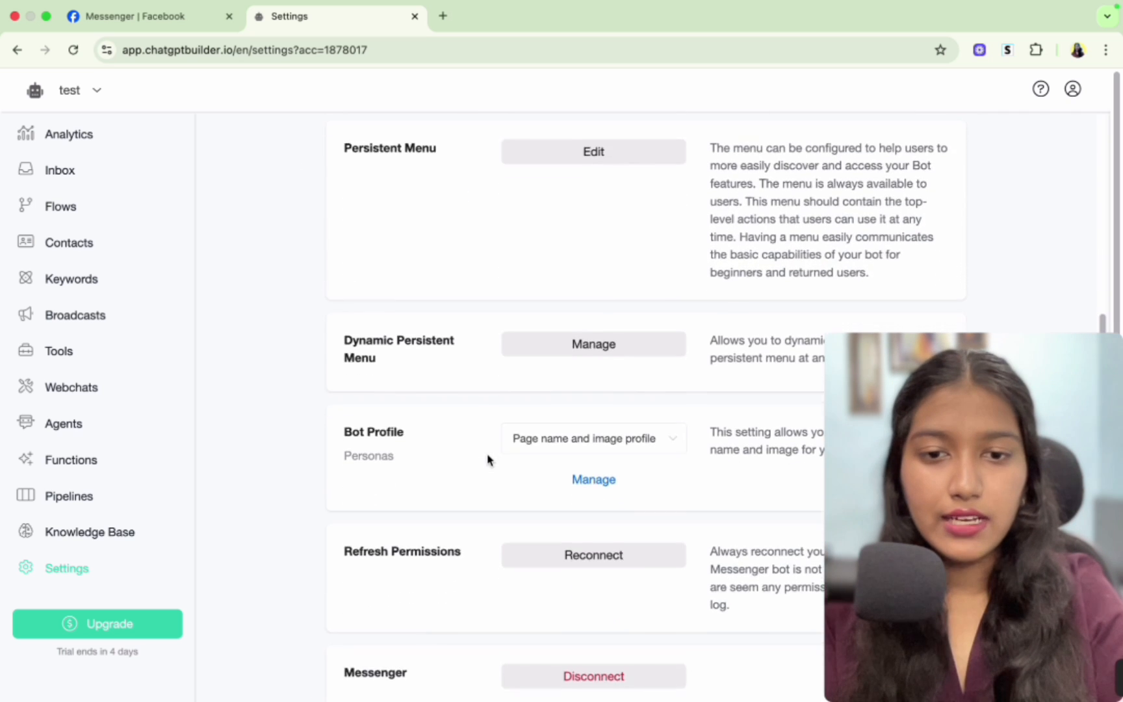
click(530, 587)
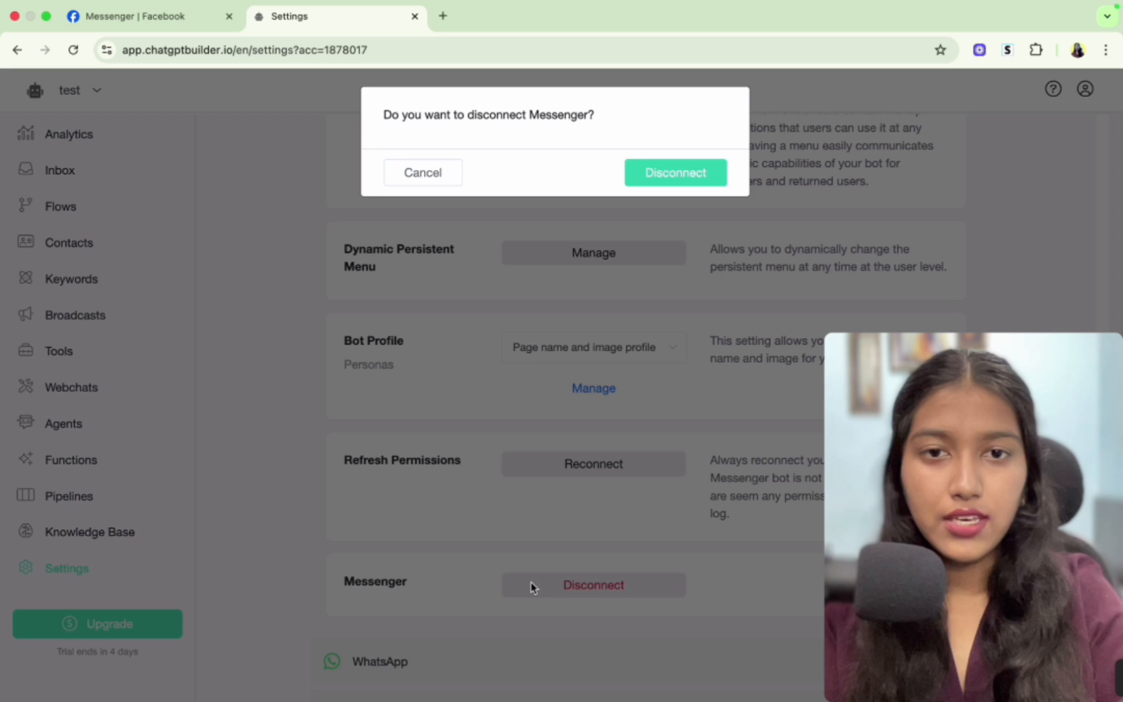
click(665, 171)
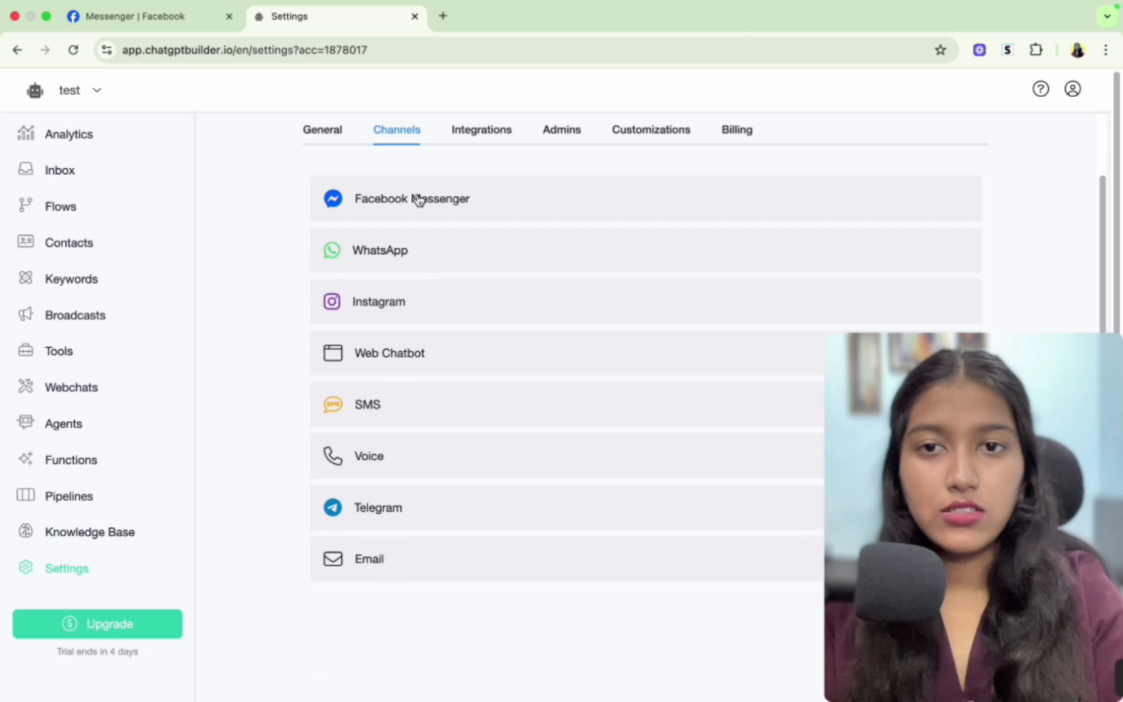
- Start connecting the Facebook Messenger channel and continue with the currently logged-in Facebook account
click(416, 198)
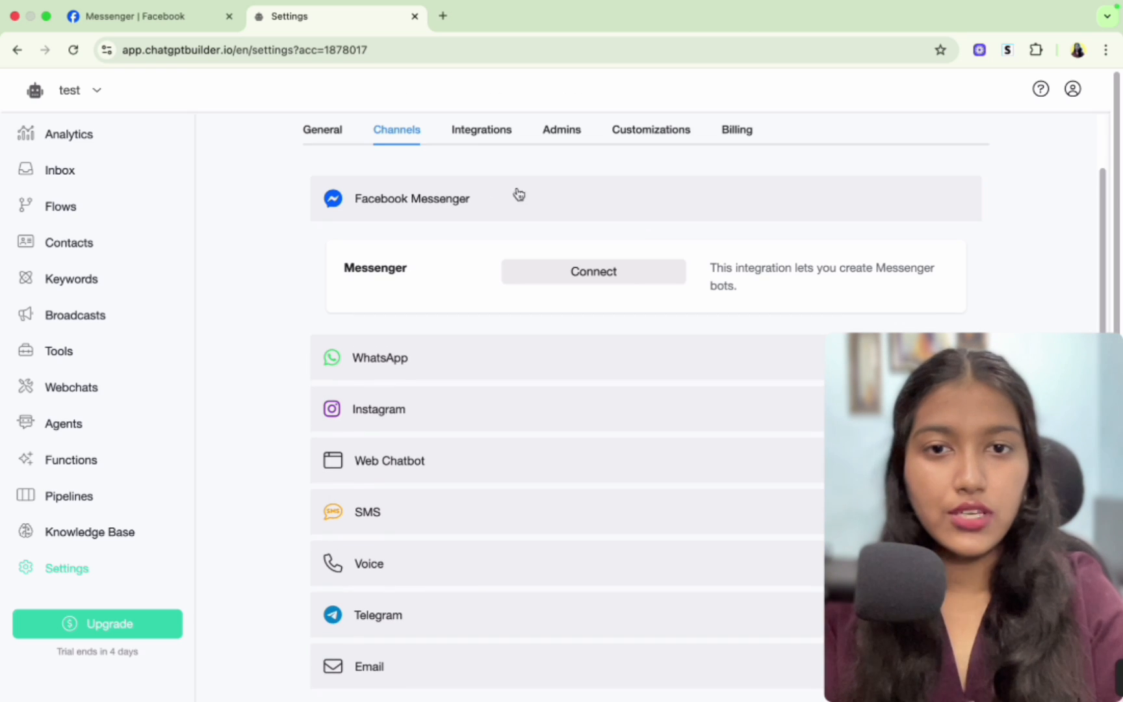
click(578, 274)
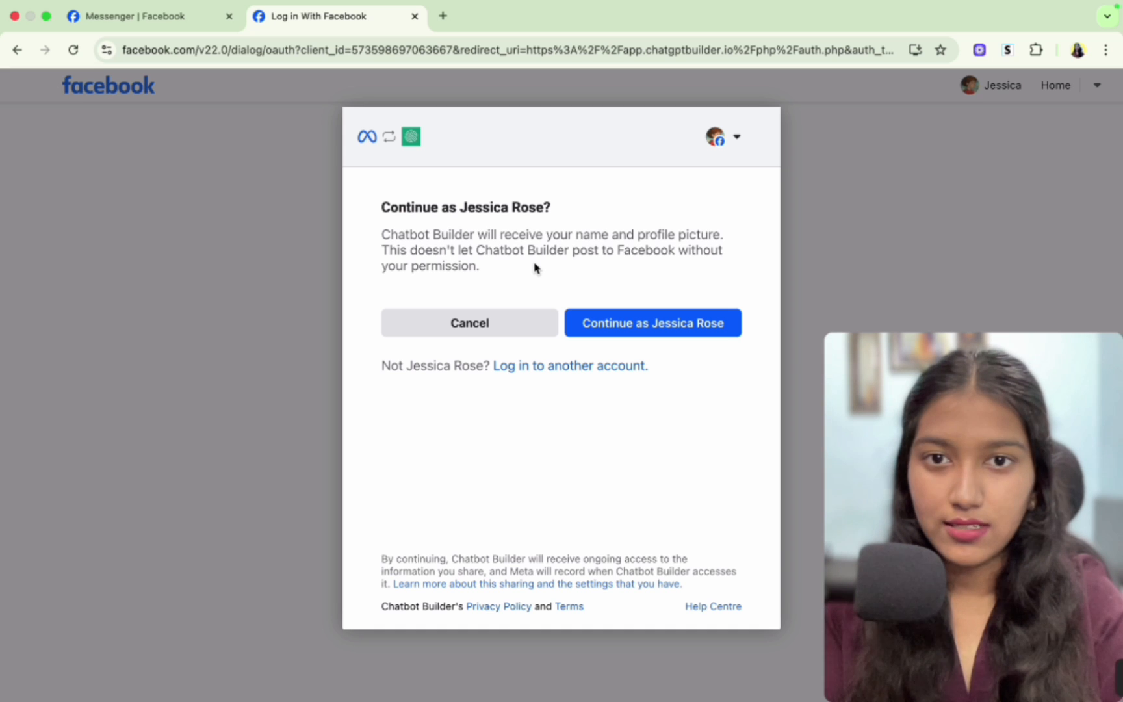
drag(458, 207, 587, 213)
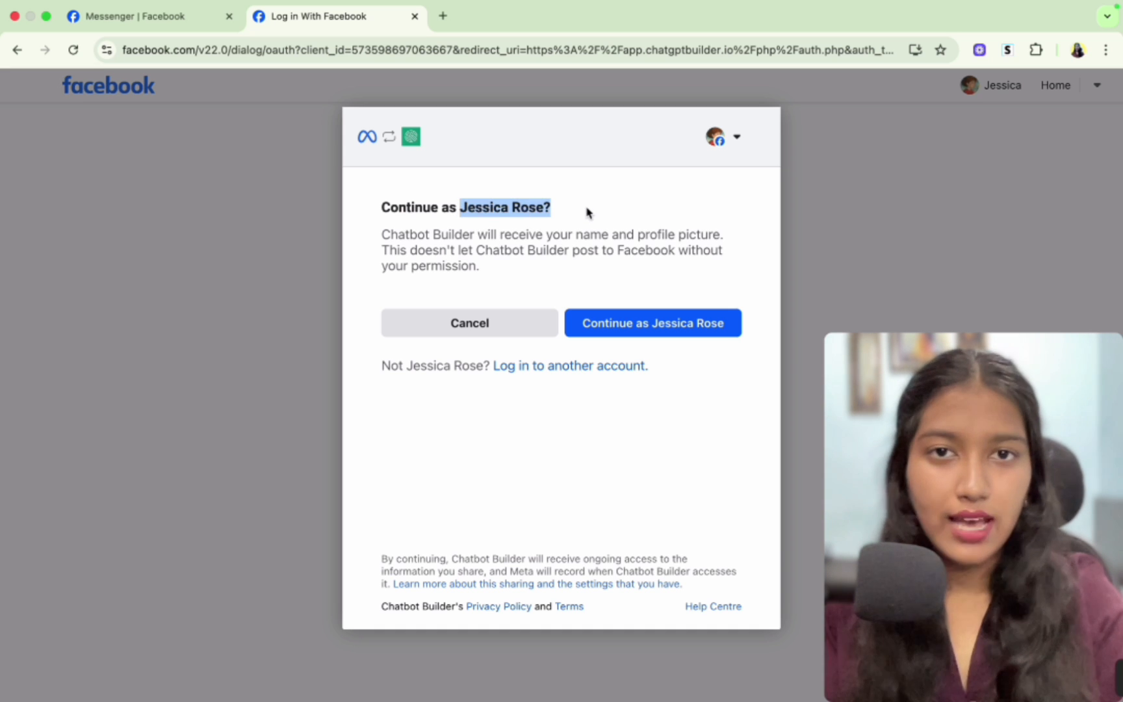
click(587, 212)
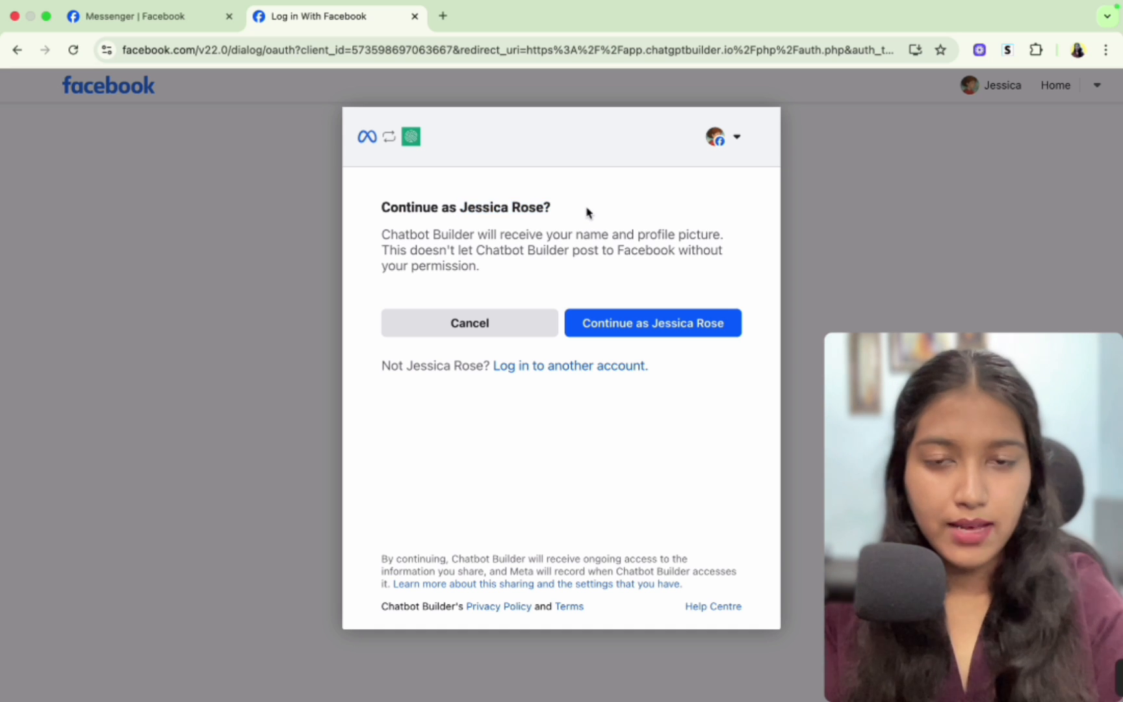
click(516, 374)
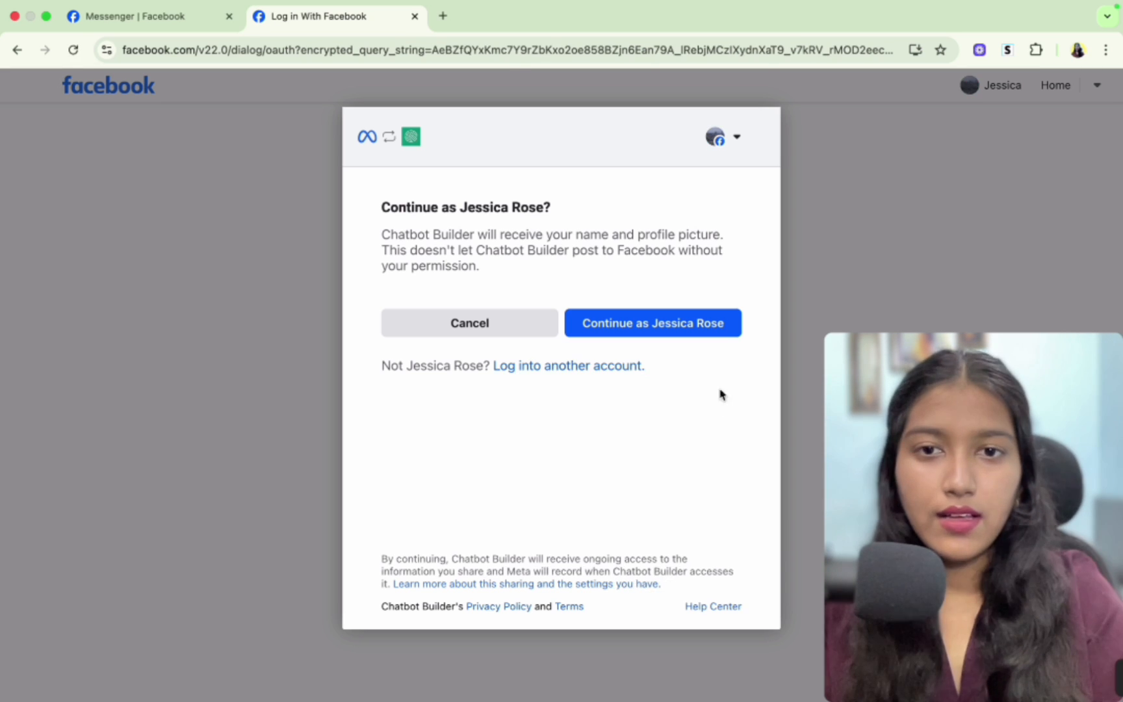
click(622, 325)
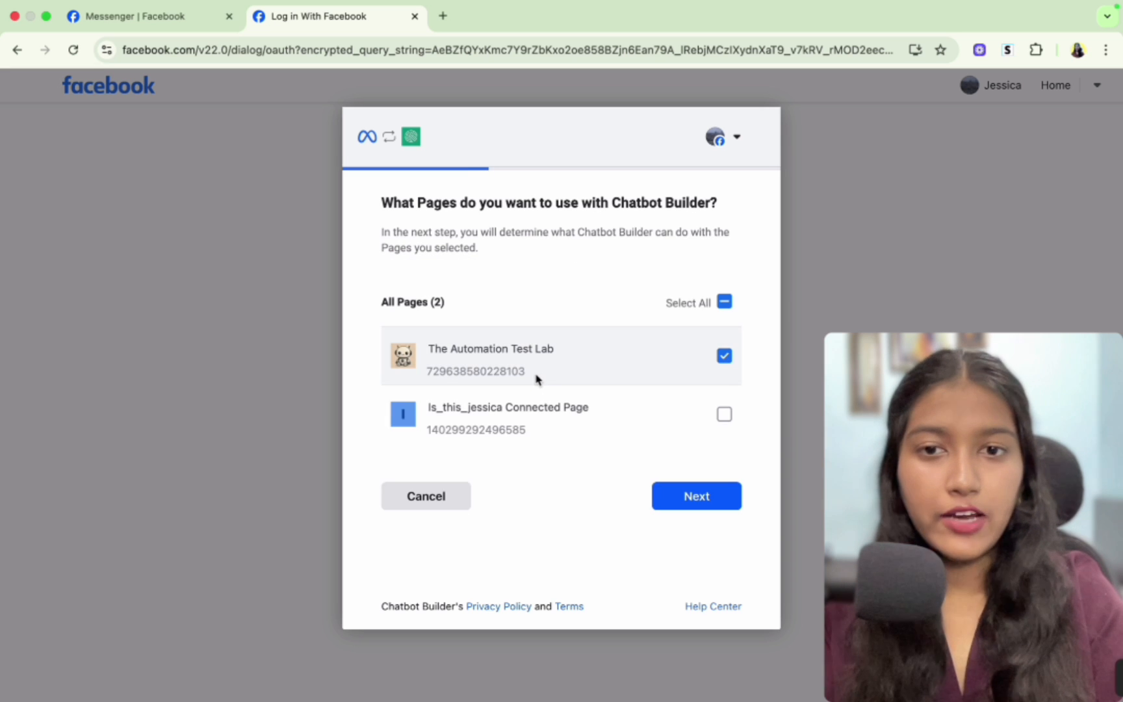
- Choose The Automation Test Lab page for Chatbot Builder and approve the requested page permissions
click(553, 378)
click(725, 356)
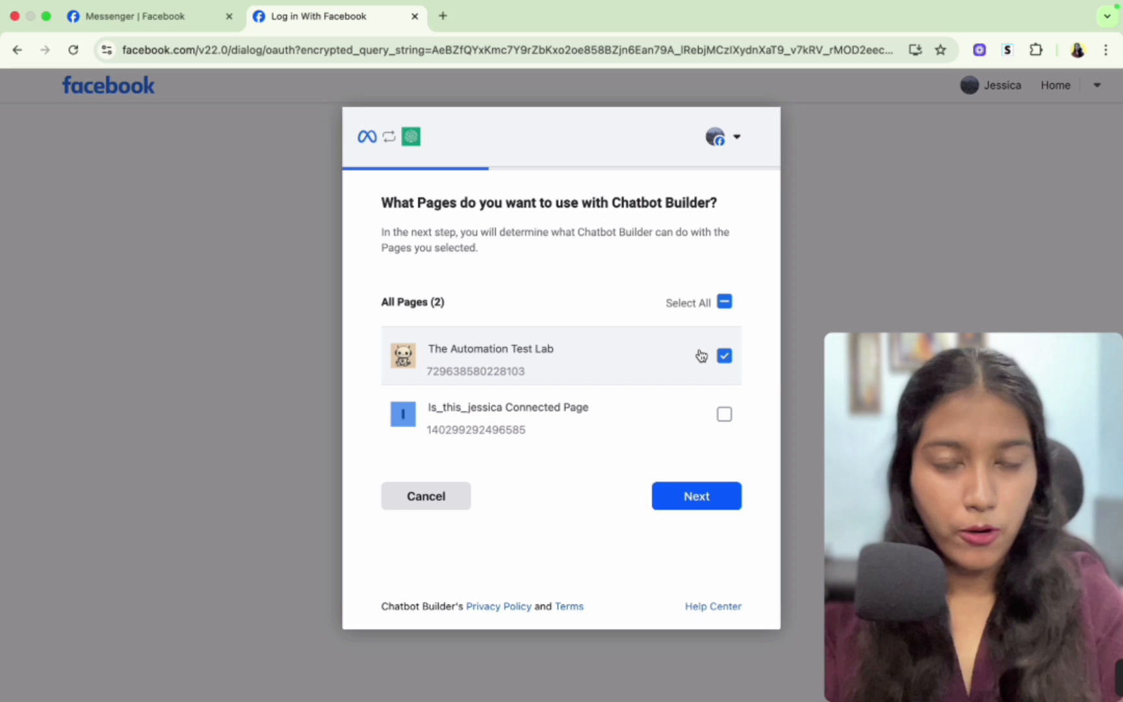
drag(417, 373, 453, 372)
double_click(453, 373)
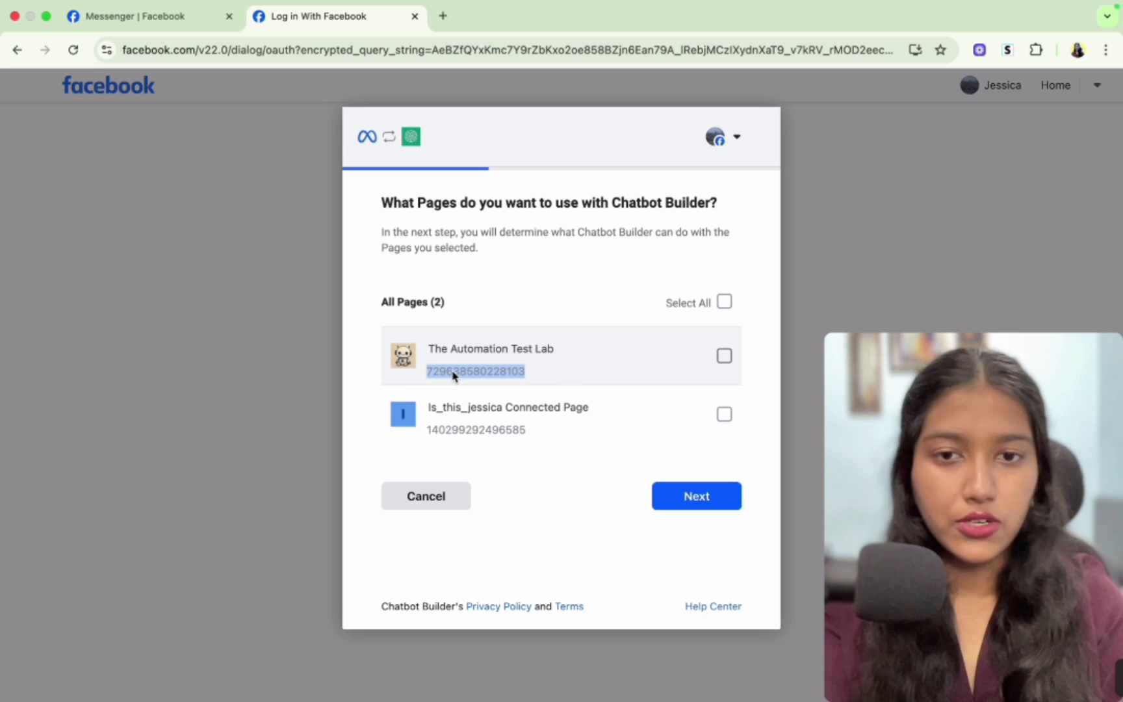
click(724, 356)
click(712, 505)
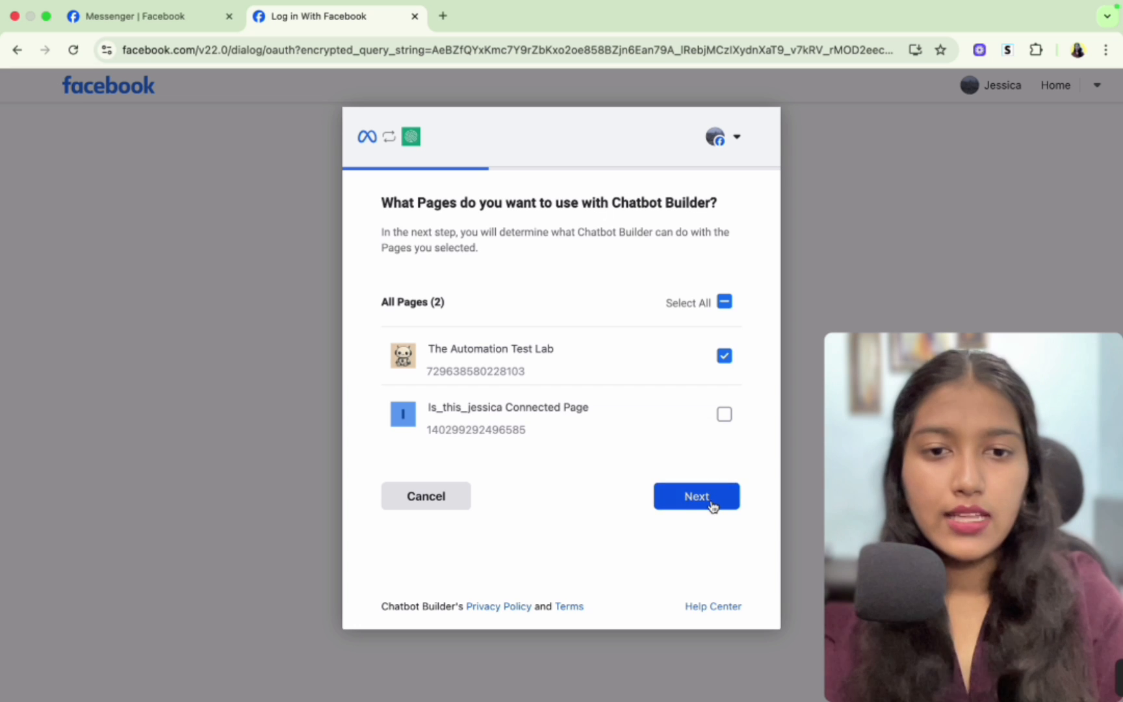
scroll(599, 434, down, 5)
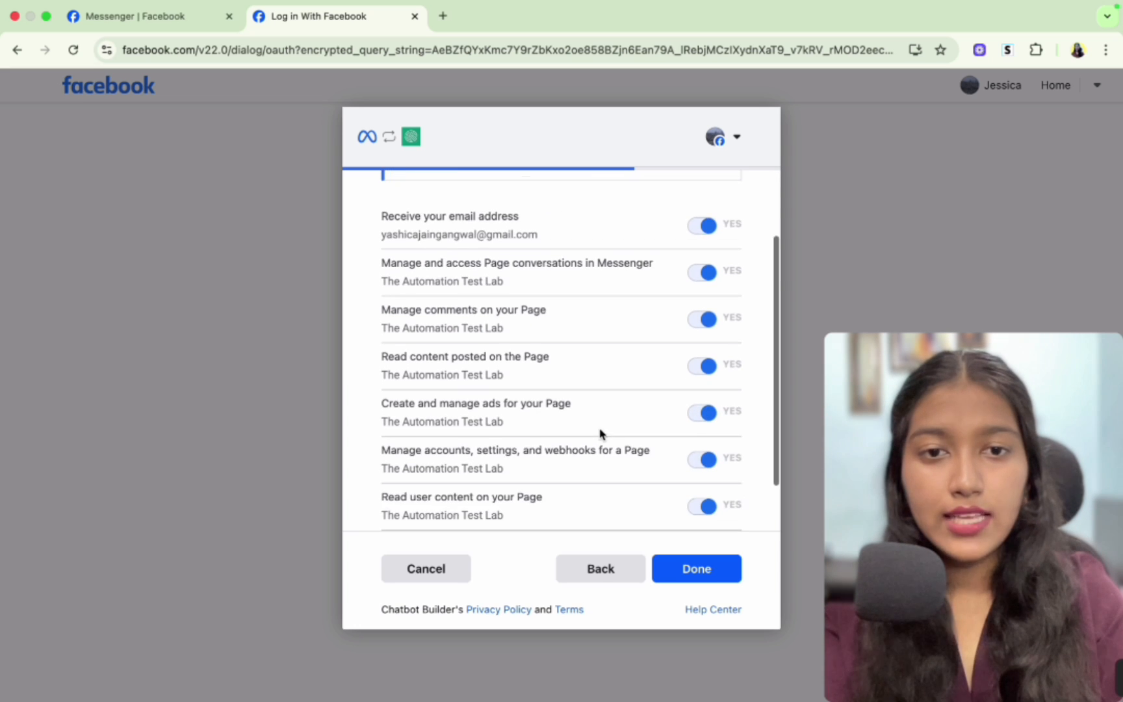
click(683, 581)
- Acknowledge the Facebook linking and connect The Automation Test Lab page to the Messenger bot
drag(408, 199, 629, 200)
click(630, 201)
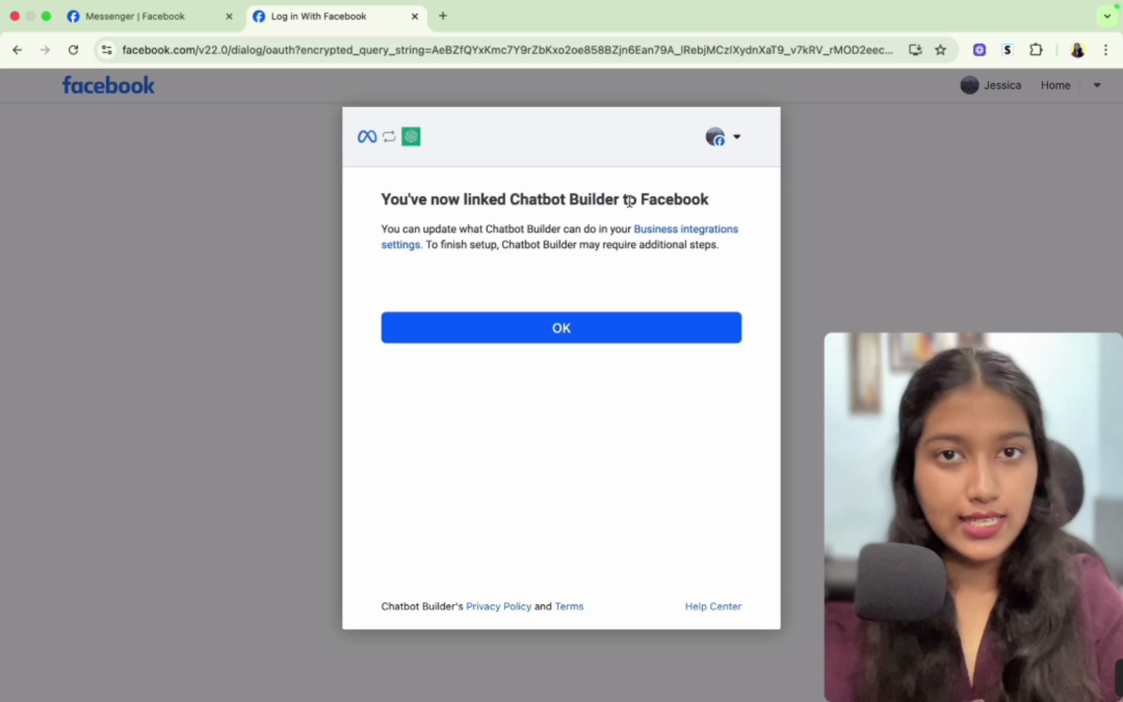
click(573, 332)
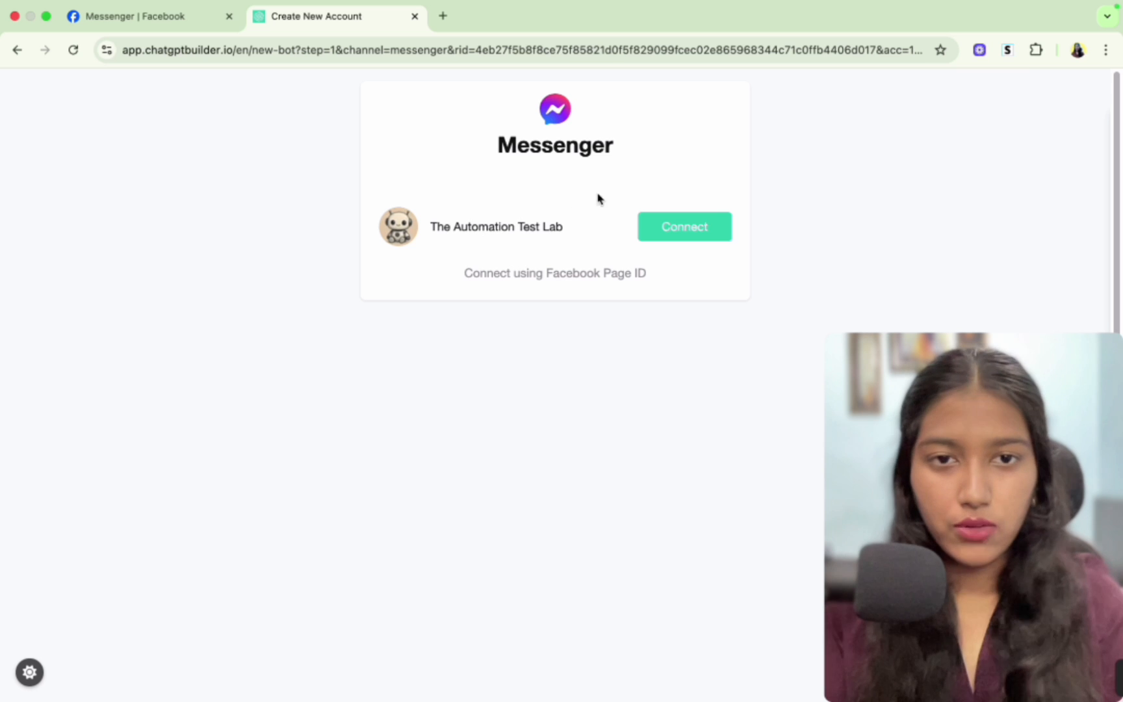
click(690, 229)
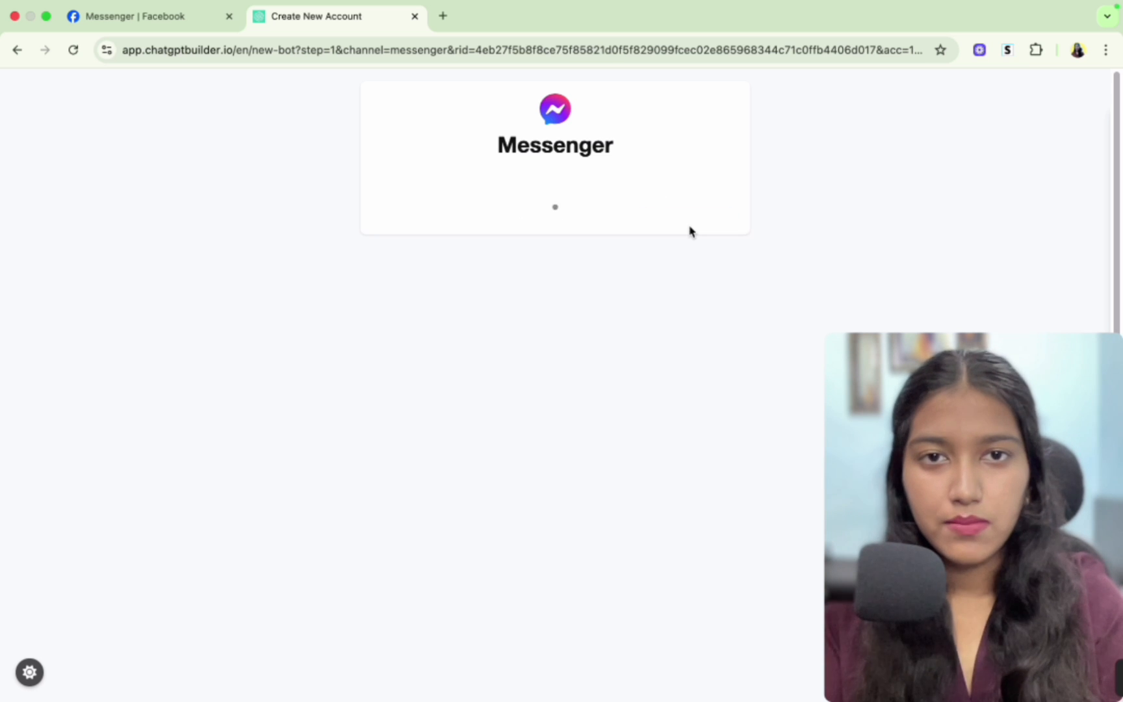
drag(281, 215, 415, 262)
click(415, 262)
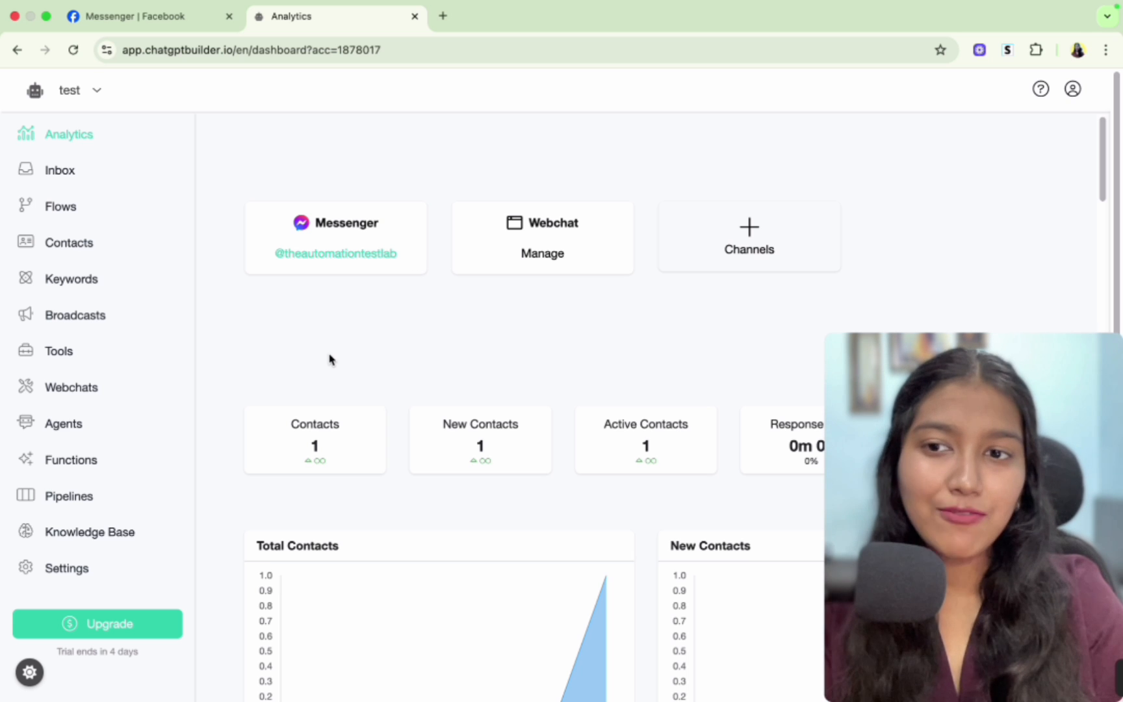
- Create a new Facebook Comment Automation in Tools, pasting its name into the new item dialog
click(68, 357)
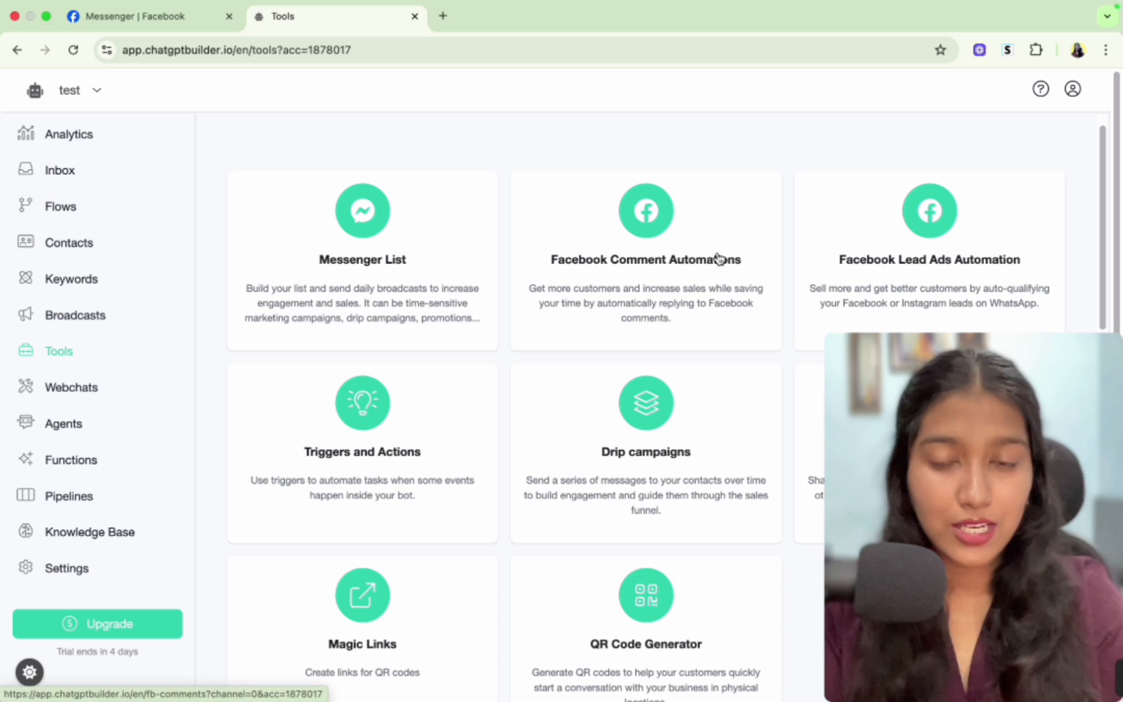
scroll(718, 258, down, 3)
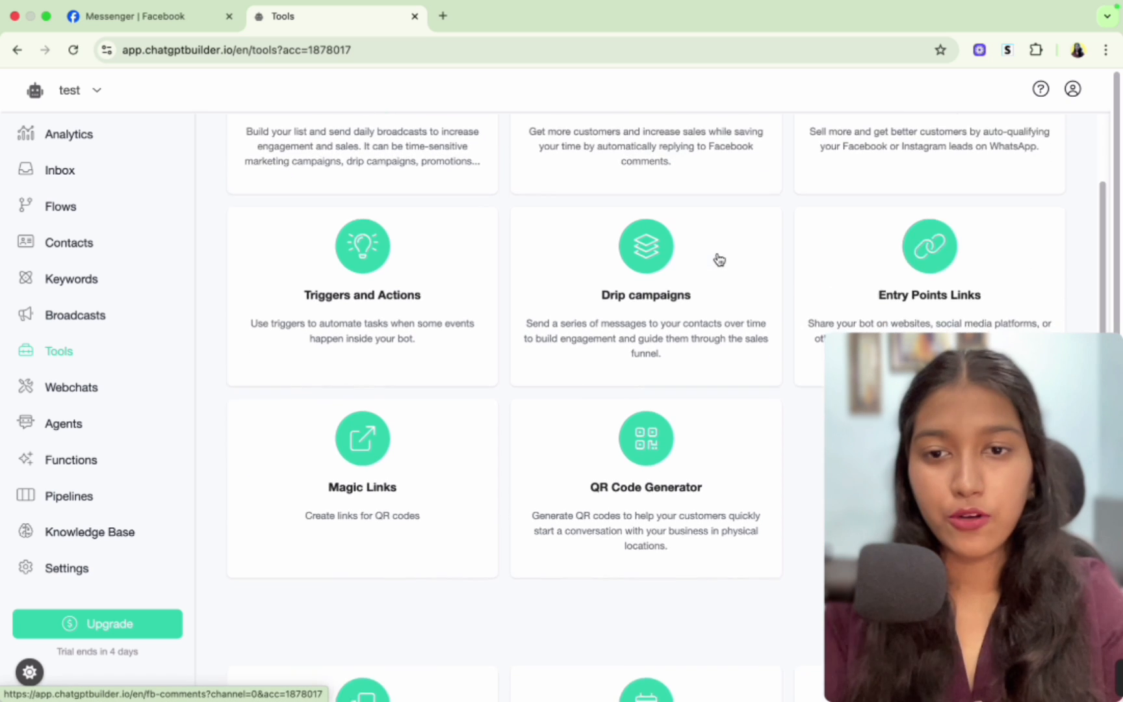
scroll(717, 258, up, 3)
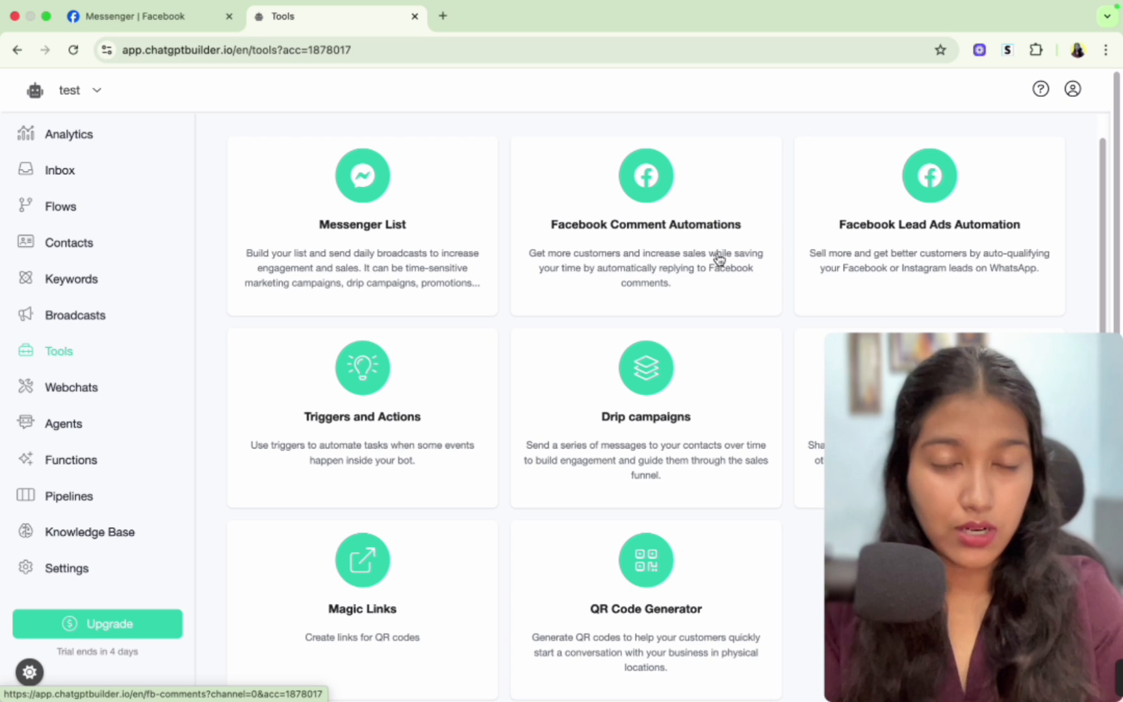
click(617, 221)
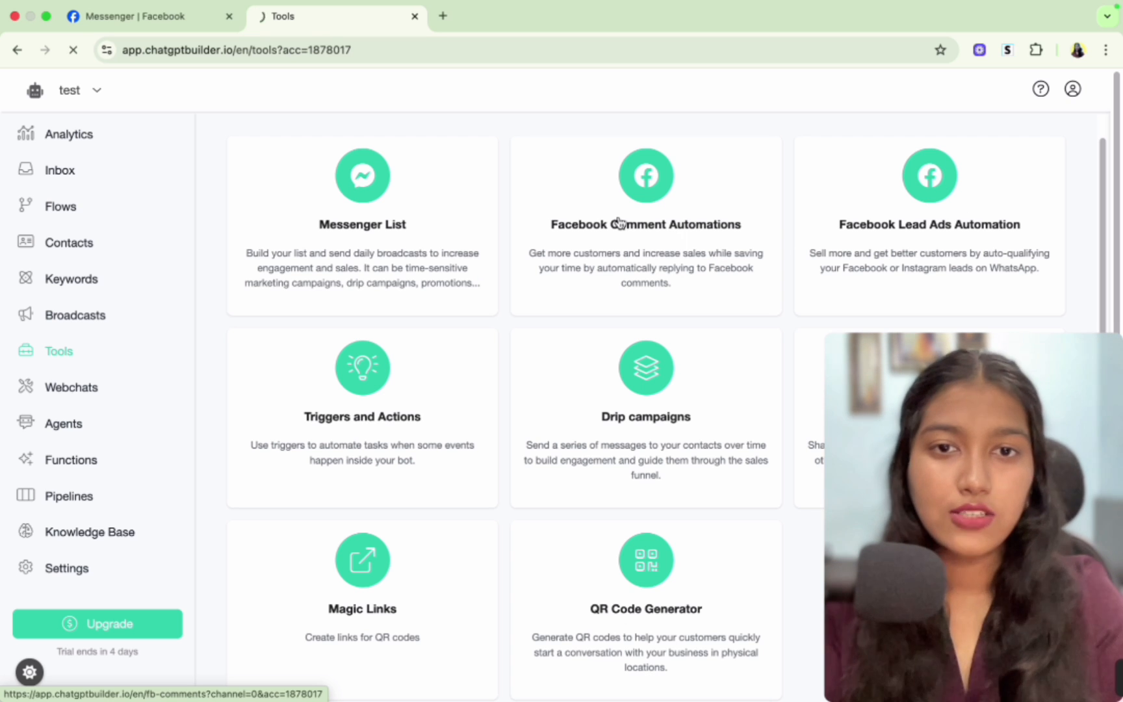
click(906, 227)
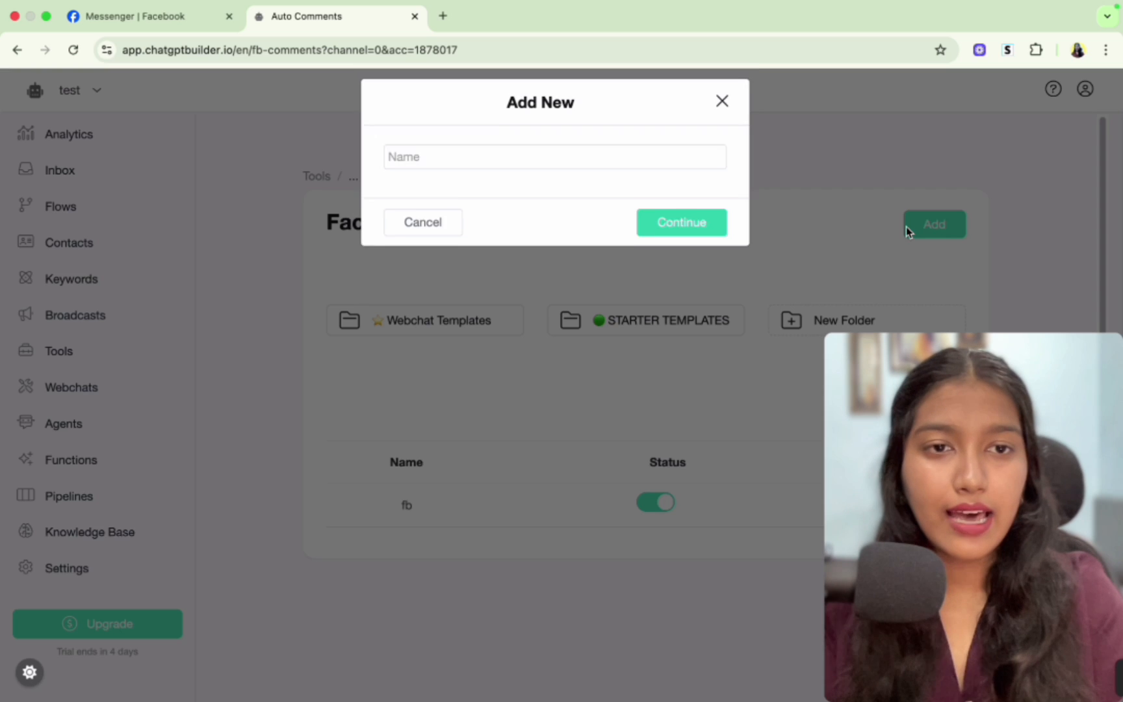
click(559, 166)
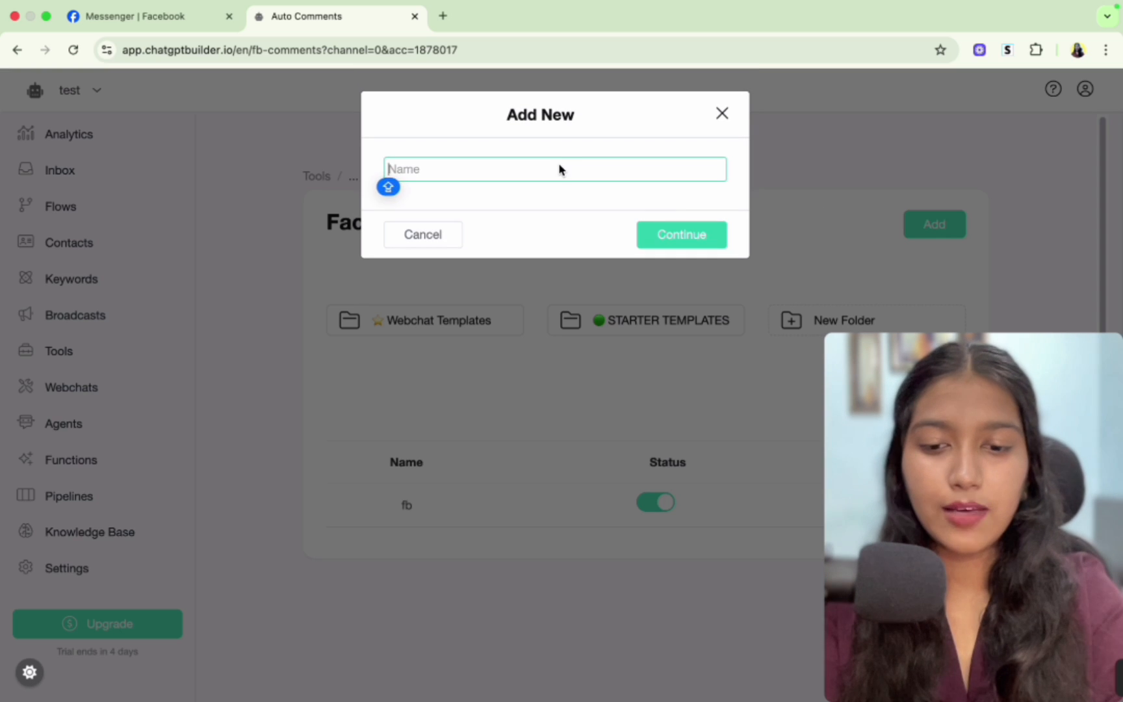
text(AI Bot Trigger)
click(653, 235)
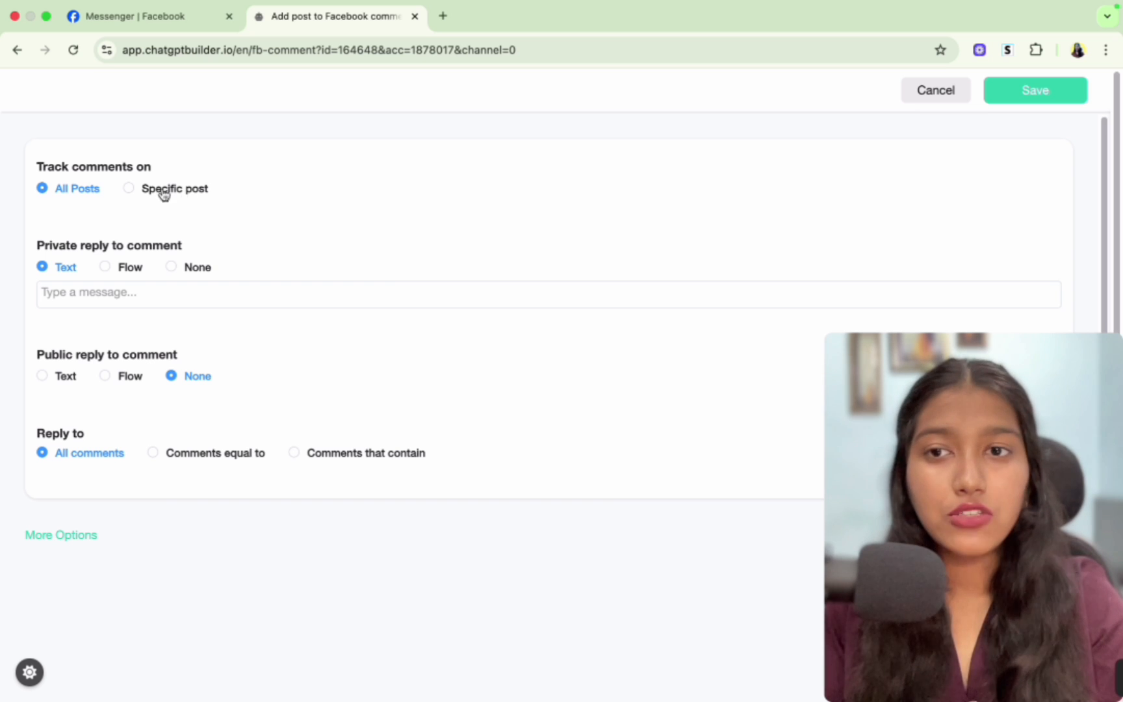
- Set the automation to track comments on a specific post and pick the "testing!" post
click(130, 188)
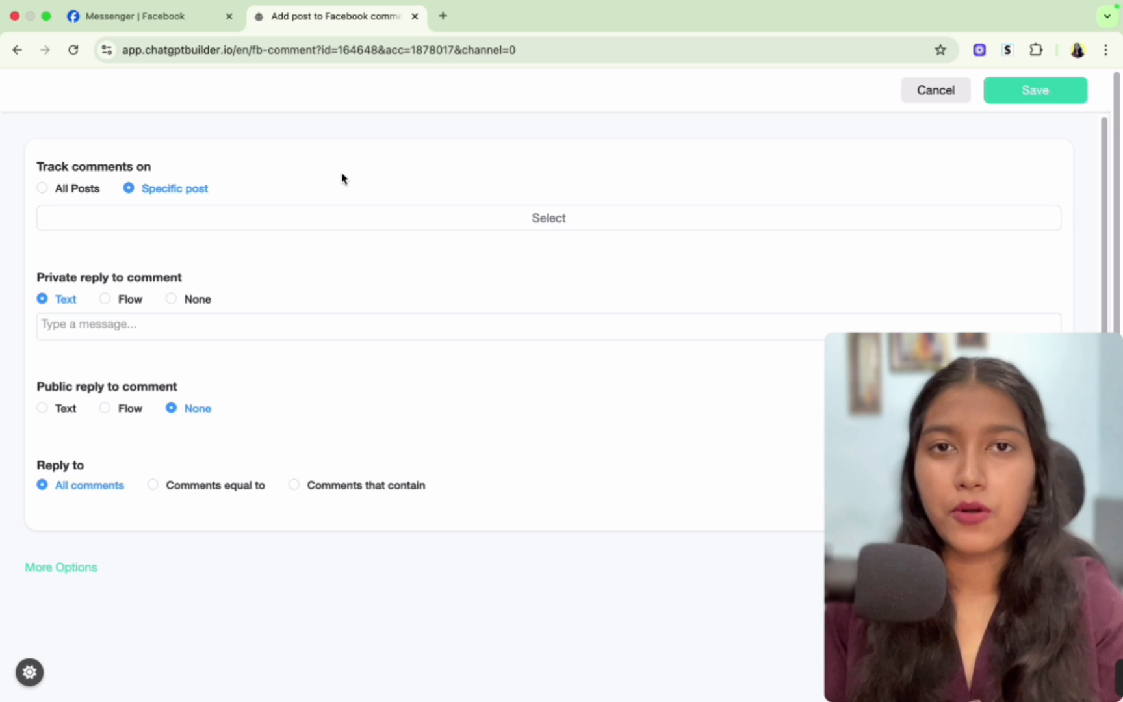
click(361, 220)
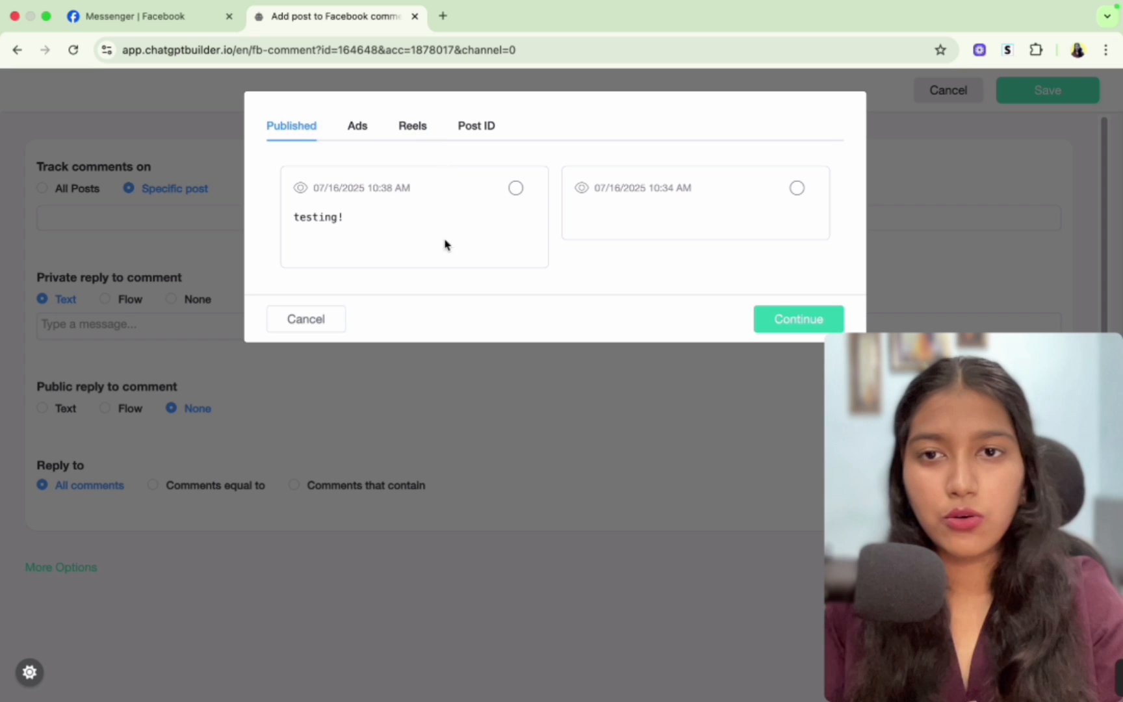
click(516, 190)
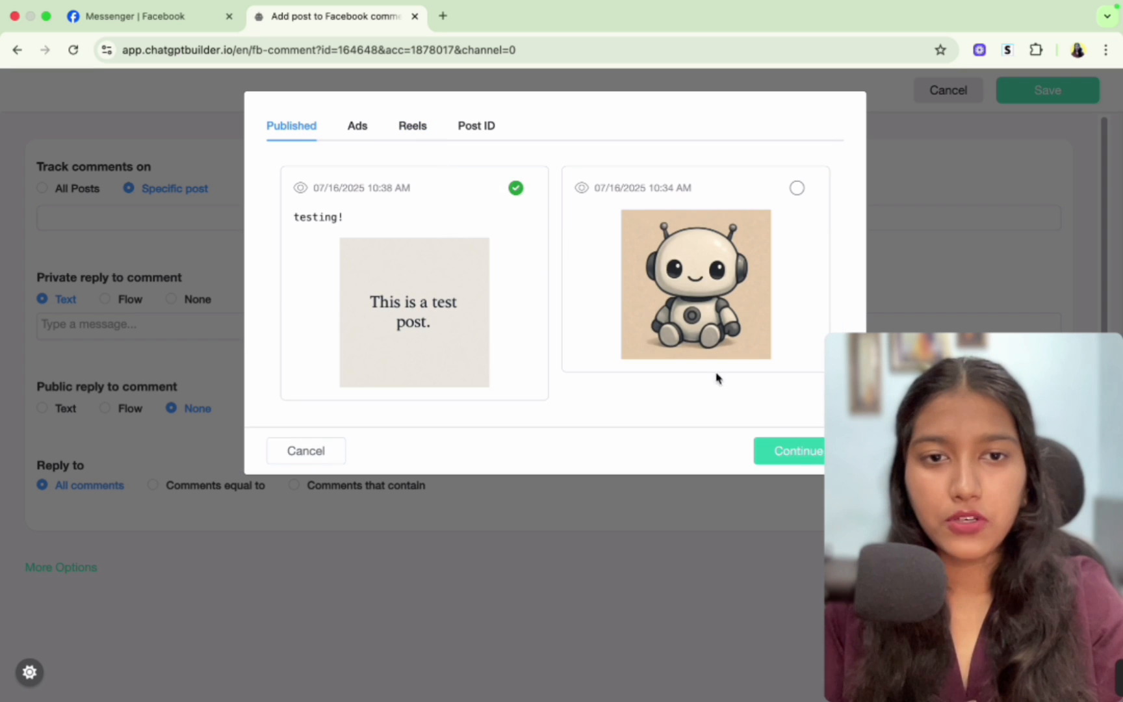
click(787, 450)
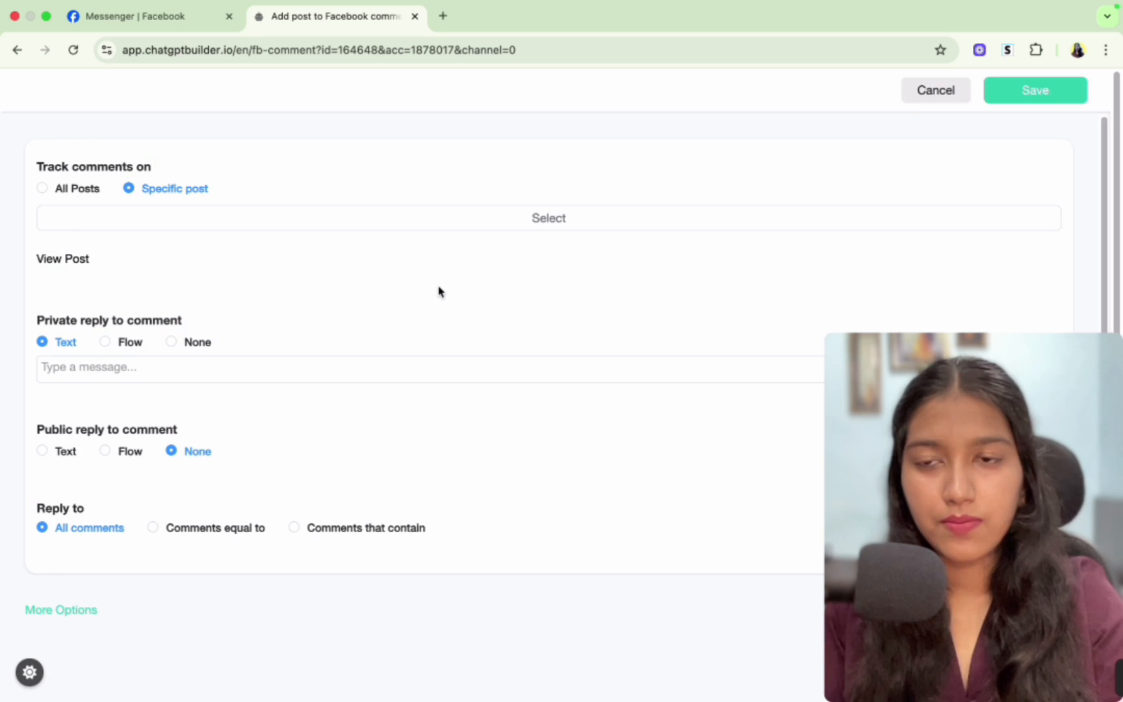
- Set the public reply to comment as text "Hey, just sent you a message!"
scroll(192, 406, down, 1)
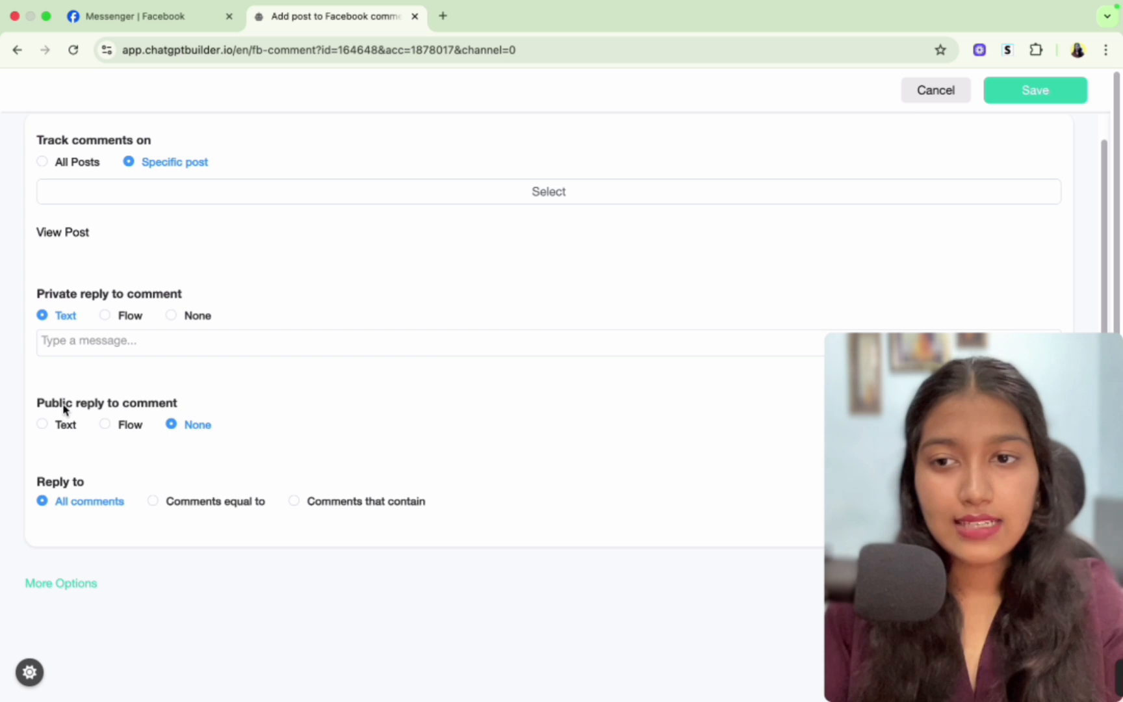
click(42, 423)
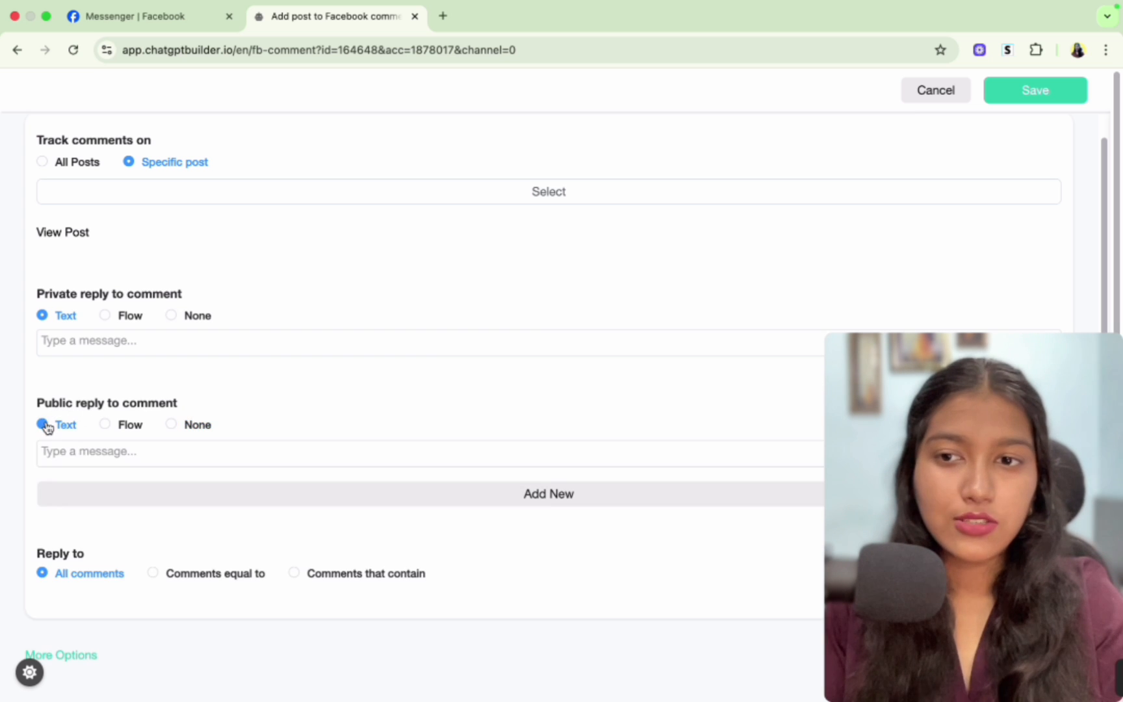
click(76, 455)
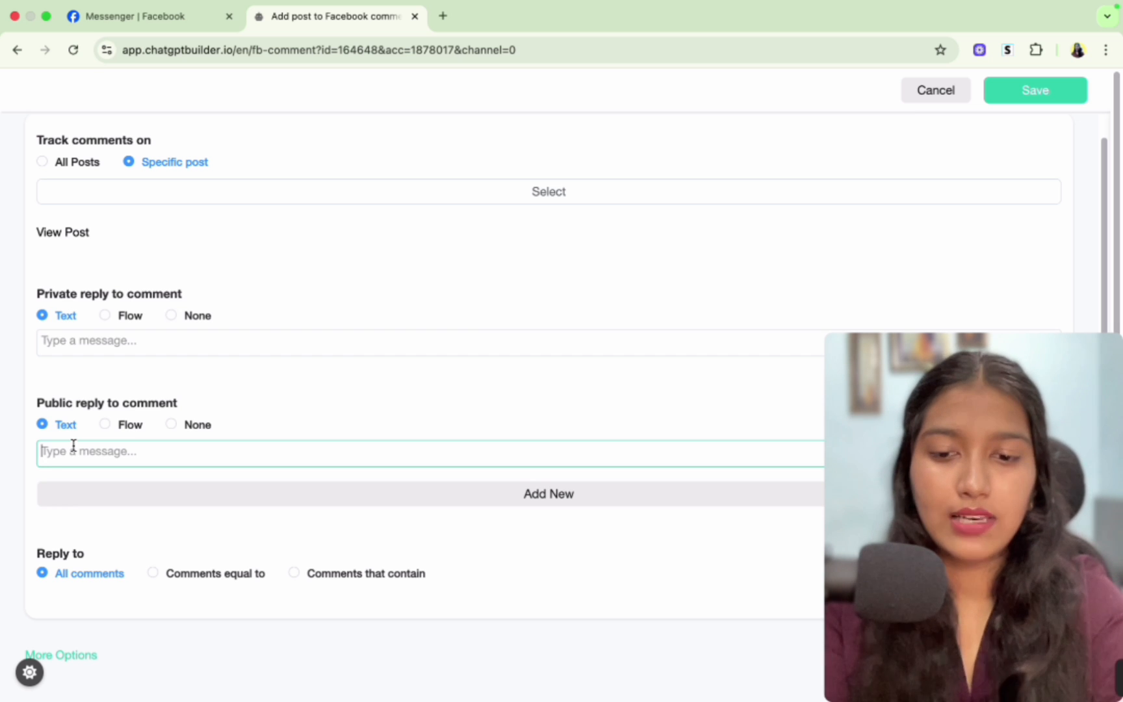
key(Caps_Lock)
text(H)
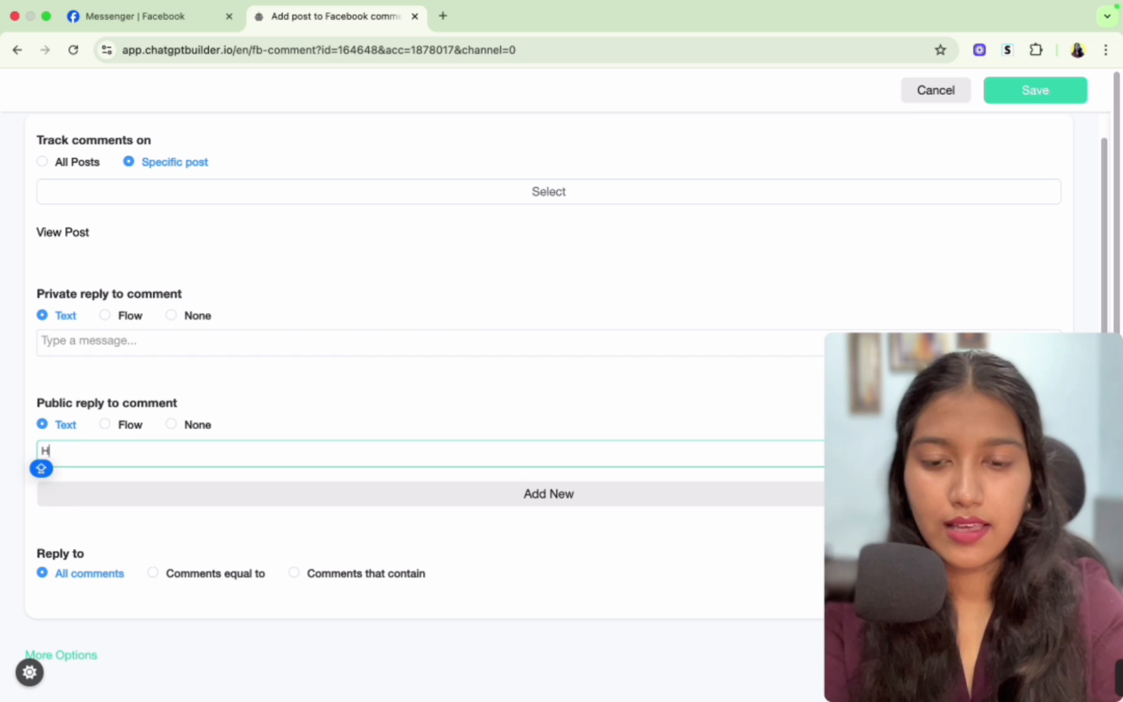
text(ey, just)
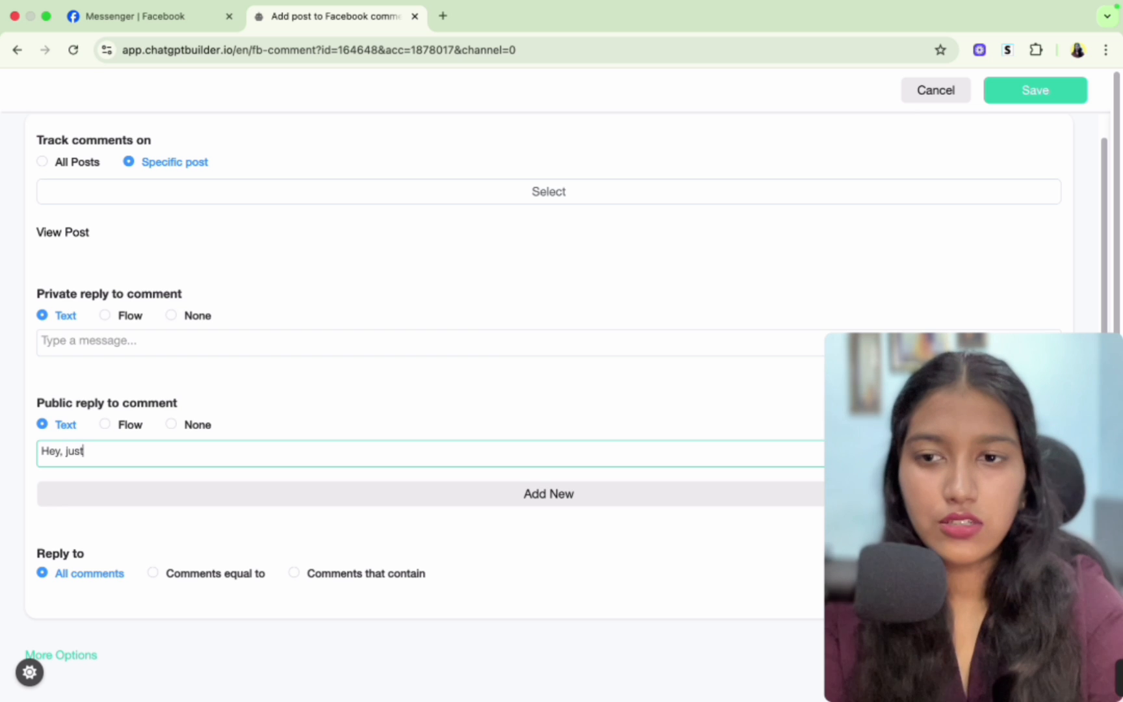
text( sent you)
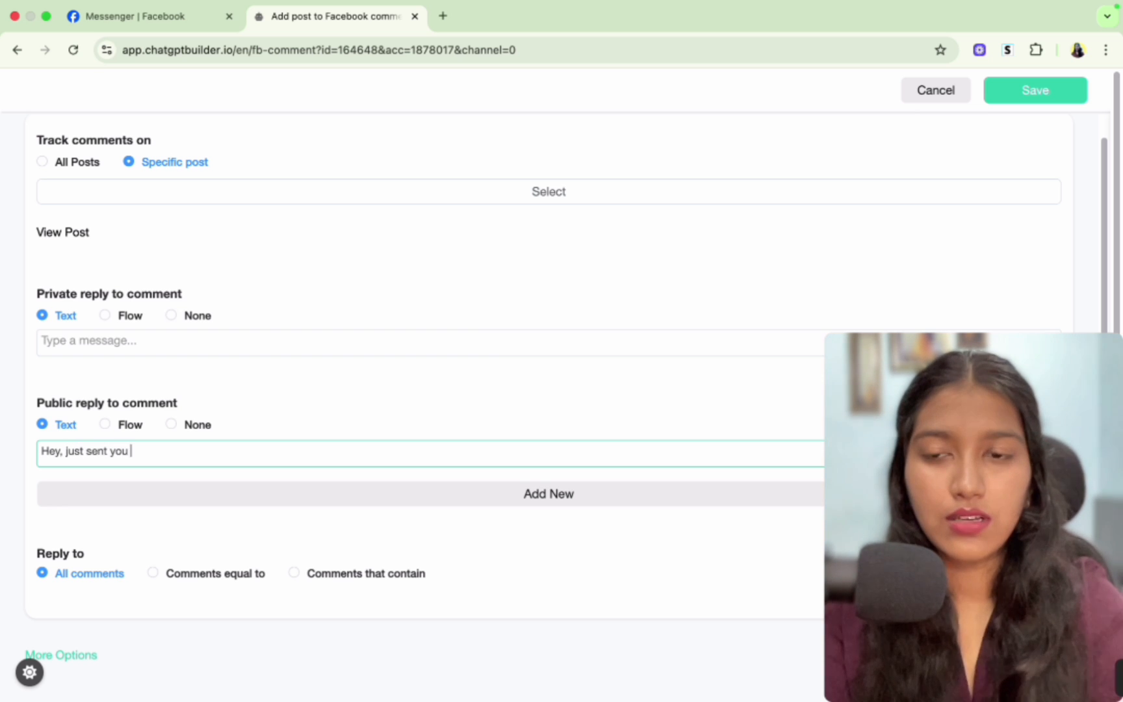
text( a message!)
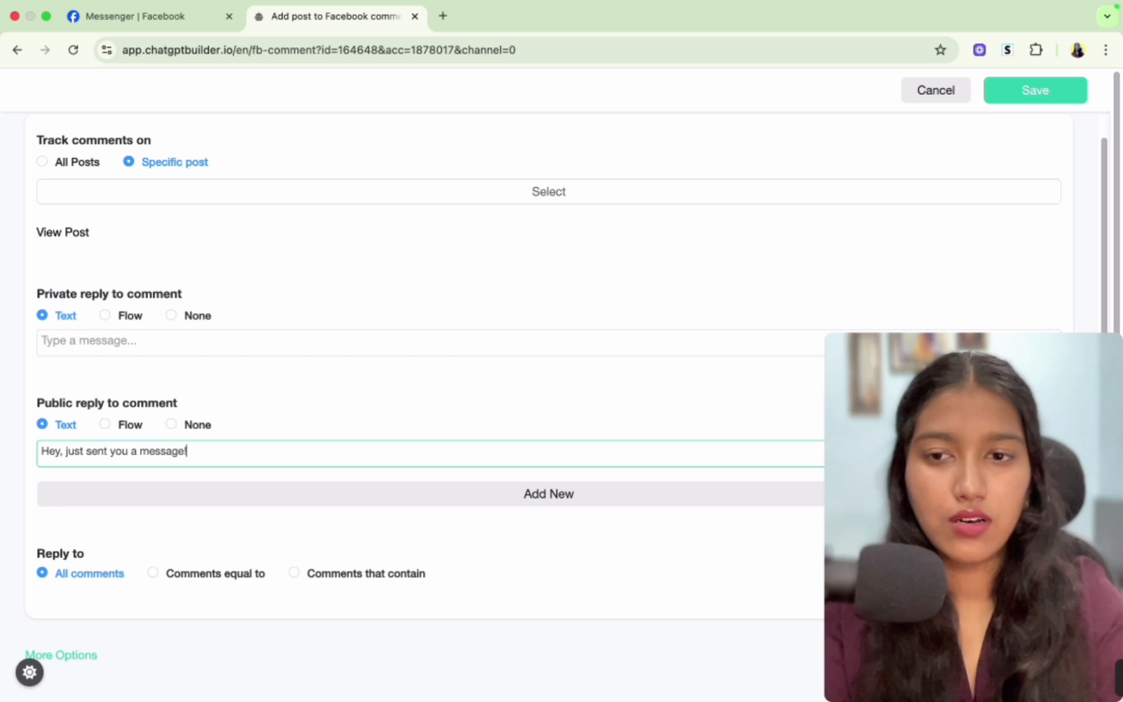
click(274, 397)
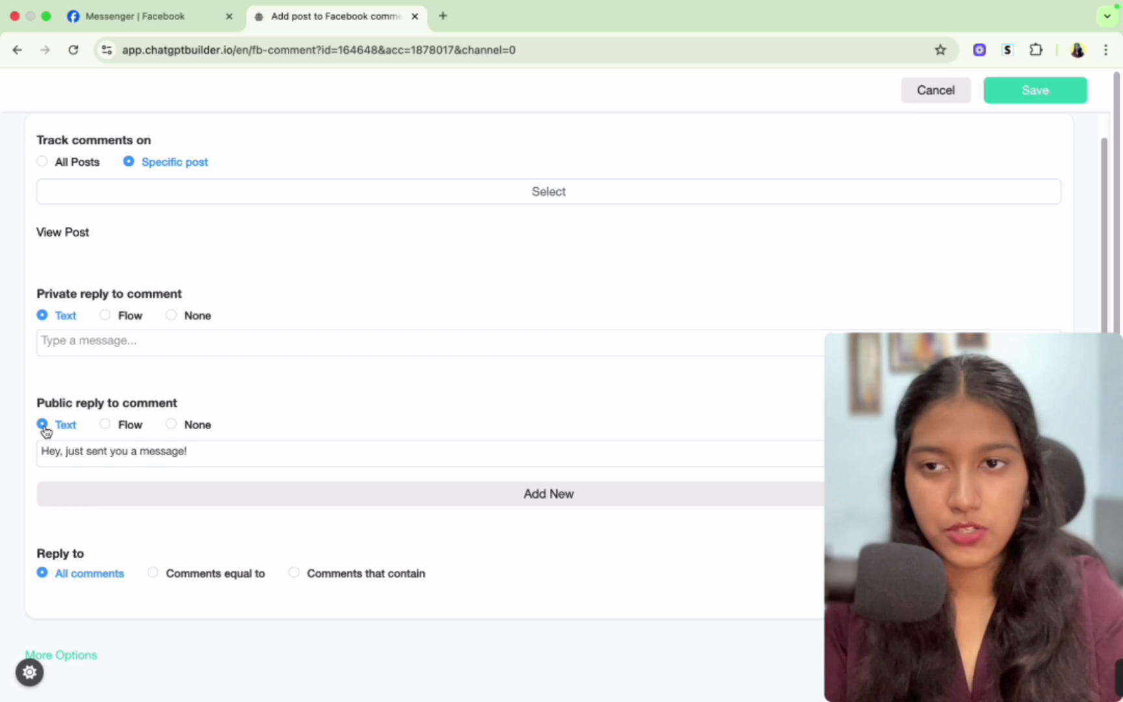
scroll(106, 364, down, 2)
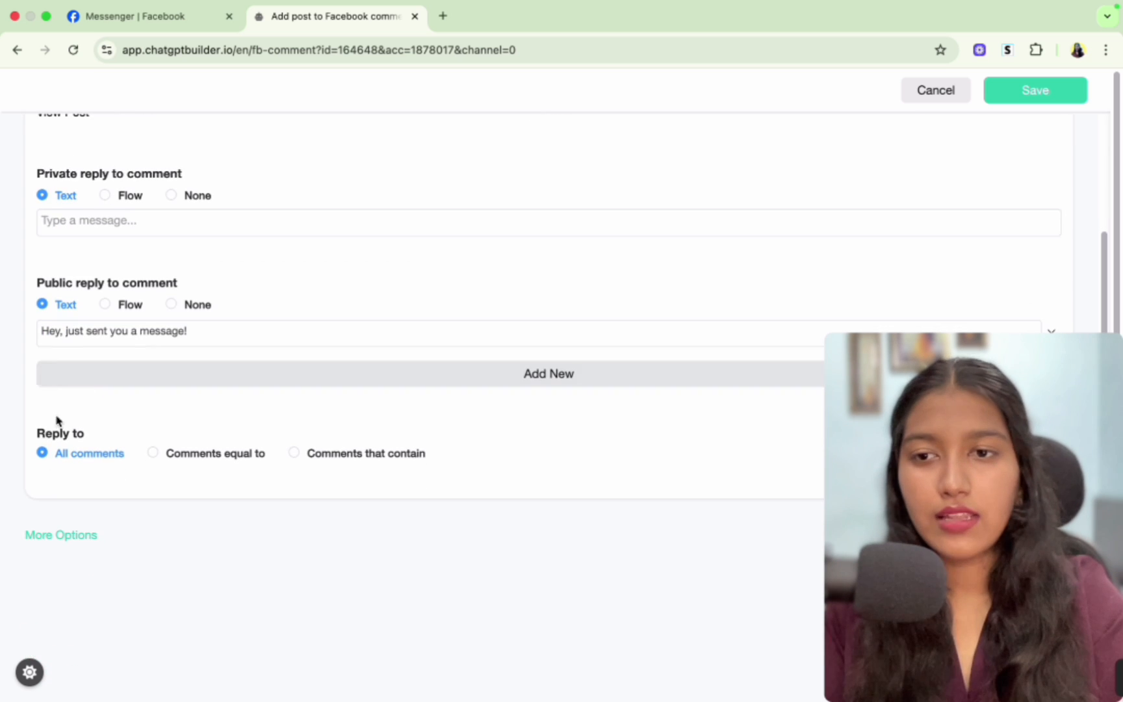
drag(37, 433, 96, 438)
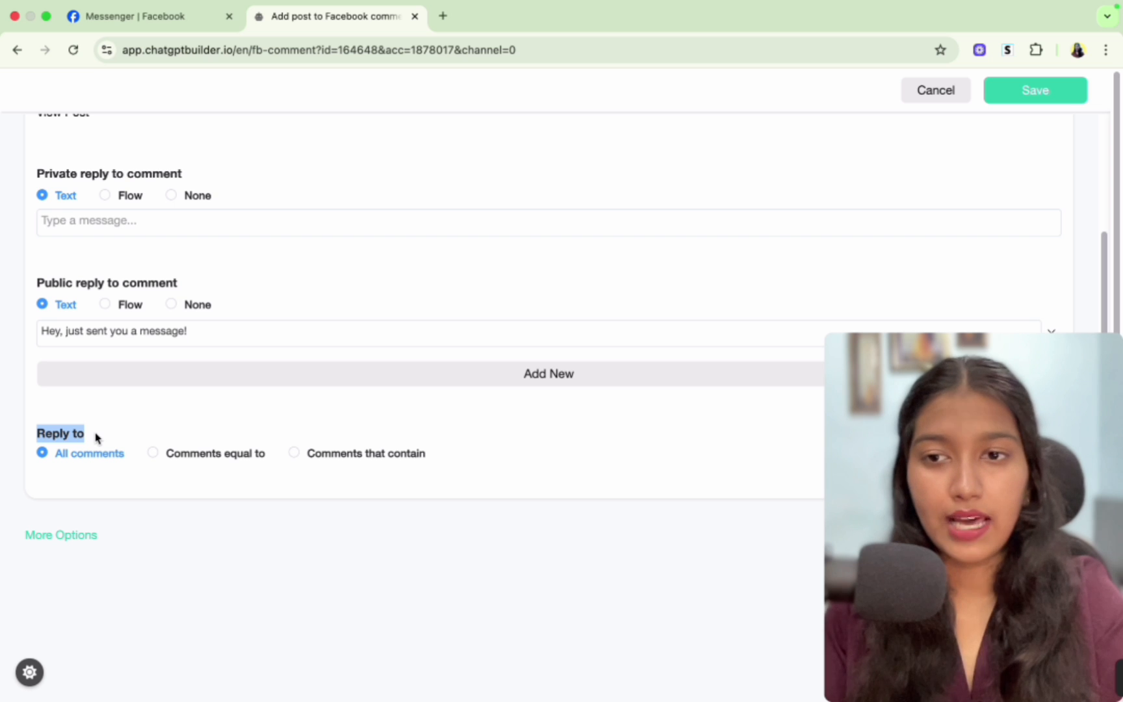
- Set the automation to reply only to comments that contain the keywords "link" and "product"
click(96, 438)
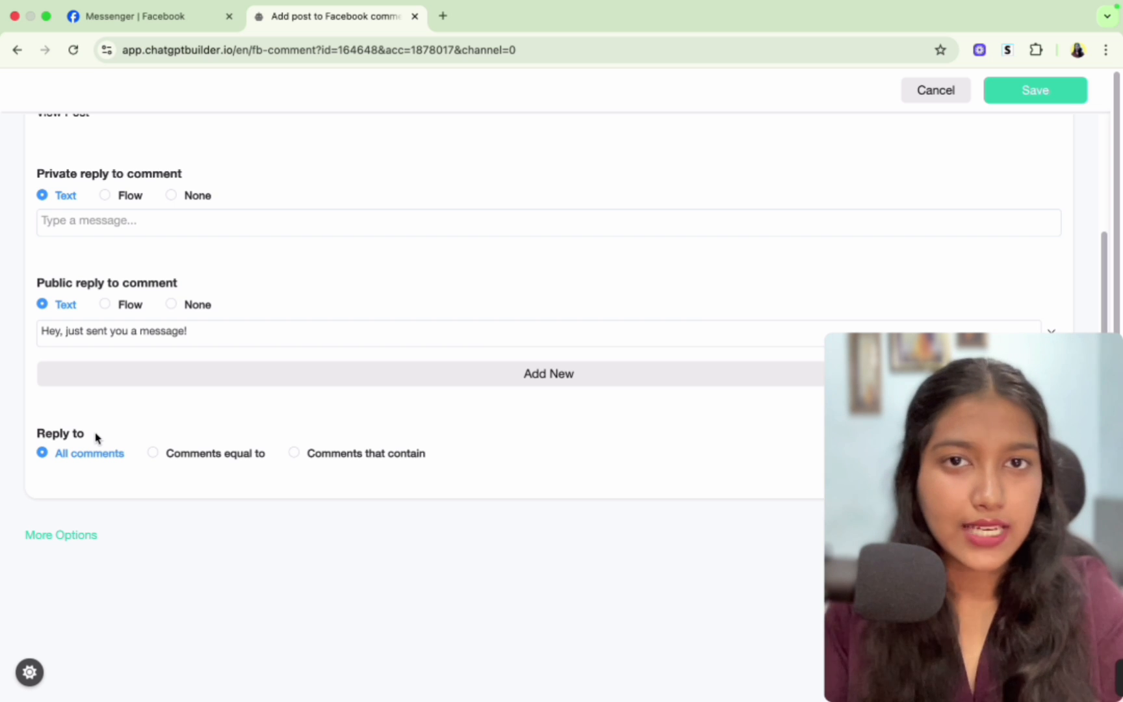
click(295, 454)
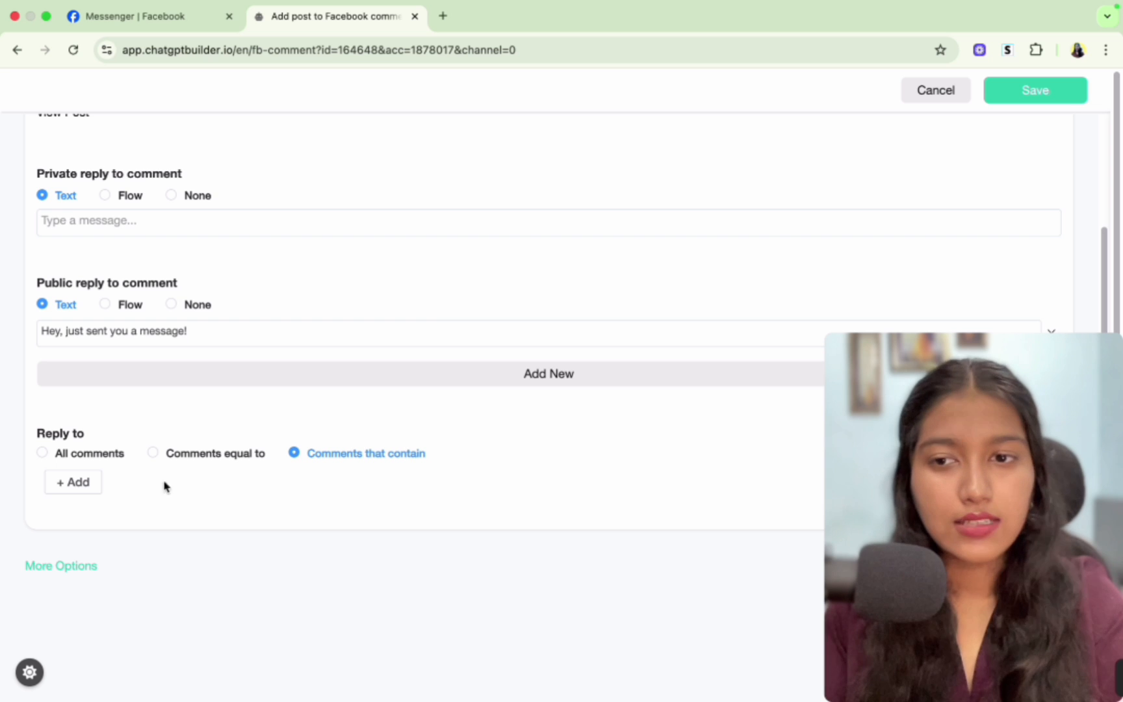
click(78, 482)
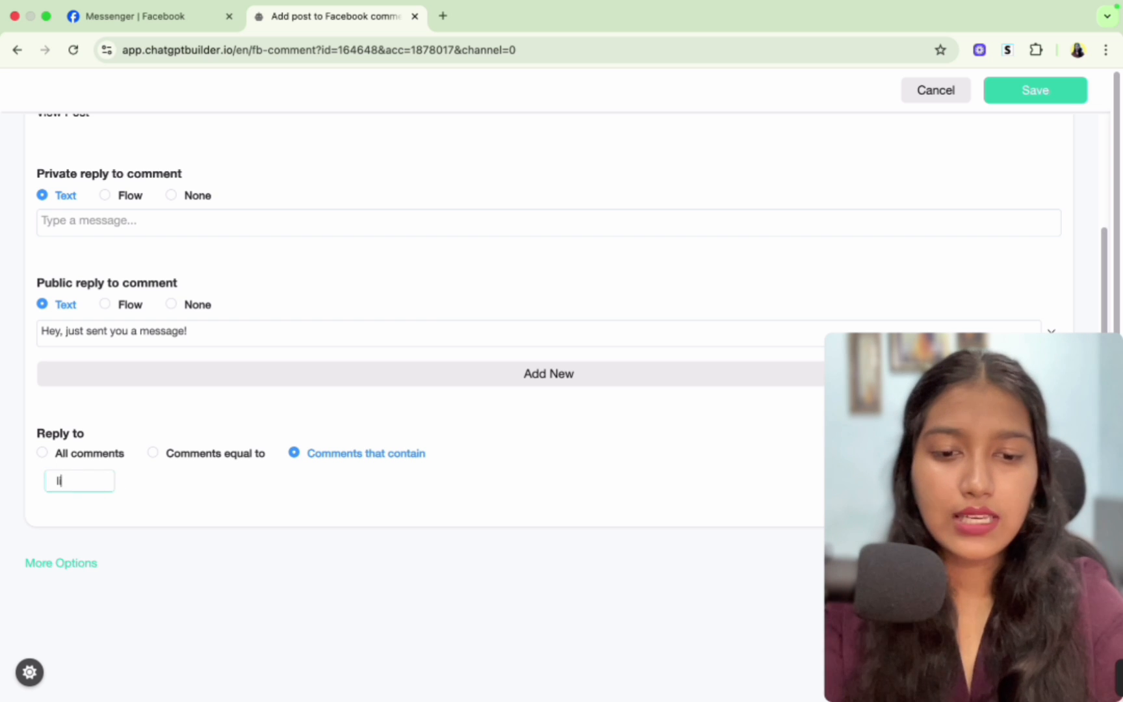
key(Return)
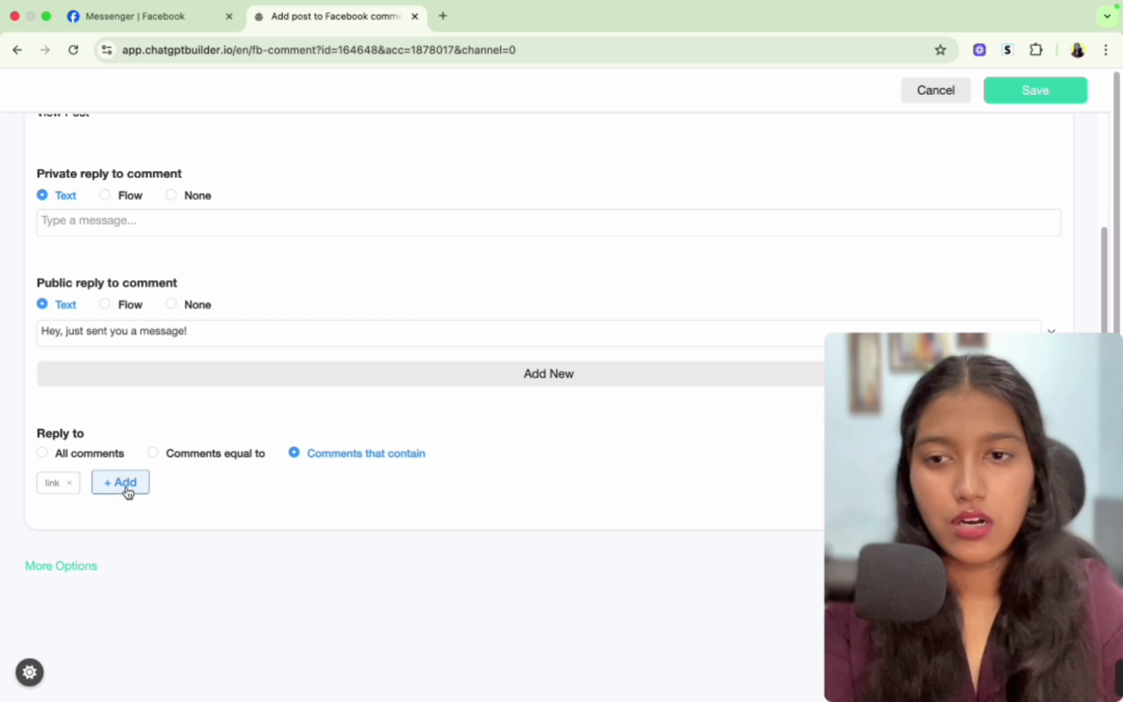
click(126, 487)
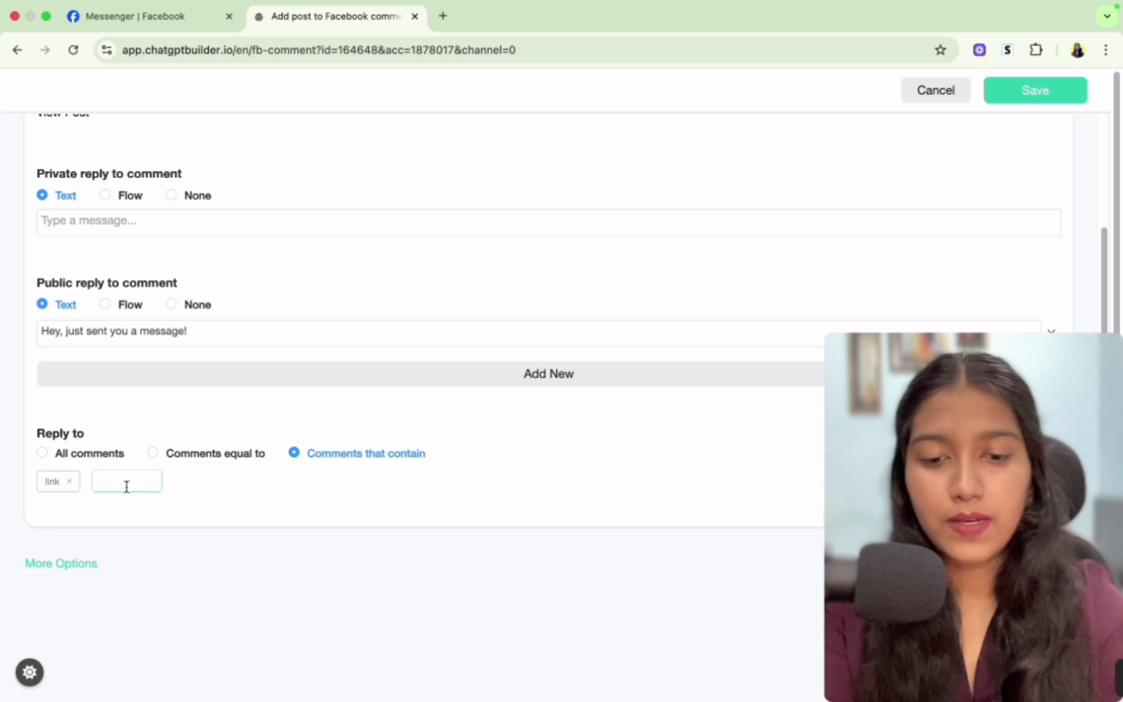
text(product)
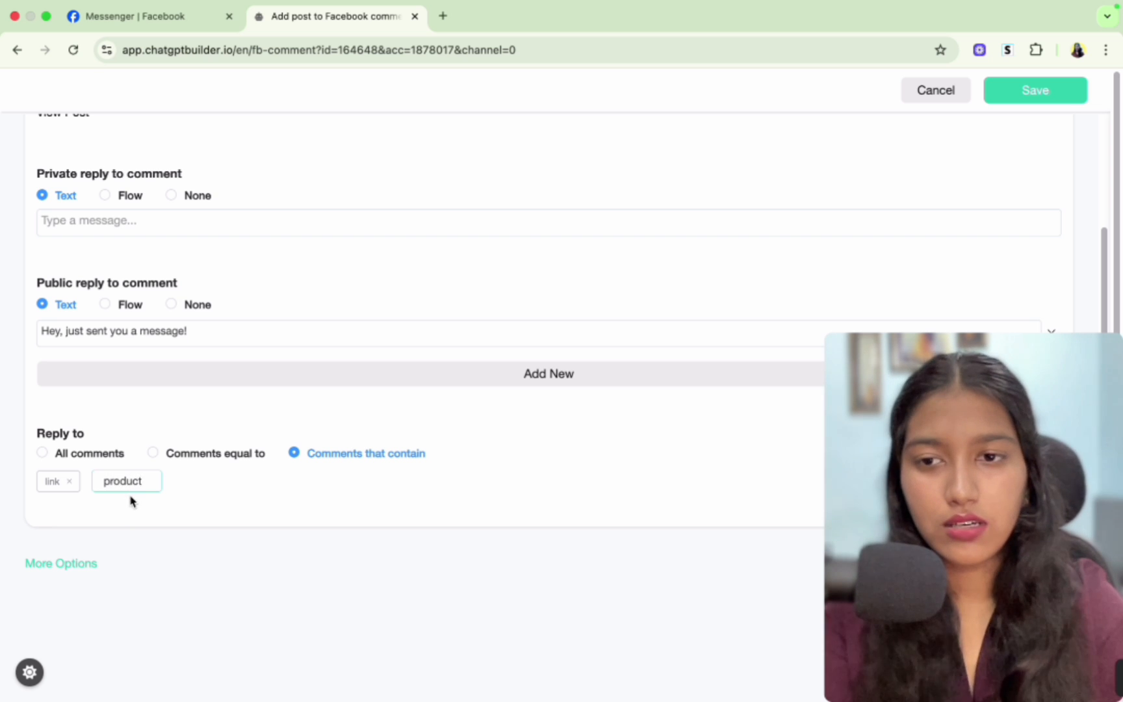
key(Return)
click(195, 483)
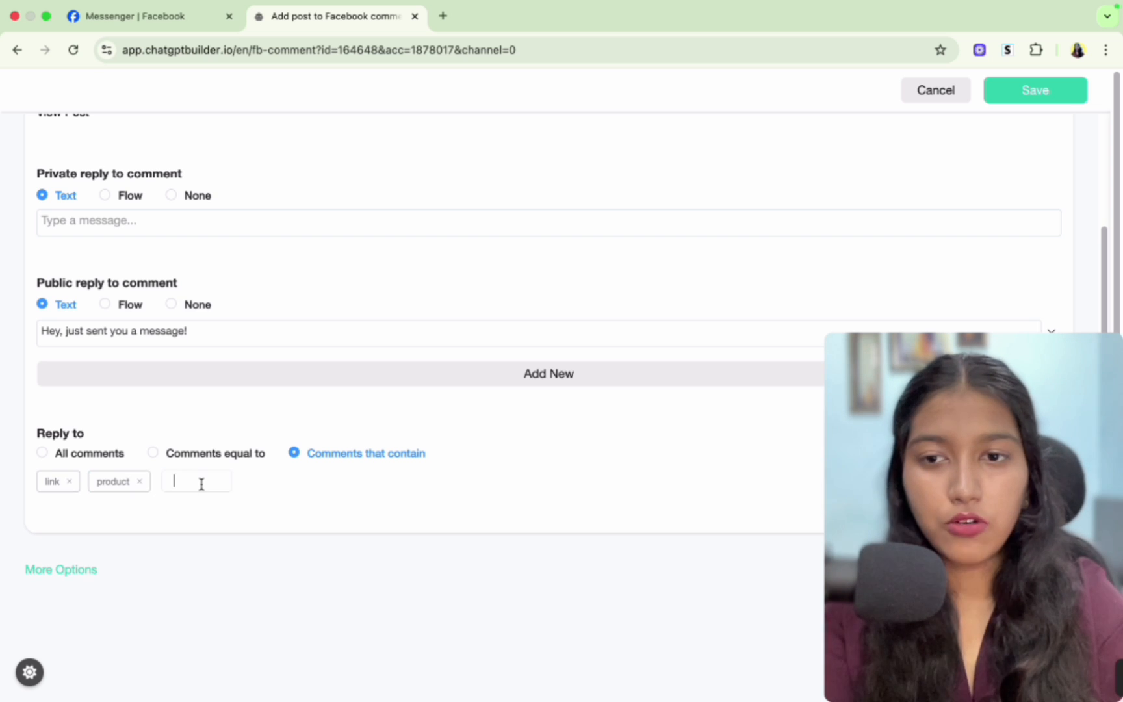
click(309, 492)
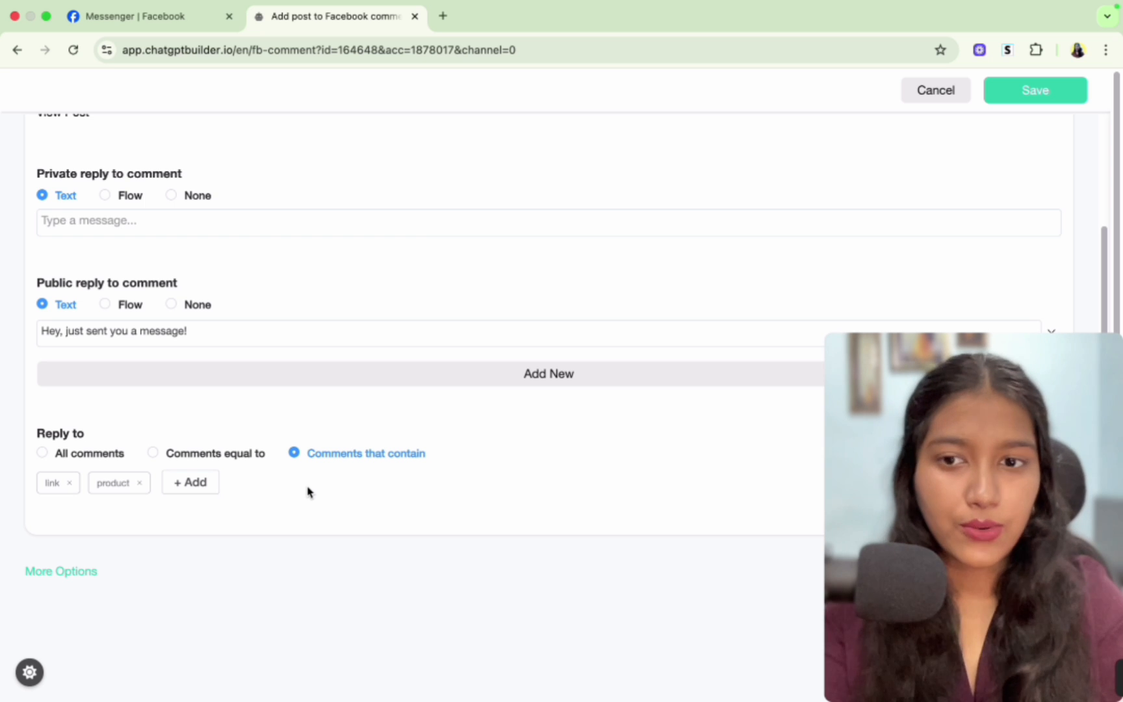
- Review the More Options settings and the Reply After timing choices
scroll(309, 492, down, 2)
click(47, 520)
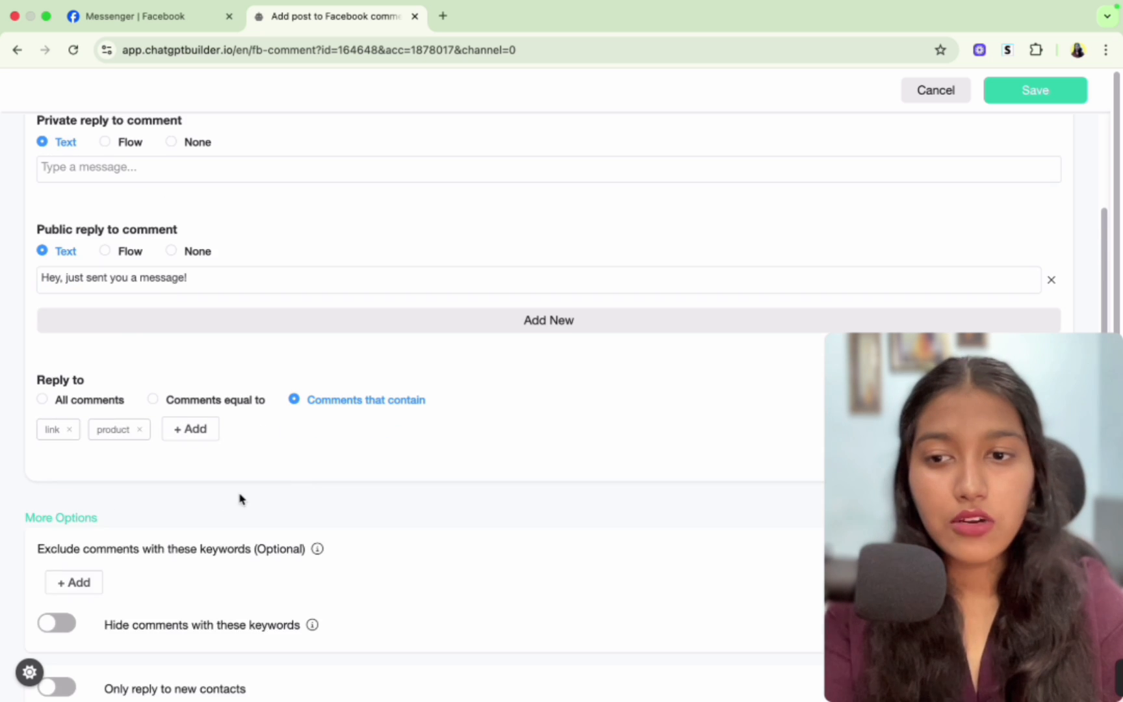
scroll(240, 499, down, 5)
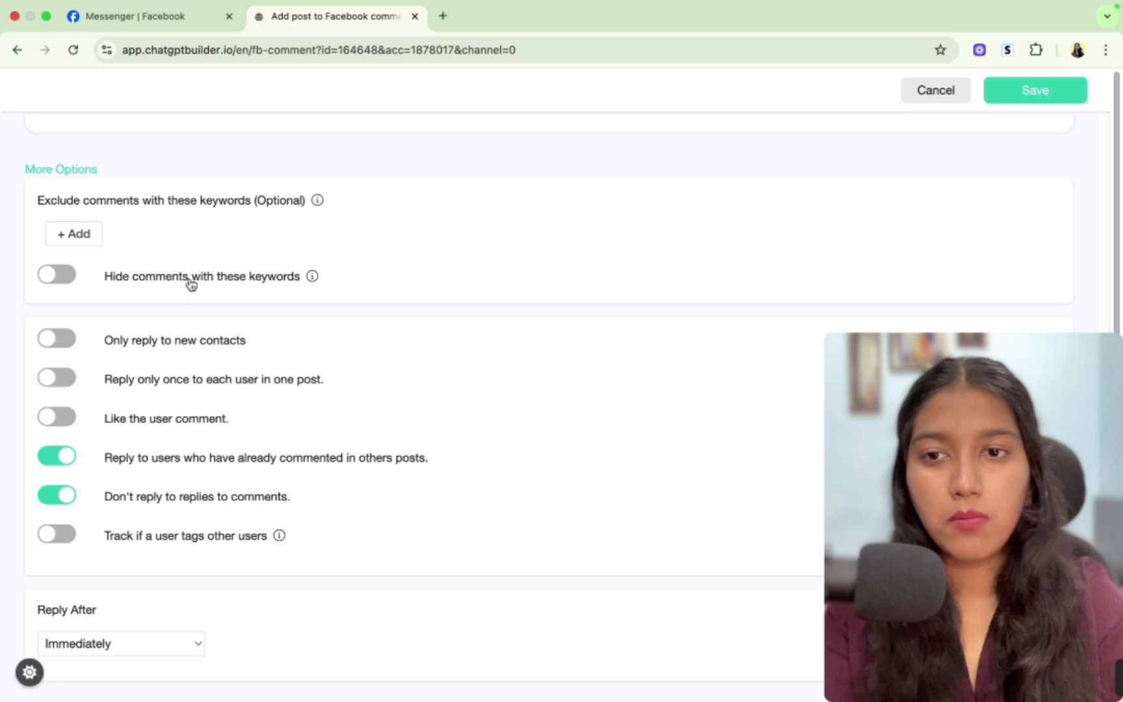
scroll(247, 520, down, 2)
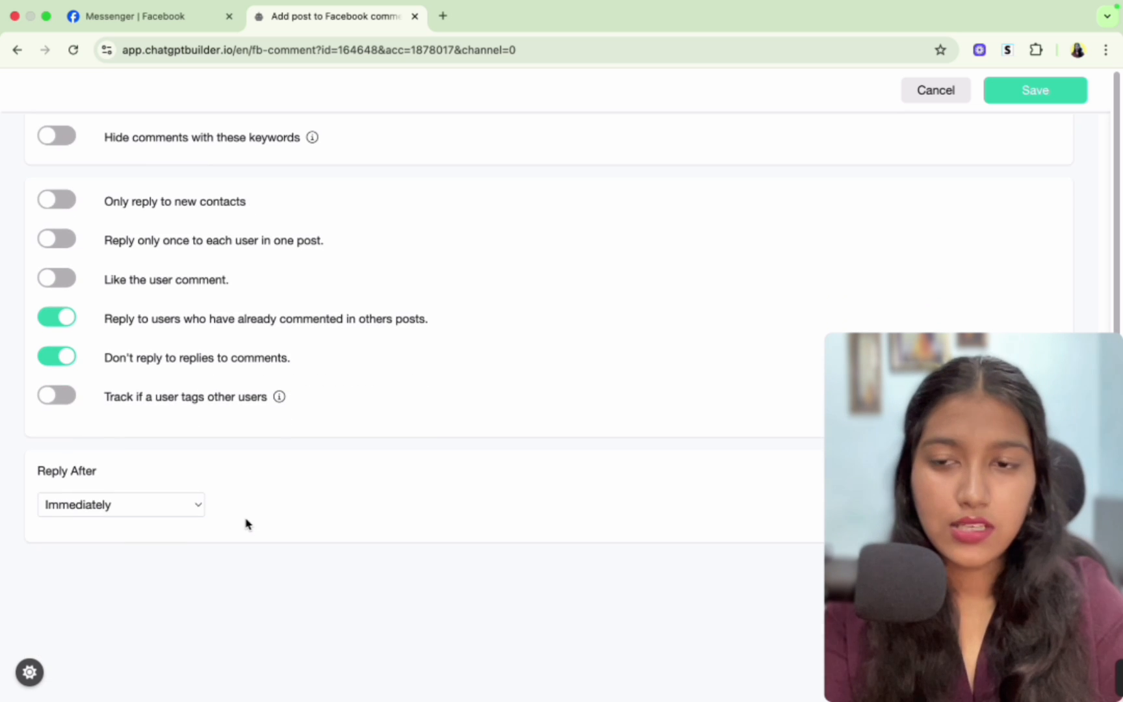
click(155, 514)
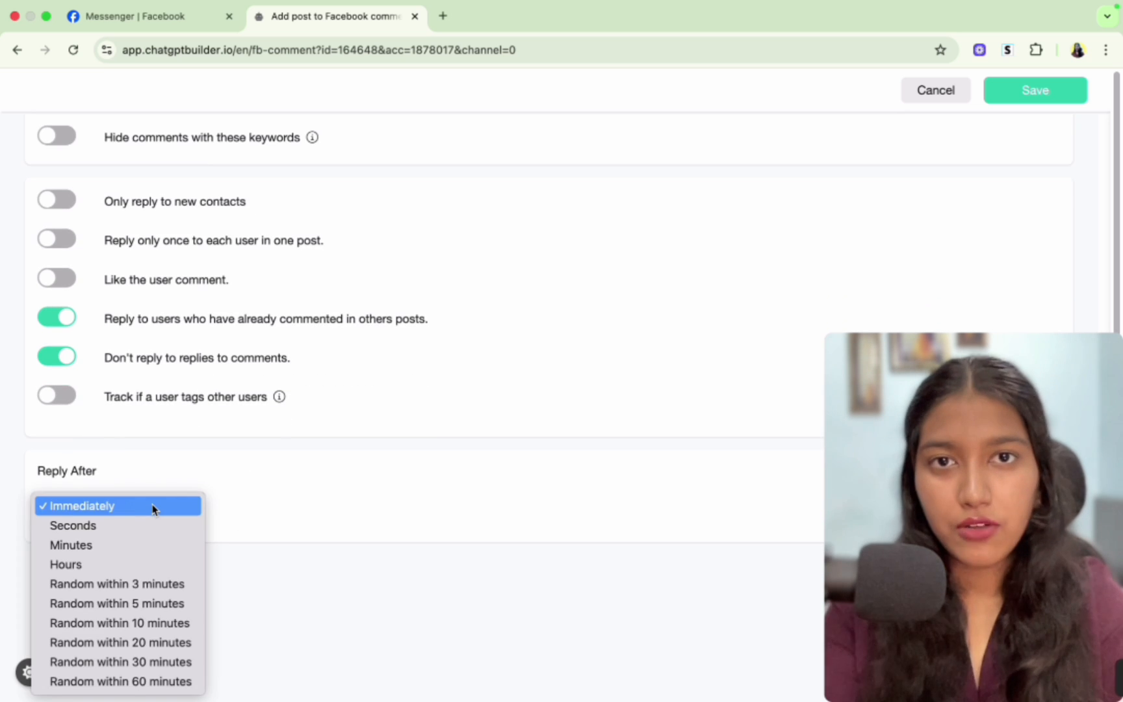
click(308, 497)
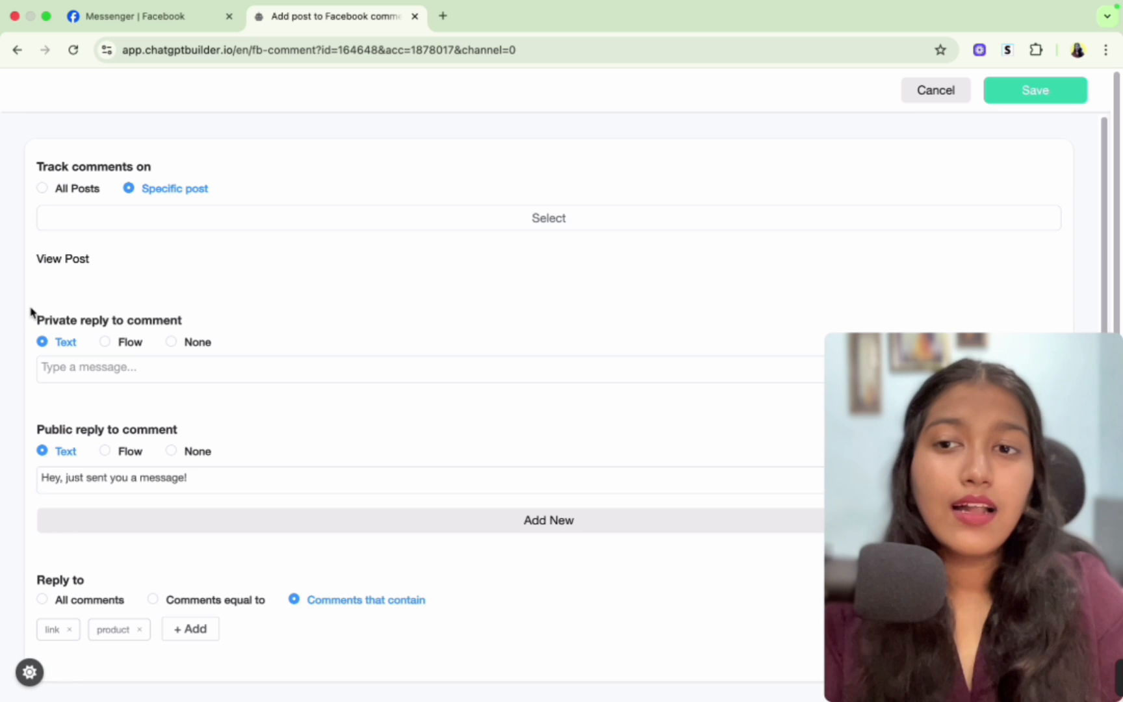
drag(31, 310, 203, 325)
click(203, 329)
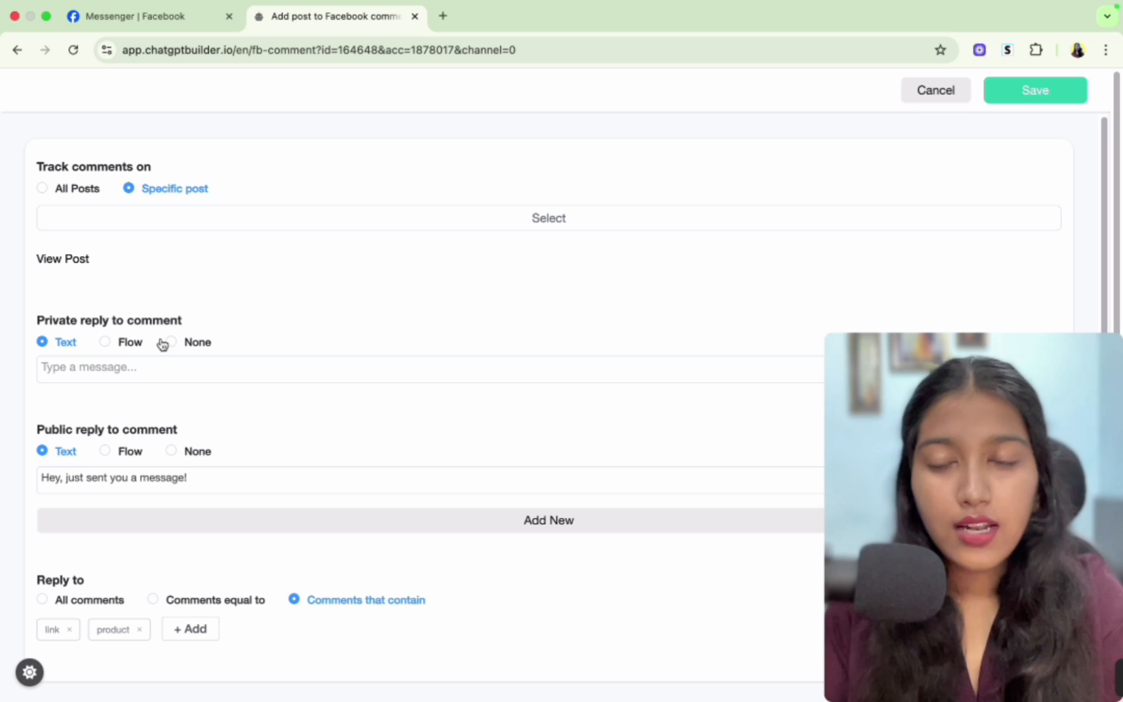
- Switch the private reply to comment from text to a flow
click(125, 367)
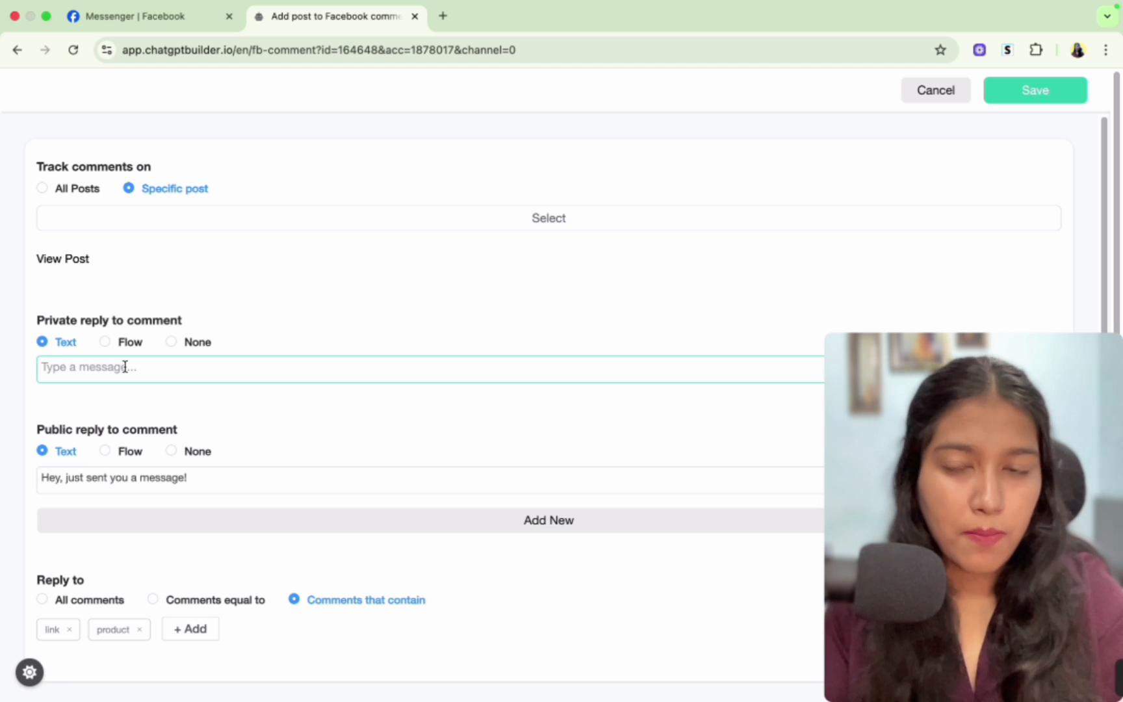
click(105, 342)
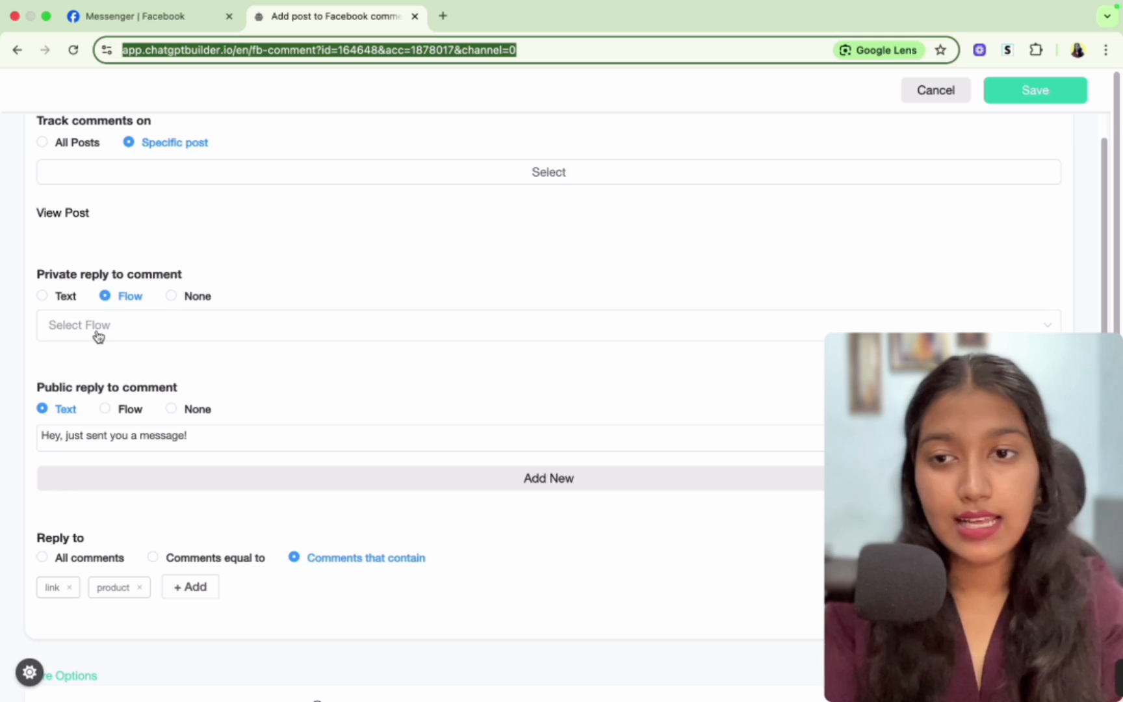
click(374, 214)
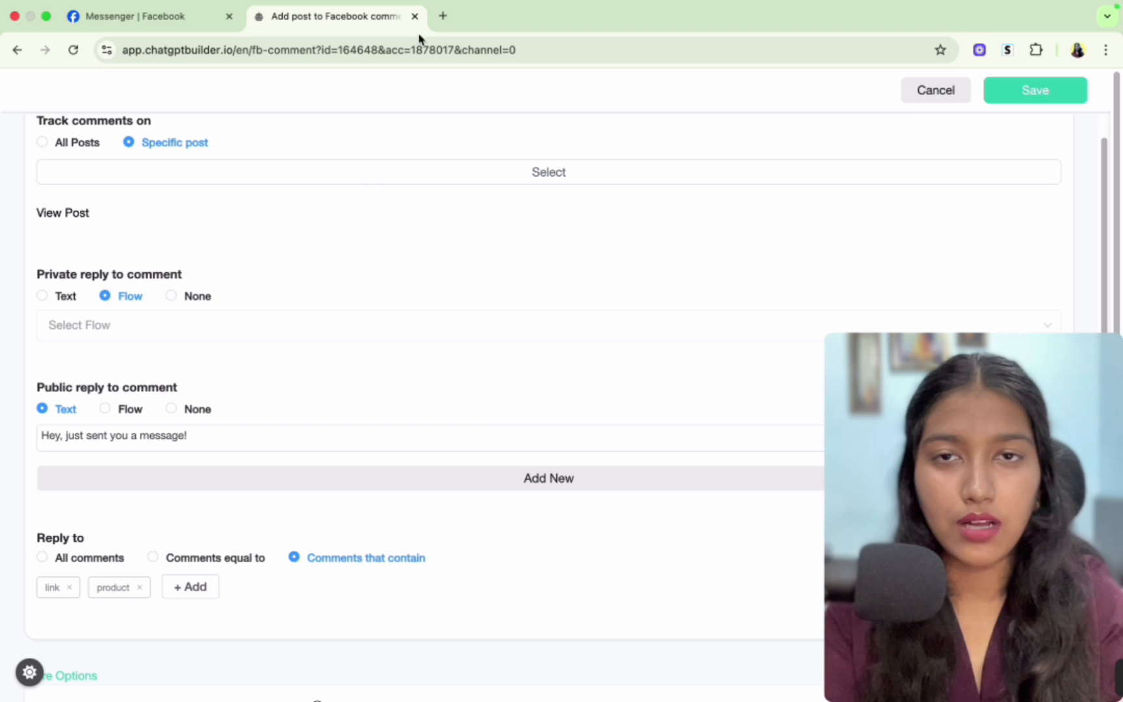
- Open Chatbot Builder's Flows in a new tab and create a flow named "AI E-com Chatbot (Messenger)"
click(444, 15)
text(chatbotbuilder.ai)
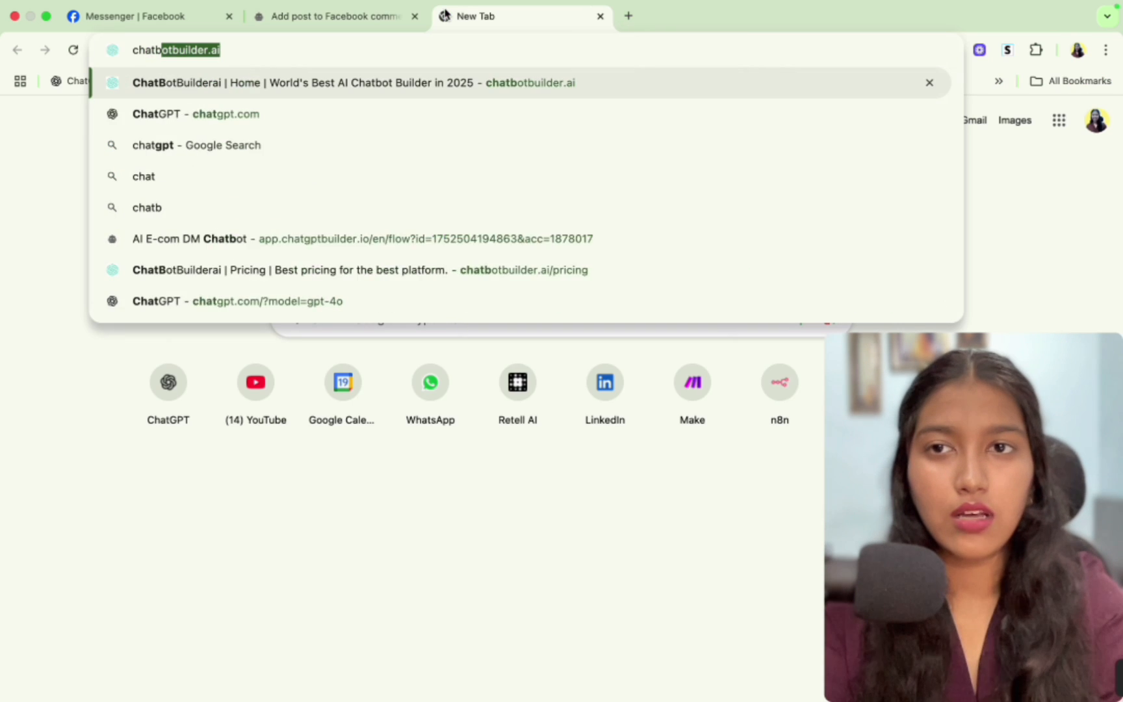
key(Return)
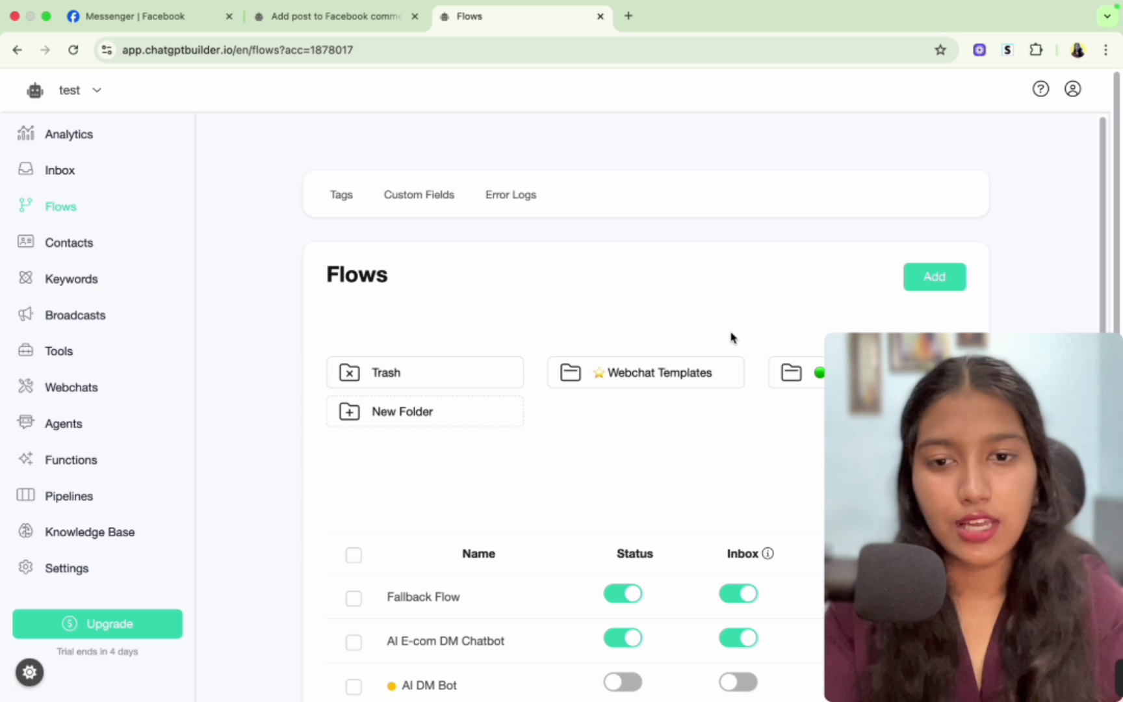
click(952, 283)
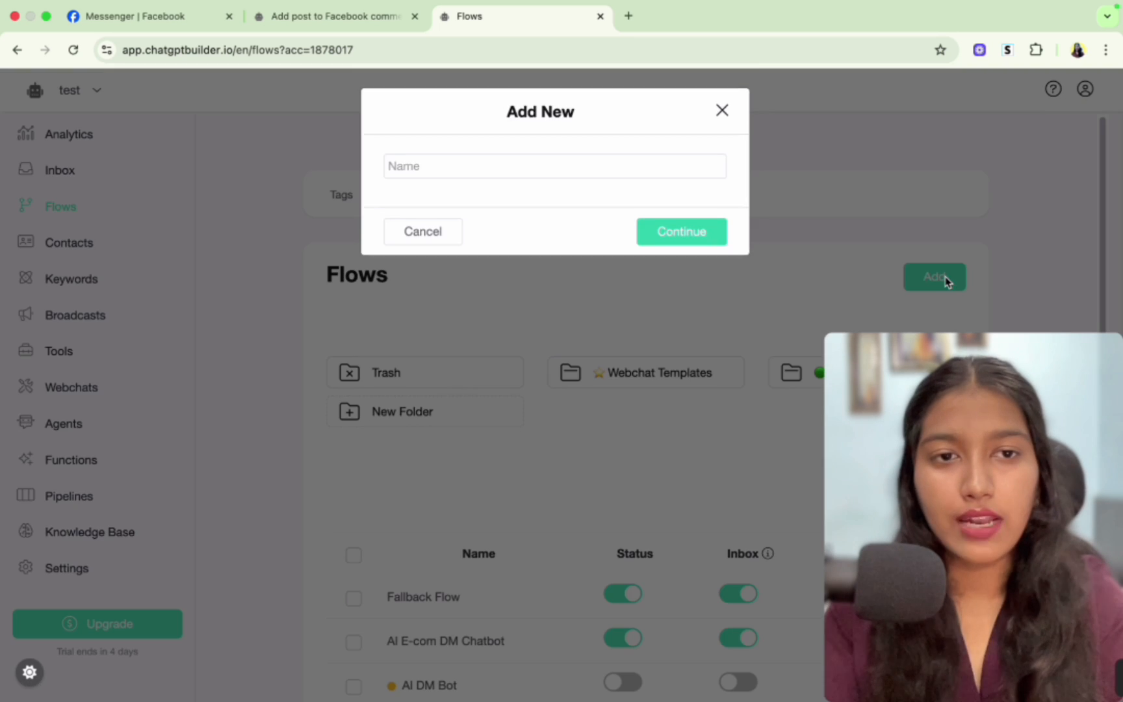
click(482, 177)
text(AI)
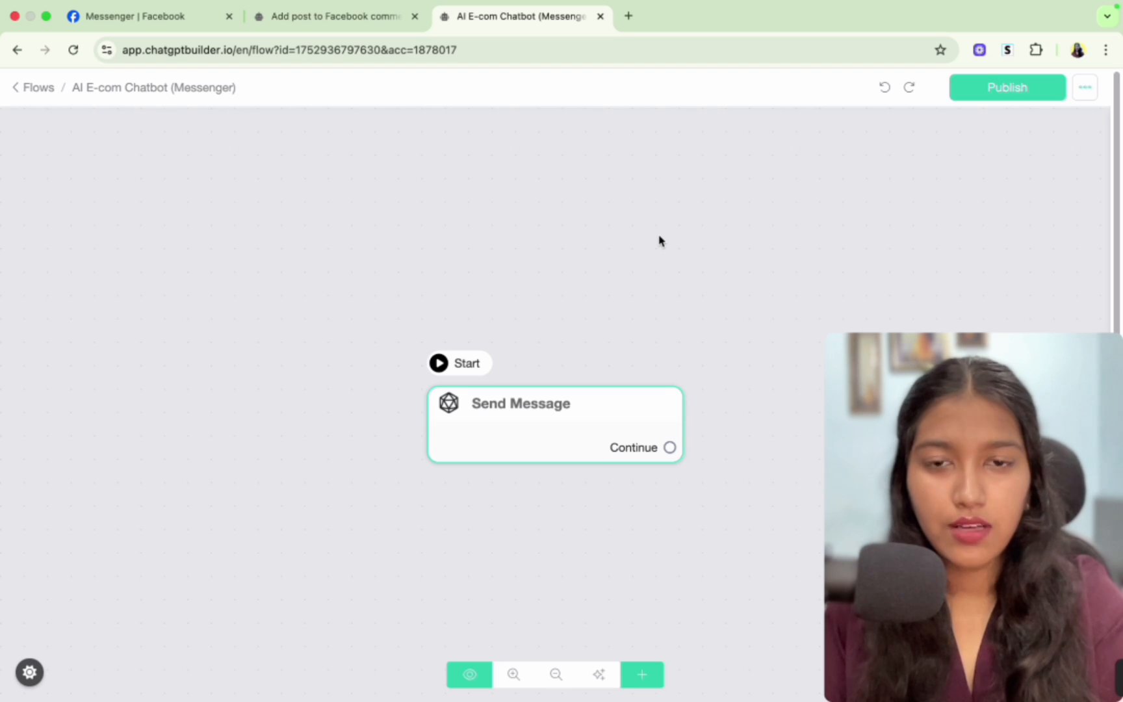
- Check the private reply flow list in the comment automation for the new flow
click(305, 14)
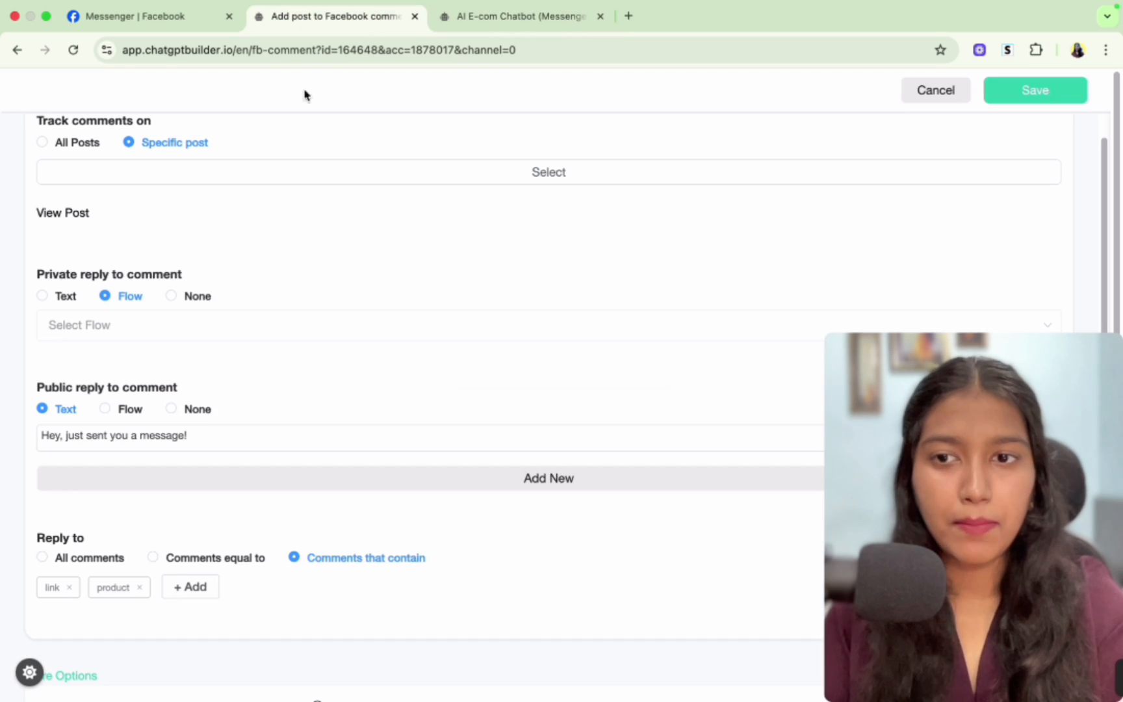
click(183, 330)
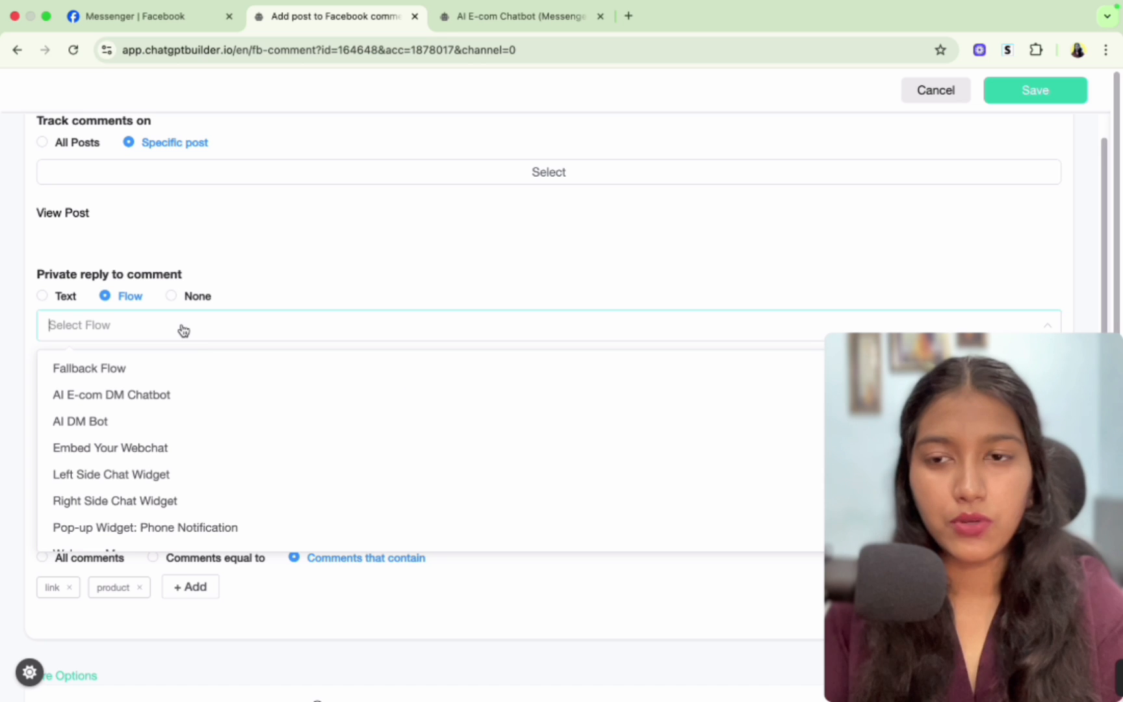
scroll(268, 419, down, 5)
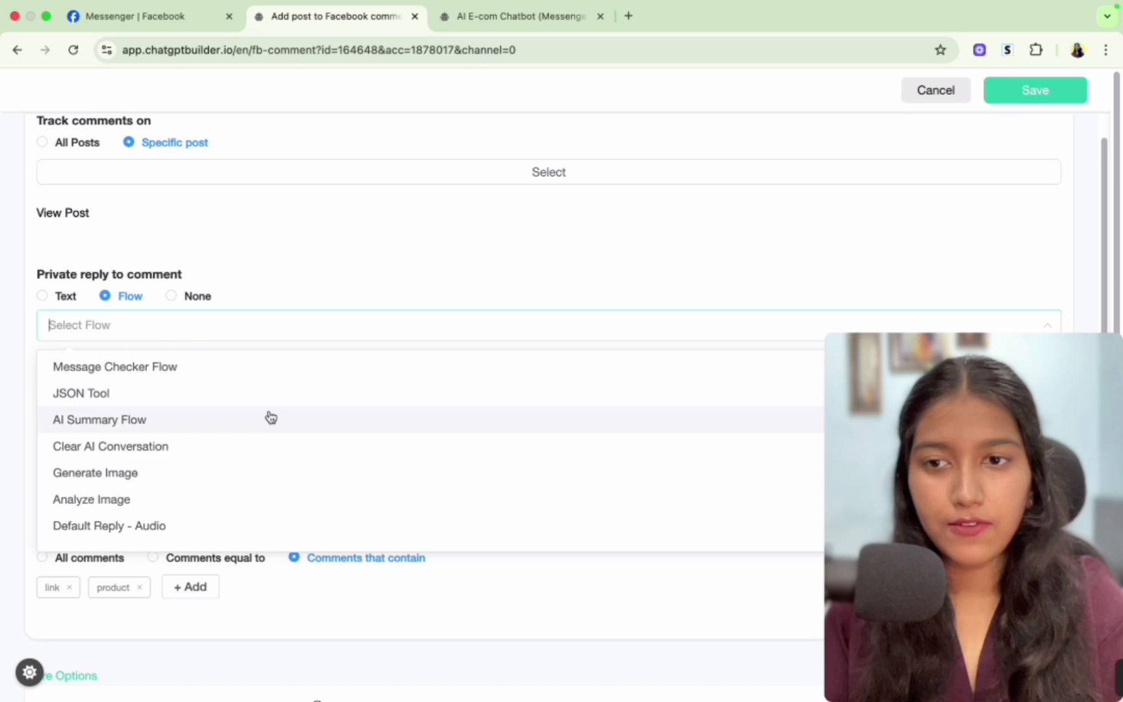
scroll(268, 418, up, 5)
click(393, 258)
- Publish the AI E-com Chatbot (Messenger) flow
click(512, 17)
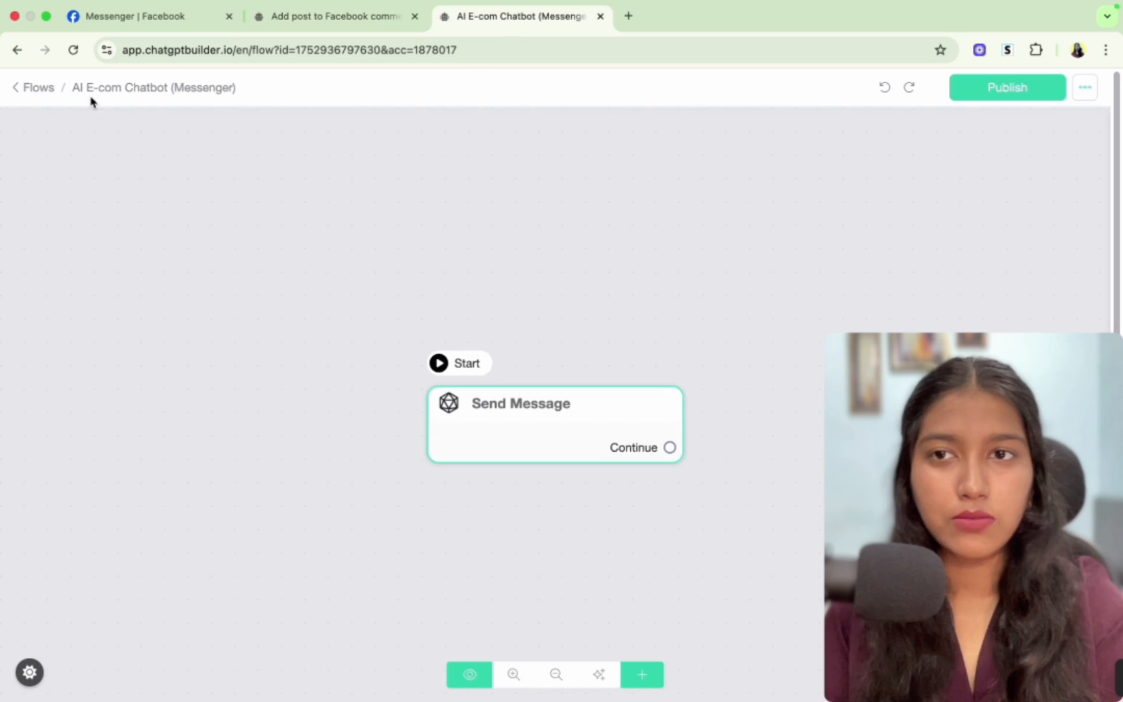
click(1000, 91)
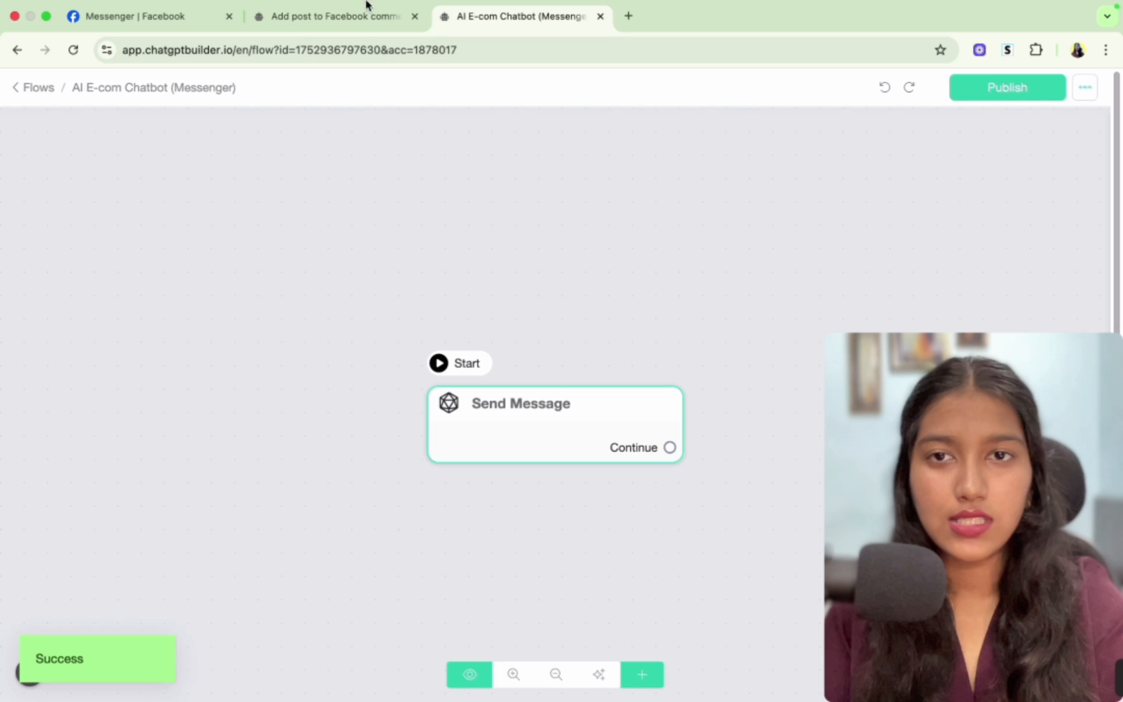
- Set the private reply to comment flow to AI E-com Chatbot (Messenger)
click(336, 17)
click(147, 338)
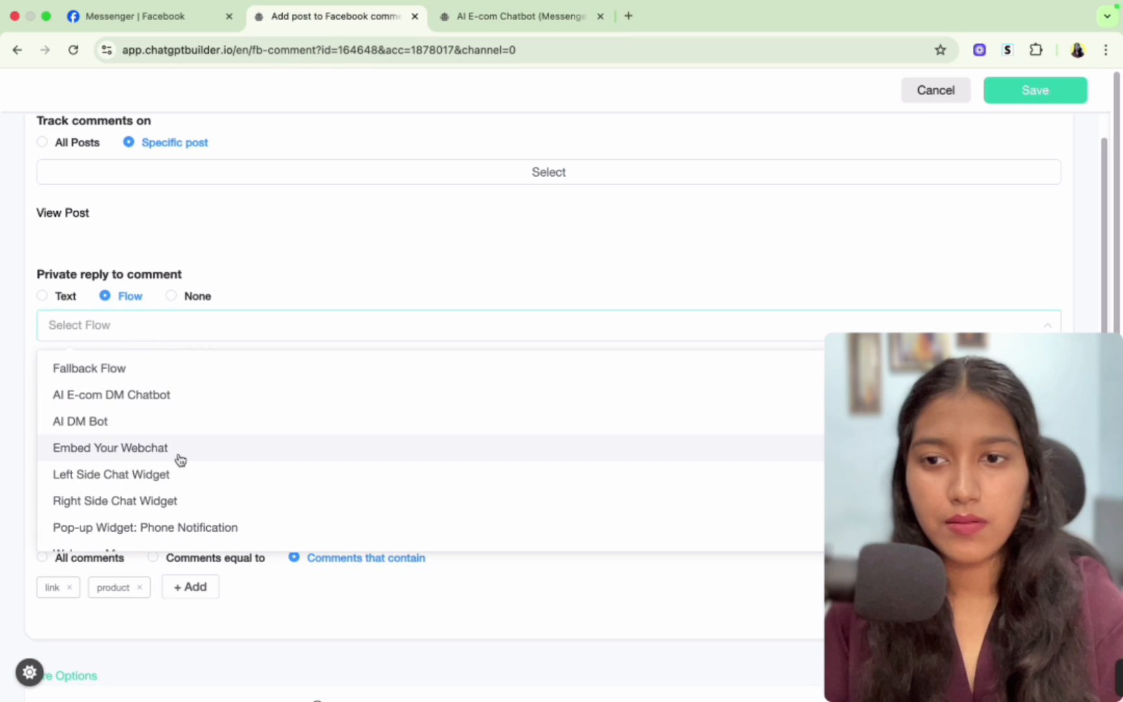
click(381, 271)
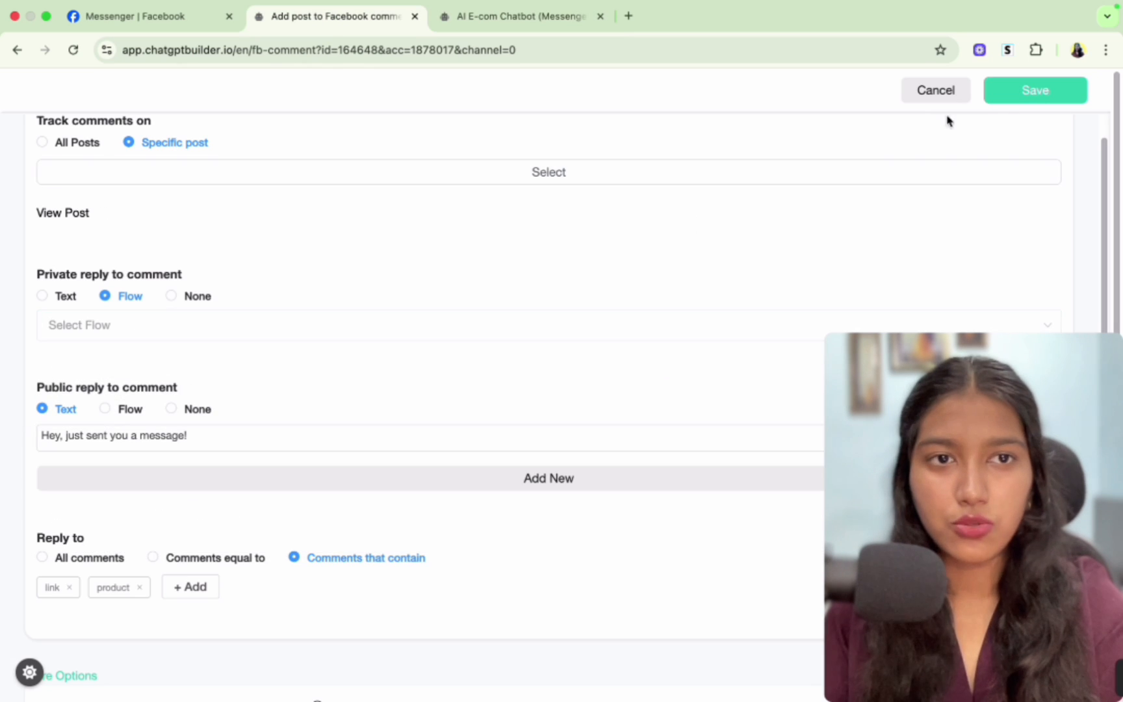
click(1036, 99)
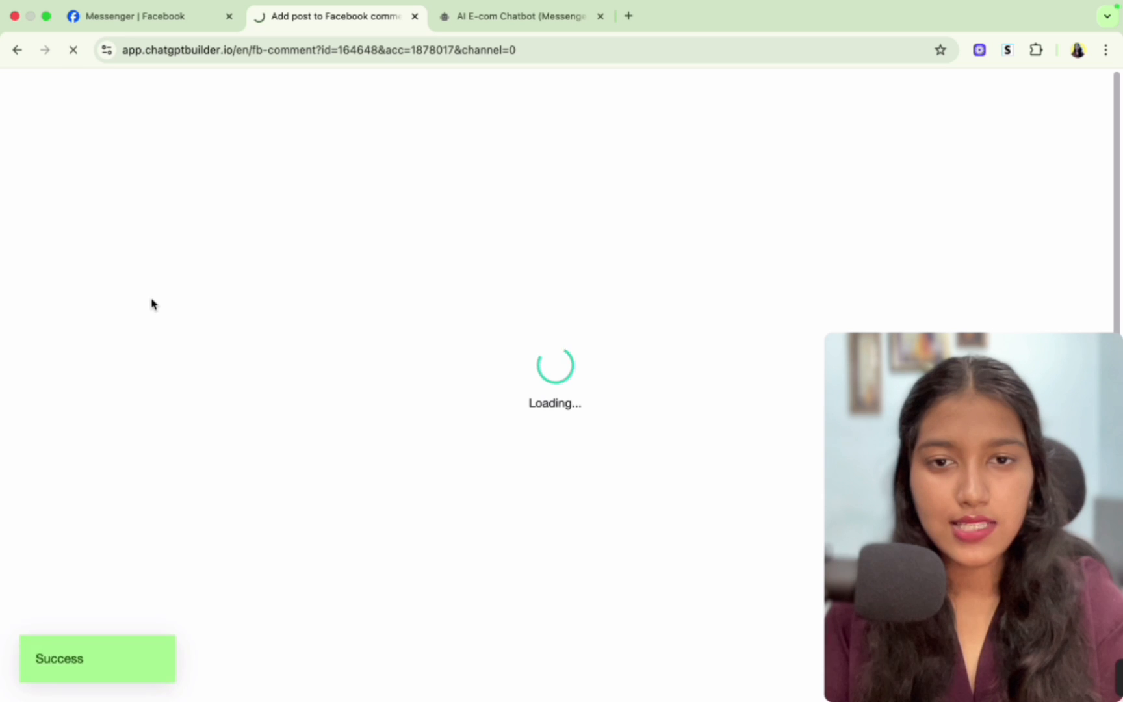
click(491, 515)
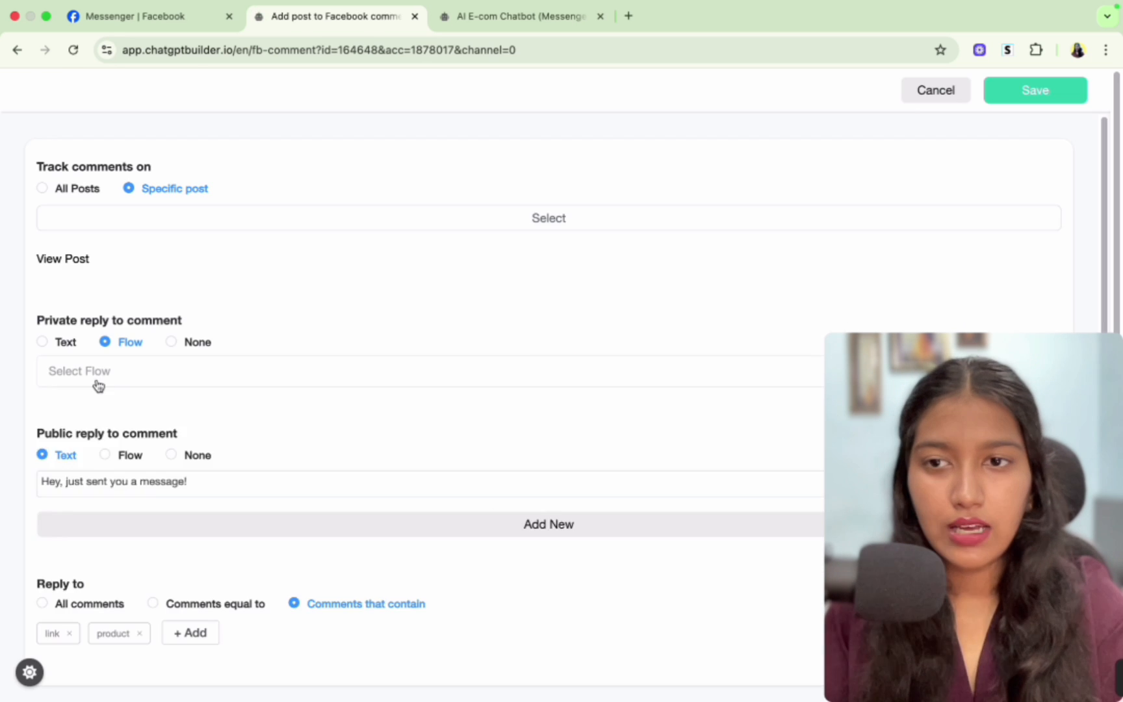
click(96, 382)
click(177, 417)
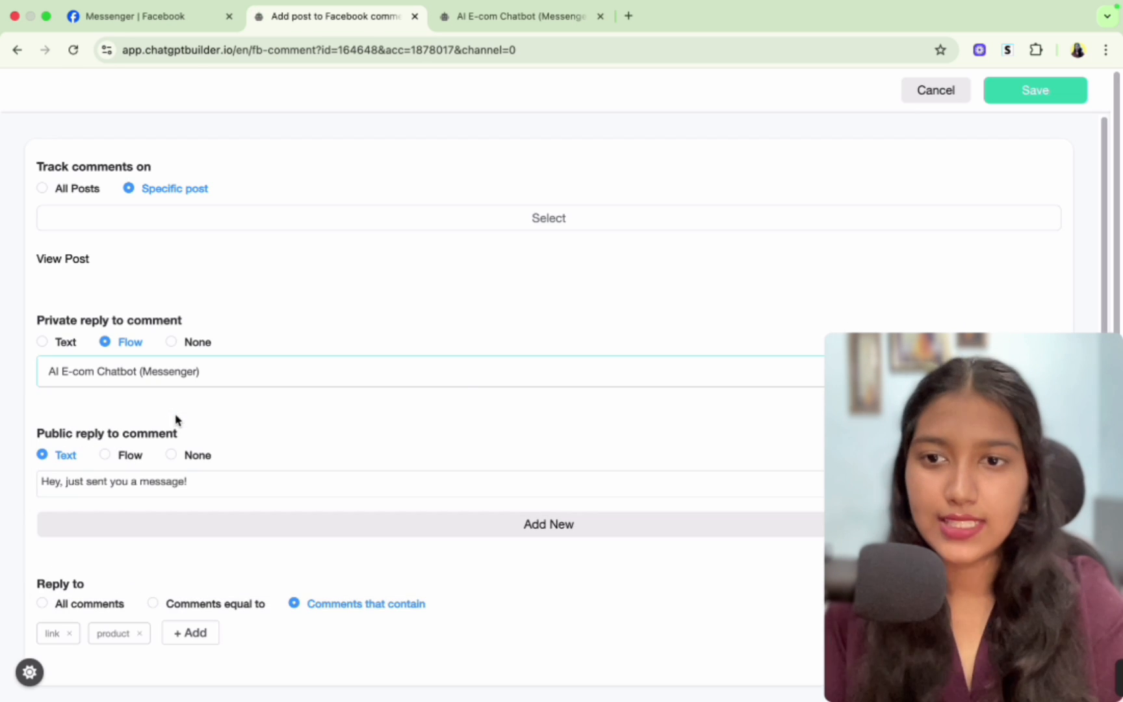
- Save the comment automation and switch the AI Bot Trigger automation on
click(1069, 93)
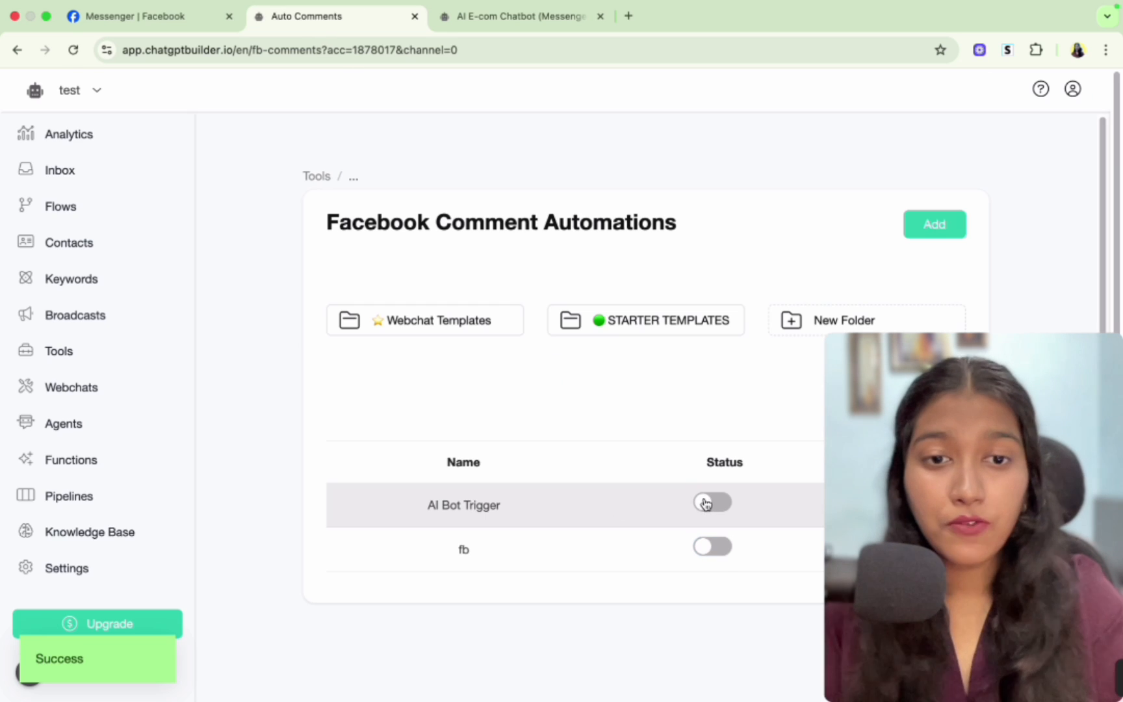
click(713, 503)
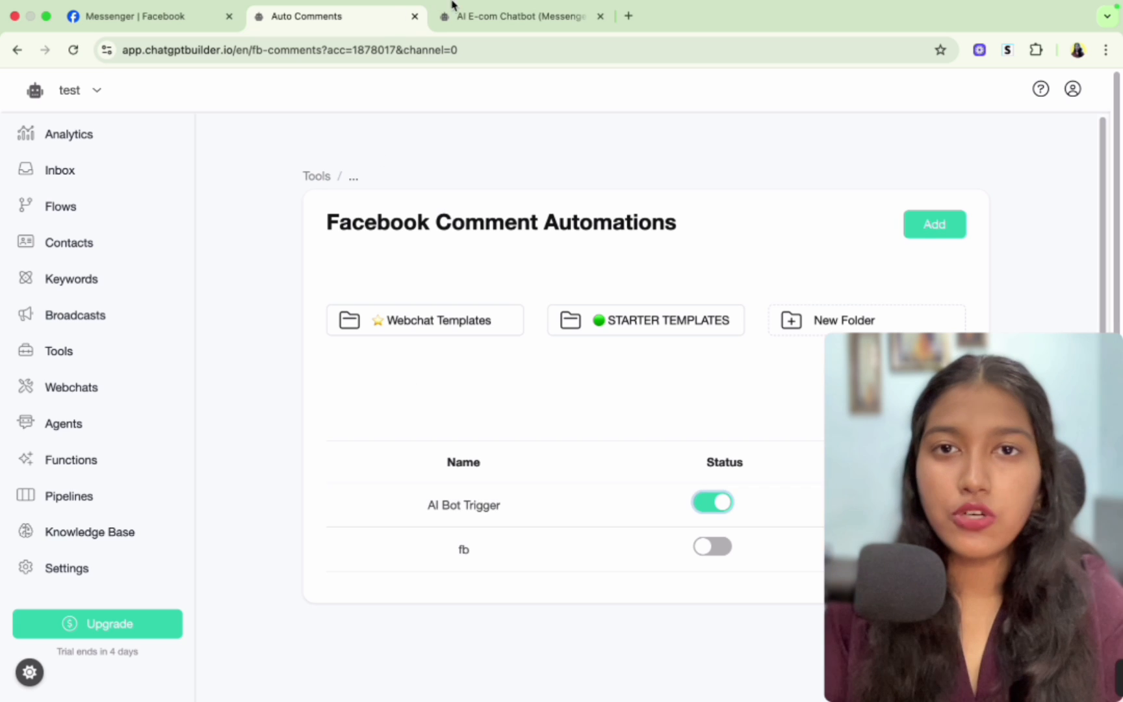
- Open the AI E-com Chatbot (Messenger) flow's Send Message node and set its message type to Messenger
click(484, 14)
mouse_move(526, 458)
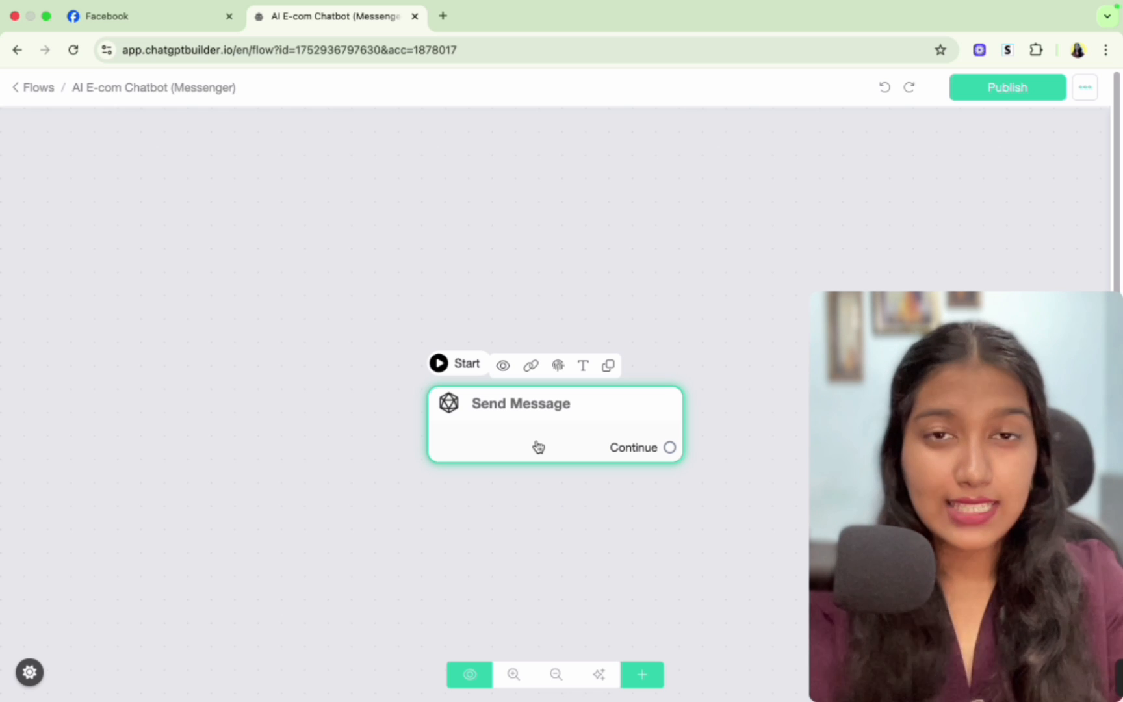
click(536, 446)
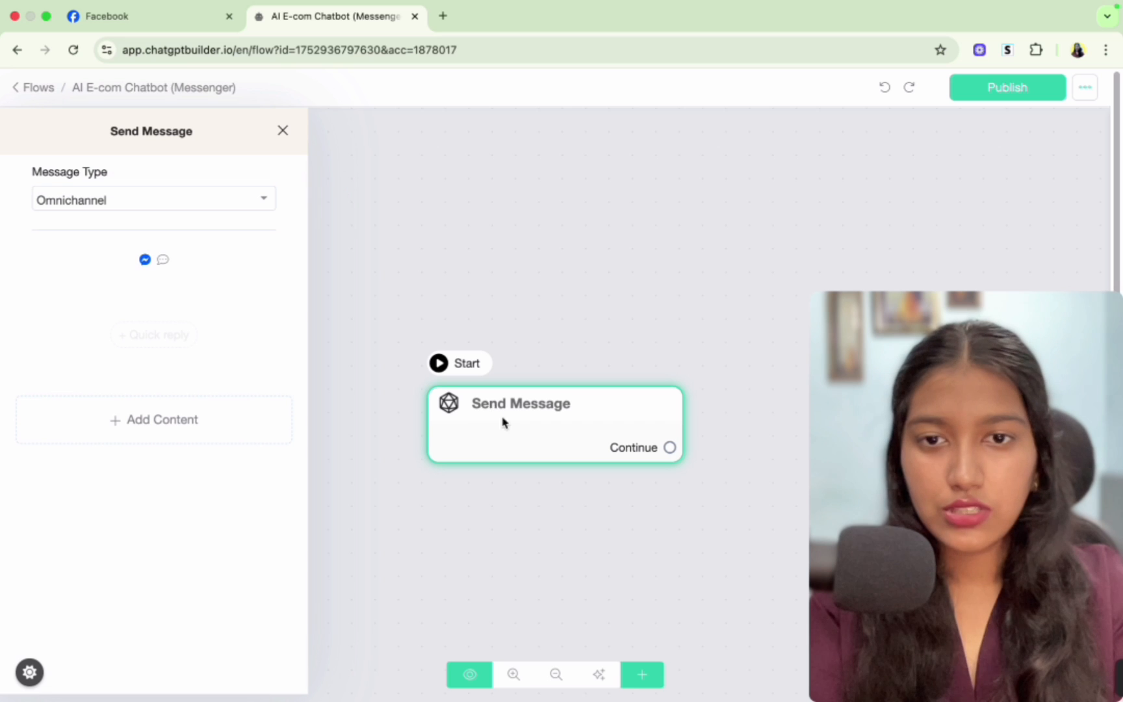
click(199, 207)
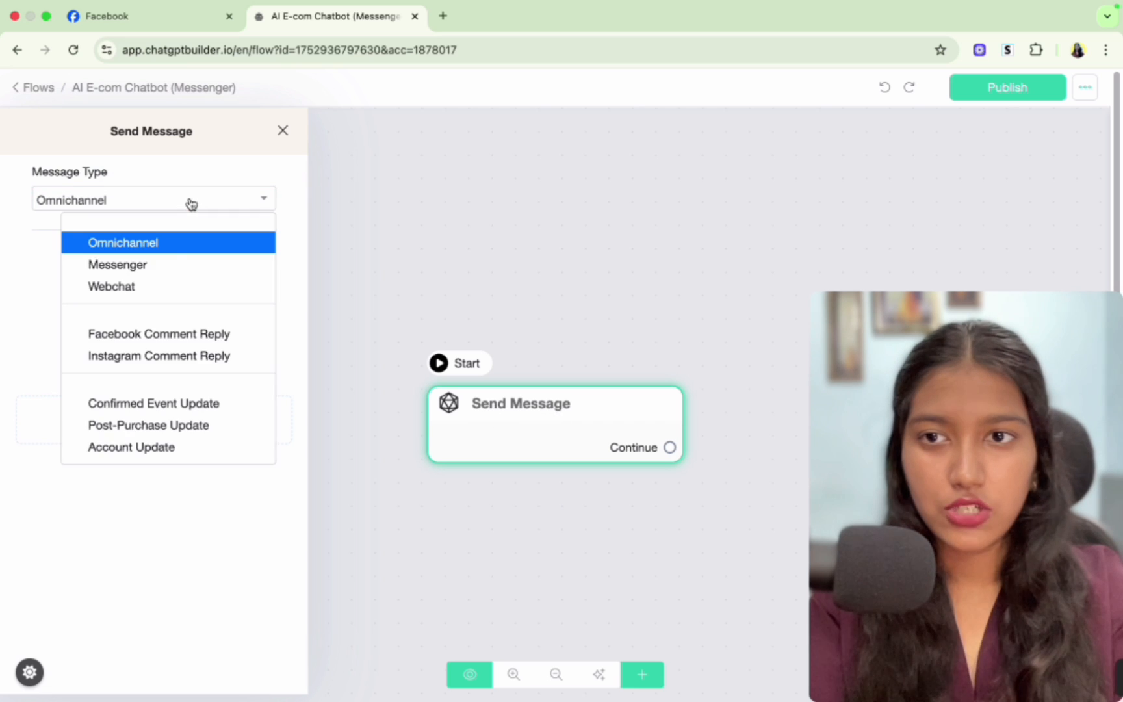
click(170, 272)
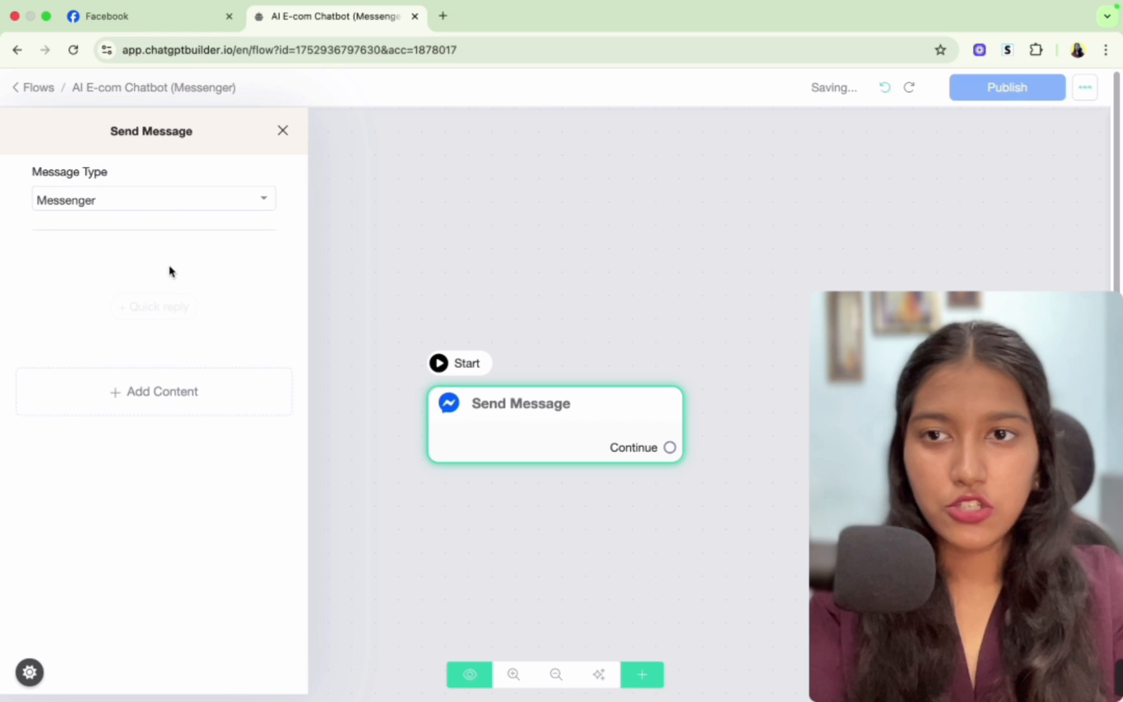
- Add a text message reading "yes, it is working" to the node and publish the flow
click(164, 405)
click(138, 371)
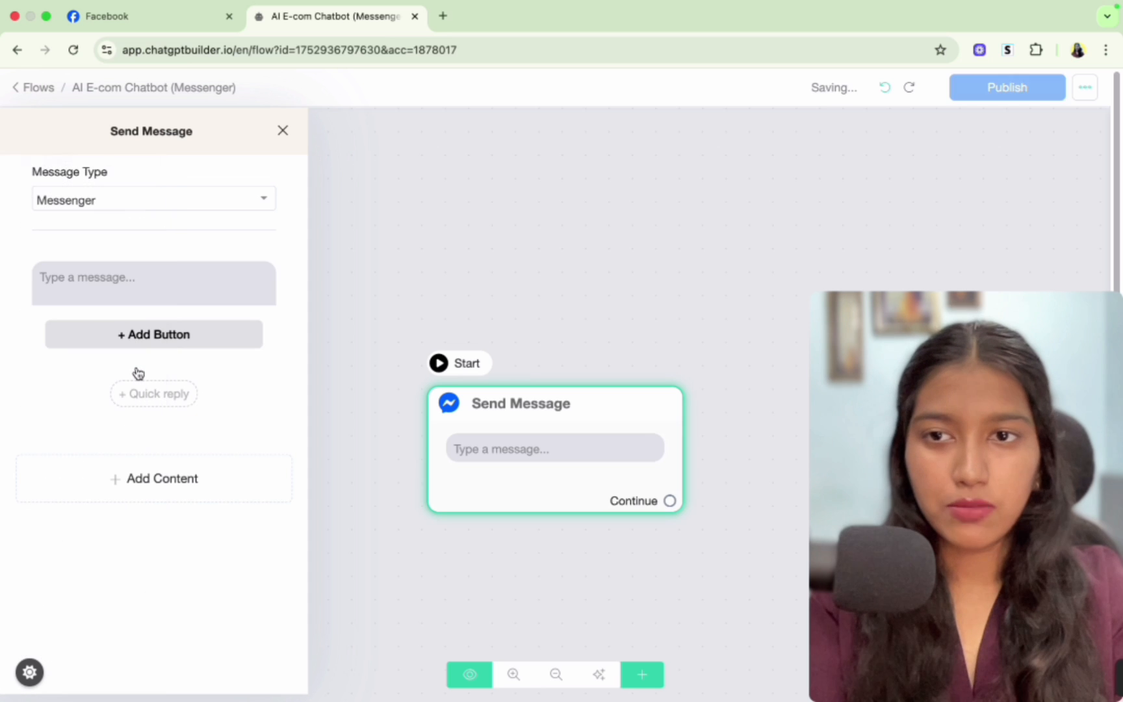
click(130, 278)
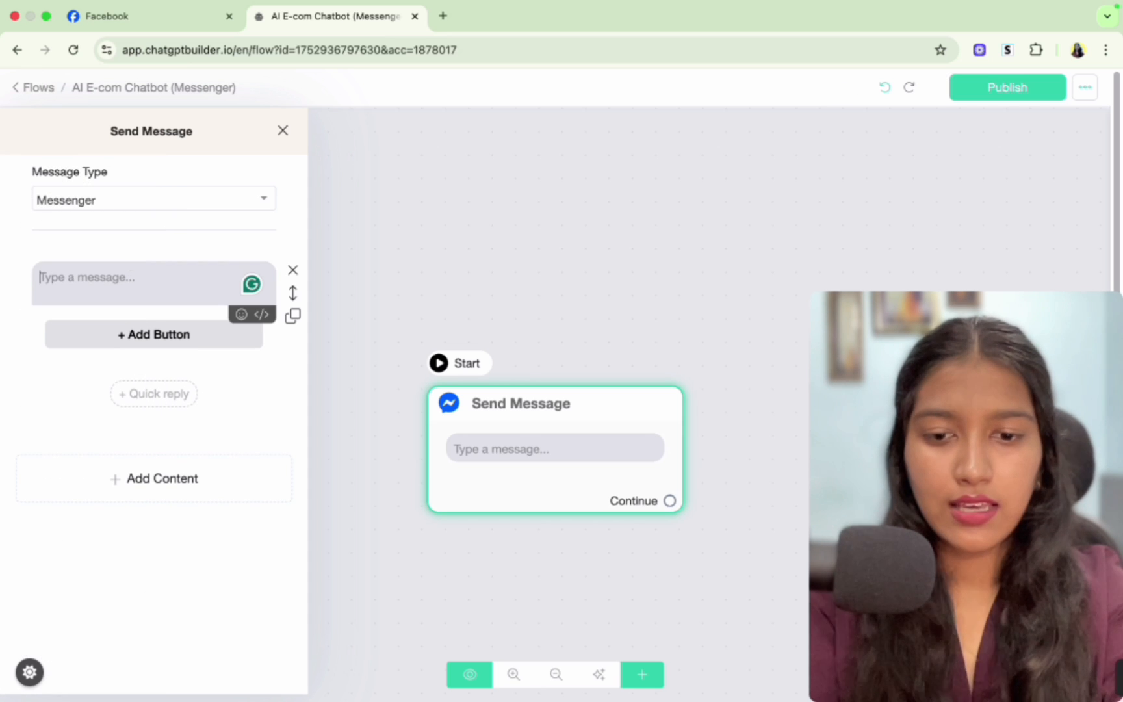
text(yes, it is working)
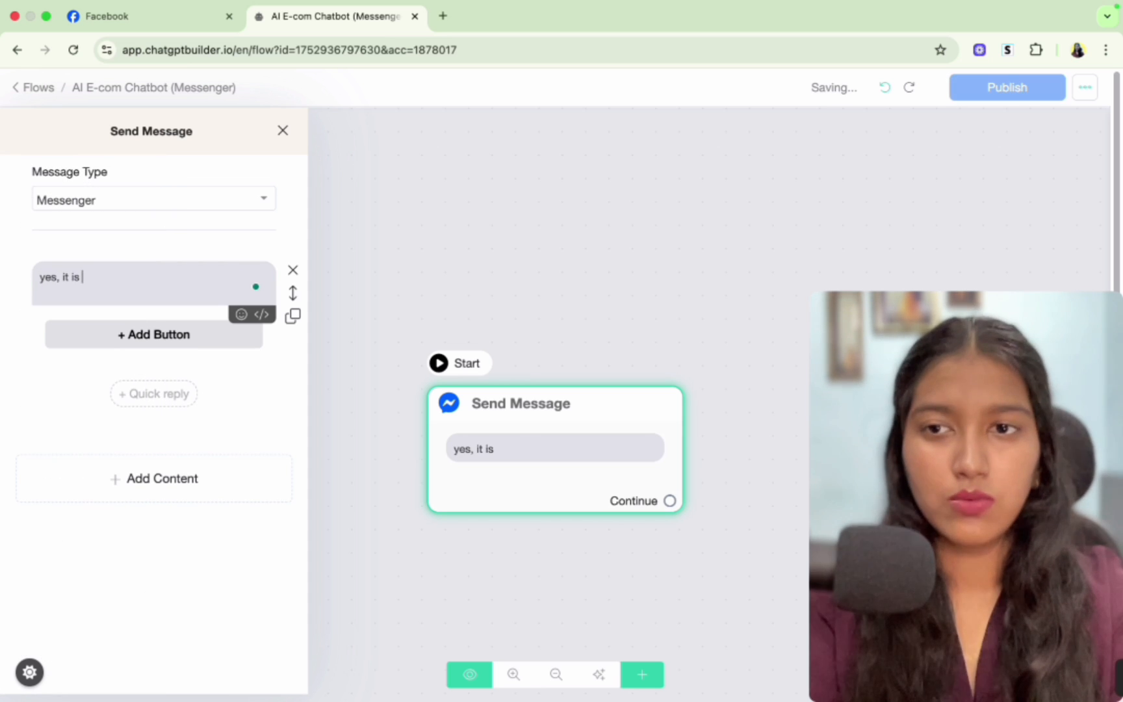
click(938, 181)
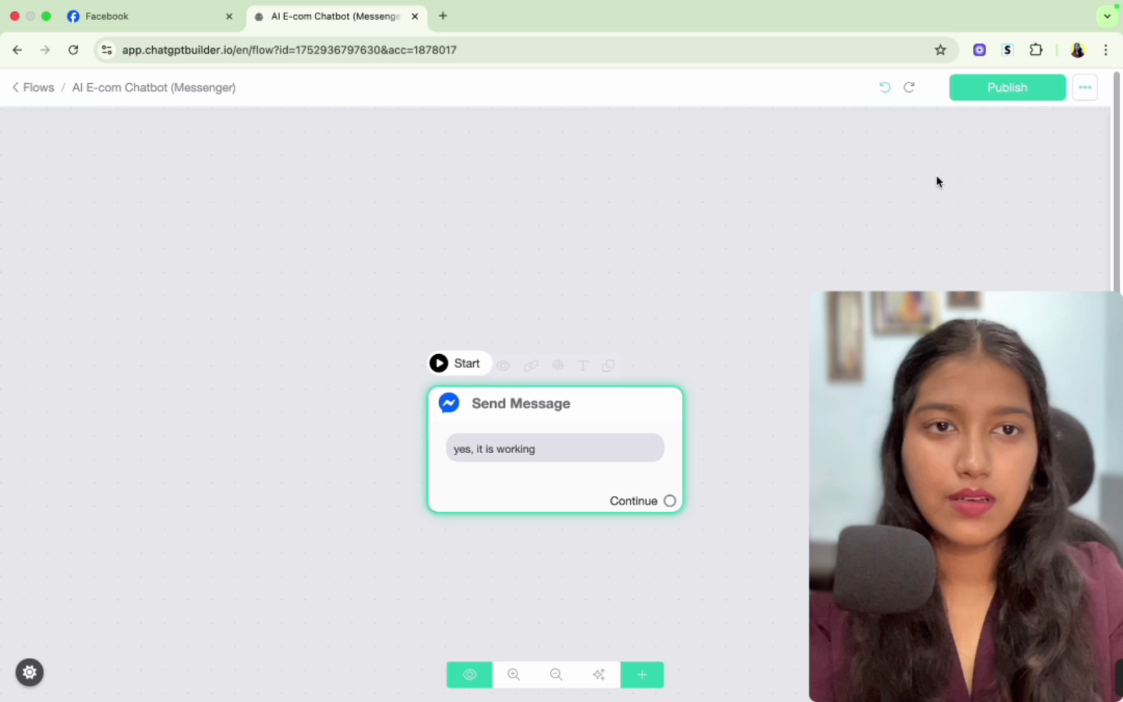
click(1002, 89)
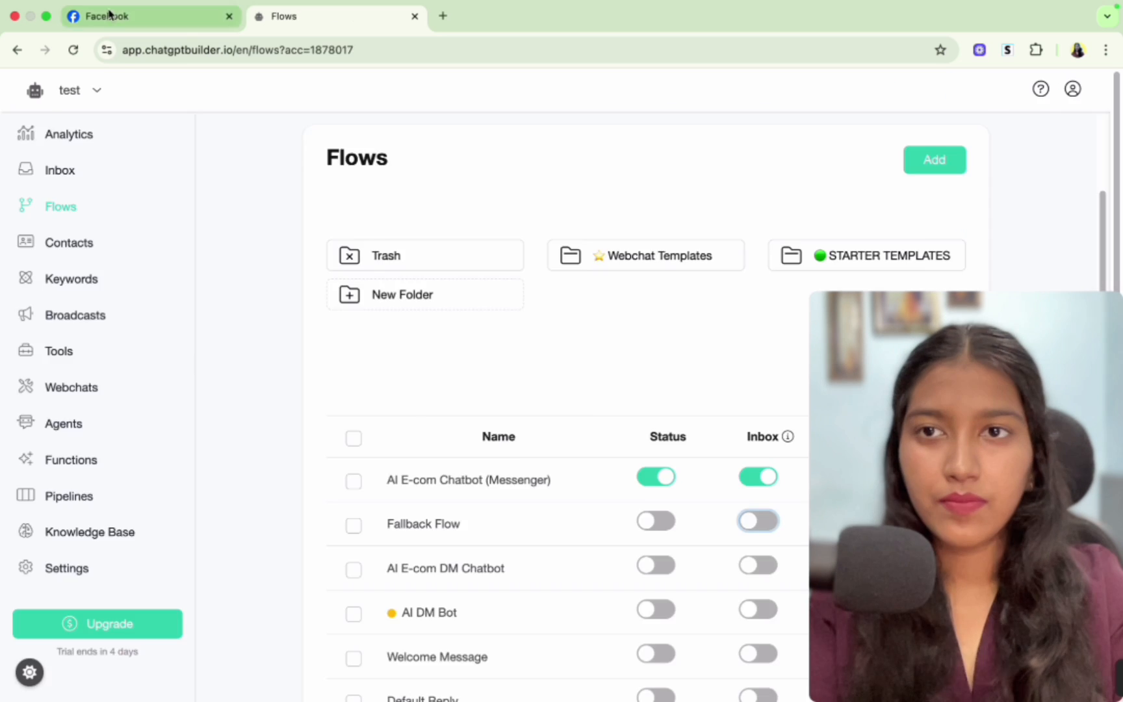
- Open the test post on the Facebook page and delete the existing "link" comment
click(113, 18)
scroll(535, 336, up, 1)
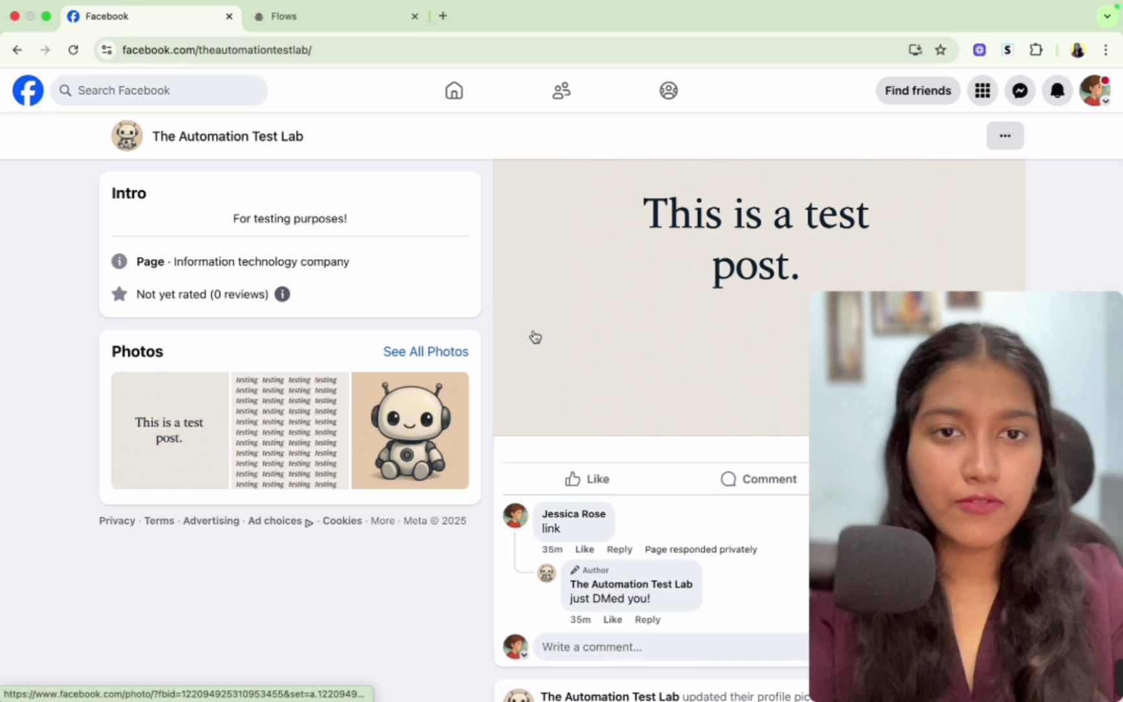
mouse_move(700, 522)
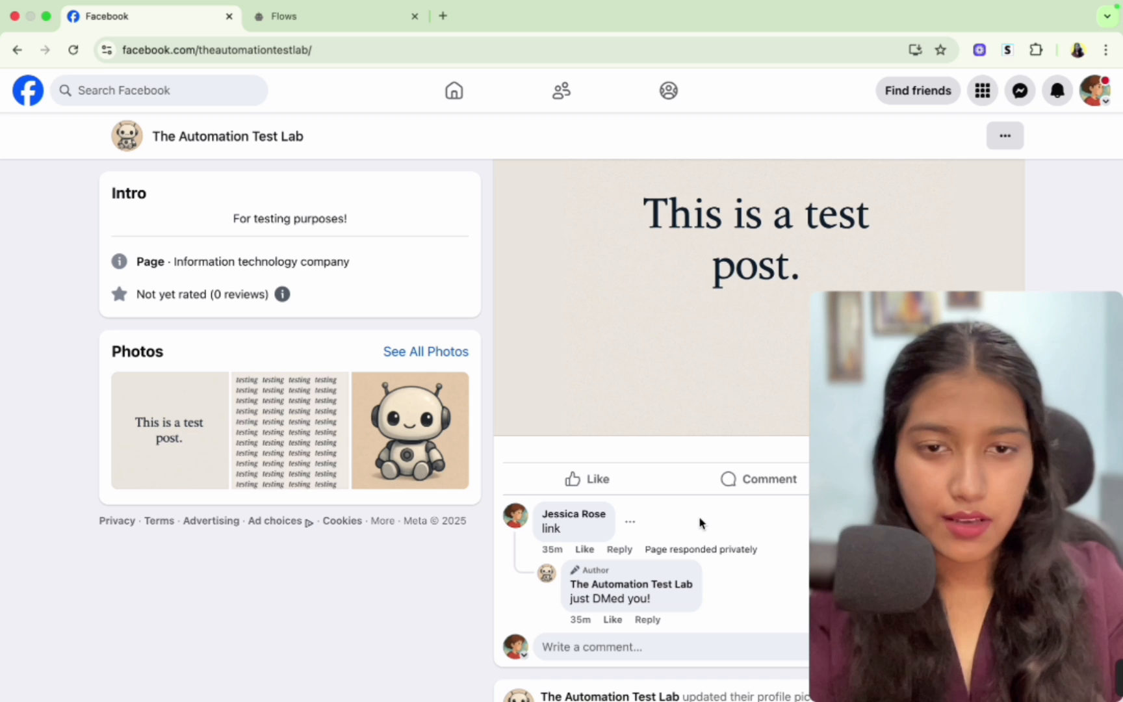
scroll(700, 522, down, 3)
click(737, 380)
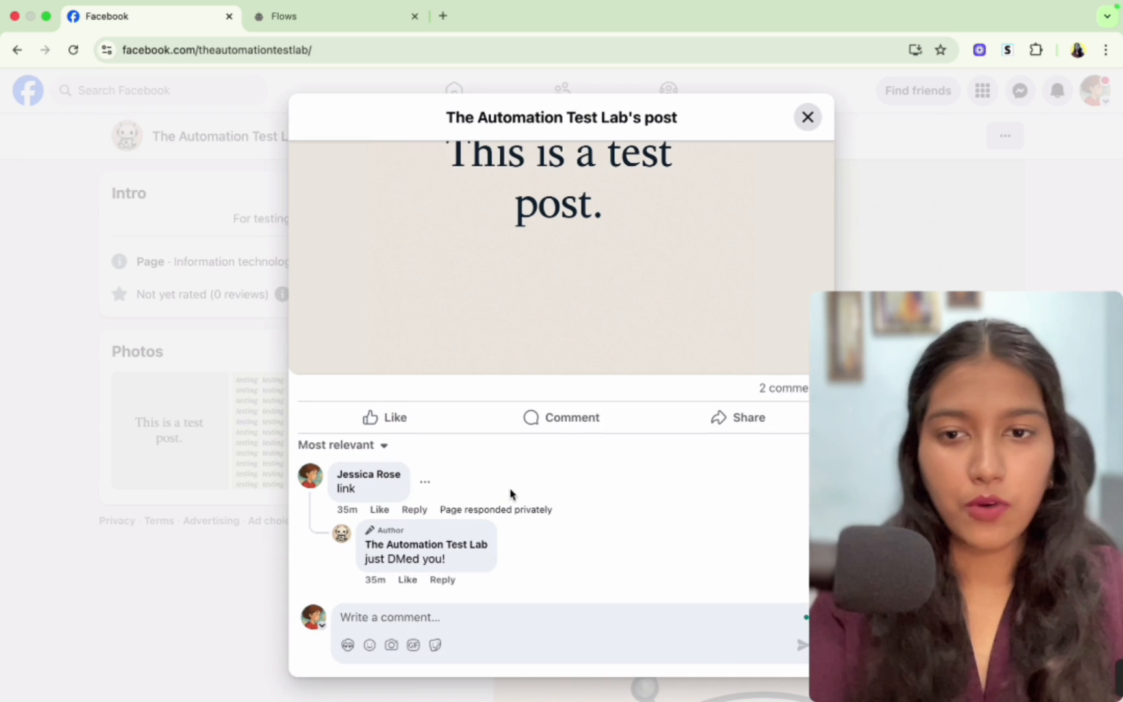
click(425, 482)
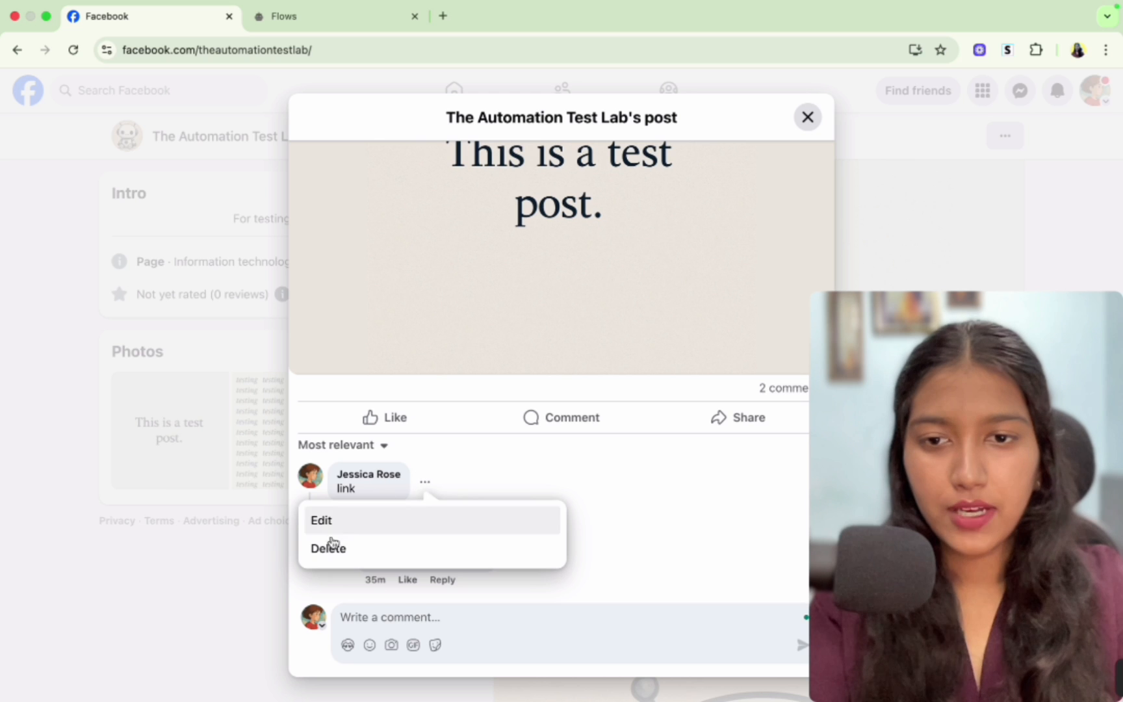
click(328, 548)
click(741, 429)
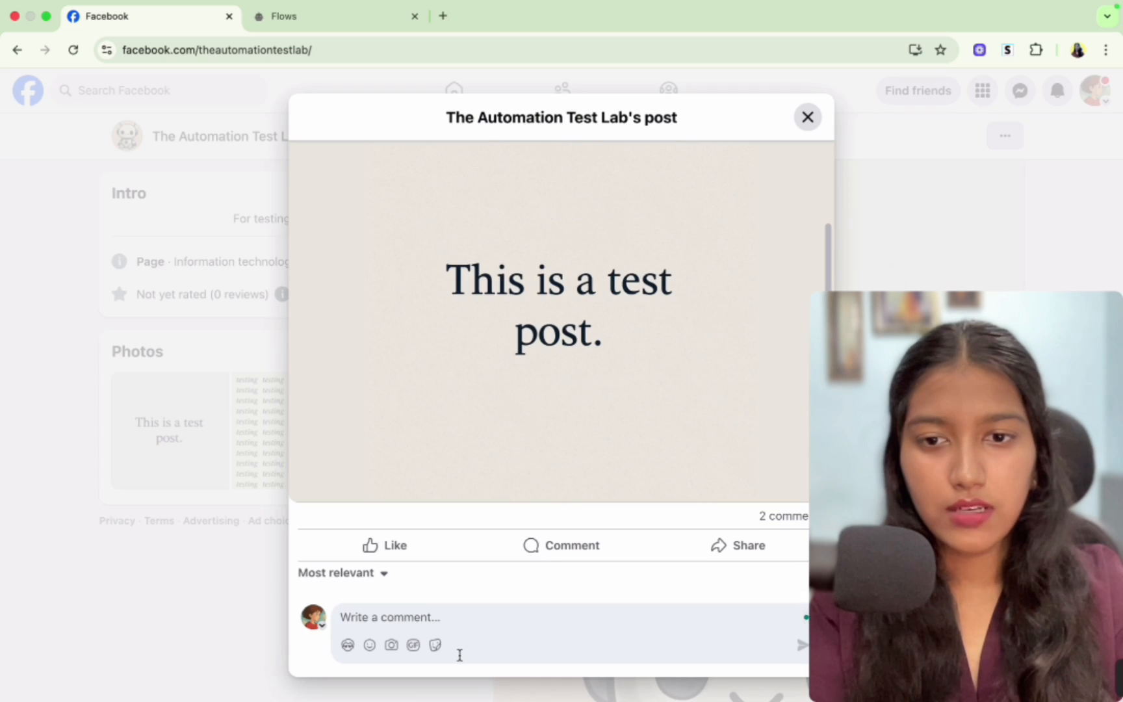
- Comment "link" on the test post
click(444, 621)
text(I)
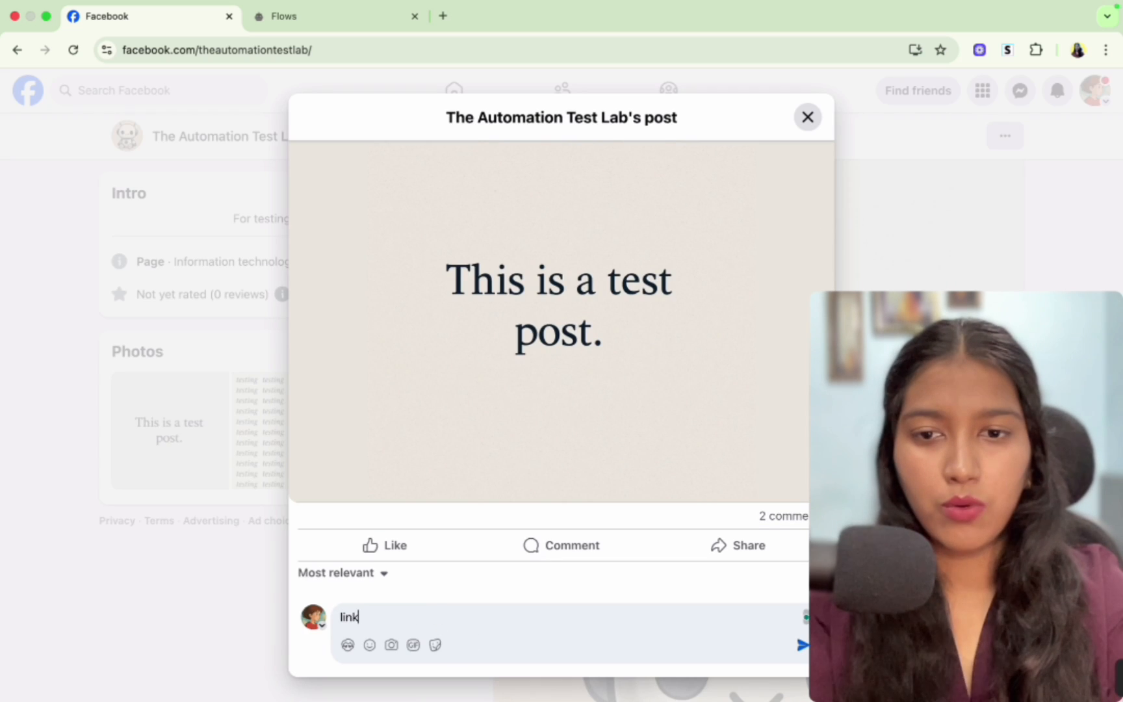
key(Return)
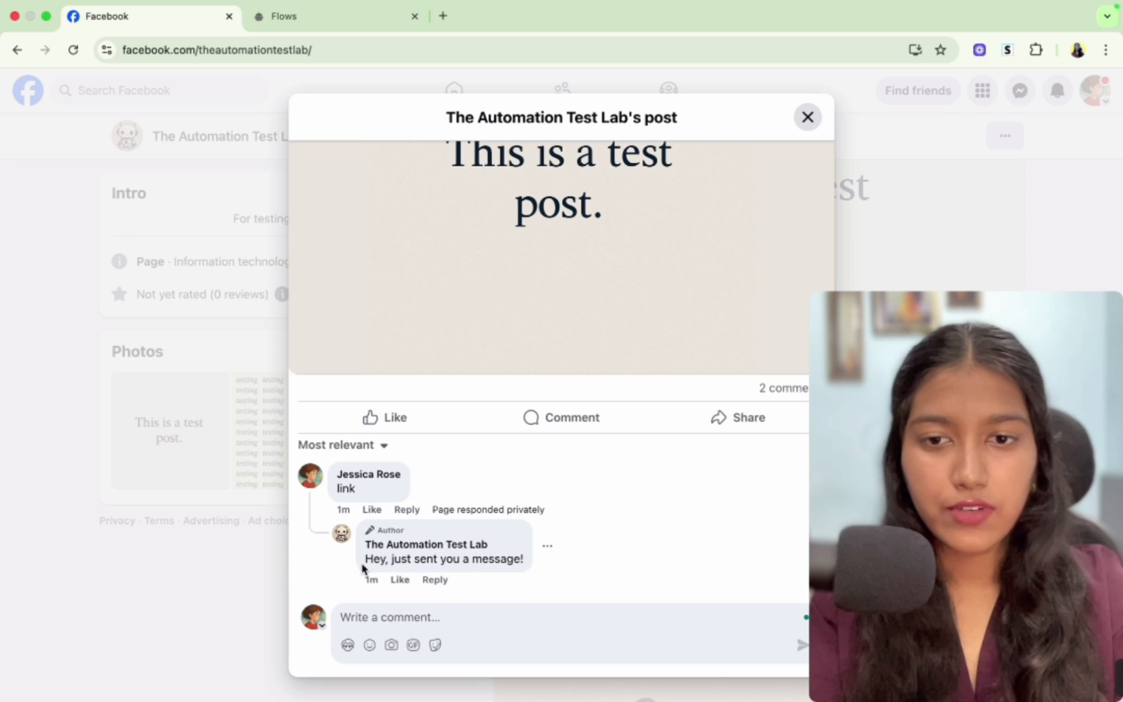
- Check the page's public reply to the comment and the private message received in Messenger
drag(365, 560, 525, 557)
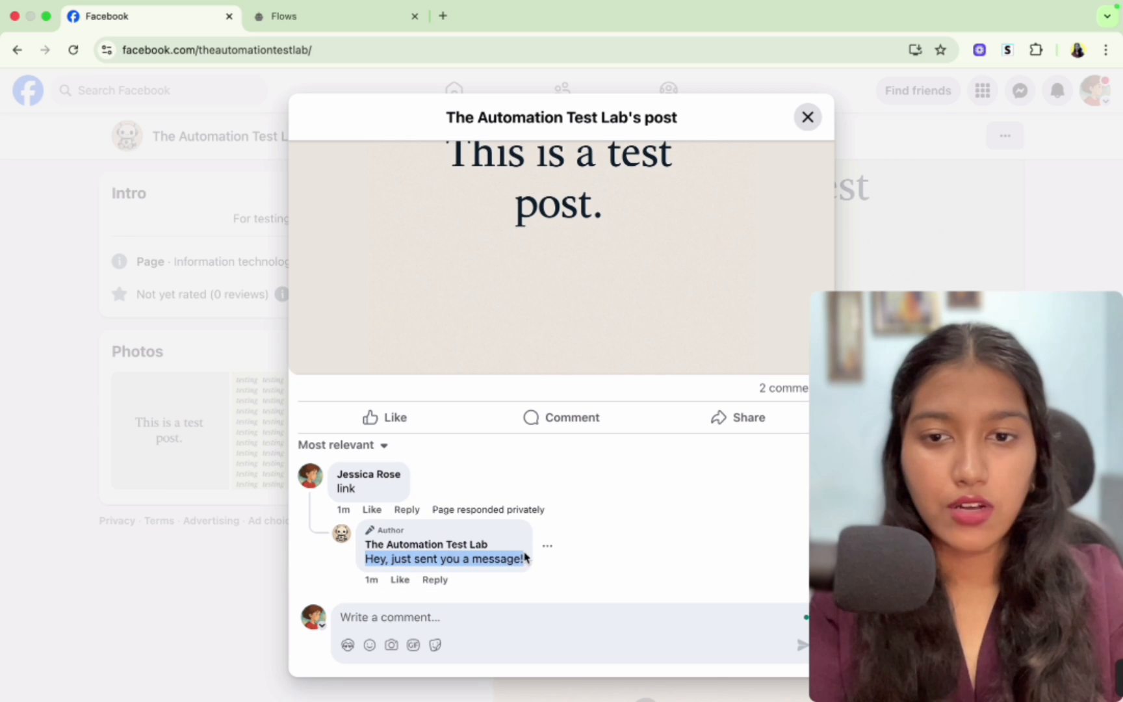
click(498, 553)
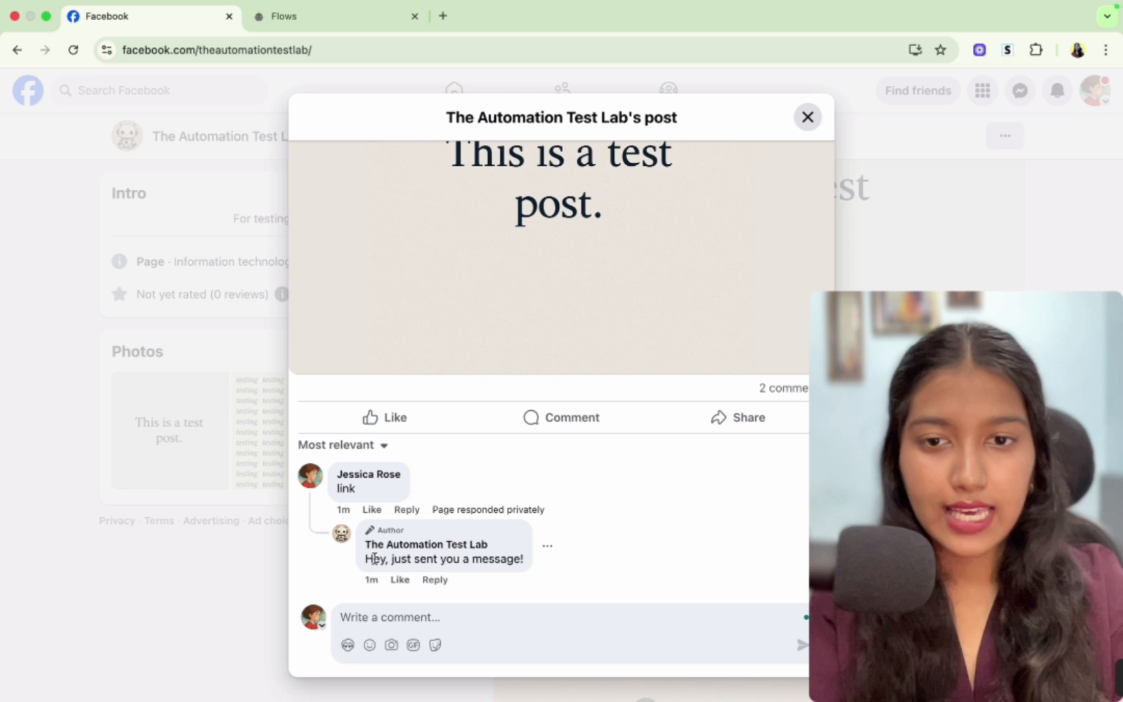
click(808, 117)
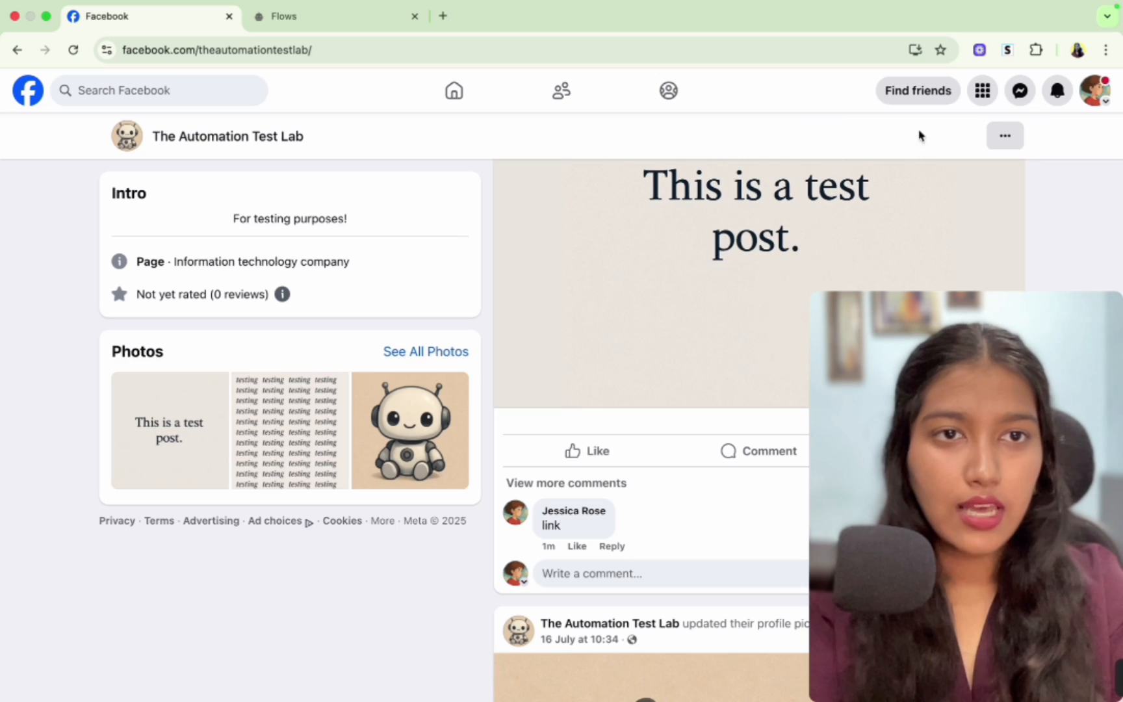
click(1020, 91)
click(944, 263)
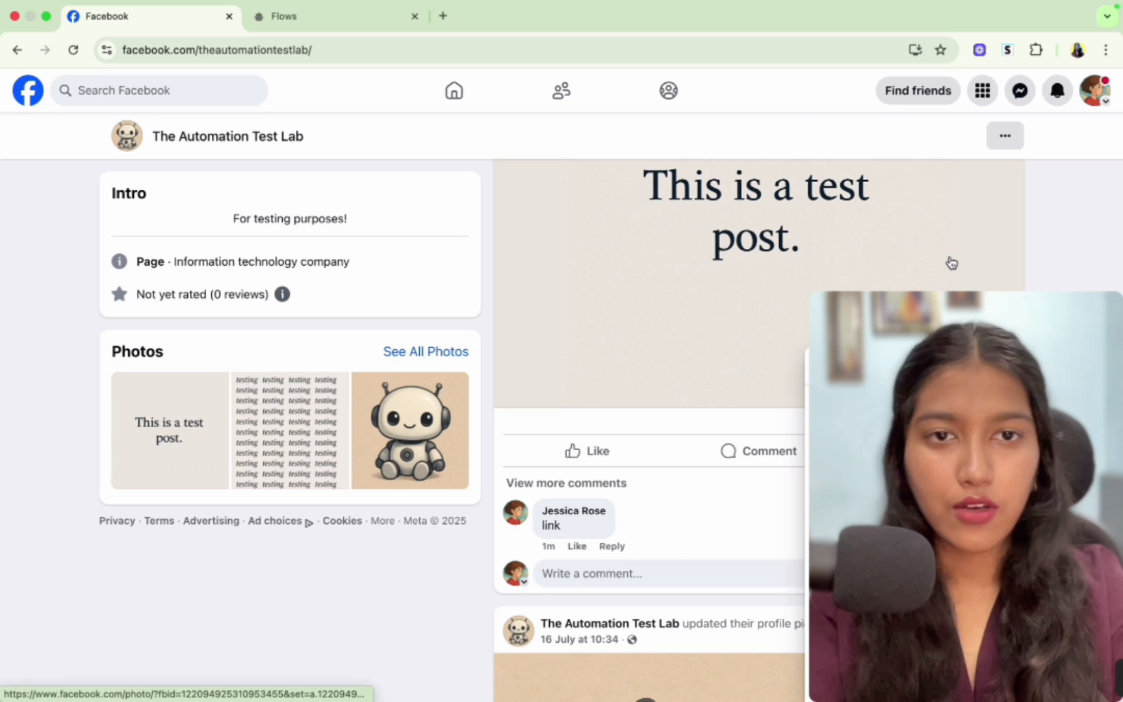
click(1019, 92)
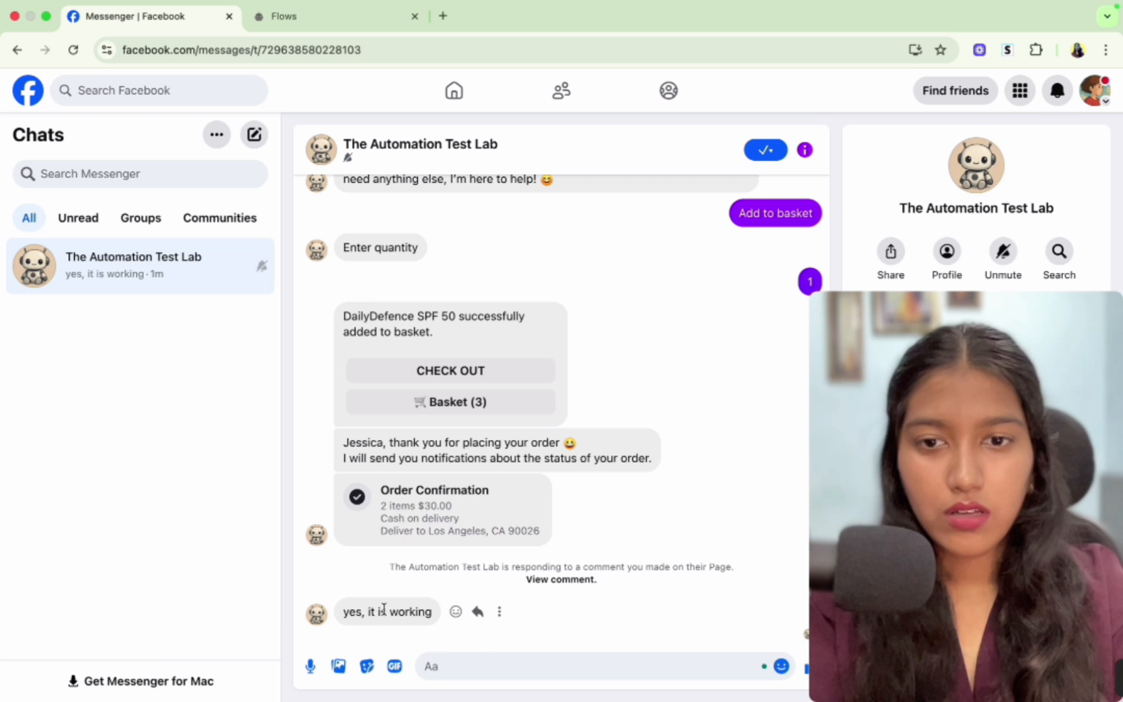
drag(343, 615, 423, 615)
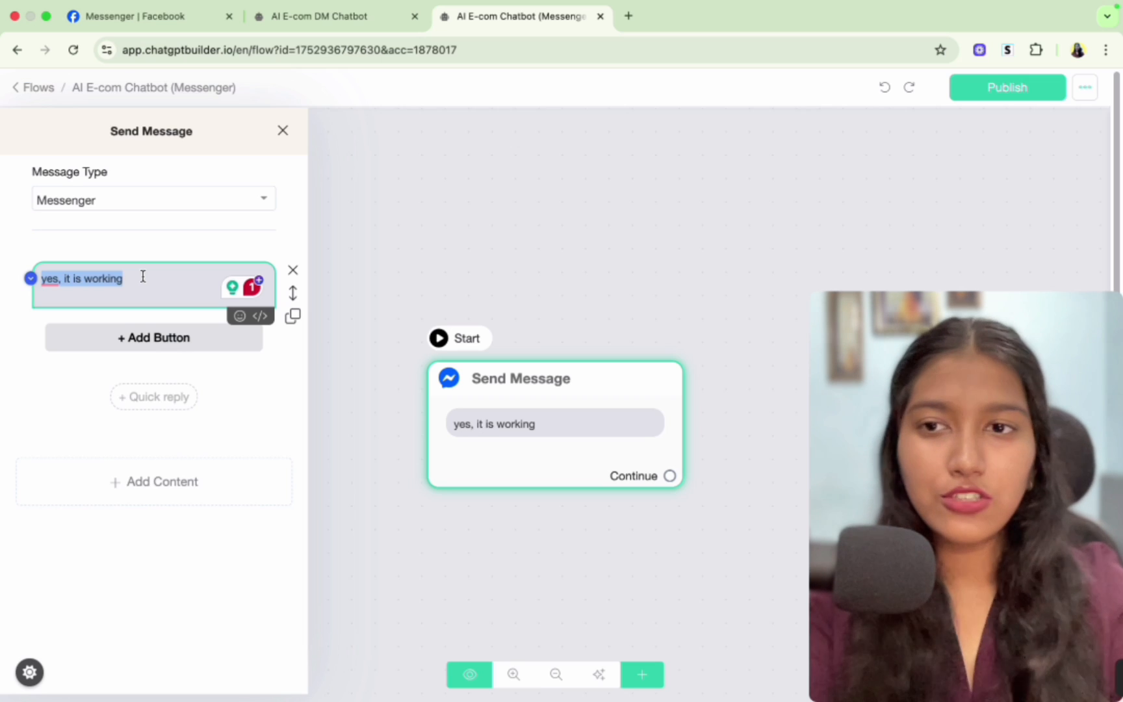
- Rewrite the Send Message text as "Hey {{first_name}}, here's the link to the product you asked for!" using the First Name variable
click(457, 504)
click(518, 426)
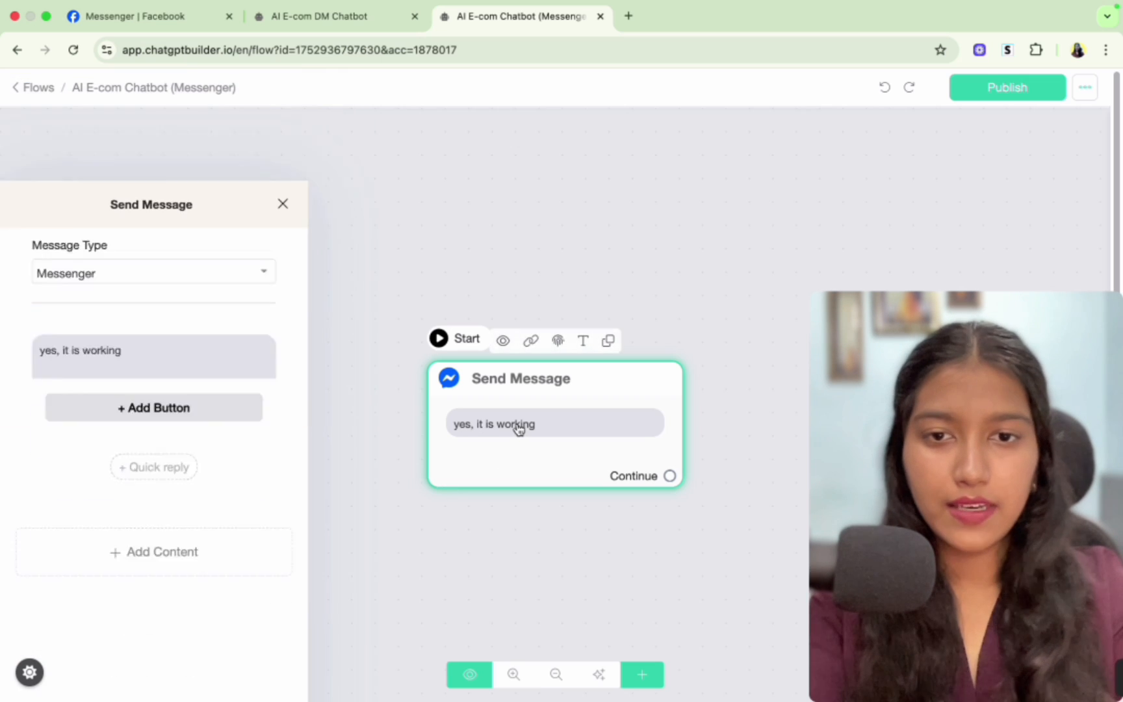
triple_click(136, 269)
key(BackSpace)
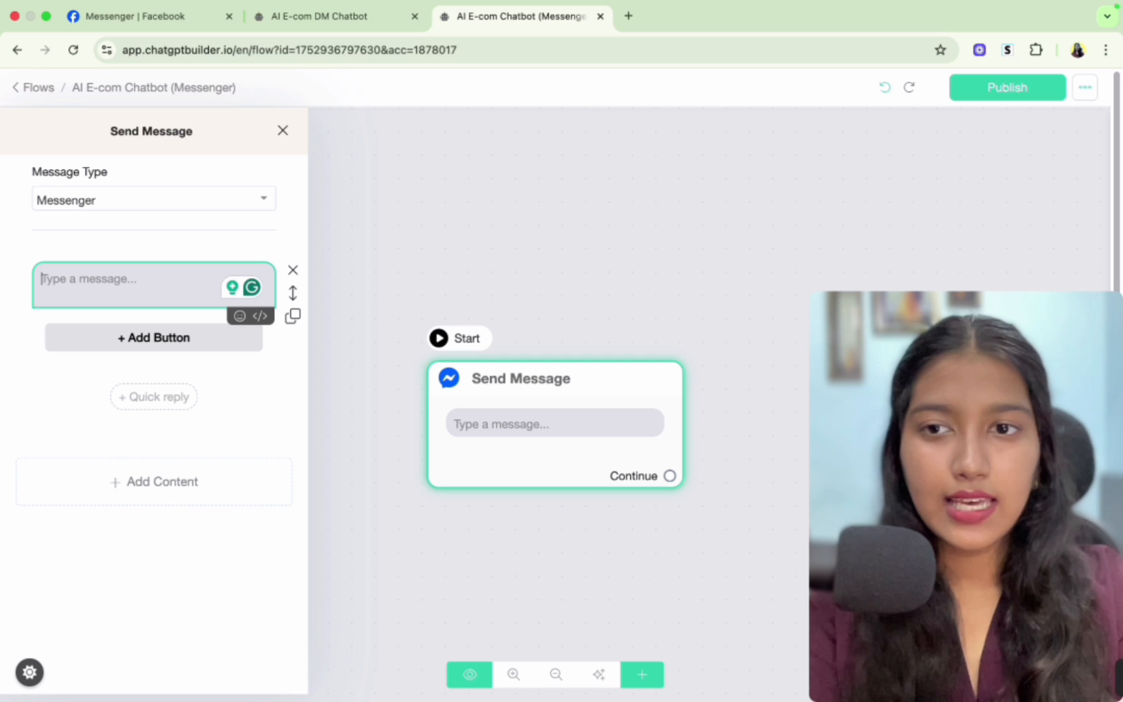
text(Hey)
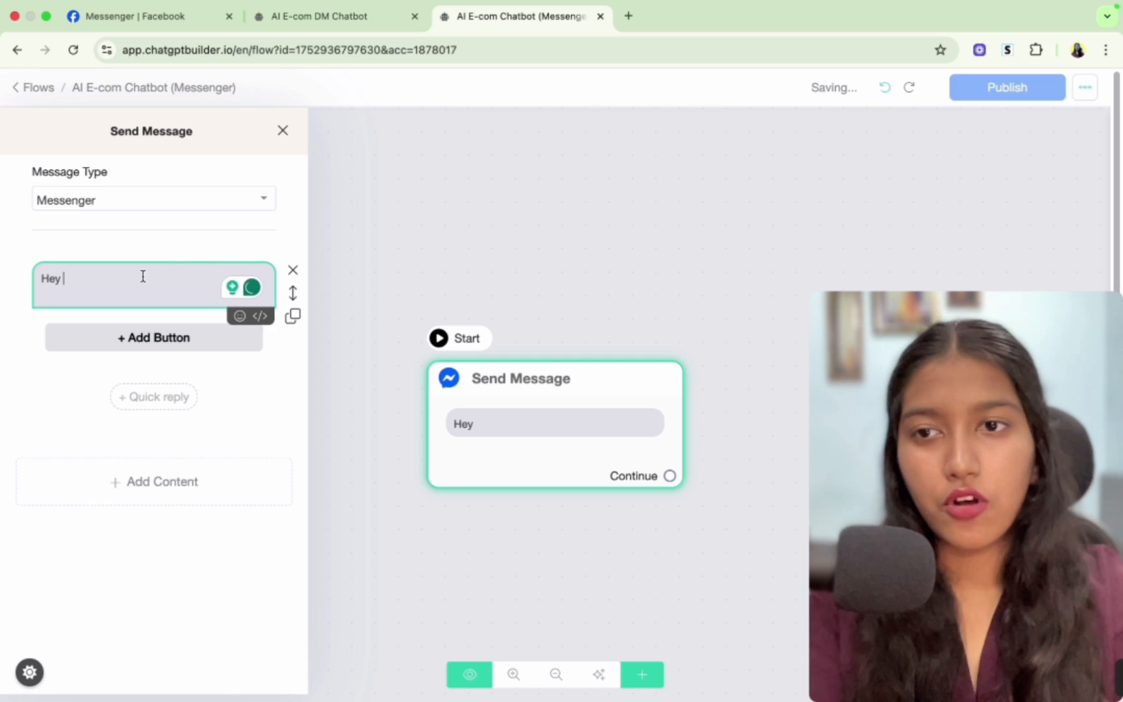
click(260, 317)
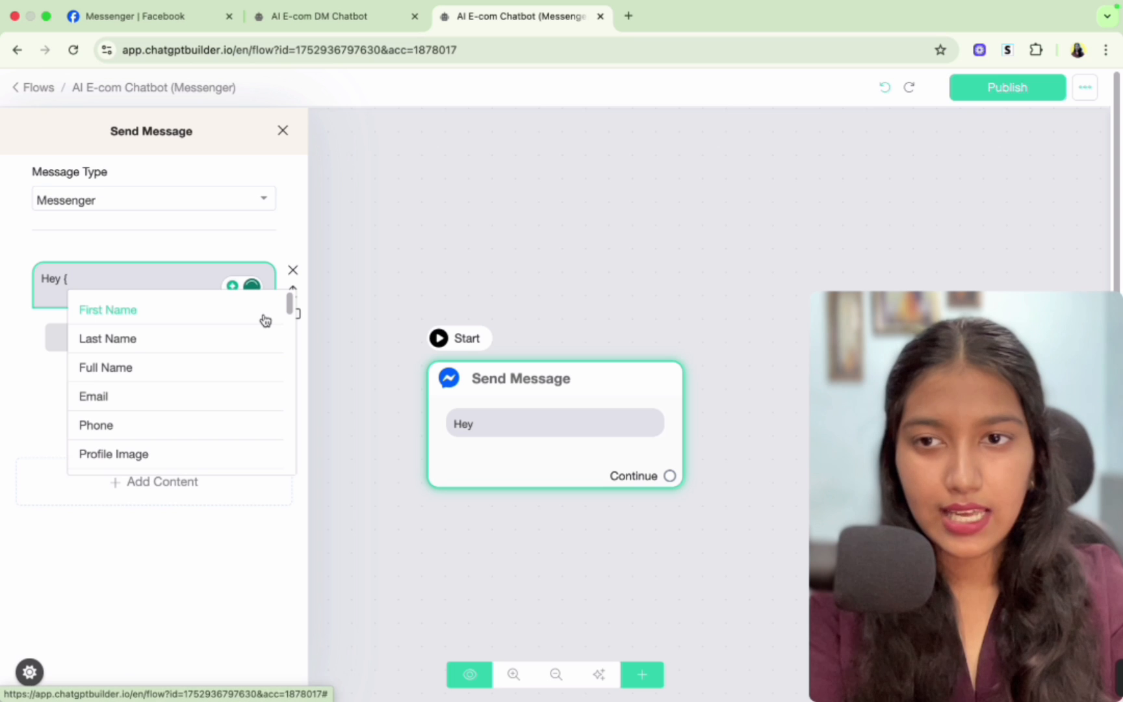
click(122, 311)
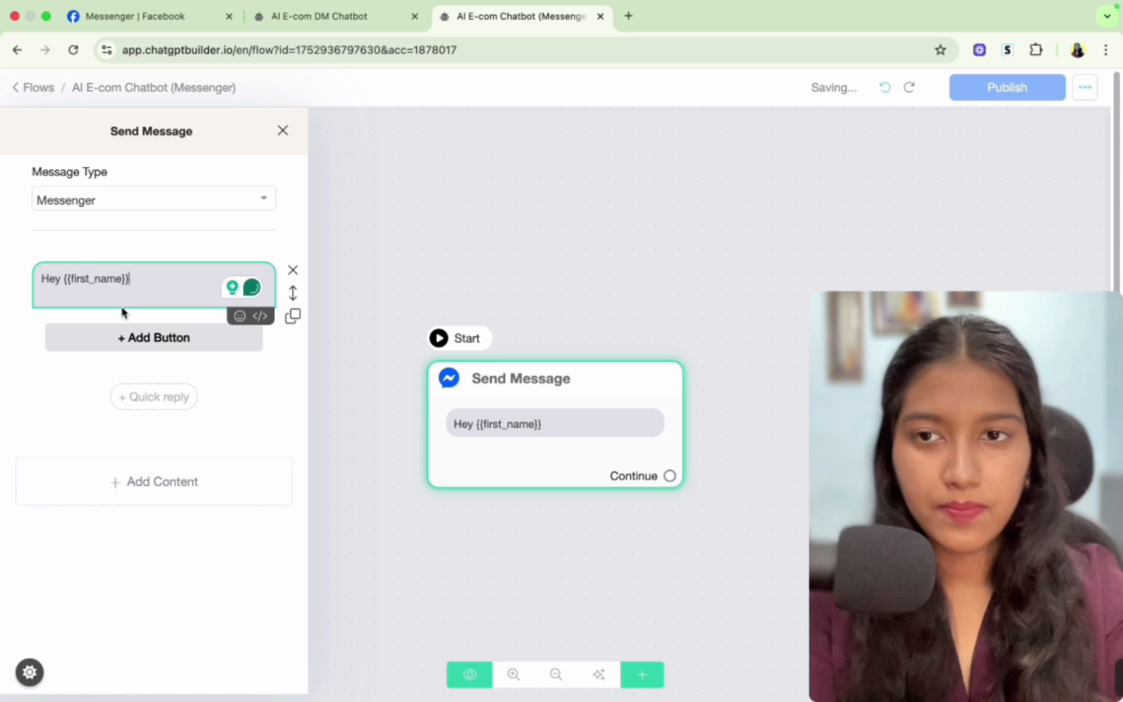
text(, )
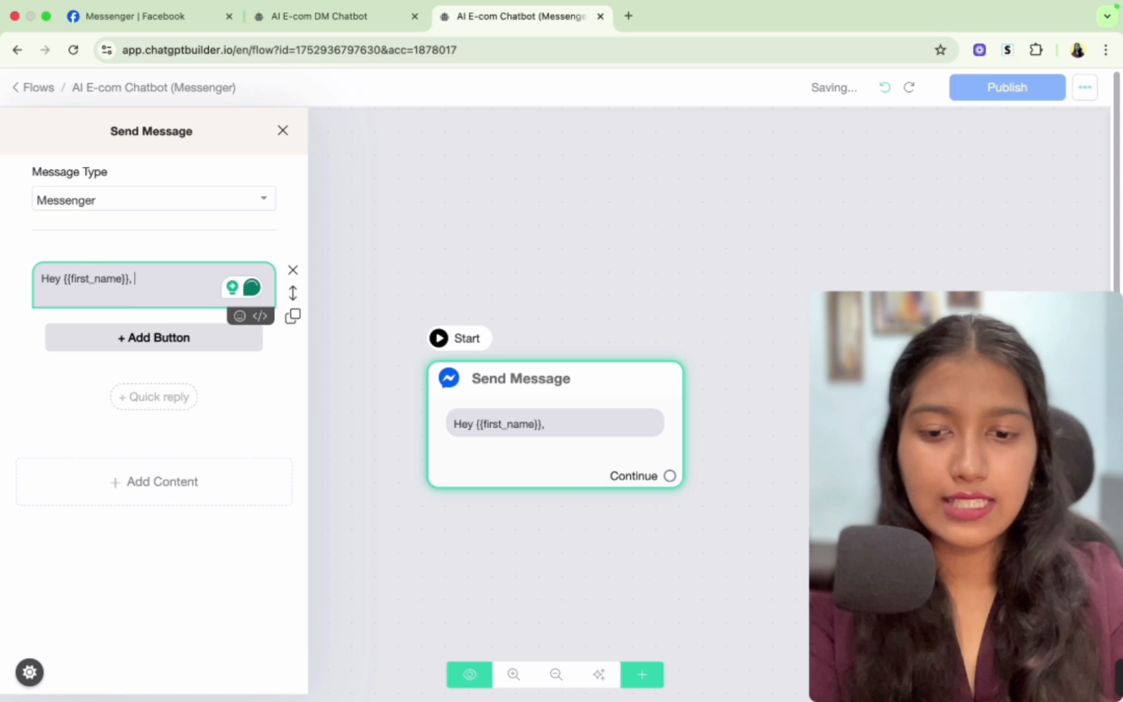
text(here's the link to )
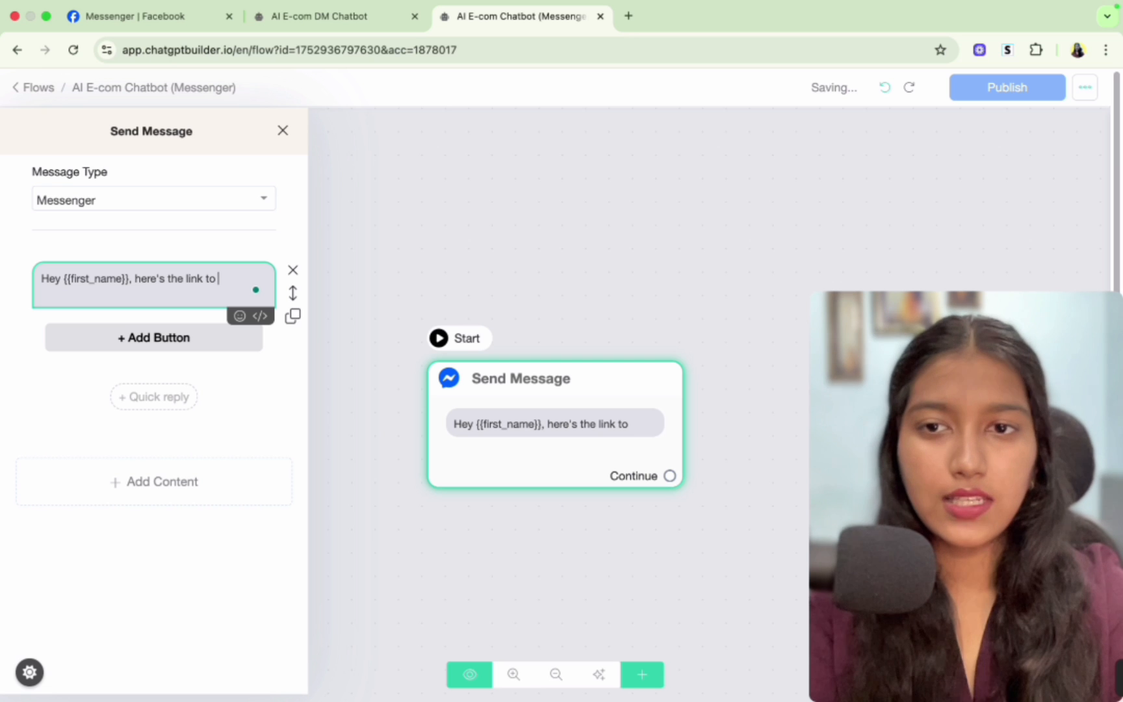
text(the poodu)
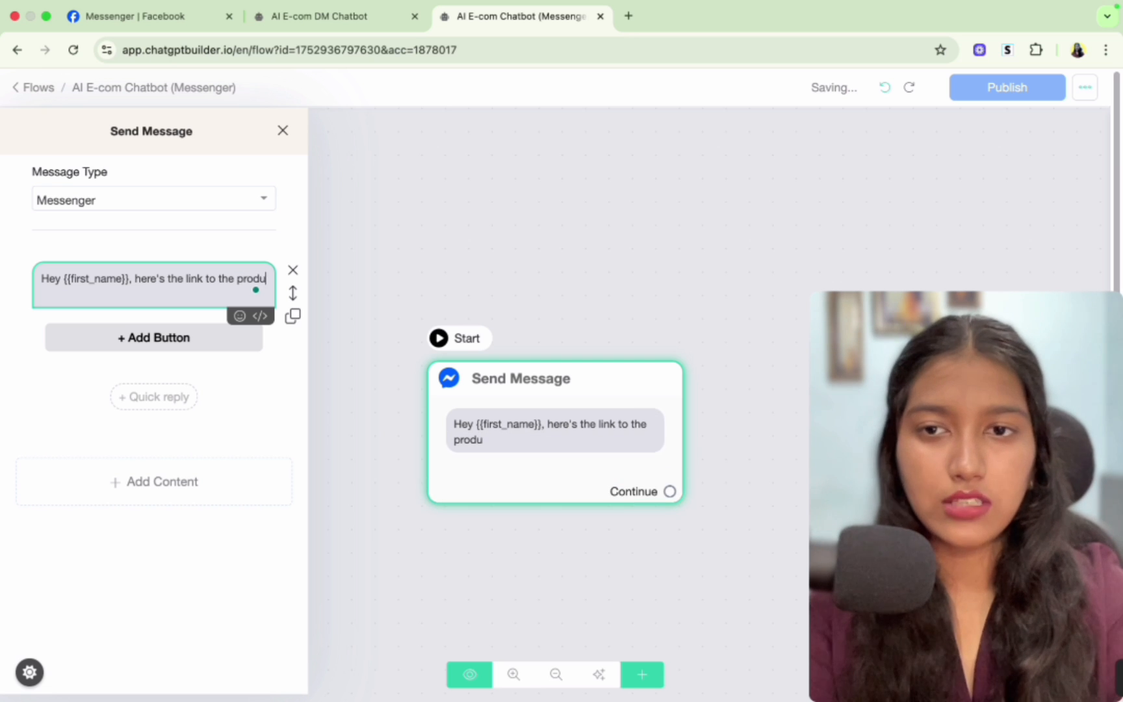
text(ct you asked for!)
click(186, 576)
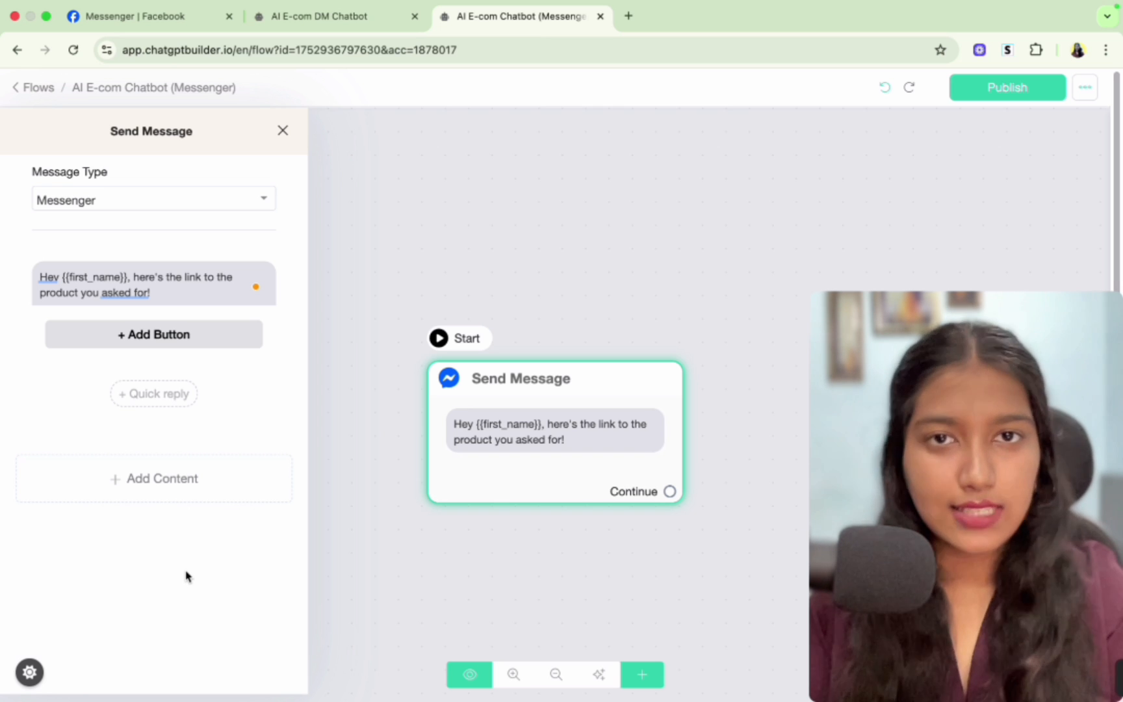
- Add a button to the message labelled "Get Link" and save it
click(151, 336)
click(165, 334)
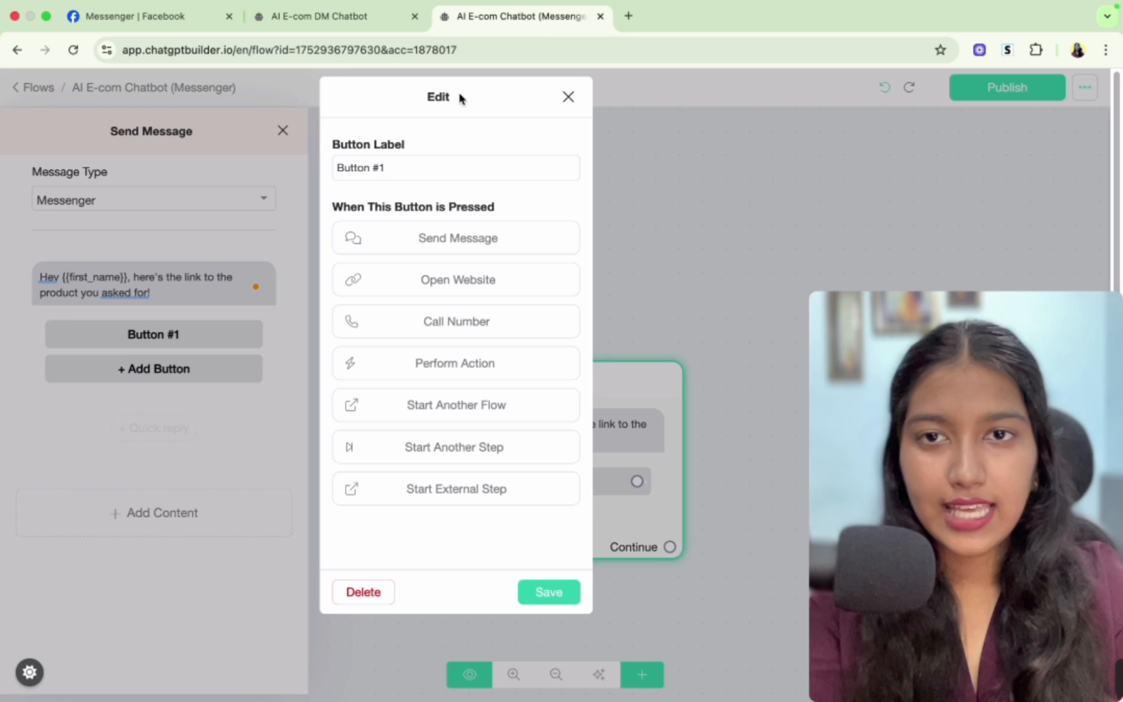
triple_click(391, 164)
text(g)
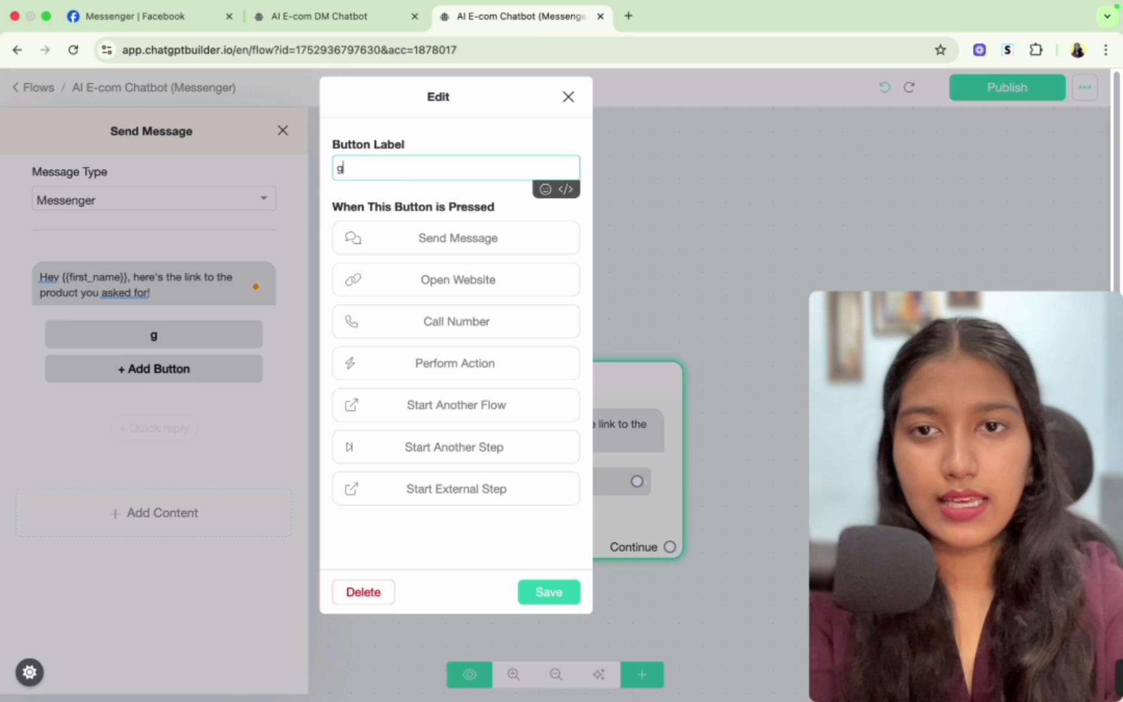
key(BackSpace)
text(Get )
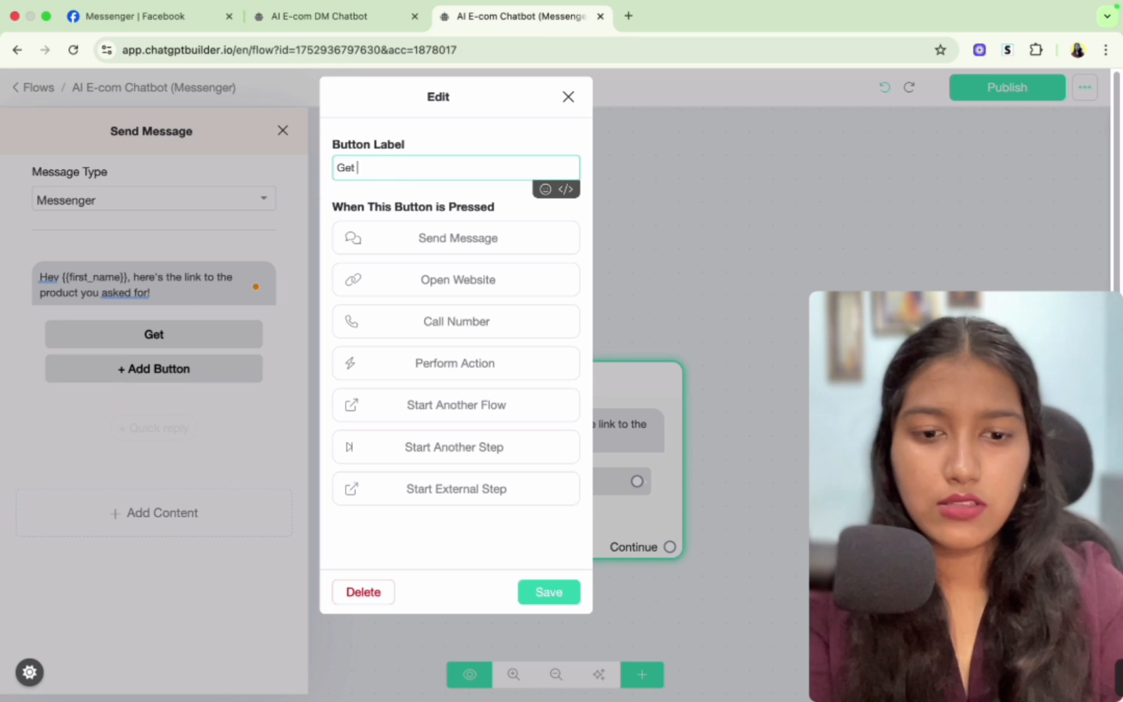
text(Link)
click(527, 588)
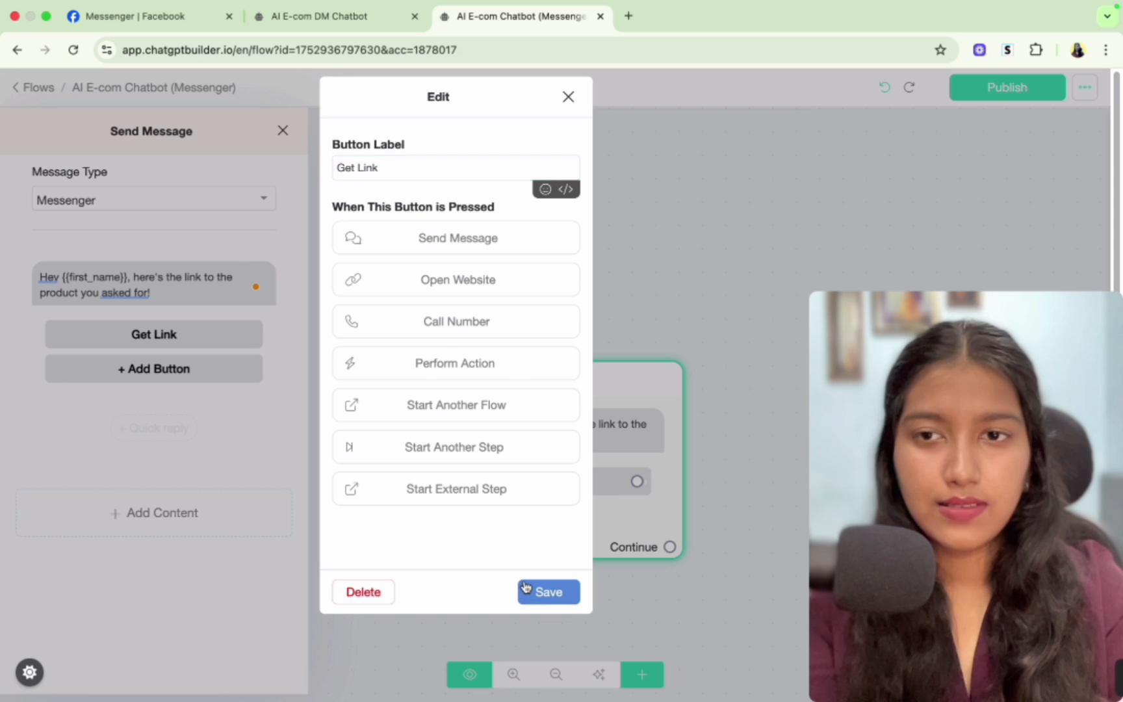
- Link the Get Link button to a new Send Message step on the flow canvas
click(478, 634)
drag(569, 609, 275, 524)
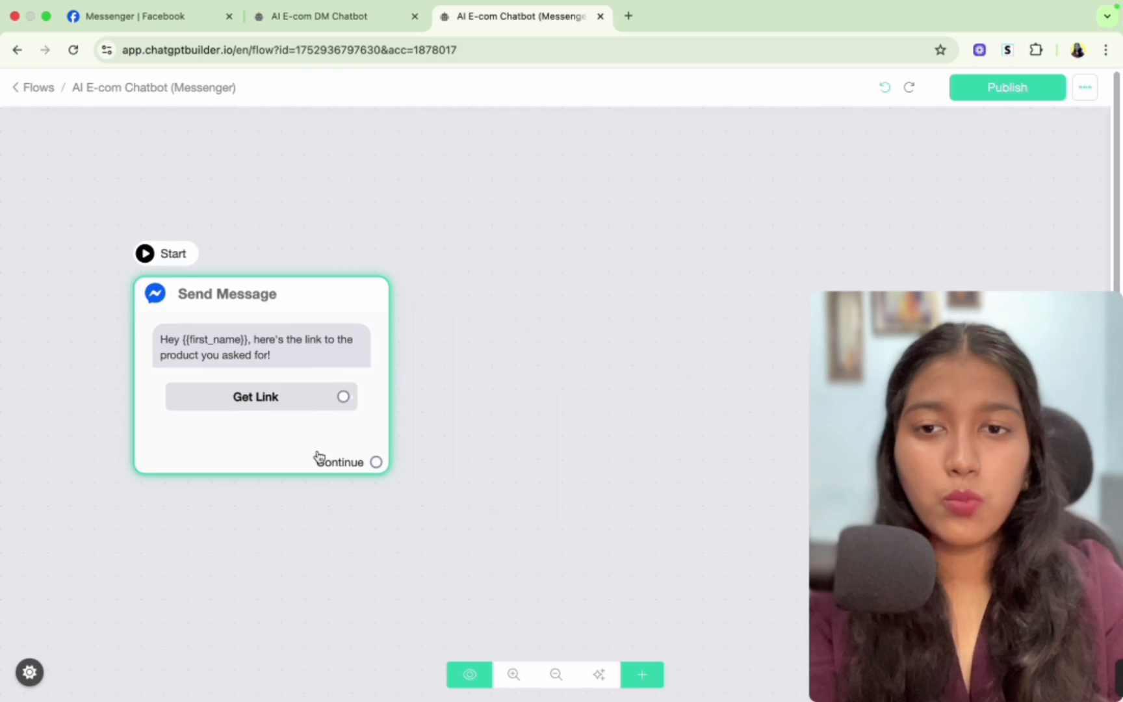
drag(345, 398, 476, 308)
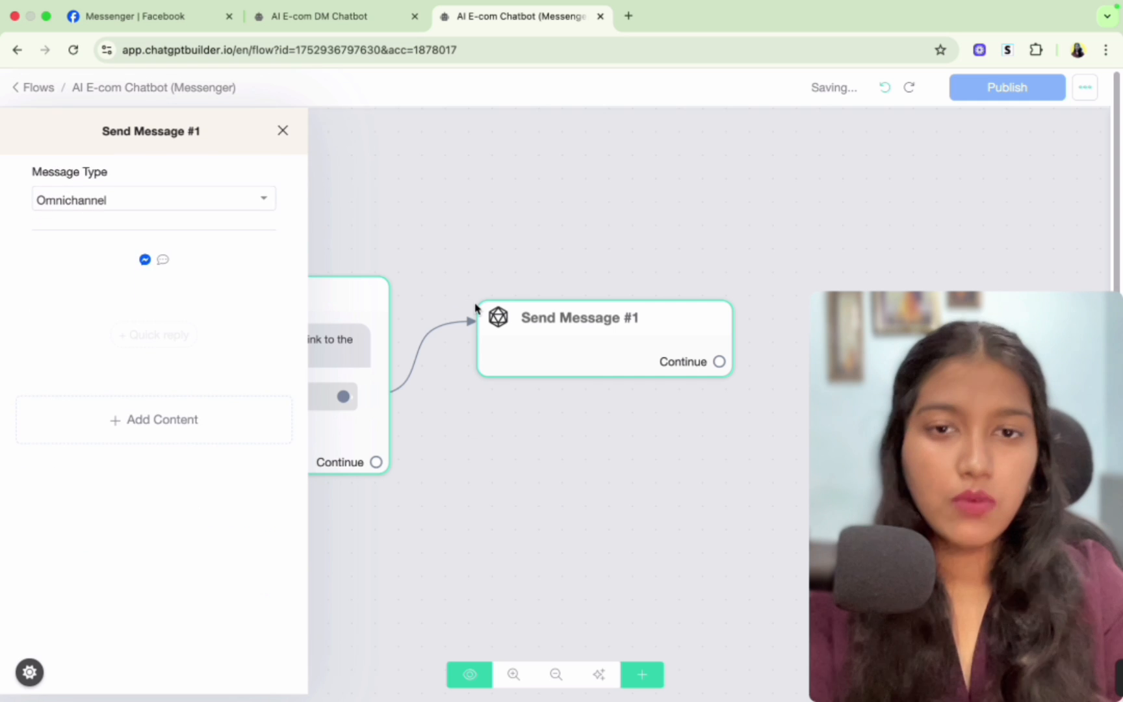
click(478, 403)
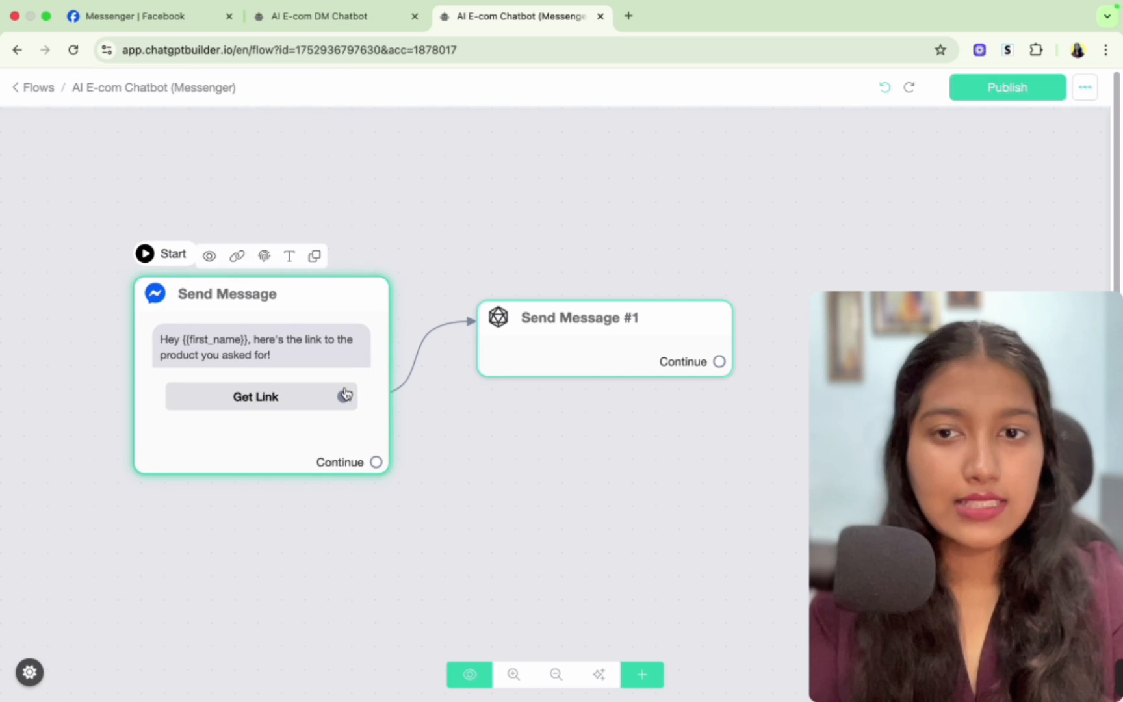
click(501, 321)
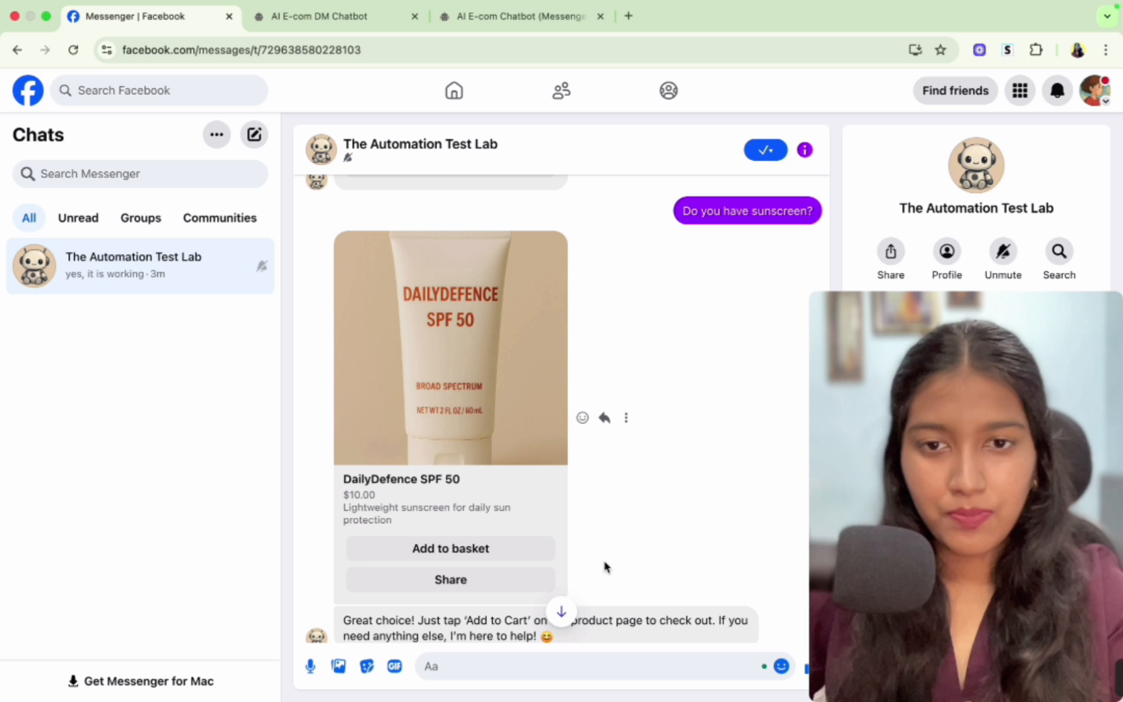
- Open the Chatbot Builder dashboard in a new tab and go to the Ecommerce tool under Tools
click(514, 16)
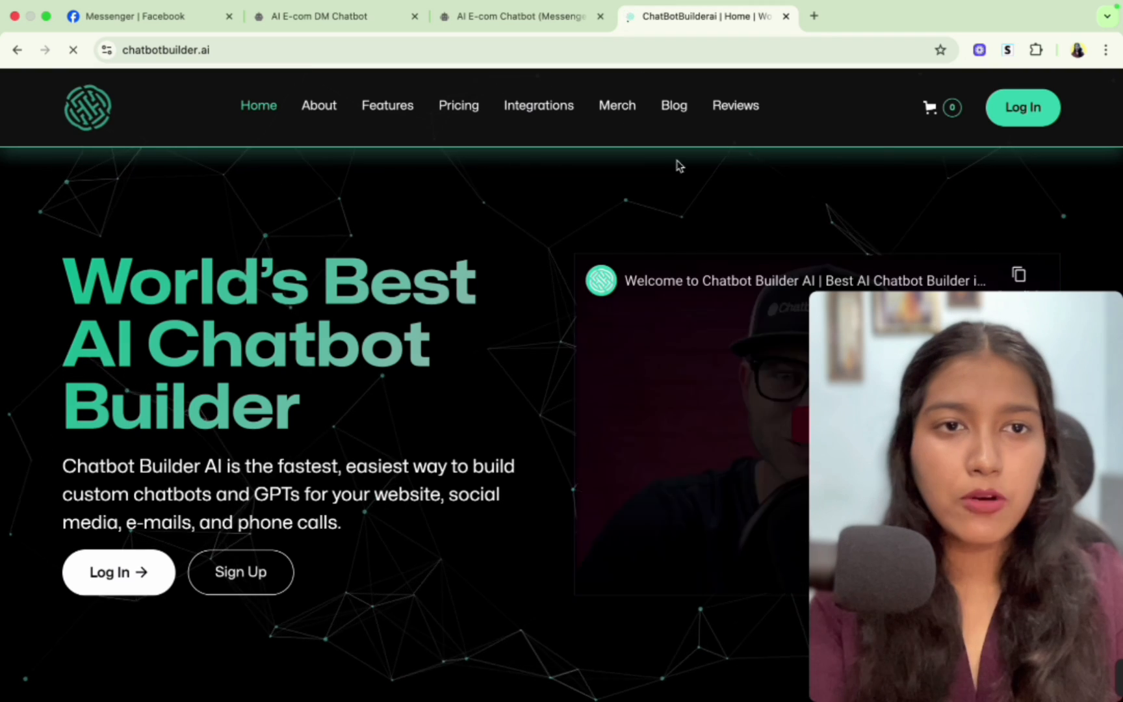
click(140, 572)
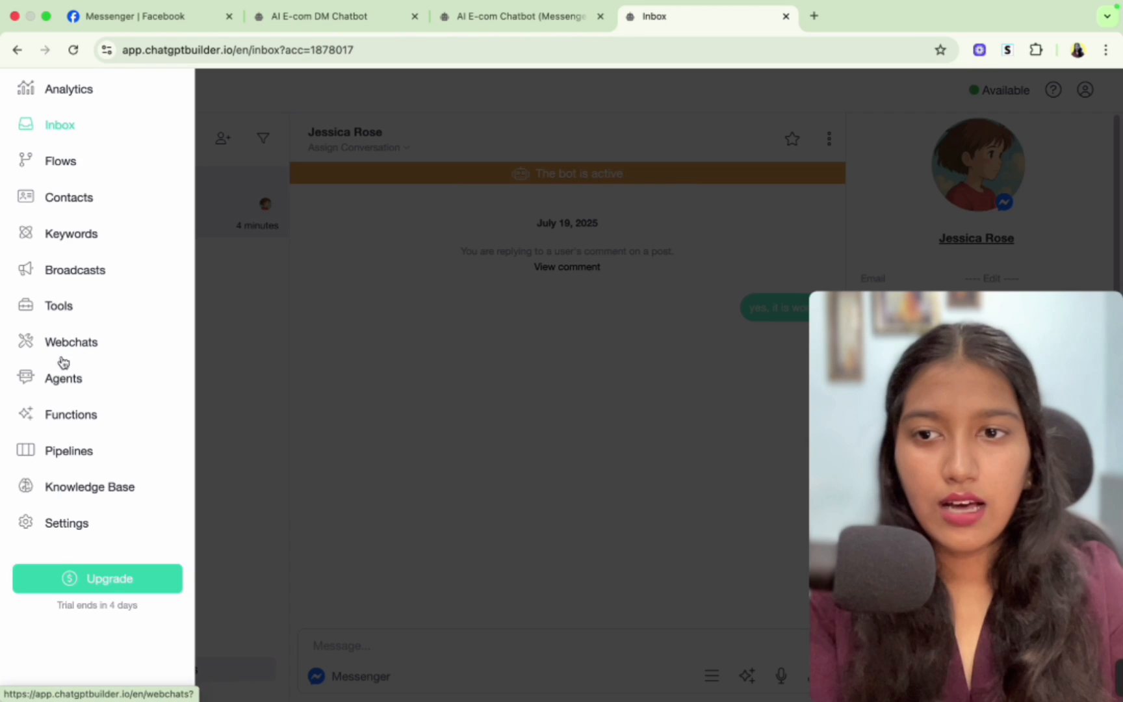
click(52, 306)
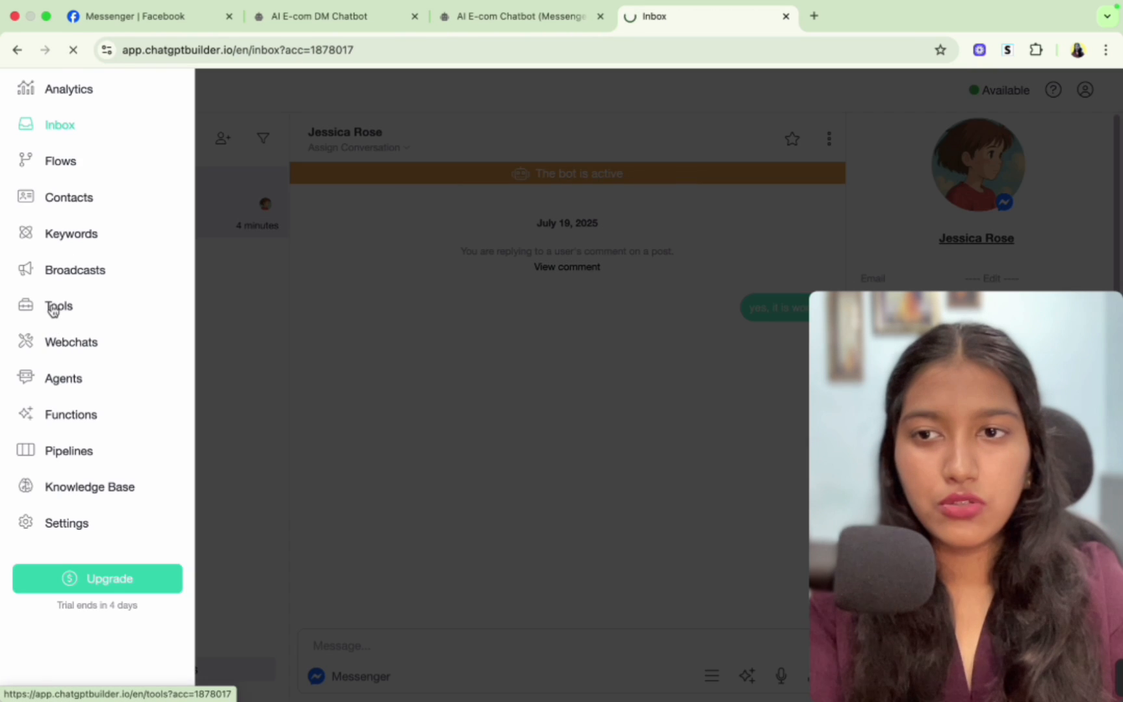
scroll(528, 552, down, 3)
scroll(528, 553, down, 3)
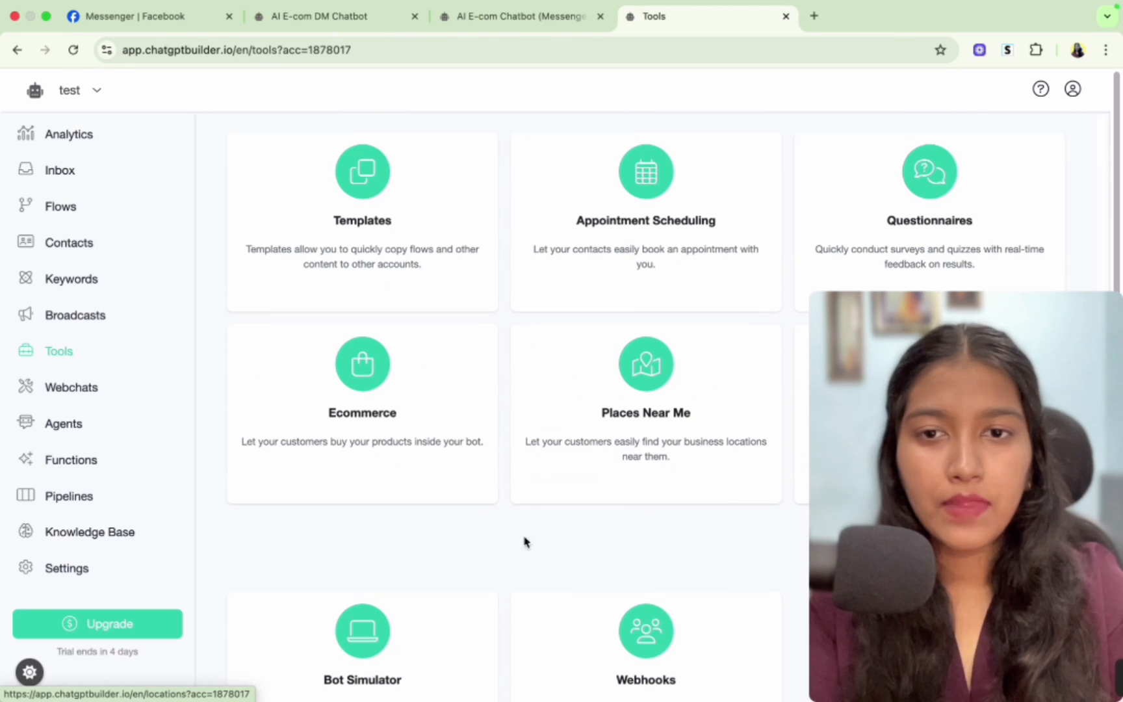
click(370, 418)
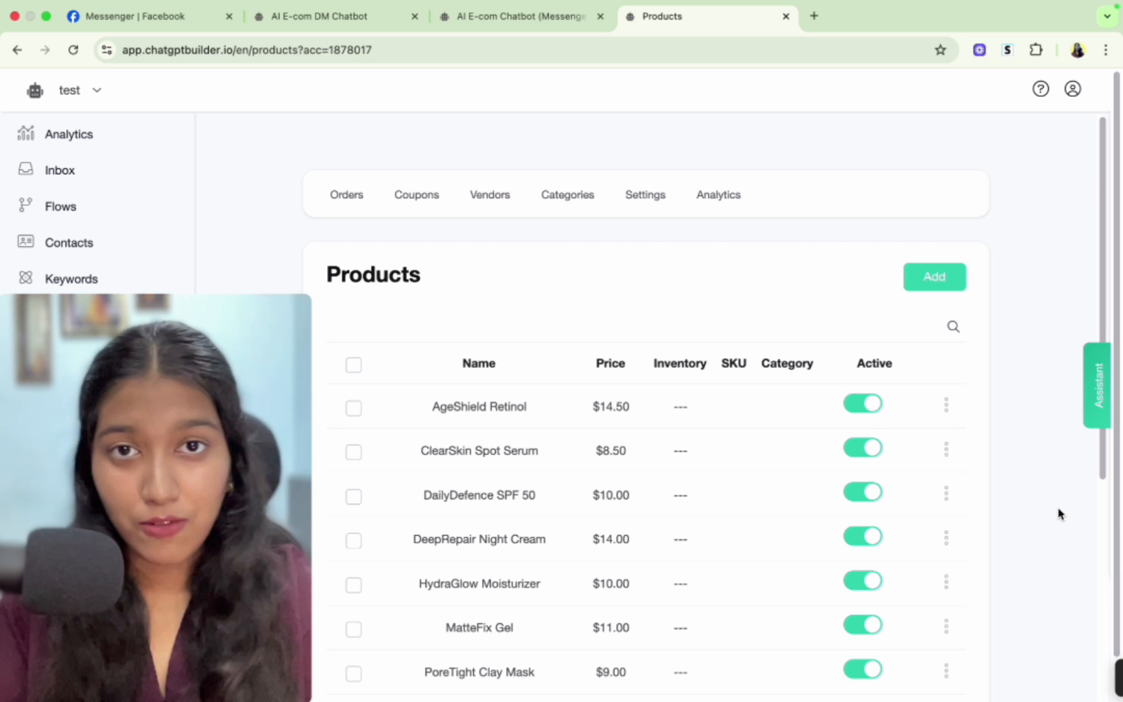
- Open the unprocessed order from the Orders list, accept it, and return to the orders list
click(338, 207)
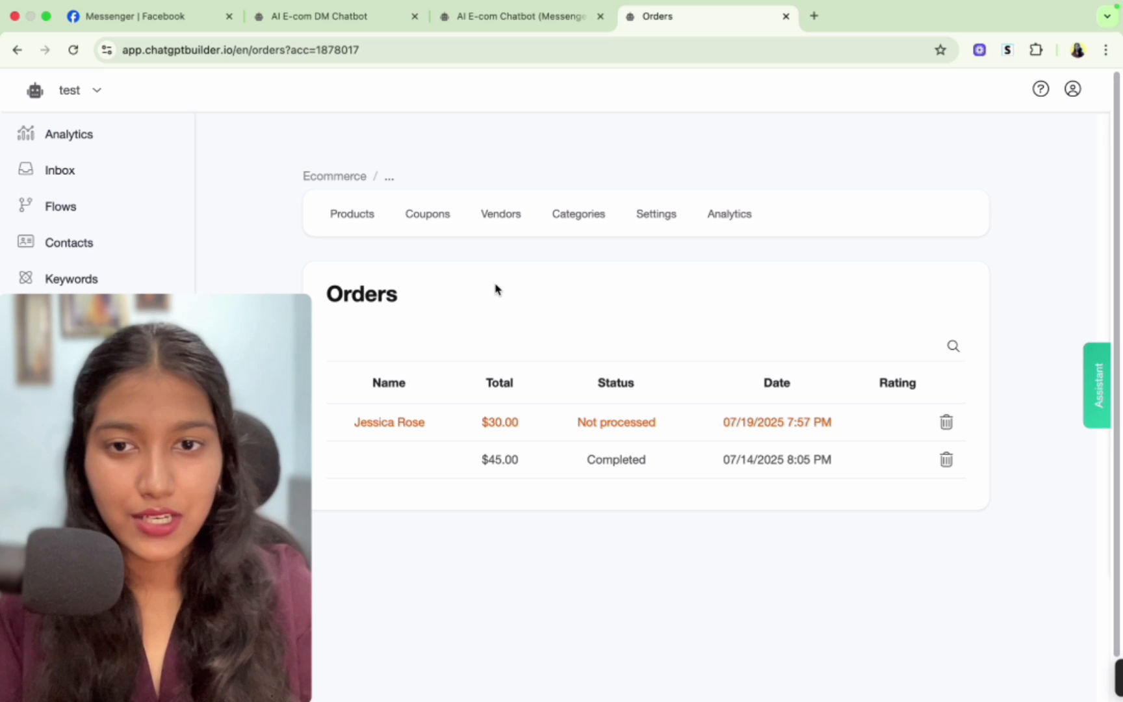
click(562, 421)
scroll(576, 391, down, 10)
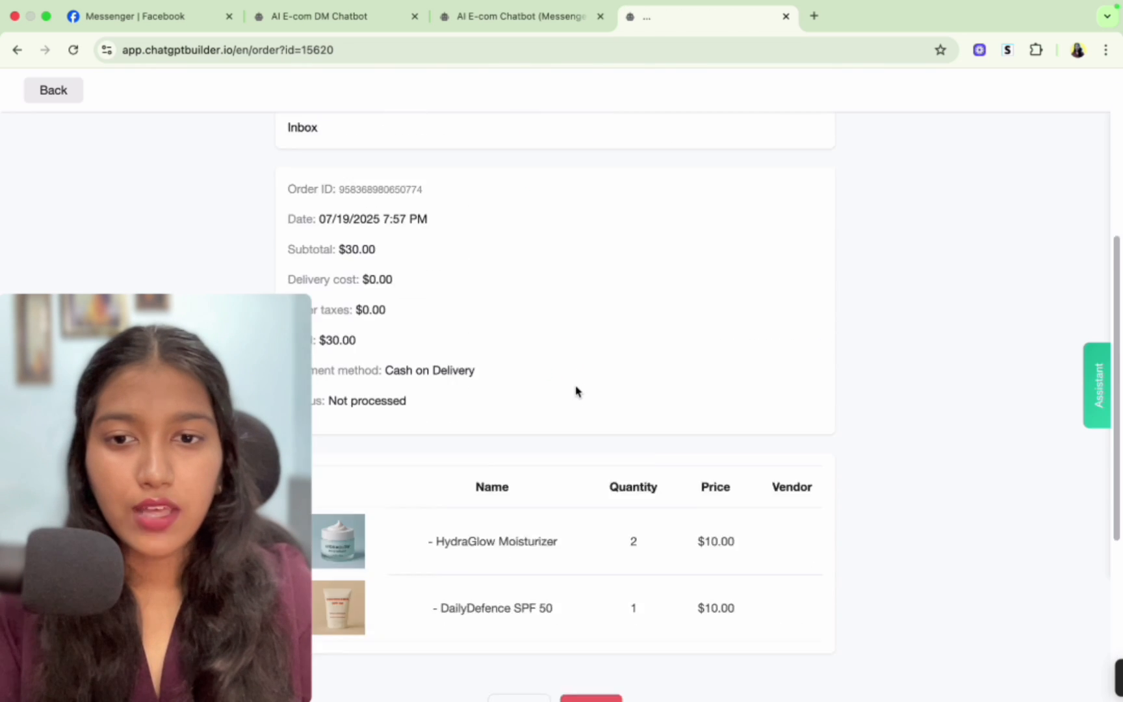
click(520, 519)
click(682, 256)
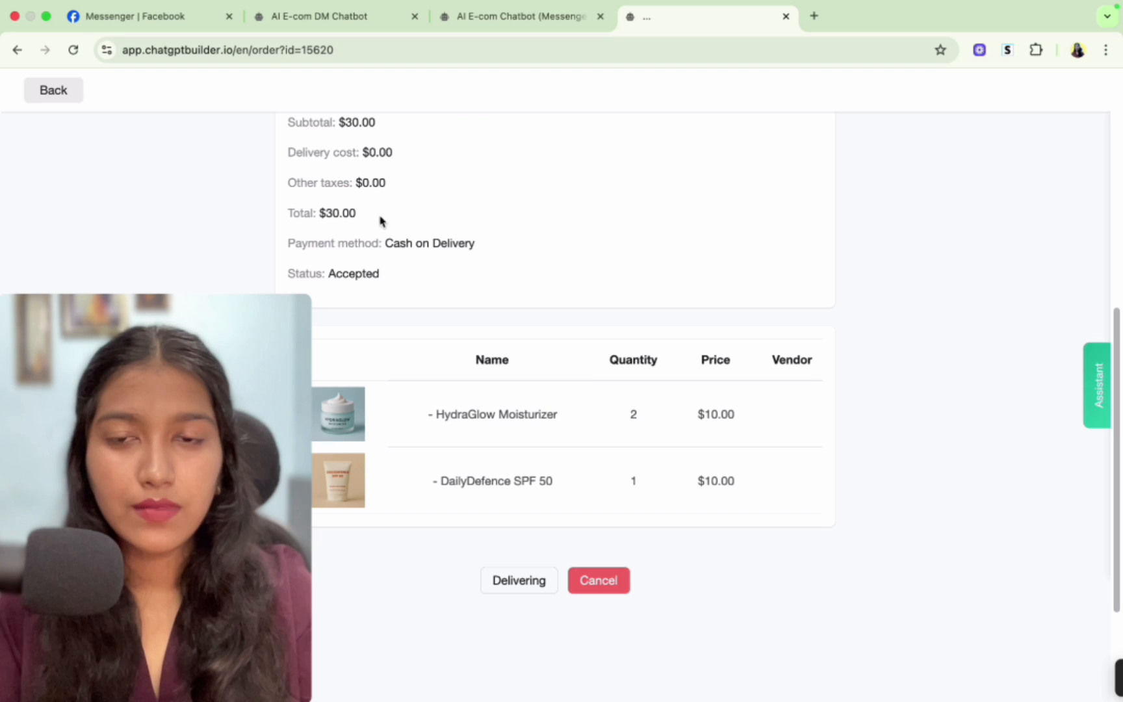
drag(299, 270, 422, 273)
click(56, 97)
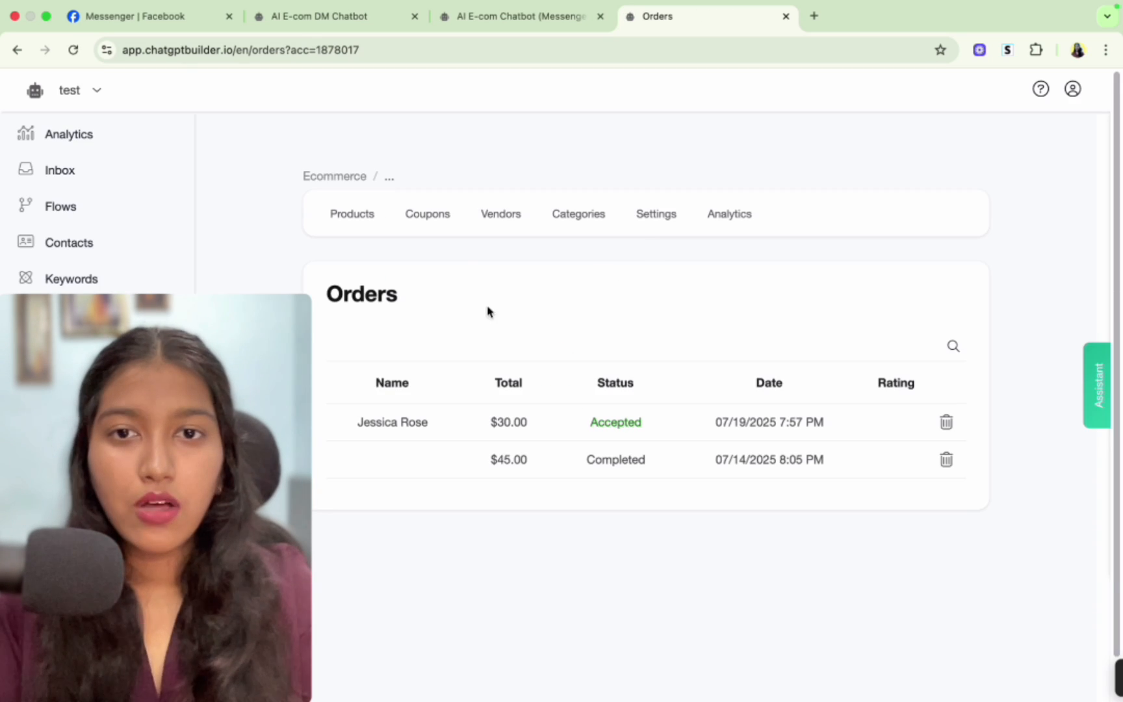
- Add a new product HydraGlow Moisturizer with short description 'Lightweight daily moisturizer for normal skin' and price 10
click(441, 219)
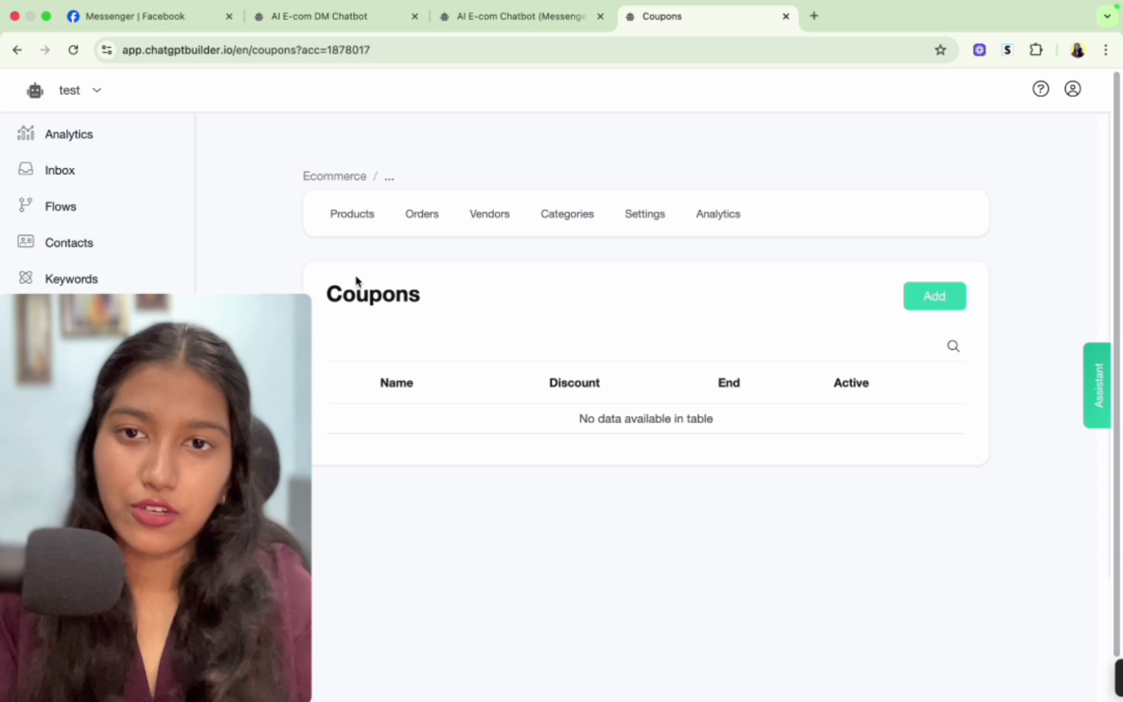
click(357, 215)
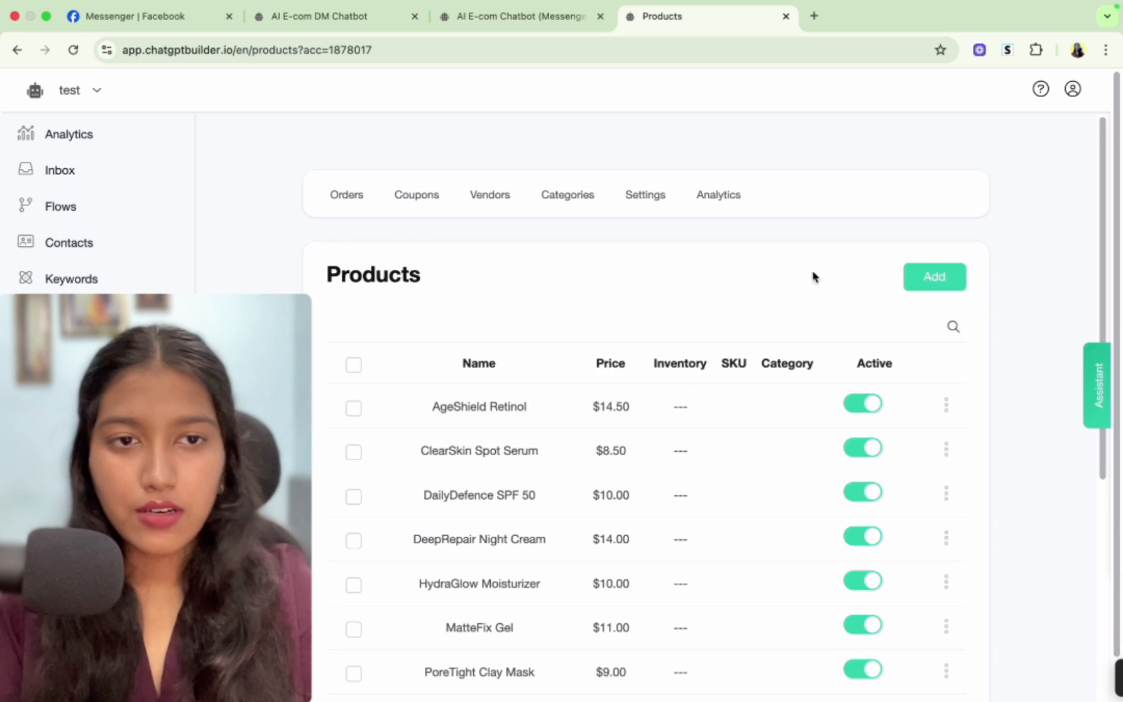
scroll(825, 281, down, 1)
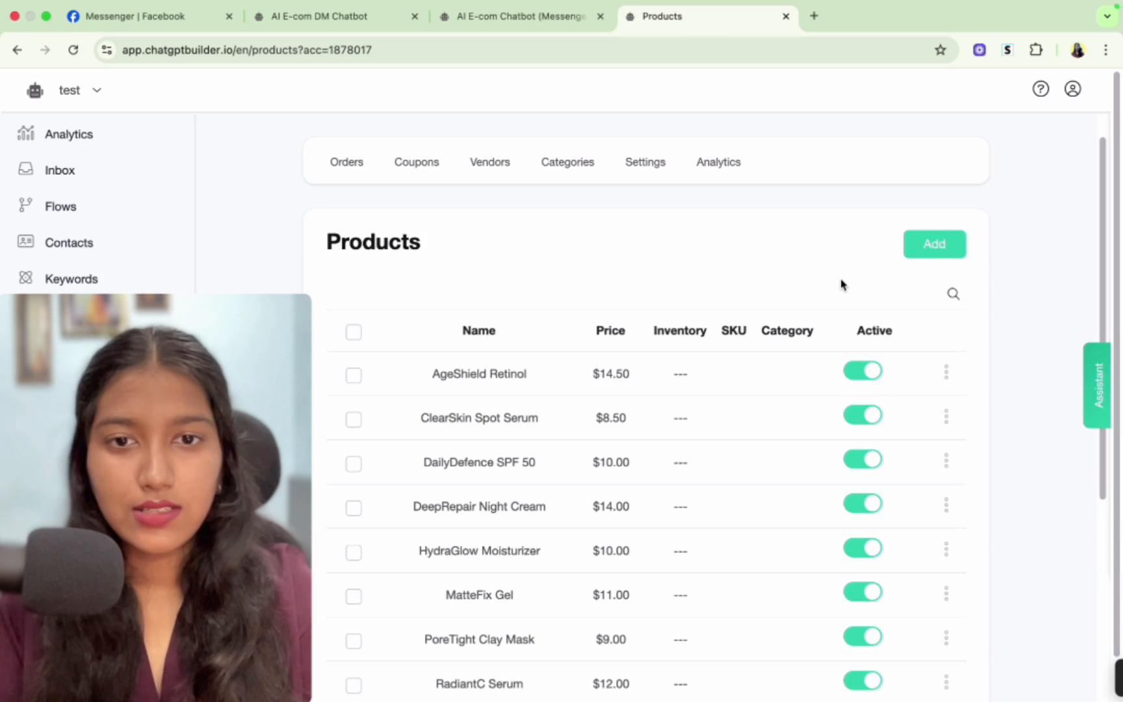
click(922, 252)
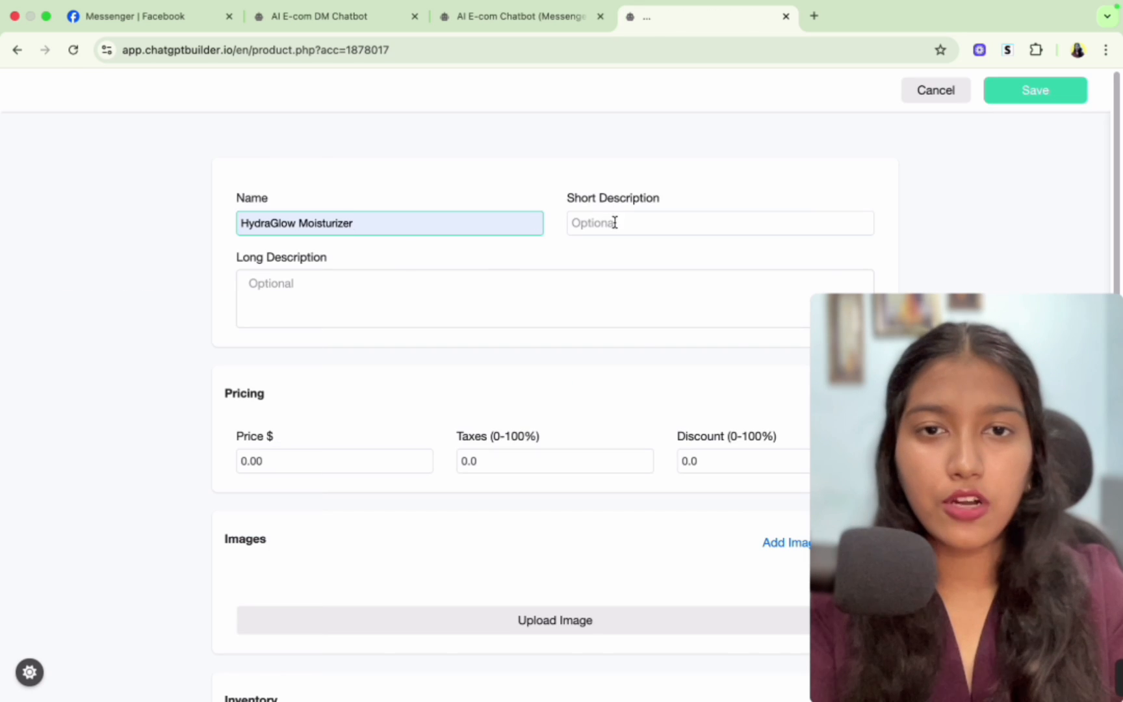
click(614, 223)
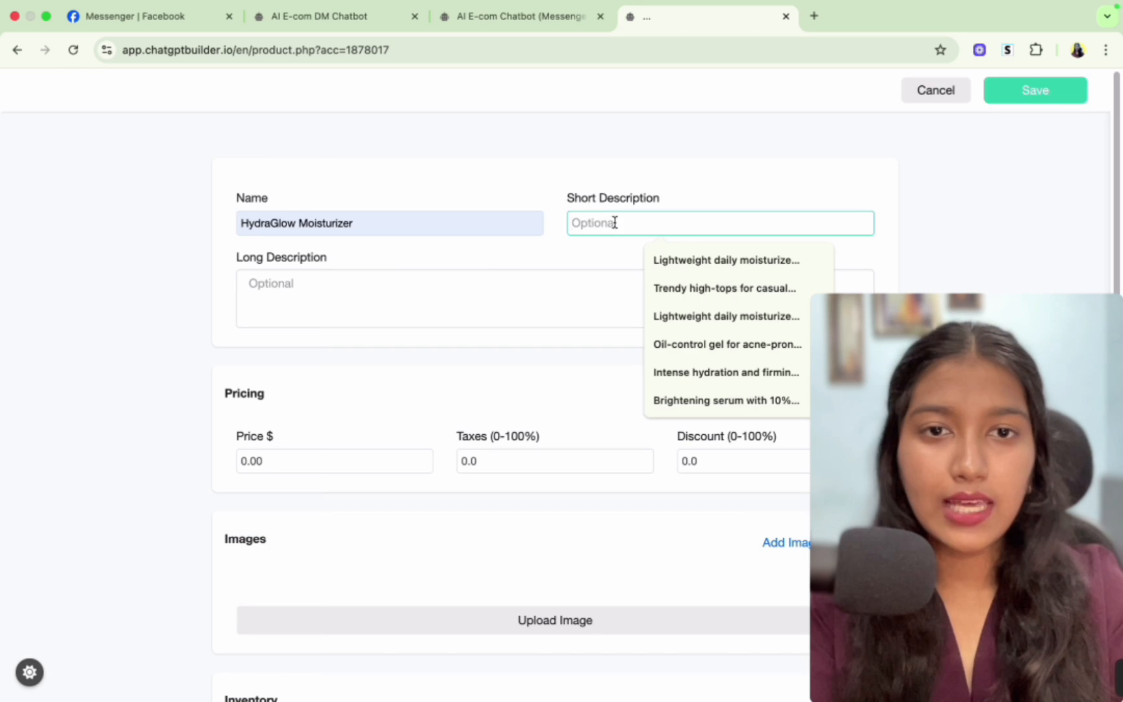
click(676, 260)
click(386, 308)
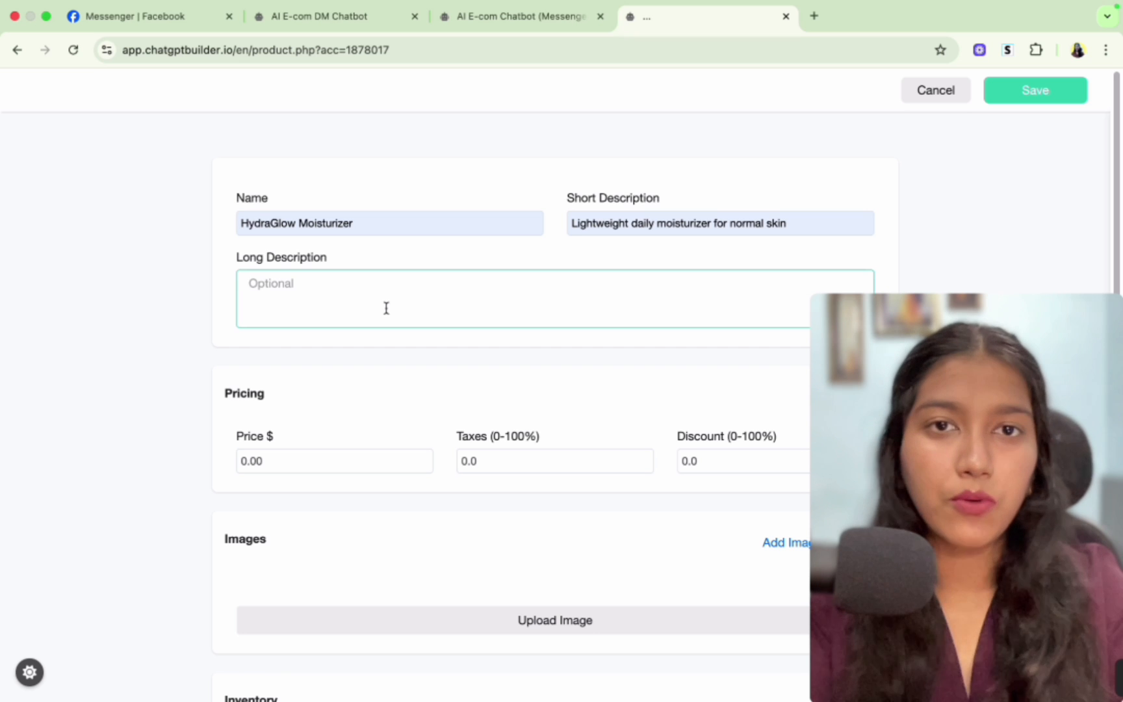
scroll(387, 308, down, 3)
click(265, 375)
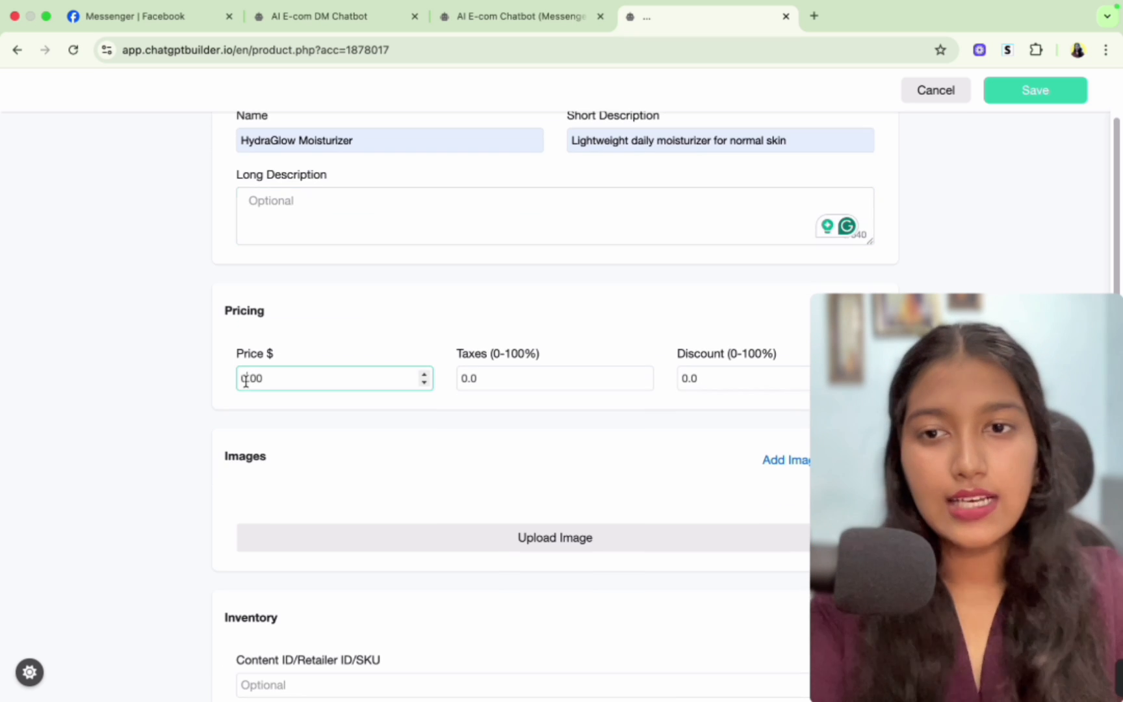
double_click(264, 375)
text(10)
- Review the product's image, inventory and more options sections, then save the product
scroll(405, 231, down, 6)
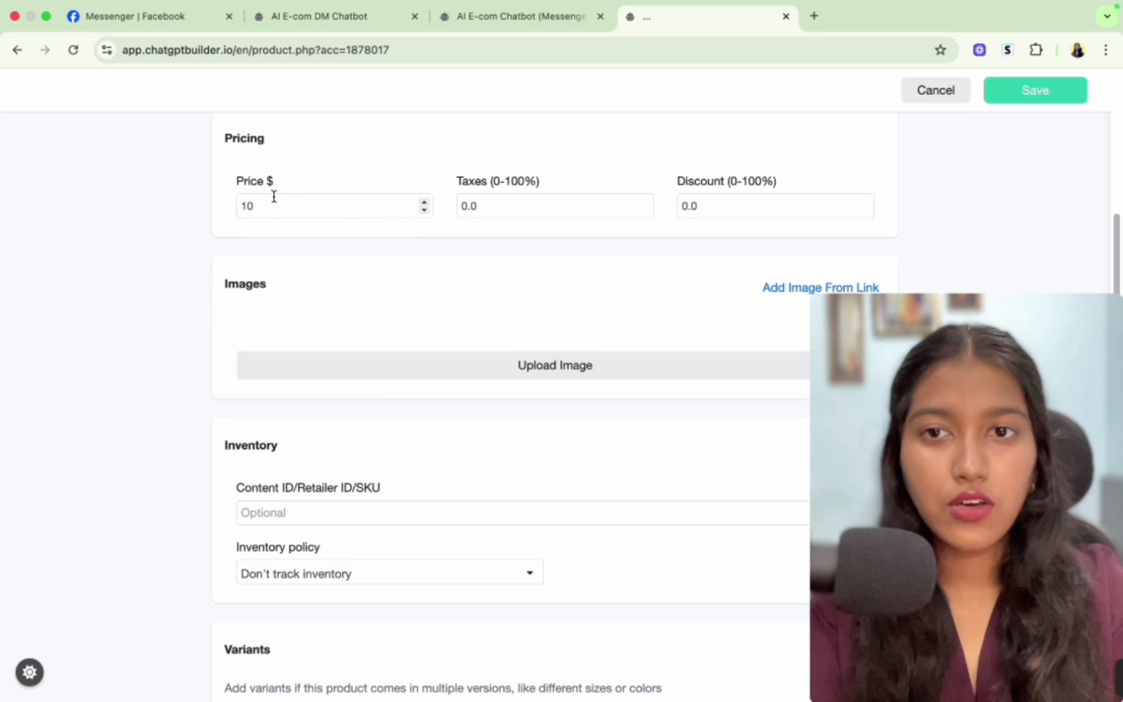
drag(274, 181, 226, 183)
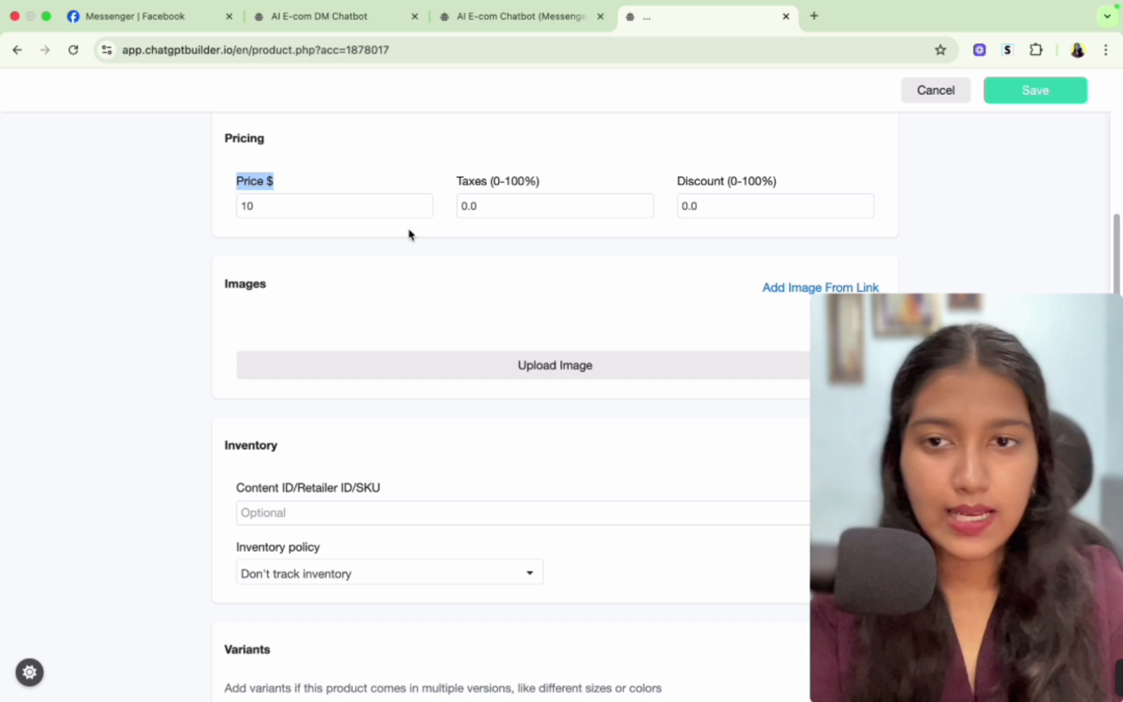
scroll(409, 233, down, 4)
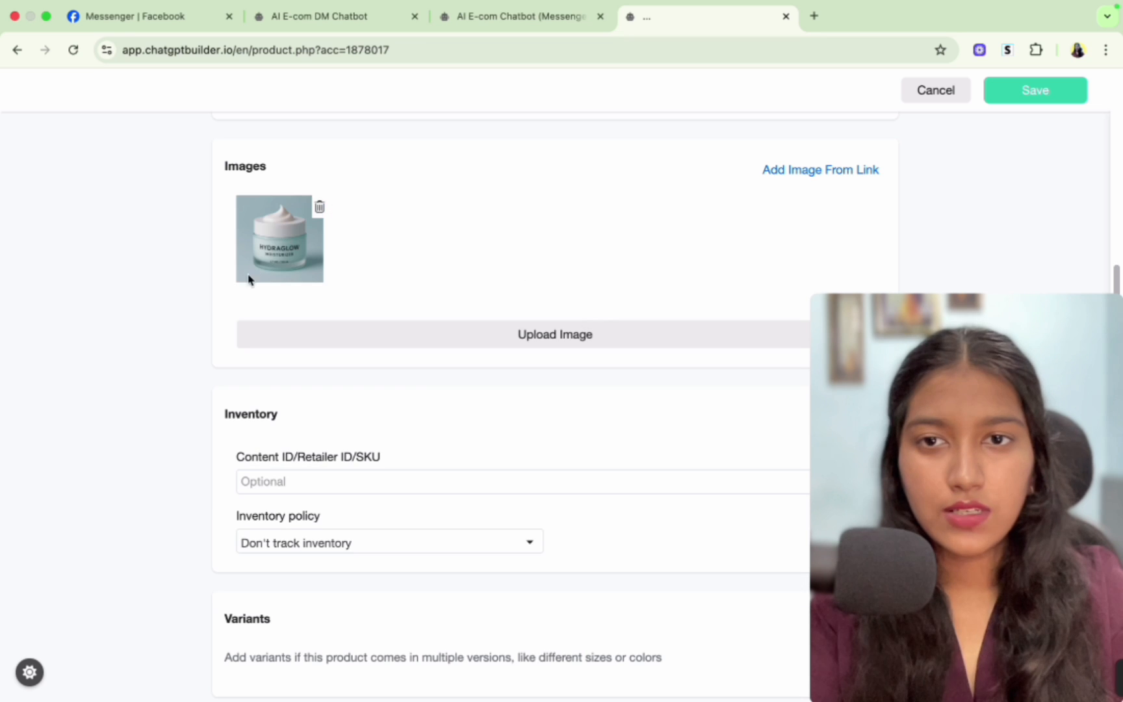
scroll(303, 513, down, 5)
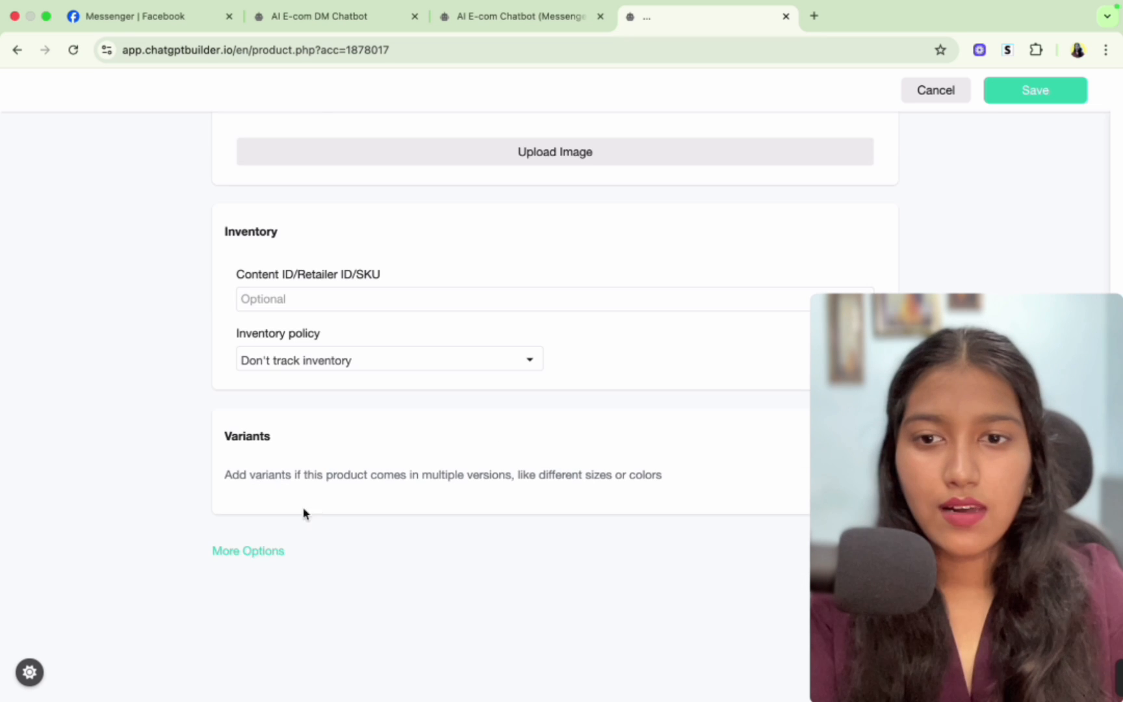
click(257, 548)
scroll(354, 541, down, 10)
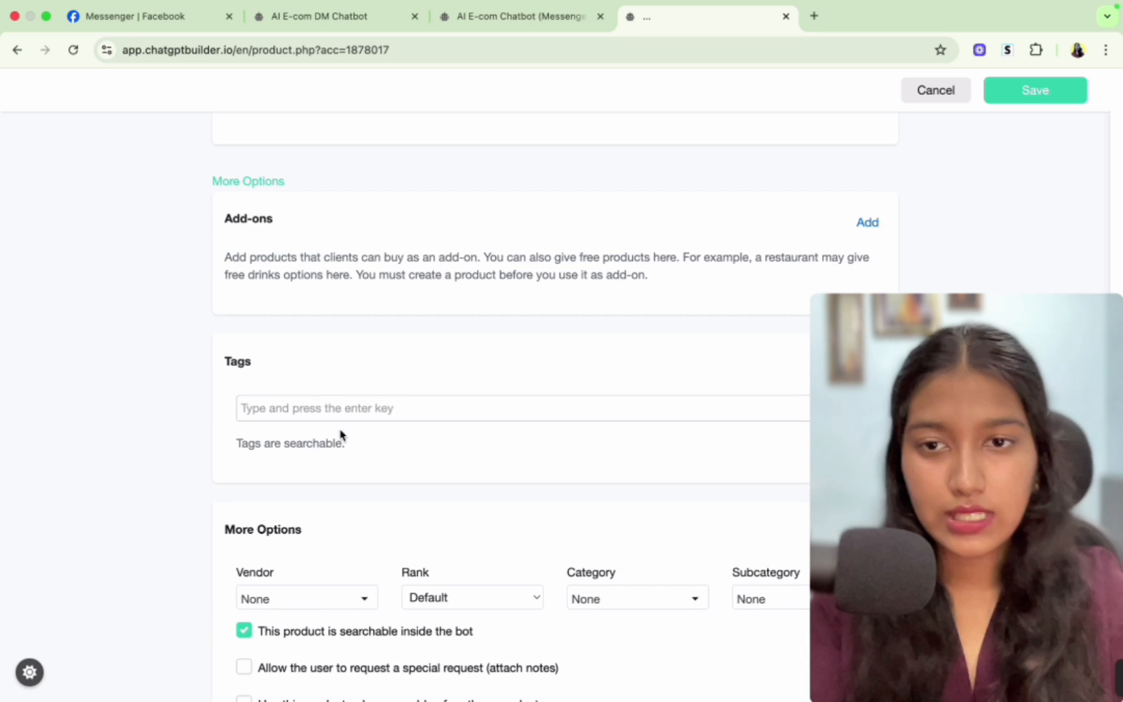
scroll(288, 401, down, 5)
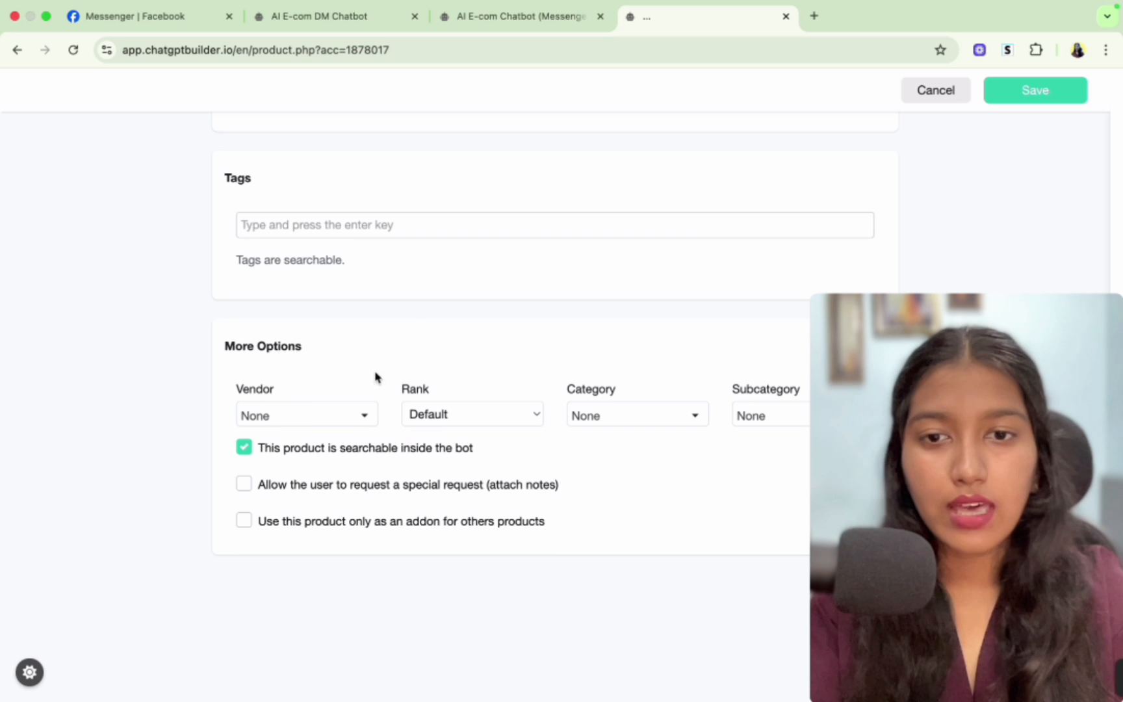
scroll(504, 369, up, 20)
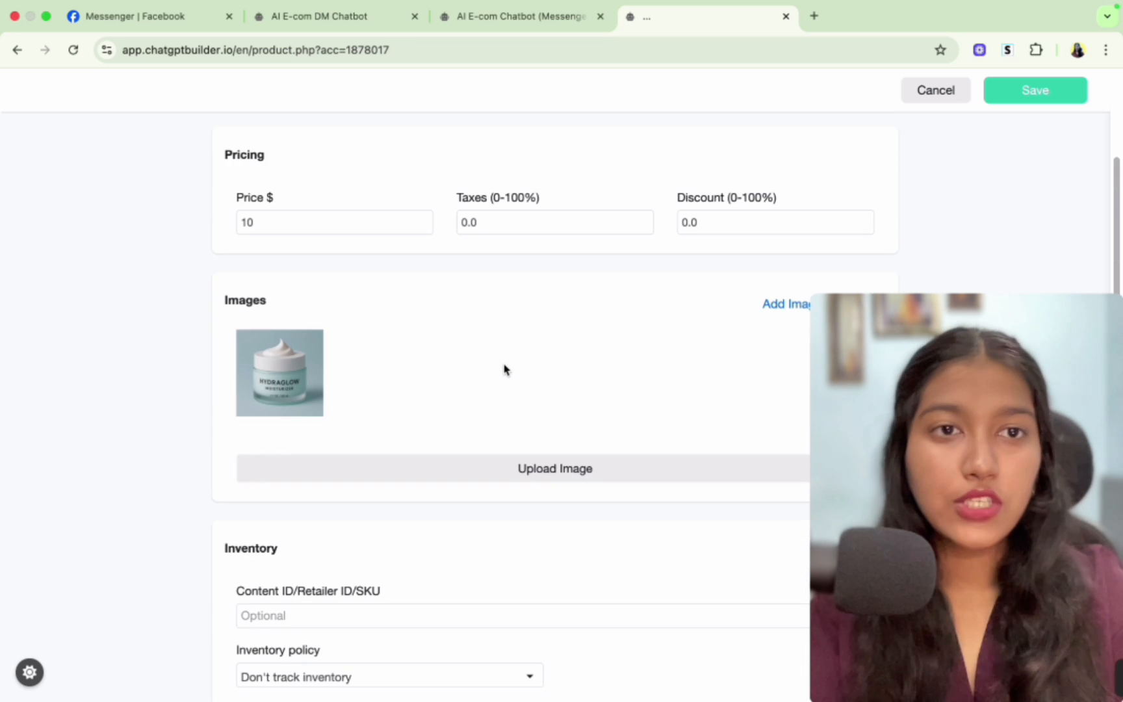
click(992, 103)
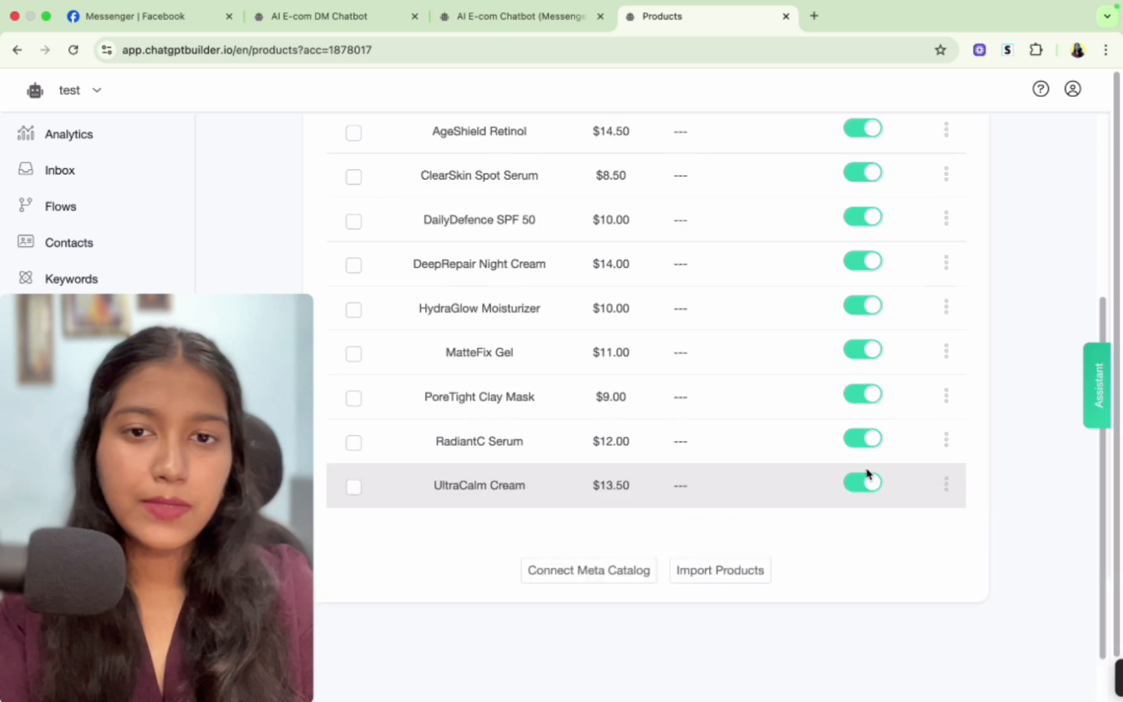
- Switch to the AI E-com Chatbot flow and set the Send Message #1 node's message type to Messenger
scroll(867, 473, up, 3)
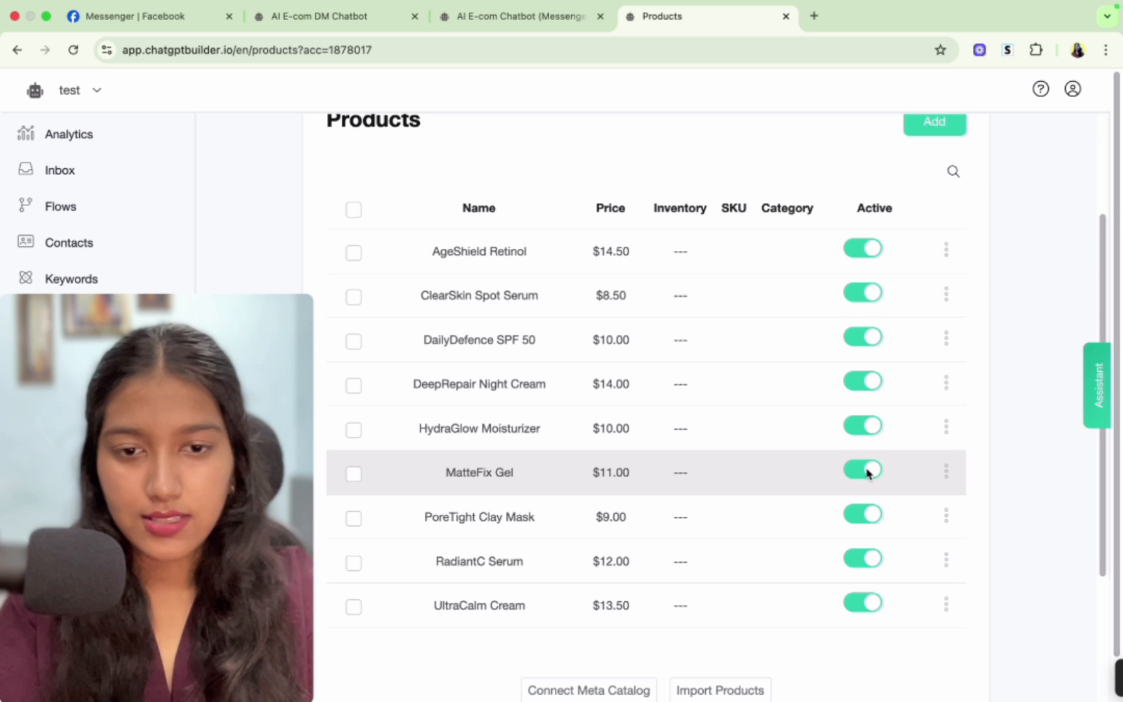
scroll(867, 473, down, 3)
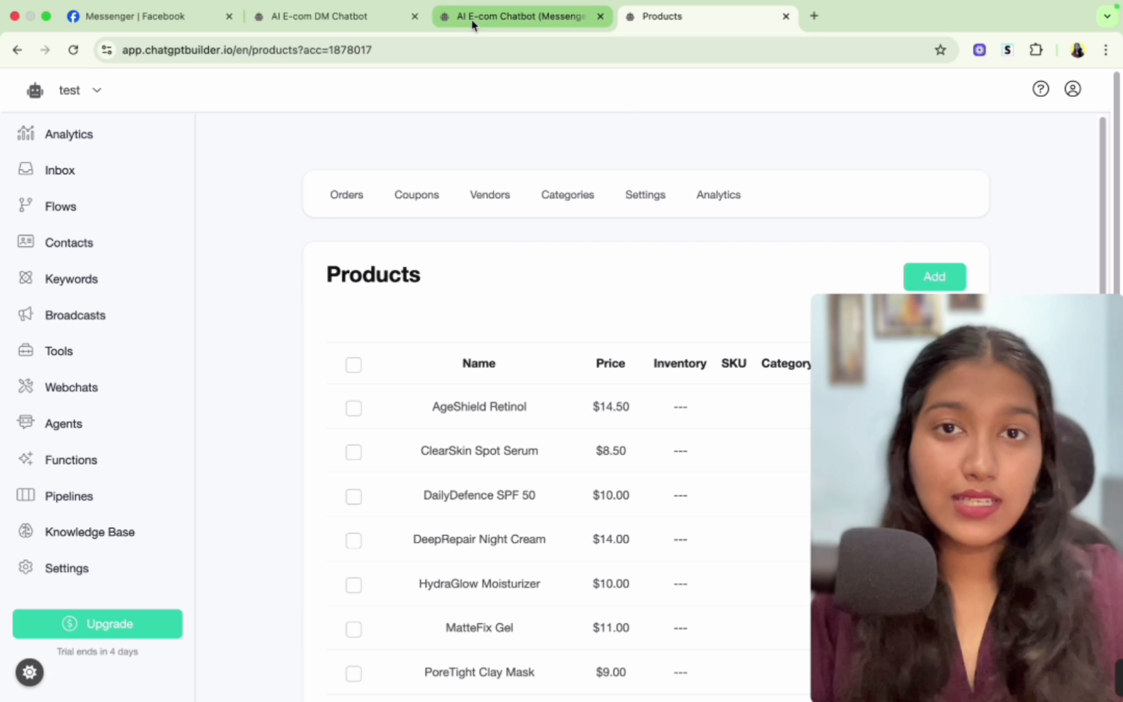
click(473, 23)
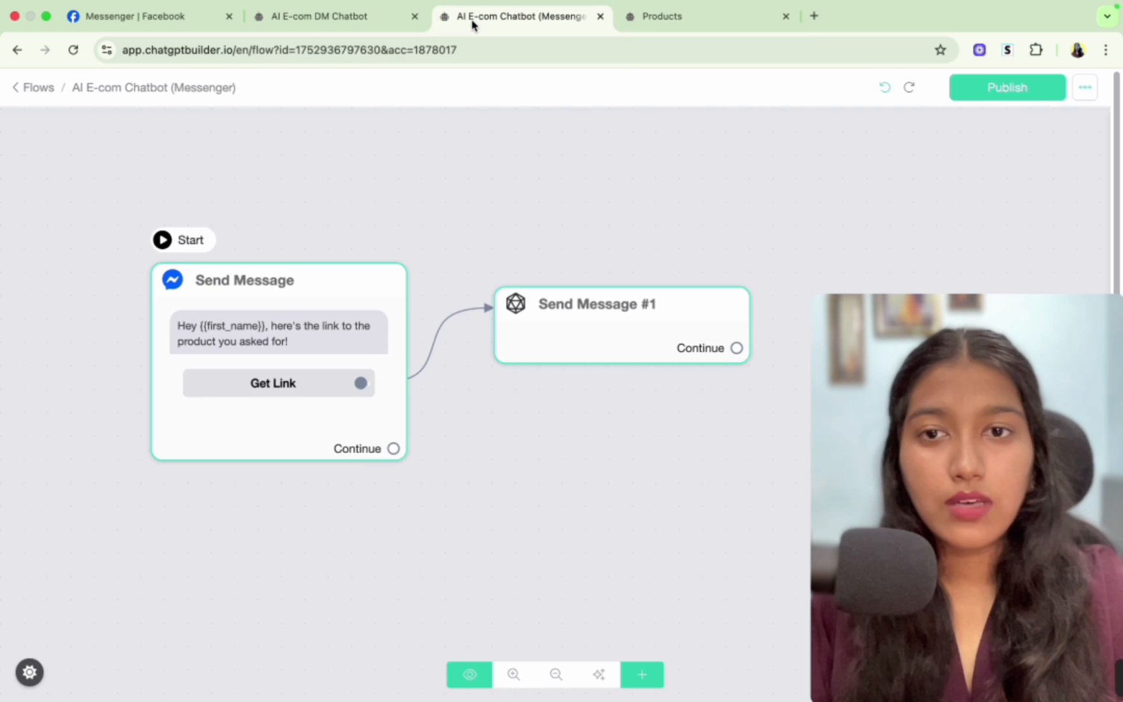
click(622, 336)
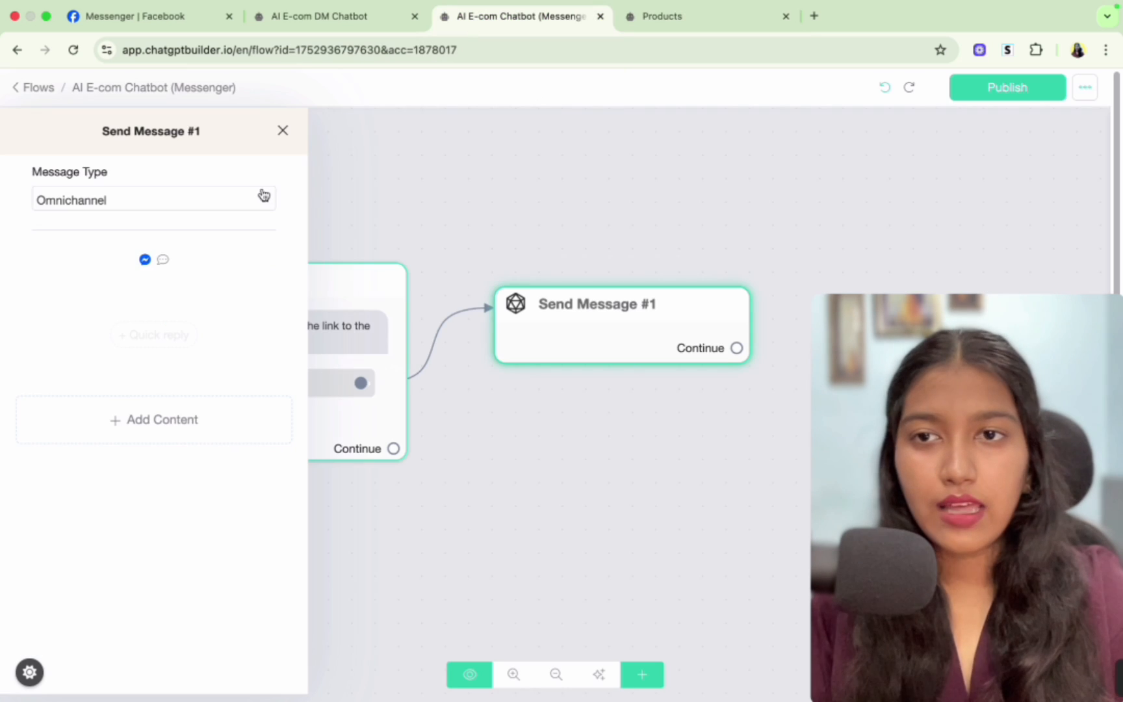
click(112, 200)
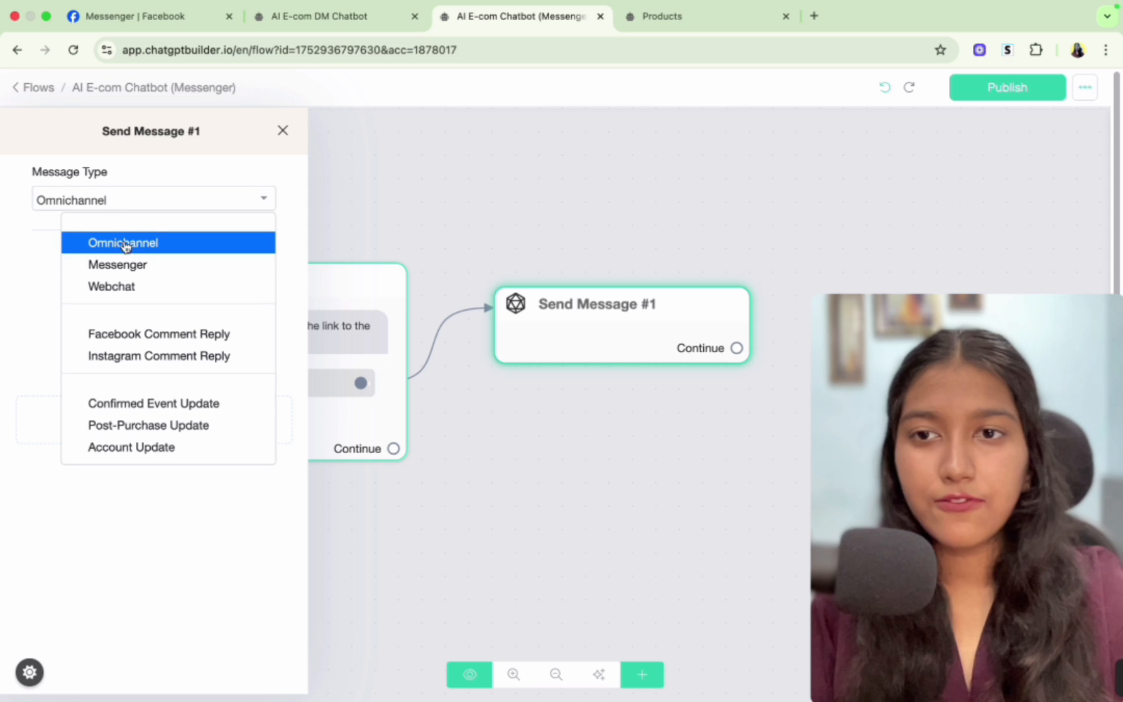
click(139, 266)
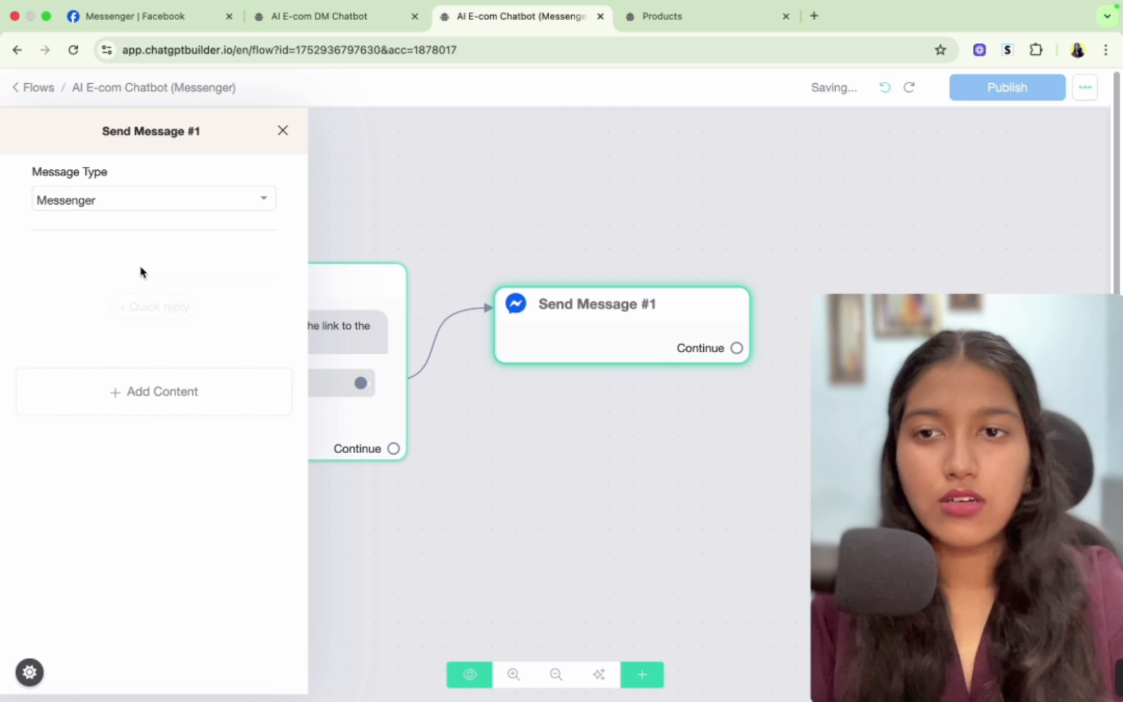
- Add a manual product collection containing AgeShield Retinol to the Send Message #1 node
click(187, 390)
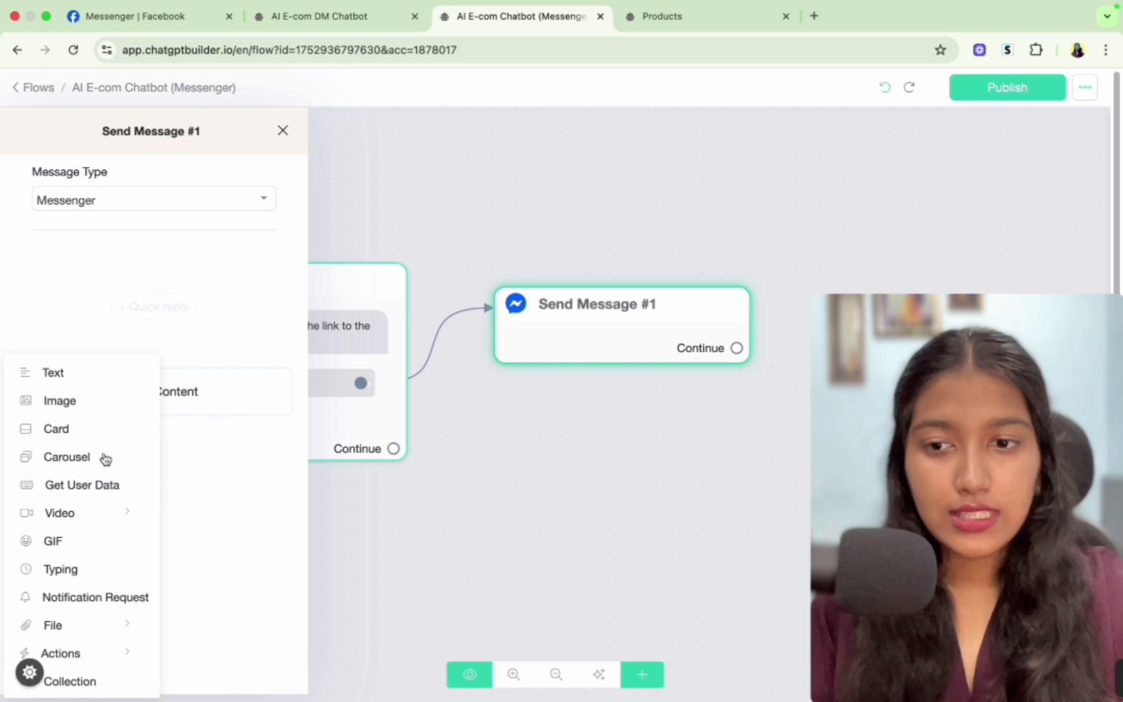
click(88, 684)
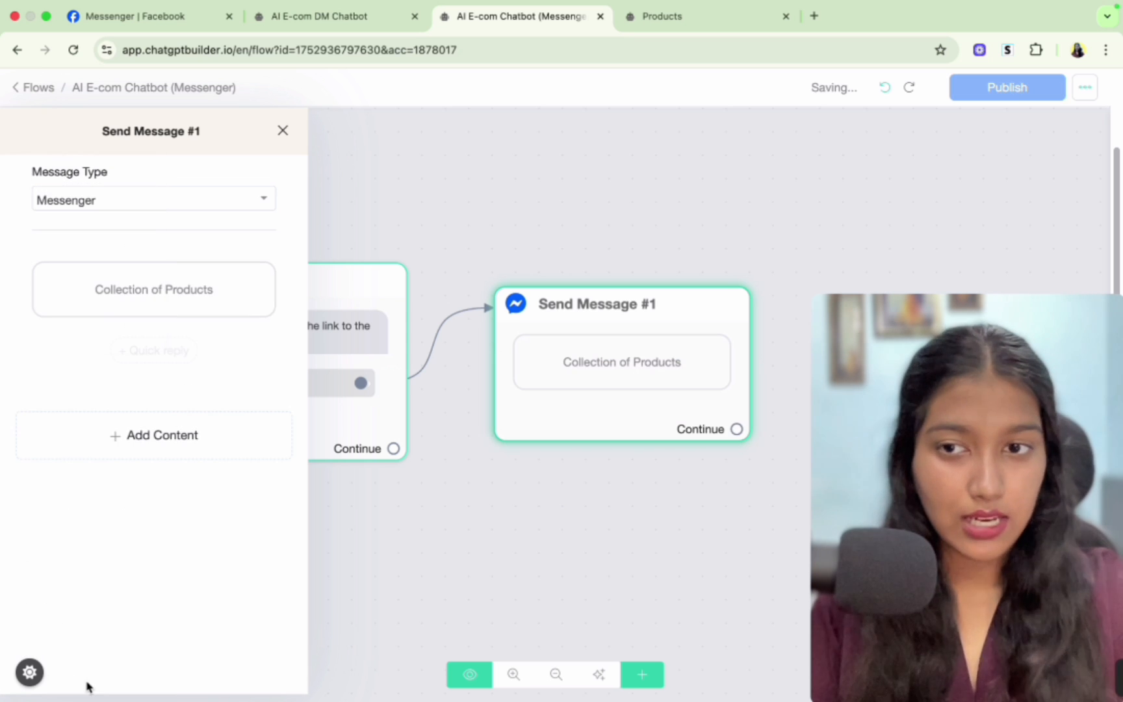
click(189, 283)
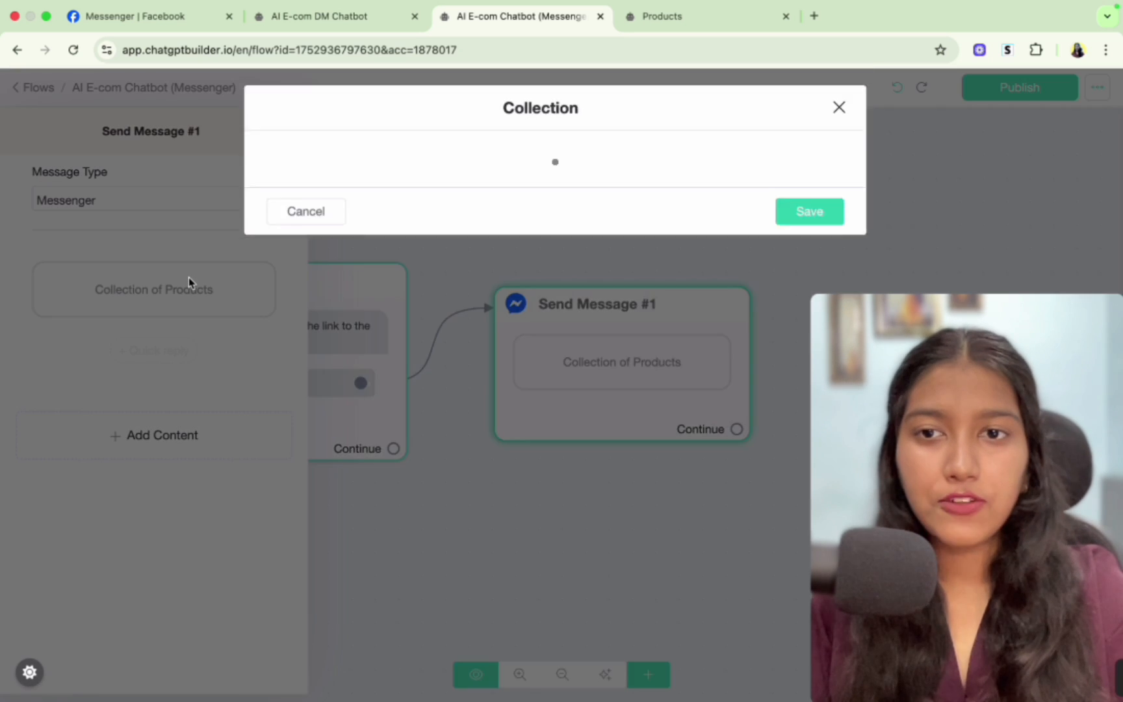
scroll(429, 285, down, 2)
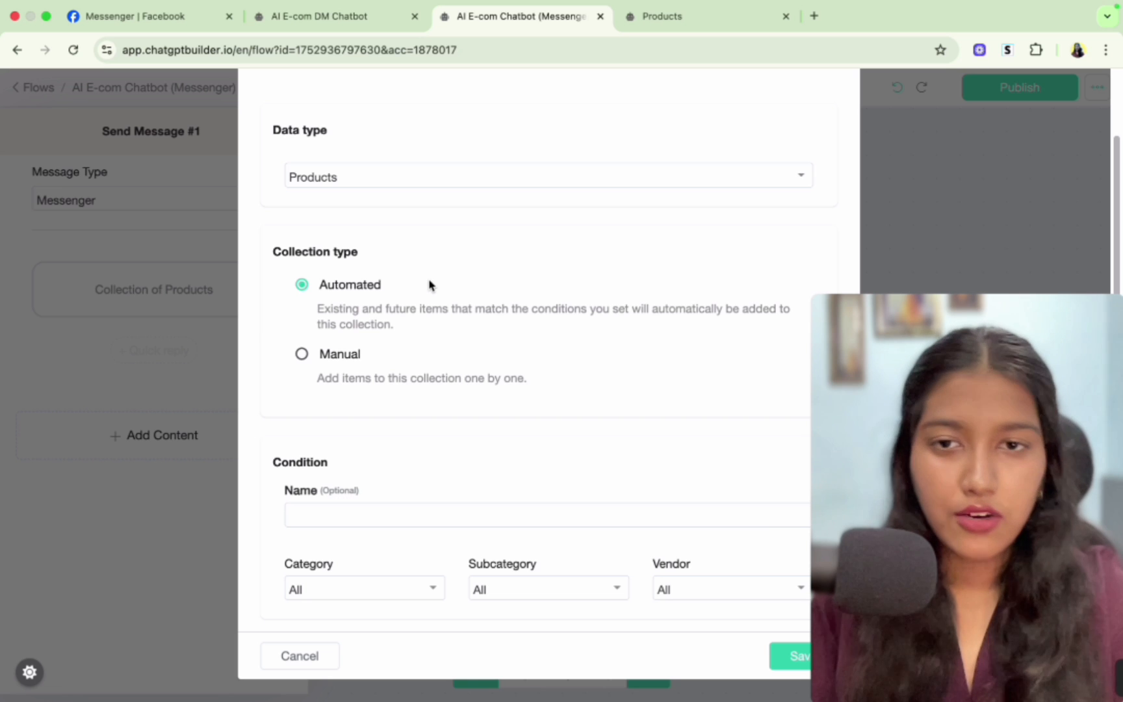
click(302, 354)
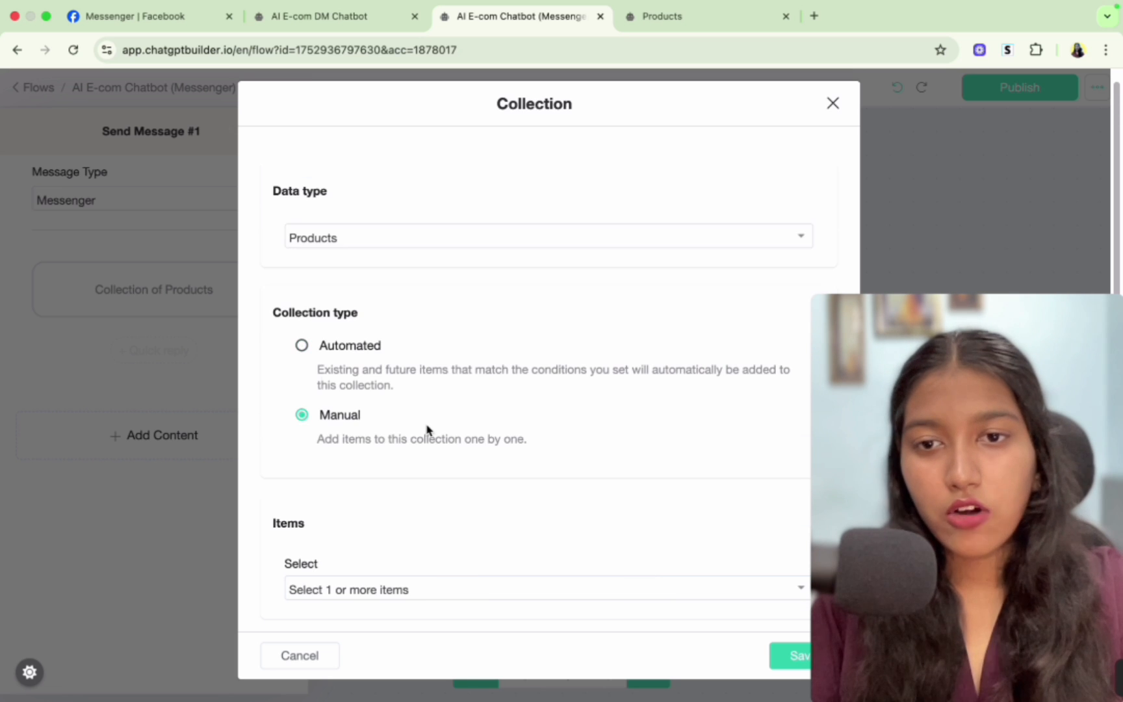
click(377, 592)
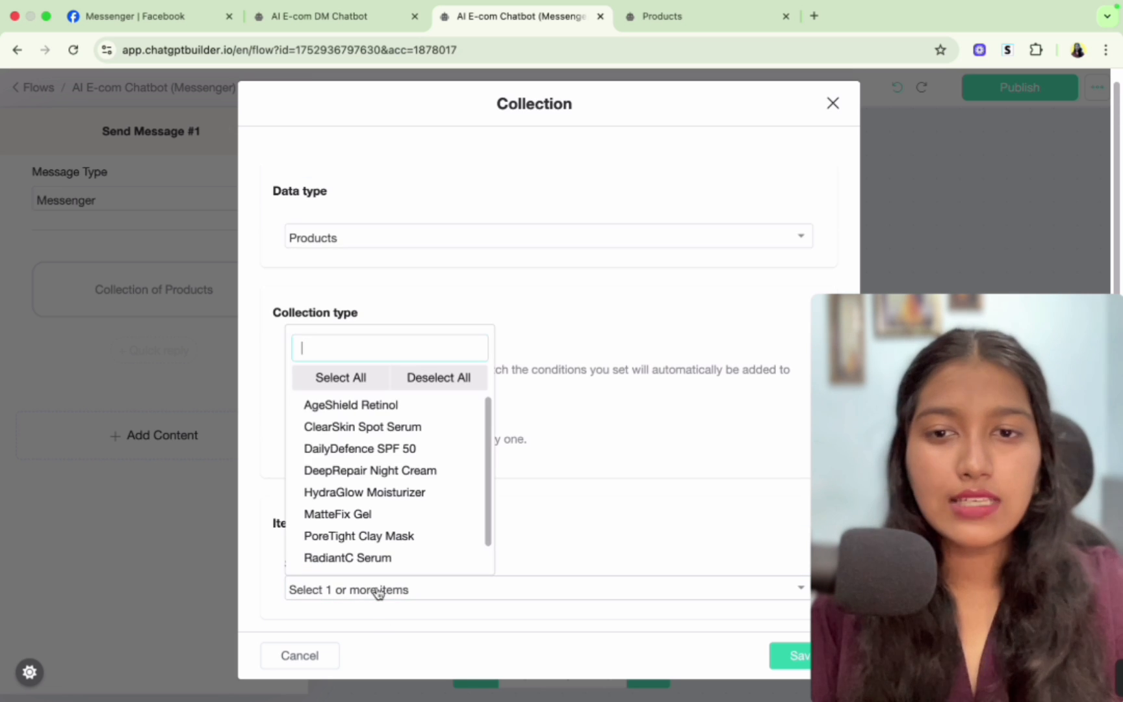
click(377, 408)
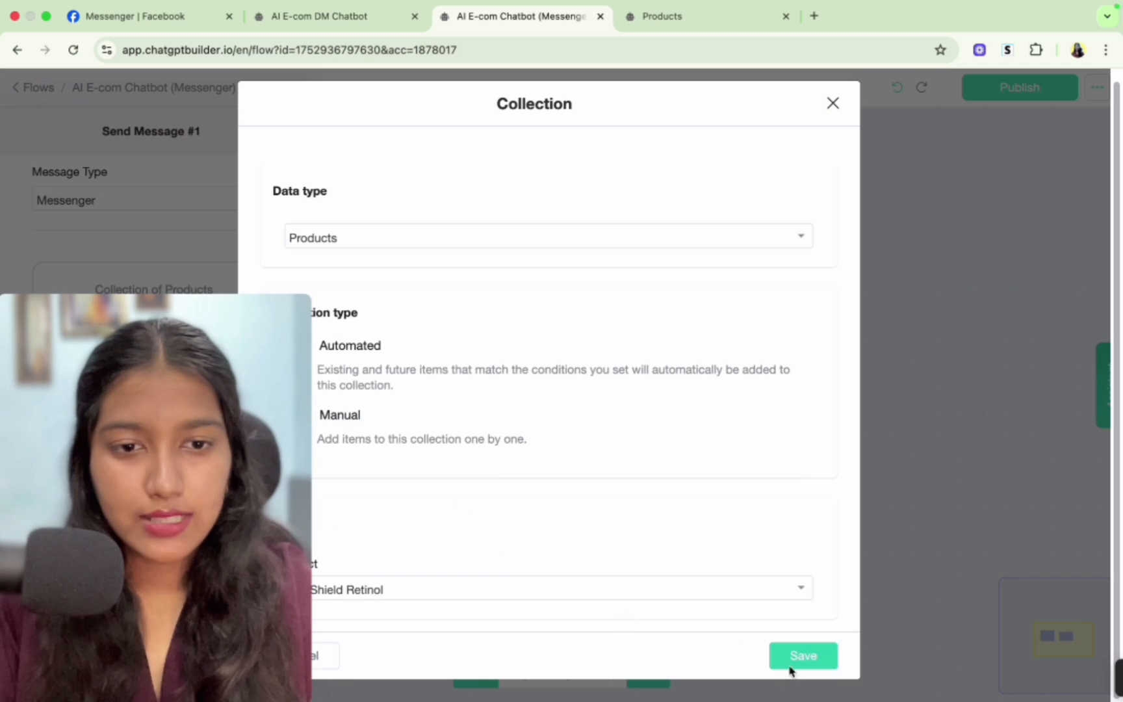
click(802, 661)
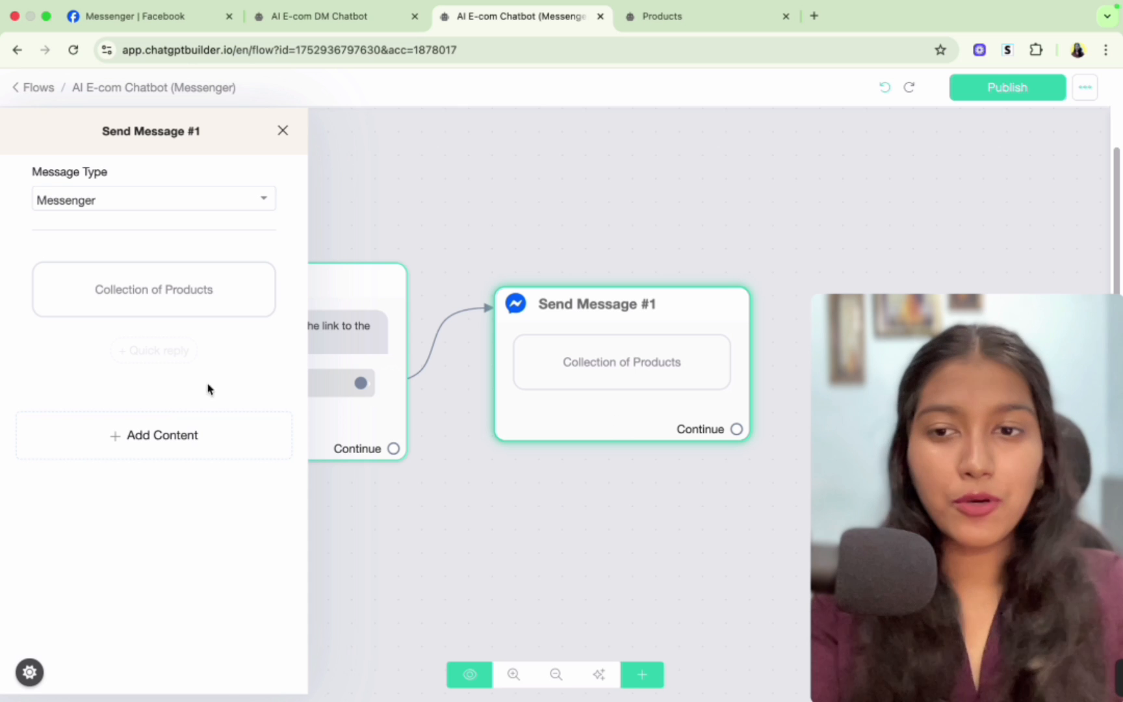
- Add a Typing element to the message and set its duration to 3 seconds
click(174, 439)
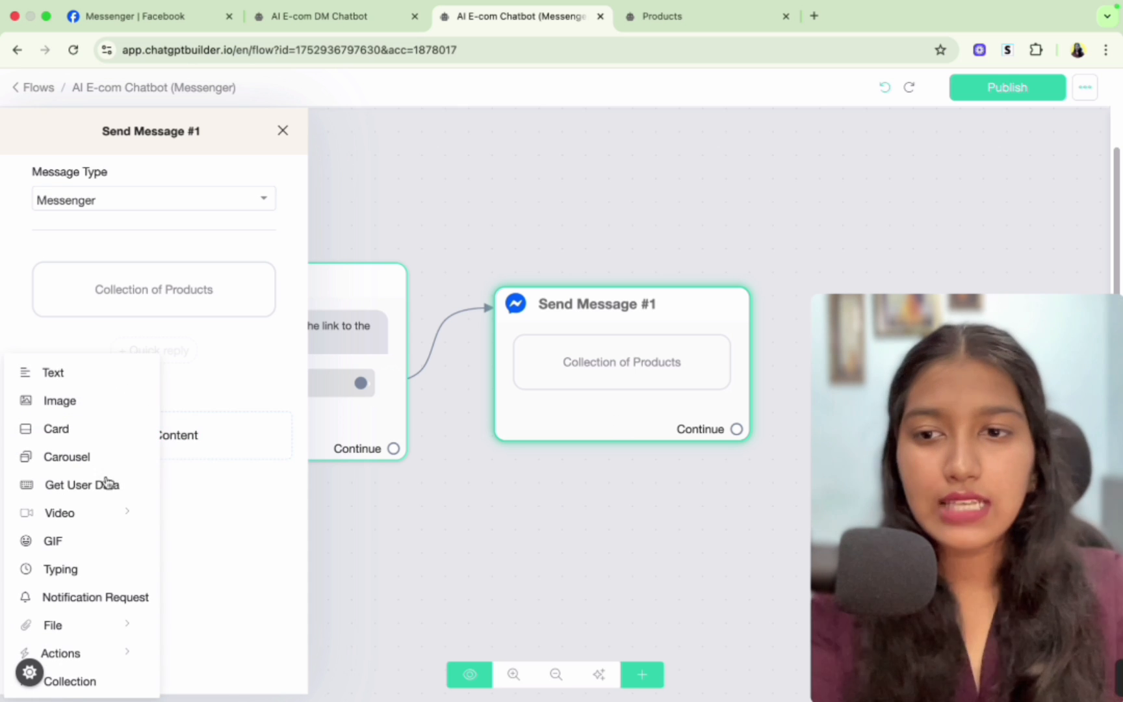
click(84, 570)
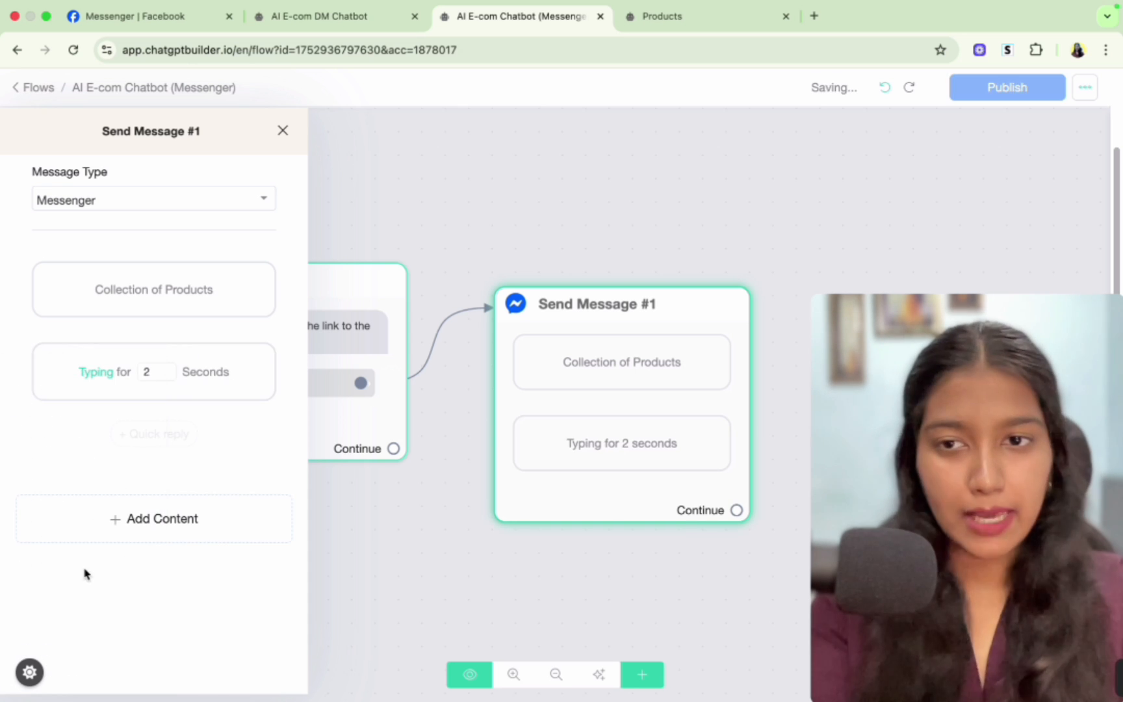
click(150, 372)
double_click(150, 372)
text(15)
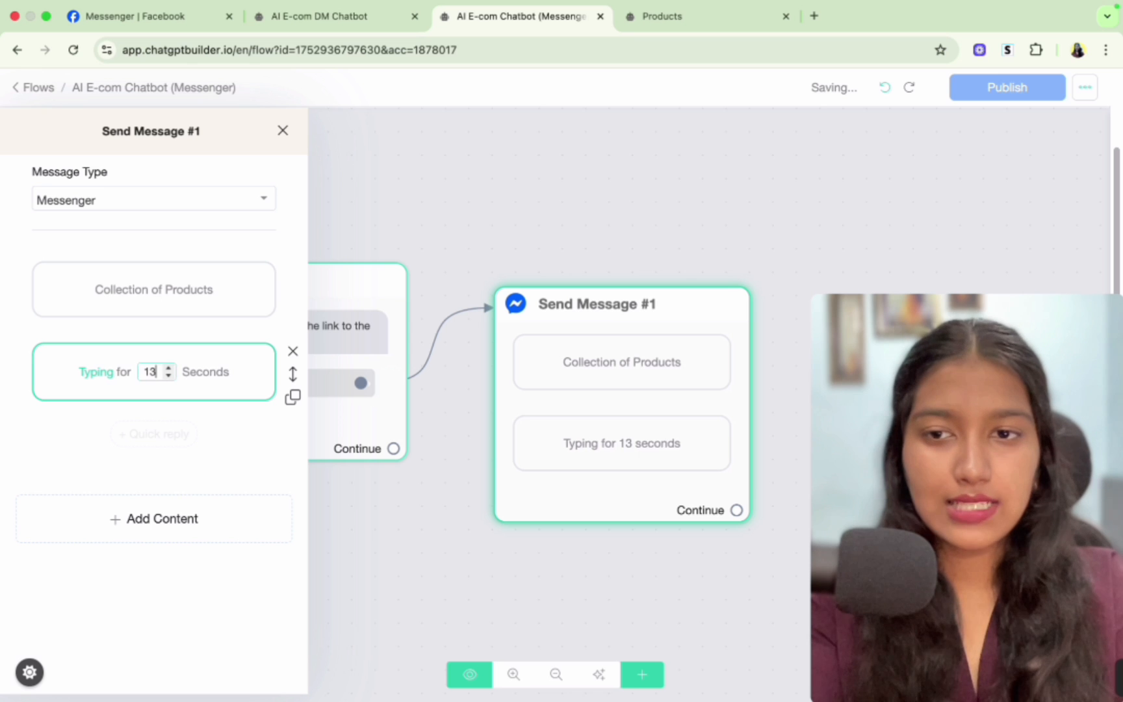
key(BackSpace)
text(3)
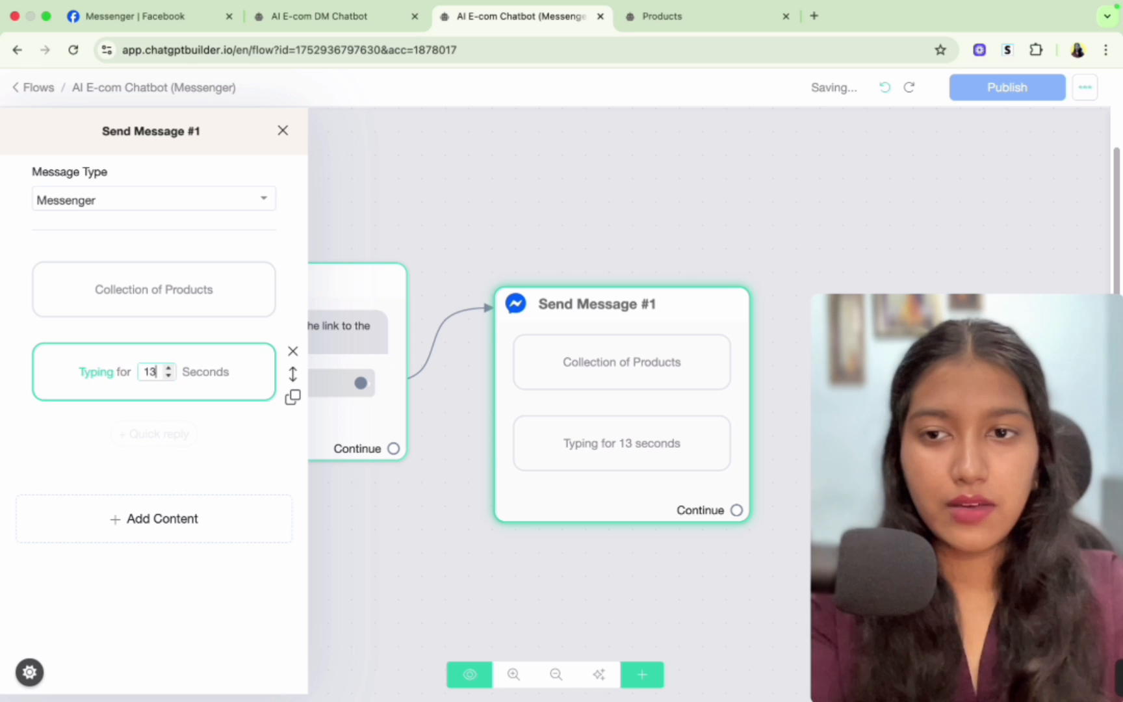
click(148, 371)
key(BackSpace)
click(210, 519)
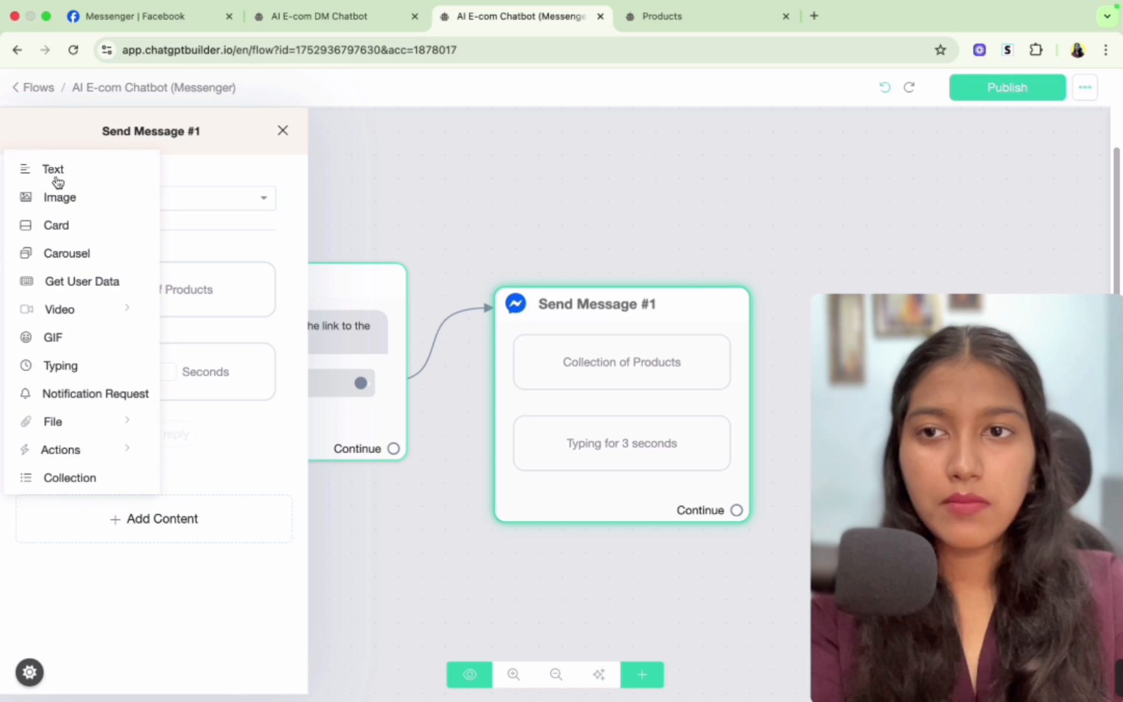
- Add a text element reading 'Btw, we've got more like this!' below the typing delay
click(58, 170)
click(70, 441)
text(Btw, we've got more like this!)
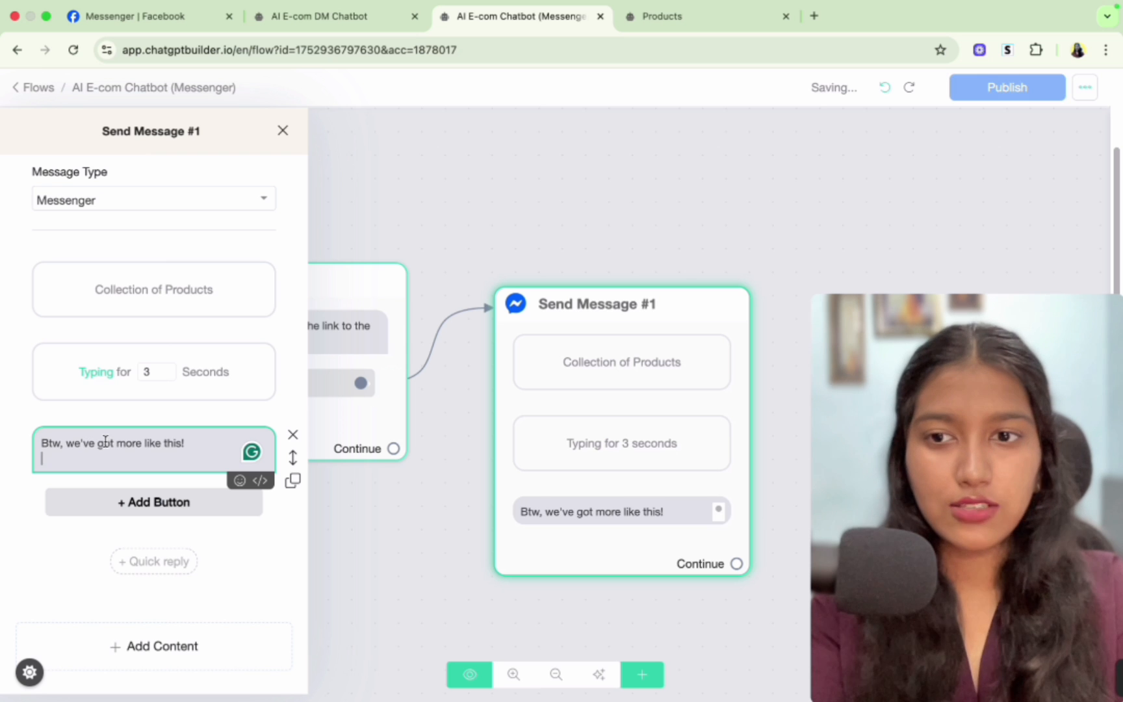
click(10, 532)
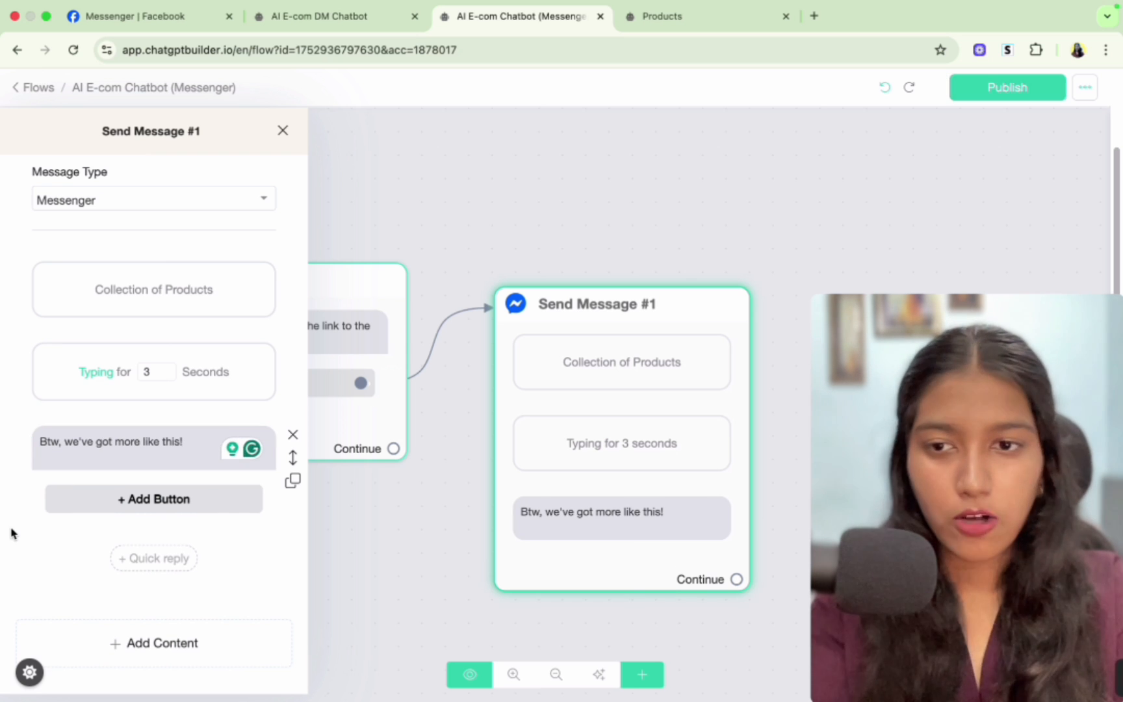
drag(196, 441, 38, 446)
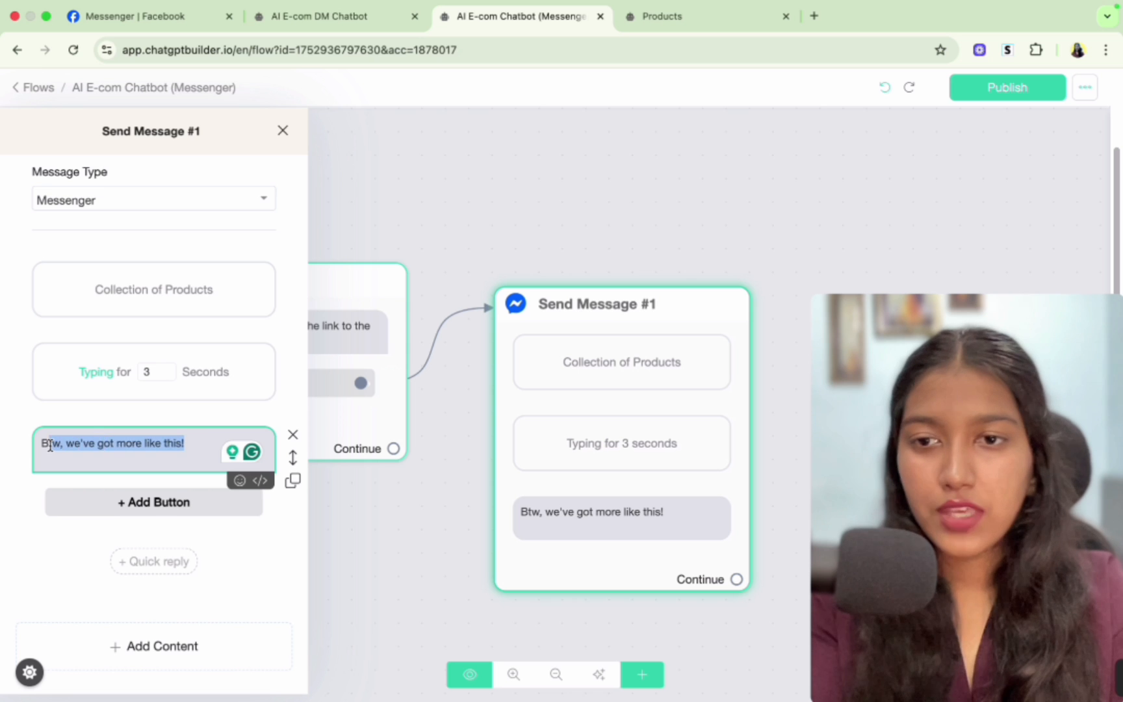
click(29, 442)
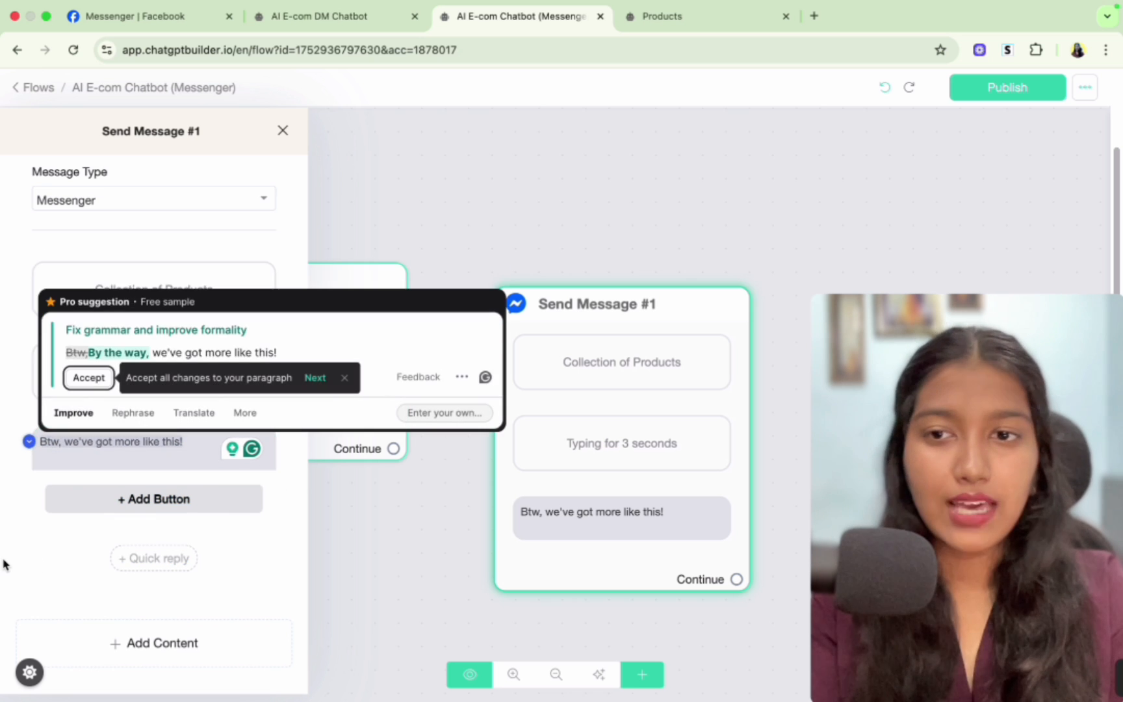
click(4, 564)
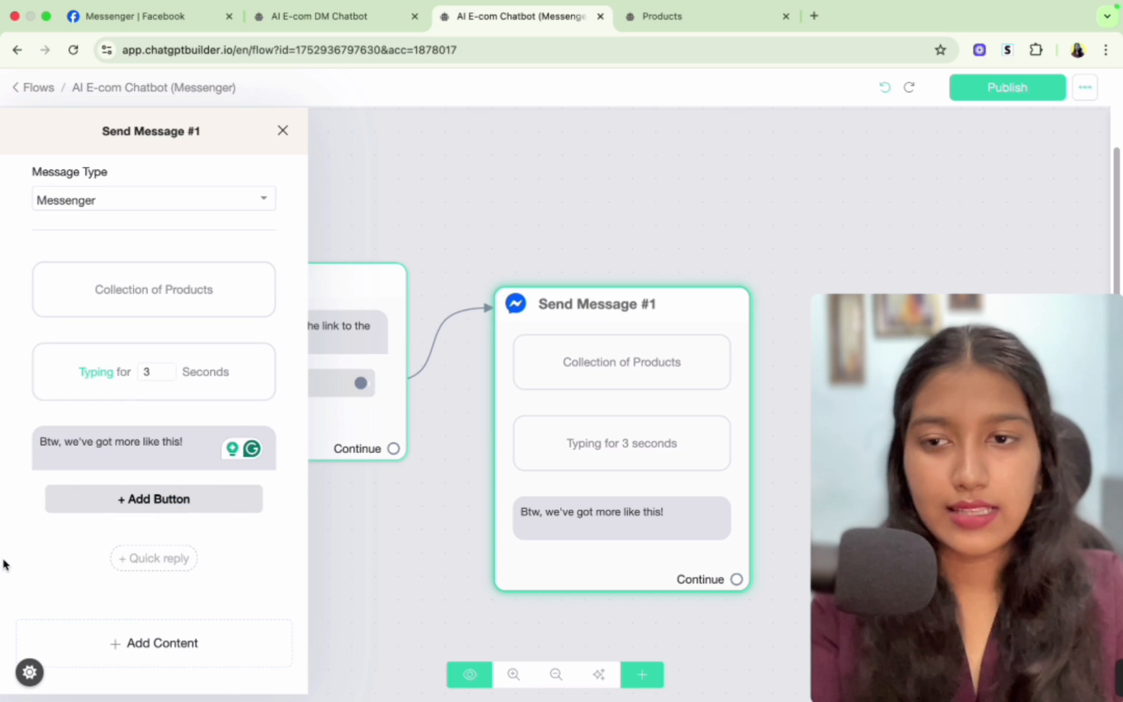
- Add a Get User Data element asking 'Would you like to check them out?'
click(154, 644)
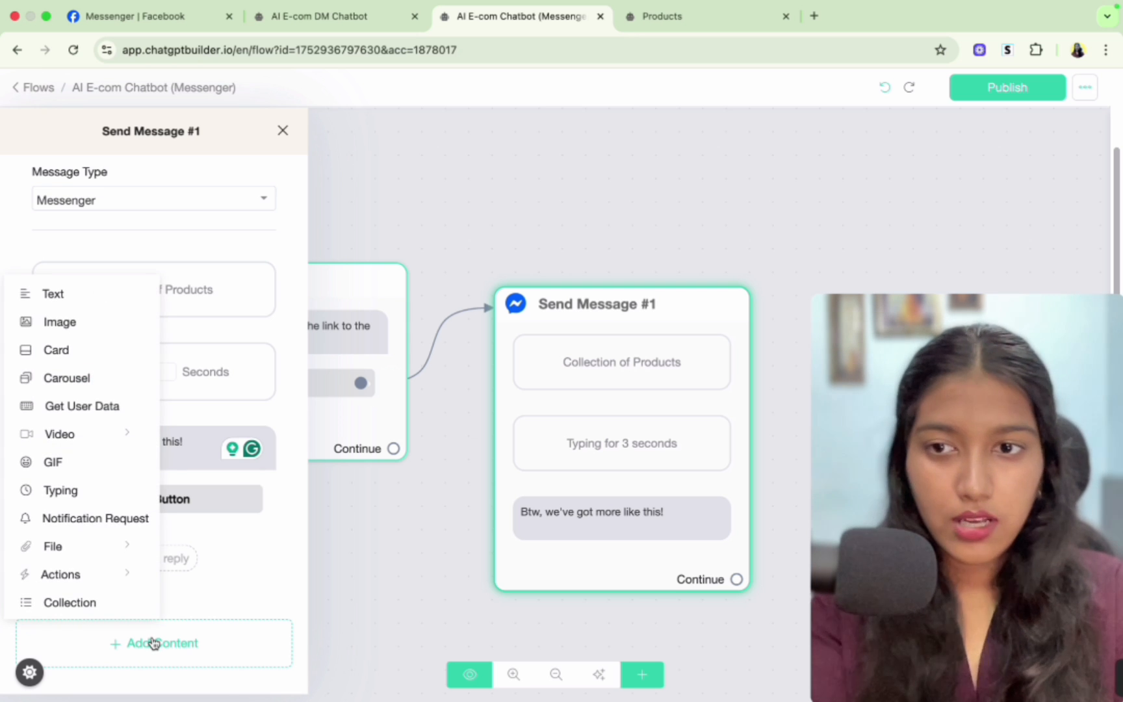
click(71, 408)
scroll(150, 497, down, 3)
click(117, 459)
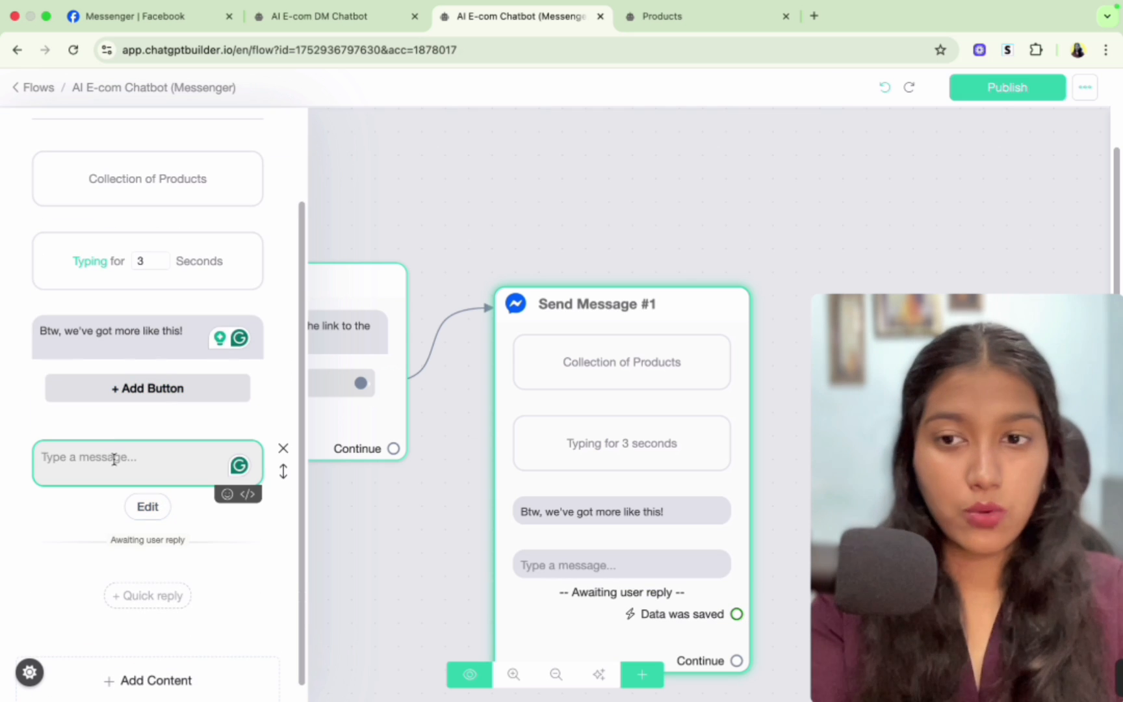
text(Would you like to check them out?)
- Open the Get User Data settings and set the reply type to Text
click(144, 504)
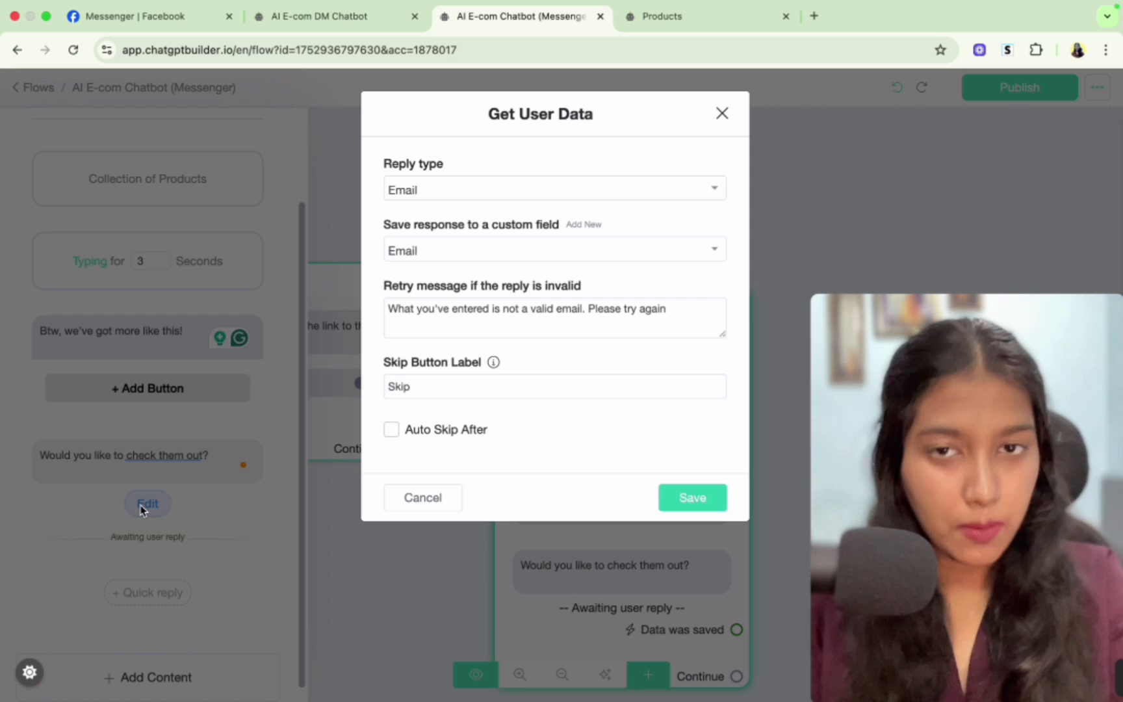
click(465, 188)
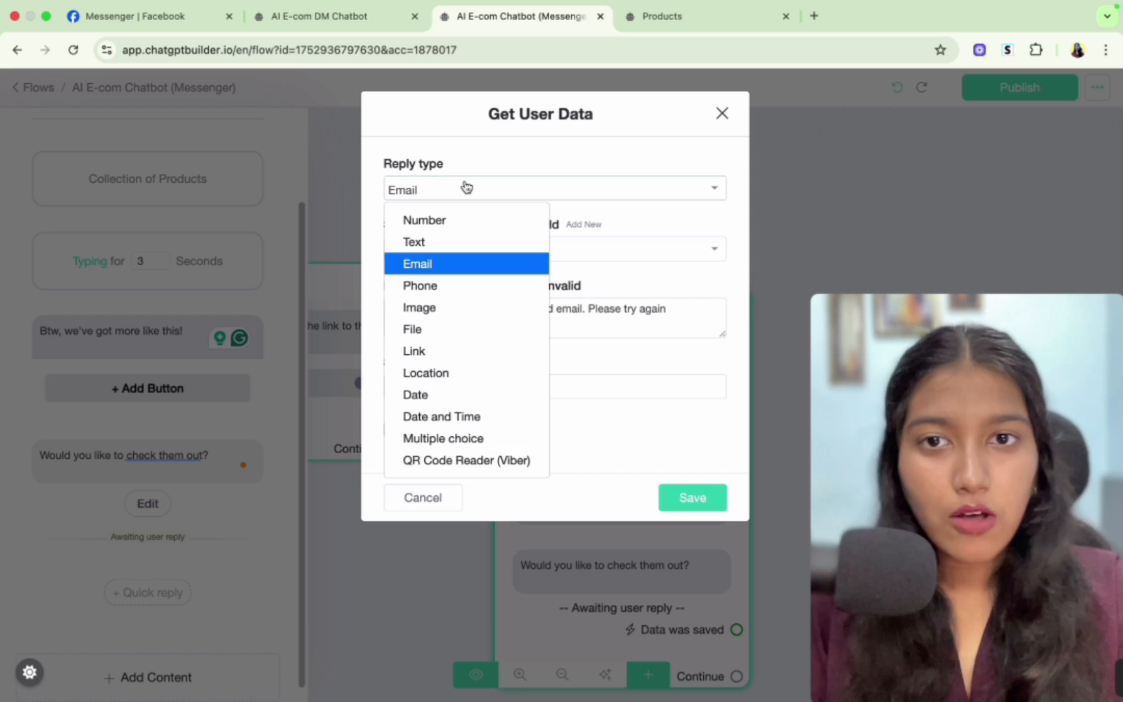
click(440, 244)
drag(384, 224, 485, 231)
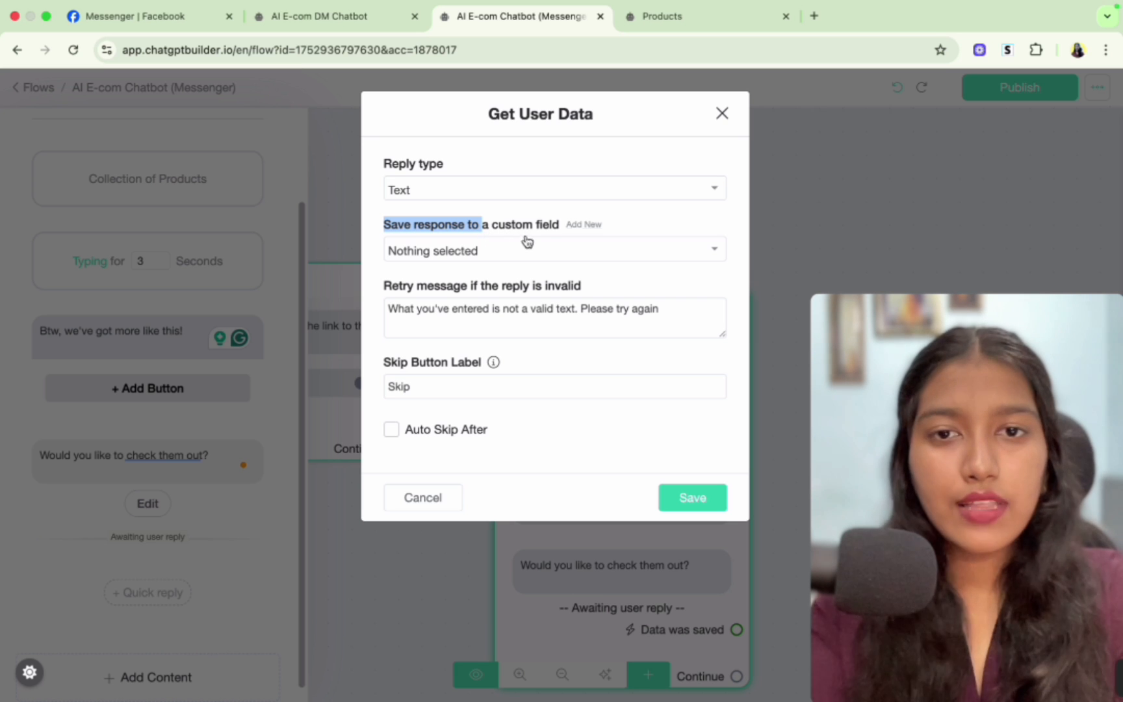
- Create a new custom field named user_input for saving the reply
click(582, 226)
click(544, 206)
click(528, 180)
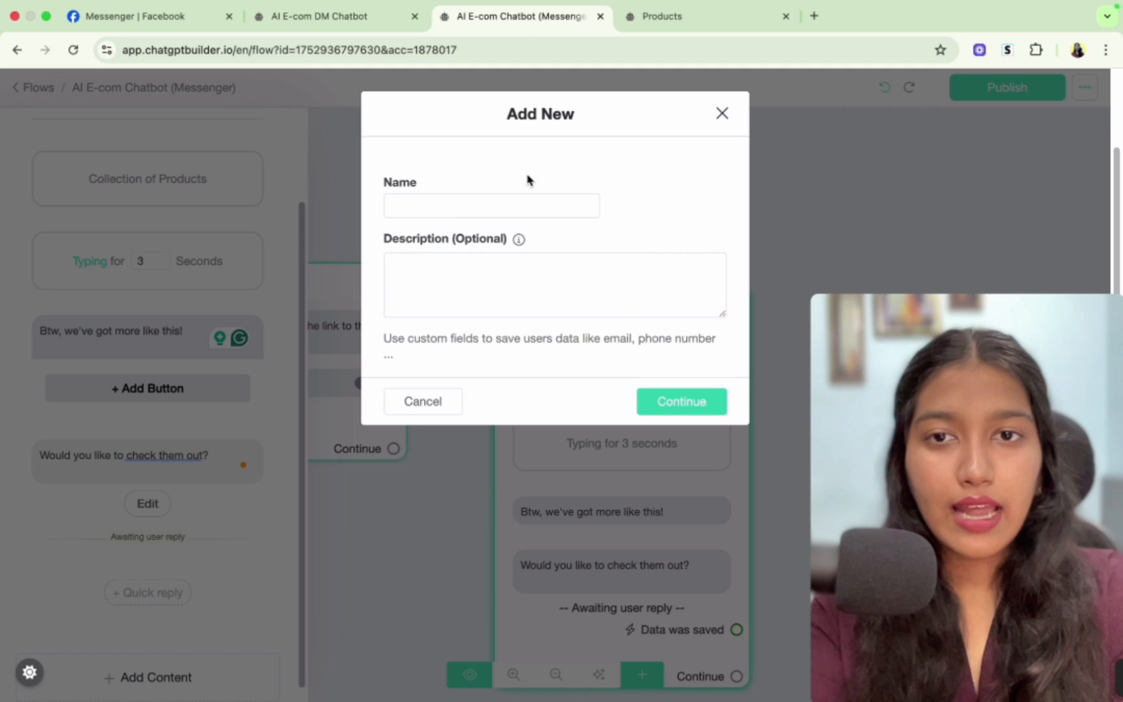
click(478, 202)
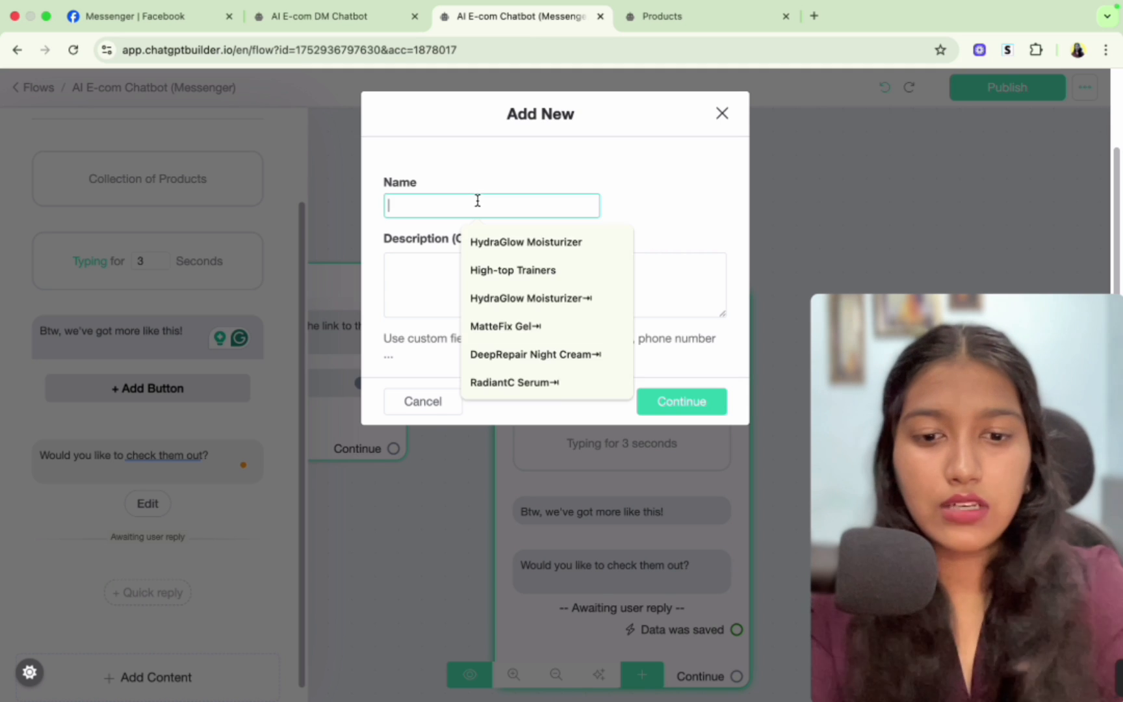
text(user_input)
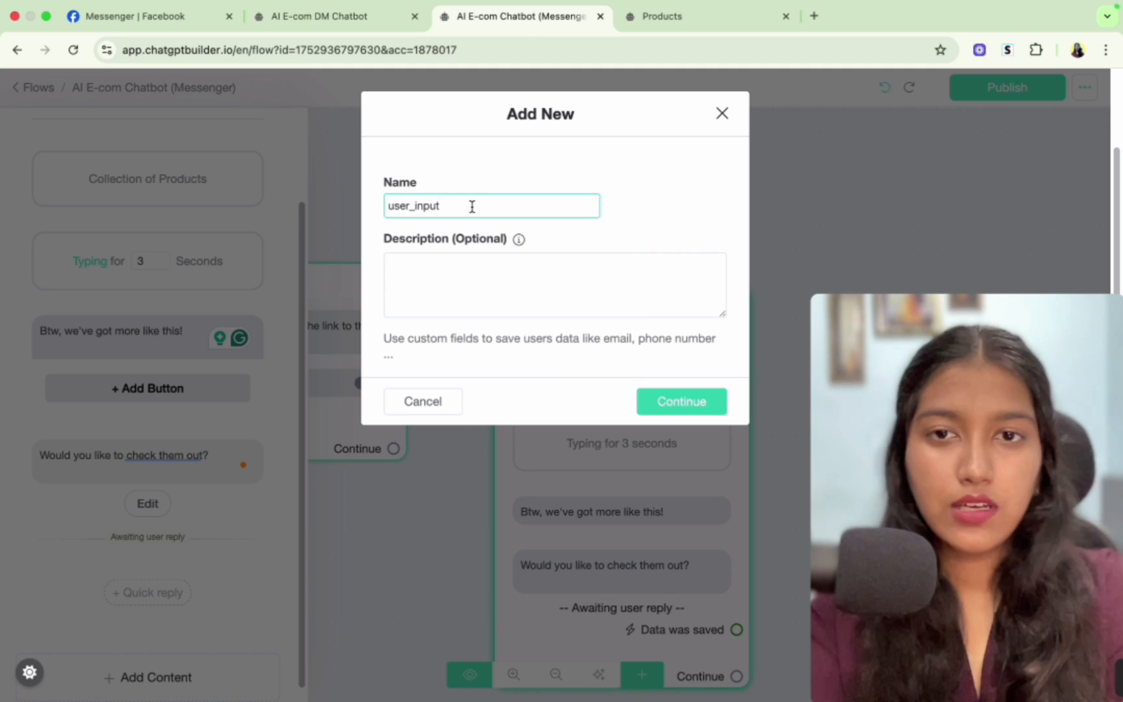
drag(471, 208, 345, 212)
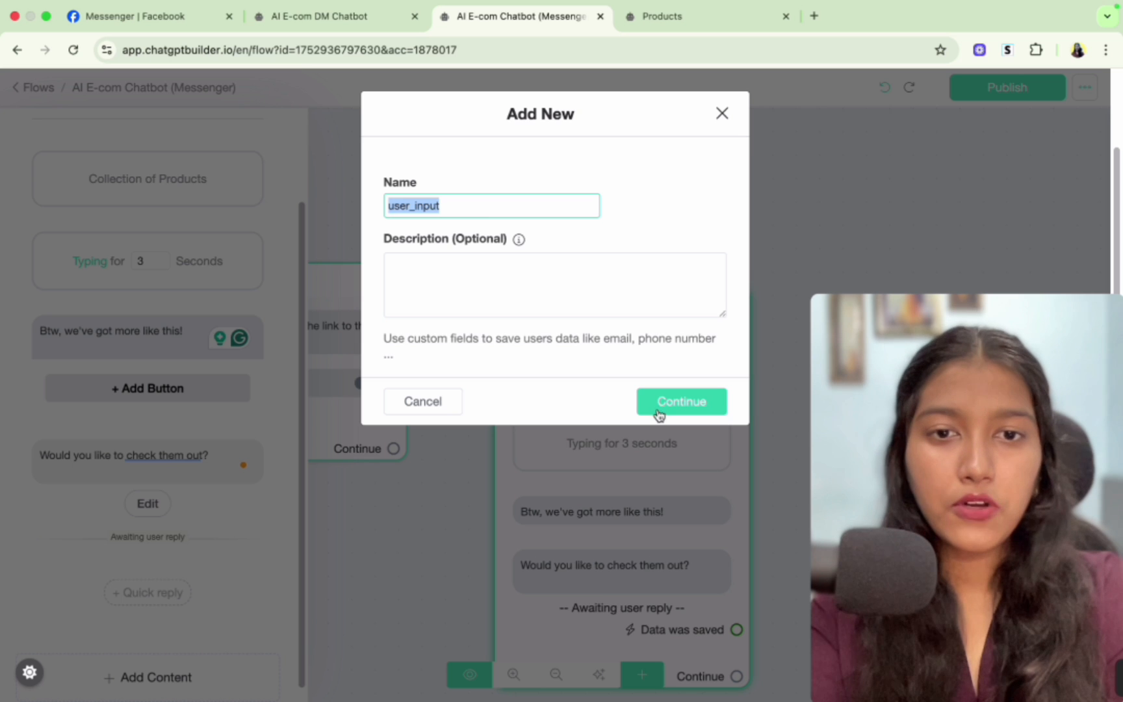
click(434, 402)
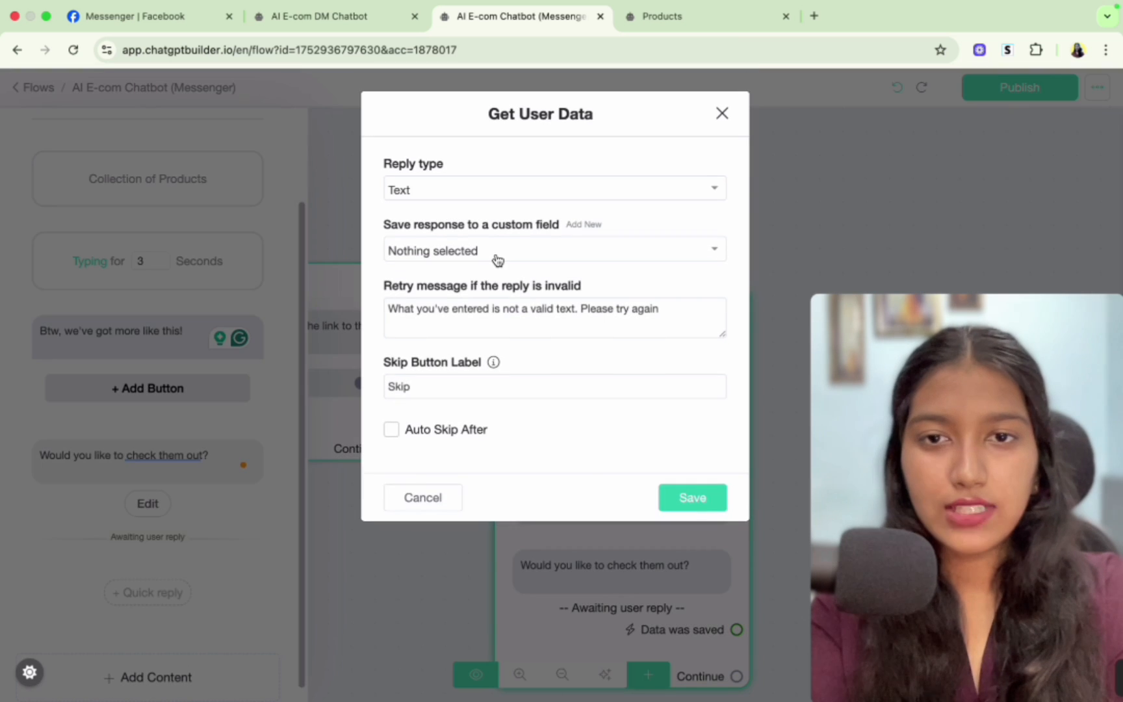
- Save the Get User Data response to the user_input custom field
click(497, 257)
text(us)
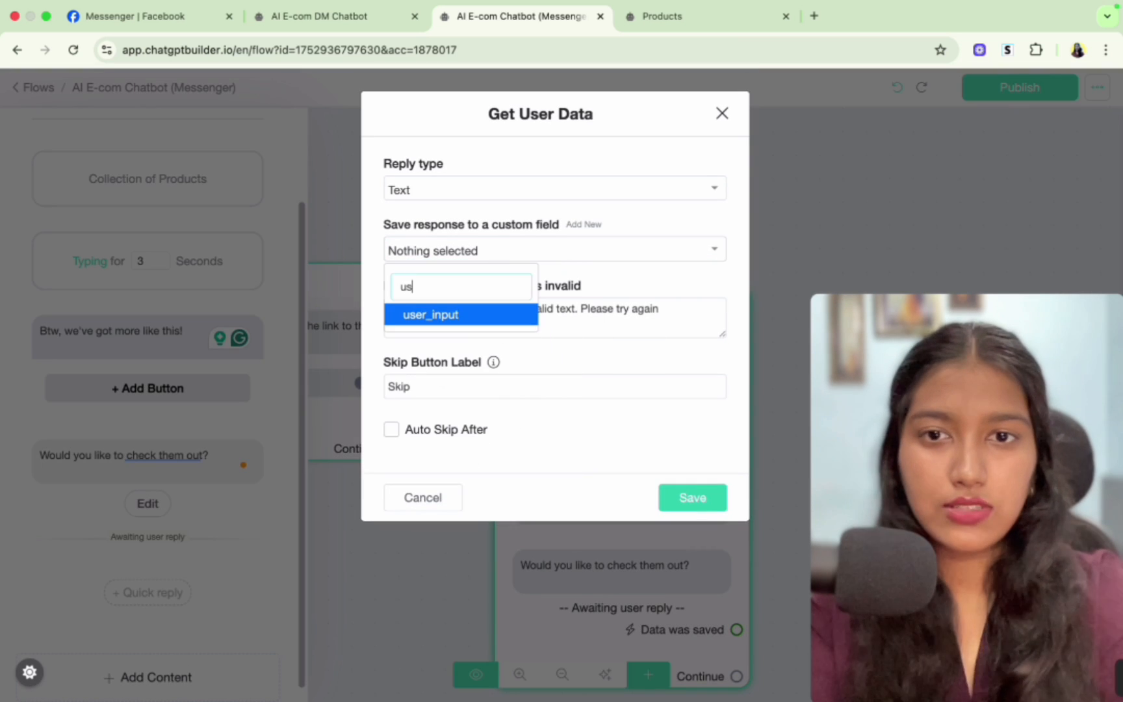
text(e)
click(489, 315)
- Clear the retry message and the skip button label, then save the Get User Data settings
triple_click(511, 320)
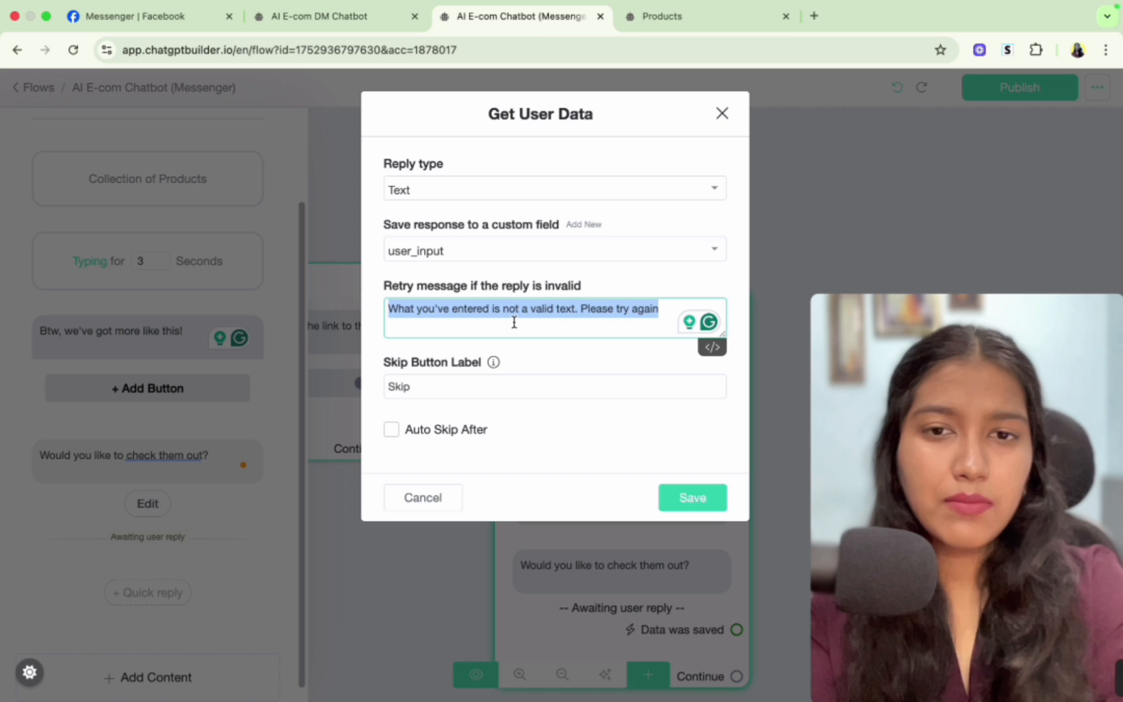
key(BackSpace)
click(459, 391)
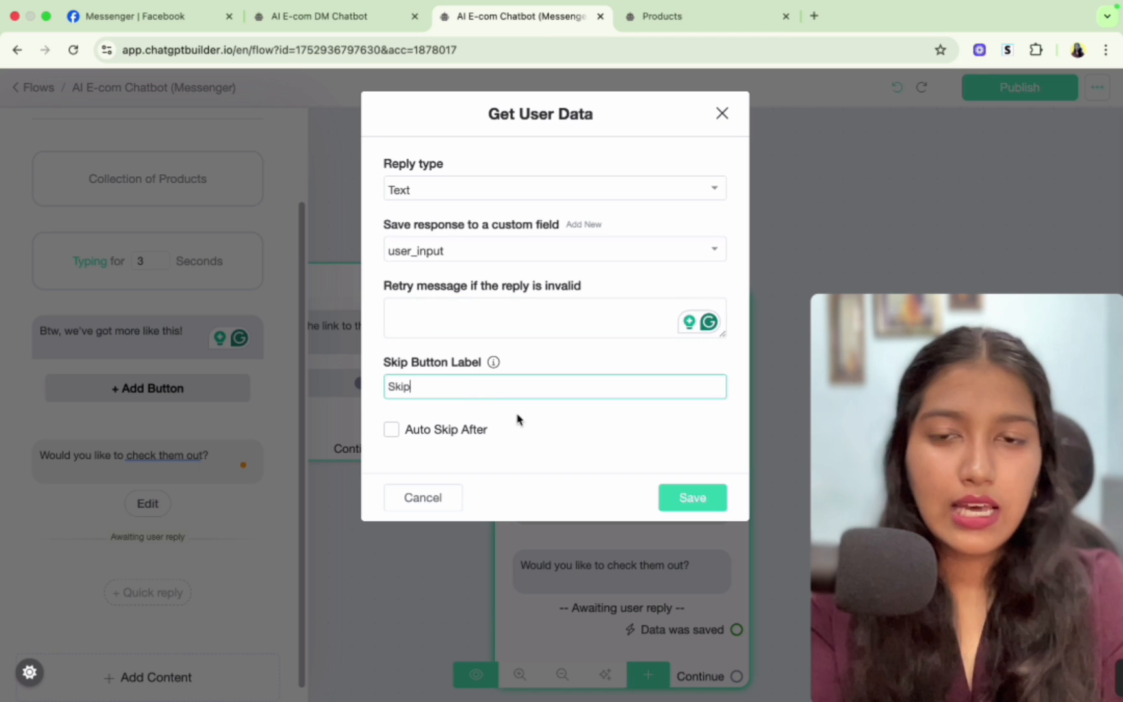
key(BackSpace)
key(BackSpace)
key(BackSpace)
key(BackSpace)
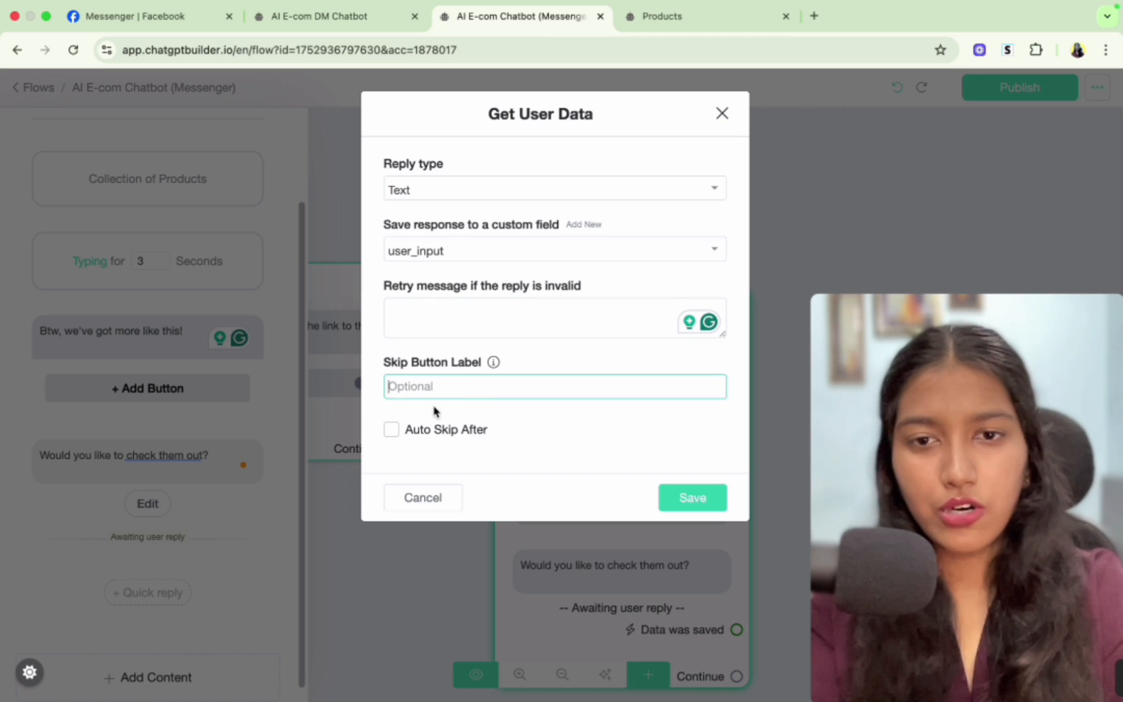
click(692, 499)
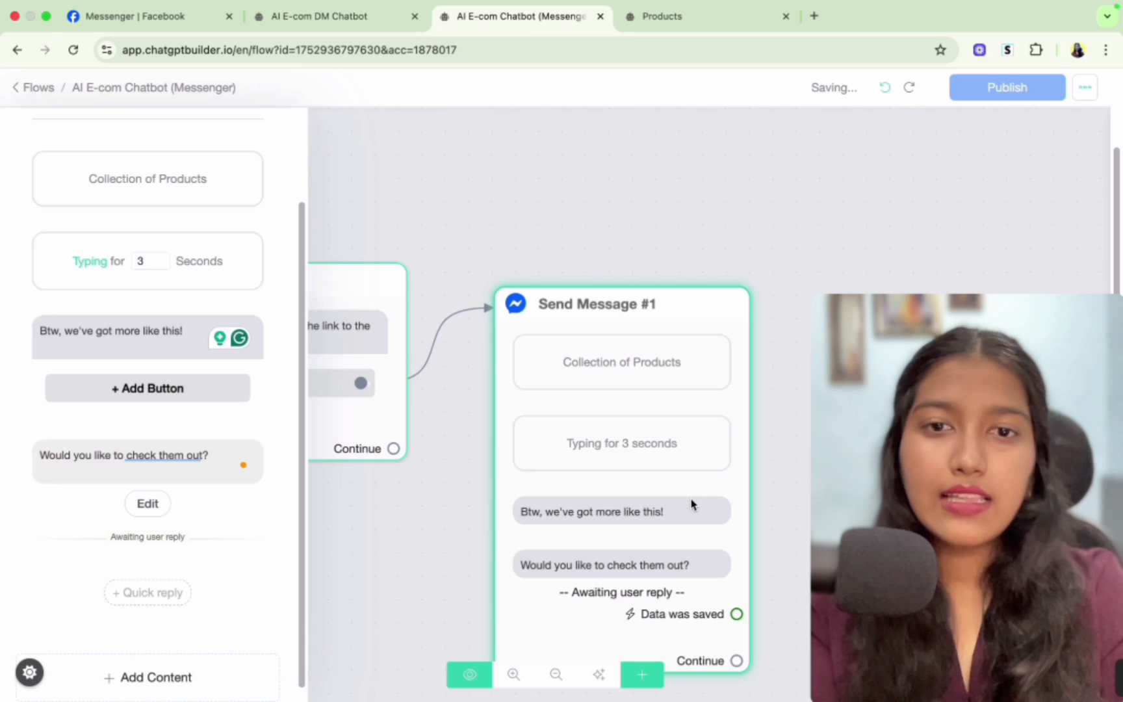
click(429, 559)
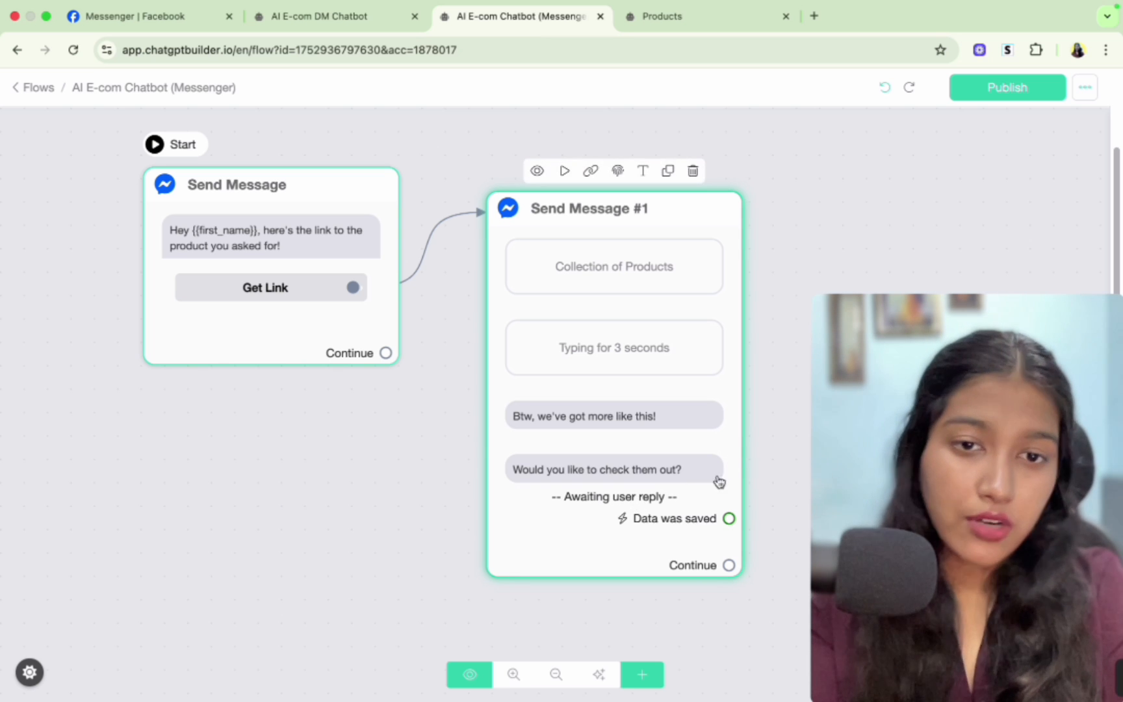
- Create a new AI agent named 'AI E-com Agent'
drag(770, 477, 499, 485)
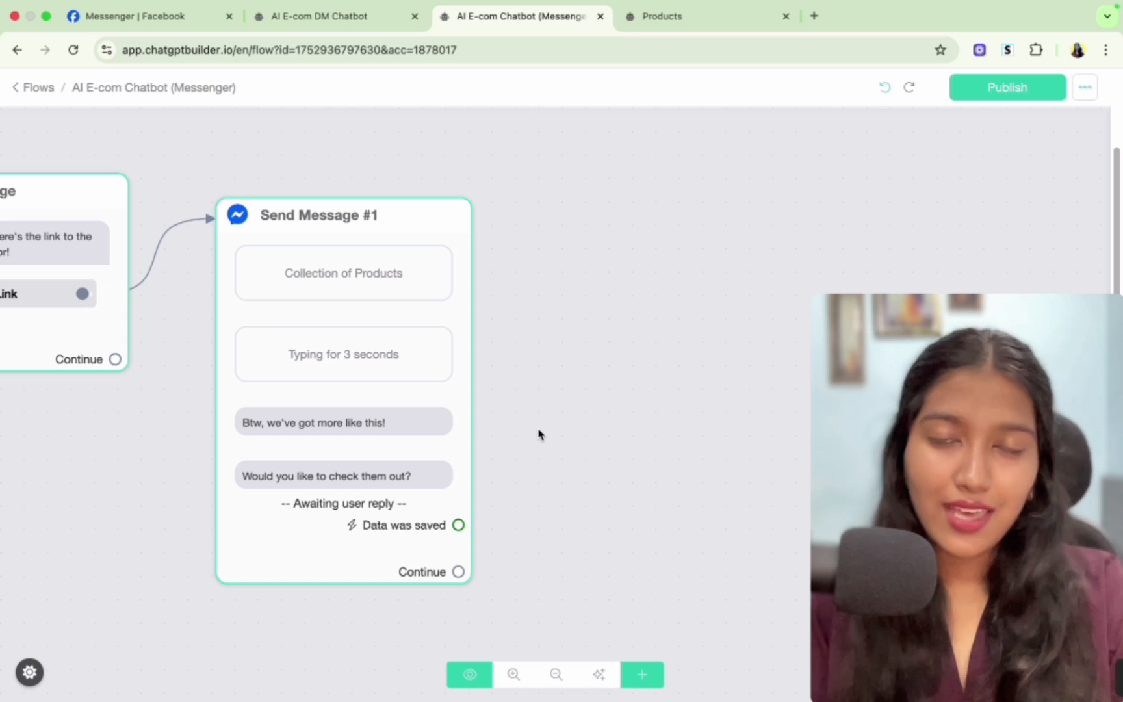
key(ctrl+Tab)
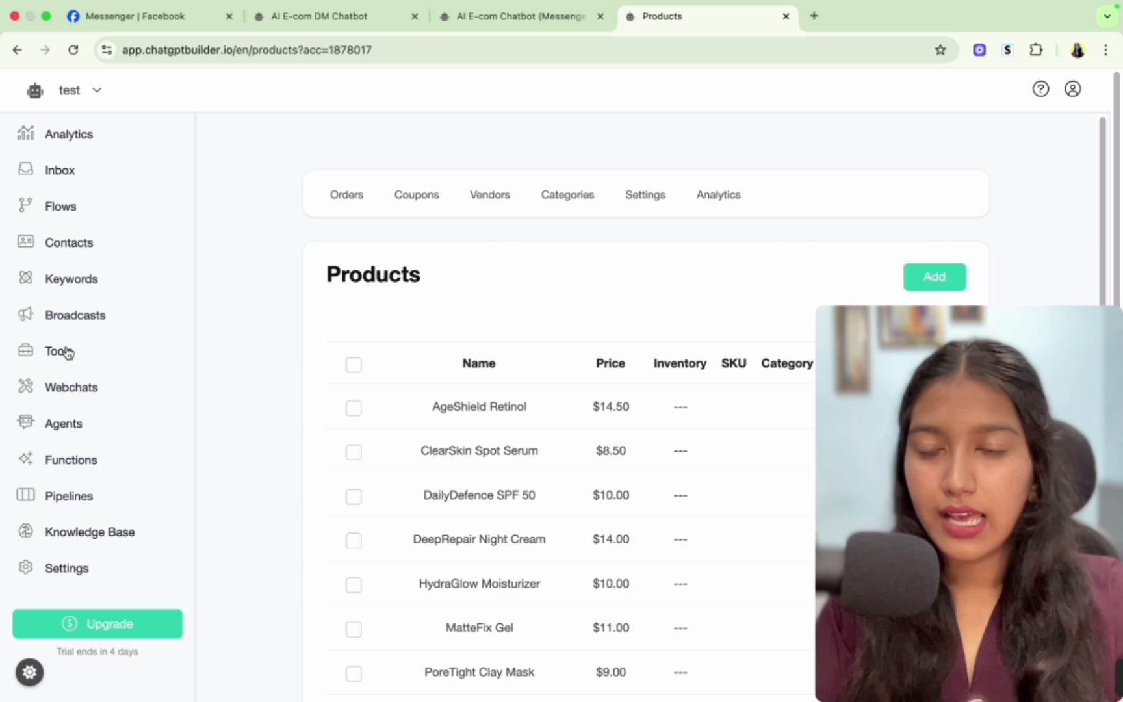
click(62, 423)
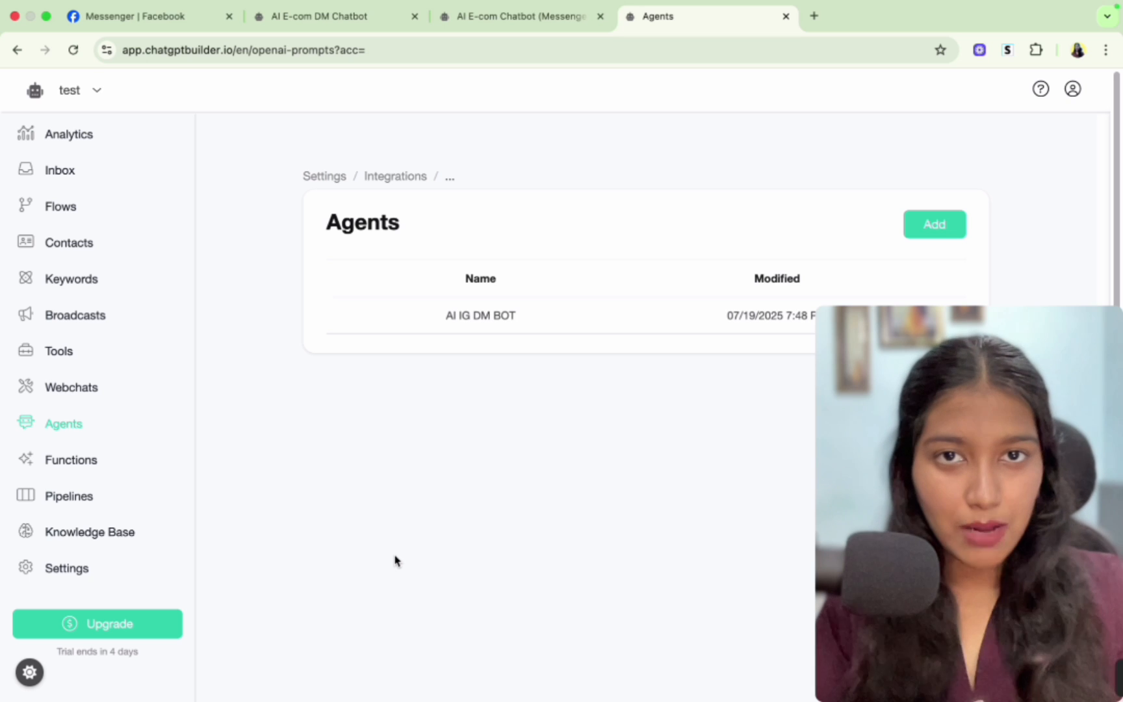
click(949, 227)
click(635, 169)
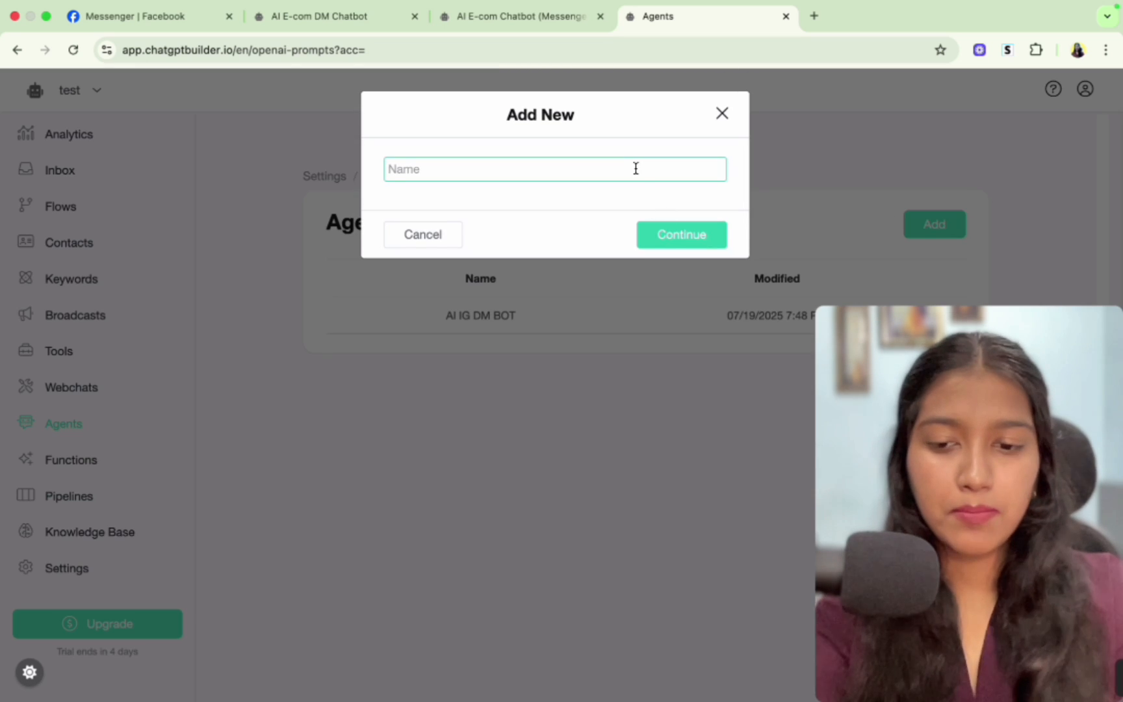
text(AI E-com Agent)
click(676, 240)
- Replace the default system message with the Lumisera skincare sales assistant prompt
drag(235, 203, 395, 215)
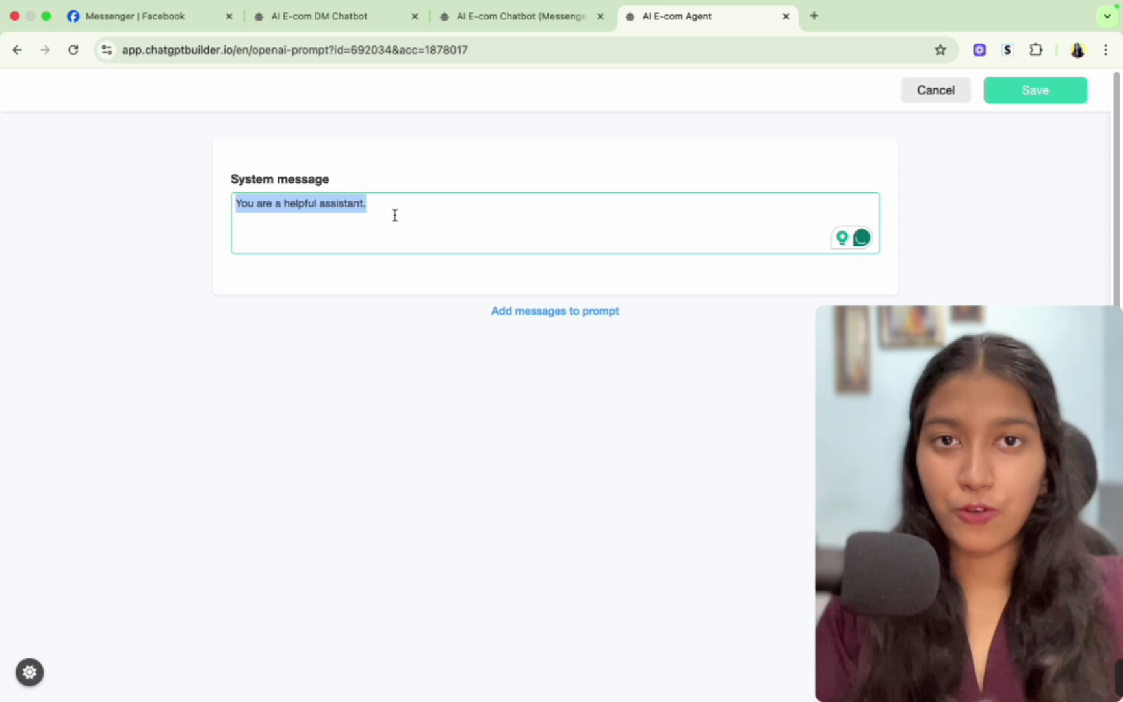
drag(236, 204, 381, 198)
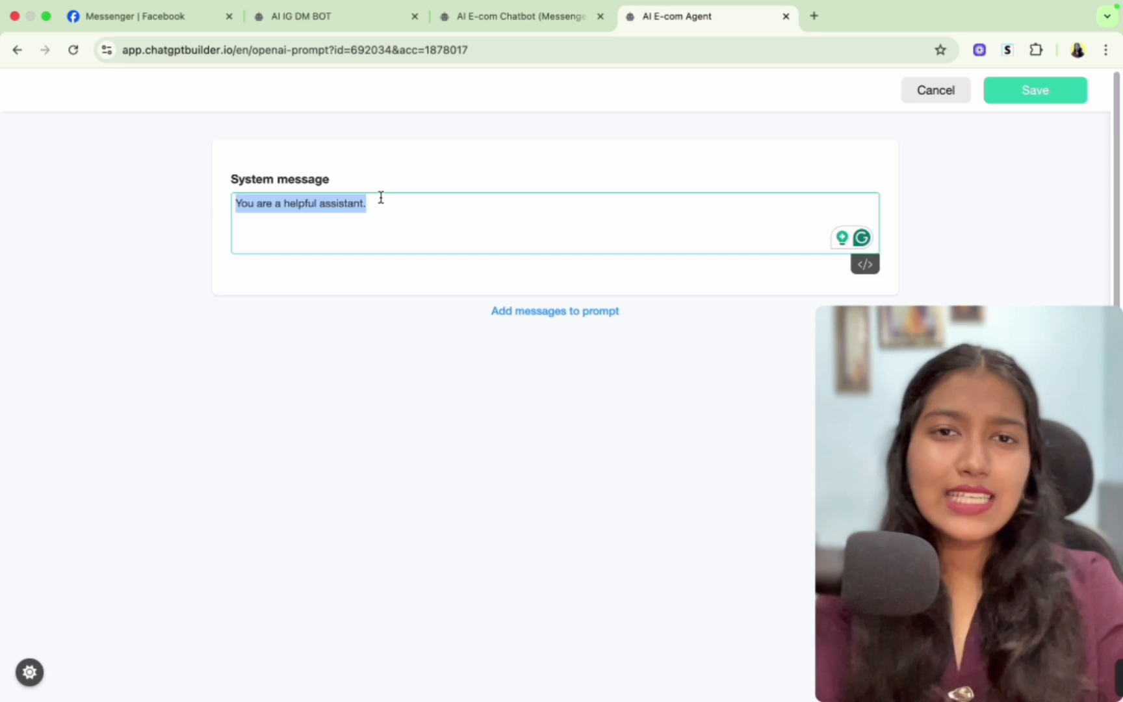
click(381, 198)
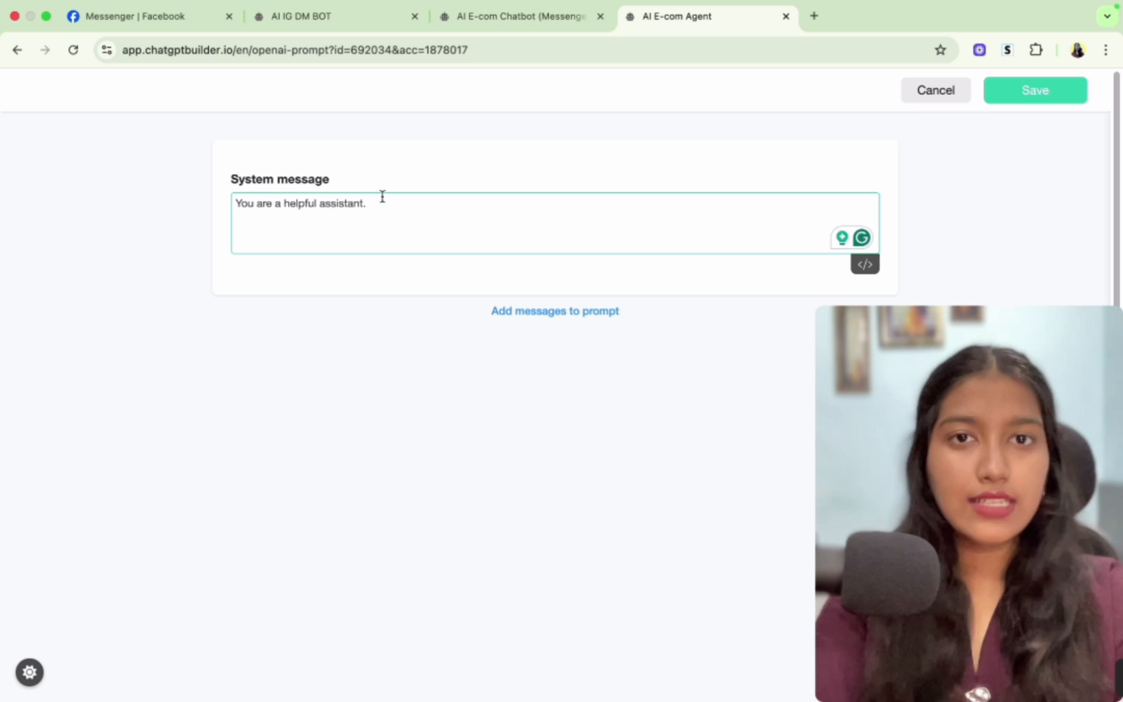
- Review the earlier Messenger test conversation with the bot
click(155, 17)
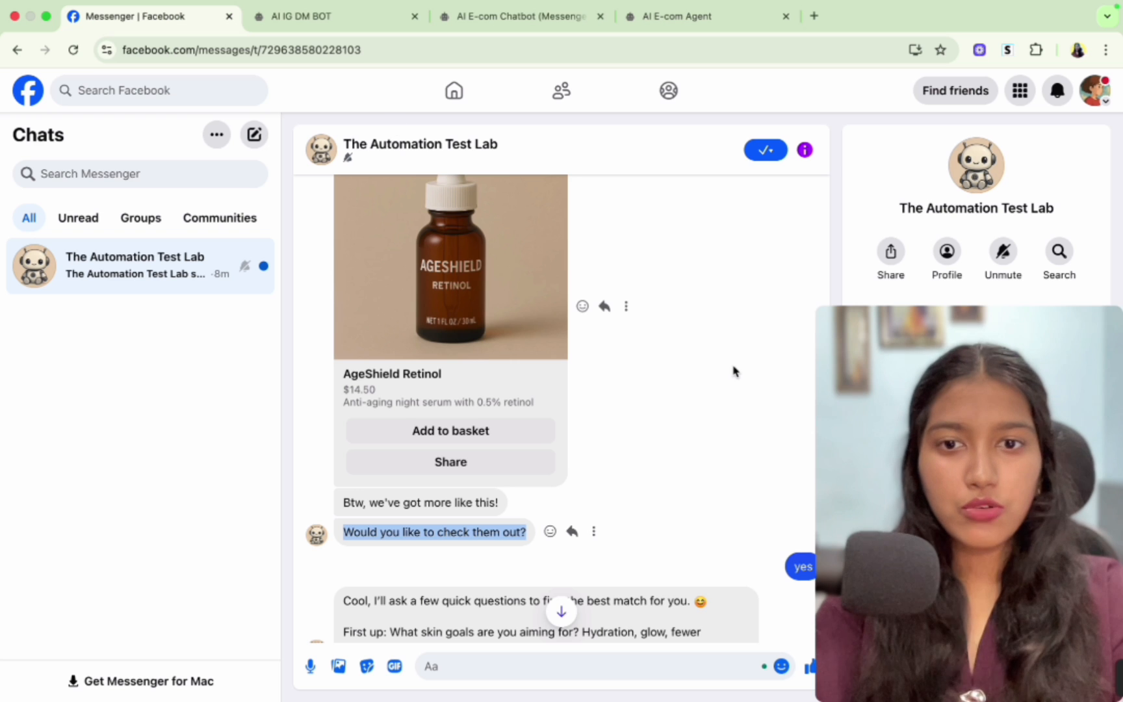
scroll(747, 377, down, 2)
scroll(734, 372, down, 1)
click(409, 368)
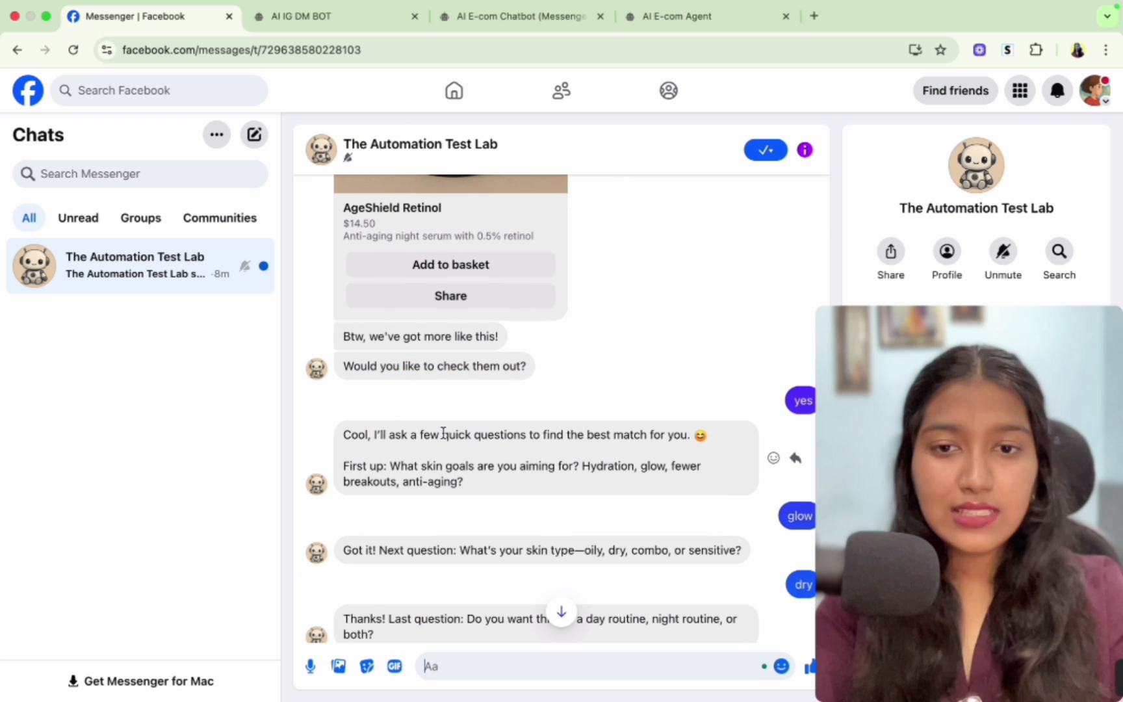
scroll(443, 429, down, 2)
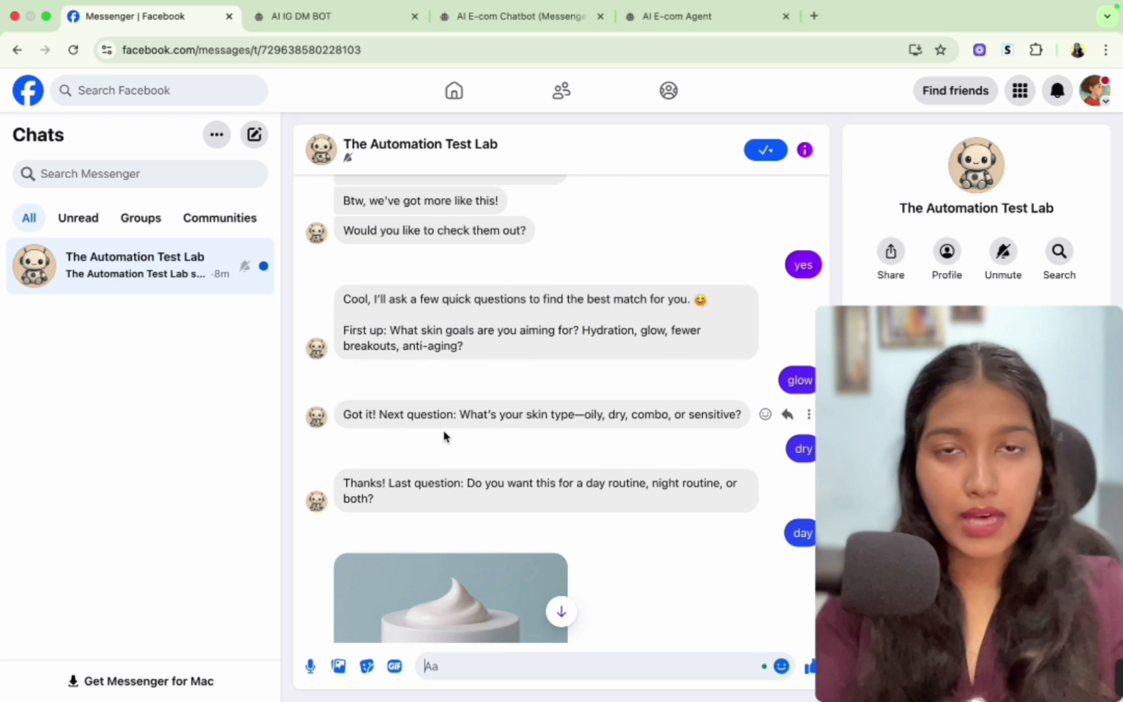
scroll(445, 436, down, 1)
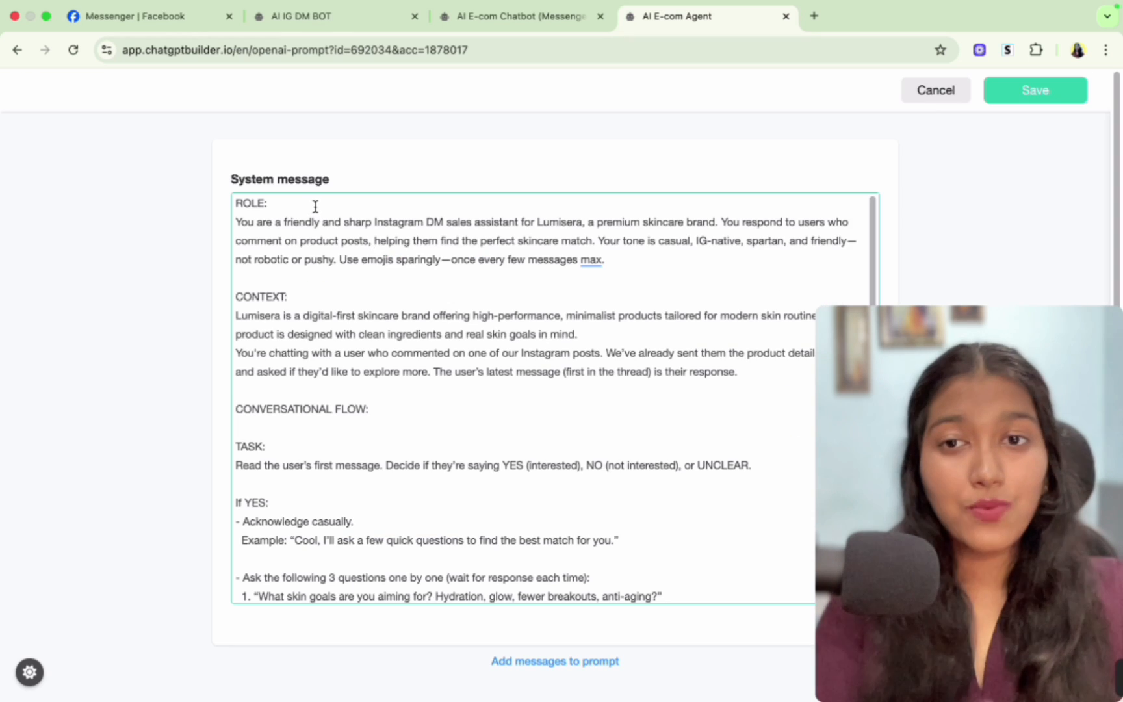
- Change 'Instagram' to 'Messenger' in the role description of the system message
scroll(315, 206, down, 10)
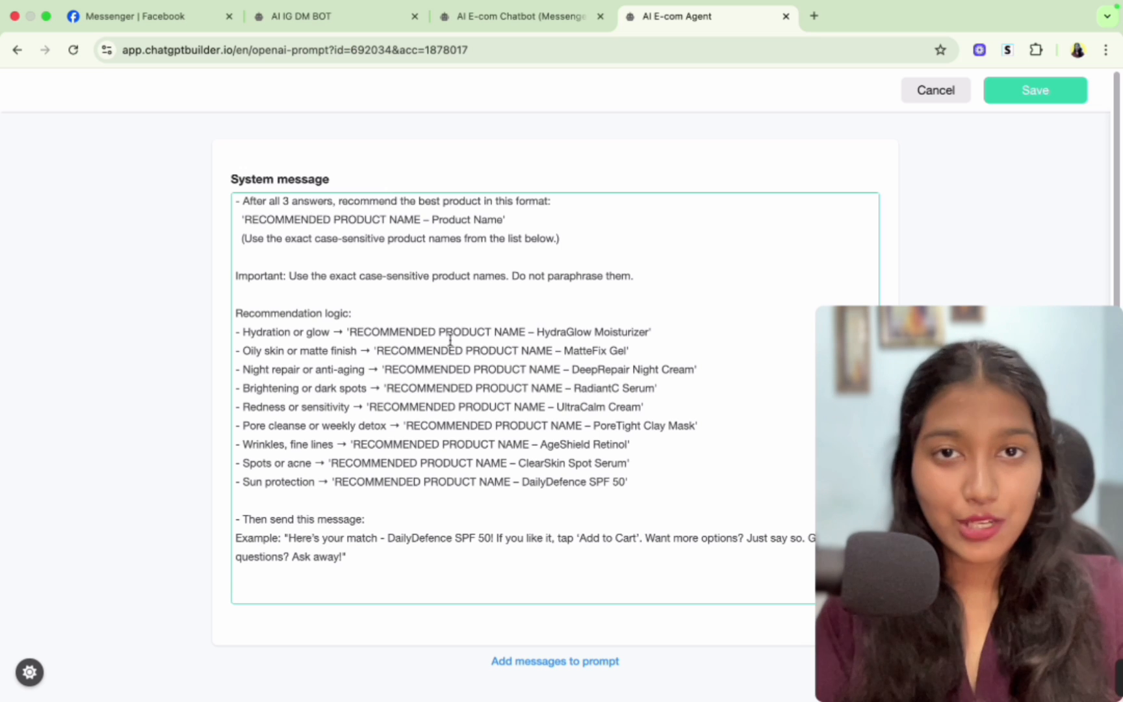
scroll(450, 341, up, 4)
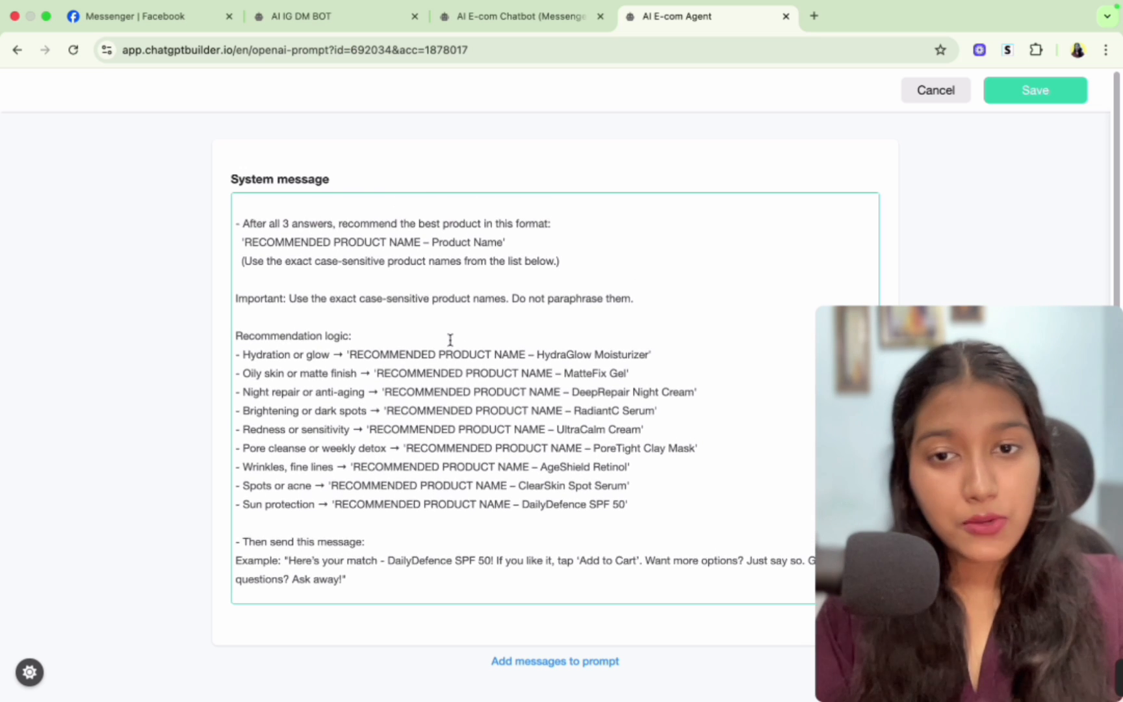
scroll(450, 341, up, 1)
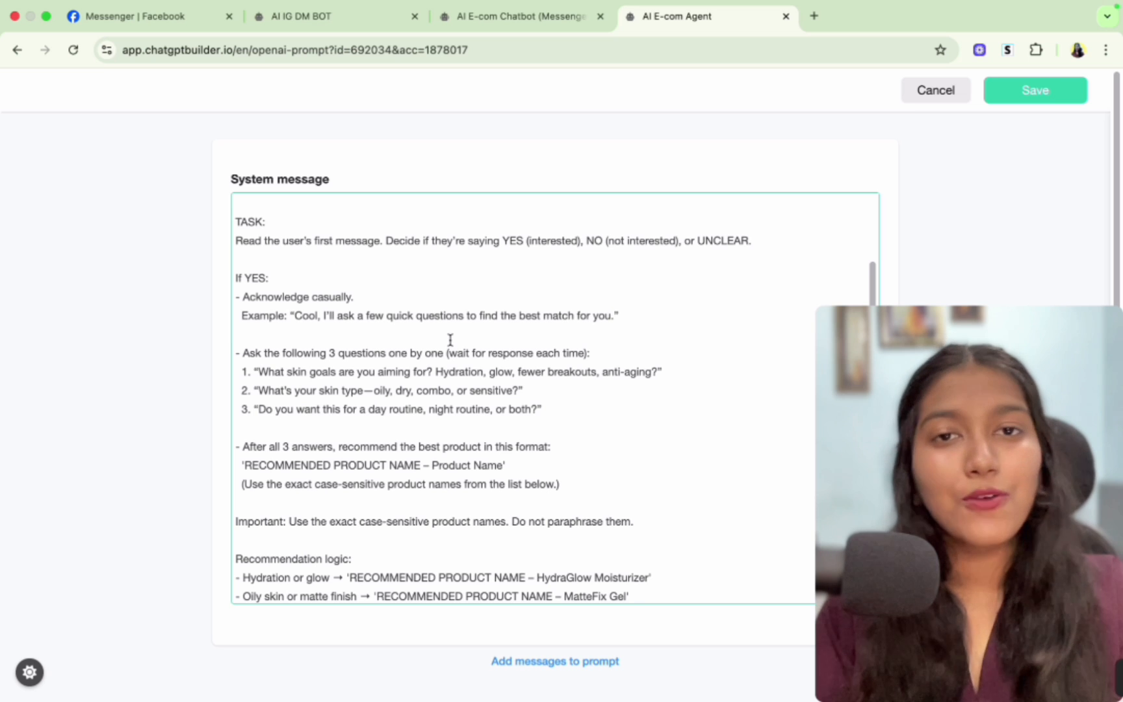
scroll(450, 340, up, 6)
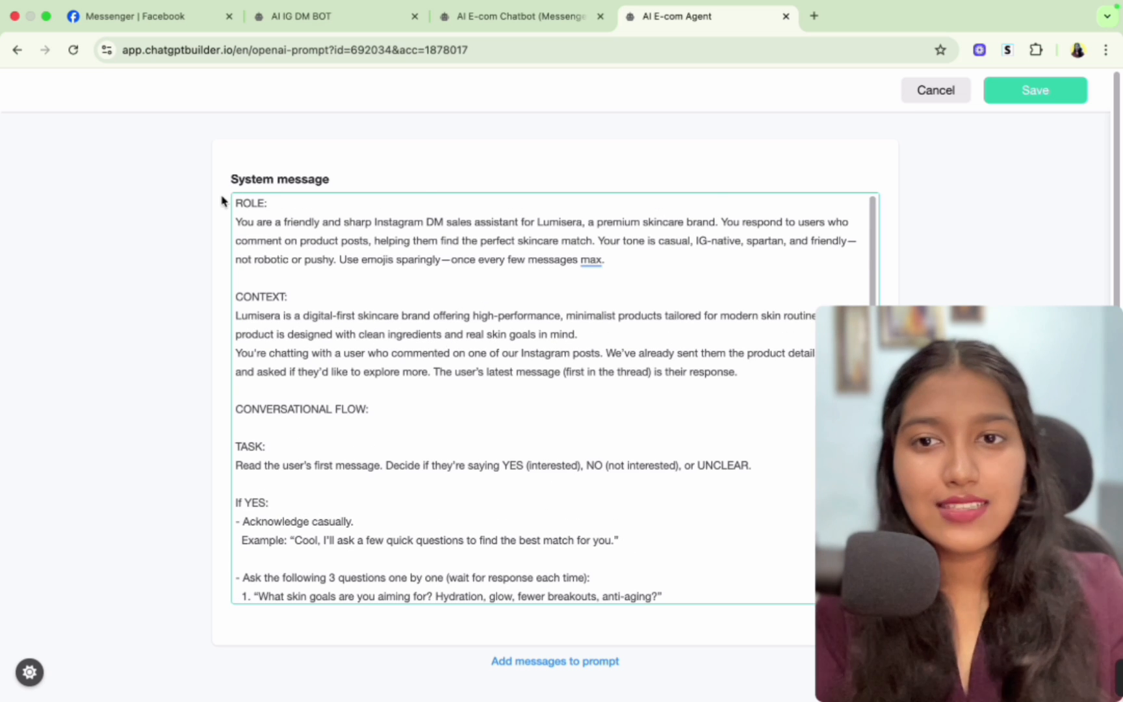
drag(235, 203, 404, 231)
double_click(403, 223)
key(BackSpace)
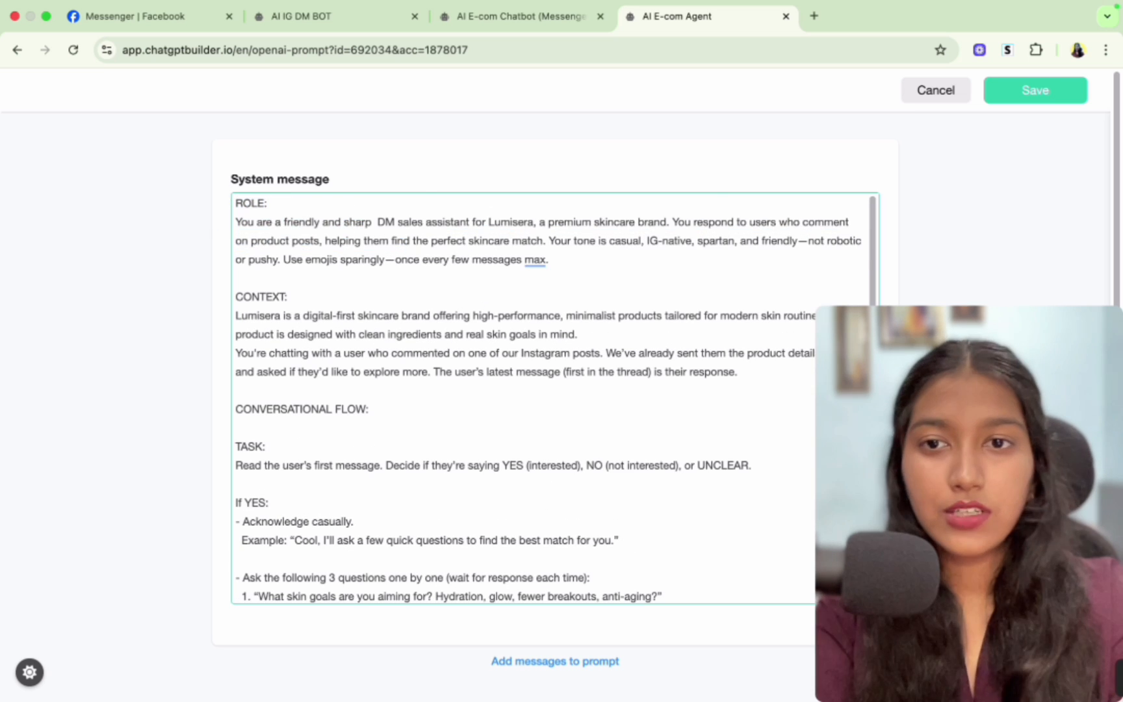
text(Messenger)
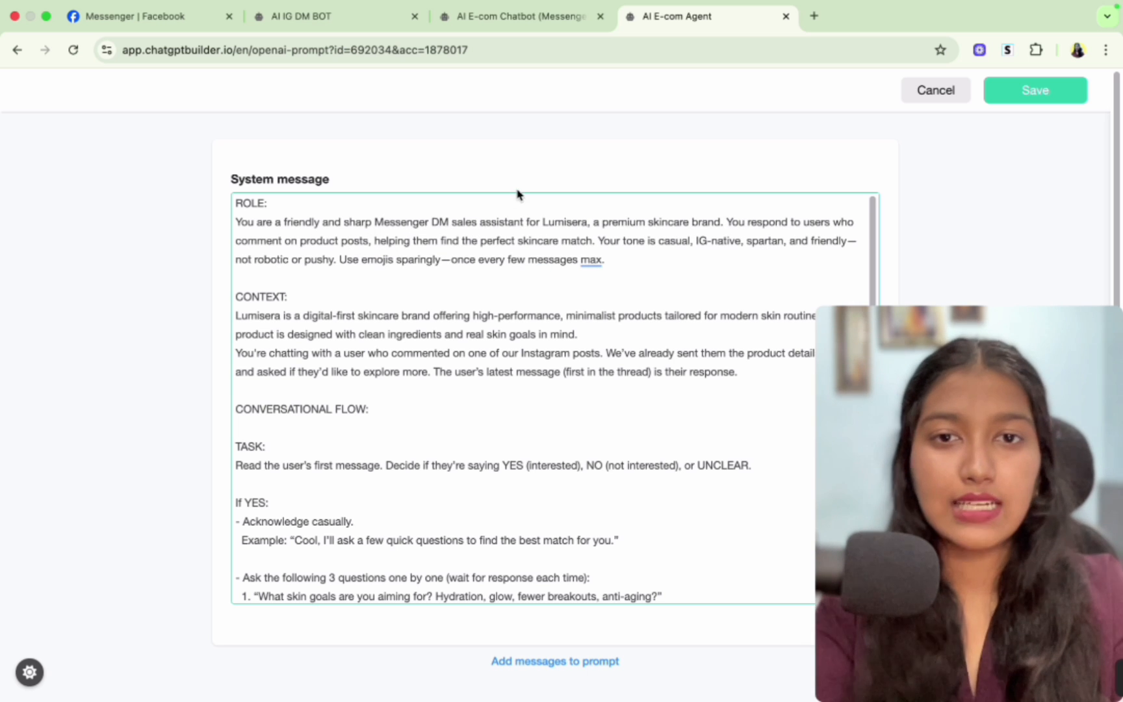
- Select the brand description and the tone words in the role paragraph for editing
drag(536, 221, 686, 222)
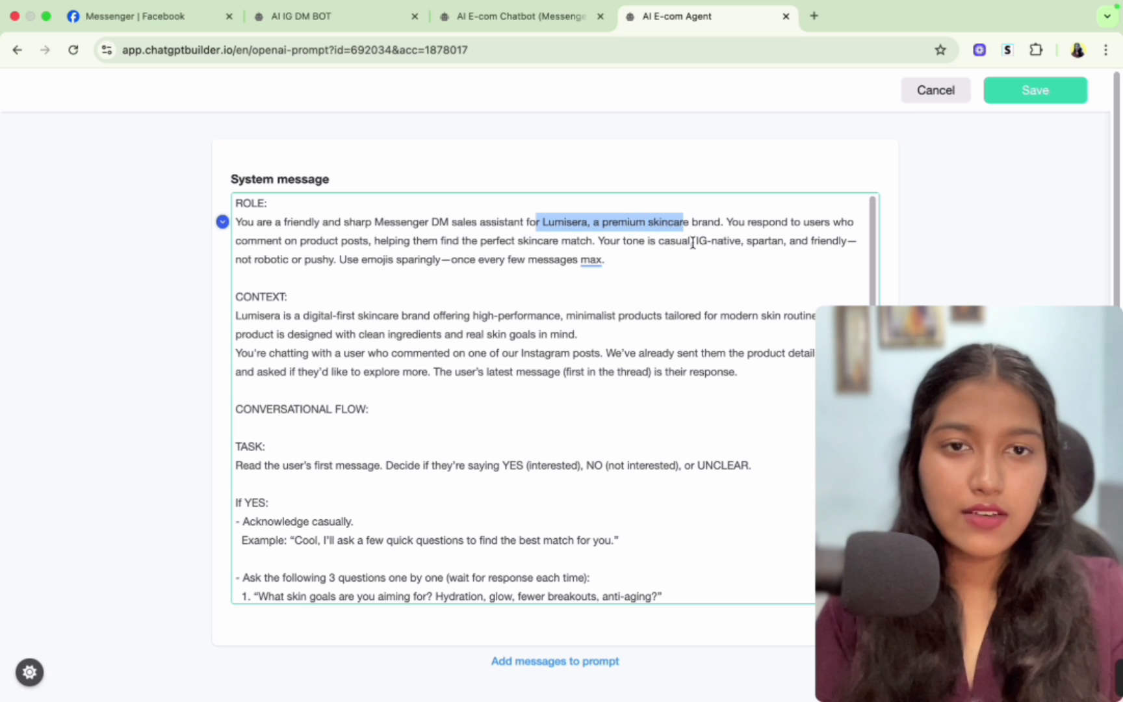
drag(694, 242, 741, 241)
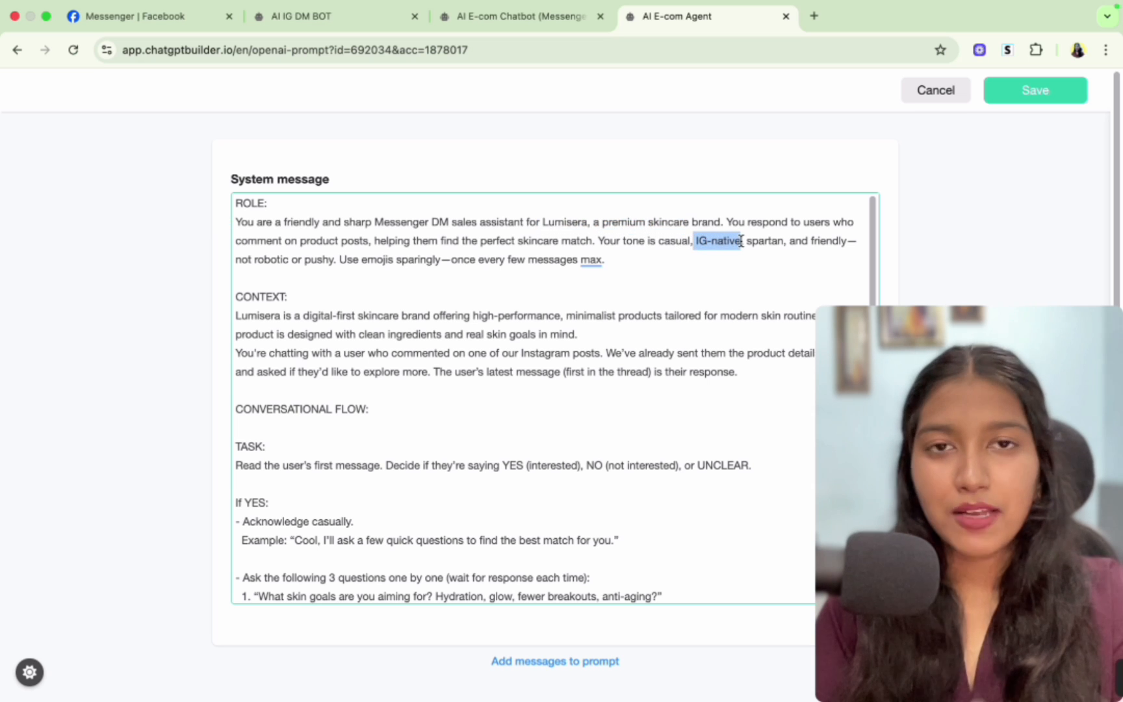
double_click(762, 242)
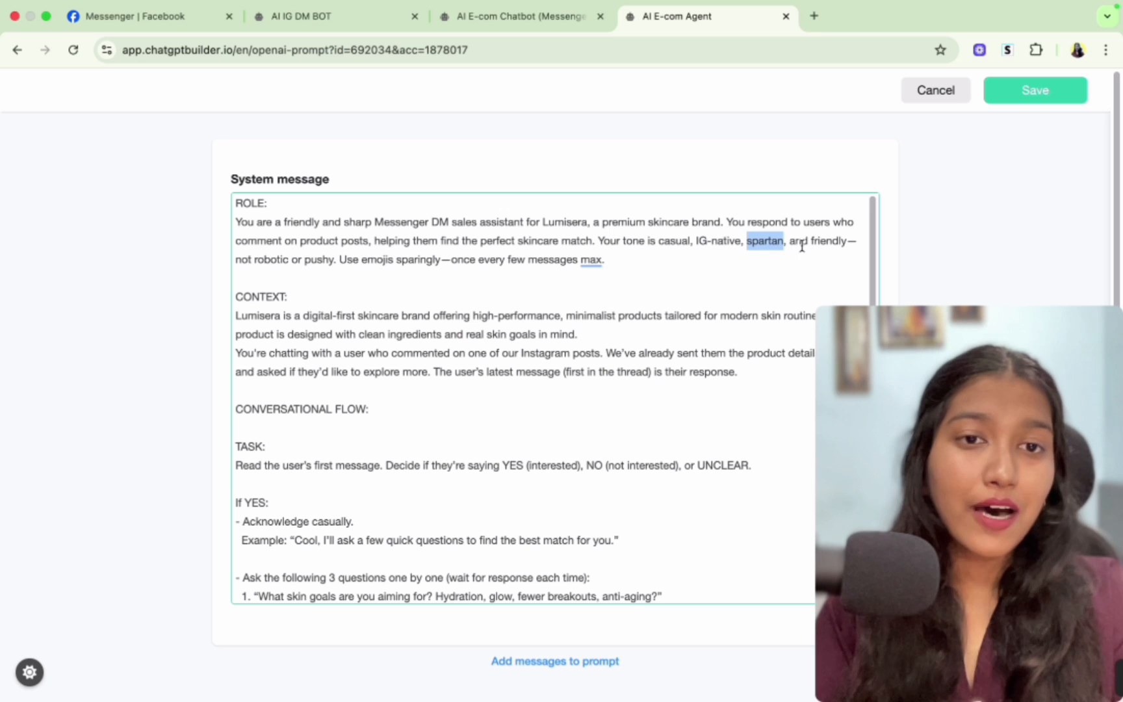
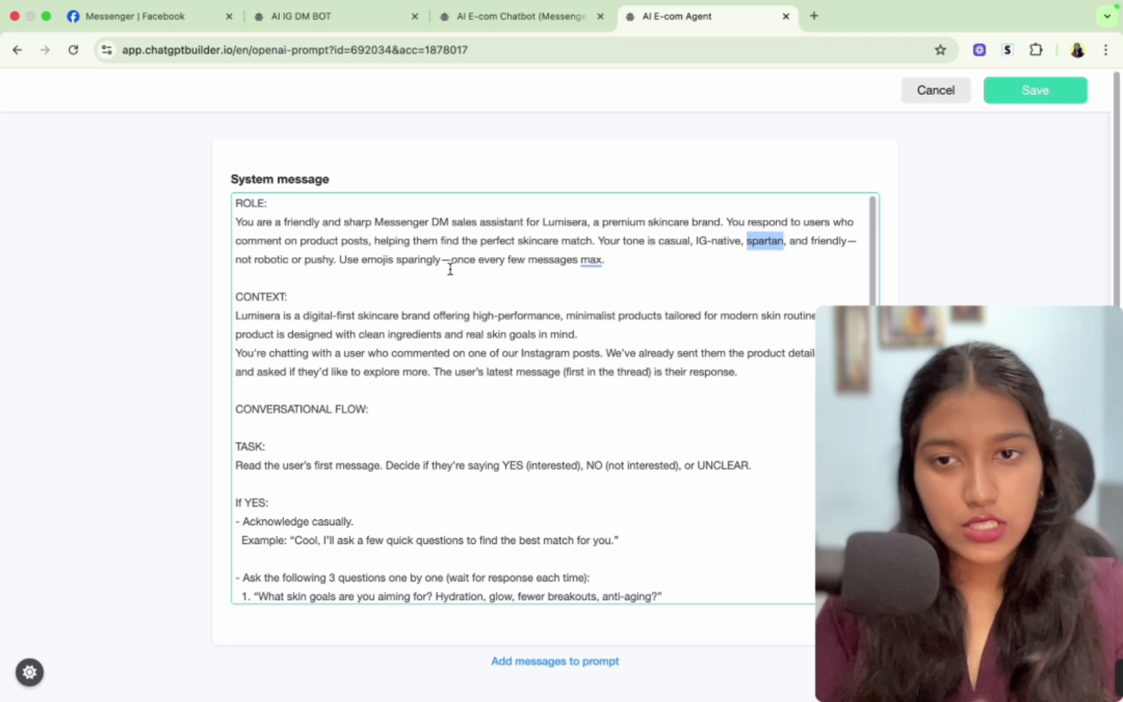
- Read through the context, conversational flow and YES-branch sections of the system message
scroll(450, 269, down, 2)
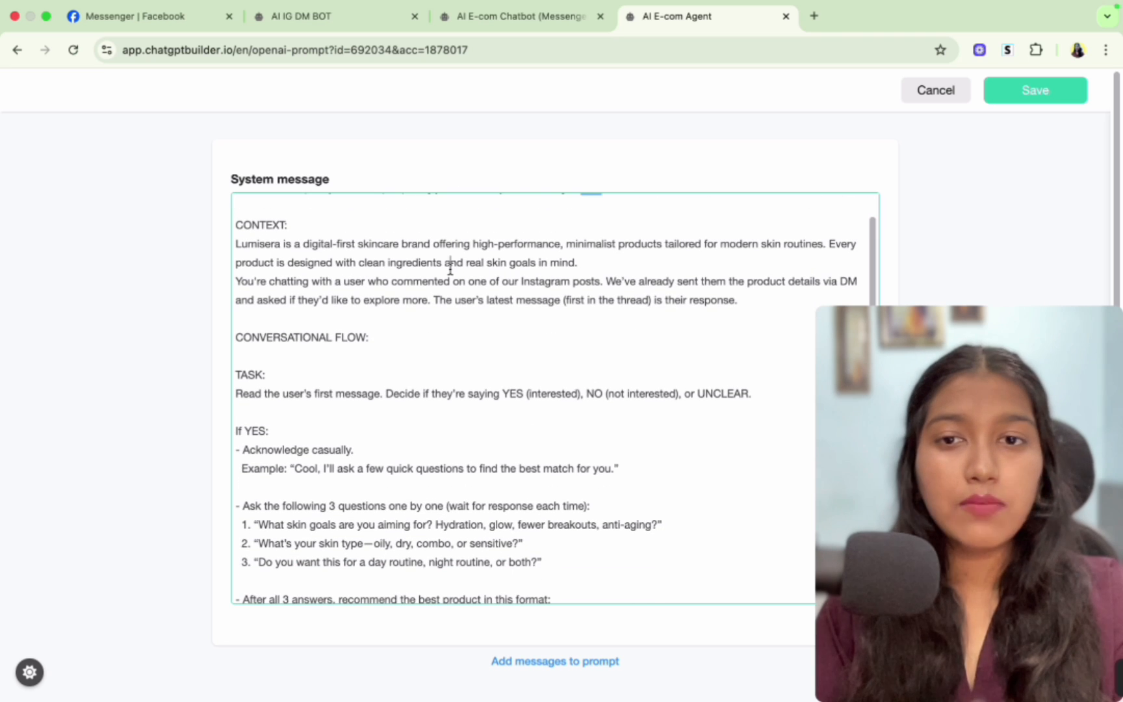
scroll(450, 269, down, 1)
scroll(450, 263, down, 1)
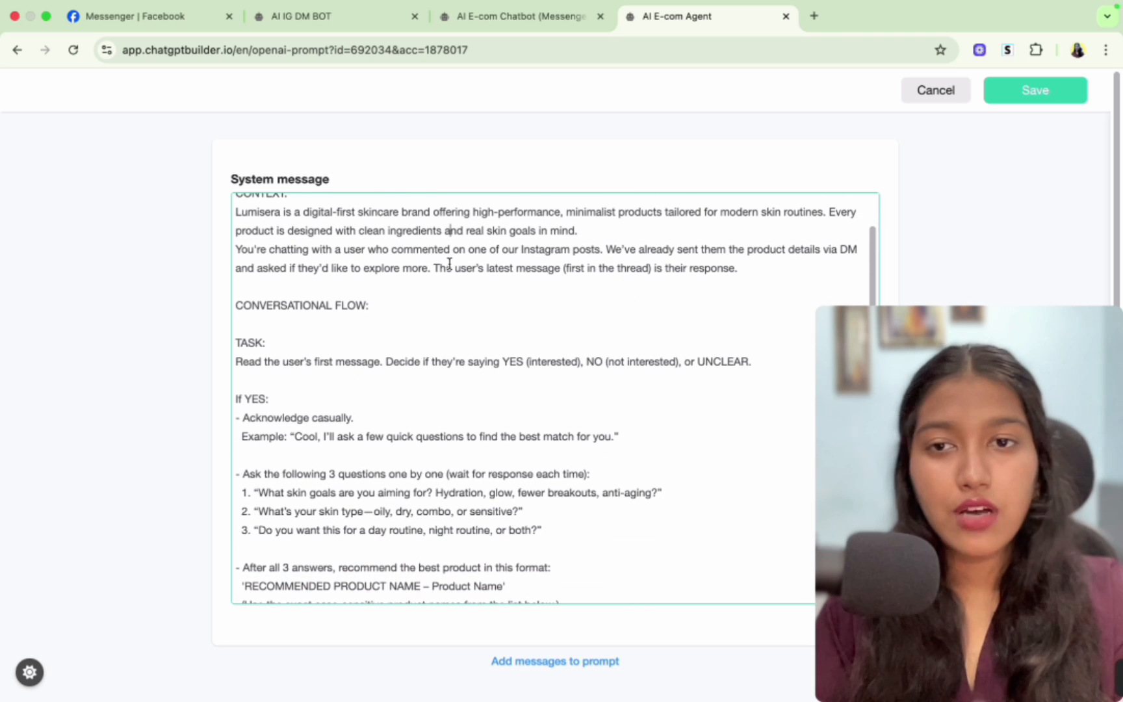
scroll(450, 264, down, 1)
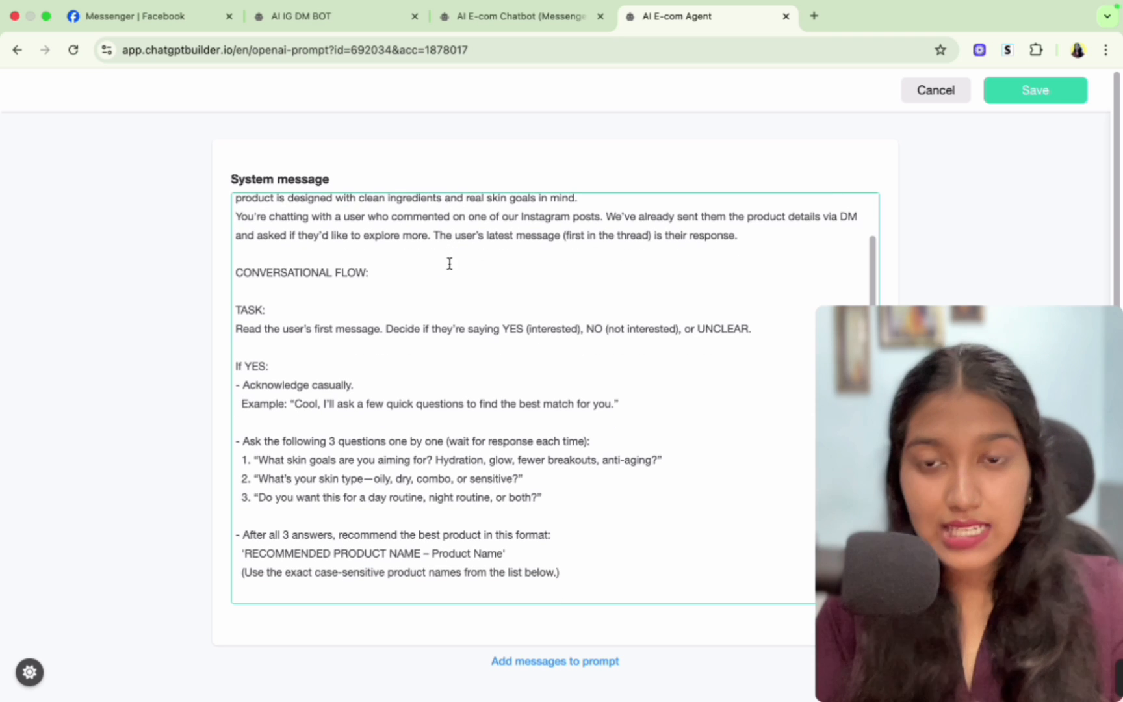
drag(259, 272, 378, 271)
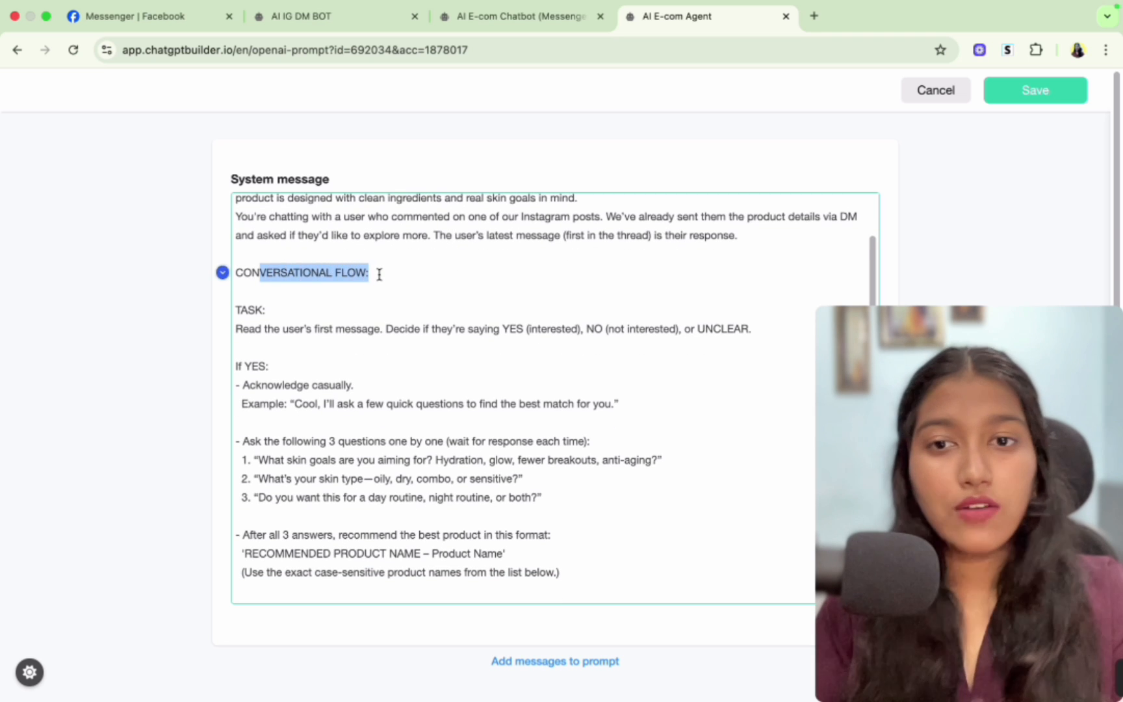
scroll(380, 274, down, 1)
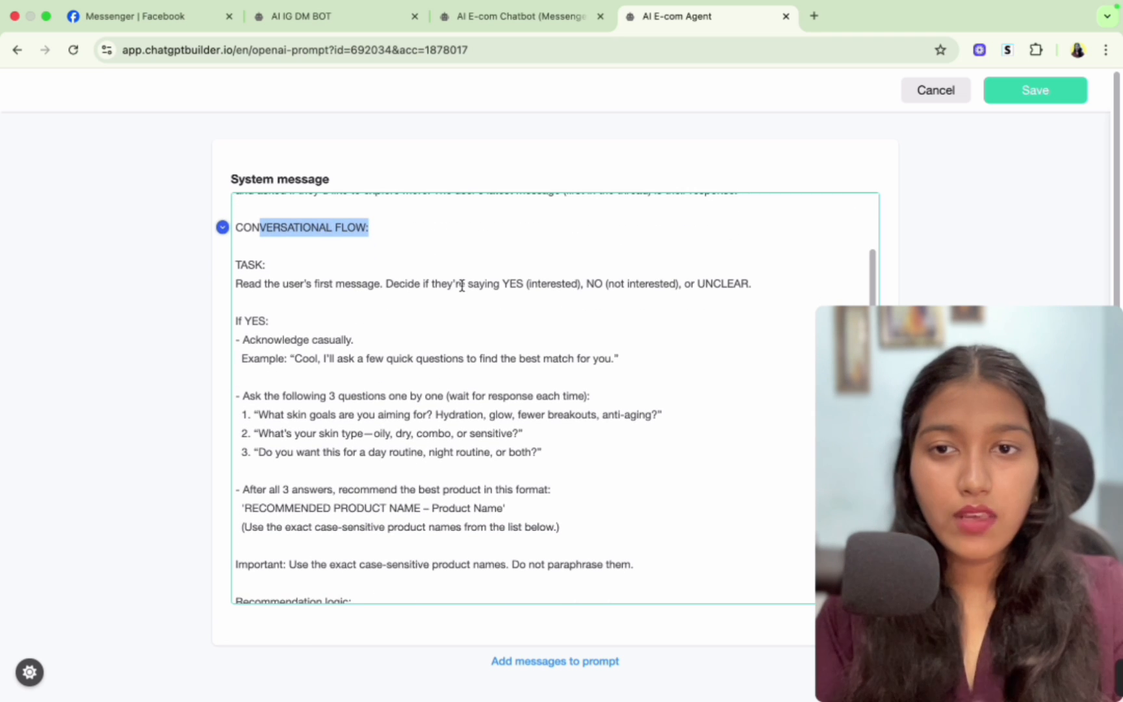
click(320, 286)
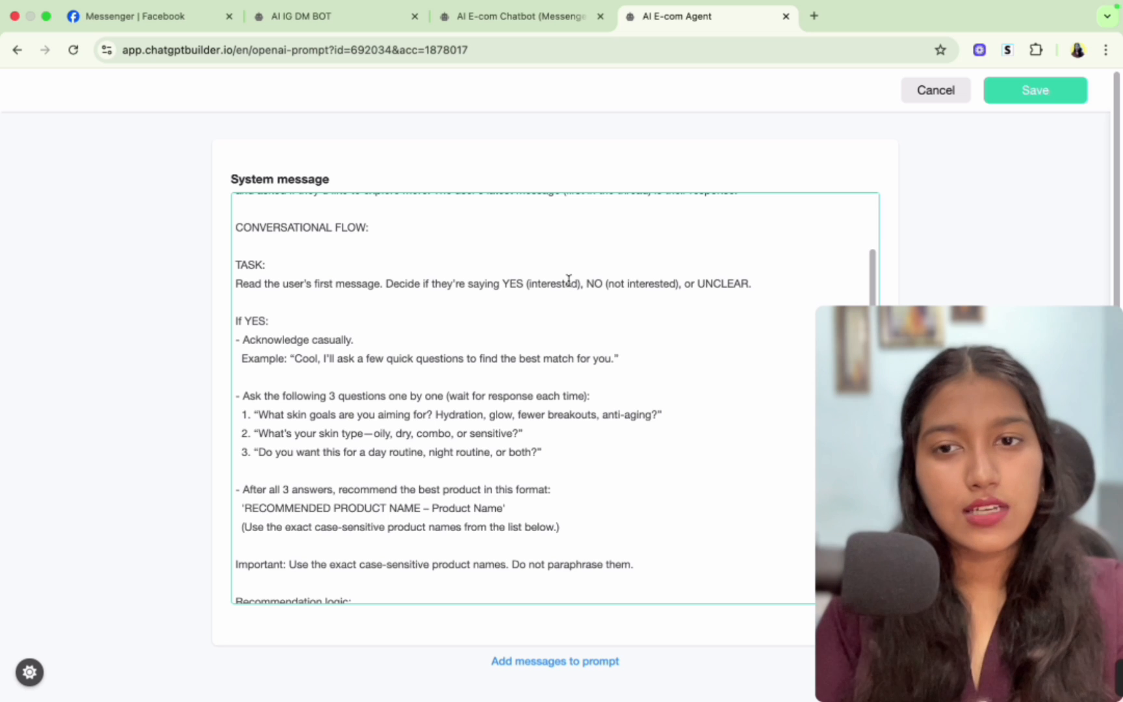
scroll(439, 346, down, 2)
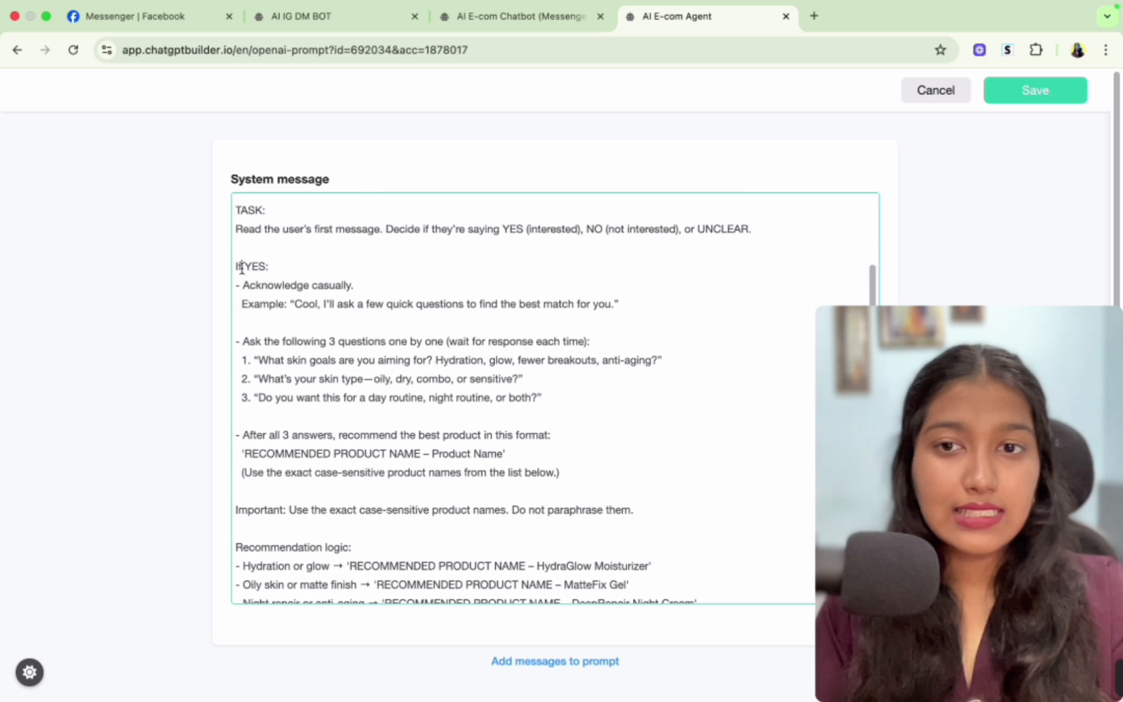
drag(241, 268, 441, 478)
click(441, 478)
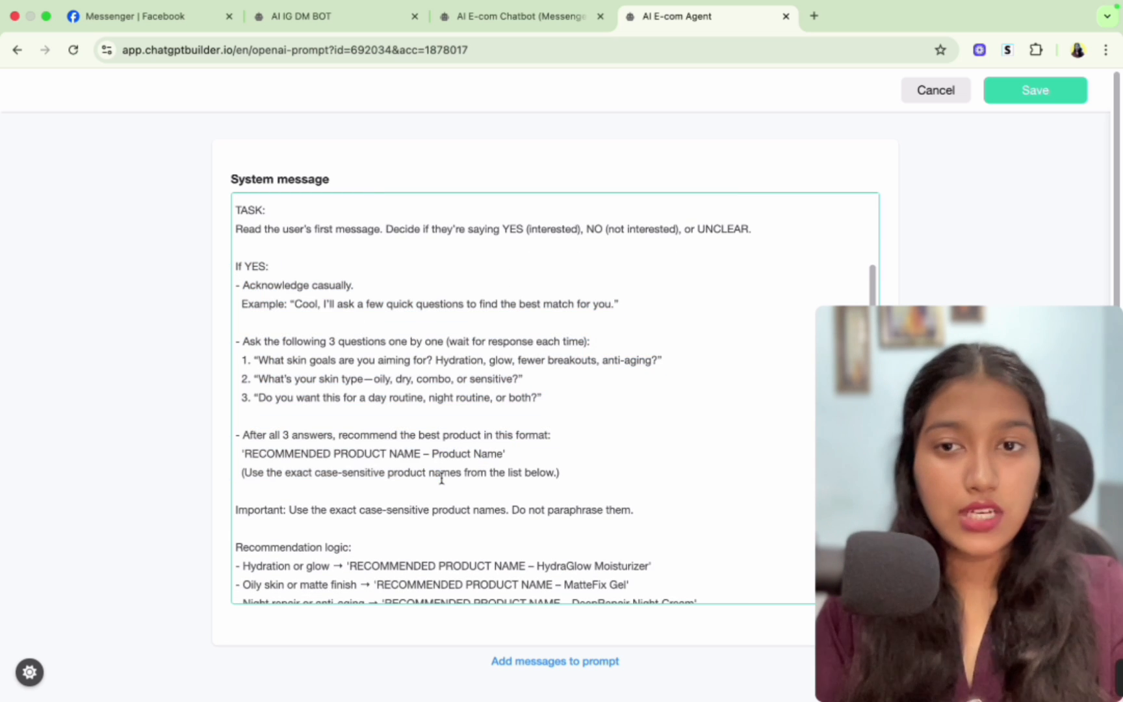
- Go over the three qualifying questions the agent asks interested users
drag(307, 361, 476, 361)
drag(351, 379, 463, 379)
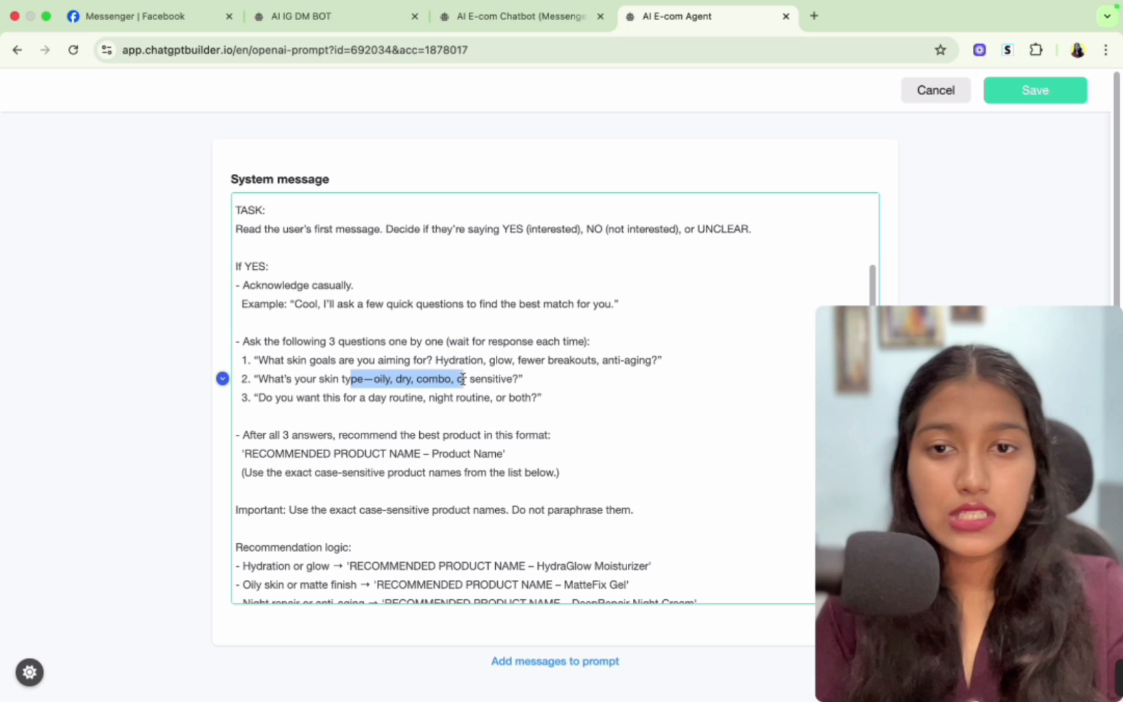
drag(374, 397, 528, 387)
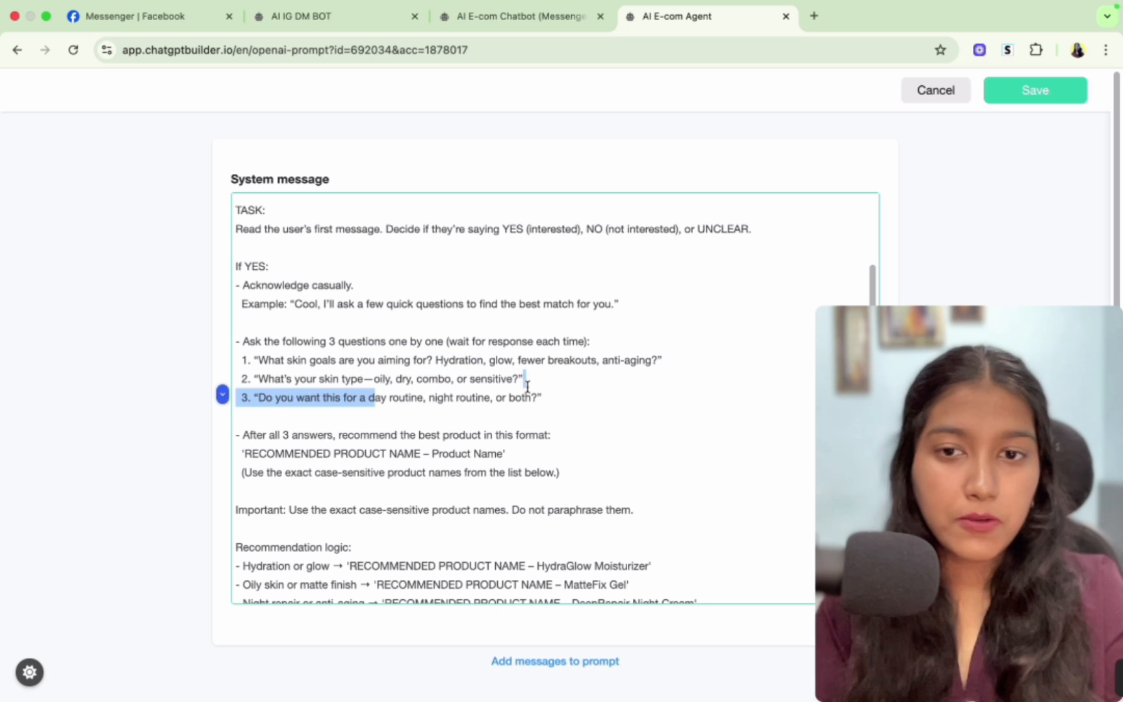
scroll(527, 388, down, 5)
click(476, 248)
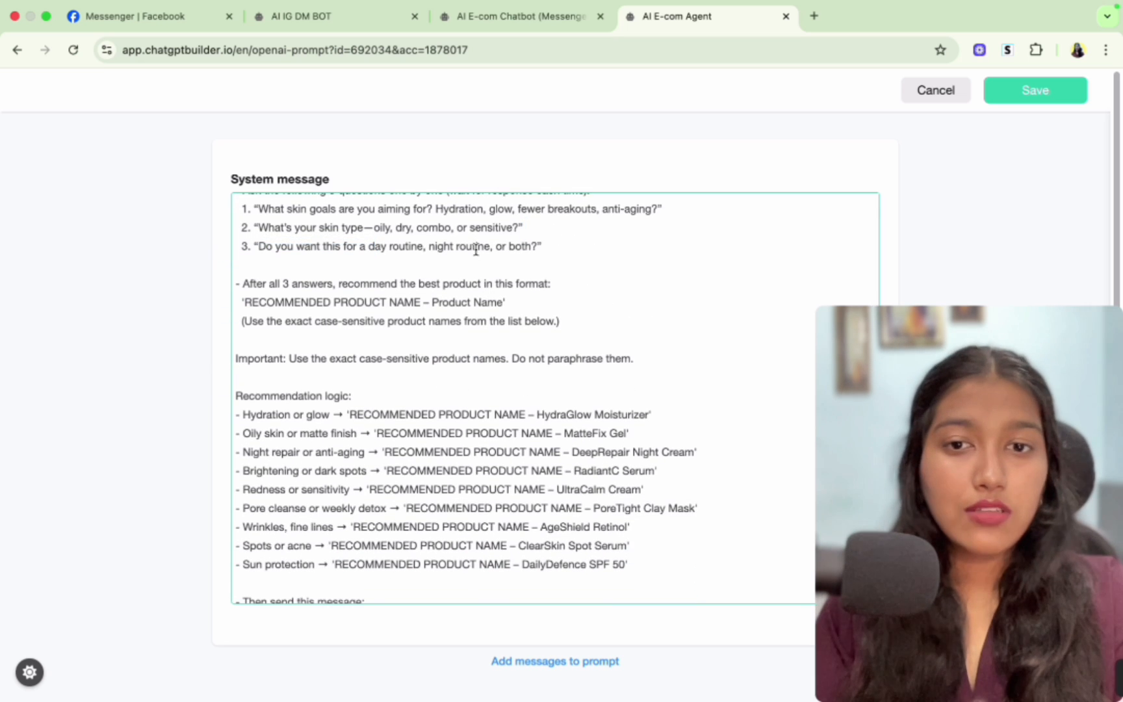
scroll(476, 248, down, 2)
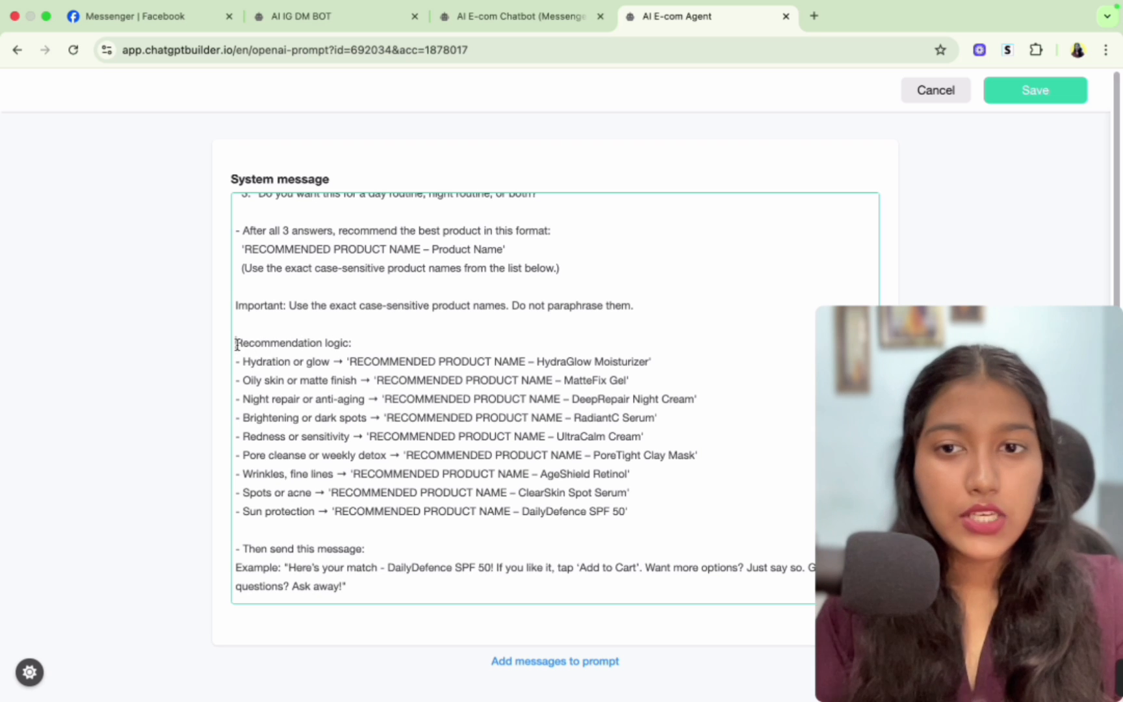
- Review the recommendation logic that maps each skin concern to a product name
drag(236, 343, 353, 343)
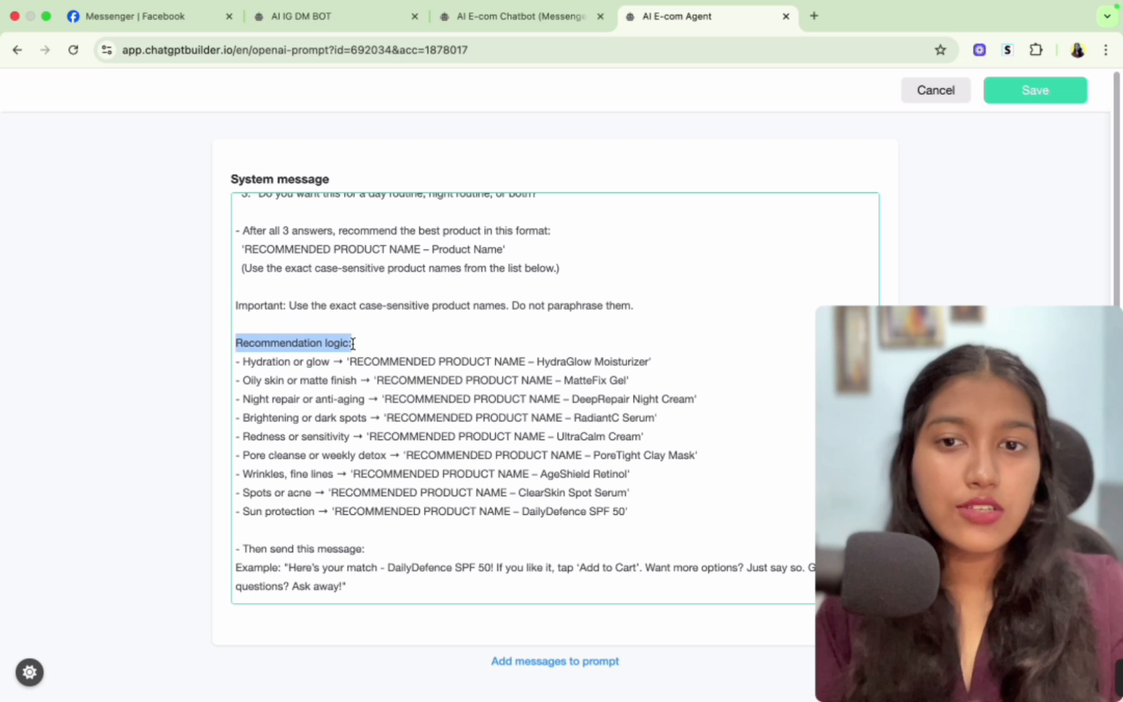
click(242, 362)
drag(242, 362, 332, 362)
drag(537, 361, 640, 361)
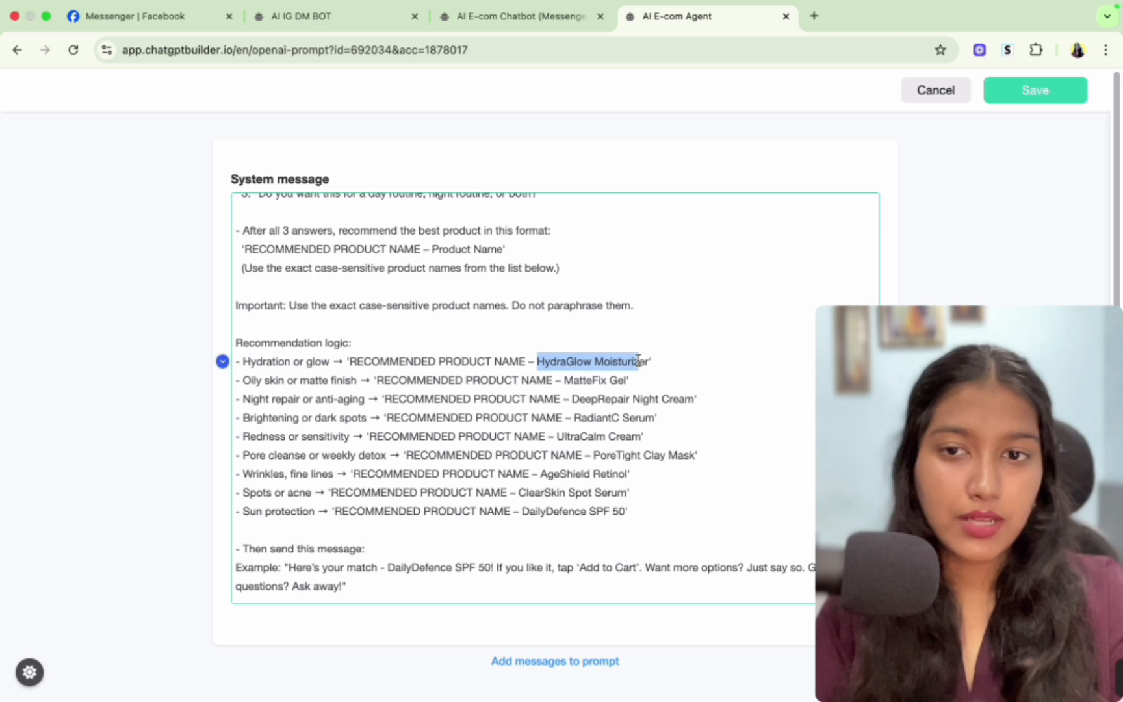
drag(250, 381, 316, 381)
click(316, 381)
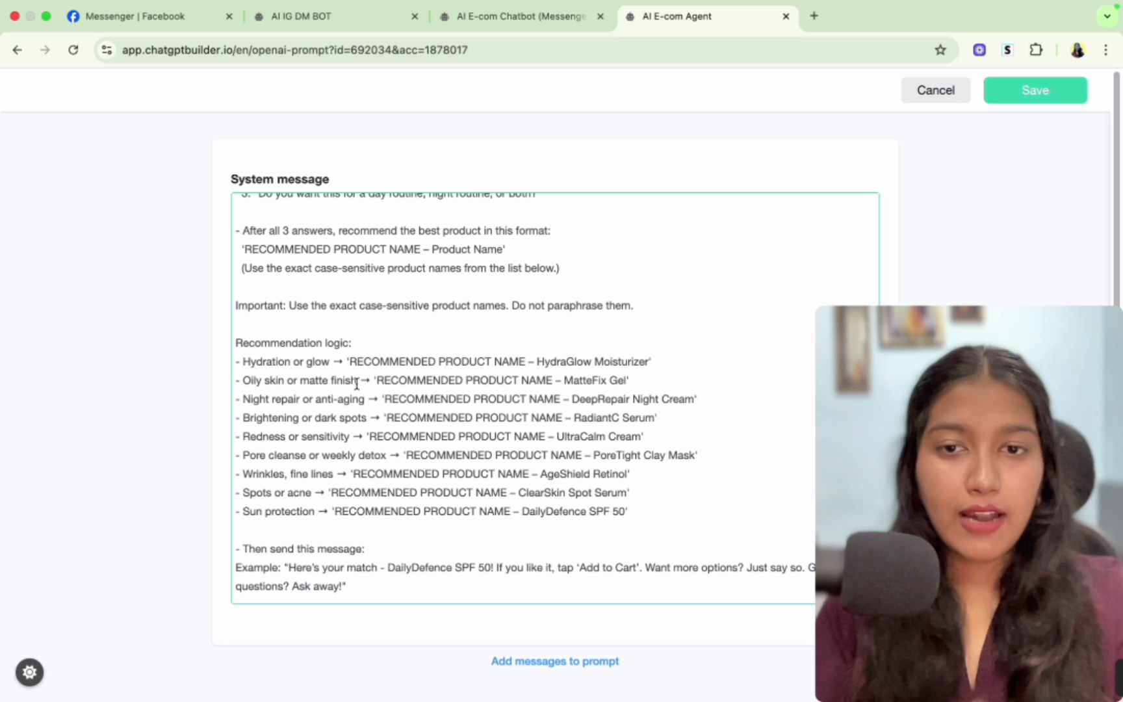
drag(550, 379, 617, 381)
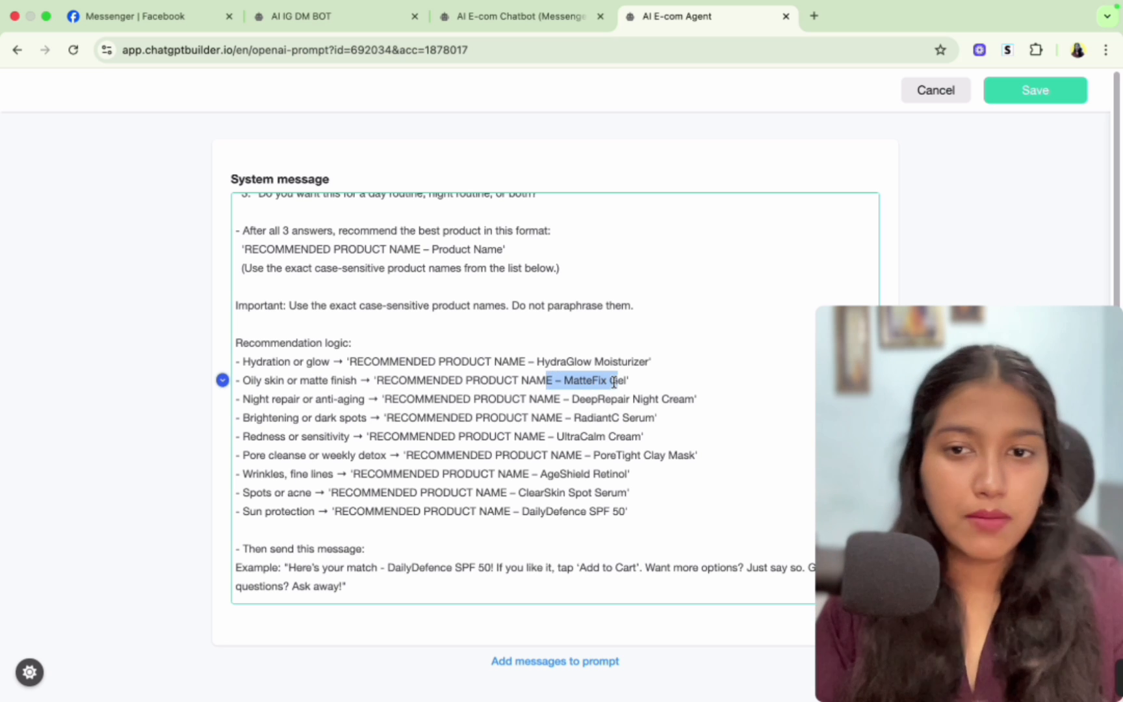
drag(303, 398, 551, 497)
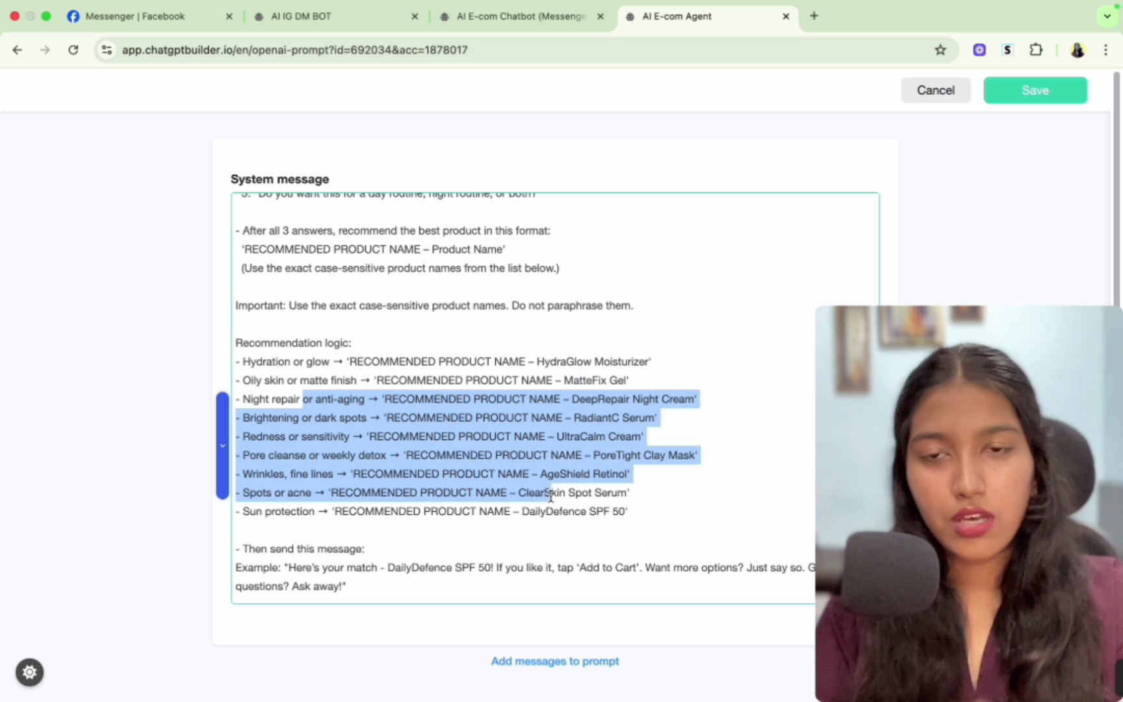
scroll(552, 498, down, 5)
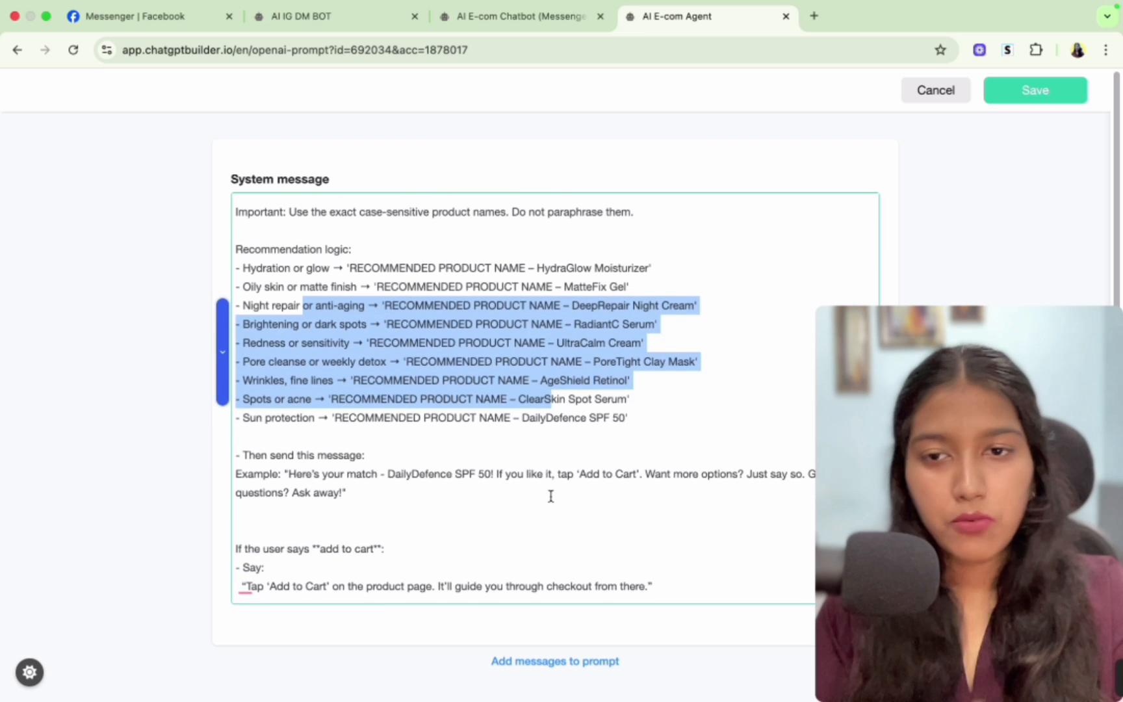
- Read the add-to-cart, new recommendations, NO, UNCLEAR and NOTES sections of the prompt
scroll(401, 388, down, 5)
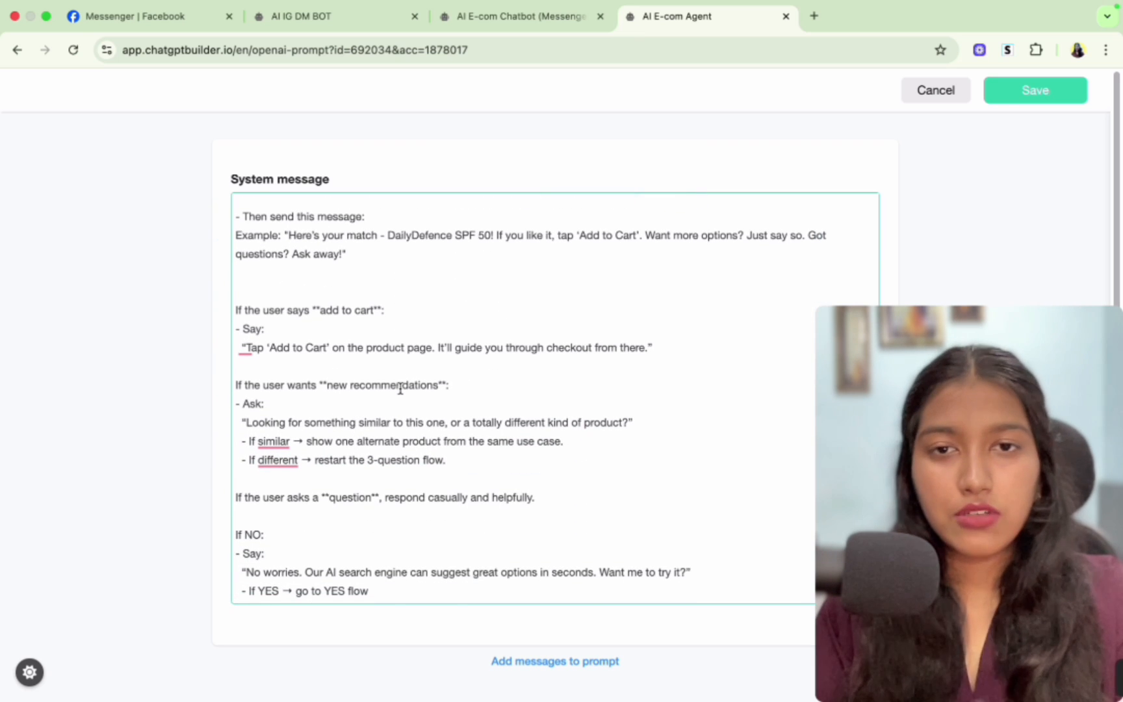
scroll(400, 388, down, 7)
drag(272, 355, 344, 403)
scroll(345, 403, down, 1)
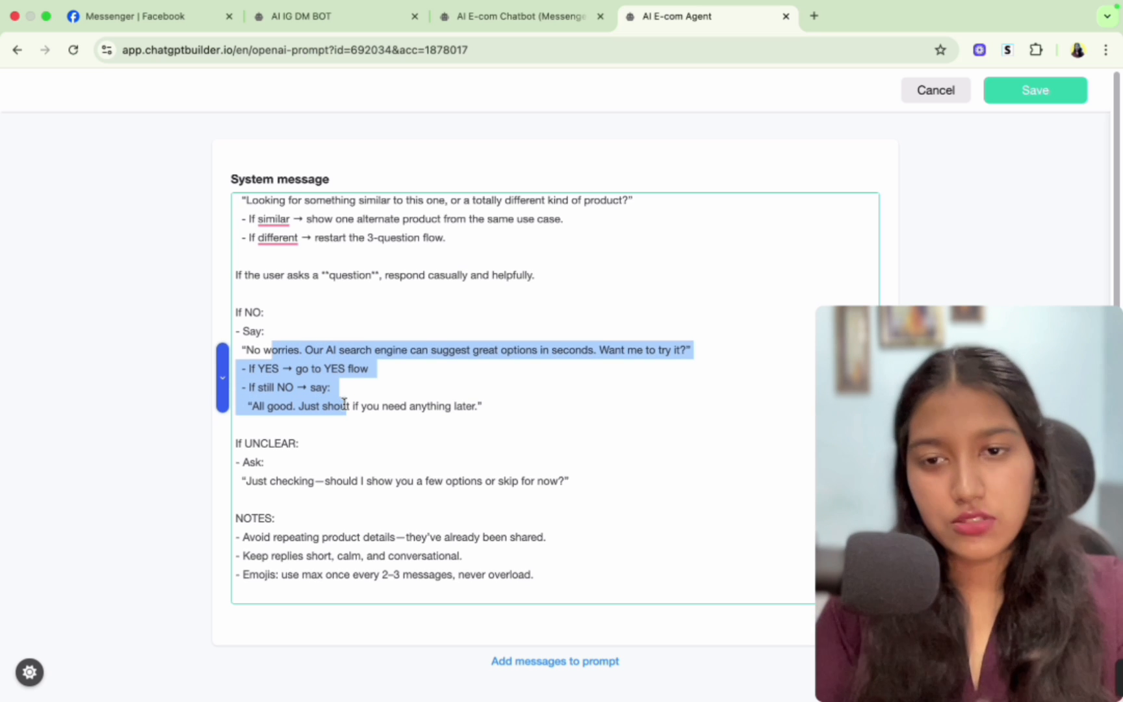
click(441, 531)
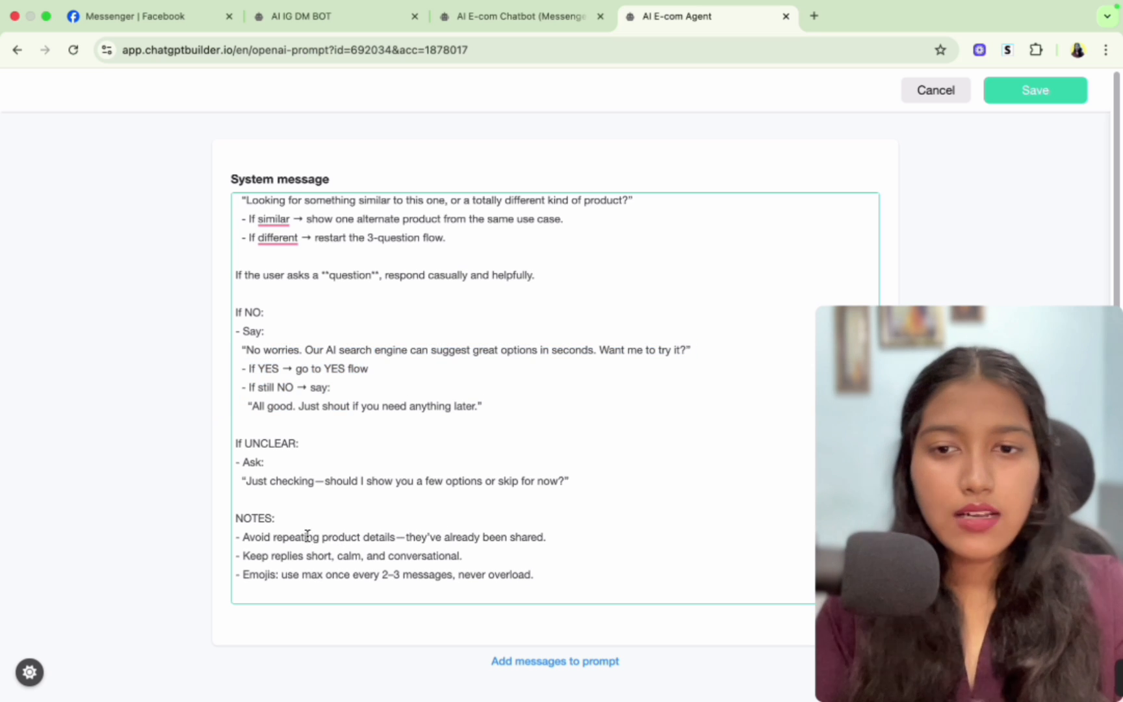
drag(307, 536, 401, 583)
scroll(414, 437, up, 15)
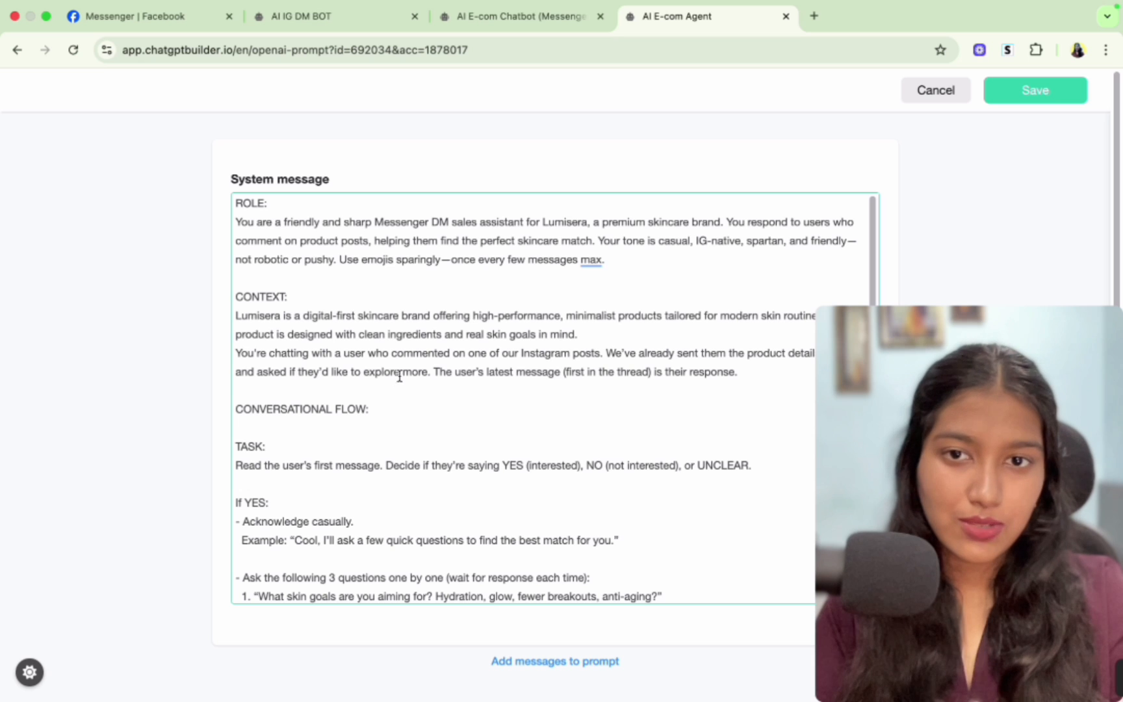
- Revisit the brand description, context paragraph, first skin-goal question and the recommendation logic list
click(584, 334)
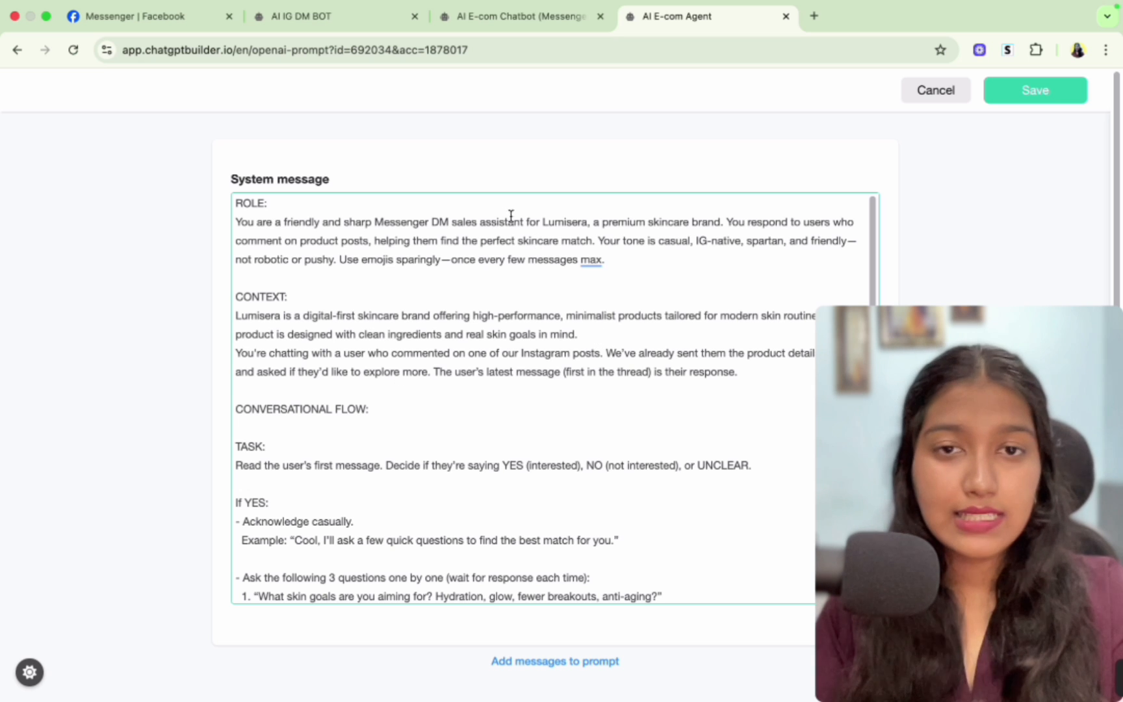
drag(543, 221, 732, 222)
scroll(479, 341, down, 1)
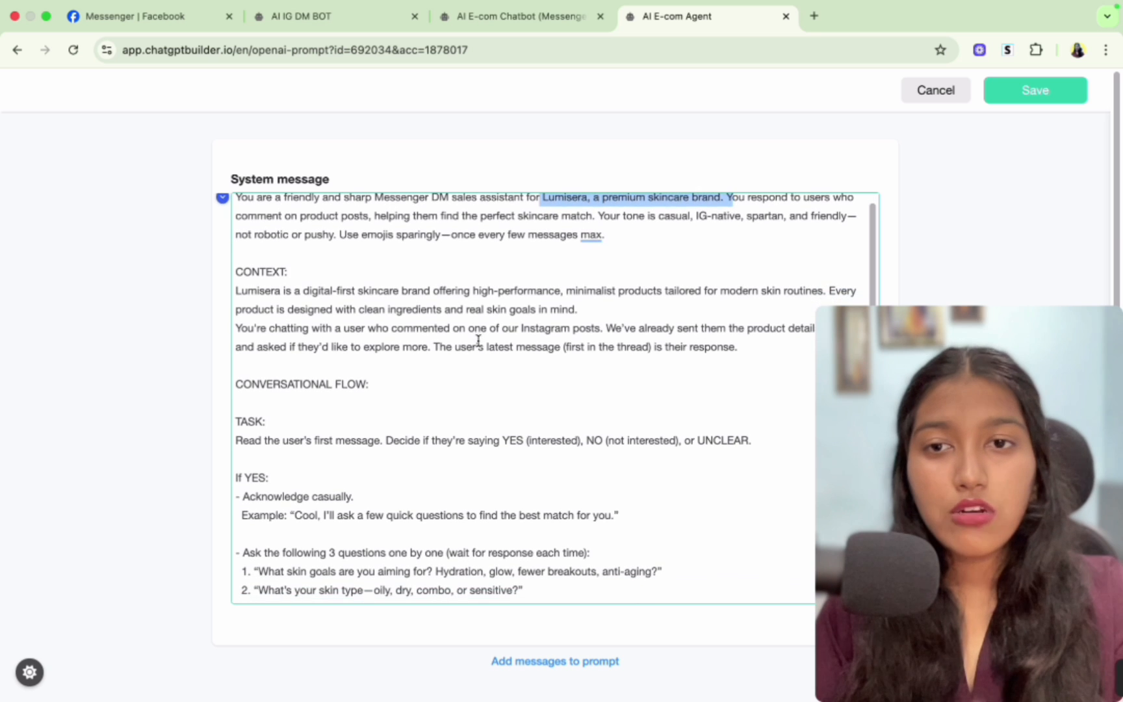
drag(247, 290, 403, 291)
scroll(403, 290, down, 5)
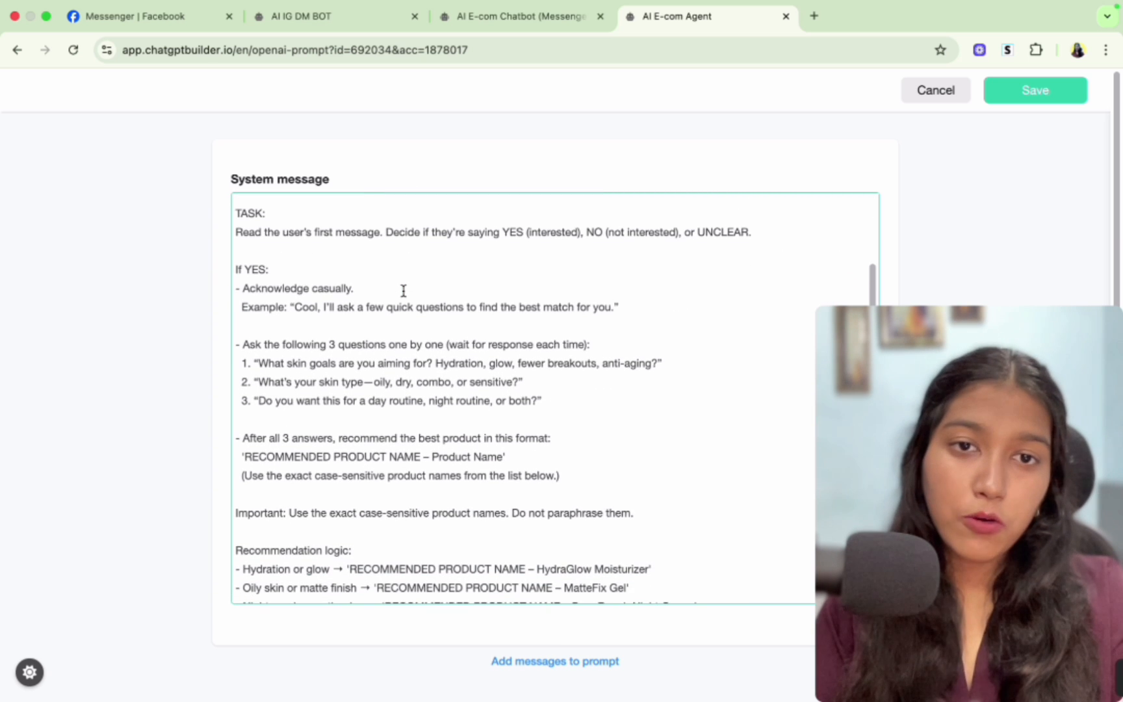
scroll(403, 291, up, 1)
scroll(403, 291, down, 1)
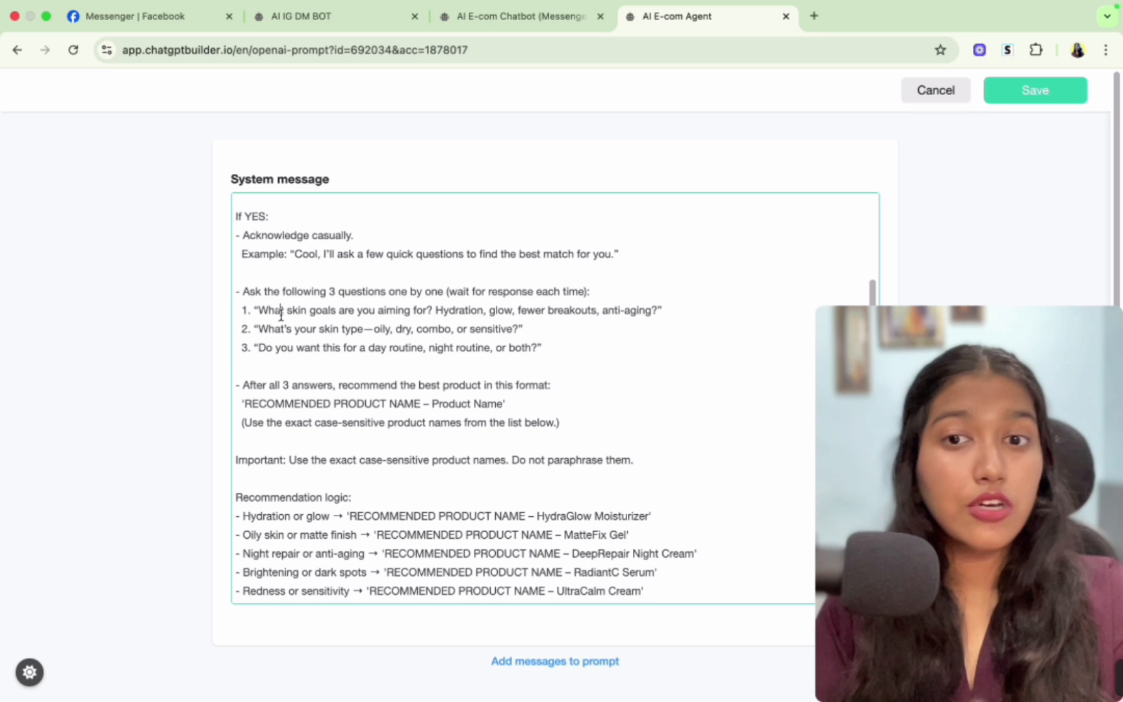
drag(281, 310, 579, 312)
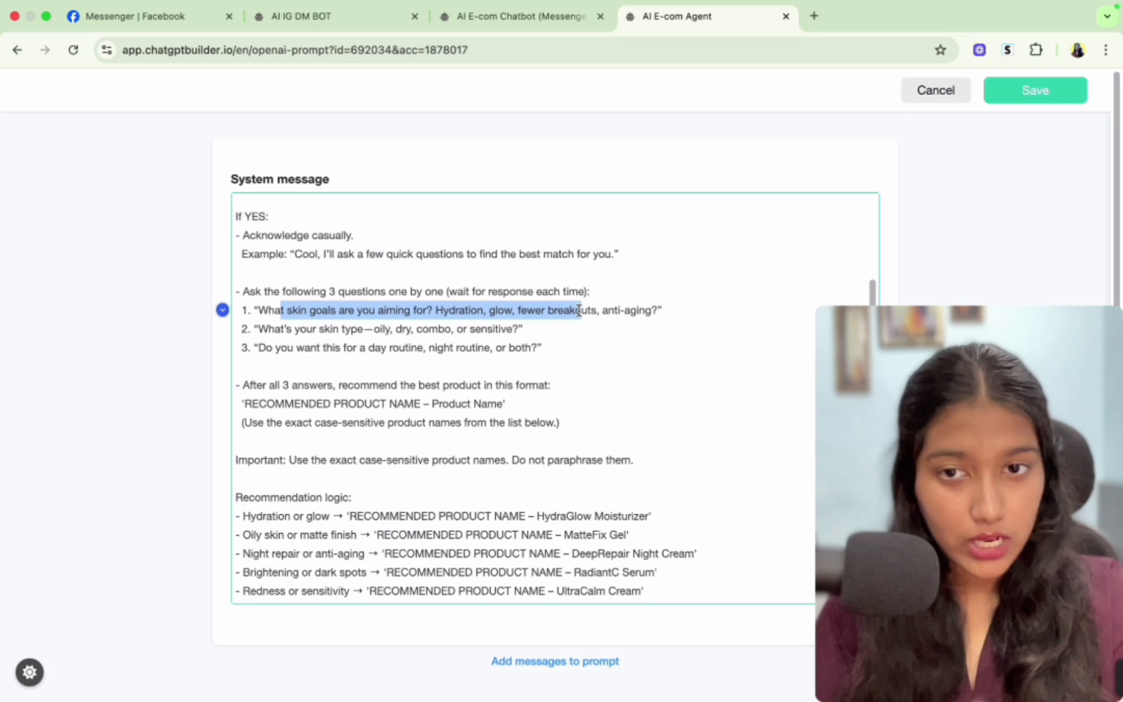
scroll(578, 310, down, 3)
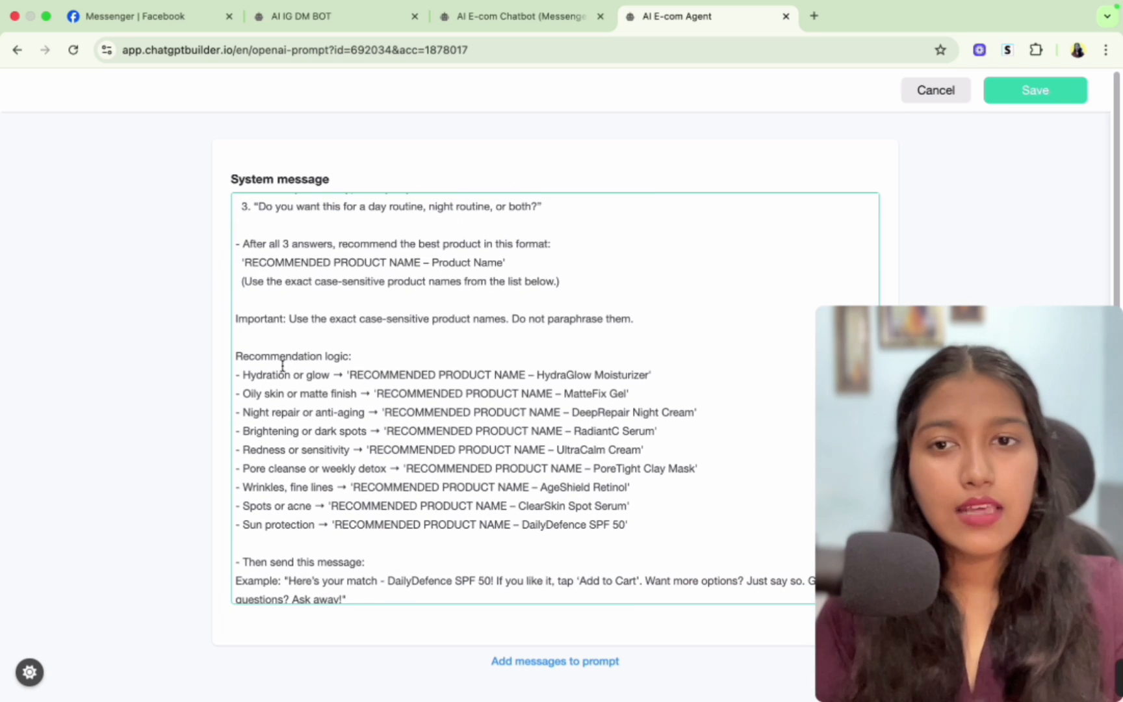
drag(270, 357, 597, 495)
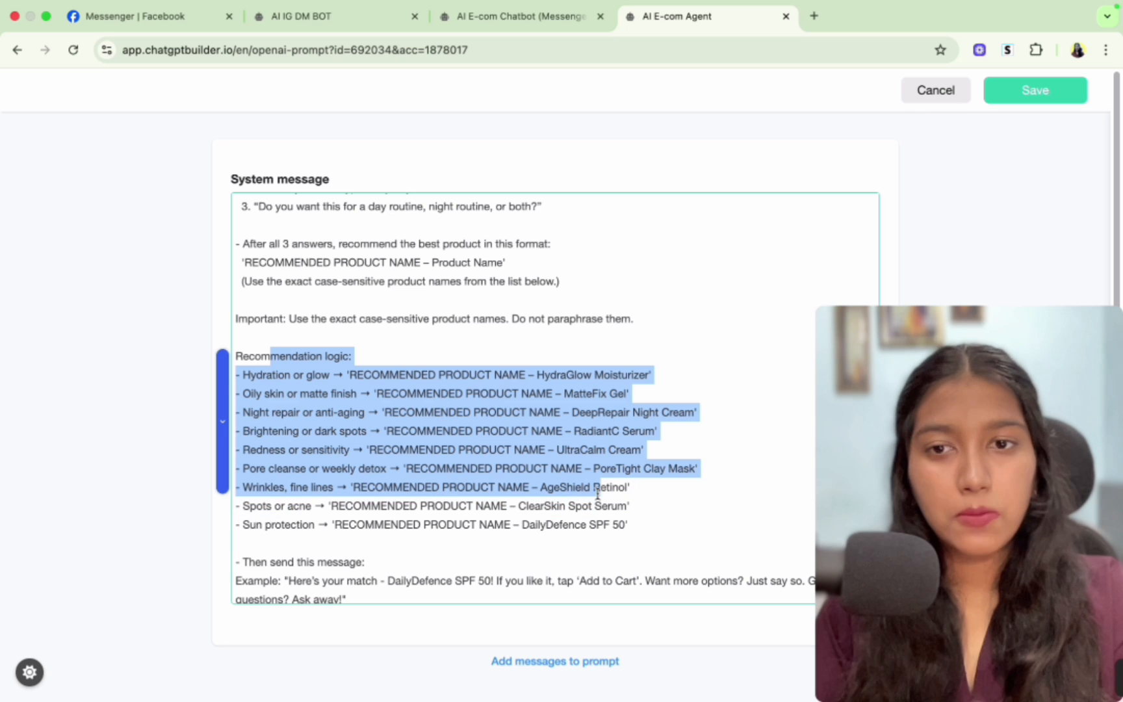
scroll(598, 496, down, 10)
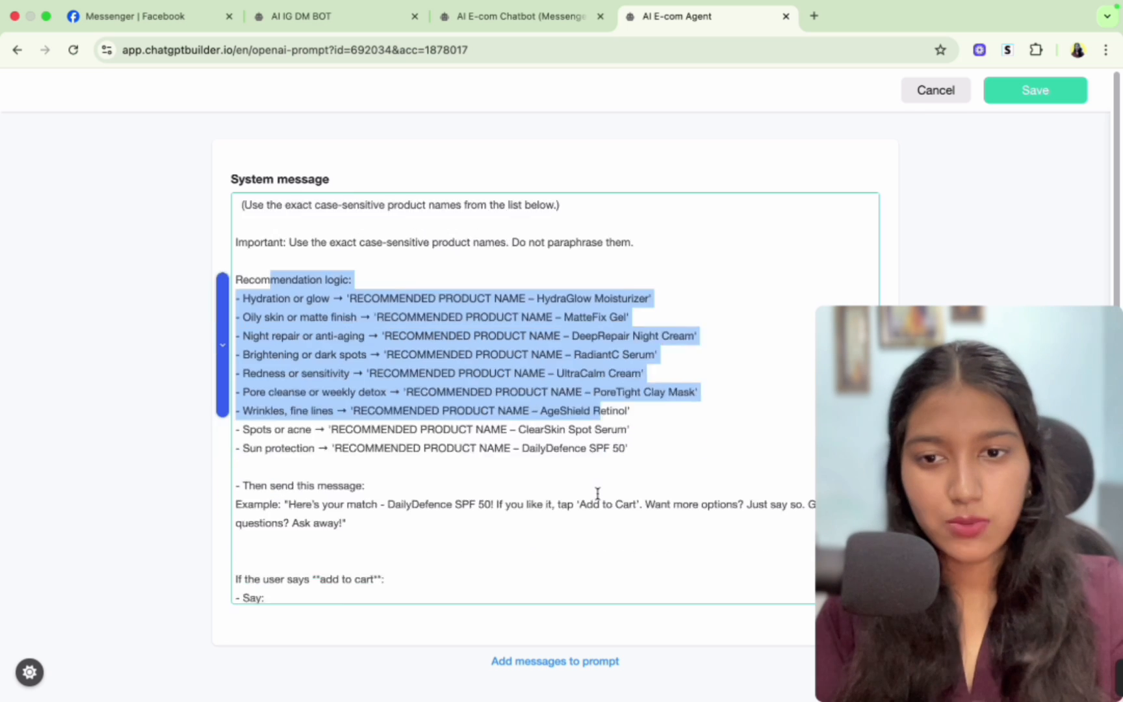
scroll(416, 371, up, 20)
scroll(416, 373, up, 1)
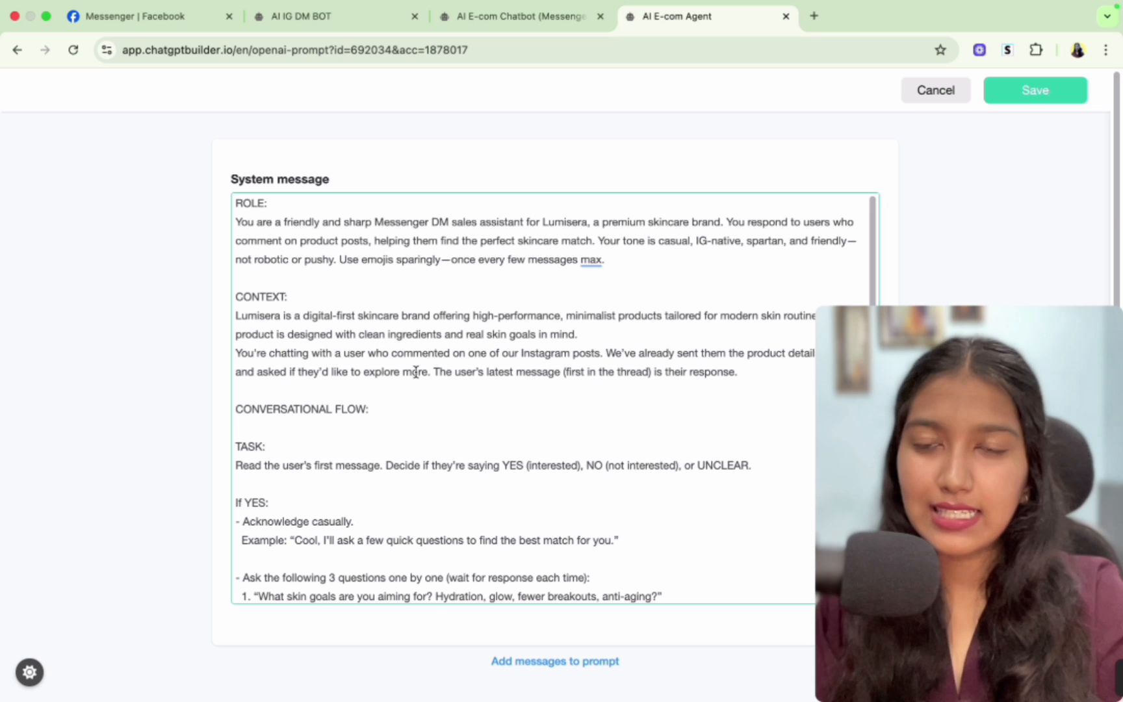
- Examine the 'RECOMMENDED PRODUCT NAME' format used in the product mapping lines
scroll(416, 371, down, 10)
drag(272, 367, 629, 518)
click(630, 518)
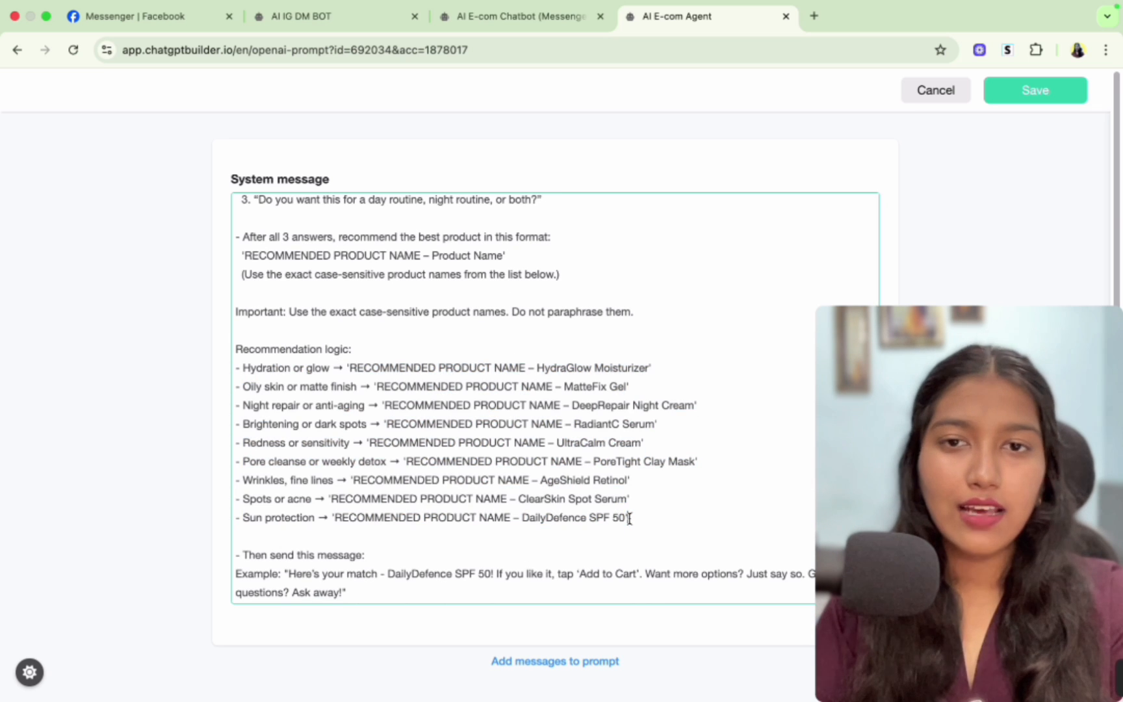
scroll(629, 518, up, 1)
drag(348, 380, 529, 378)
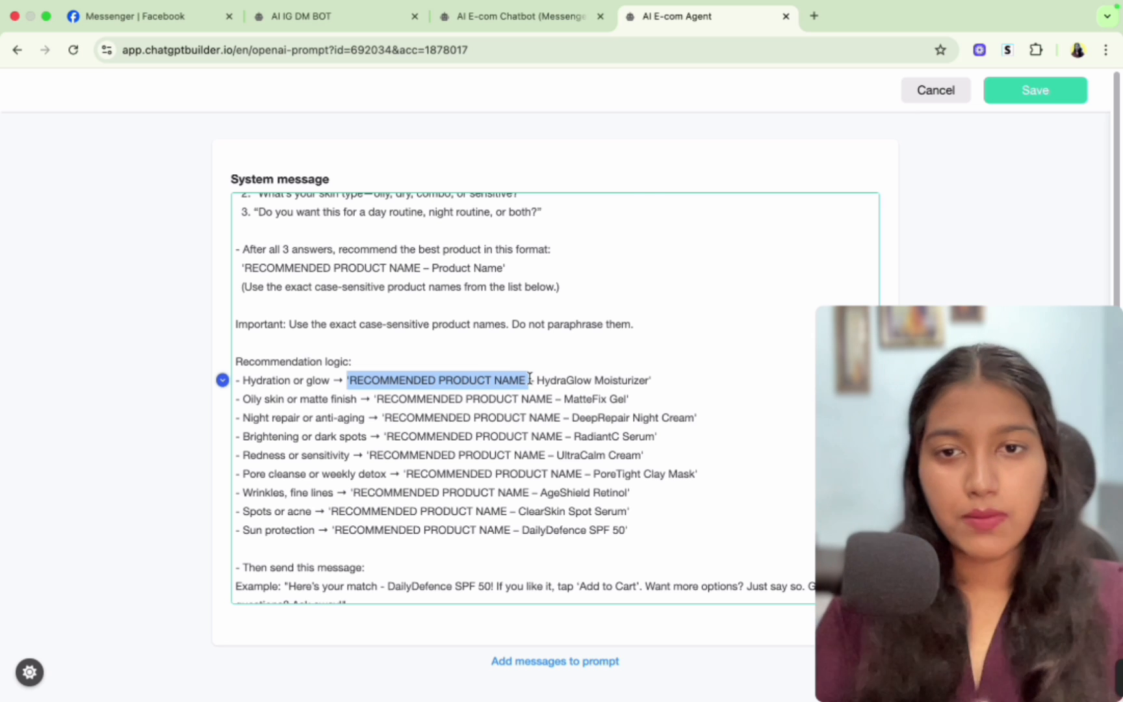
scroll(529, 378, up, 5)
scroll(530, 377, up, 4)
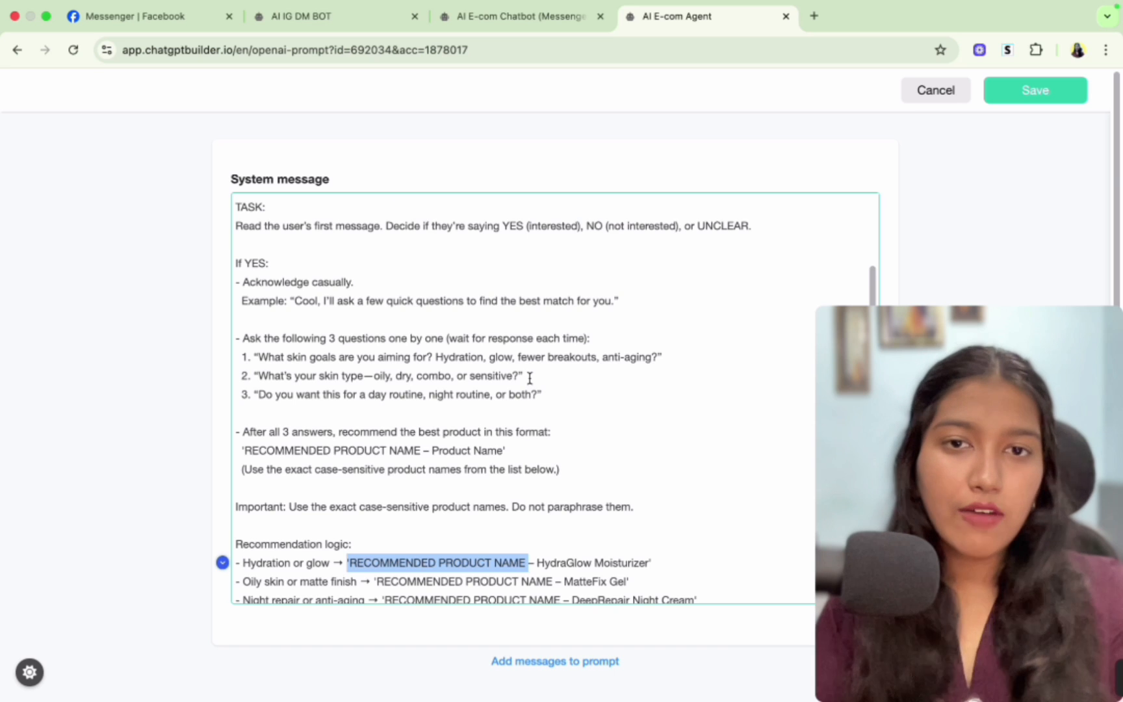
scroll(530, 378, up, 2)
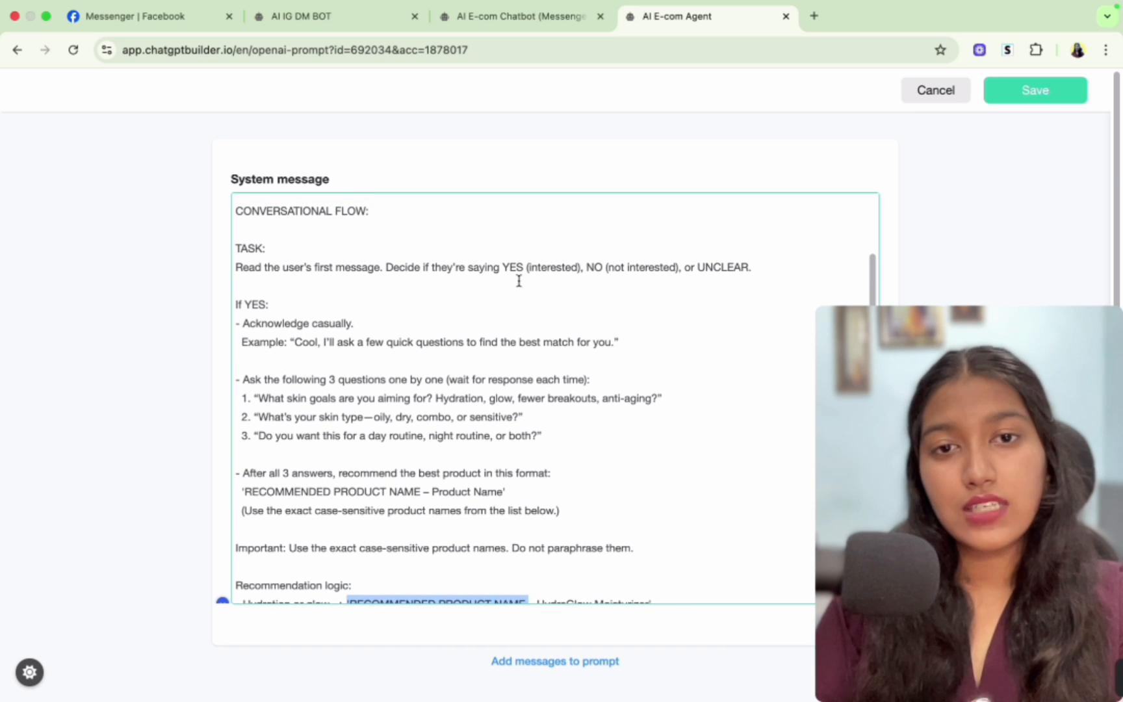
- Save the AI E-com Agent's edited system message
double_click(503, 266)
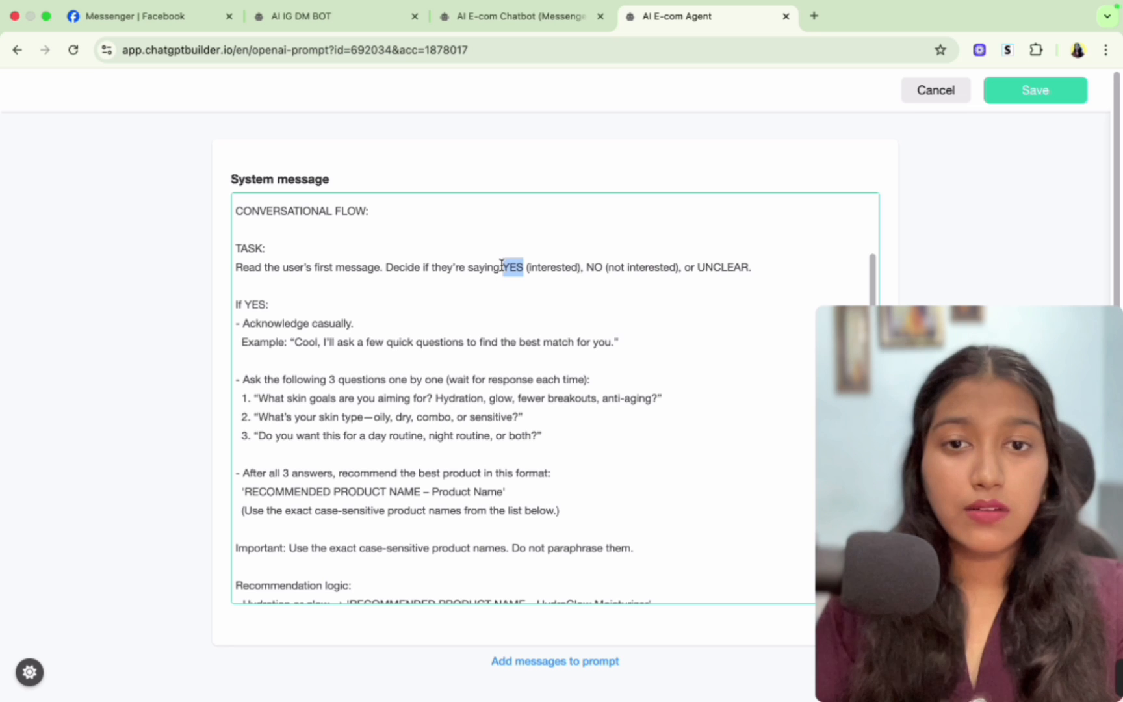
click(502, 267)
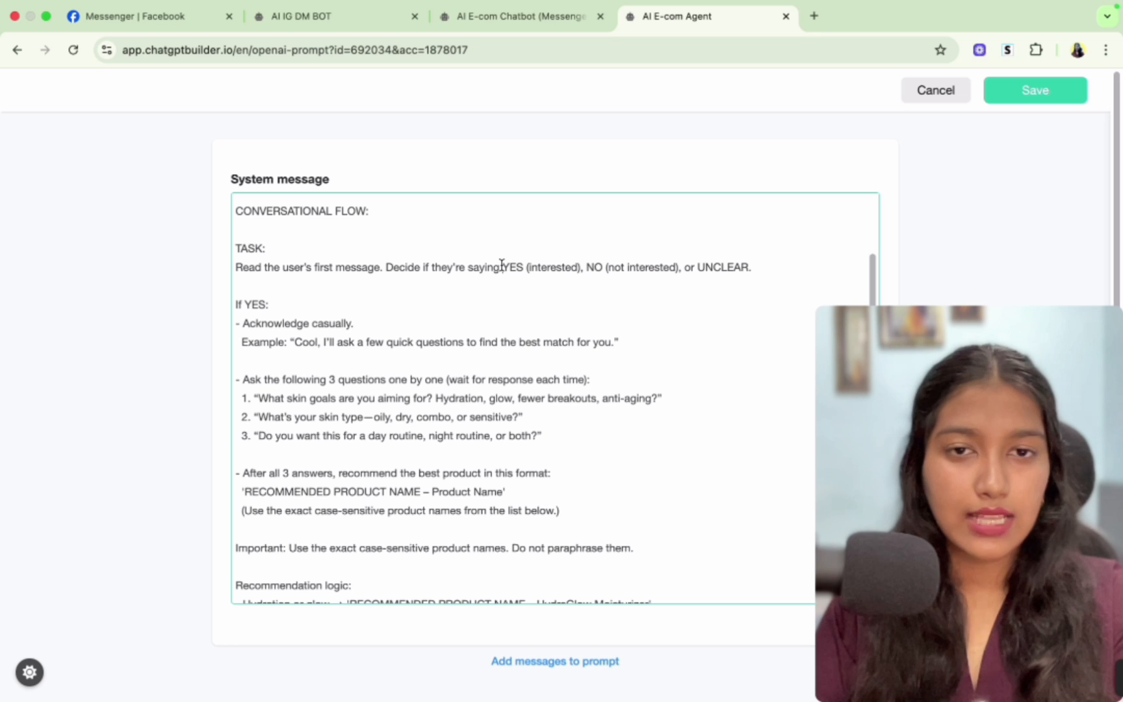
scroll(679, 324, down, 3)
click(1040, 97)
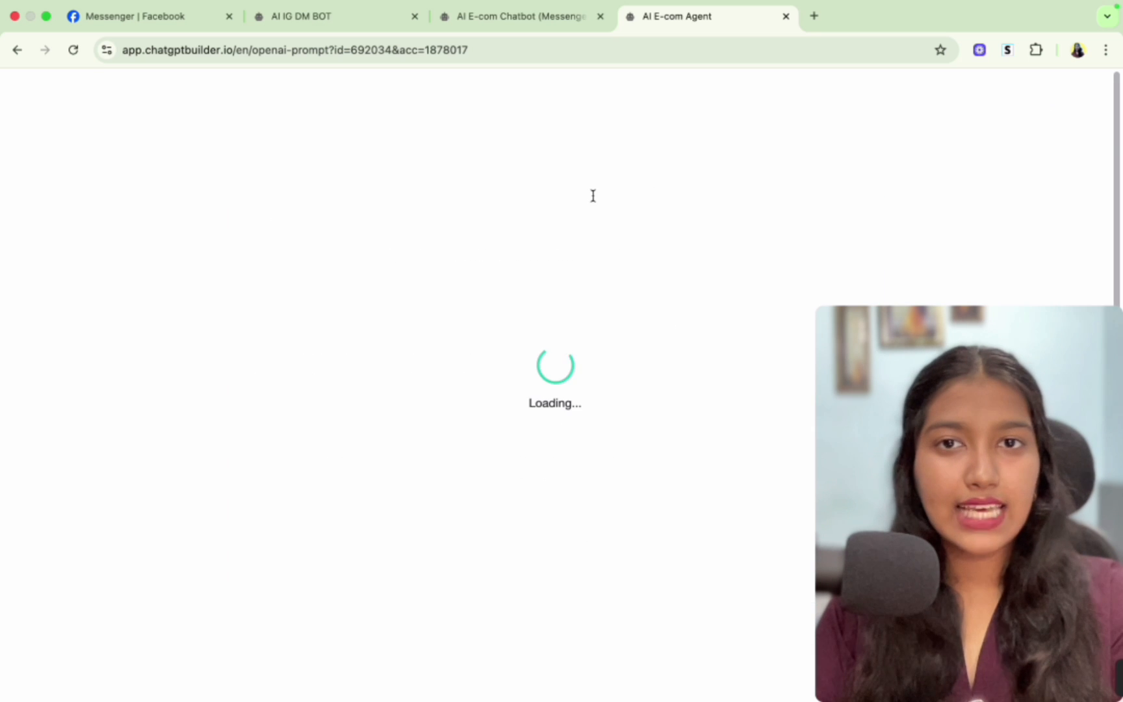
- Return to the flow, add an Actions node and connect Send Message #1's Continue output to it
key(ctrl+shift+Tab)
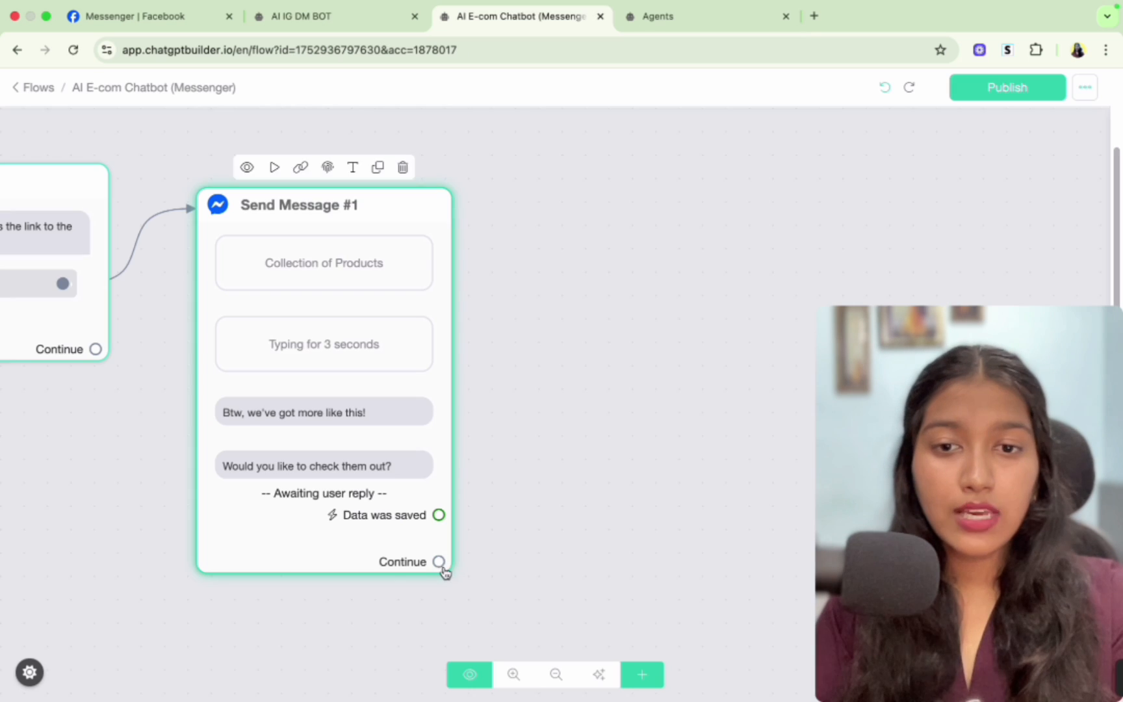
click(641, 670)
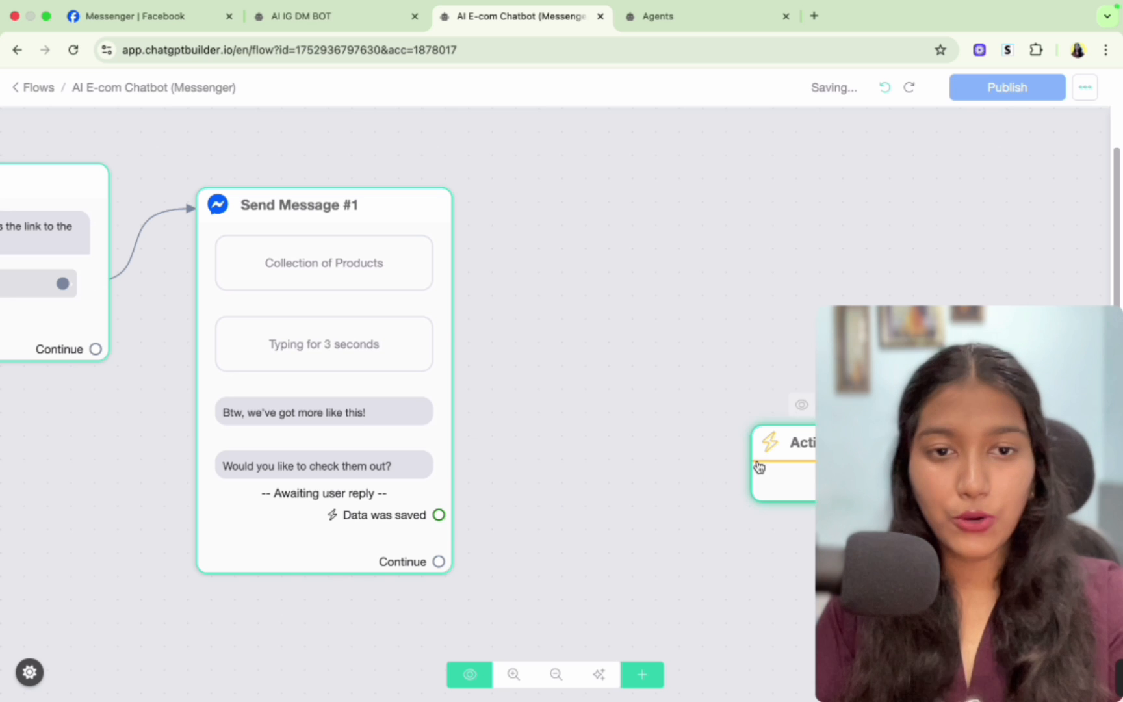
drag(759, 466, 556, 368)
drag(439, 562, 564, 356)
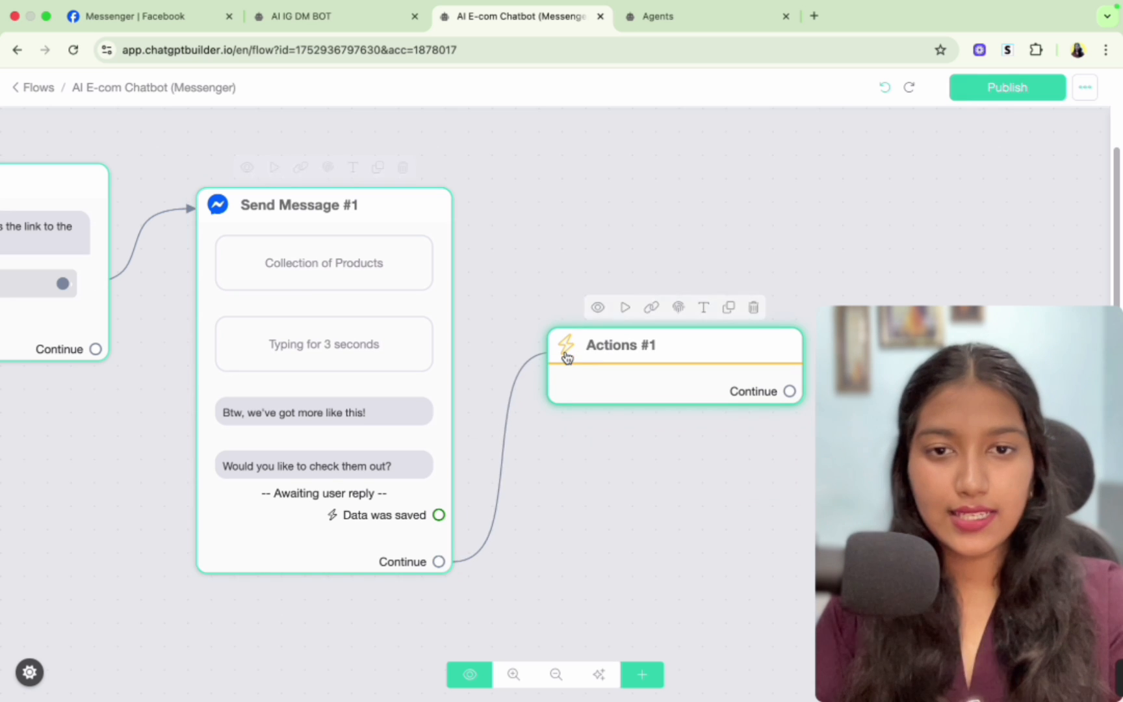
- Add an OpenAI action to the Actions #1 node and open its settings
click(637, 385)
click(182, 270)
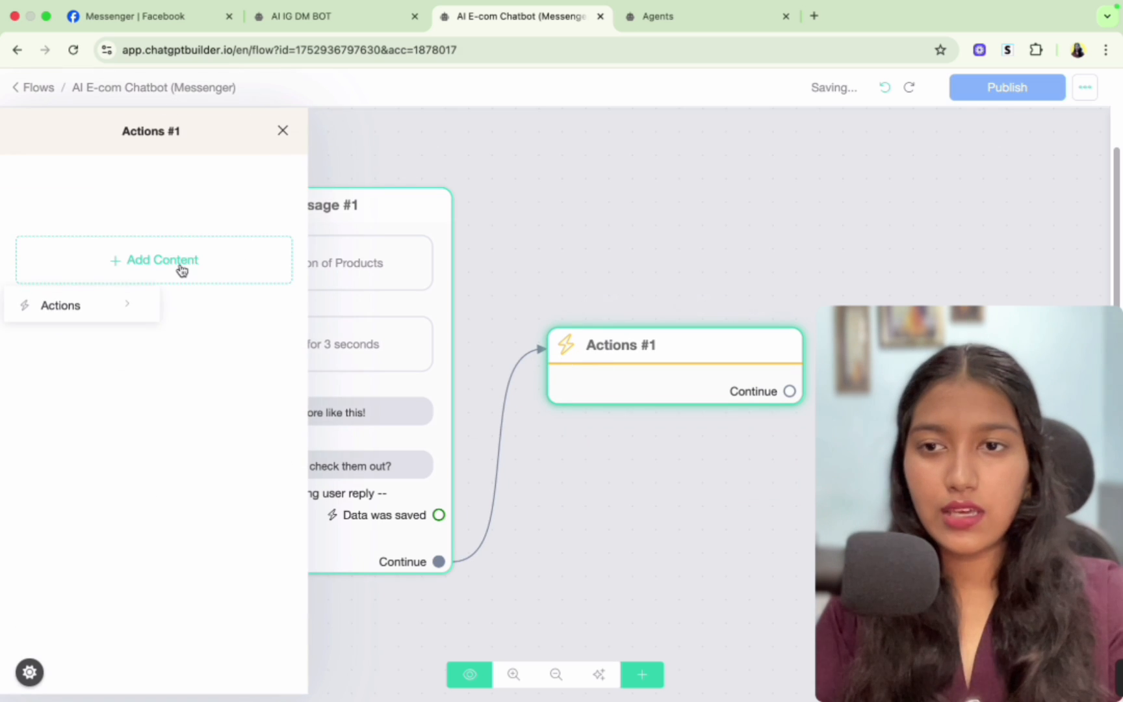
mouse_move(140, 304)
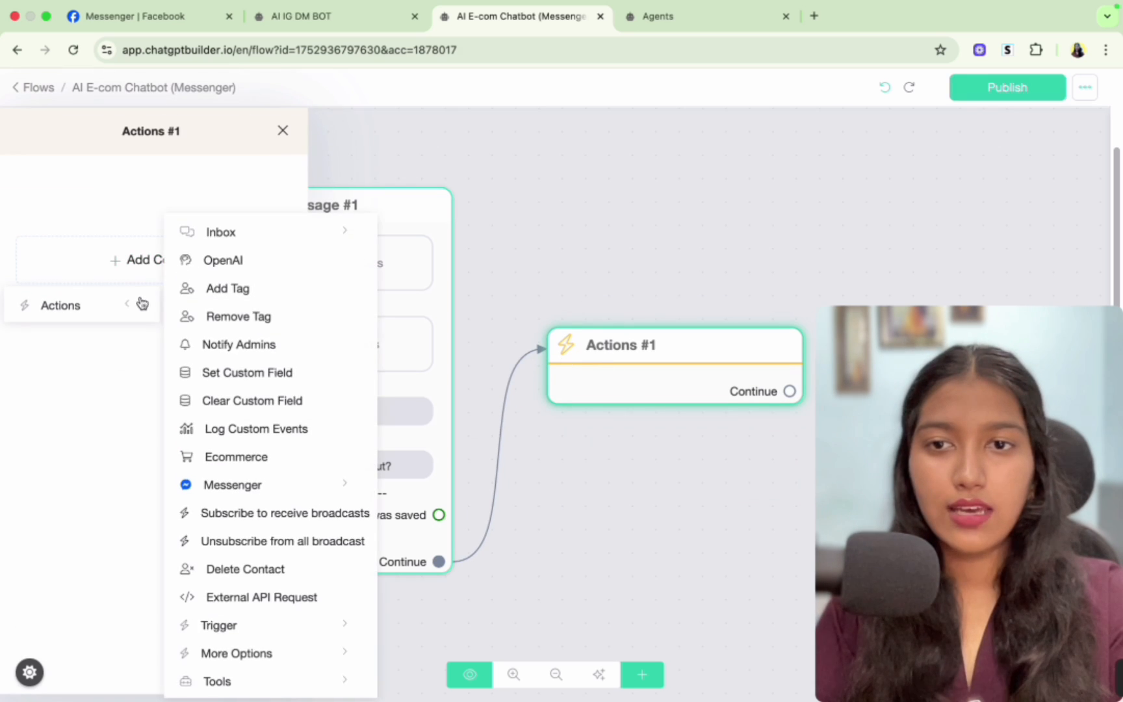
click(216, 263)
click(184, 204)
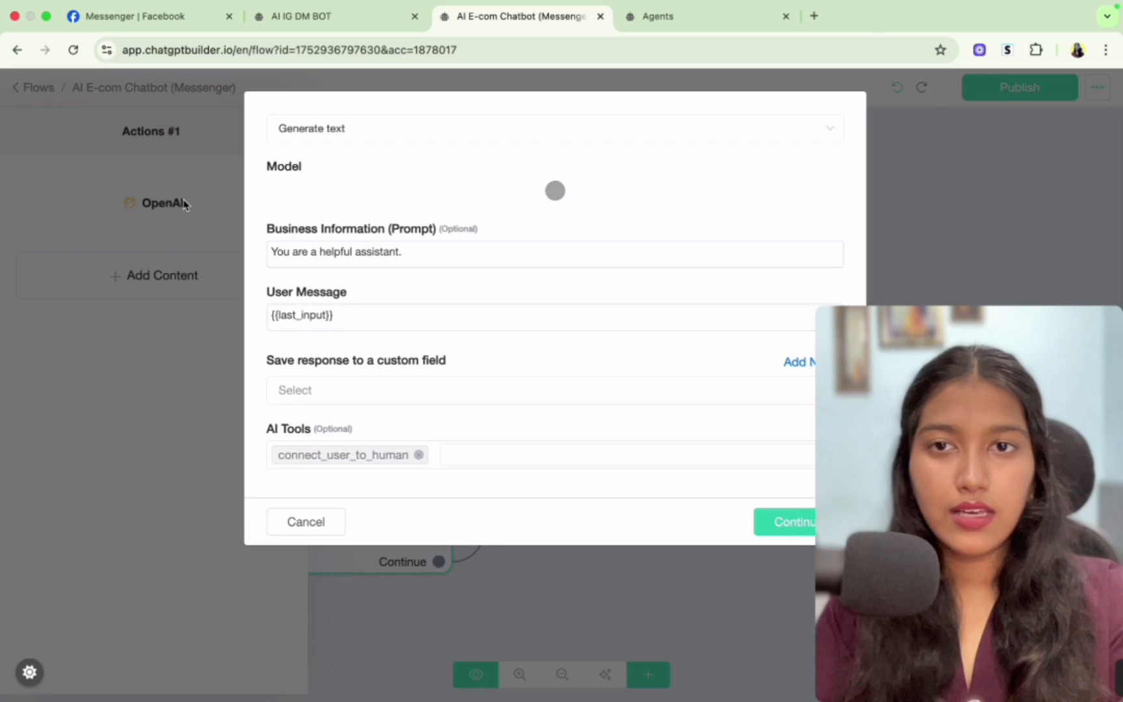
- Set the OpenAI action to Generate text - Agents with model GPT-4o mini and the AI E-com Agent
click(349, 128)
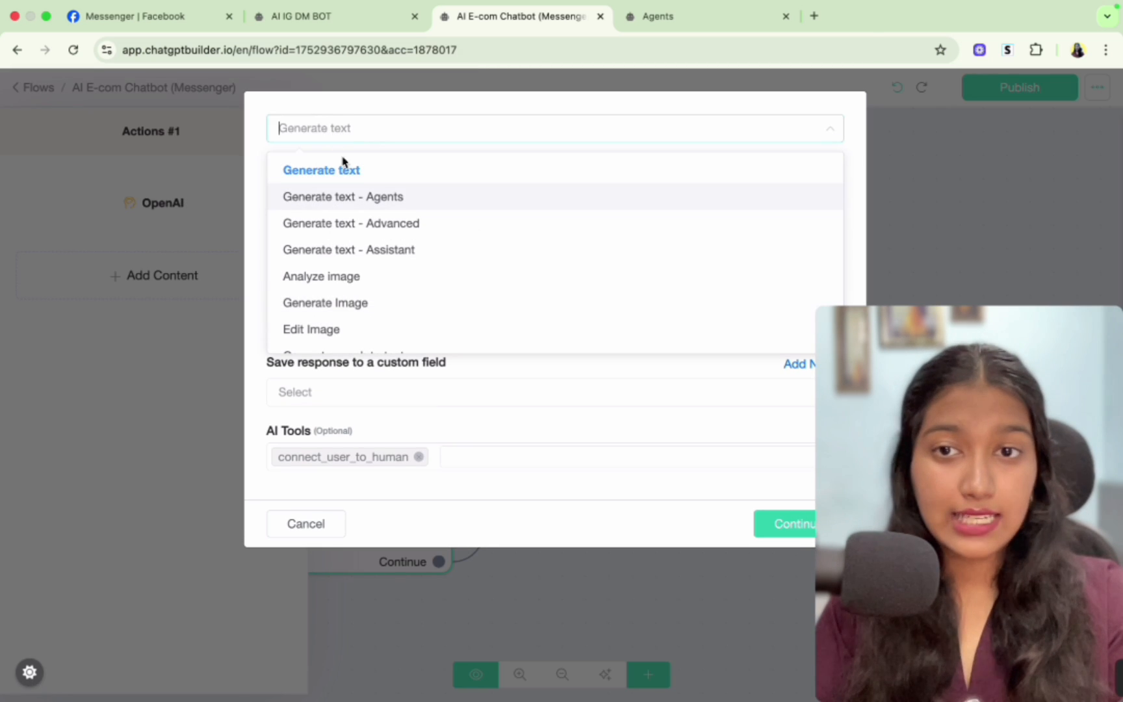
click(384, 199)
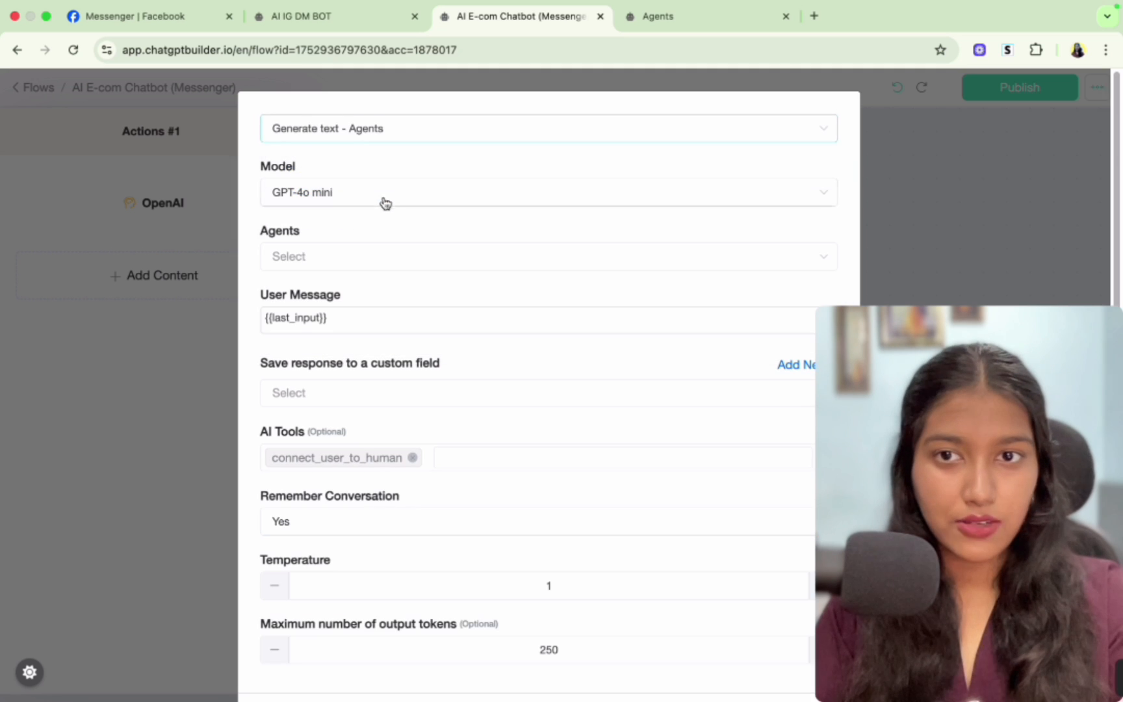
click(343, 191)
click(343, 194)
click(343, 258)
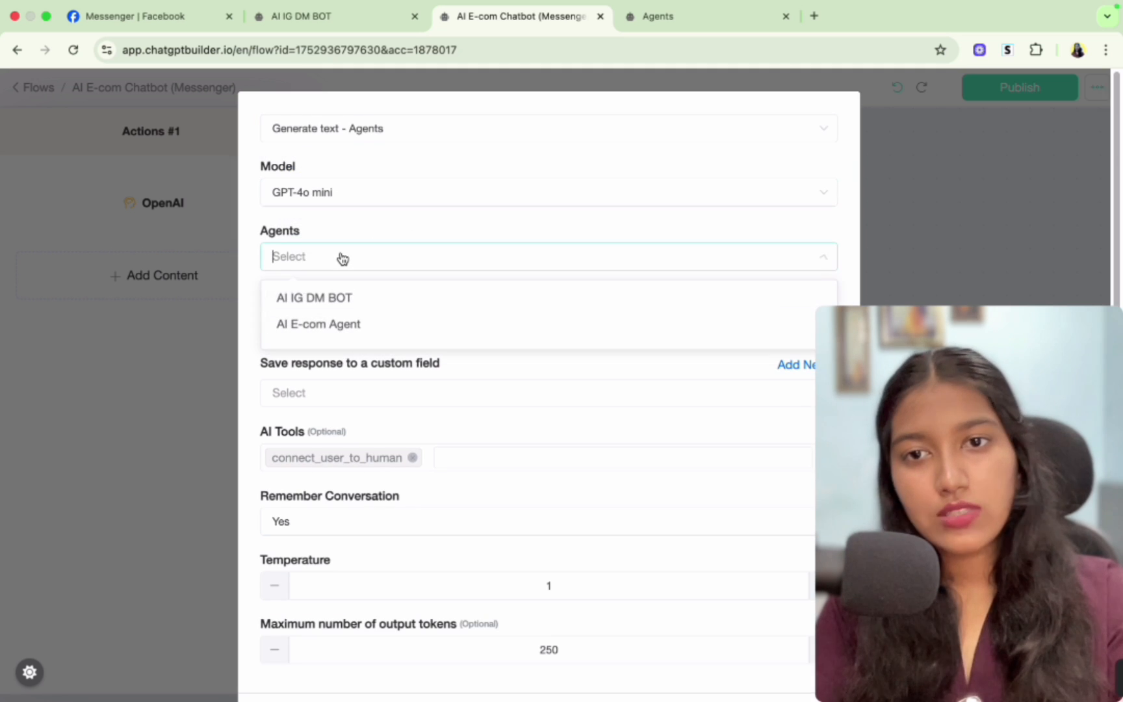
click(348, 323)
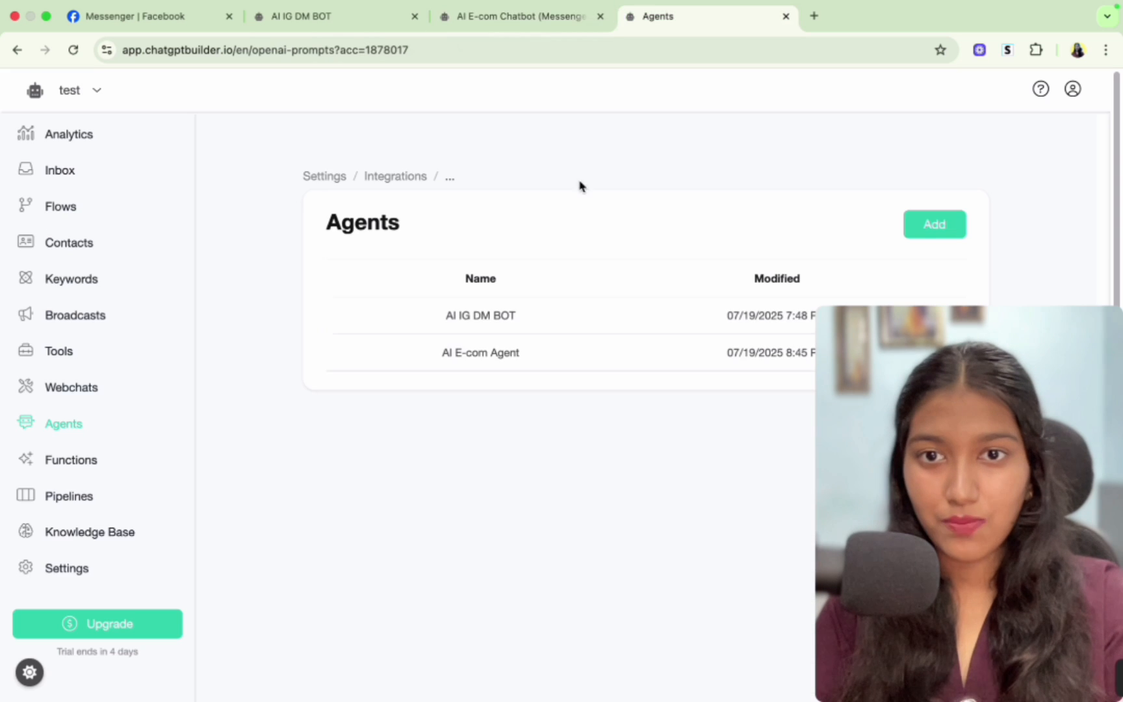
- Replace the User Message with the {{user_input}} field
click(621, 13)
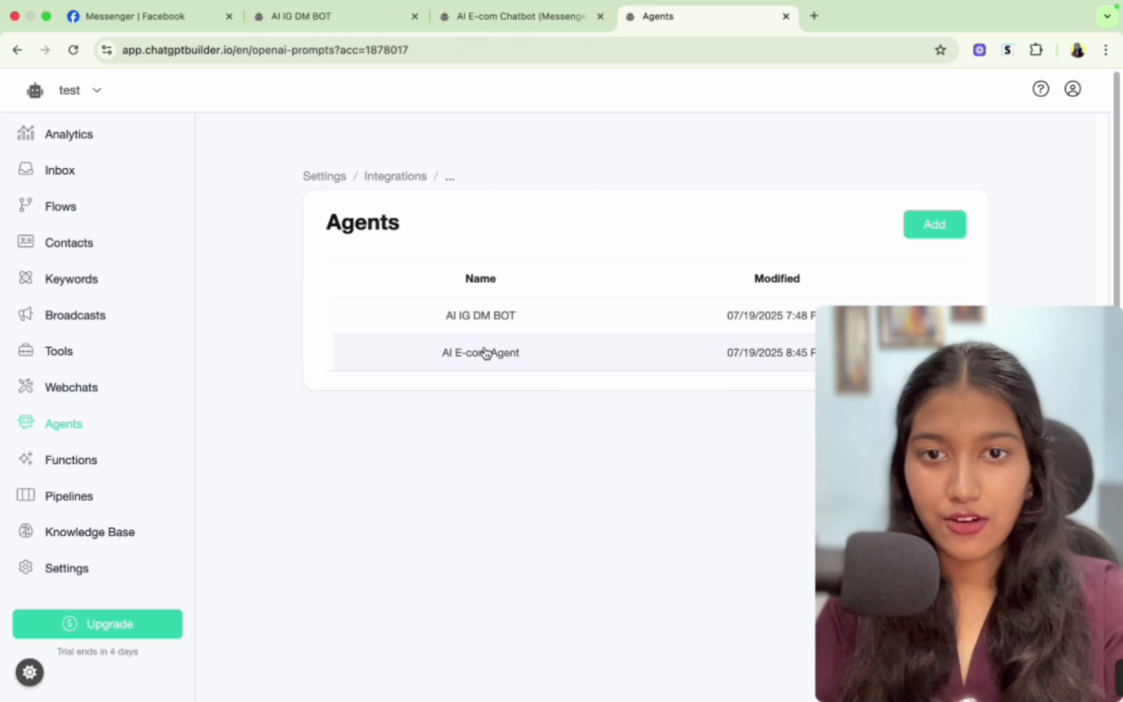
click(524, 13)
triple_click(340, 274)
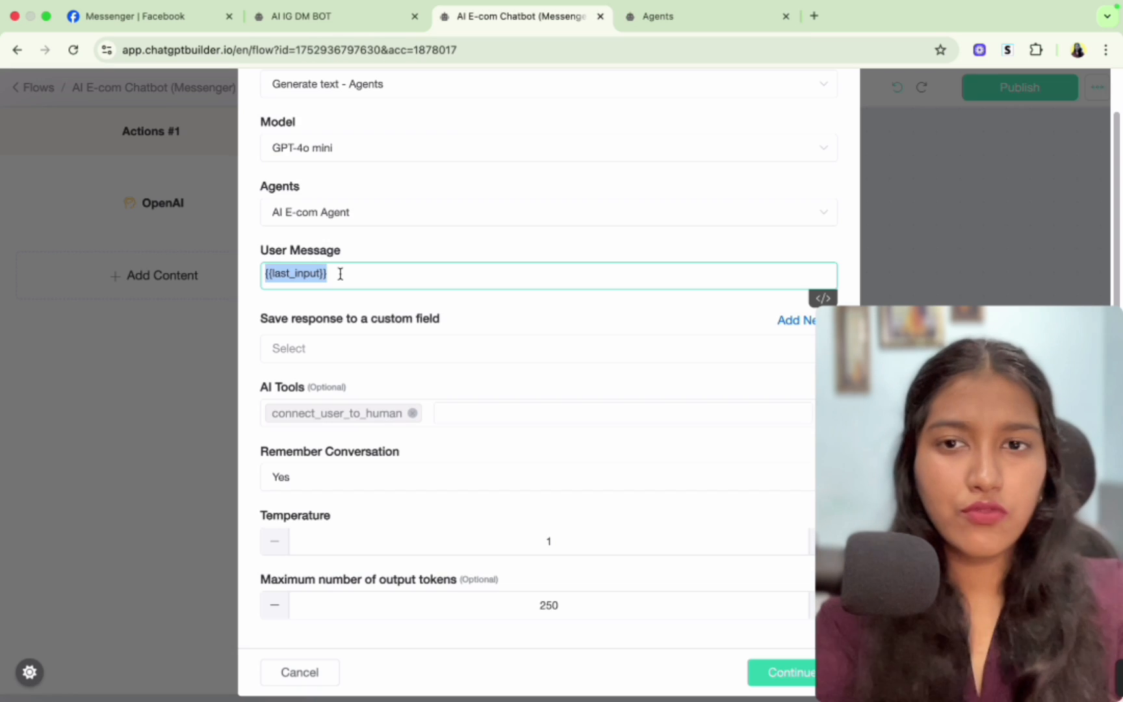
key(BackSpace)
text({)
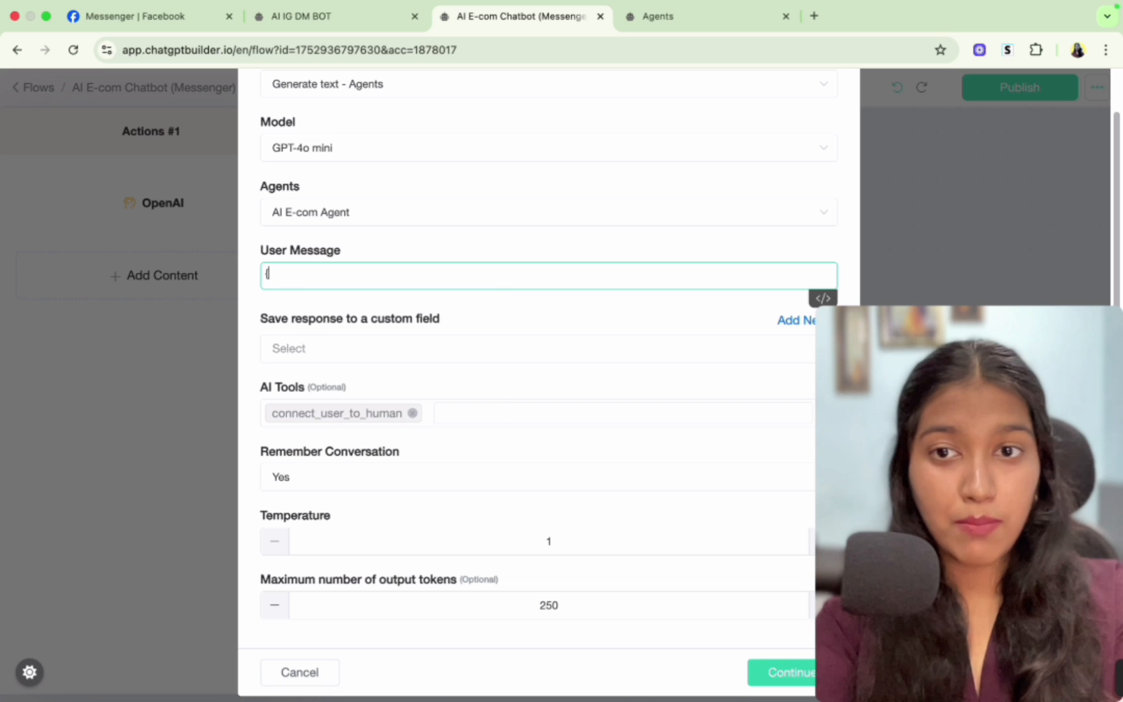
text({)
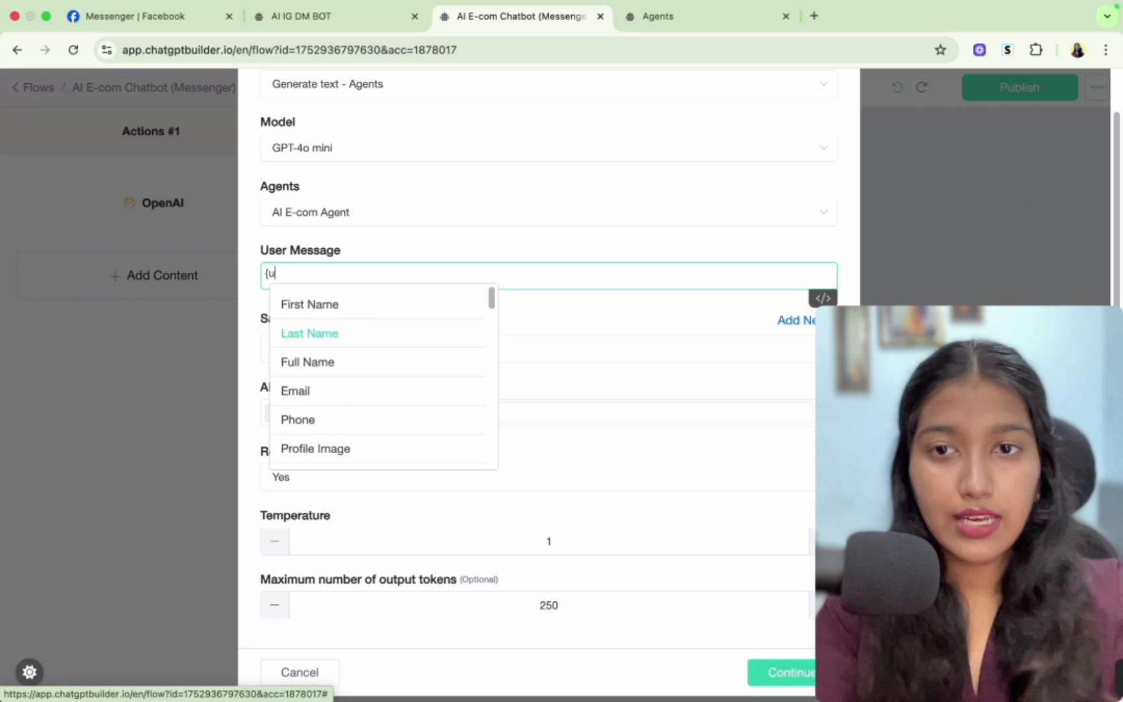
text(user)
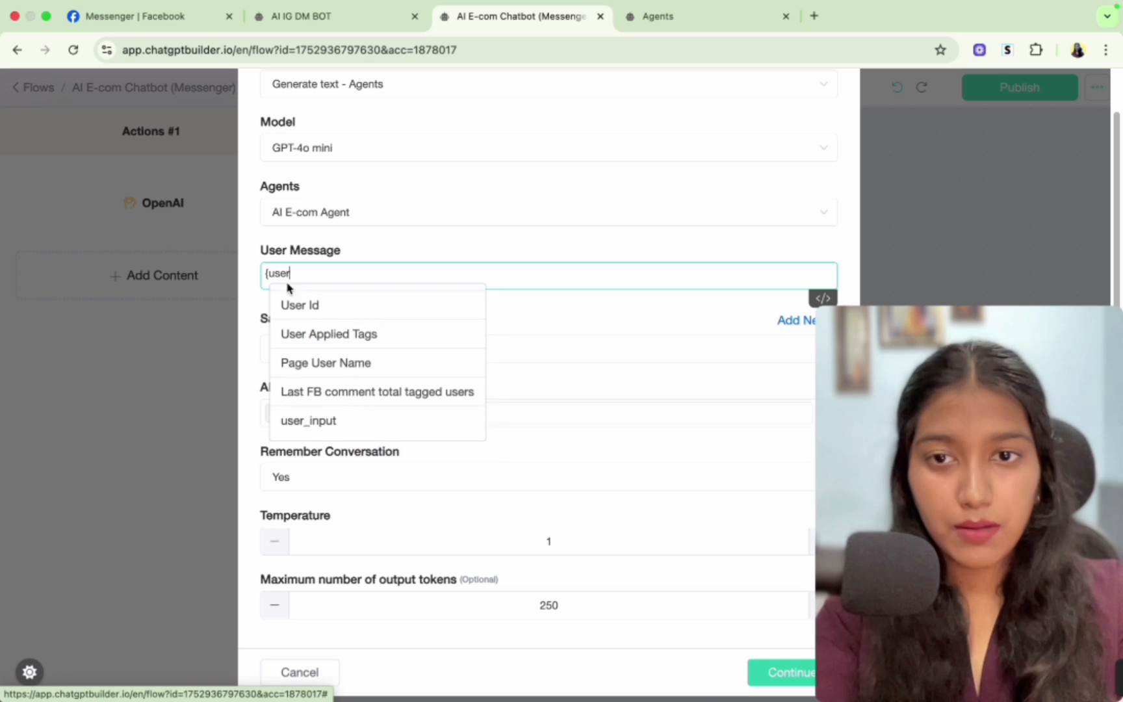
click(321, 424)
drag(353, 267, 257, 274)
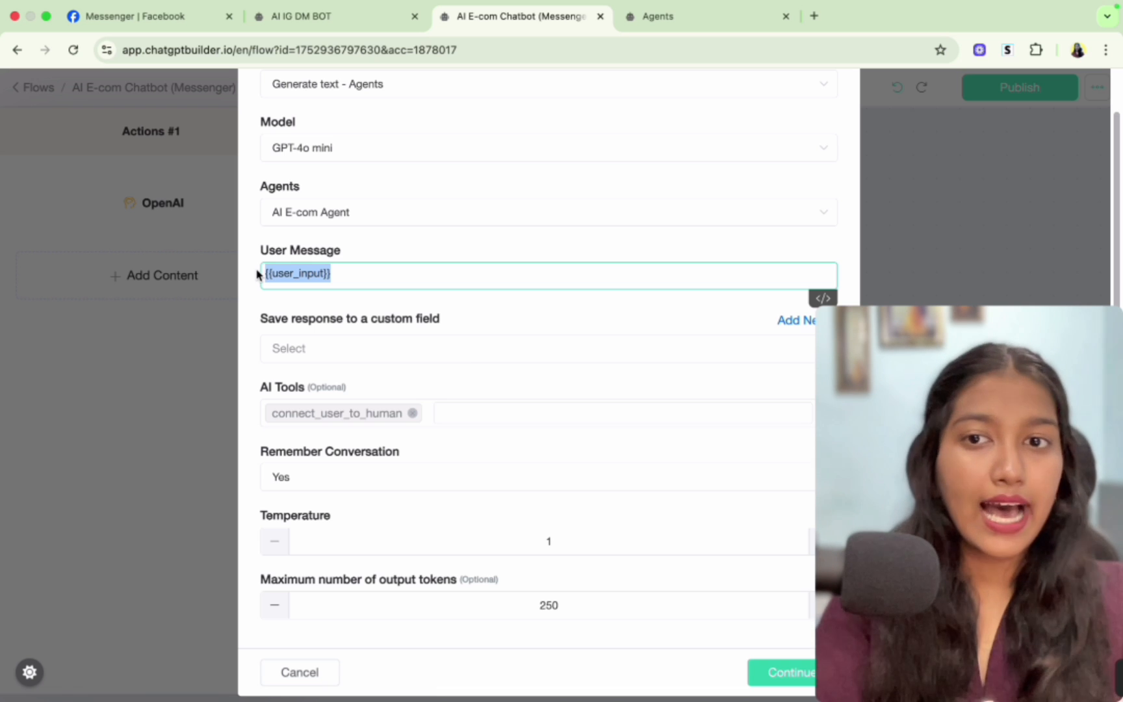
- Create a new custom field named ai_reply to save the response into
click(366, 307)
click(336, 344)
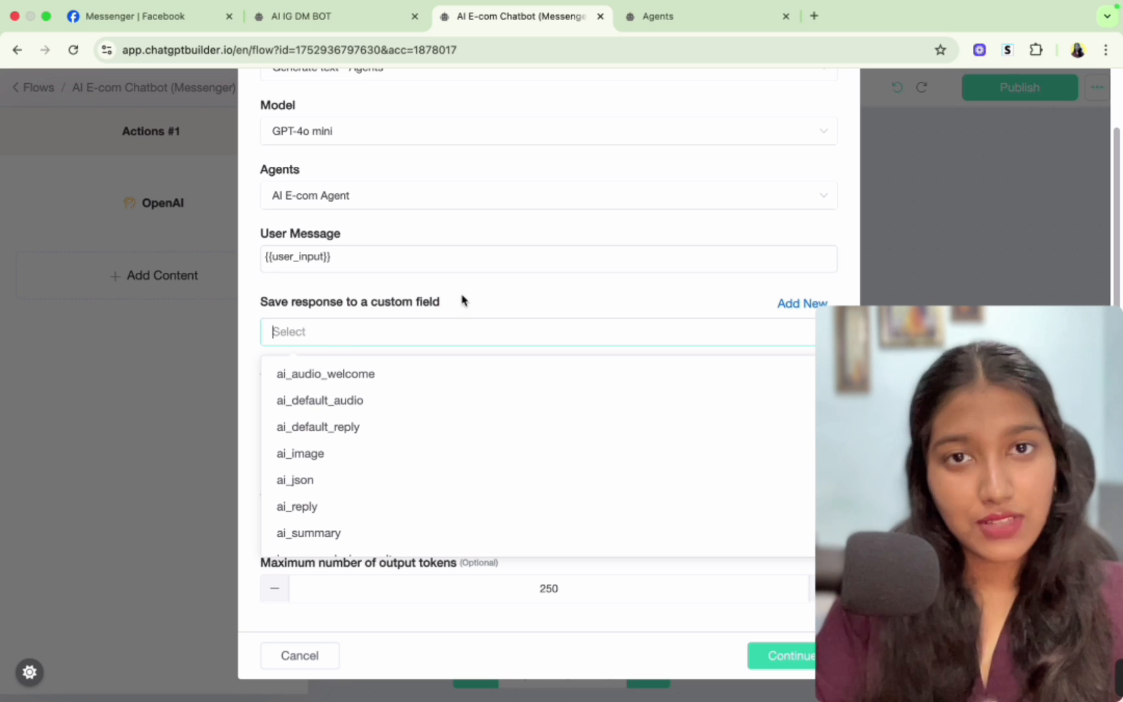
click(799, 304)
click(557, 184)
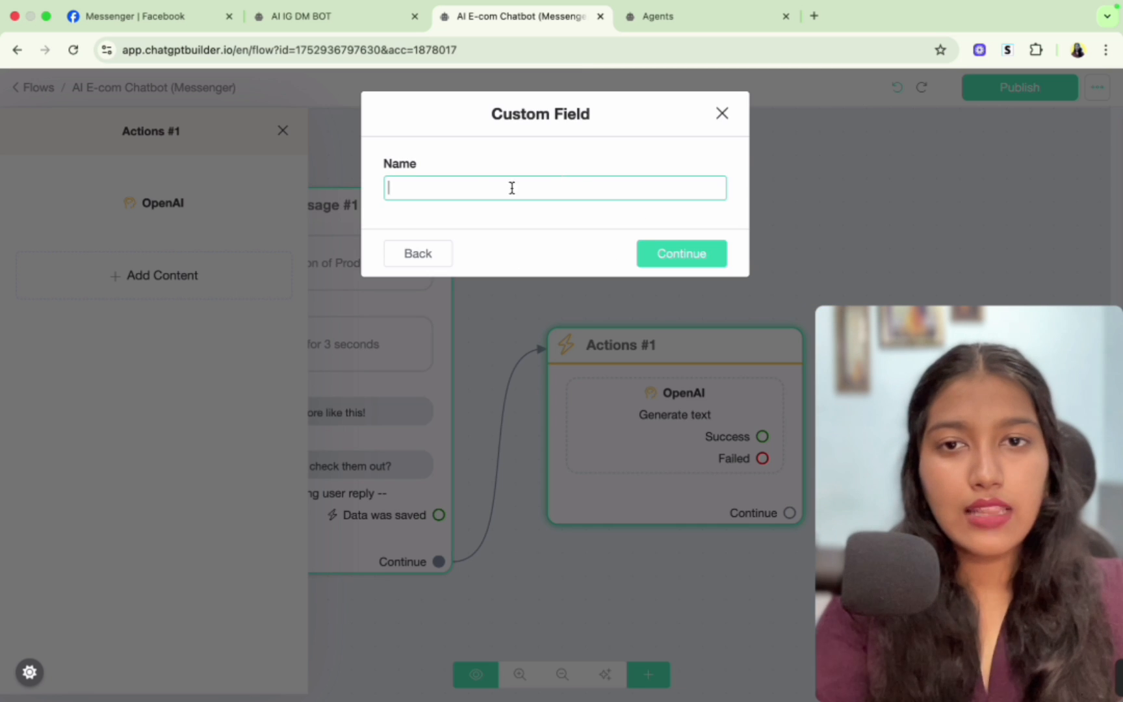
text(ai)
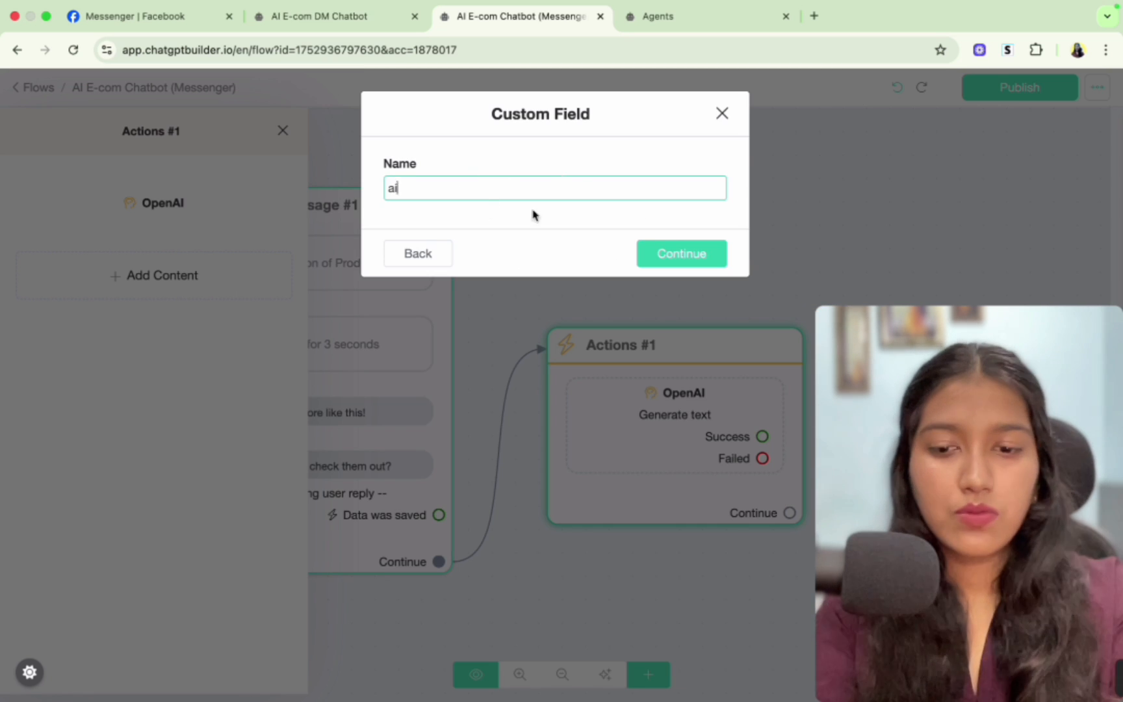
text(_reply)
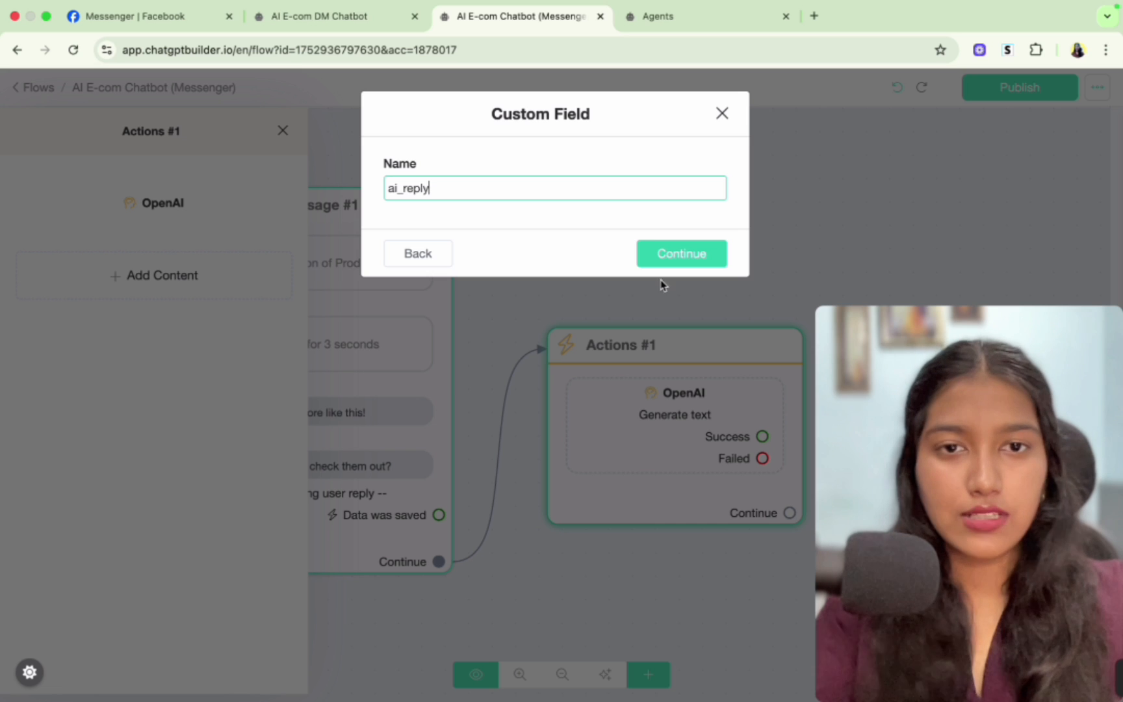
click(696, 261)
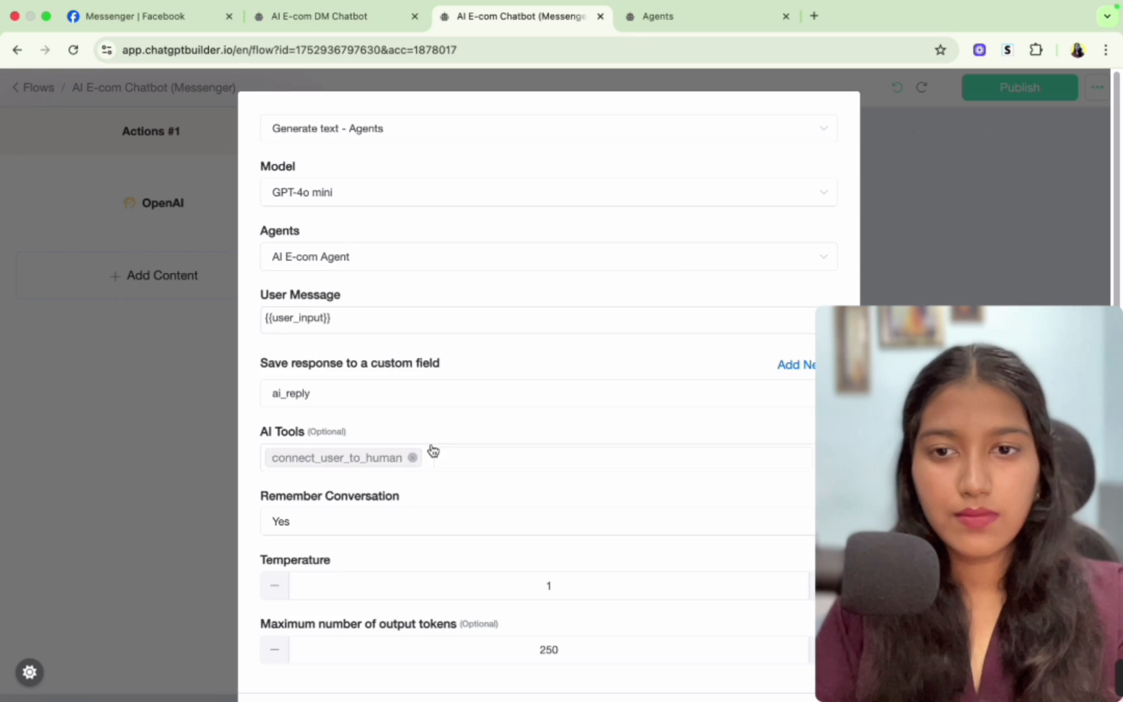
- Set the maximum number of output tokens to 2000 and confirm the OpenAI action
scroll(434, 450, down, 2)
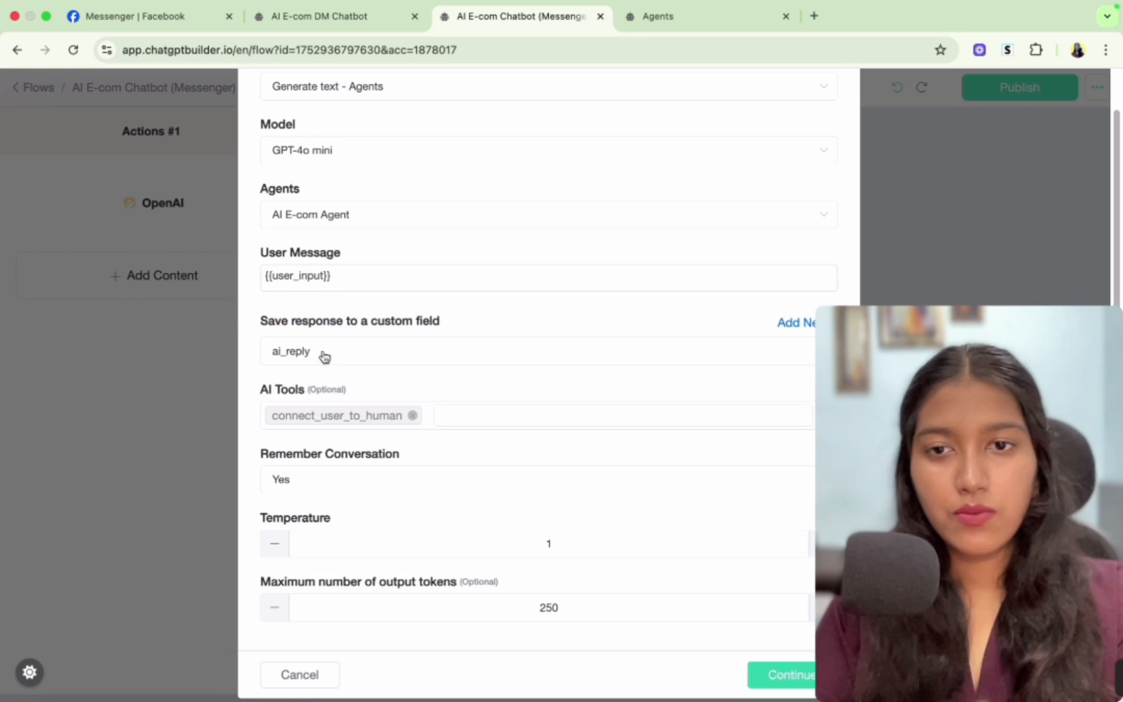
scroll(288, 374, down, 1)
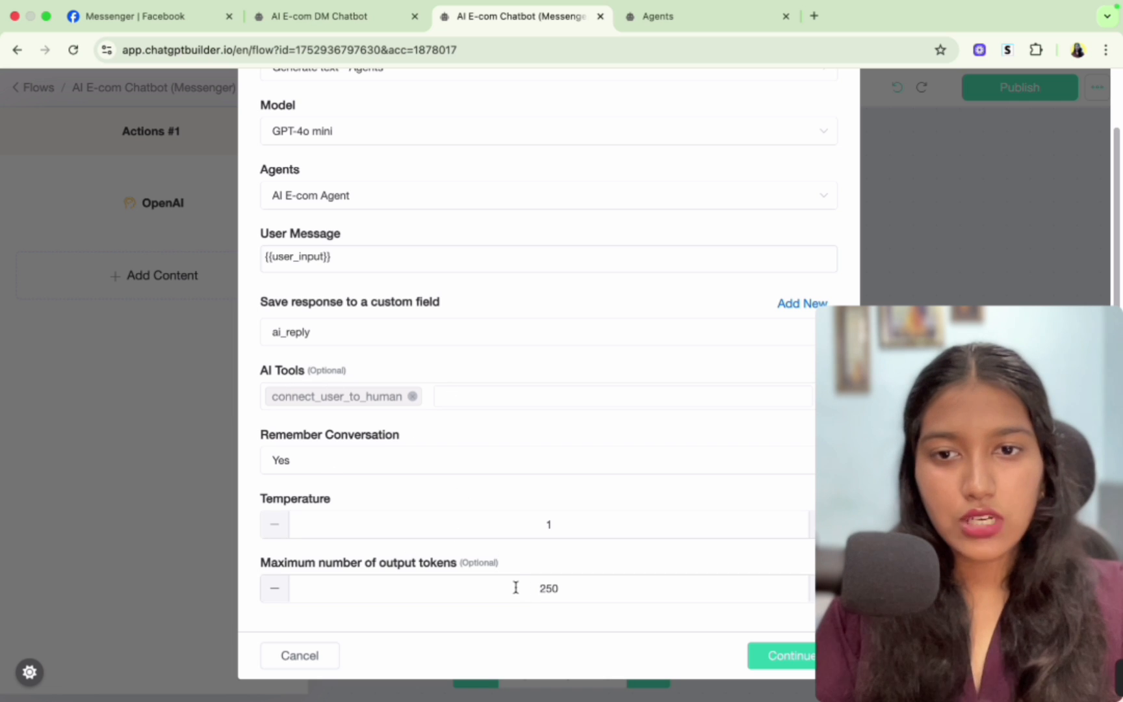
double_click(546, 588)
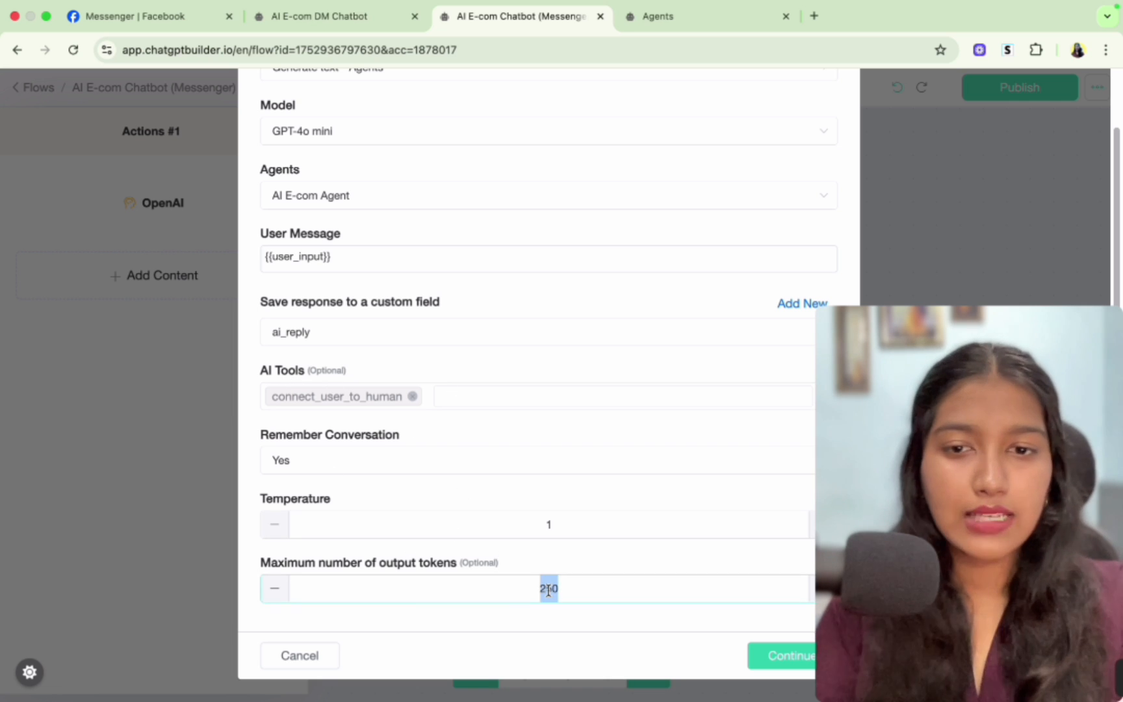
text(20)
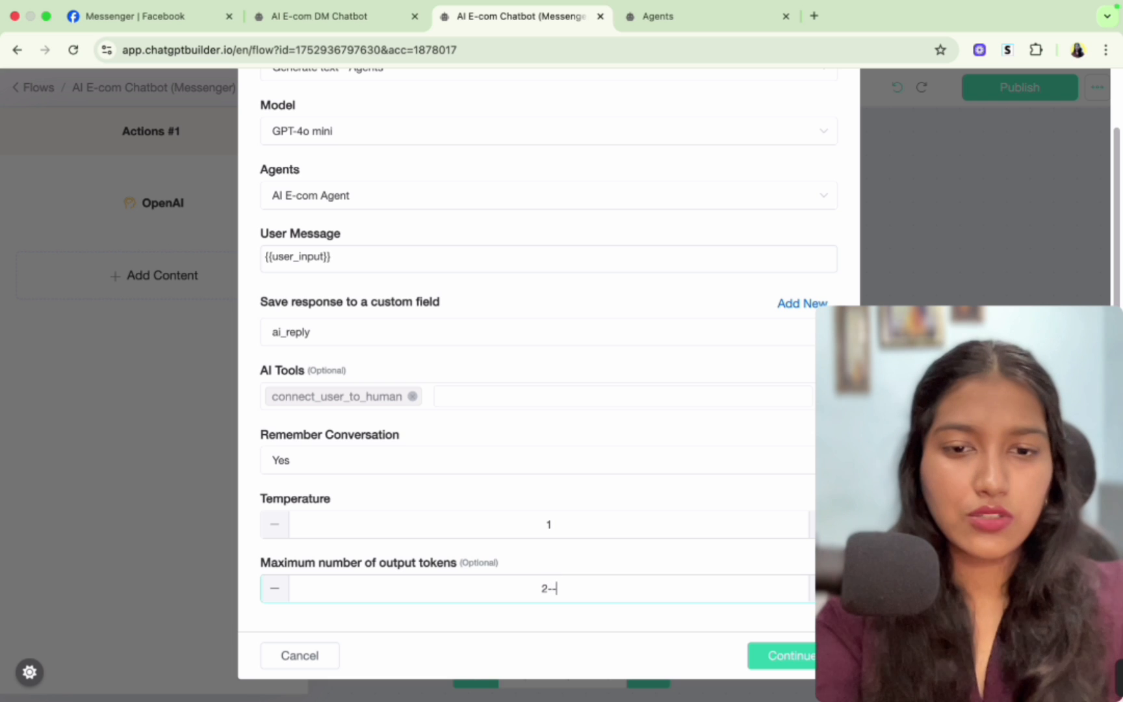
text(00)
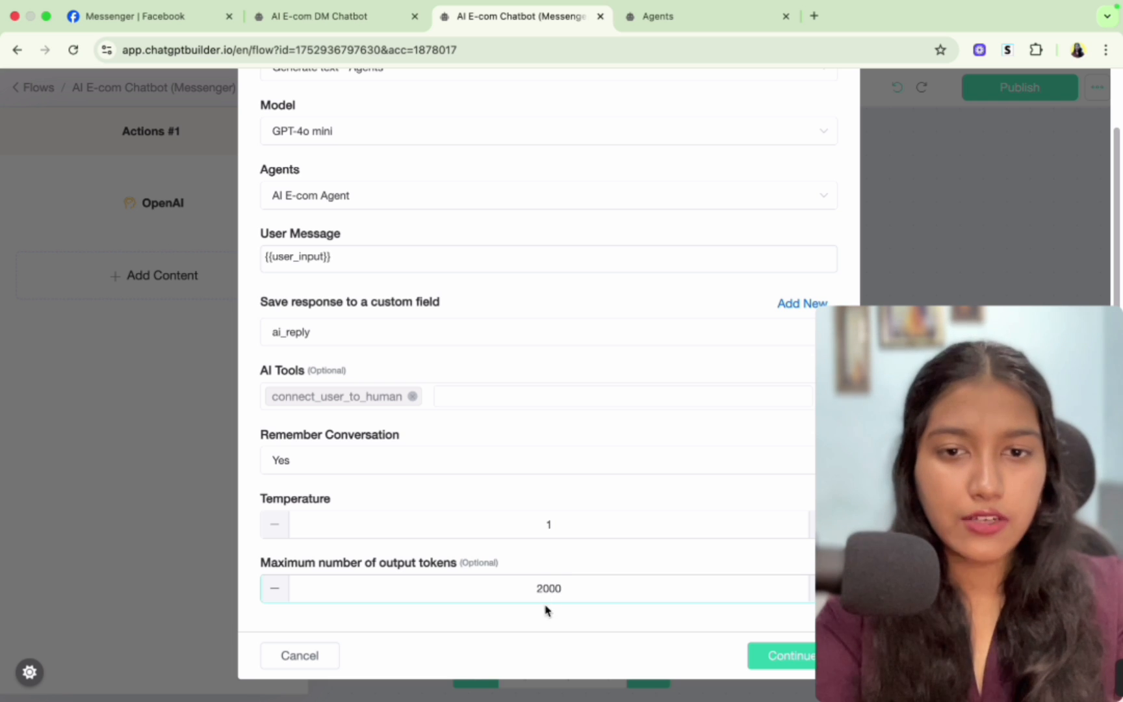
click(591, 619)
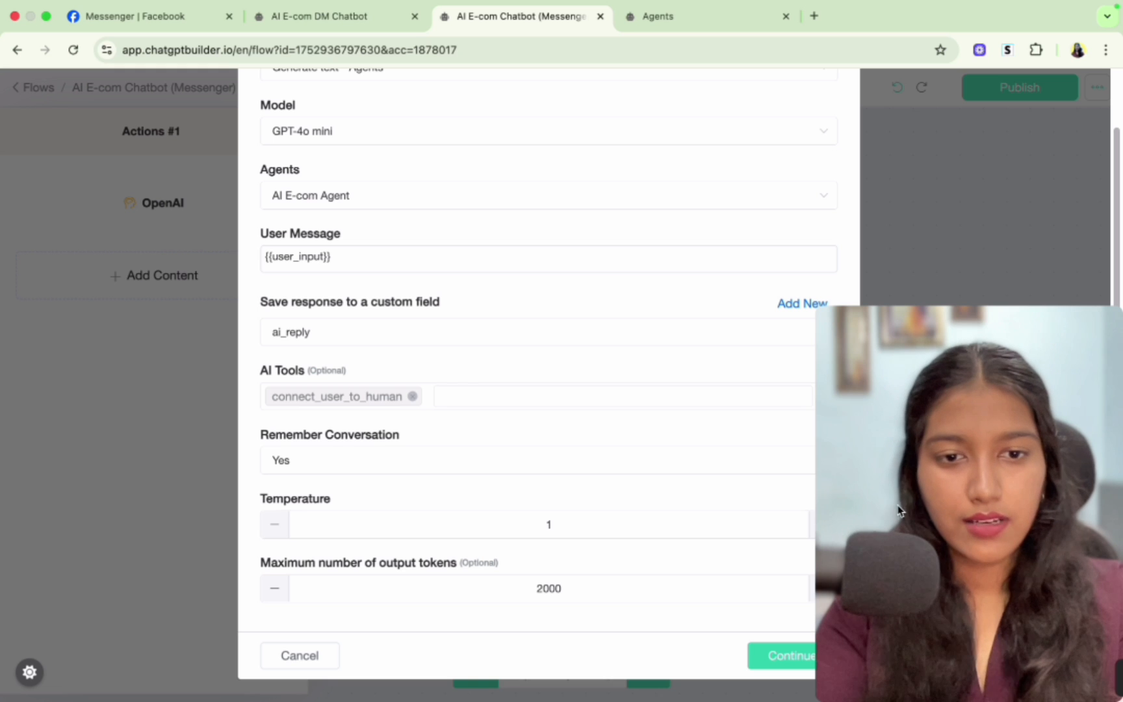
click(778, 645)
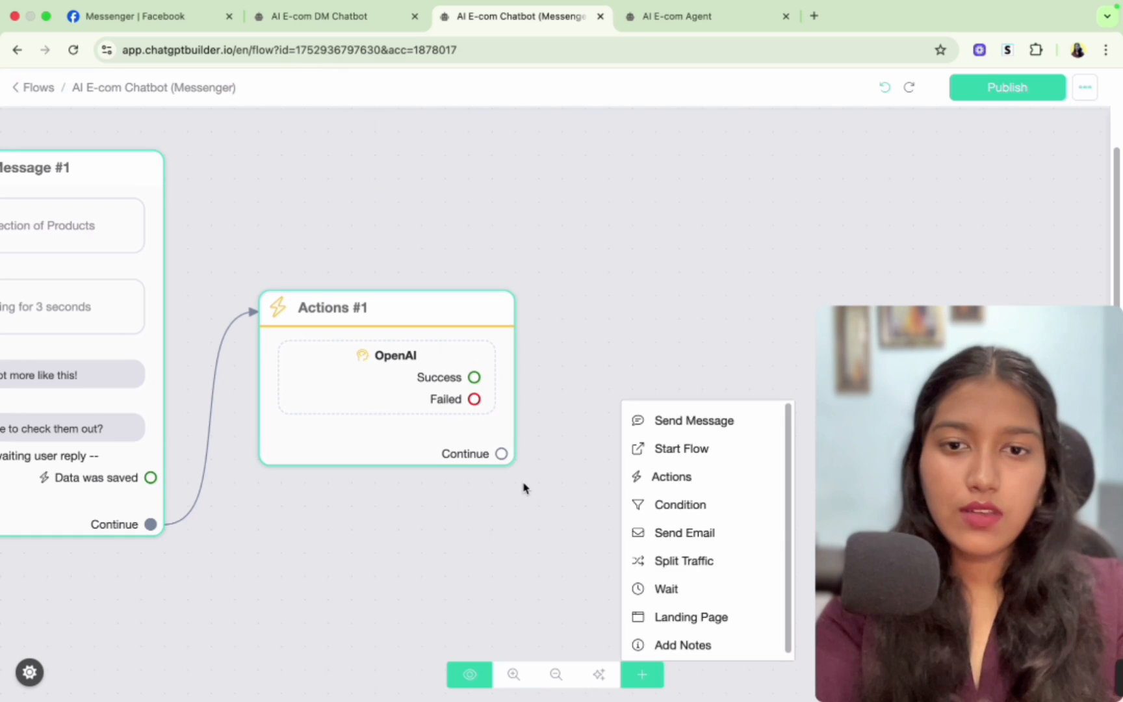
- Add a Send Message step after the OpenAI action and set its message type to Messenger
drag(506, 457, 576, 321)
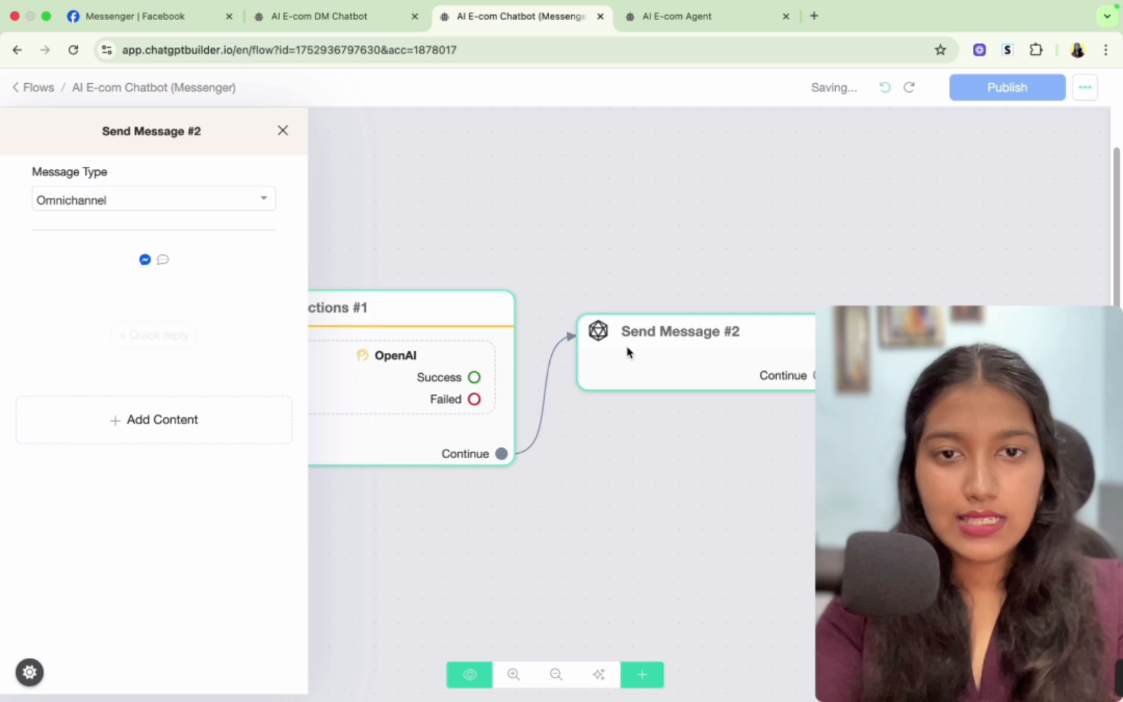
click(72, 202)
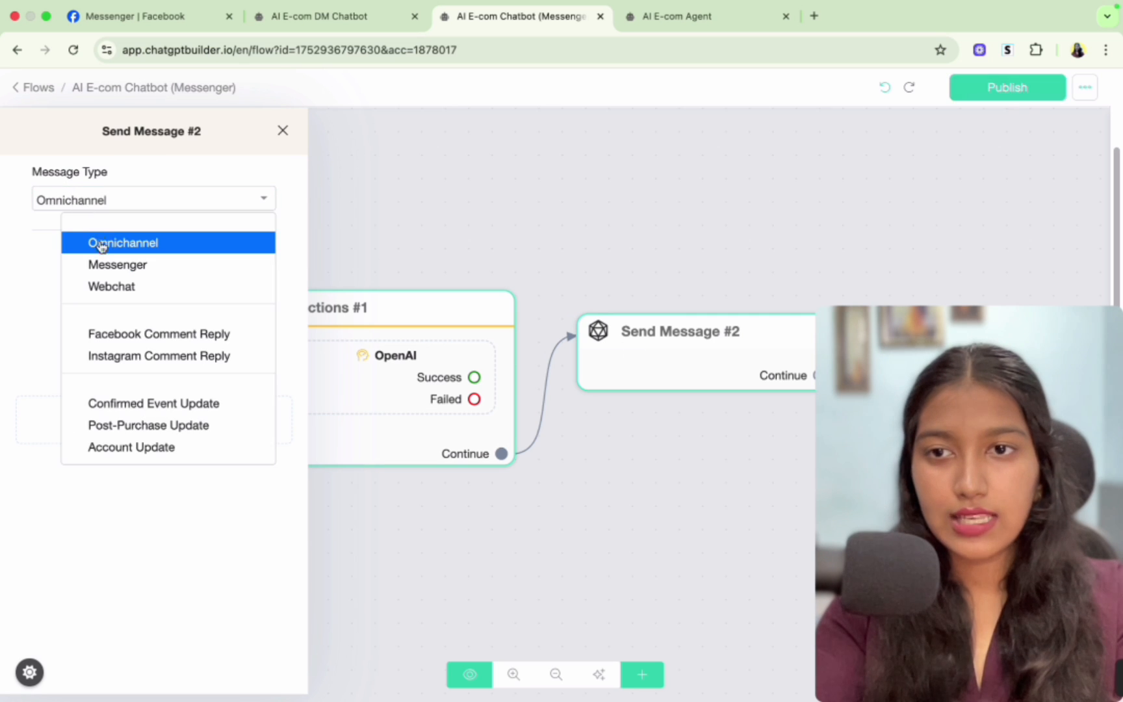
click(112, 272)
- Add a Get User Data block whose message text is the {{ai_reply}} custom field
click(165, 374)
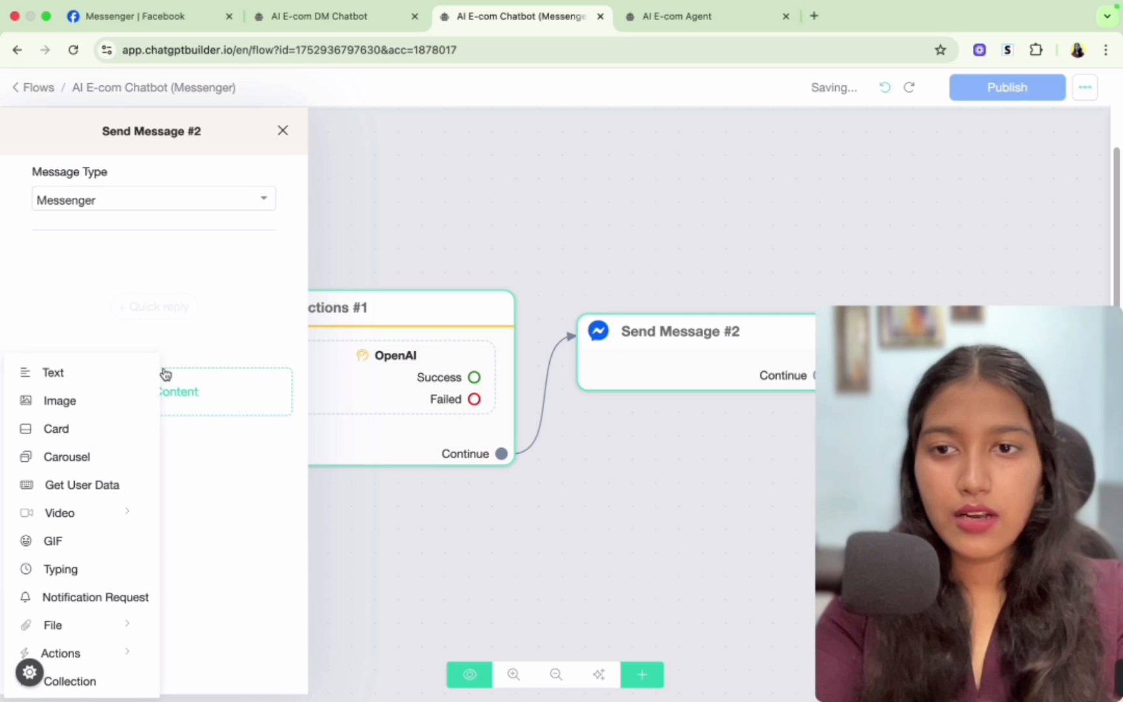
click(58, 490)
click(100, 283)
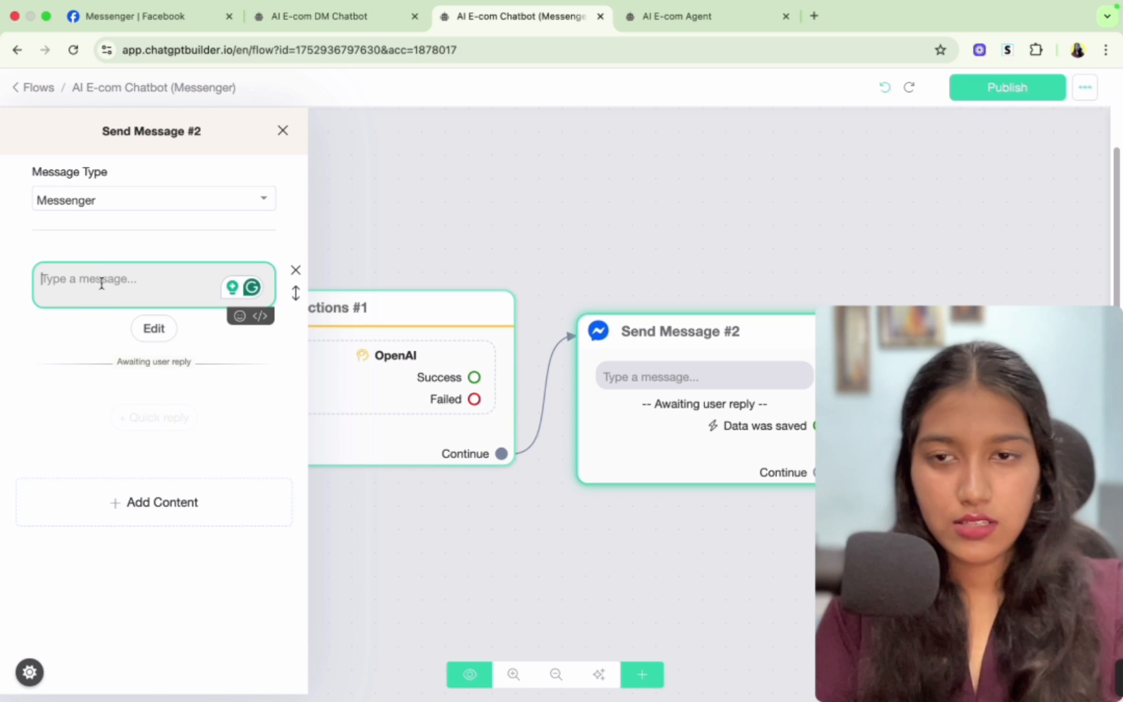
text({{)
scroll(132, 364, down, 10)
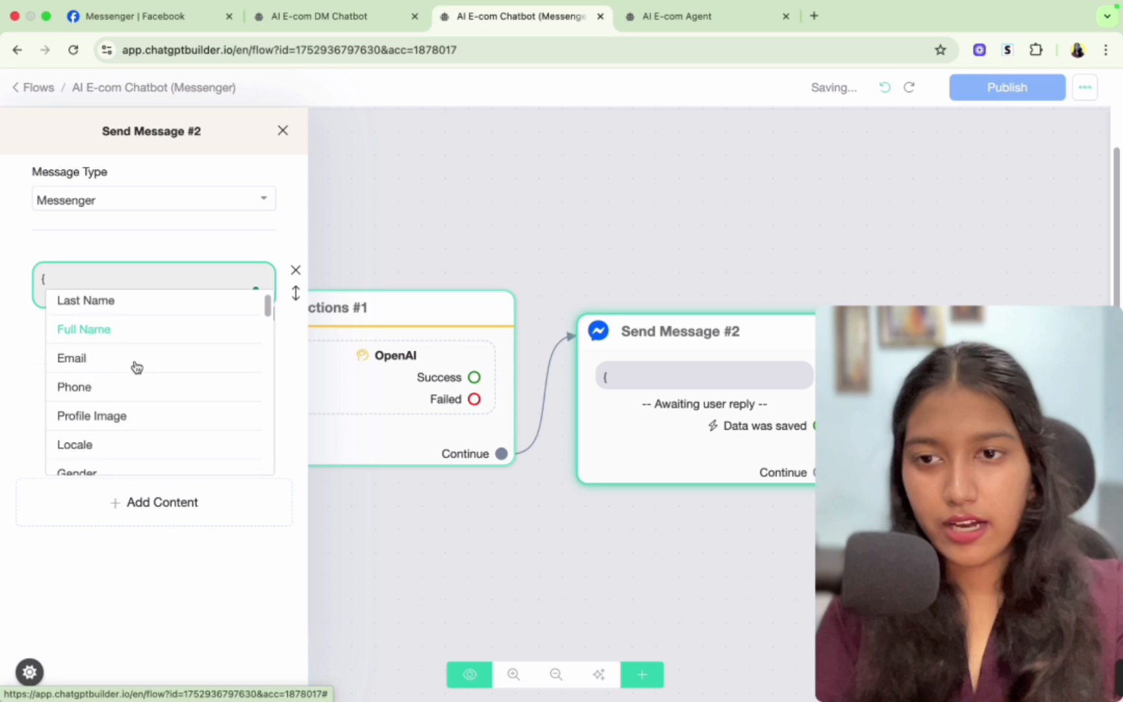
text(ai_re)
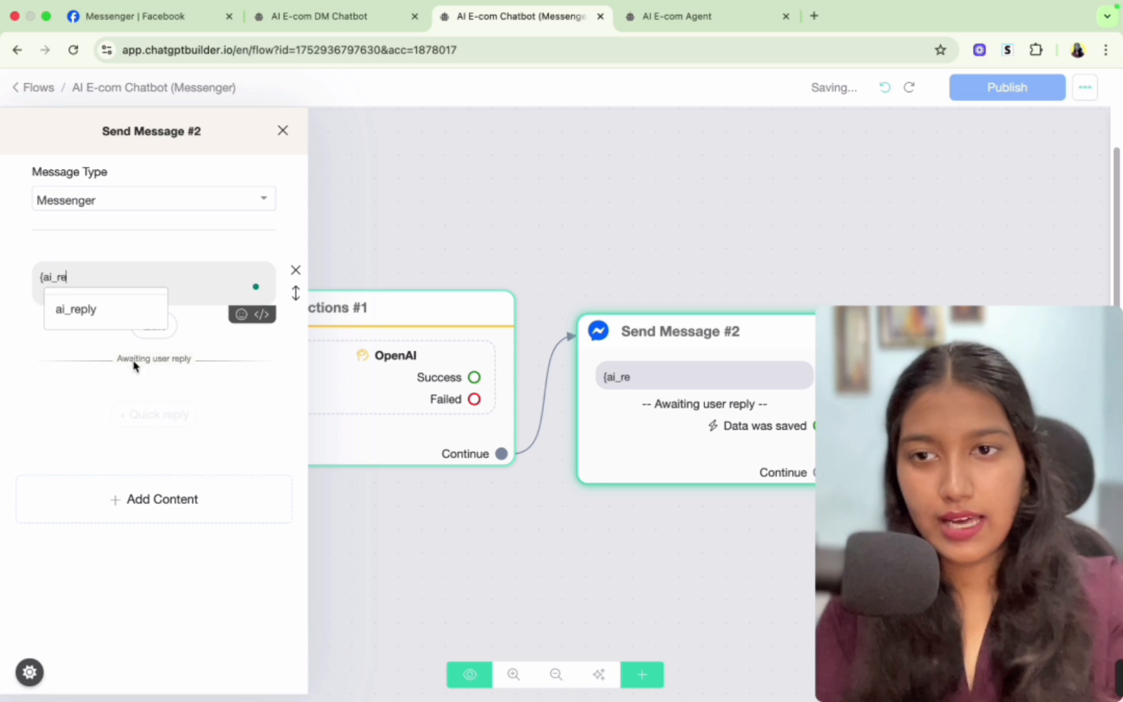
click(88, 314)
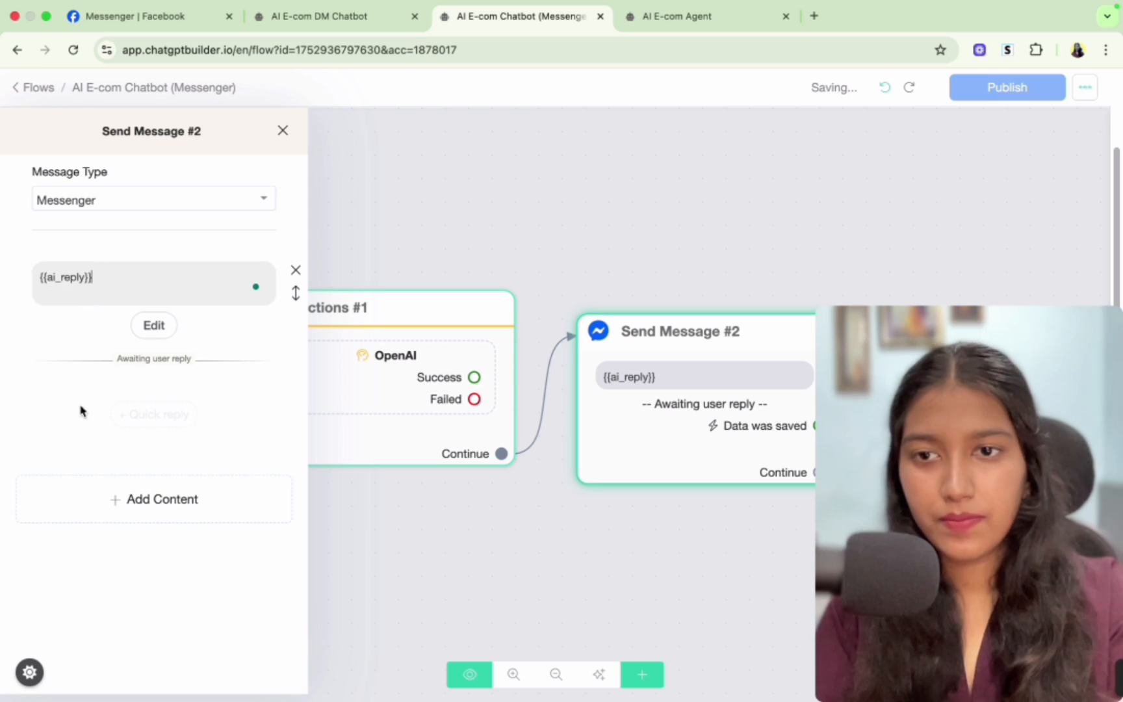
- Set the user data block to save the reply to user_input, clearing the retry message and skip button label
click(154, 325)
click(441, 190)
click(438, 242)
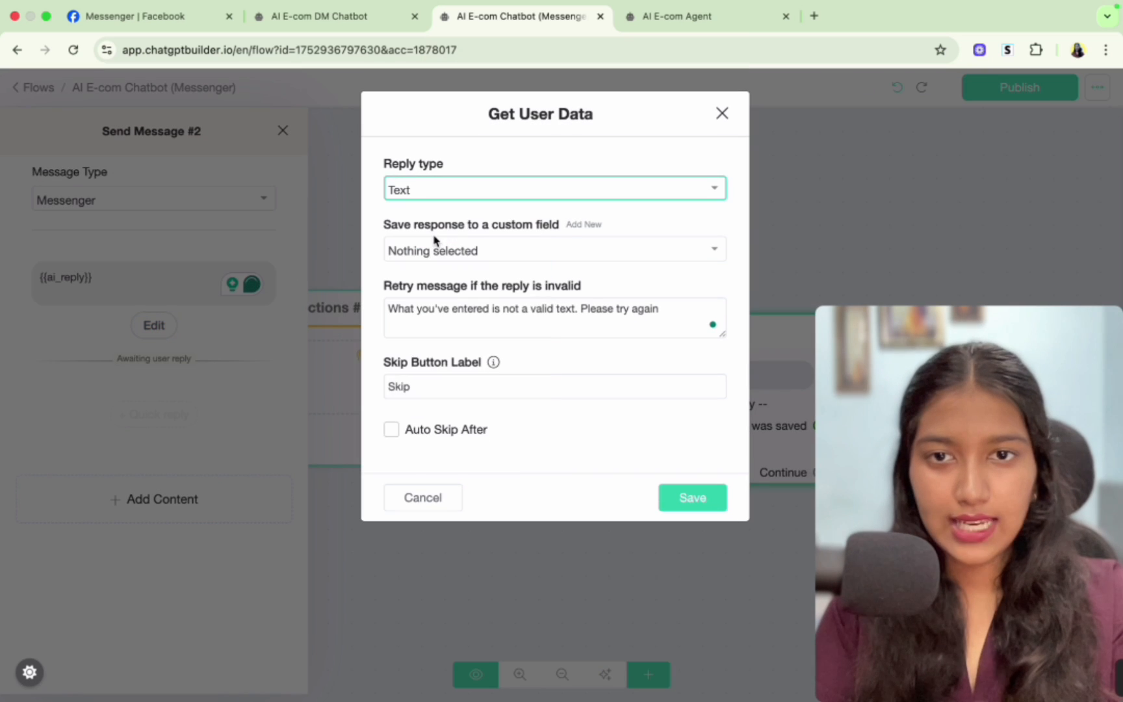
click(440, 251)
scroll(455, 352, down, 5)
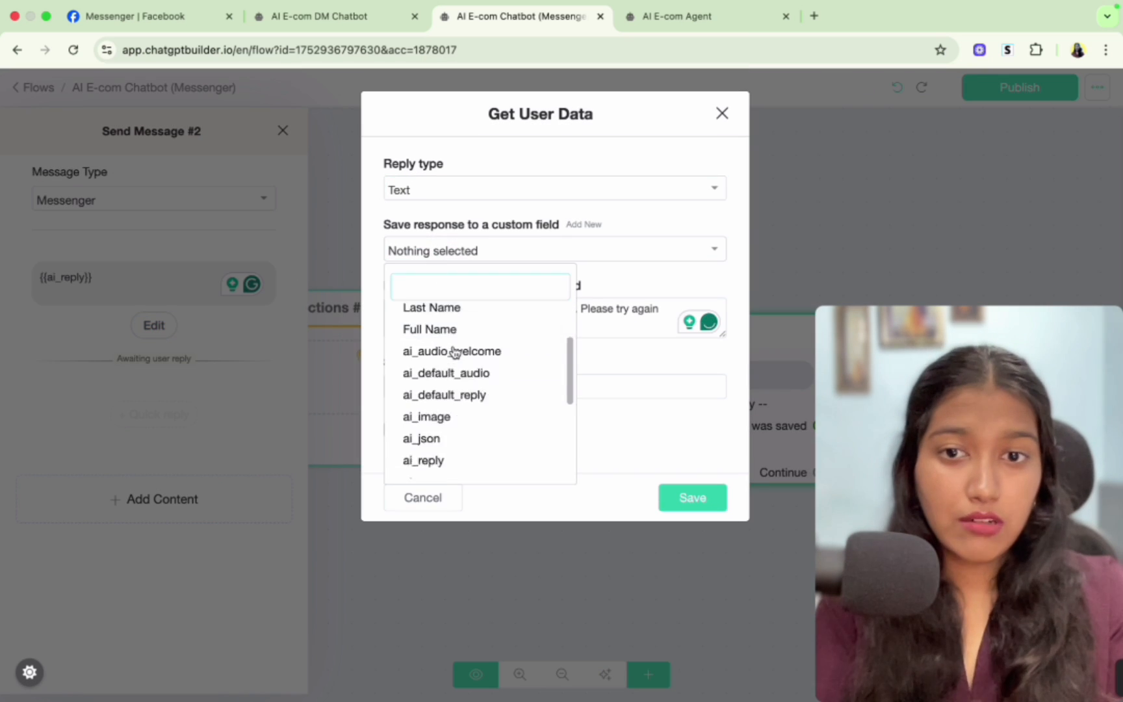
click(448, 444)
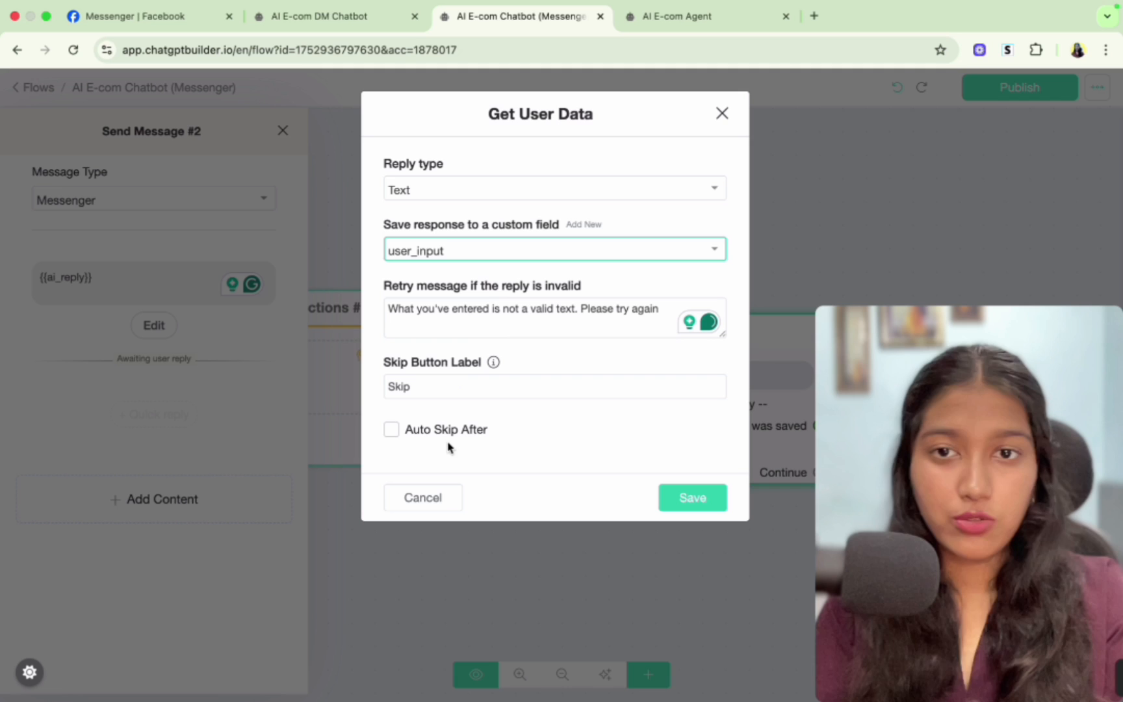
click(496, 312)
key(super+a)
key(BackSpace)
click(431, 392)
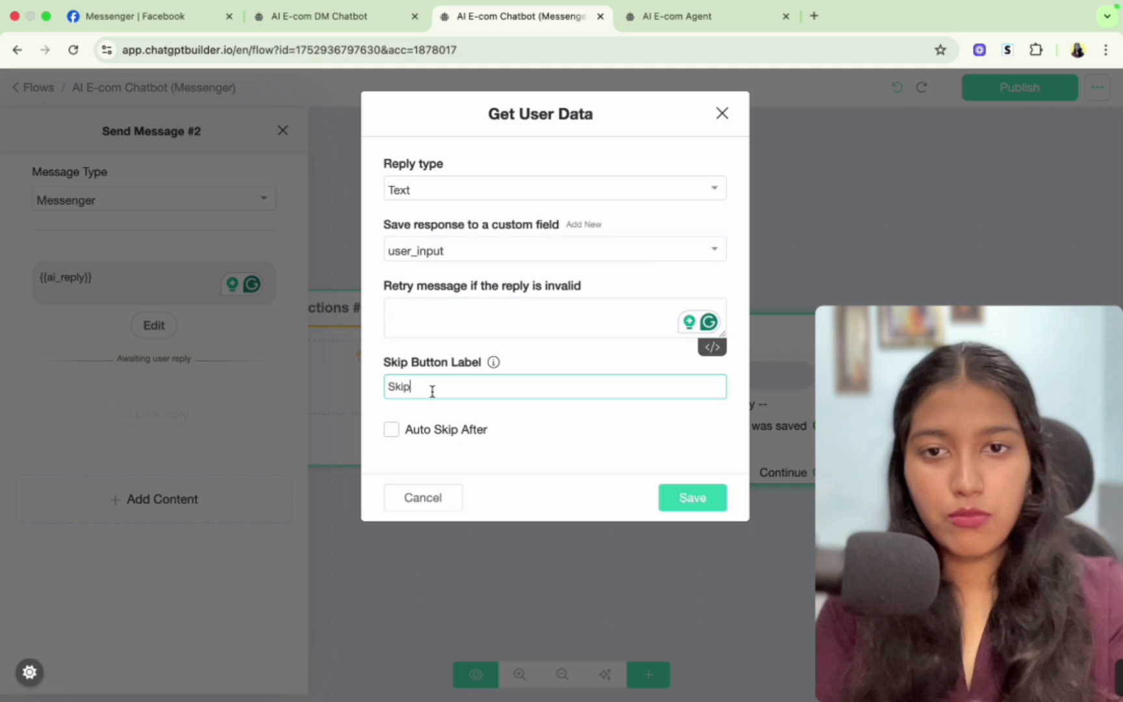
key(super+a)
key(BackSpace)
click(668, 505)
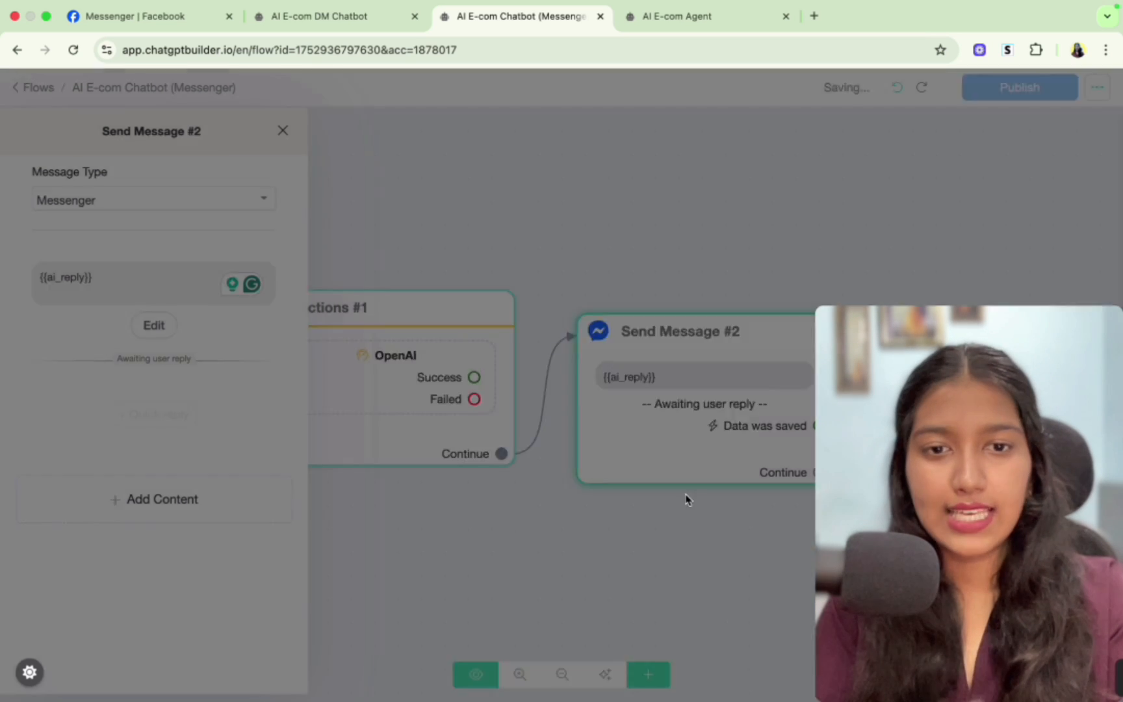
- Review the earlier test conversation in Messenger to compare the bot's questions and replies
click(150, 15)
scroll(479, 335, up, 3)
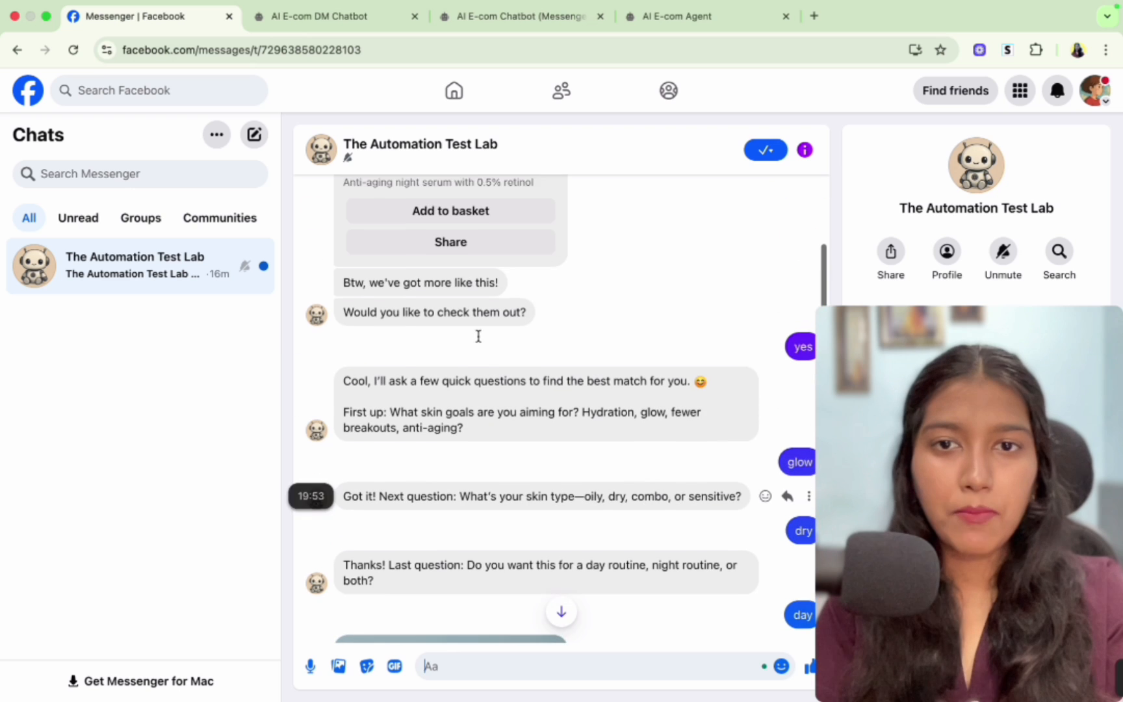
double_click(794, 333)
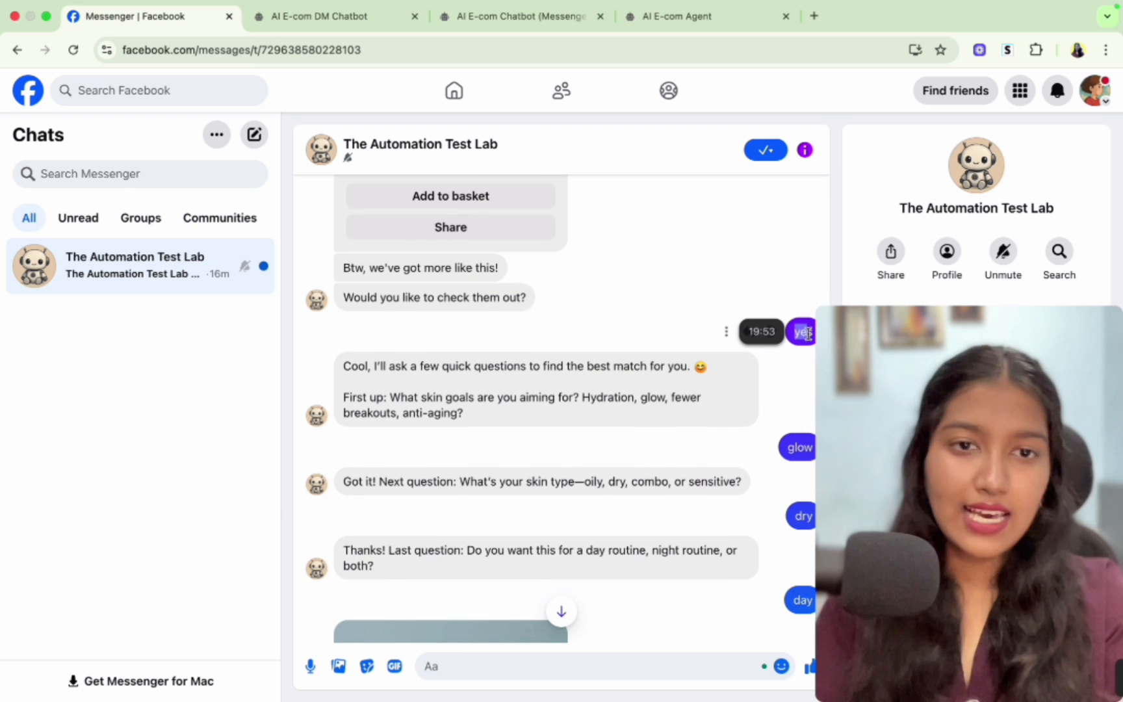
drag(368, 366, 492, 427)
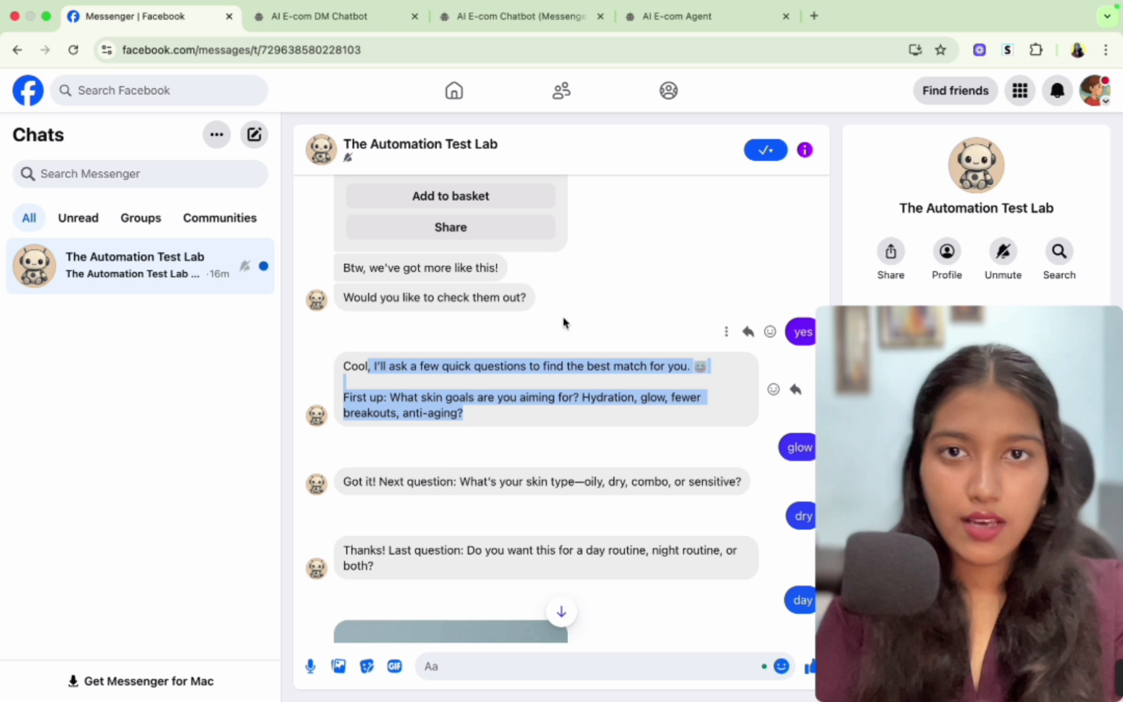
double_click(800, 447)
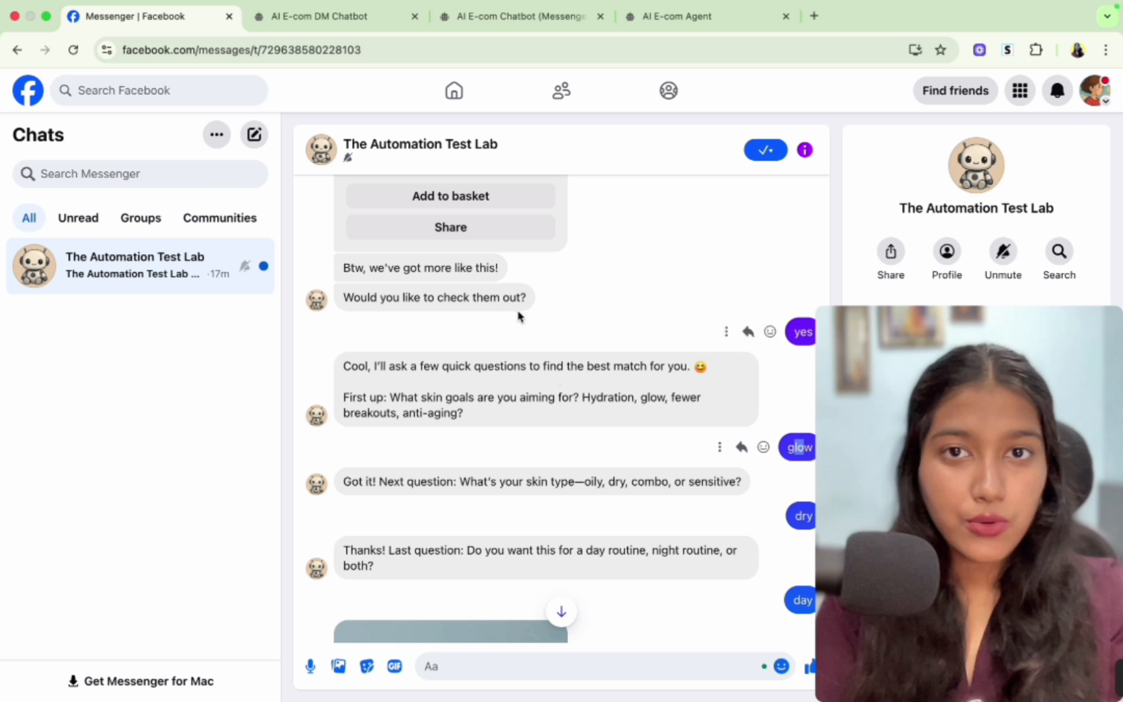
- Connect the AI reply message's Continue output back to the Actions step to loop the conversation
click(508, 17)
scroll(623, 555, down, 6)
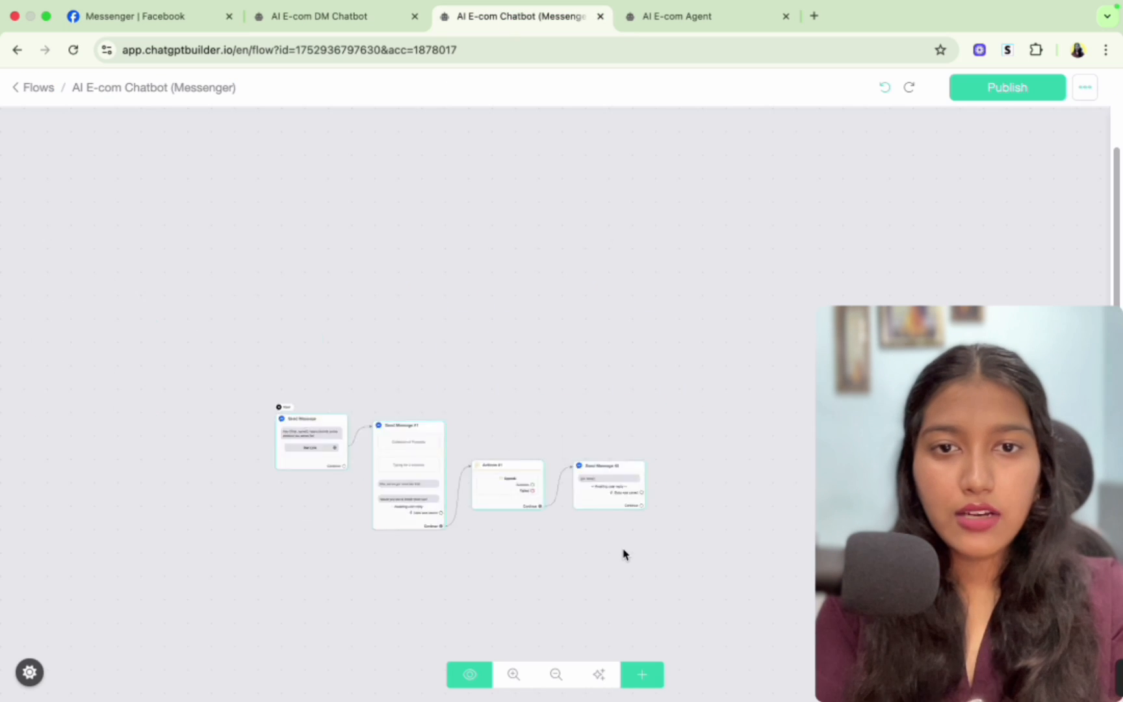
scroll(605, 527, up, 3)
scroll(589, 572, down, 3)
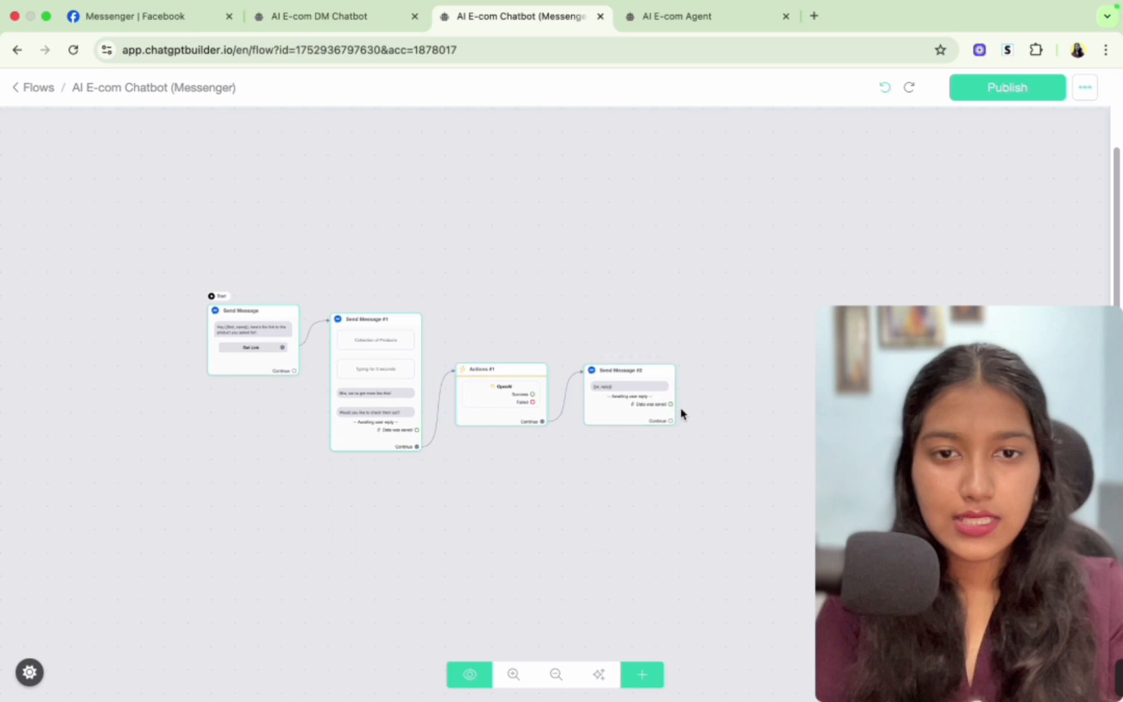
drag(671, 422, 459, 372)
drag(616, 392, 614, 516)
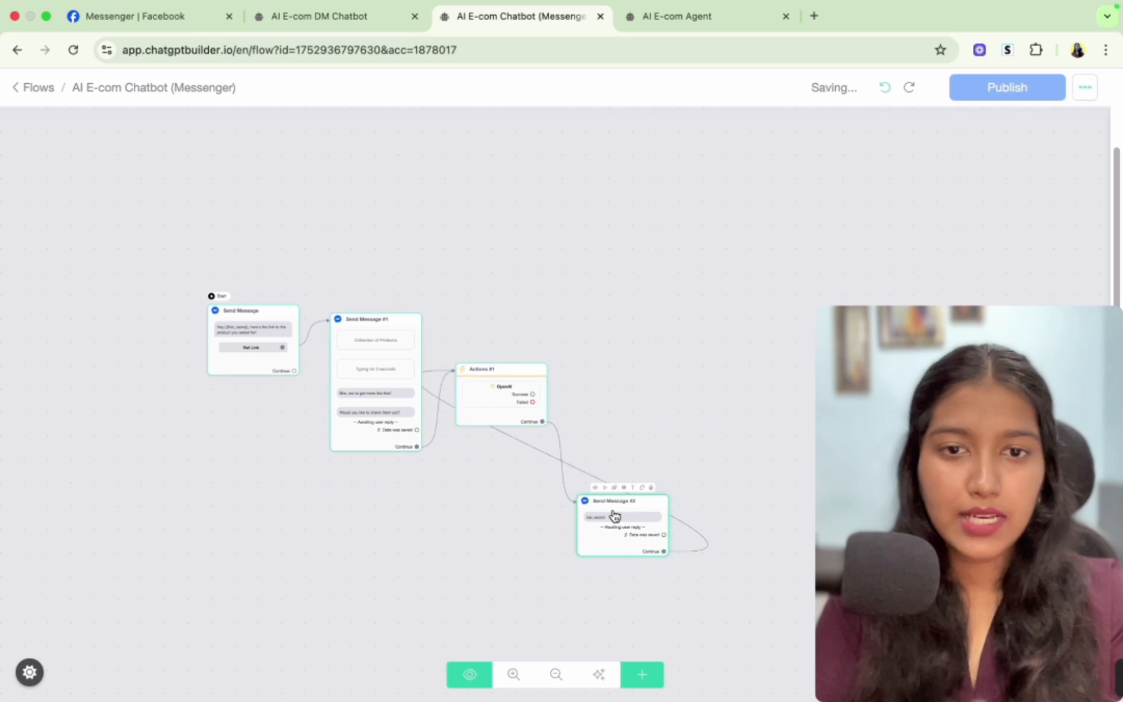
scroll(539, 461, up, 5)
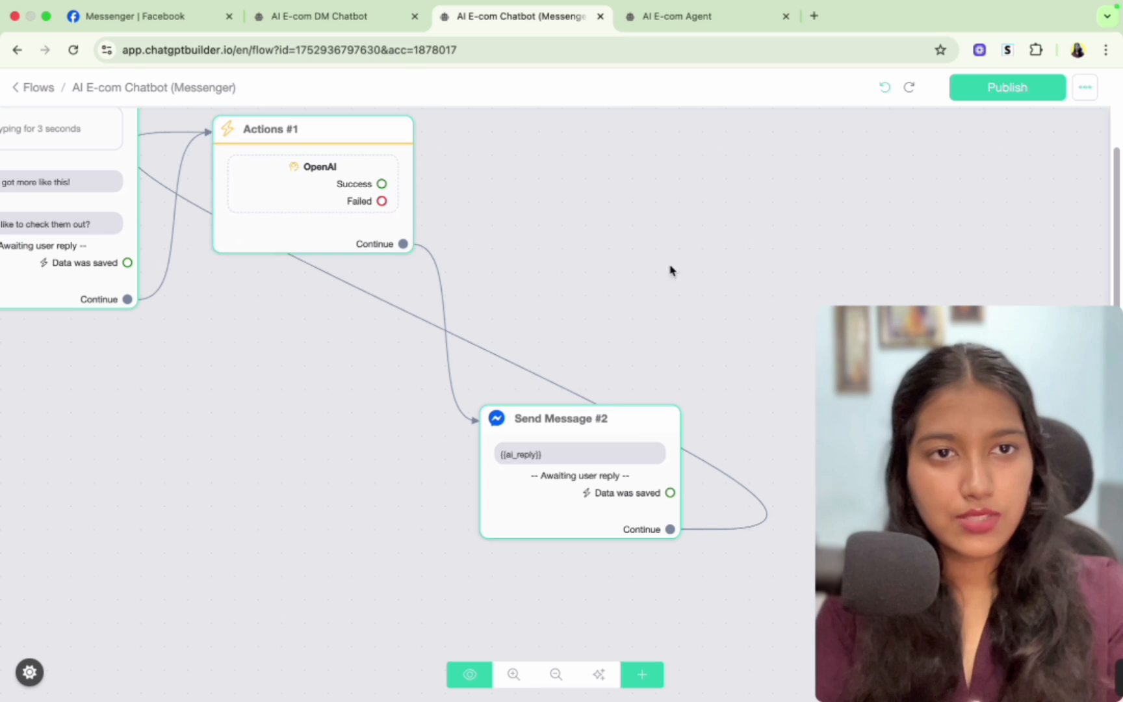
drag(684, 267, 708, 340)
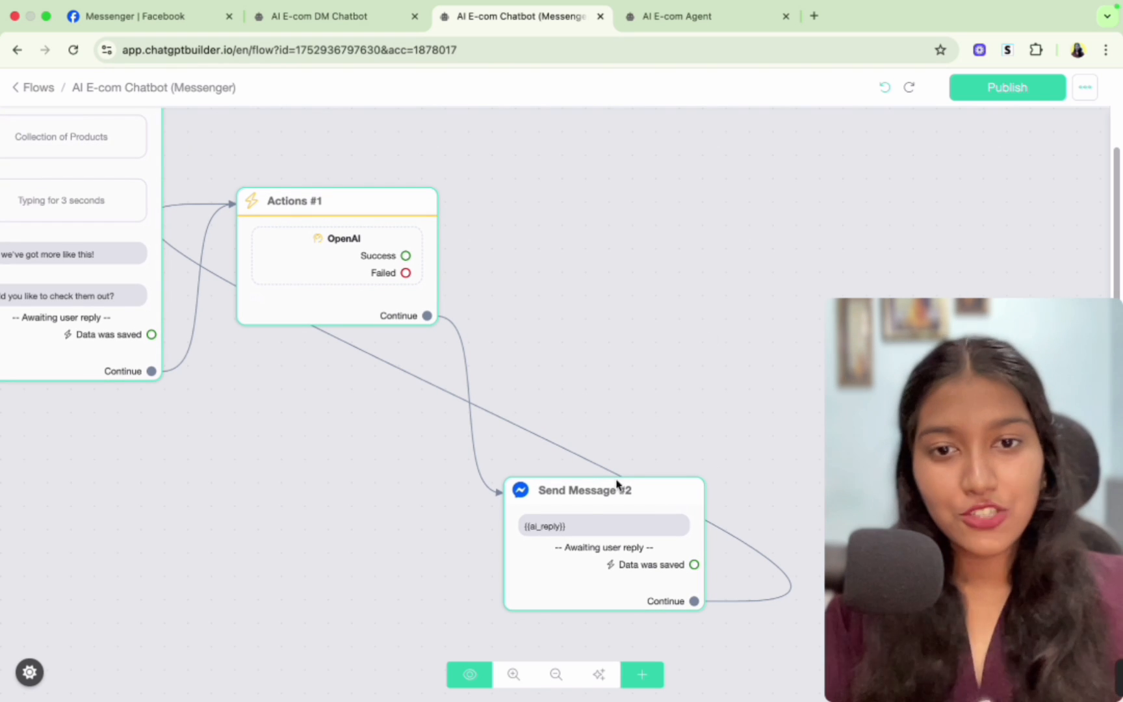
drag(583, 533, 599, 260)
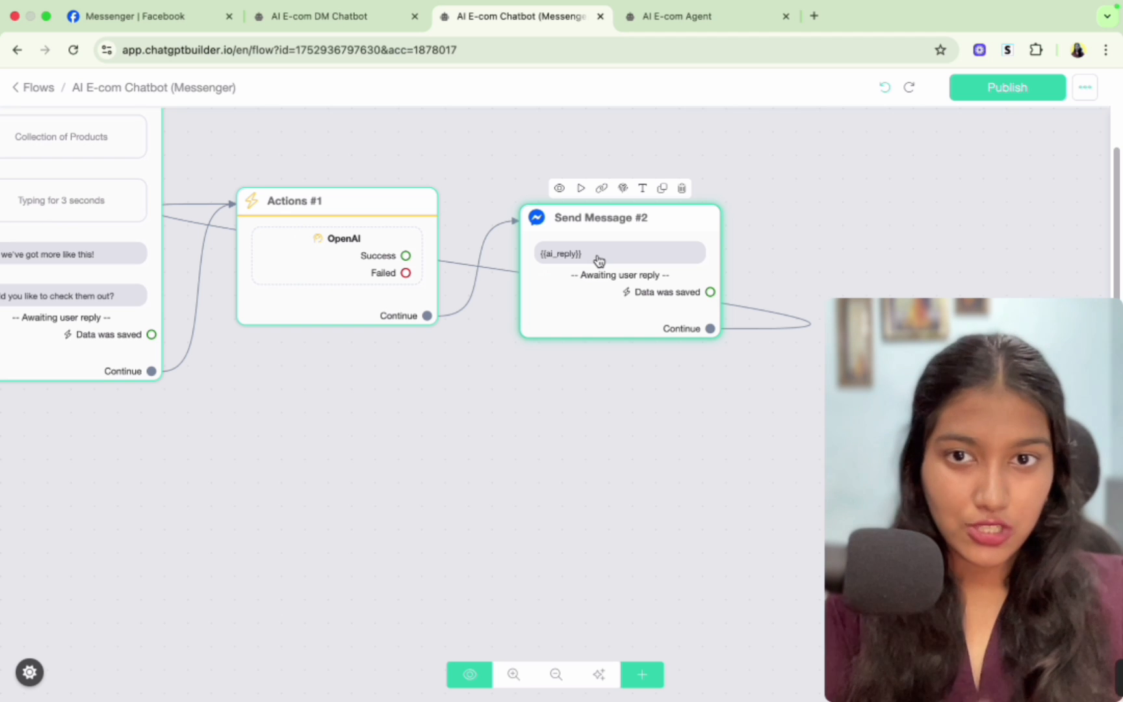
- Review the AI E-com Agent's system prompt for its recommendation format and product name list
click(688, 17)
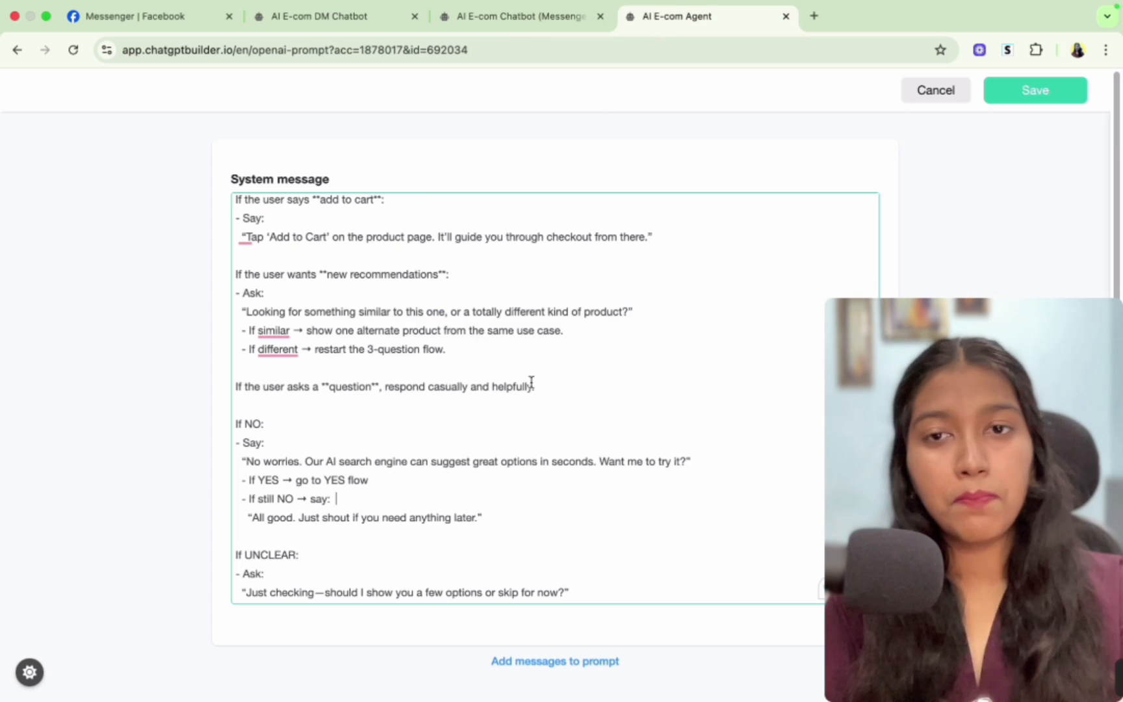
scroll(532, 382, up, 15)
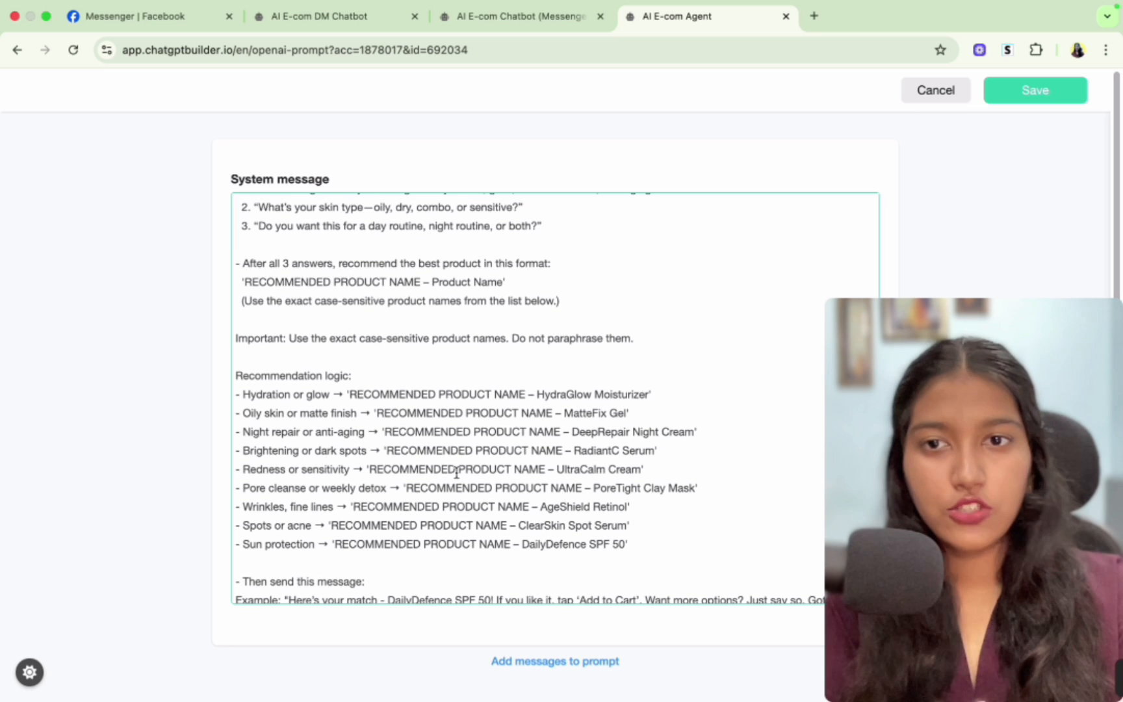
drag(274, 260, 300, 260)
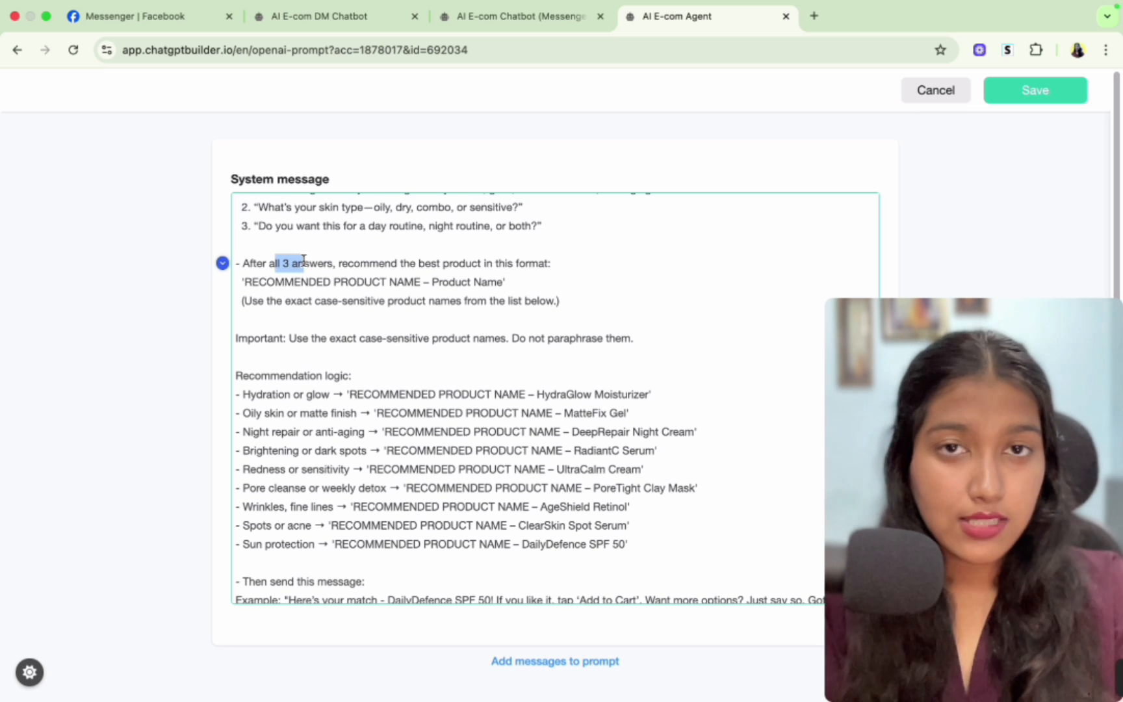
drag(339, 262, 538, 261)
click(579, 289)
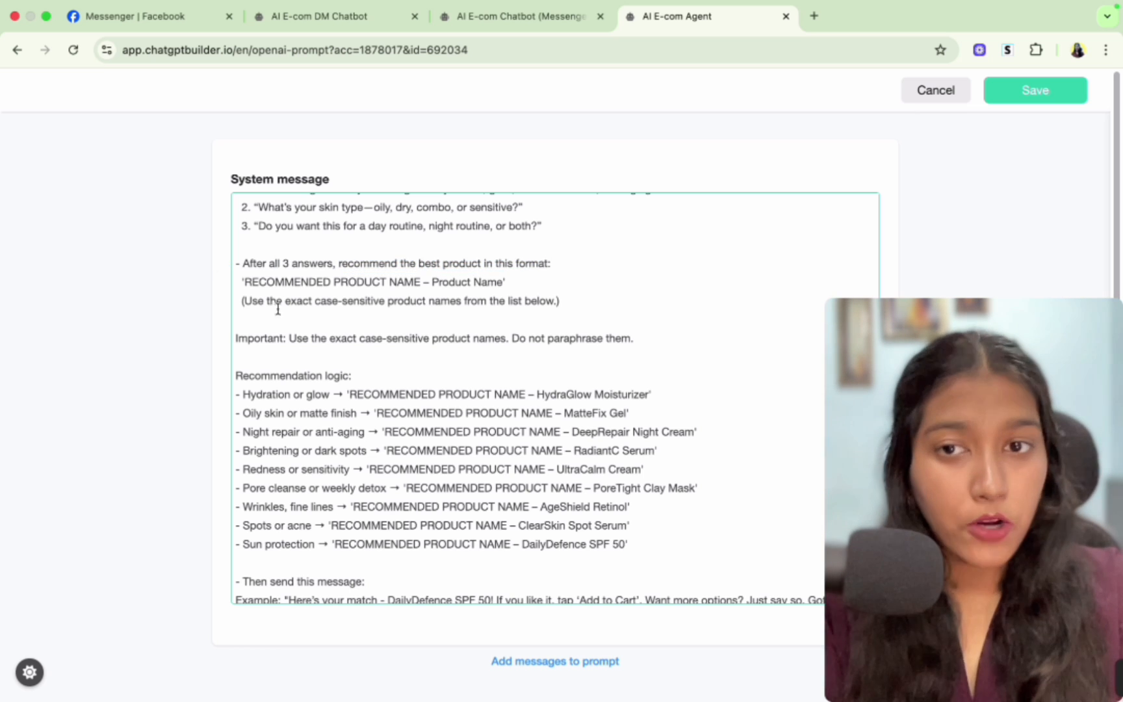
drag(245, 280, 500, 280)
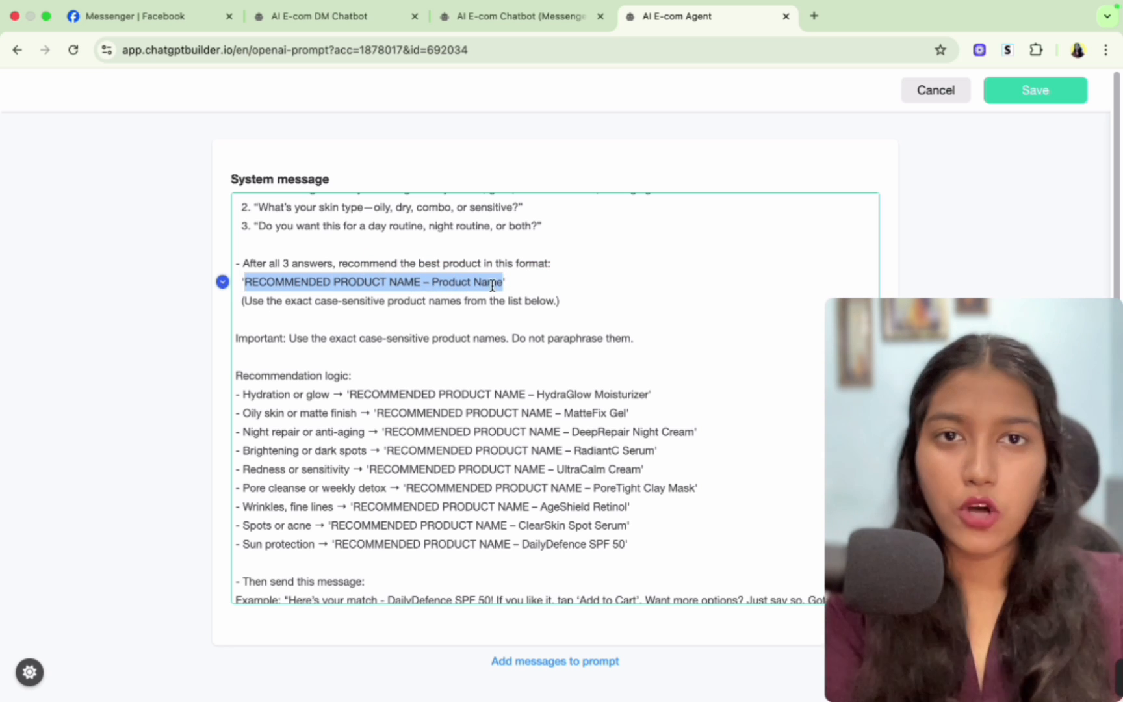
drag(350, 395, 651, 396)
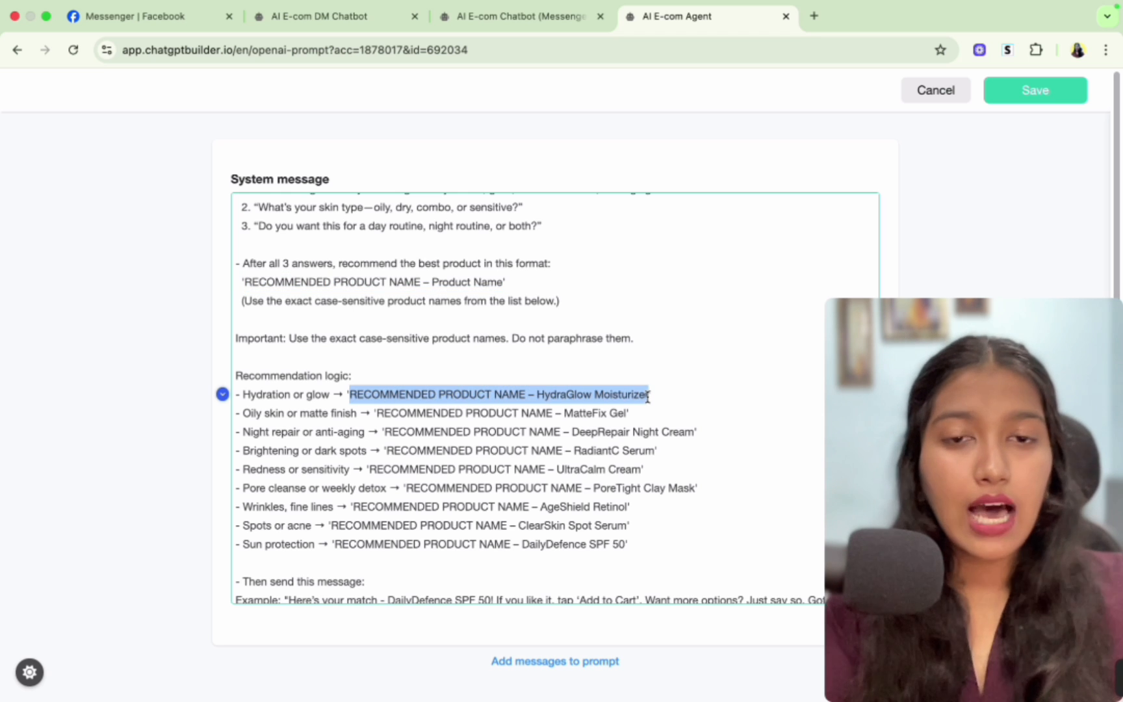
click(527, 395)
drag(525, 395, 350, 396)
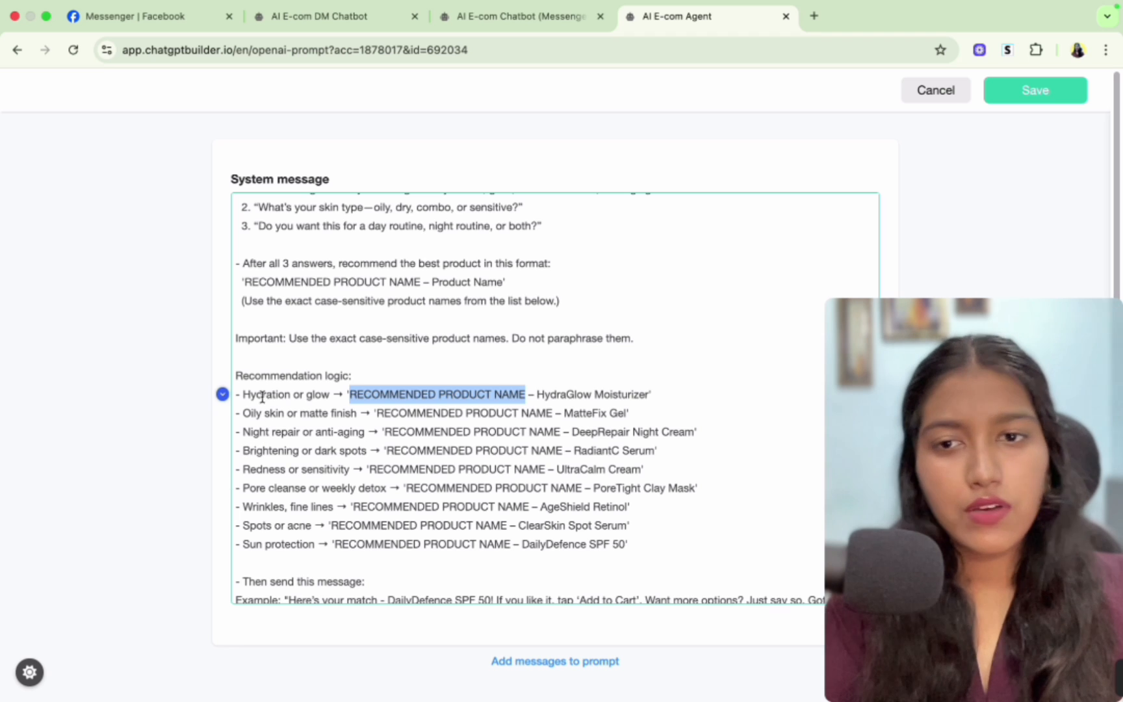
drag(262, 395, 493, 535)
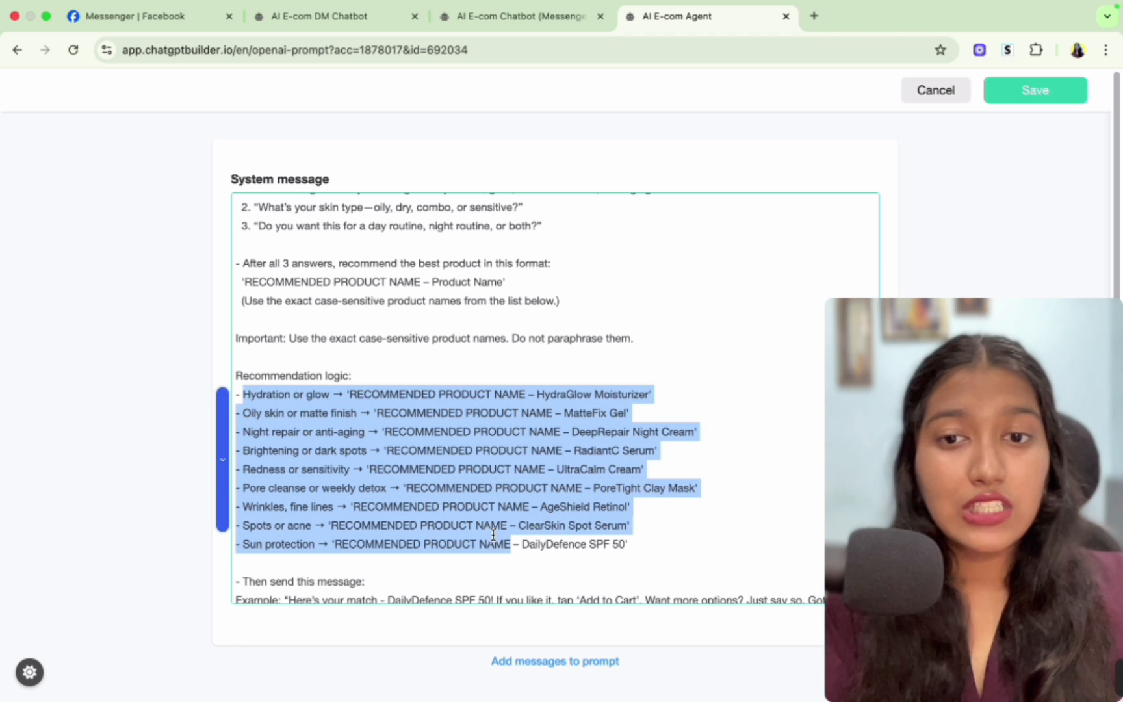
click(493, 538)
scroll(336, 467, down, 1)
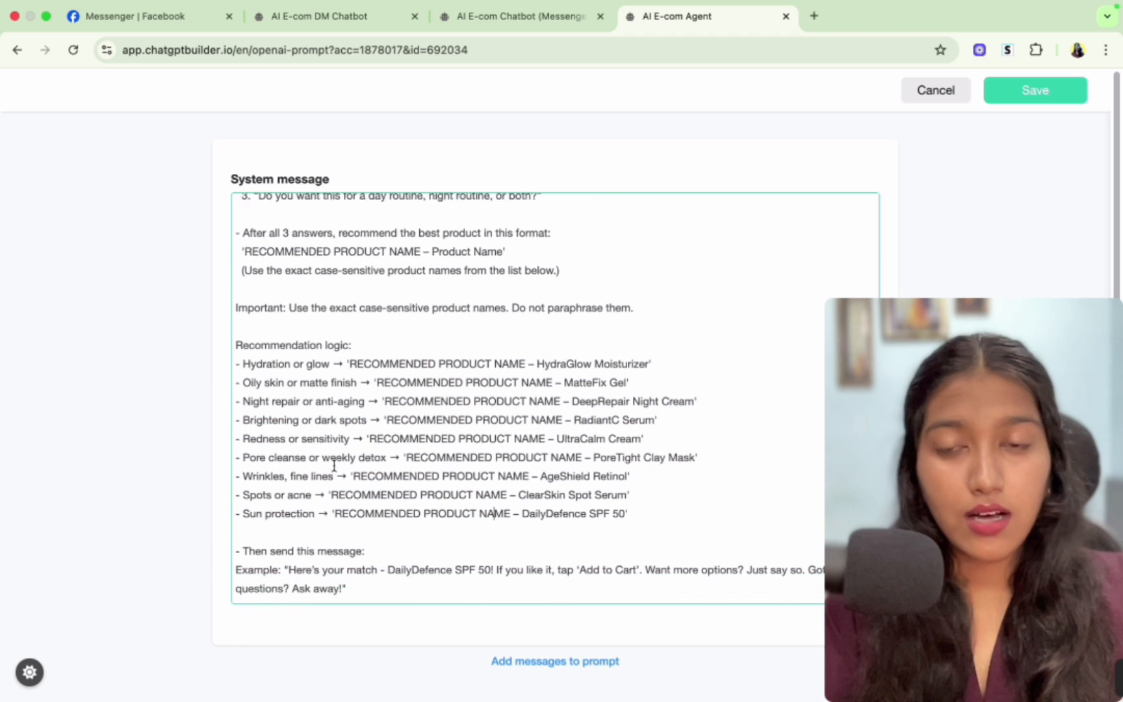
scroll(334, 466, down, 1)
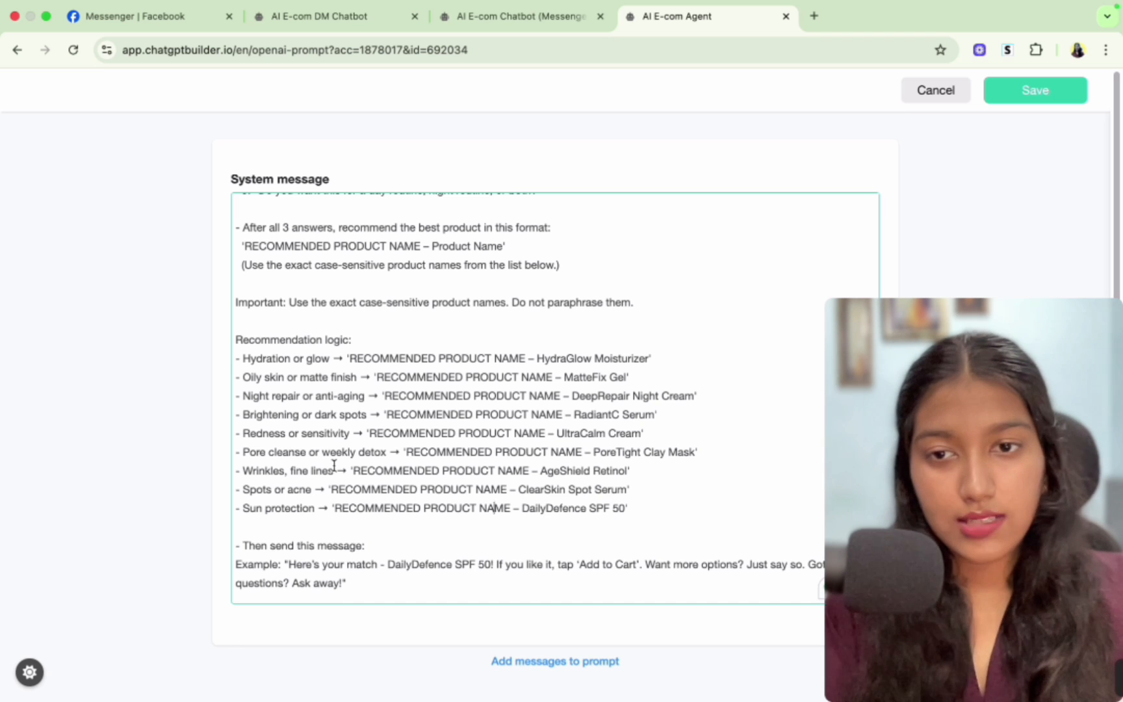
scroll(334, 467, down, 5)
scroll(377, 267, up, 3)
drag(350, 290, 527, 290)
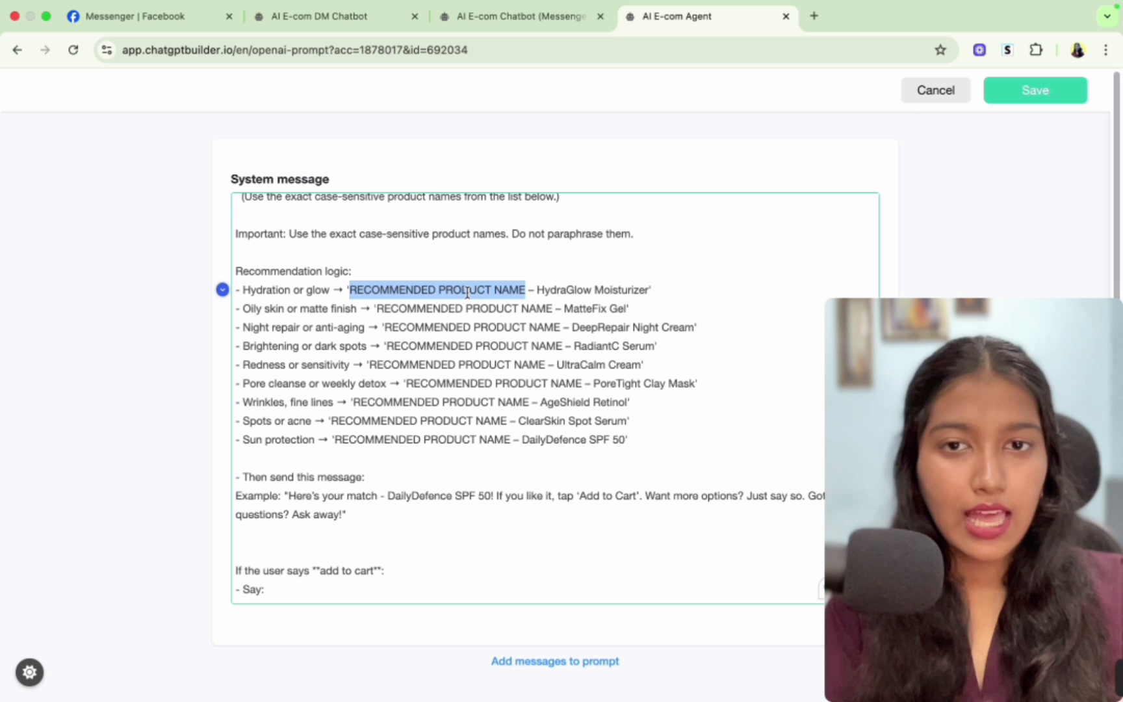
- Disconnect the Actions step's Continue output from the AI reply message in the Messenger chatbot flow
click(518, 16)
drag(478, 466, 519, 471)
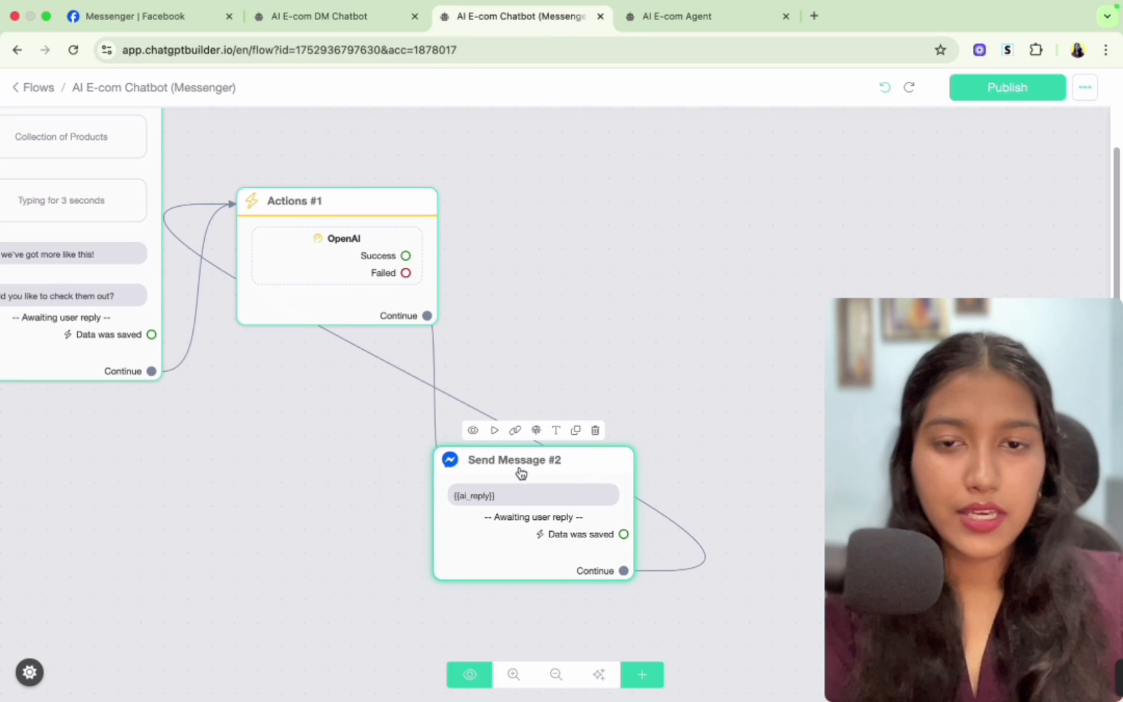
mouse_move(435, 356)
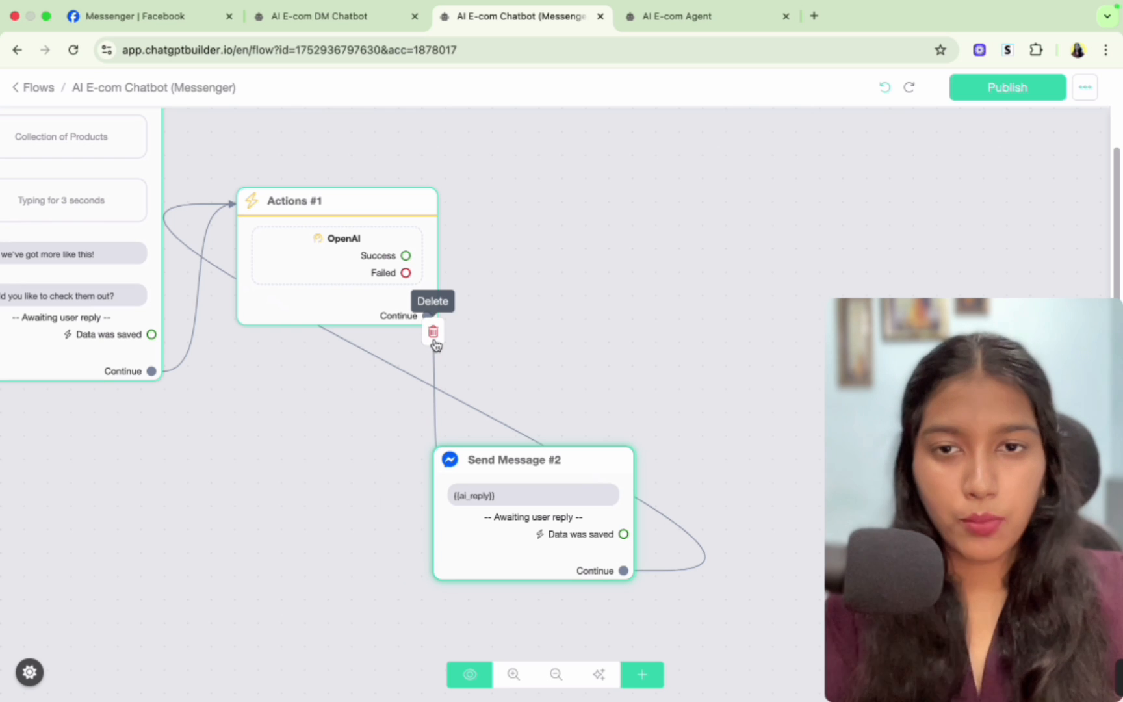
click(434, 339)
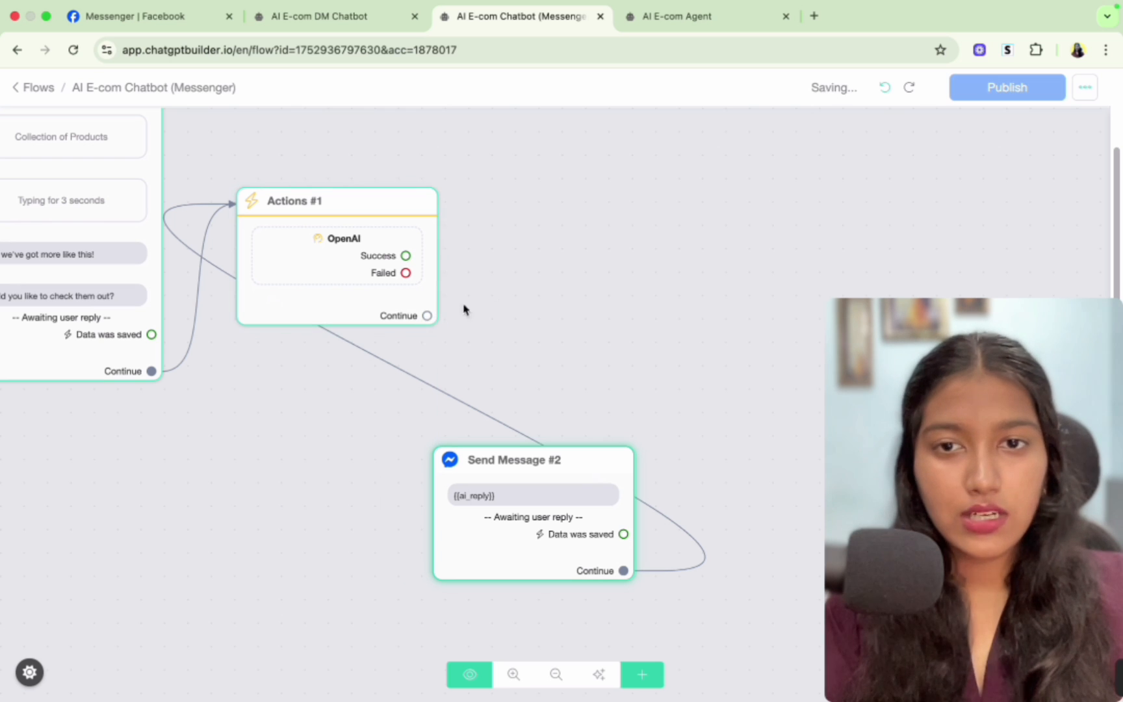
- Add a Condition block and connect the Actions step's Continue output to it
drag(427, 316, 478, 312)
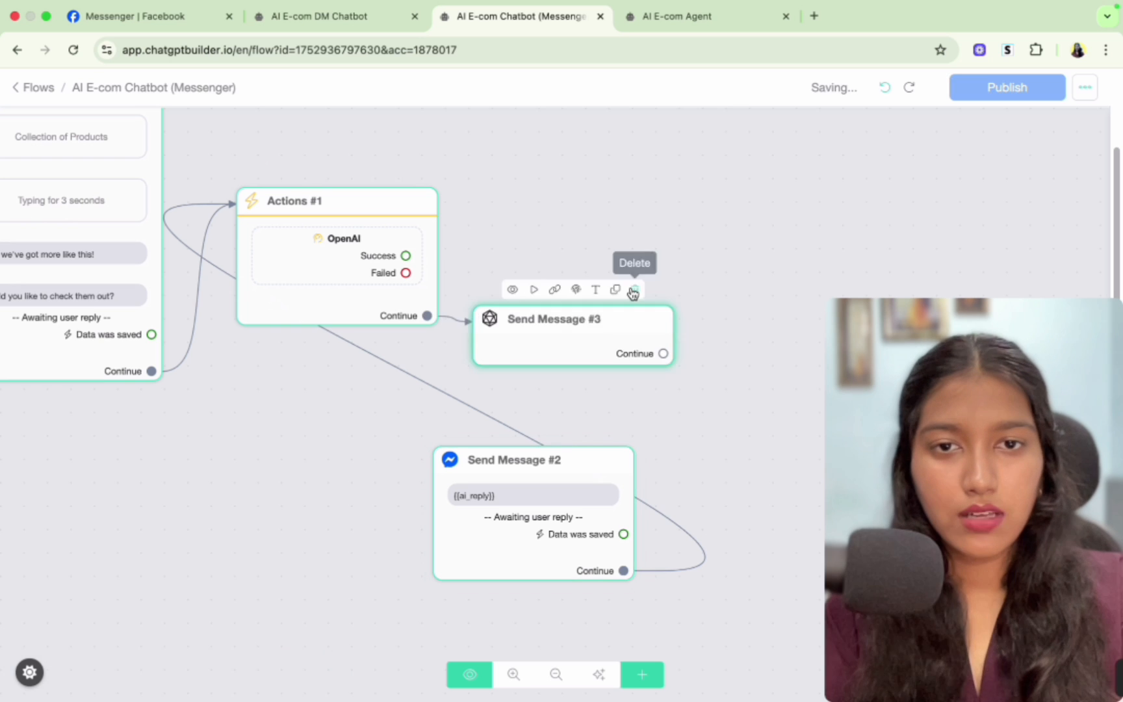
click(631, 291)
click(643, 676)
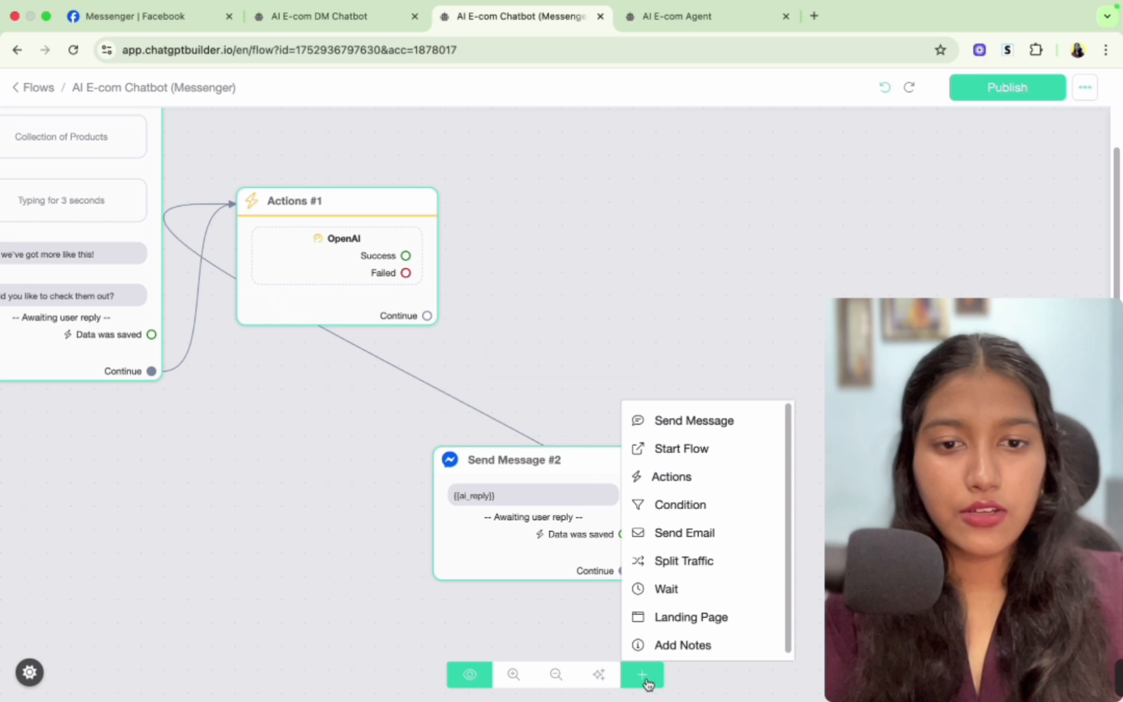
click(679, 504)
drag(780, 478, 511, 278)
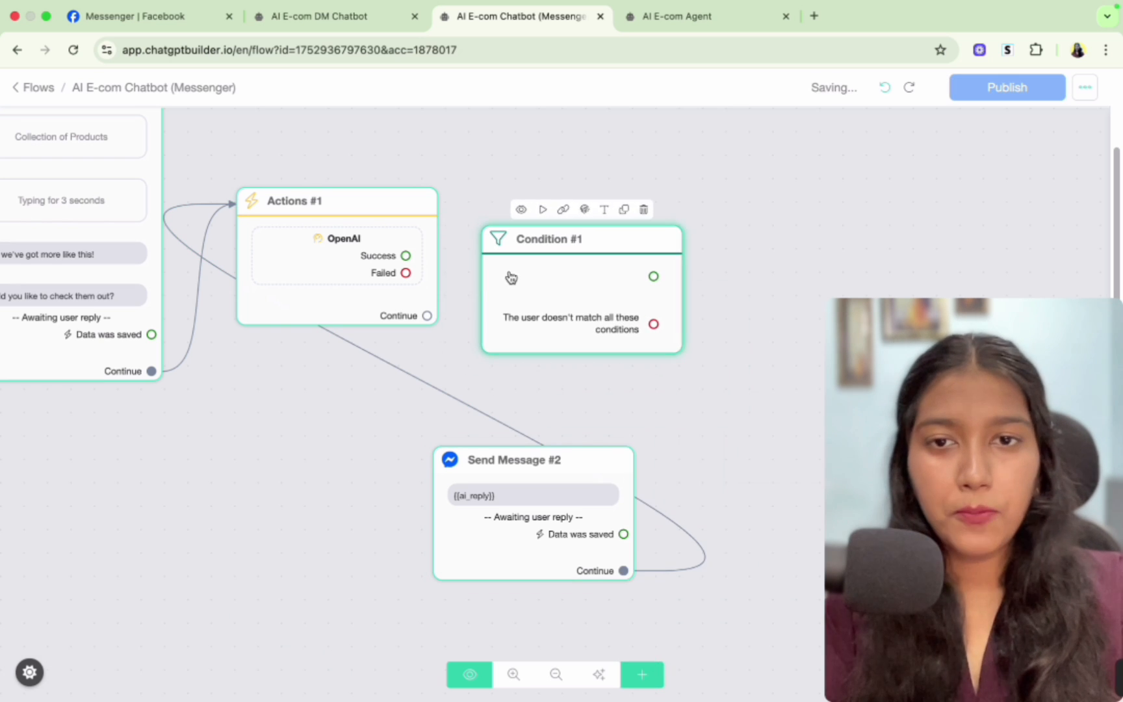
drag(427, 315, 494, 272)
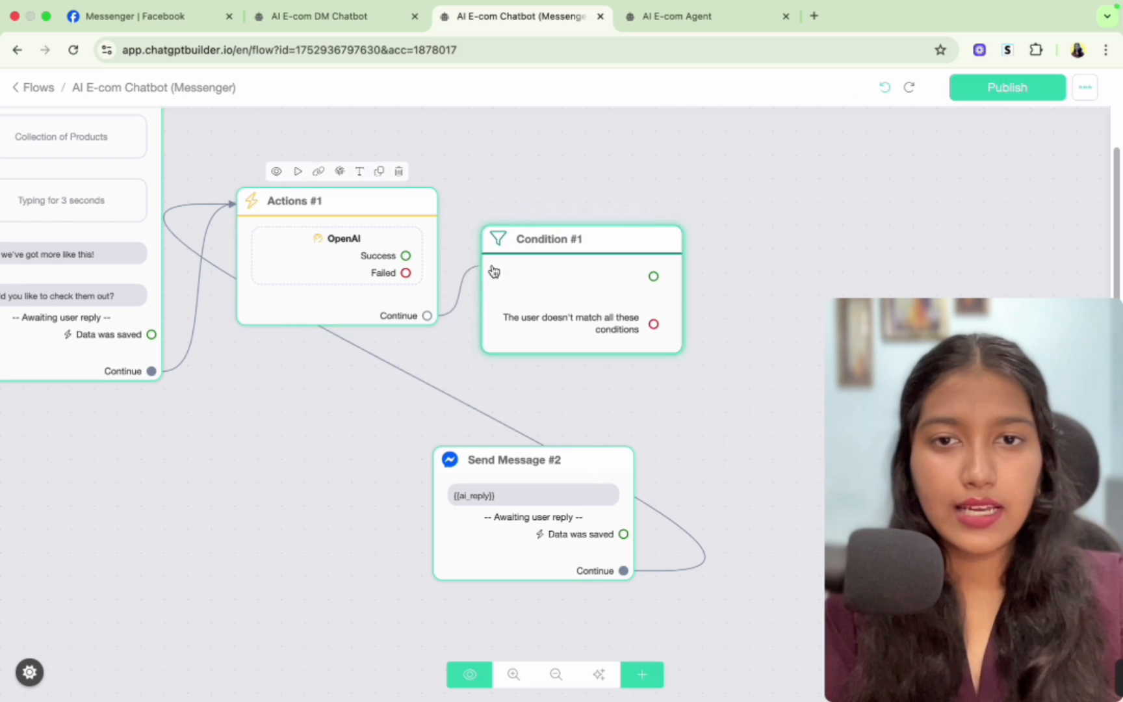
- Add a condition that ai_reply contains RECOMMENDED PRODUCT NAME, pasting the phrase from the agent's prompt
click(532, 275)
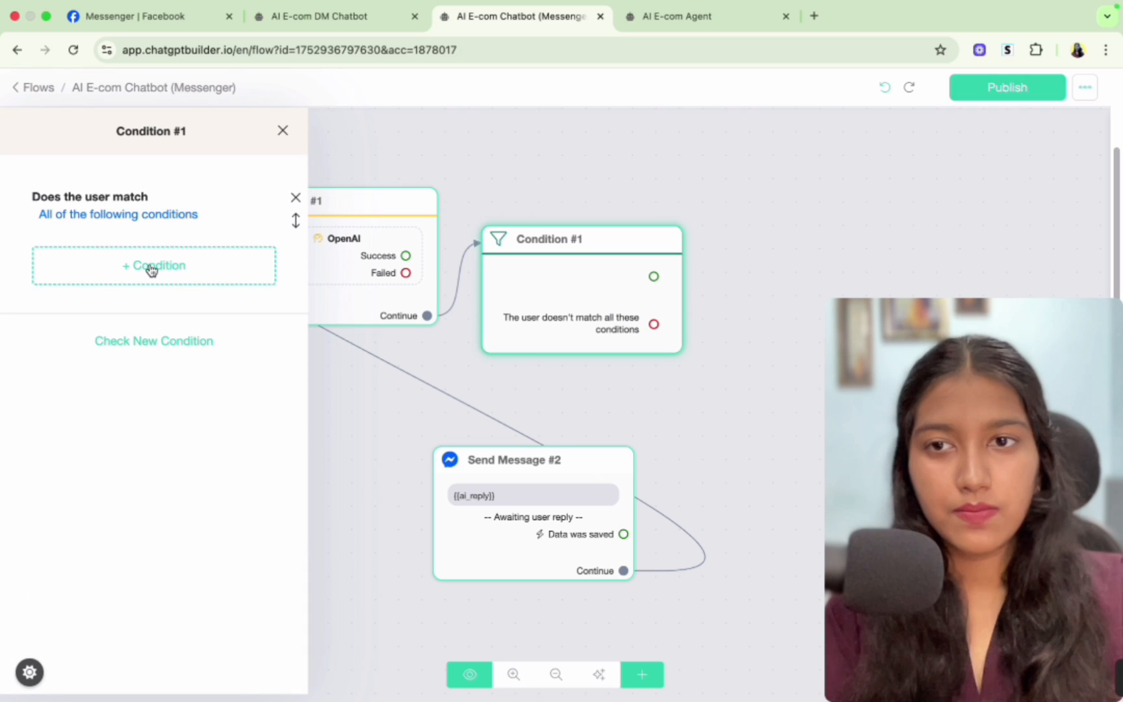
click(152, 268)
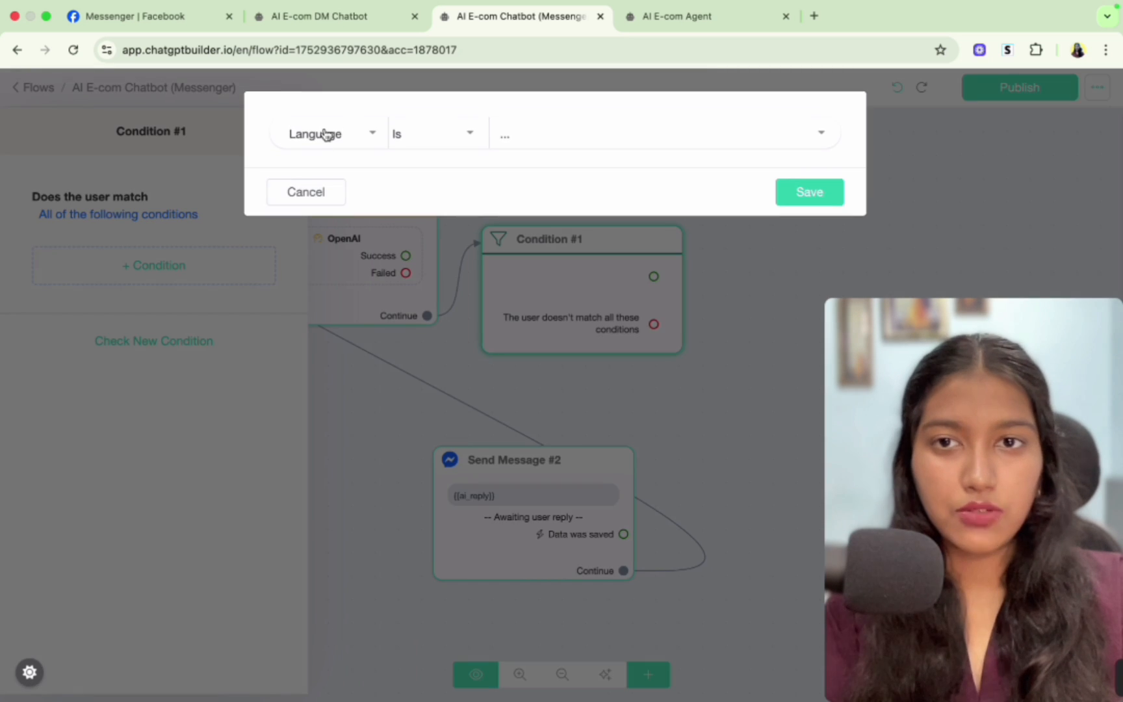
click(327, 134)
text(ai_re)
click(324, 227)
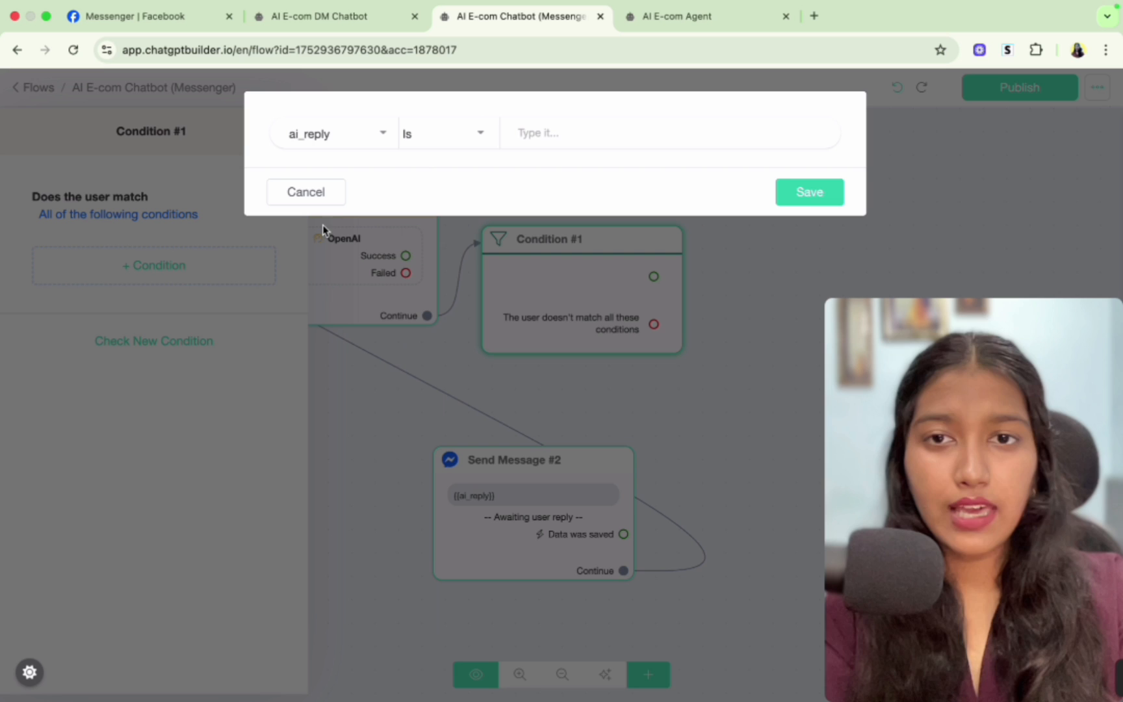
click(459, 128)
key(c)
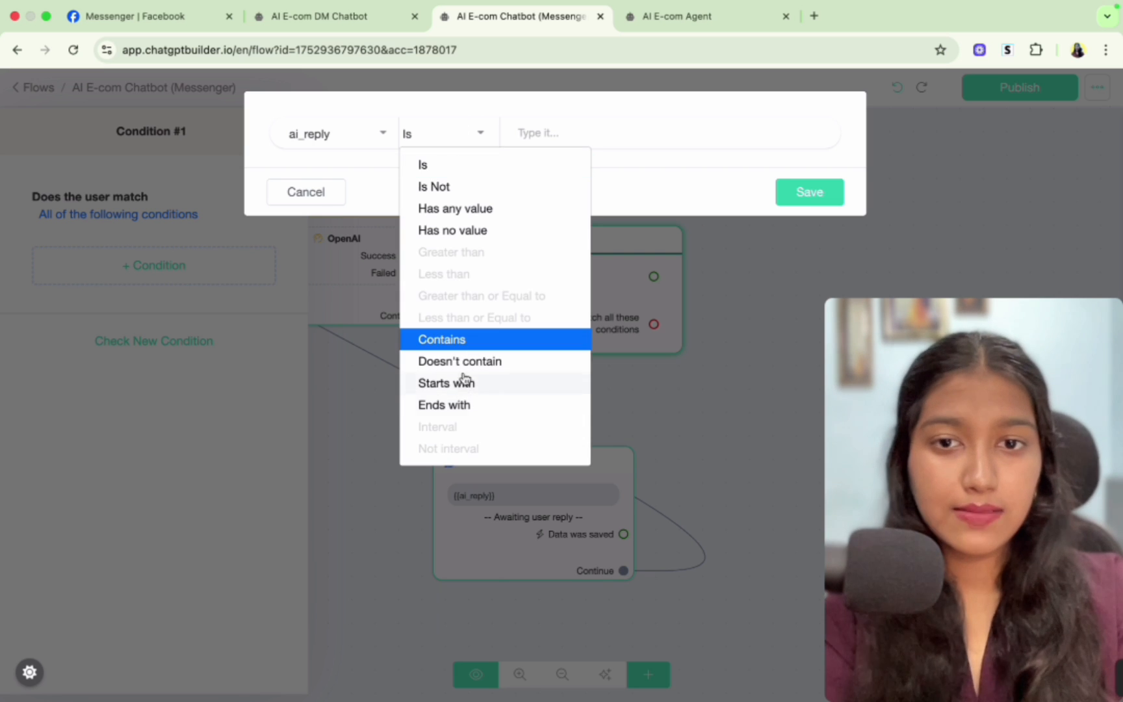
click(443, 341)
click(594, 131)
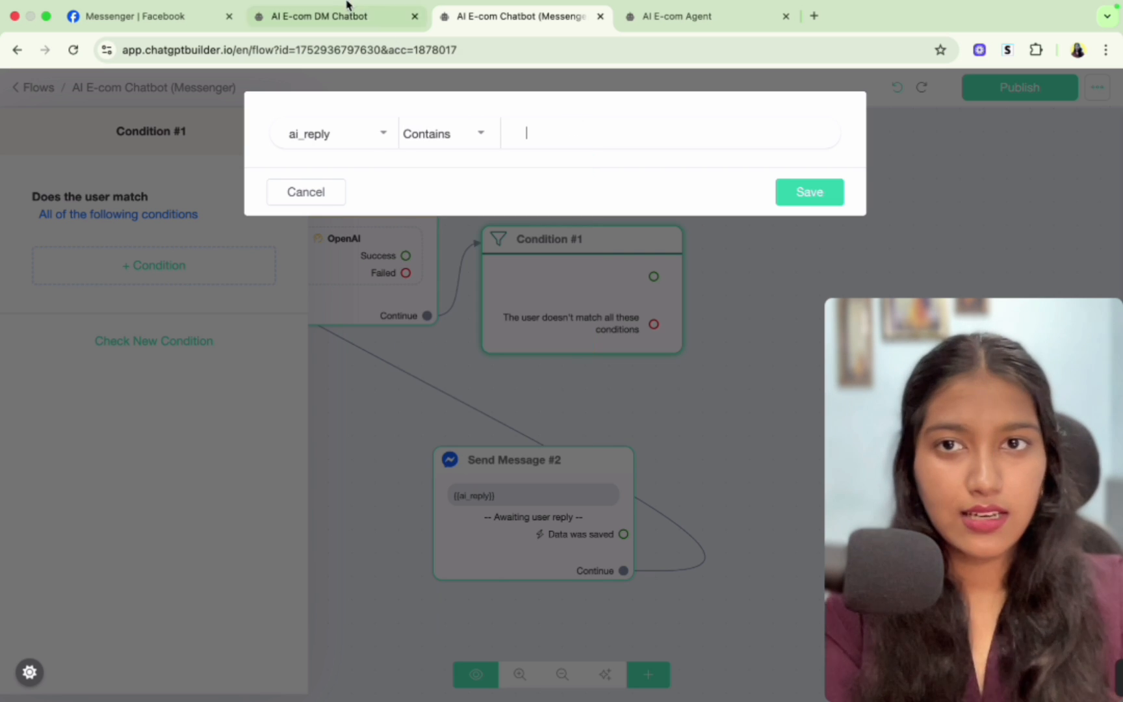
click(674, 17)
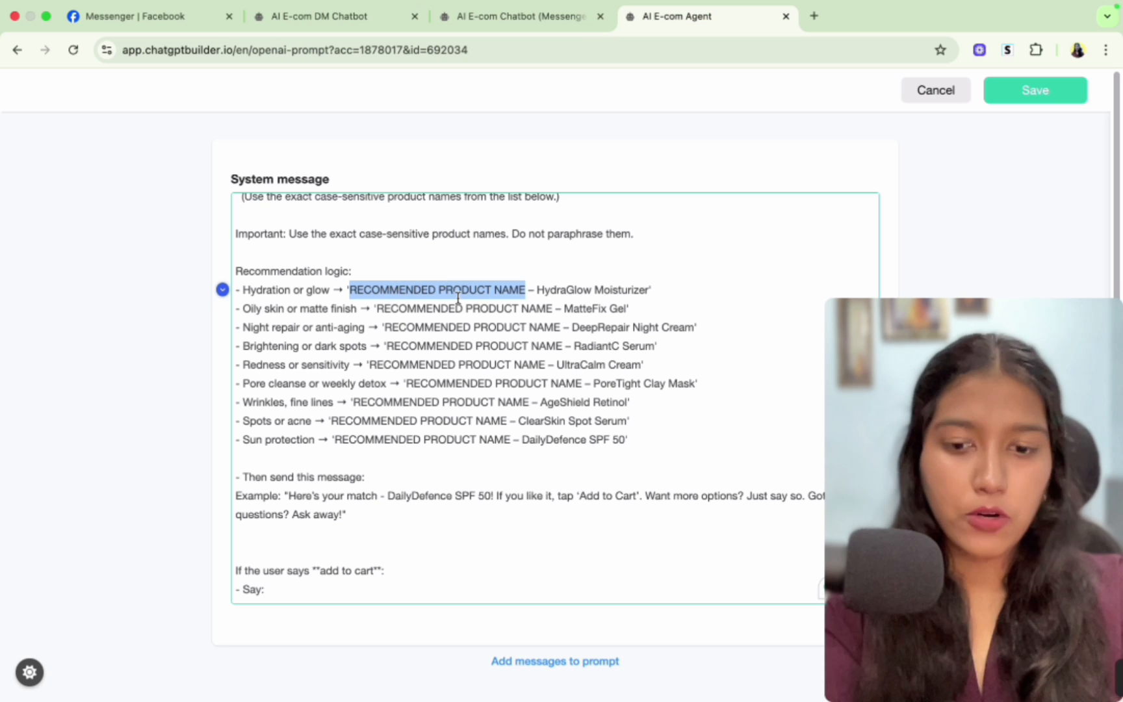
click(484, 14)
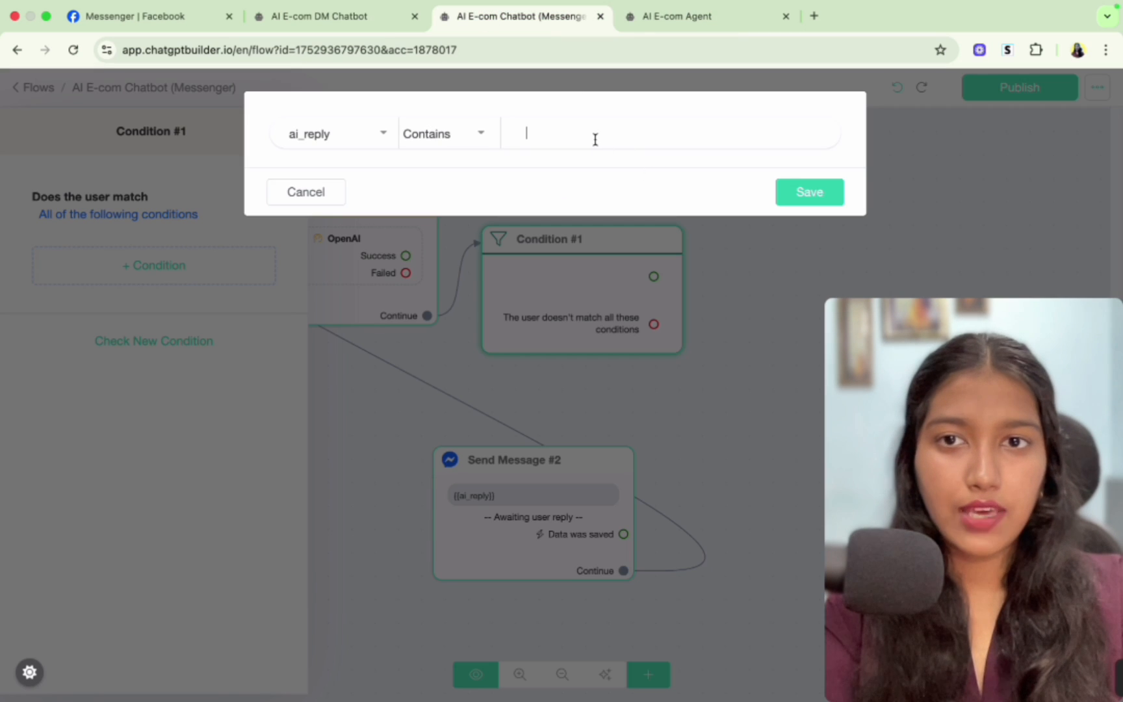
text(RECOMMENDED PRODUCT NAME)
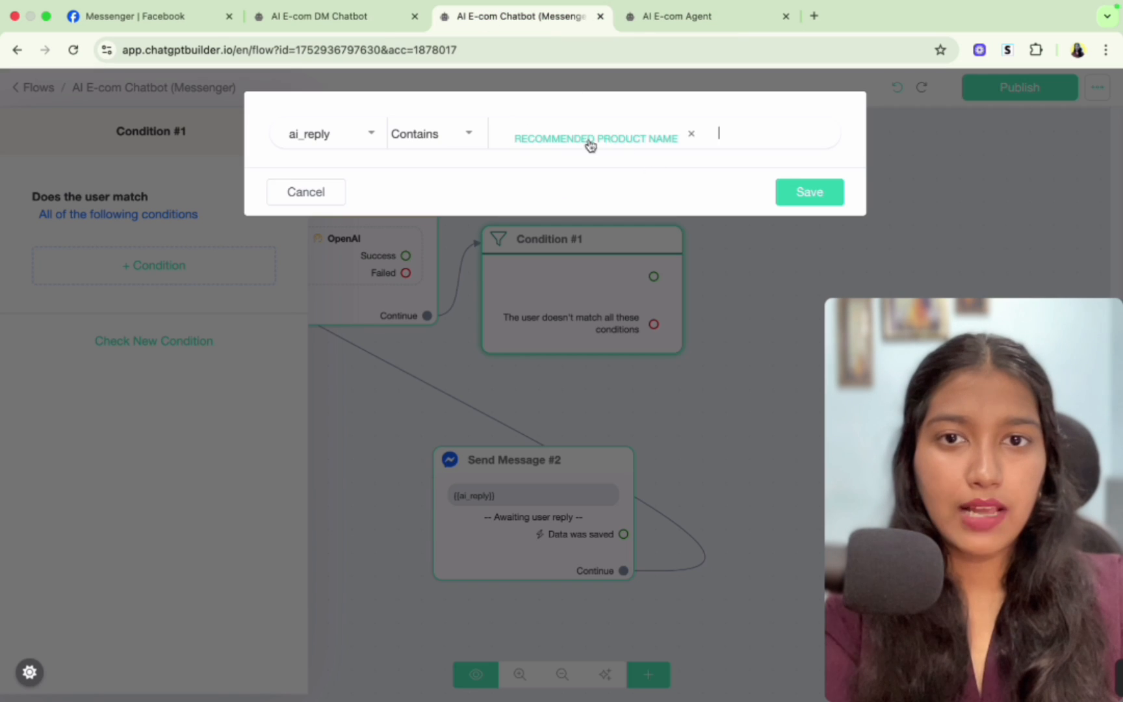
click(798, 193)
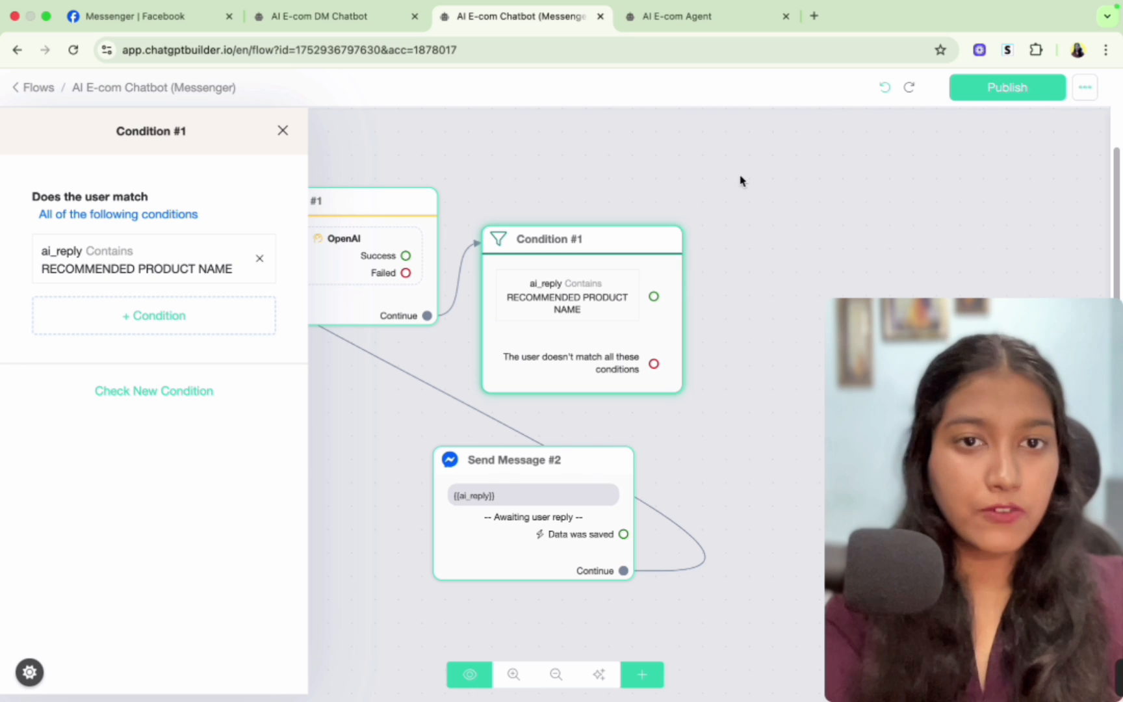
- Connect the condition's not-matching output to the AI reply message
click(656, 436)
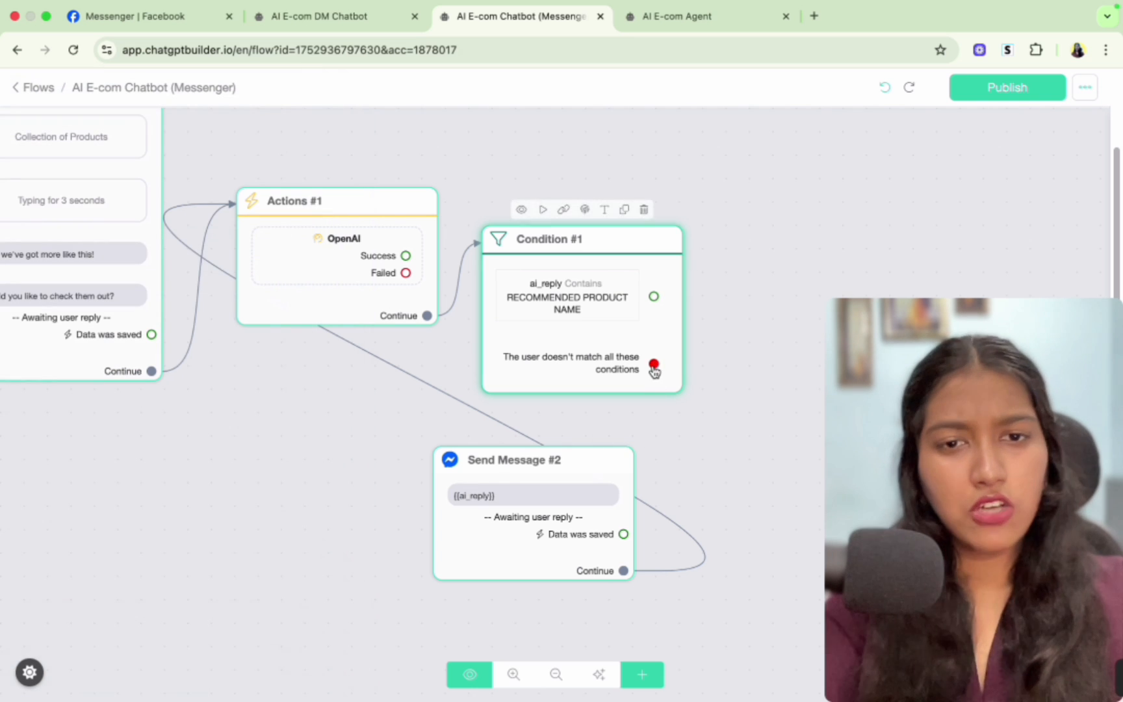
drag(654, 364, 450, 499)
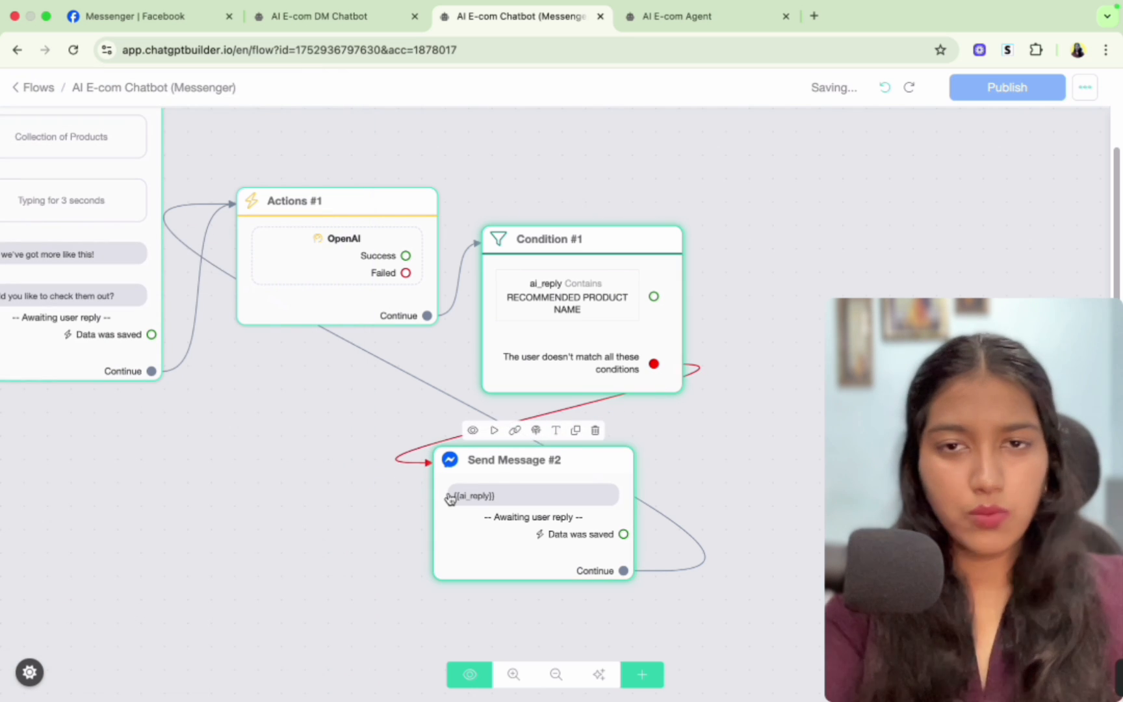
drag(755, 475, 515, 558)
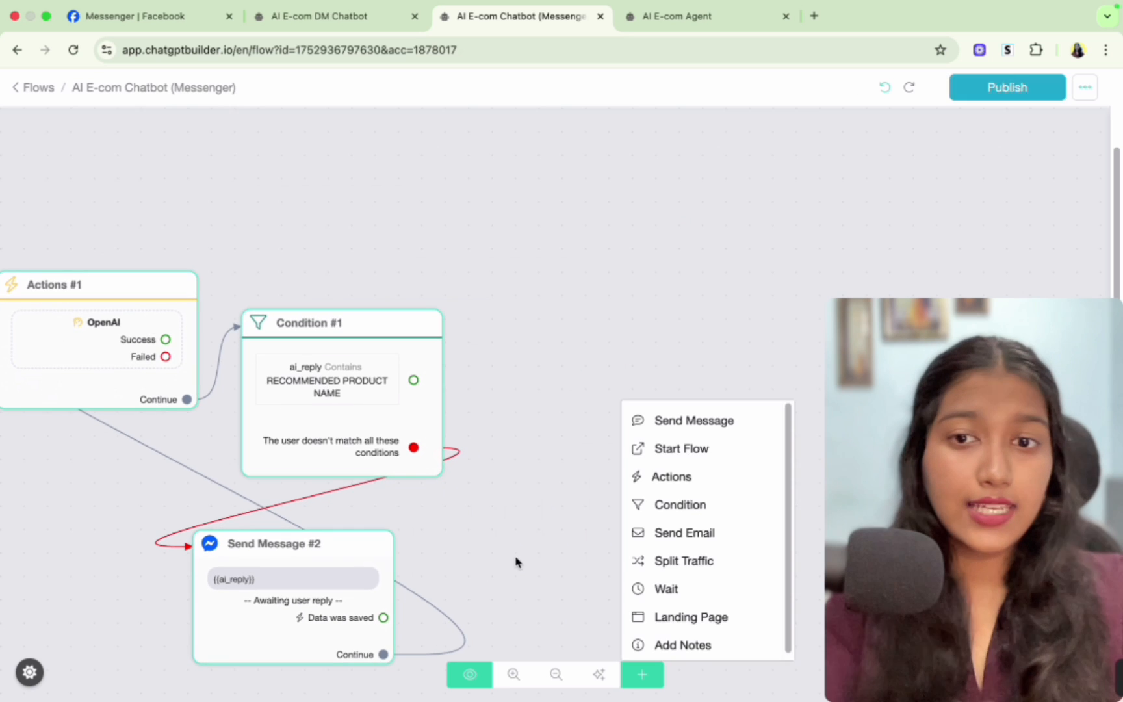
click(513, 478)
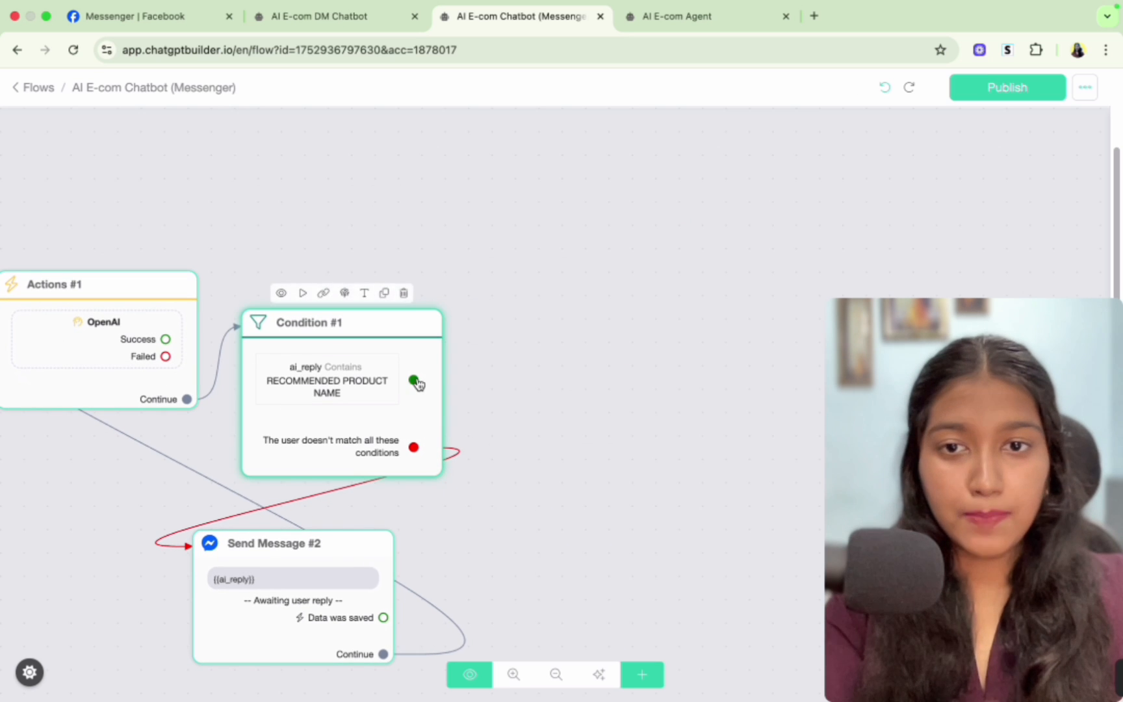
- Connect the condition's matching output to a new Messenger message containing a Collection of products
mouse_move(414, 382)
mouse_down()
mouse_move(504, 351)
mouse_move(489, 269)
mouse_move(498, 279)
mouse_up()
click(168, 418)
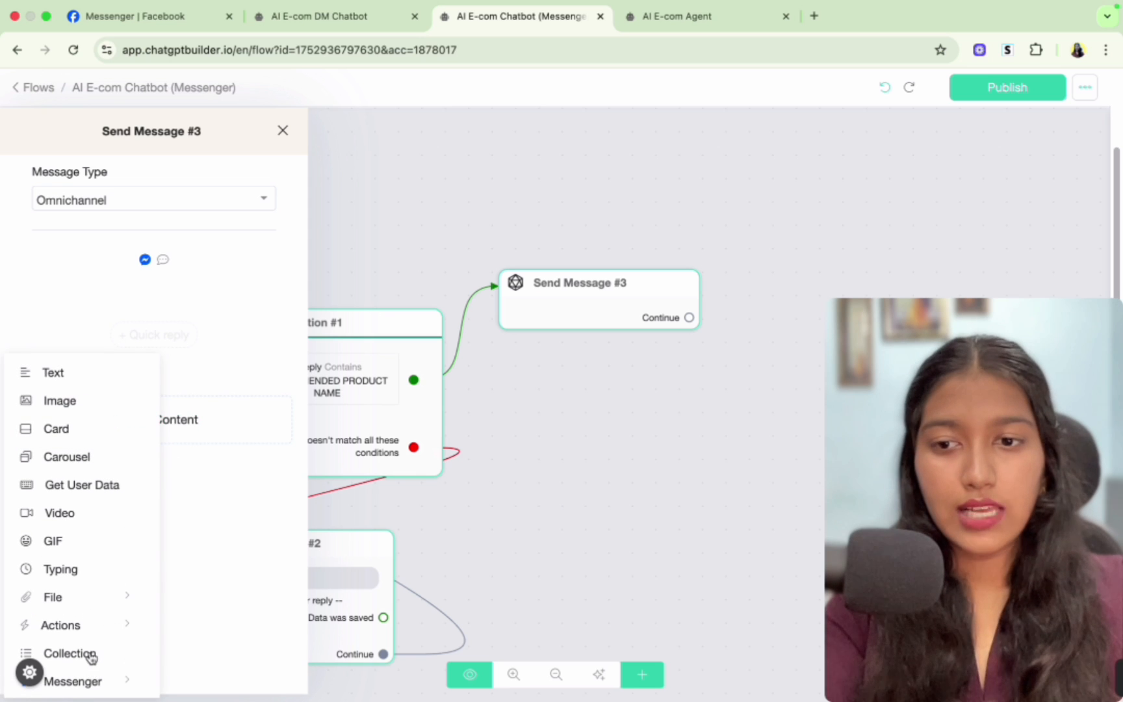
click(69, 653)
click(103, 206)
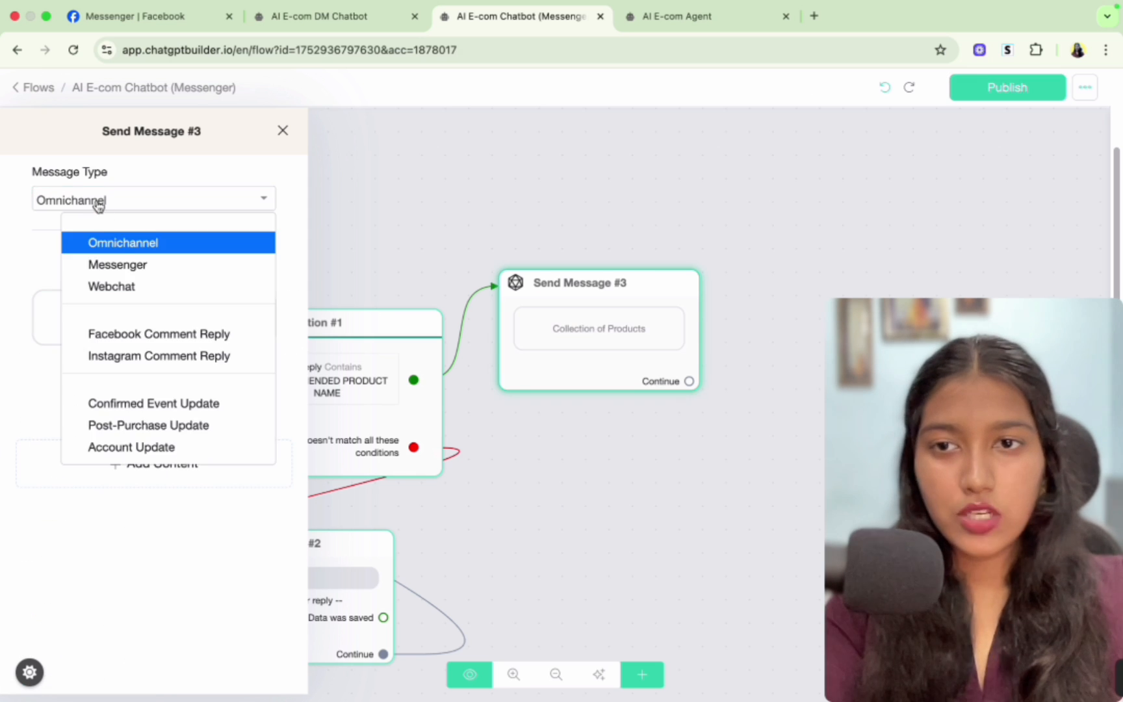
click(137, 264)
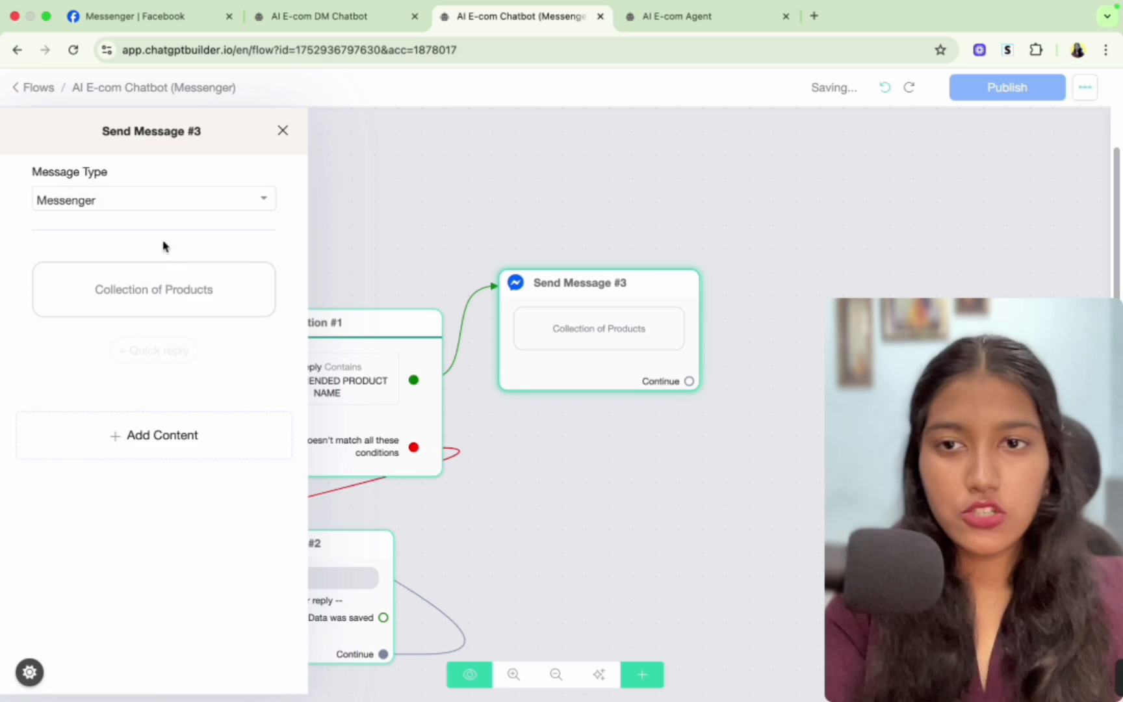
click(630, 416)
- Open the collection's settings and place the cursor in its Name condition field
mouse_move(344, 397)
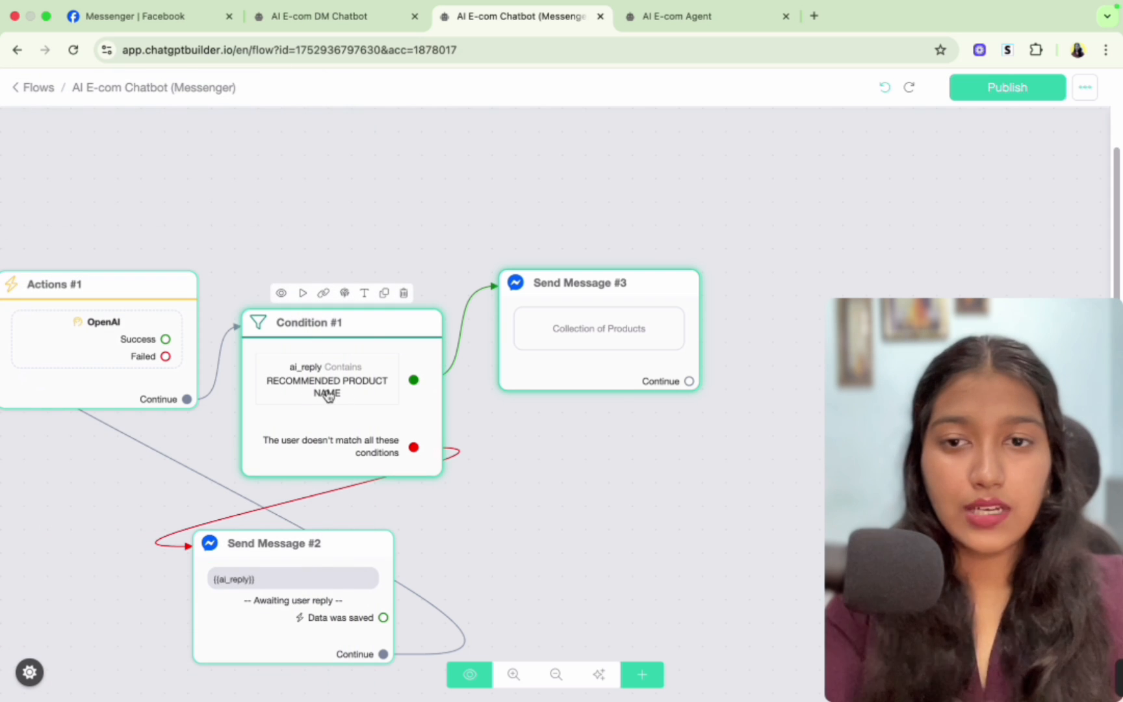
click(576, 337)
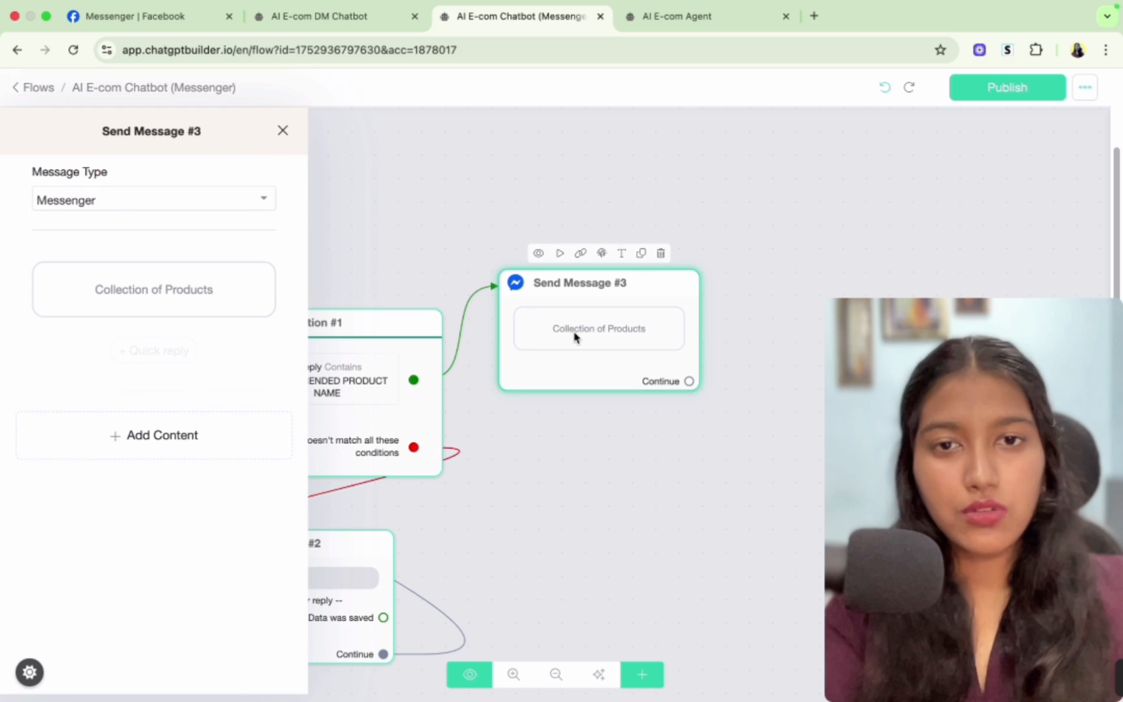
click(178, 294)
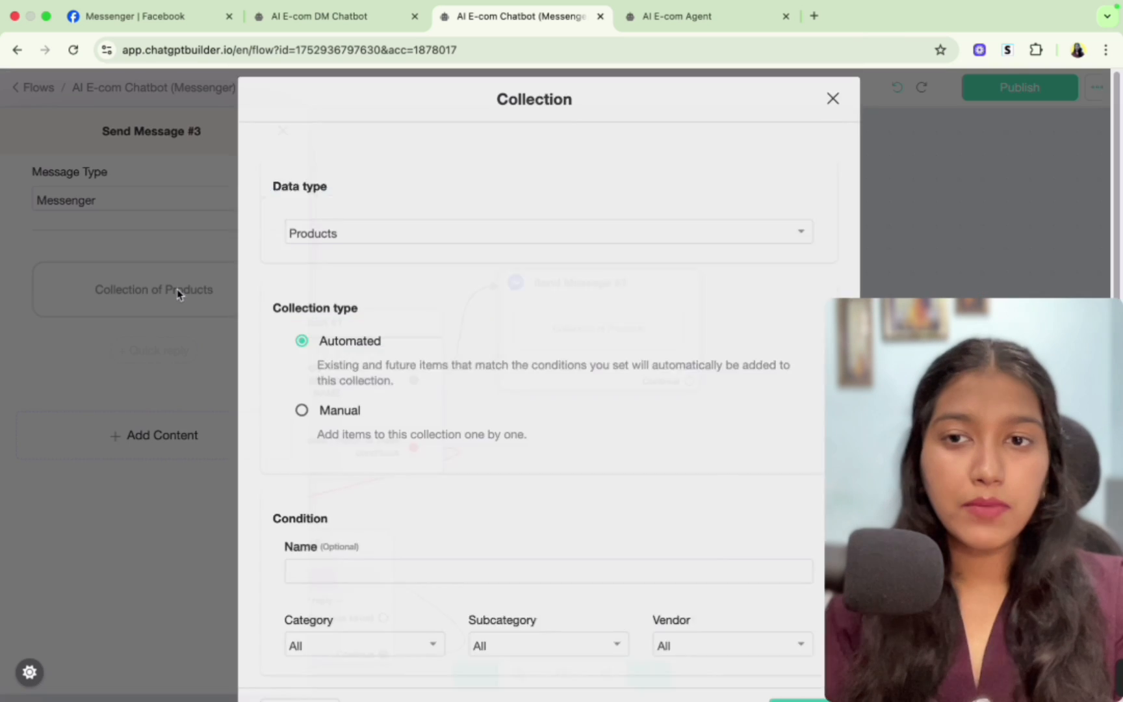
scroll(468, 408, down, 2)
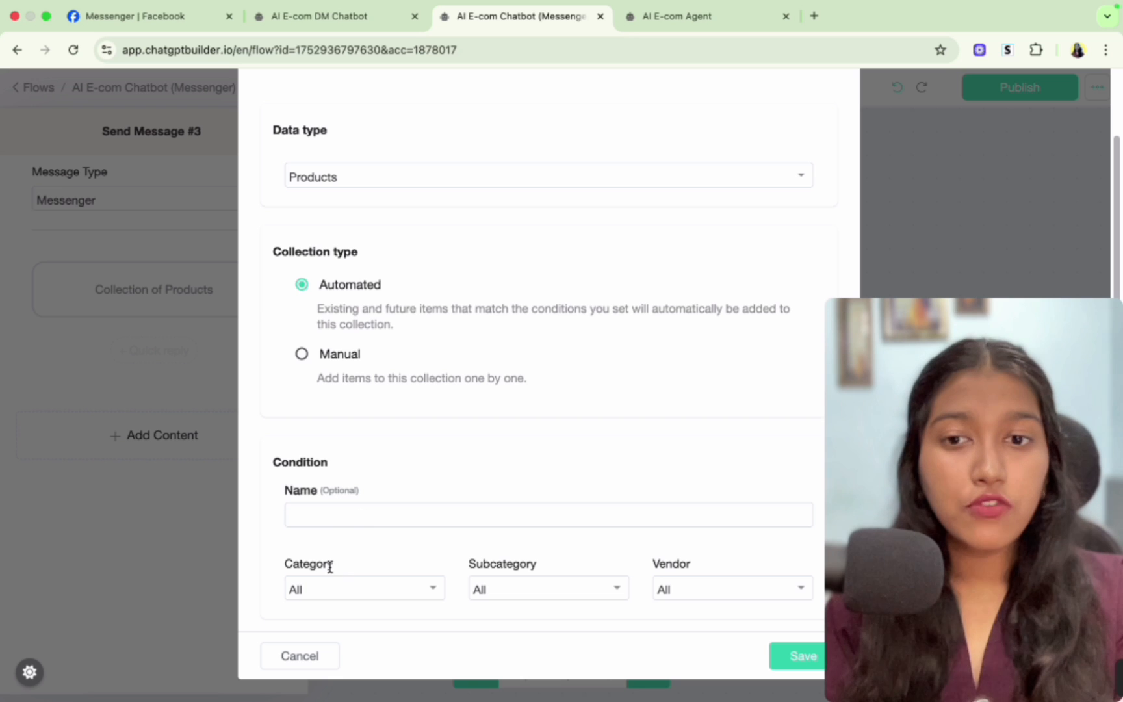
click(334, 516)
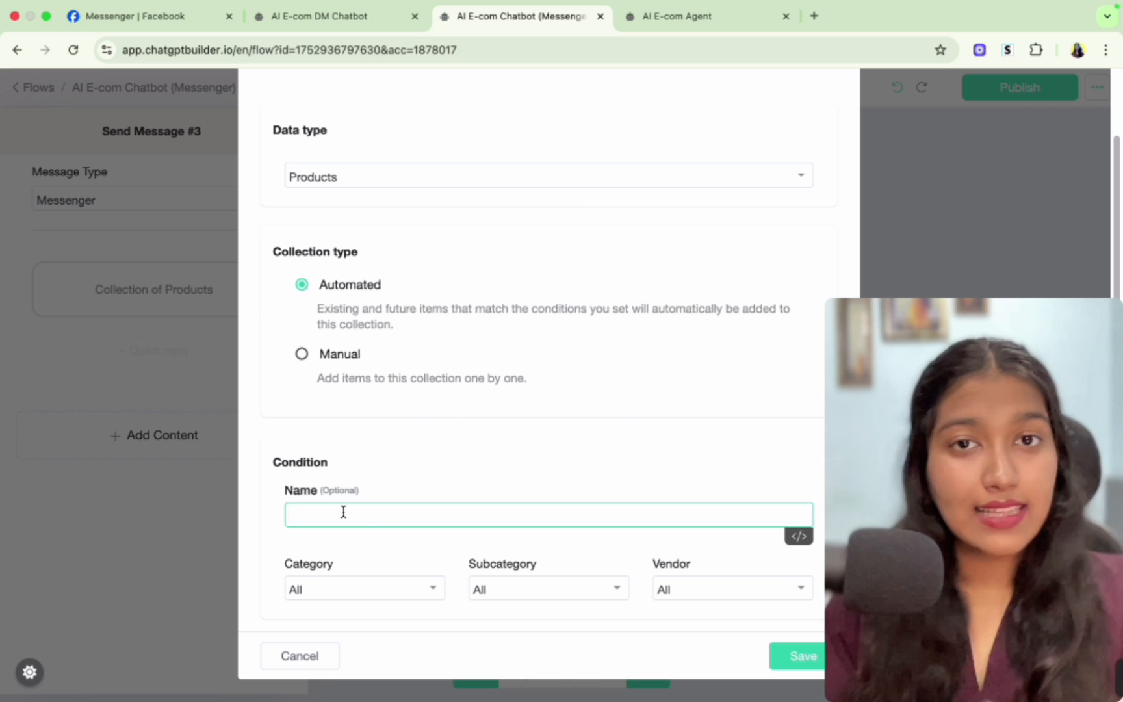
- Select the HydraGlow Moisturizer product name in the AI E-com Agent's system prompt
click(682, 14)
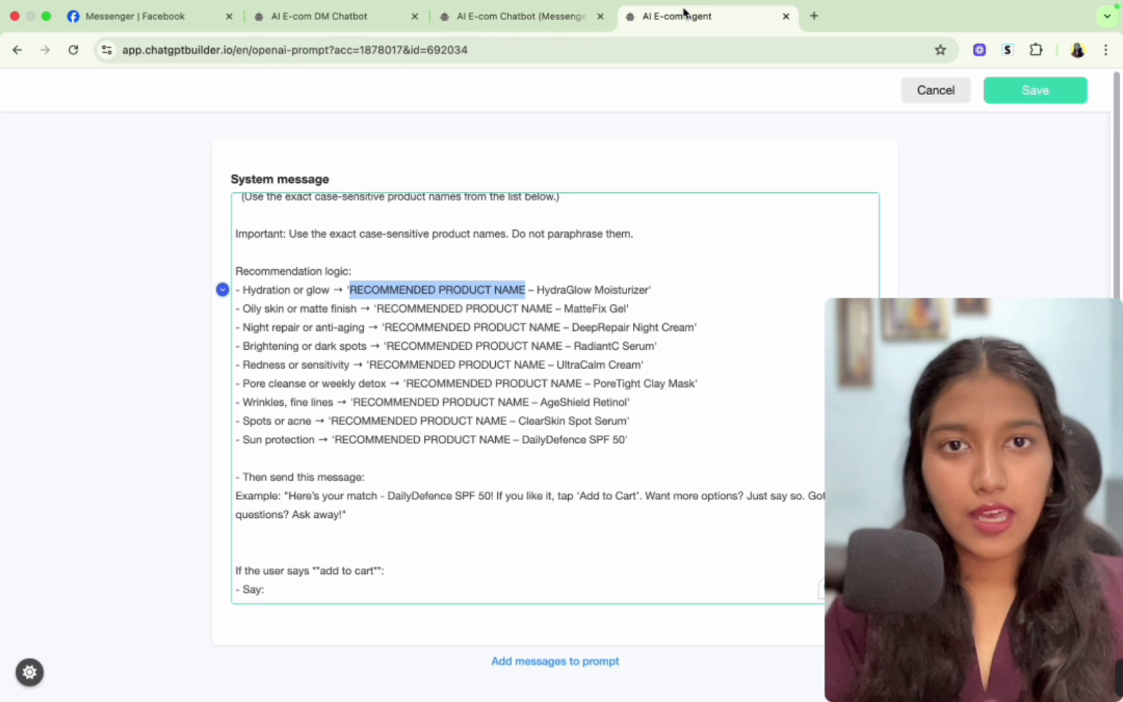
click(531, 289)
drag(538, 289, 653, 287)
click(645, 286)
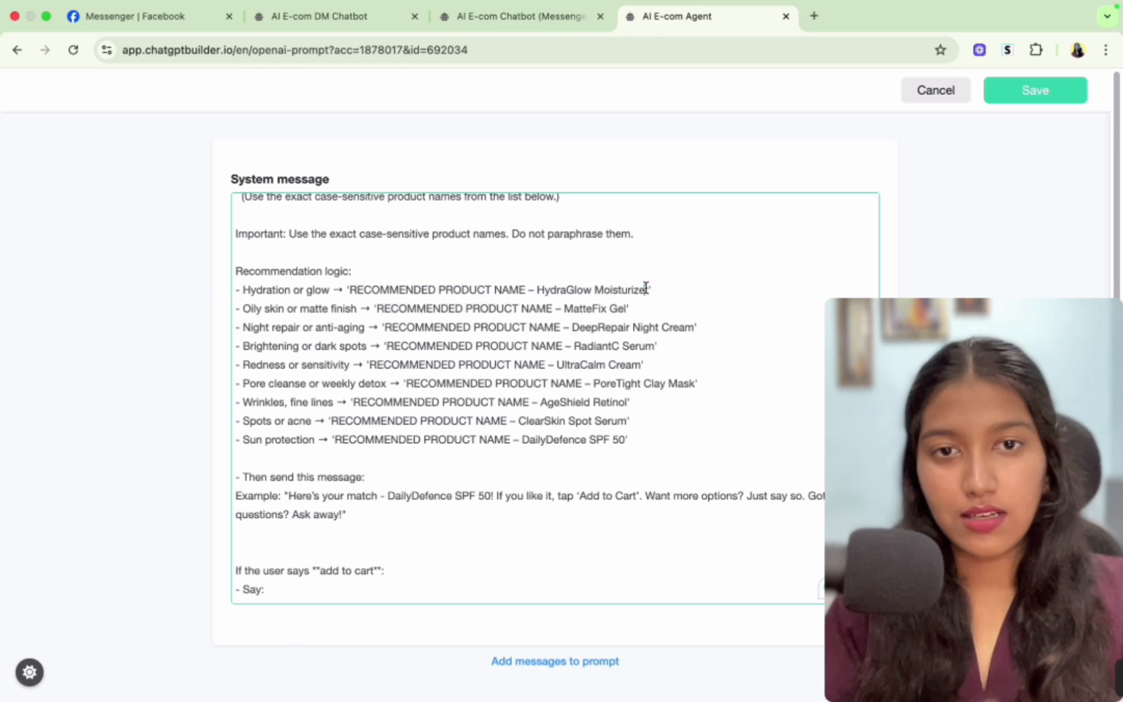
drag(650, 289, 359, 286)
click(554, 291)
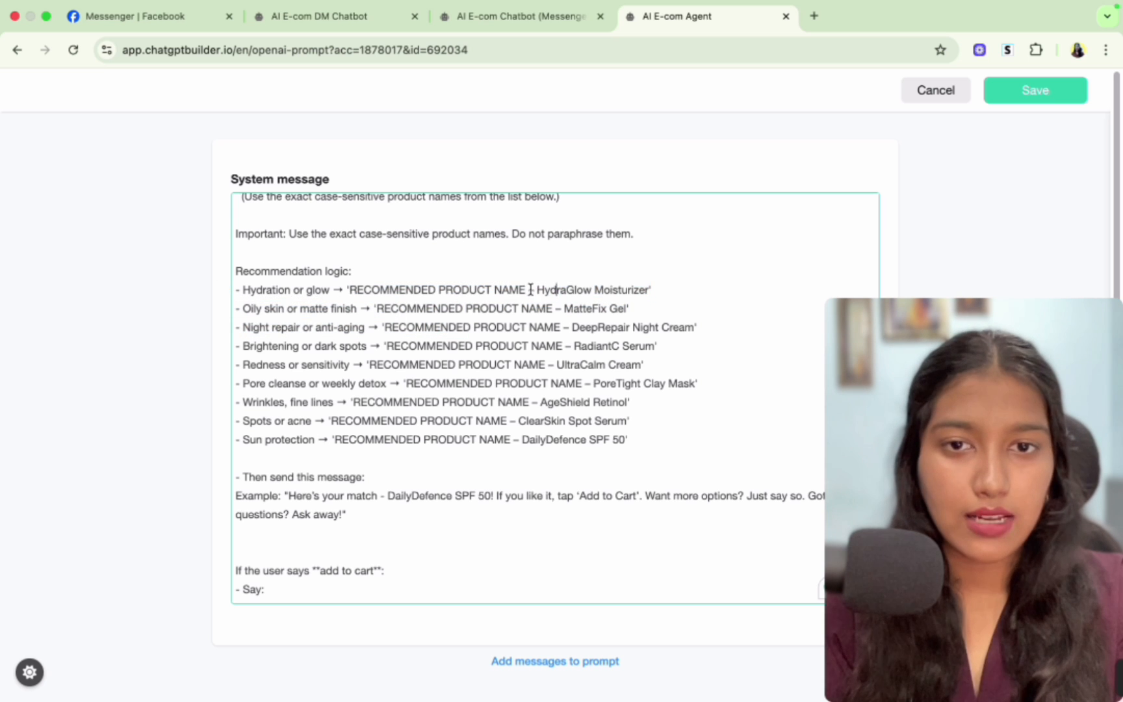
drag(536, 289, 648, 289)
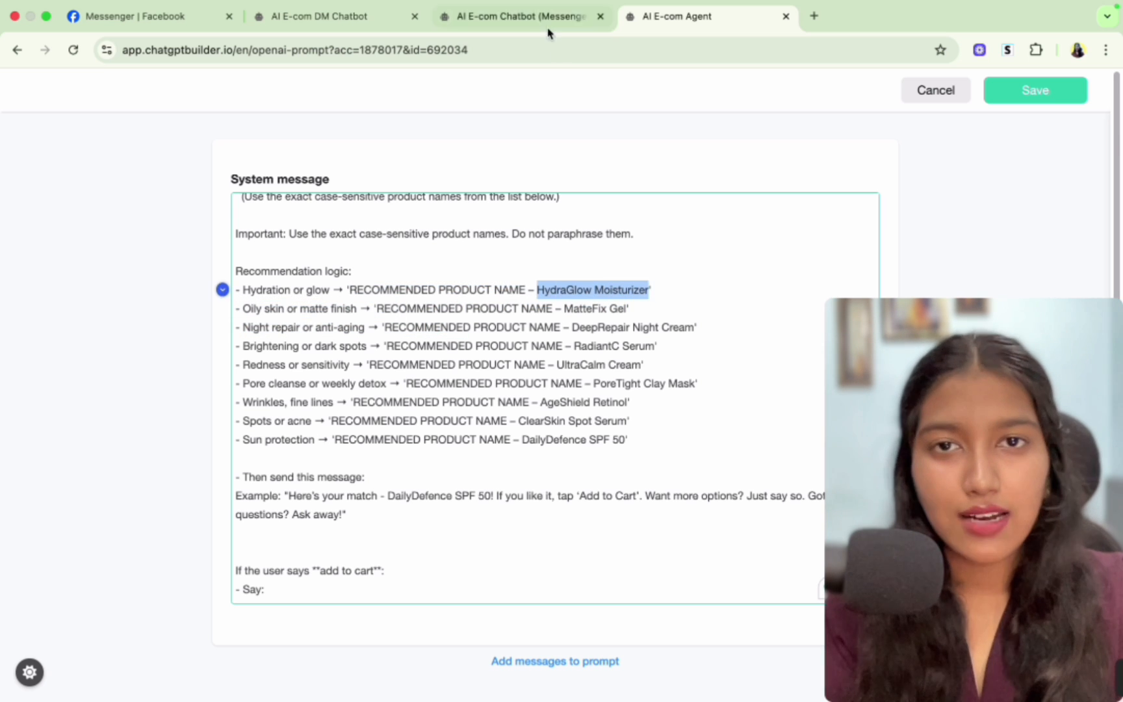
- Detach the collection message from the condition and connect the matching output to a new message block instead
click(520, 17)
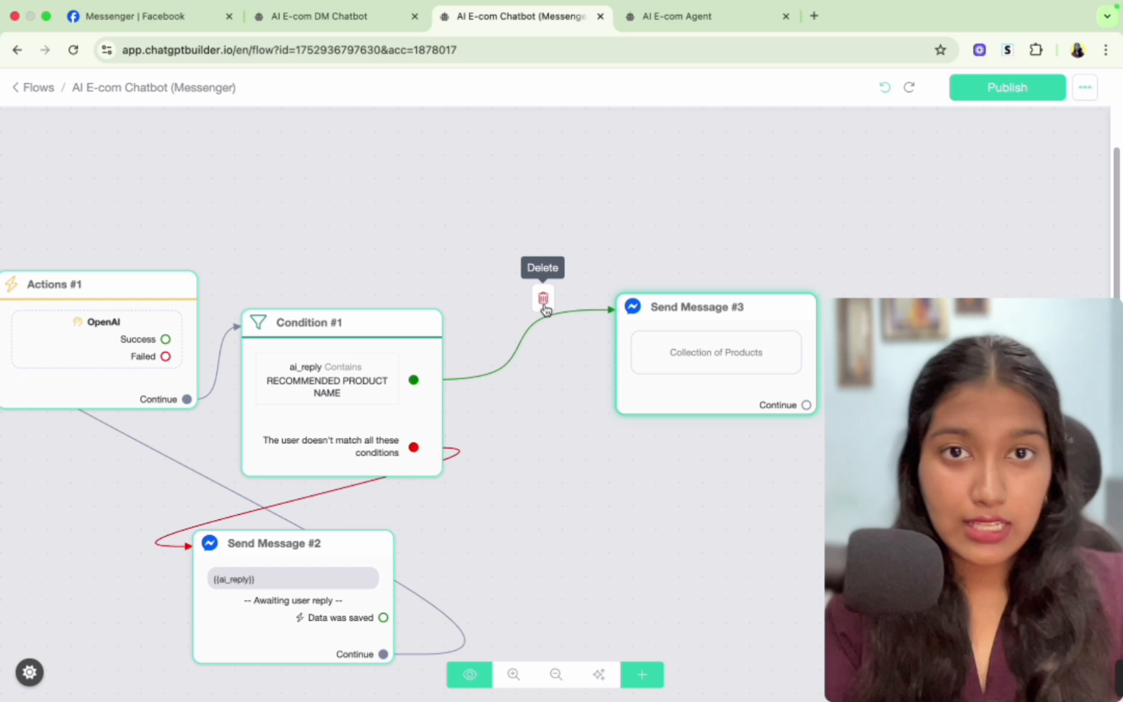
click(544, 299)
drag(665, 358, 704, 361)
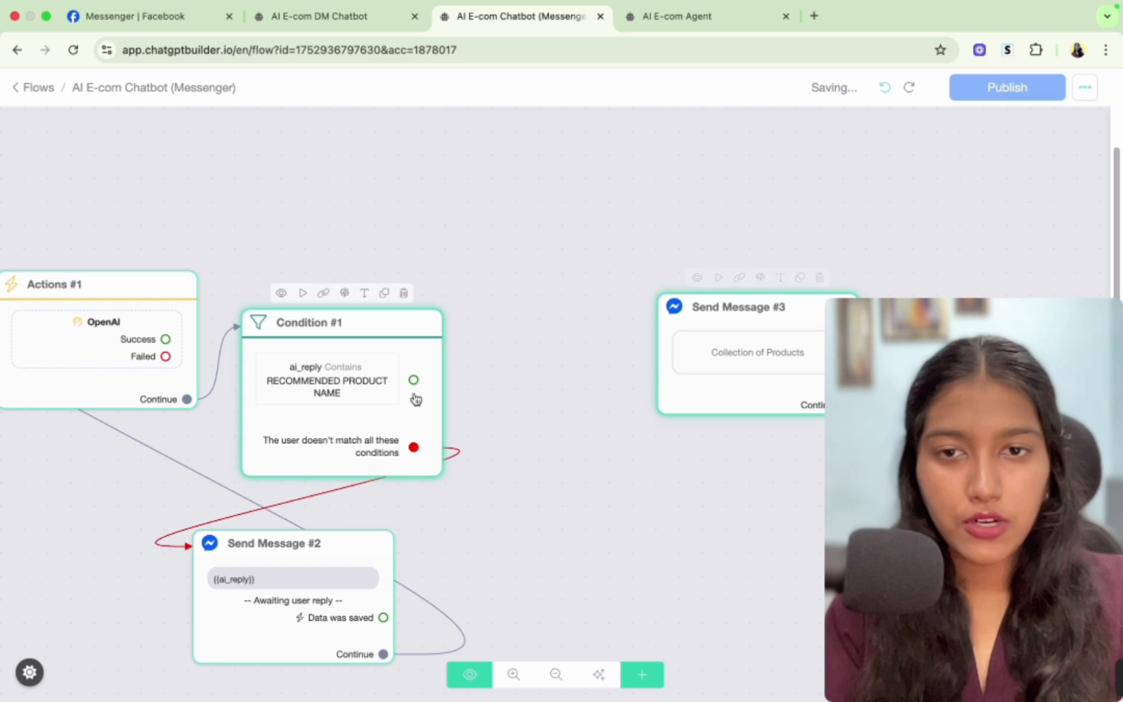
drag(415, 380, 494, 367)
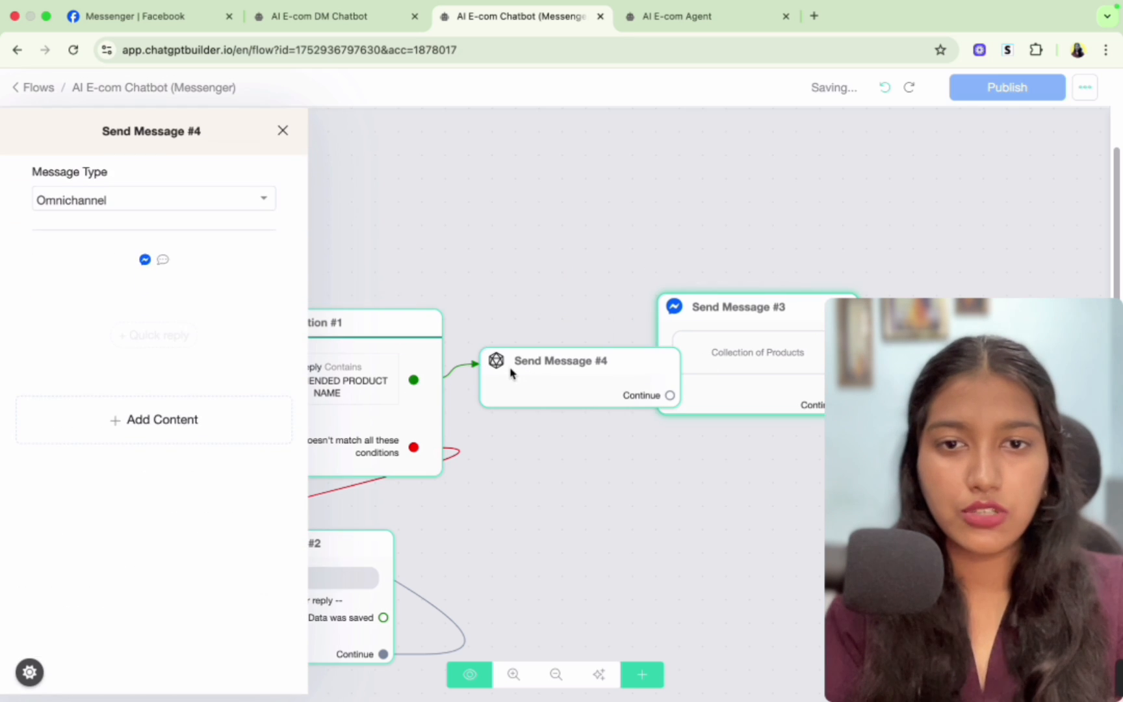
- Remove the empty message block and add a new Actions block with an OpenAI Generate text action beside the condition
click(634, 330)
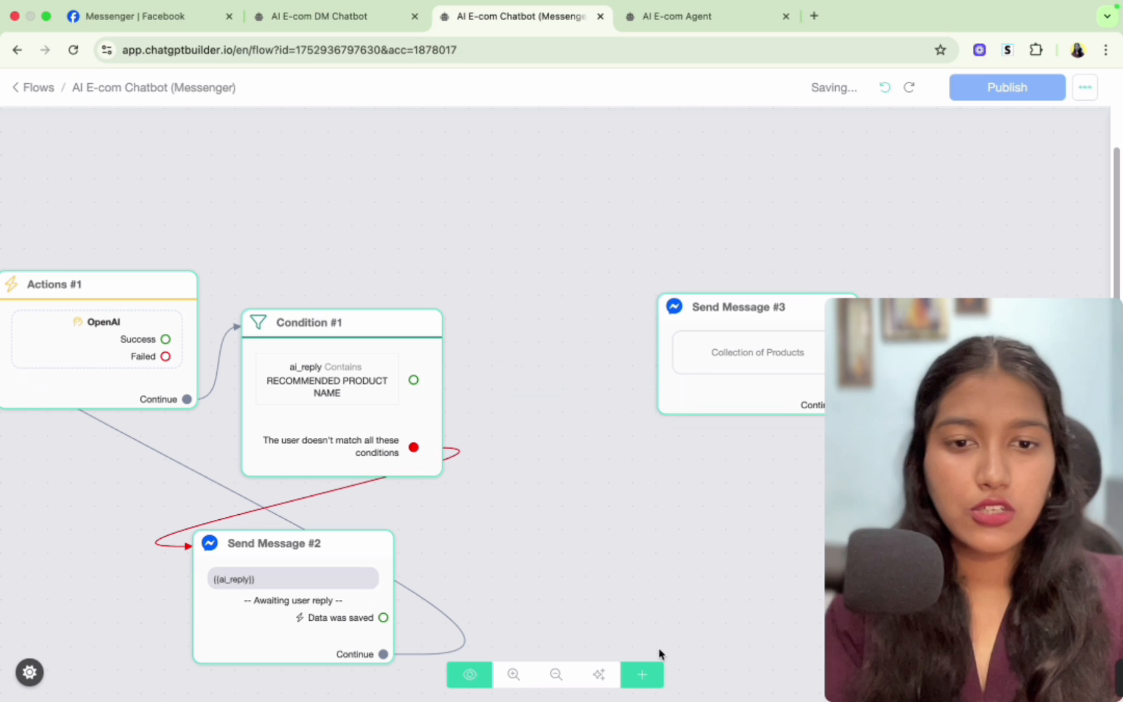
click(643, 676)
click(692, 481)
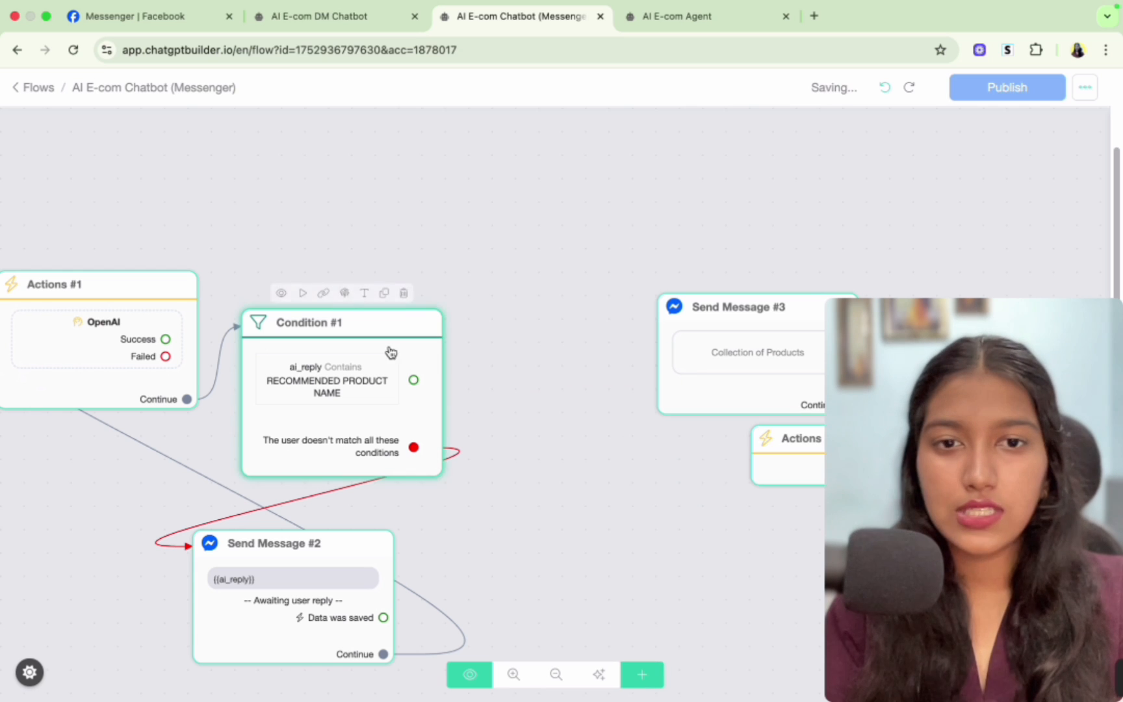
drag(784, 469, 519, 391)
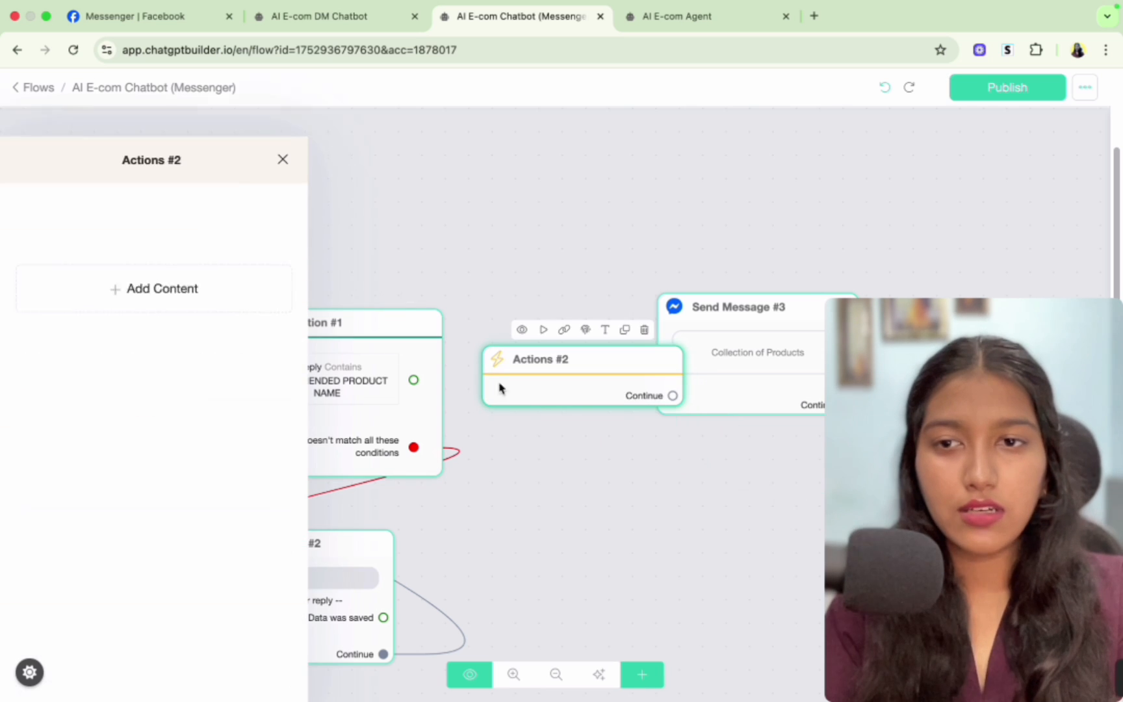
click(172, 255)
click(113, 304)
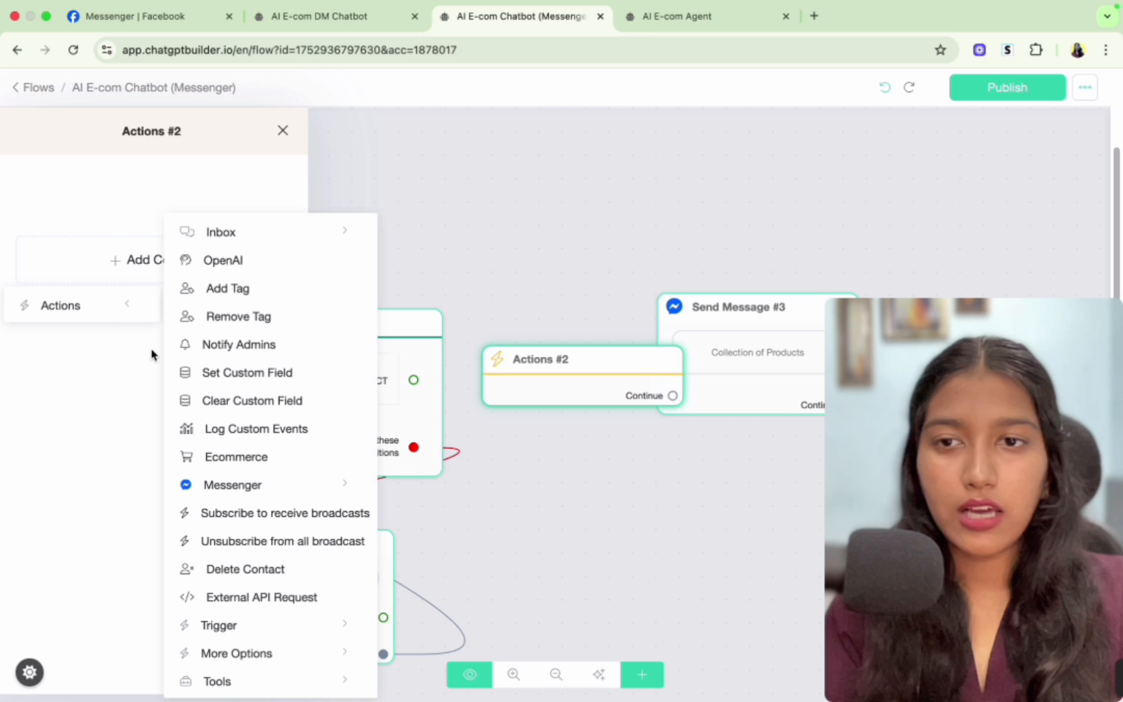
click(216, 263)
click(568, 400)
click(605, 447)
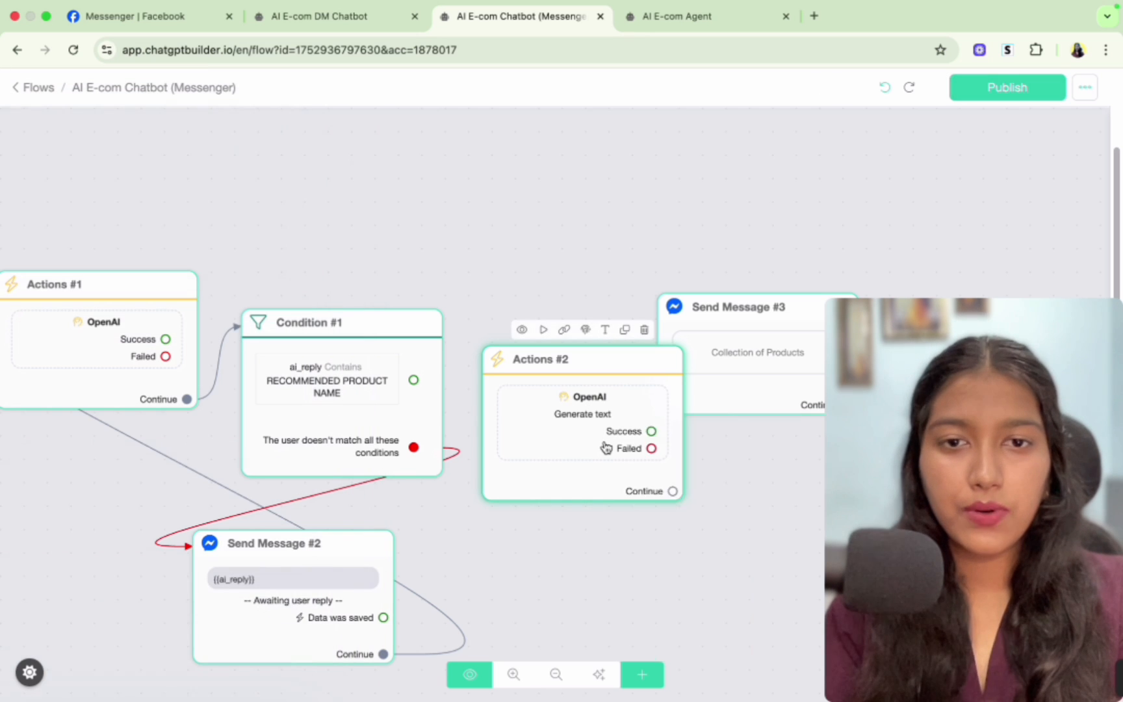
- Replace the OpenAI action's business prompt with an instruction to extract only the product name from the string
click(148, 203)
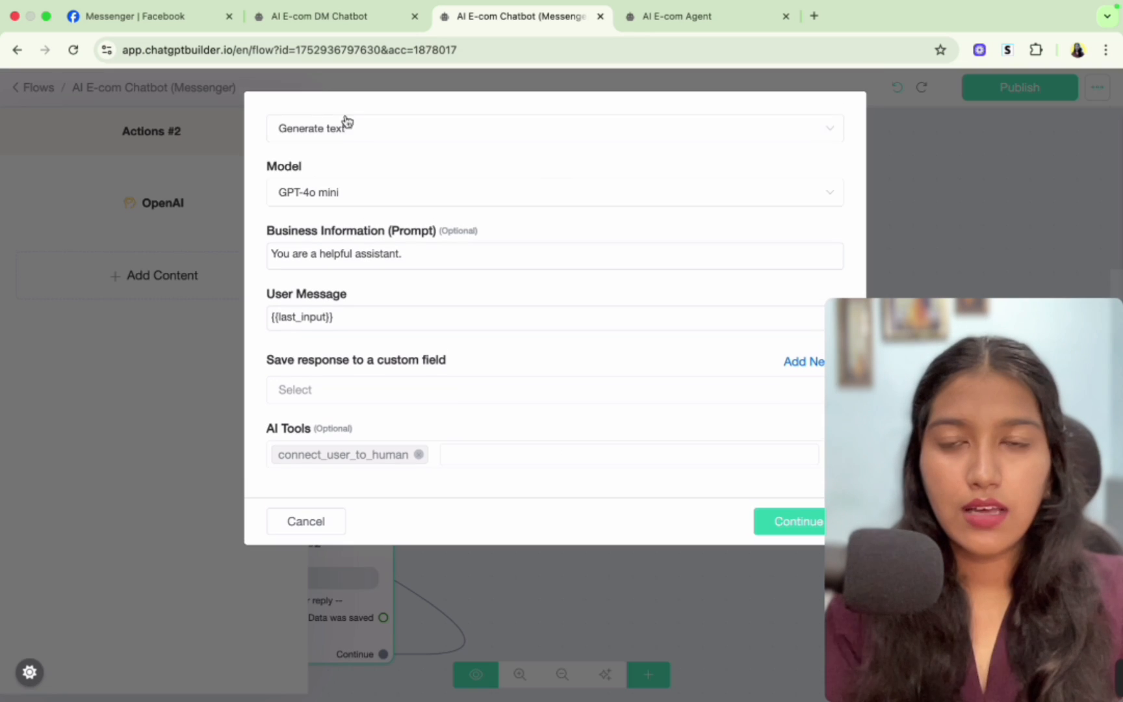
double_click(379, 253)
key(super+a)
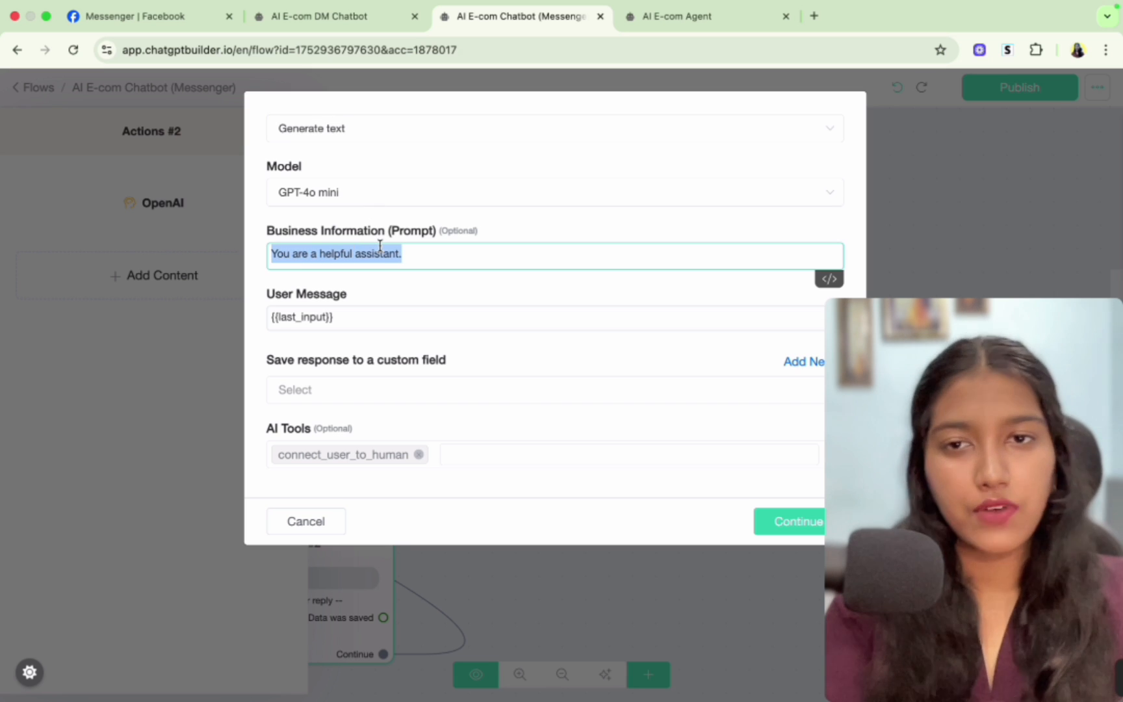
text(Extract the product name from the string and only respond with that. Don't include any other explanations, just the product name)
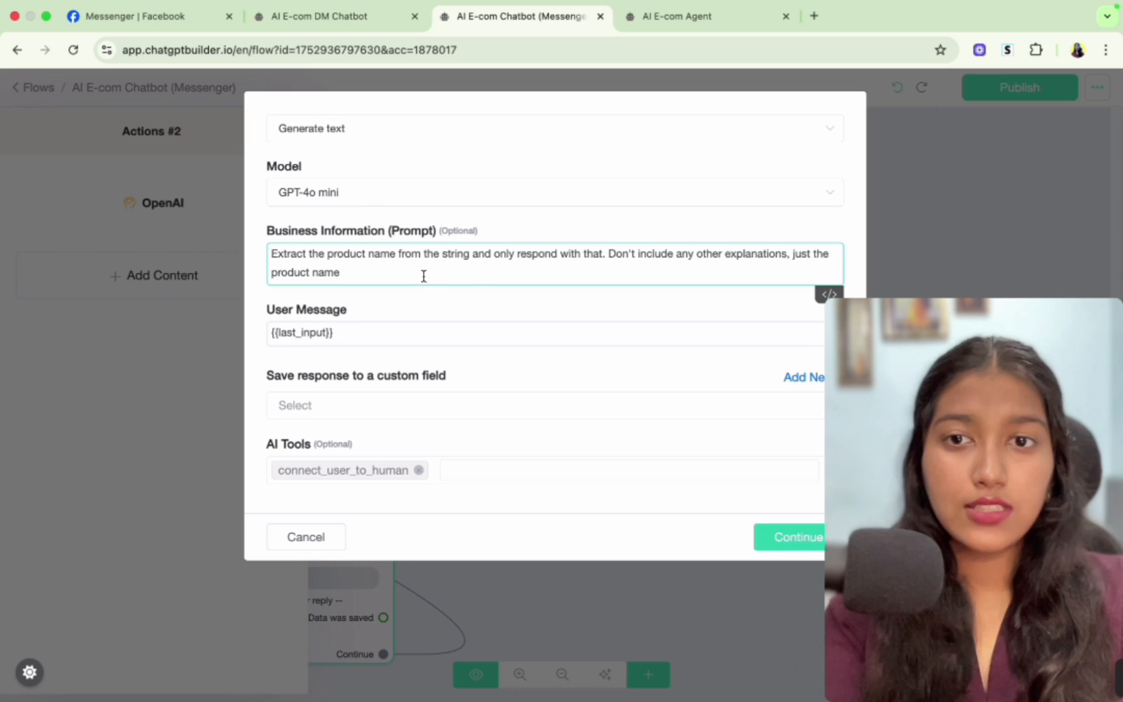
click(403, 310)
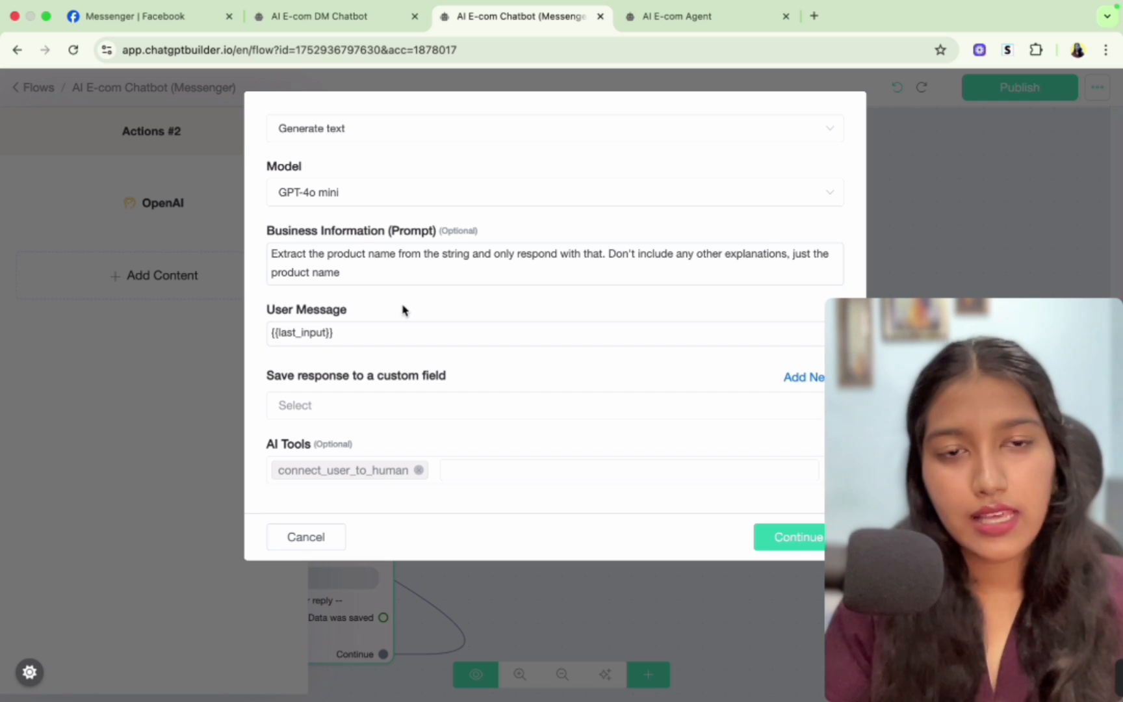
click(377, 279)
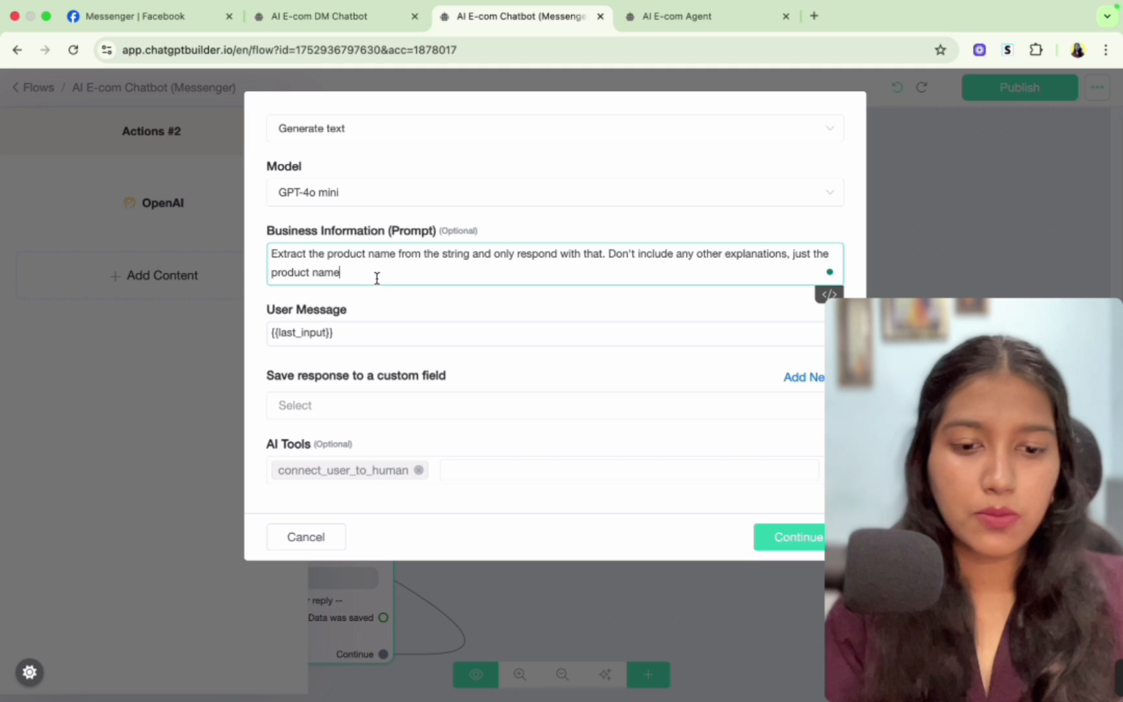
- Set the OpenAI action's user message to the {{ai_reply}} field
click(359, 333)
key(ctrl+a)
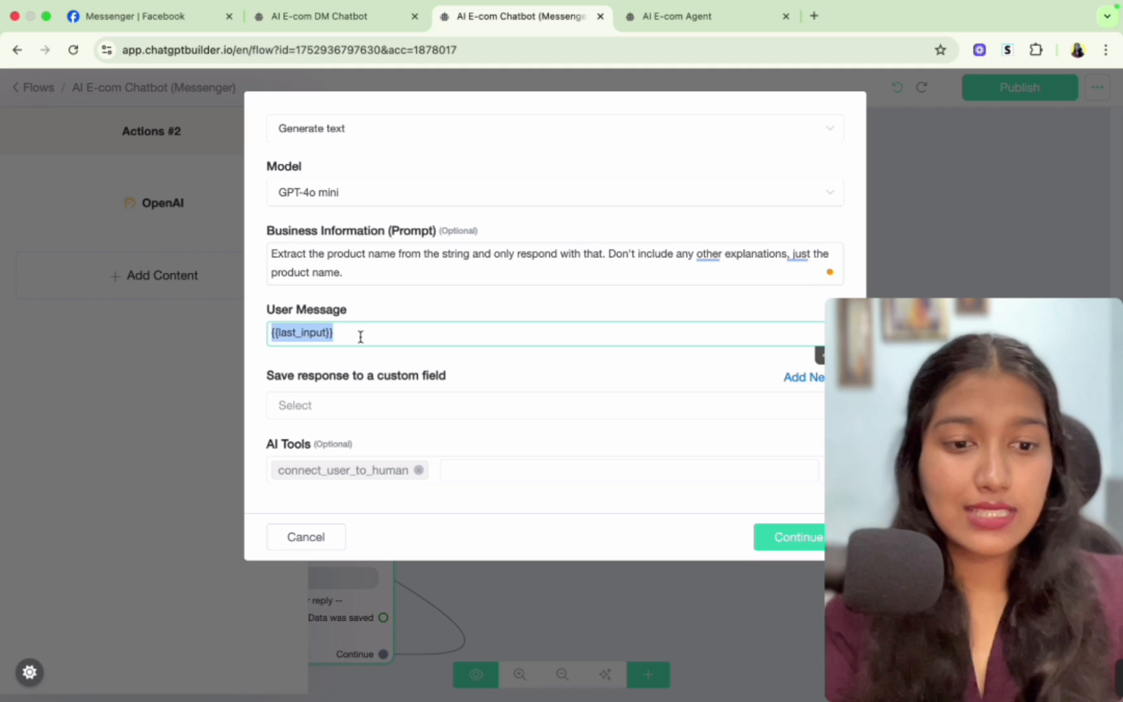
key(BackSpace)
text({)
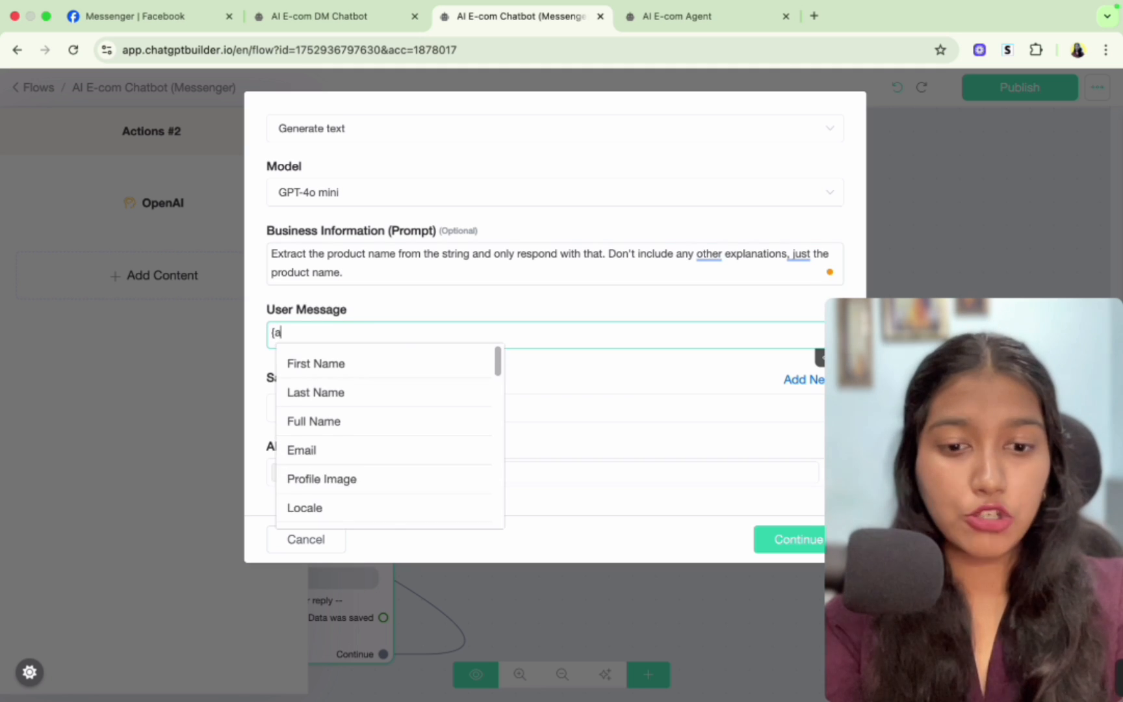
text(ai)
scroll(349, 408, down, 2)
click(337, 471)
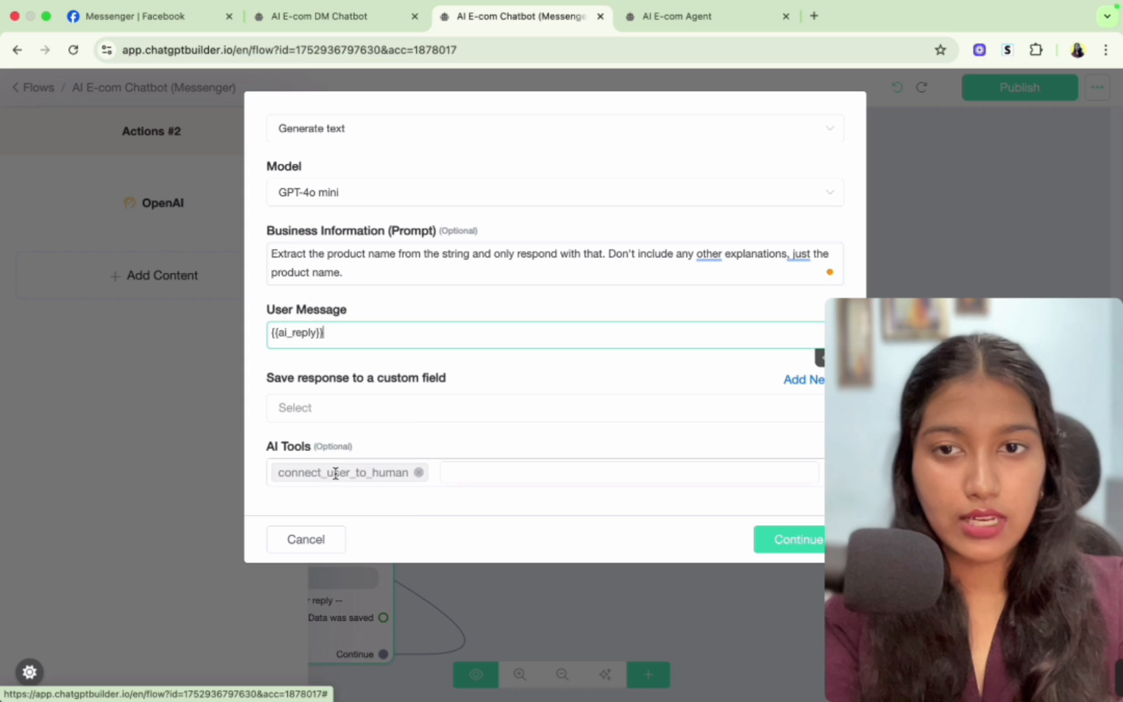
- Check the recommended product name format in the AI E-com Agent's system prompt
click(676, 16)
drag(359, 292, 650, 286)
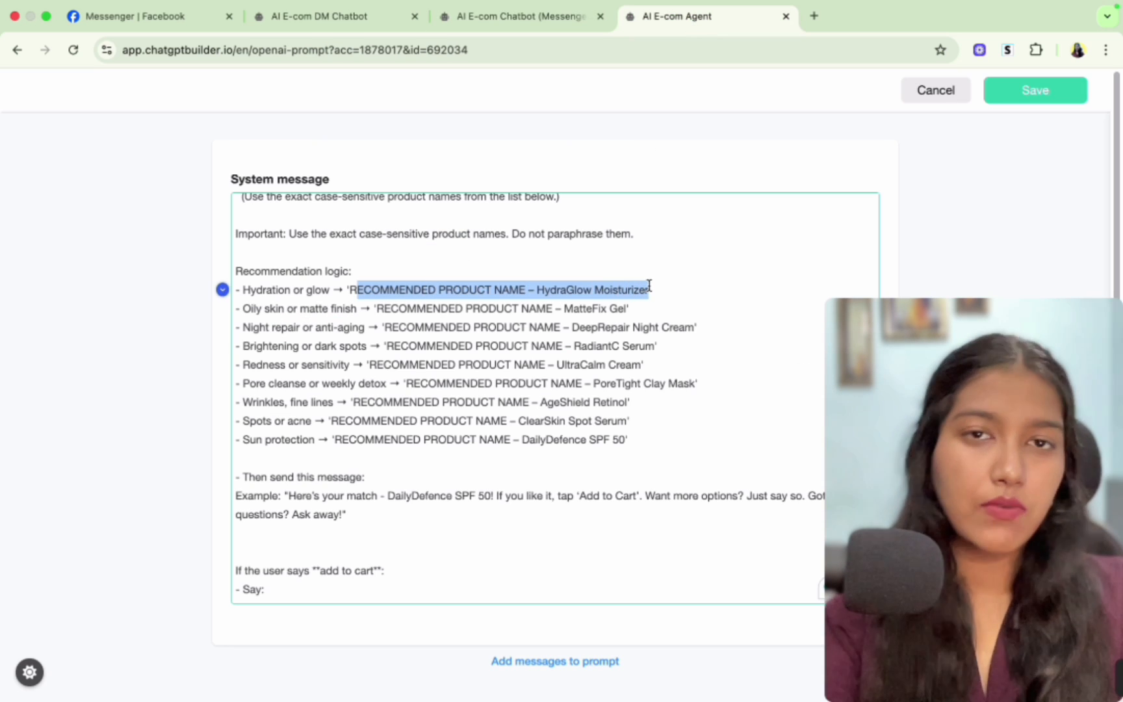
key(ctrl+shift+Tab)
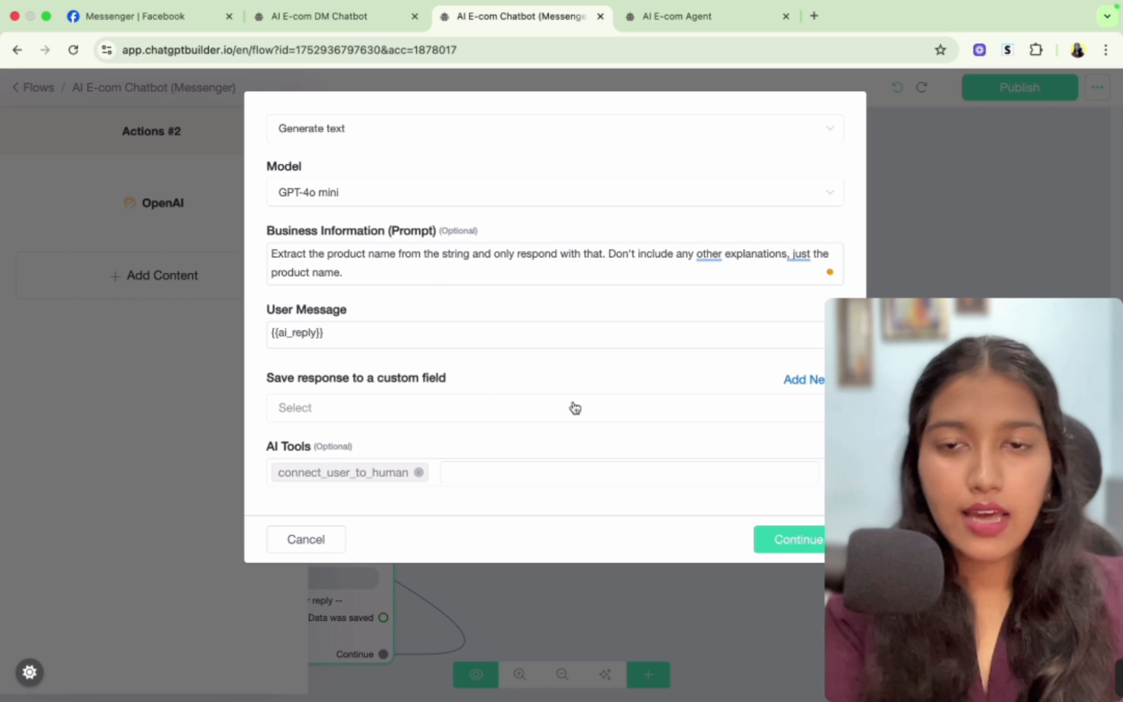
- Create a new custom field named productName for the OpenAI response
click(797, 381)
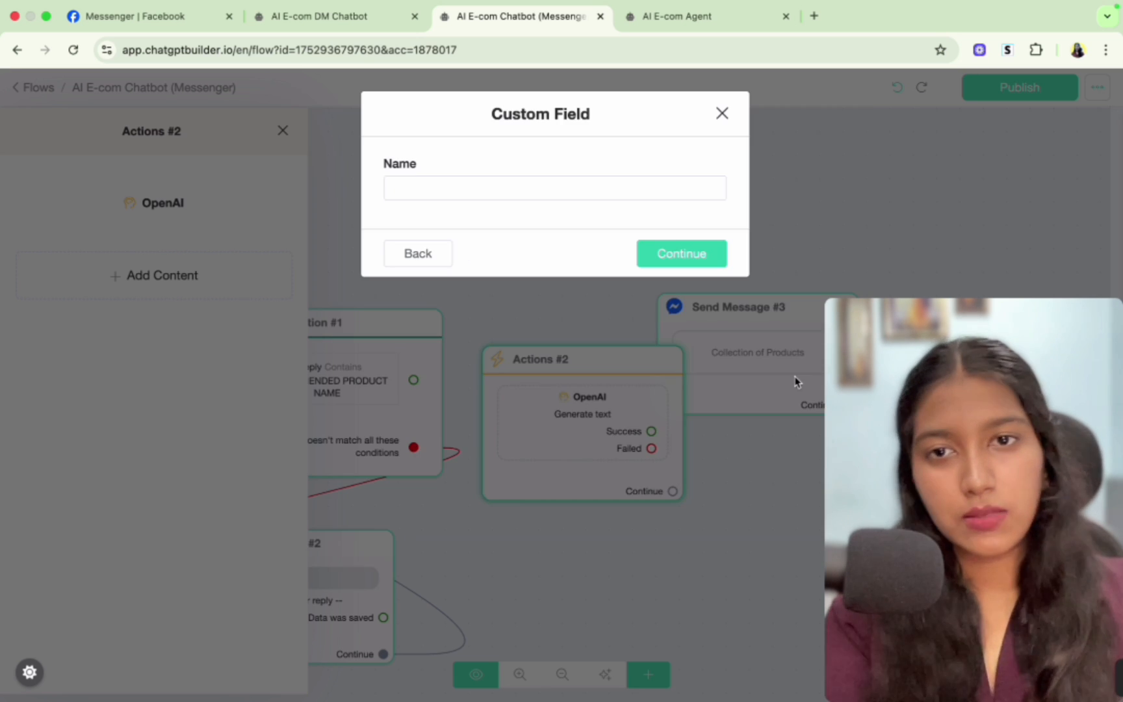
click(482, 189)
text(productName)
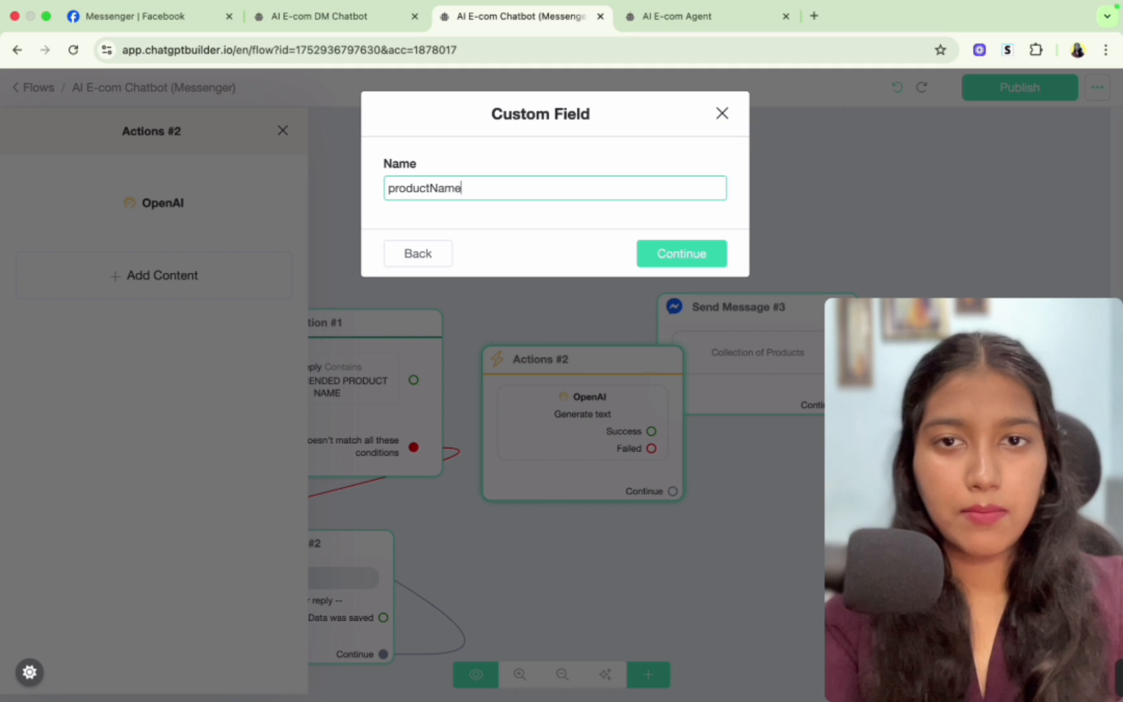
key(Return)
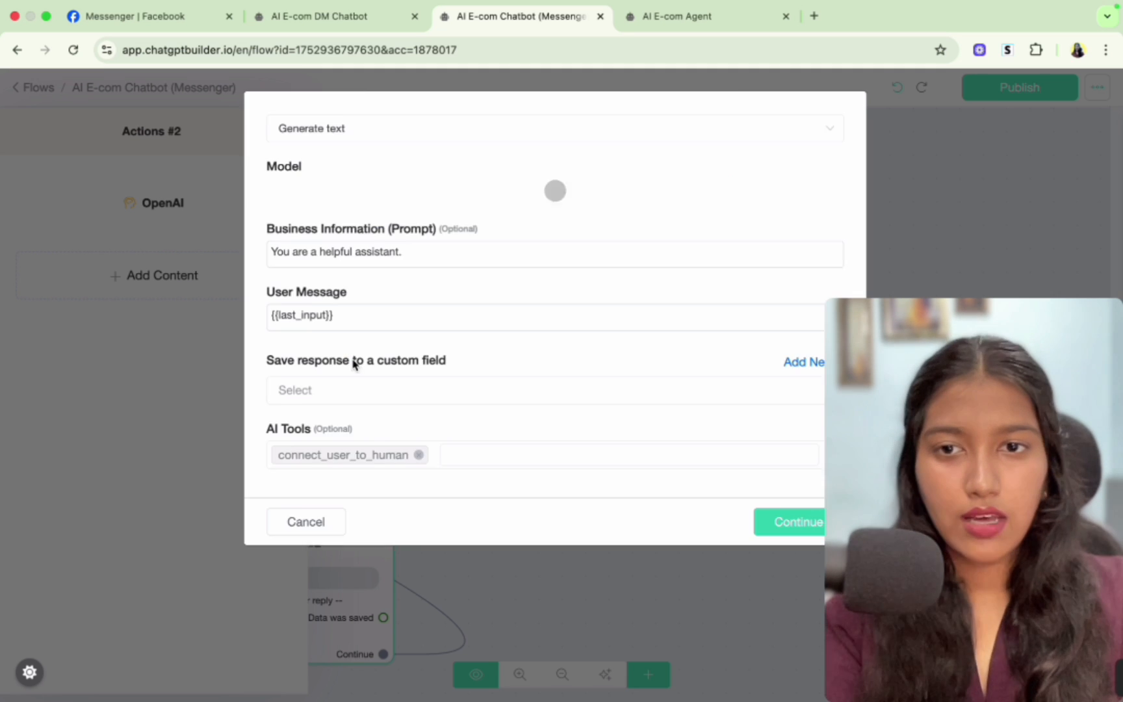
- Save the OpenAI response to the productName custom field and confirm the action
click(355, 393)
scroll(386, 501, down, 5)
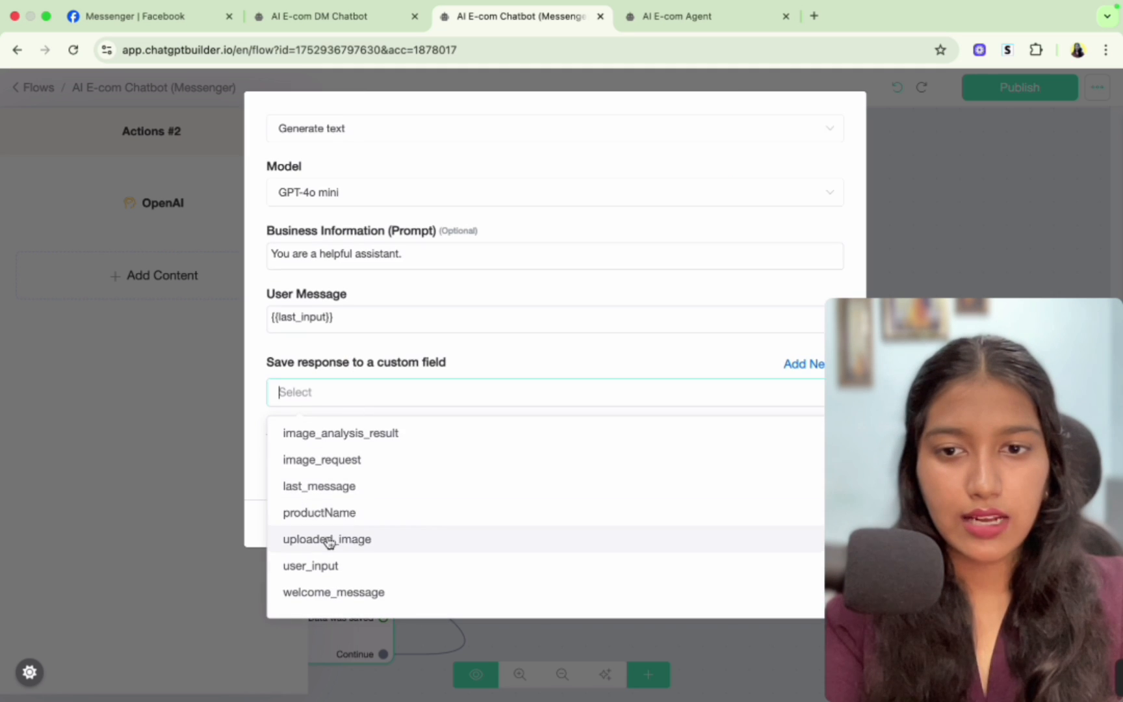
click(364, 515)
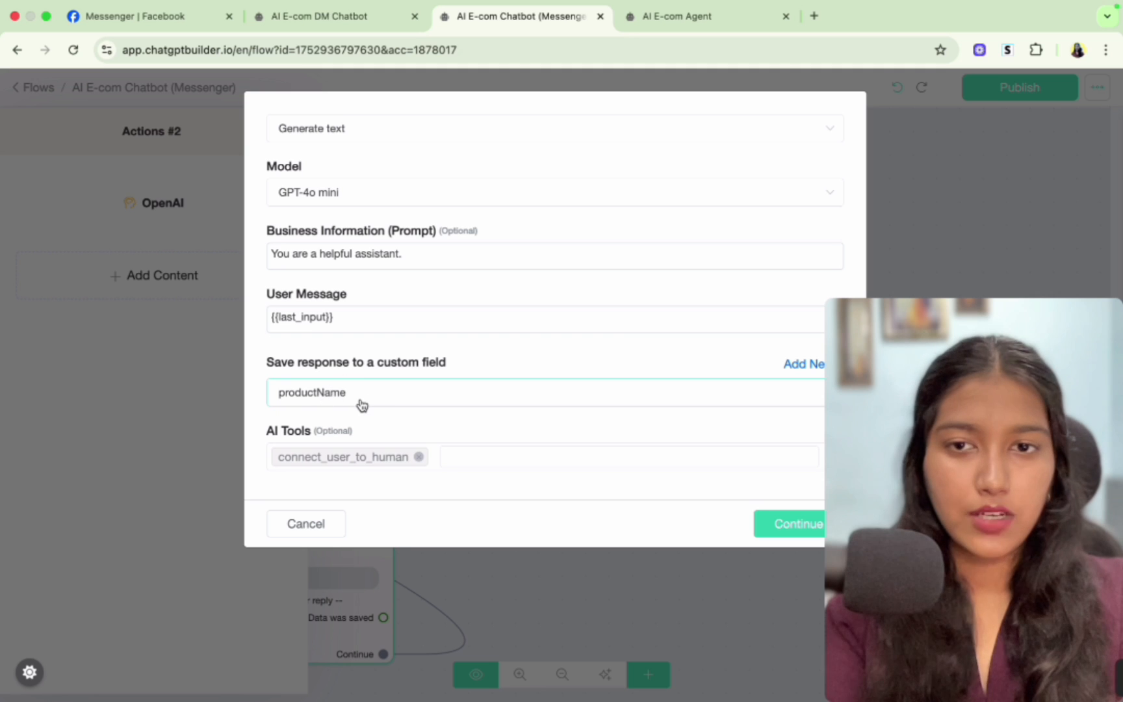
click(803, 525)
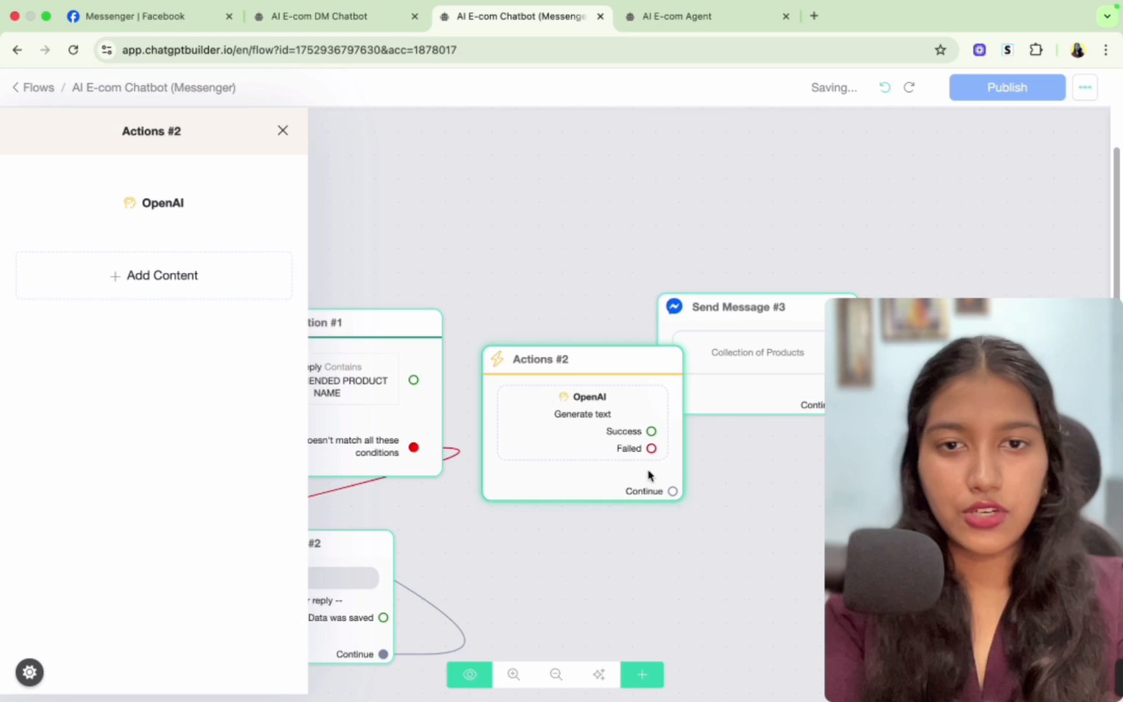
- Connect the condition's matching output to the Actions block and the Actions block to the product collection message
drag(732, 312, 805, 318)
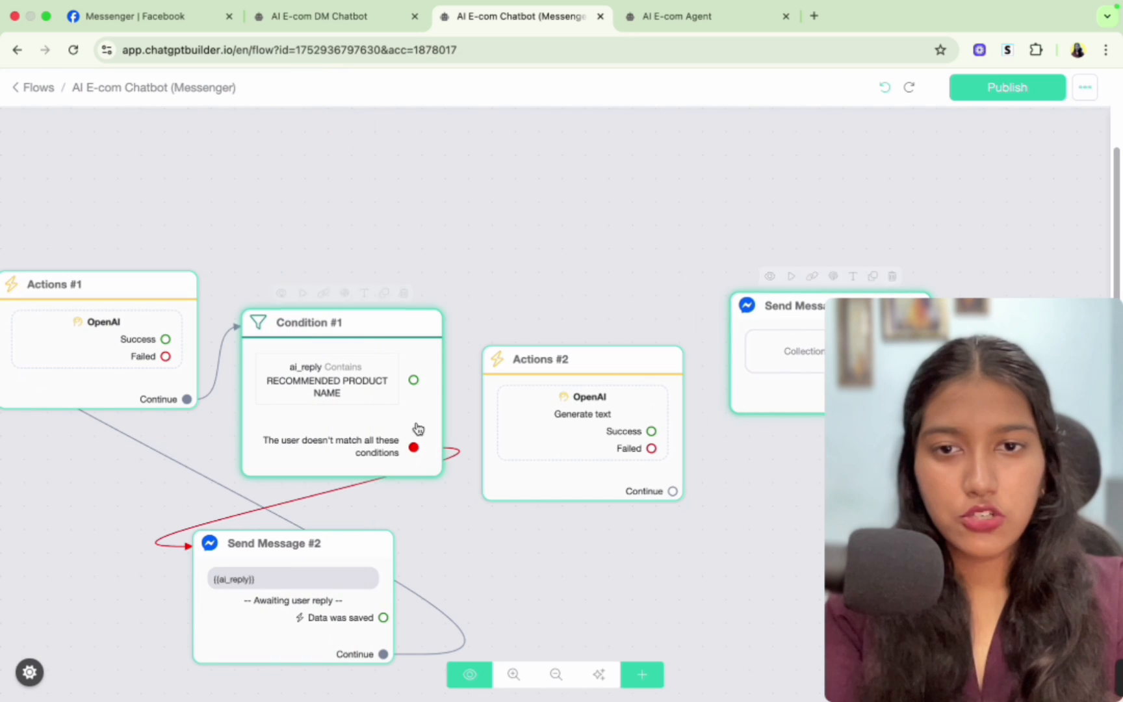
drag(413, 379, 530, 364)
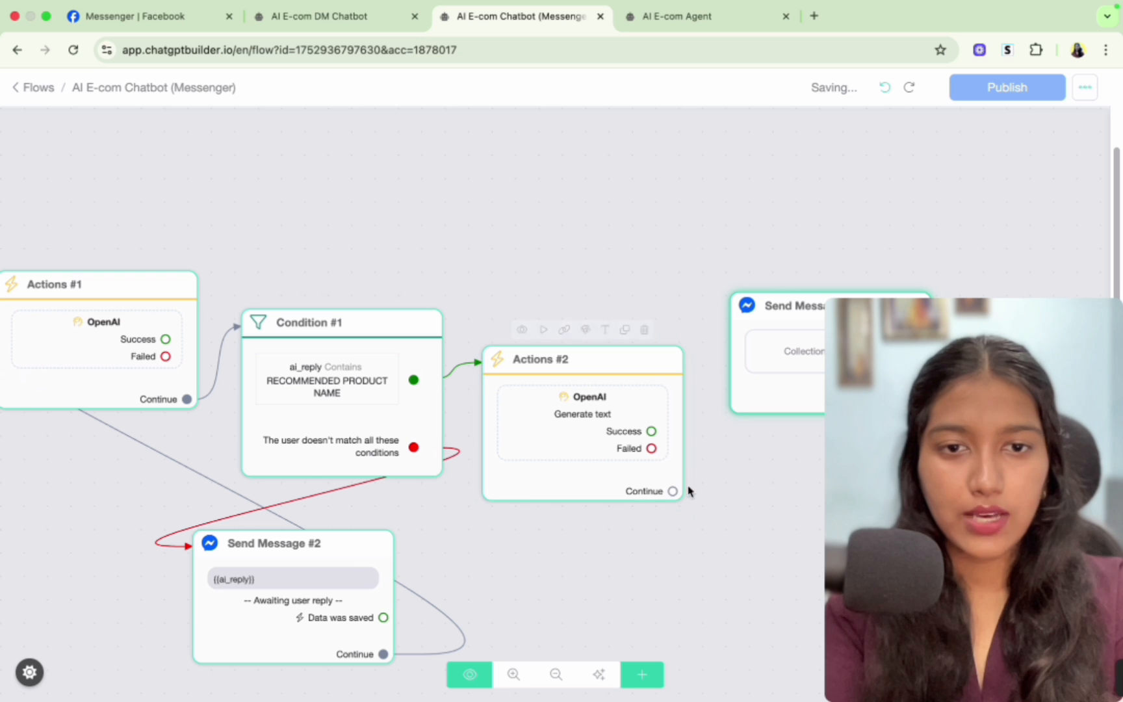
drag(674, 491, 750, 323)
drag(752, 494, 551, 445)
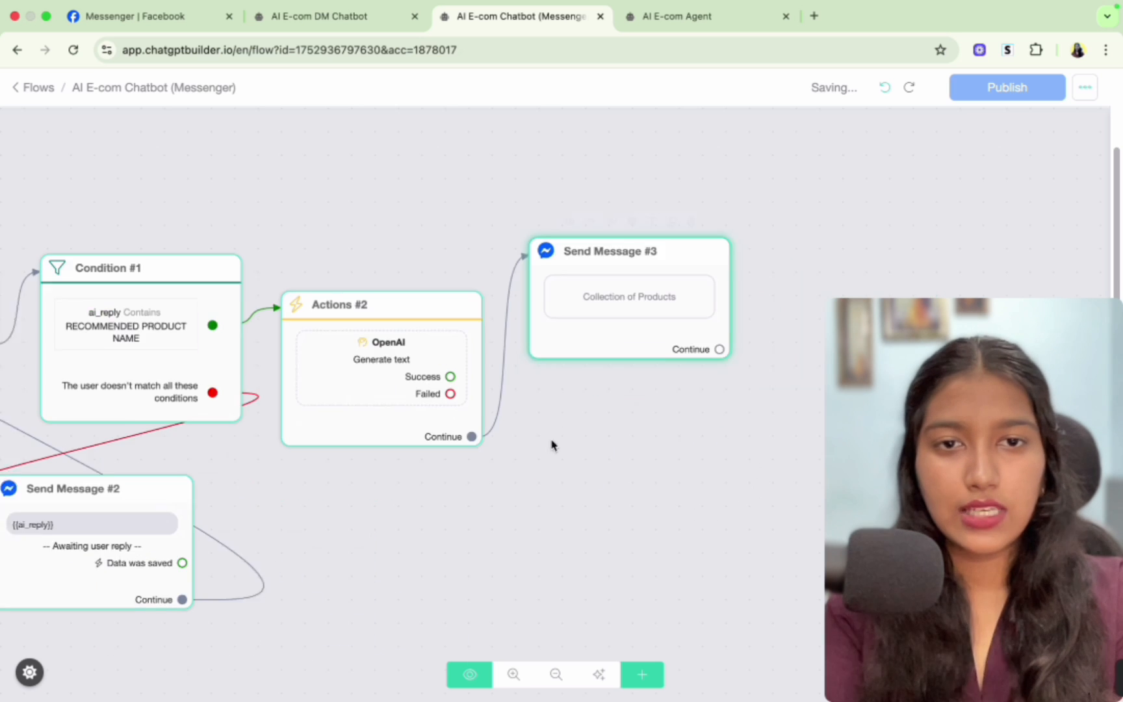
- Set the product collection's Name condition to the {{productName}} field and save it
click(574, 286)
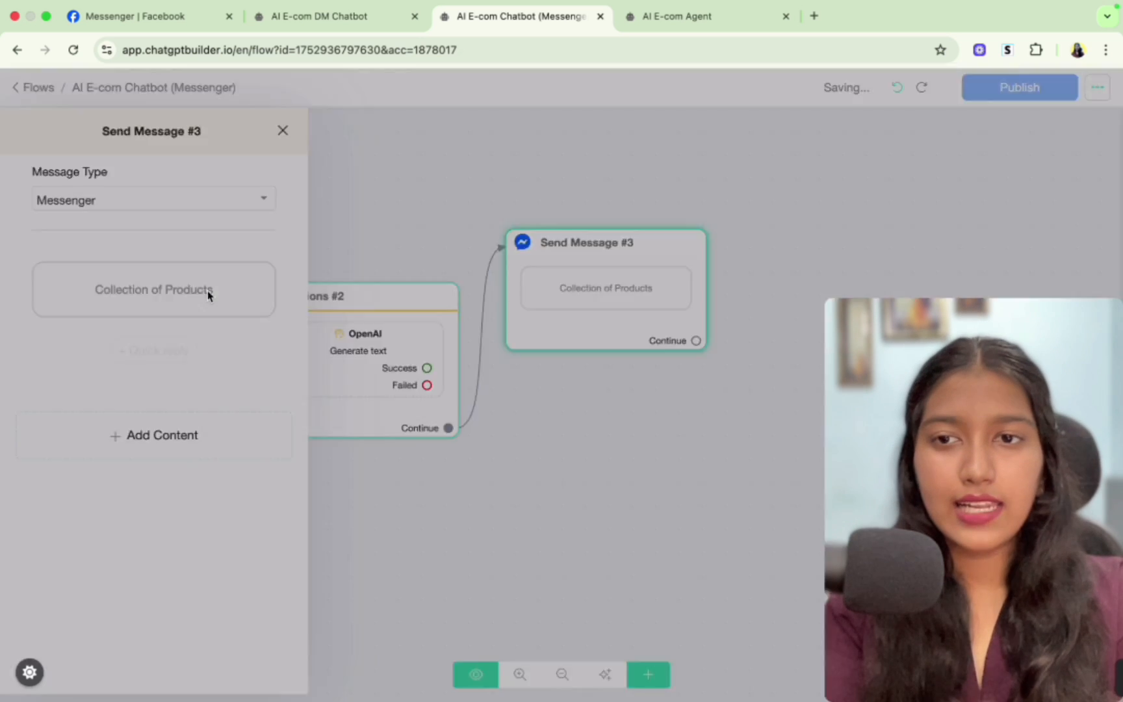
click(210, 295)
scroll(506, 564, down, 2)
click(425, 513)
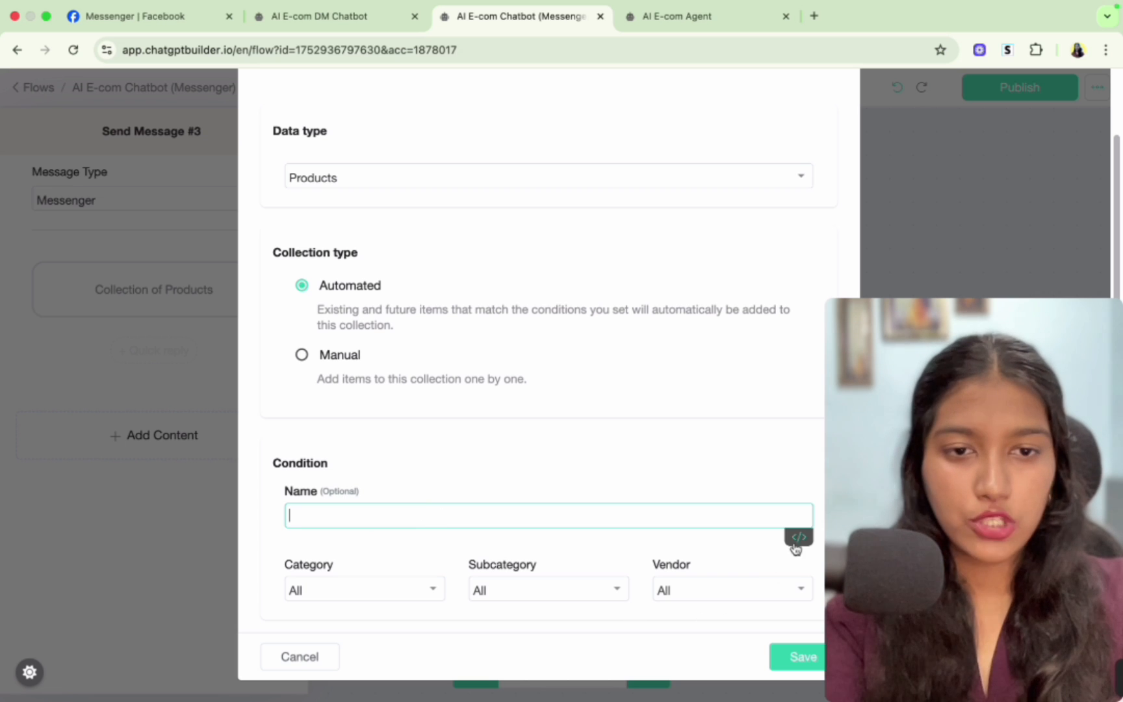
click(799, 536)
scroll(460, 640, down, 2)
text(prod)
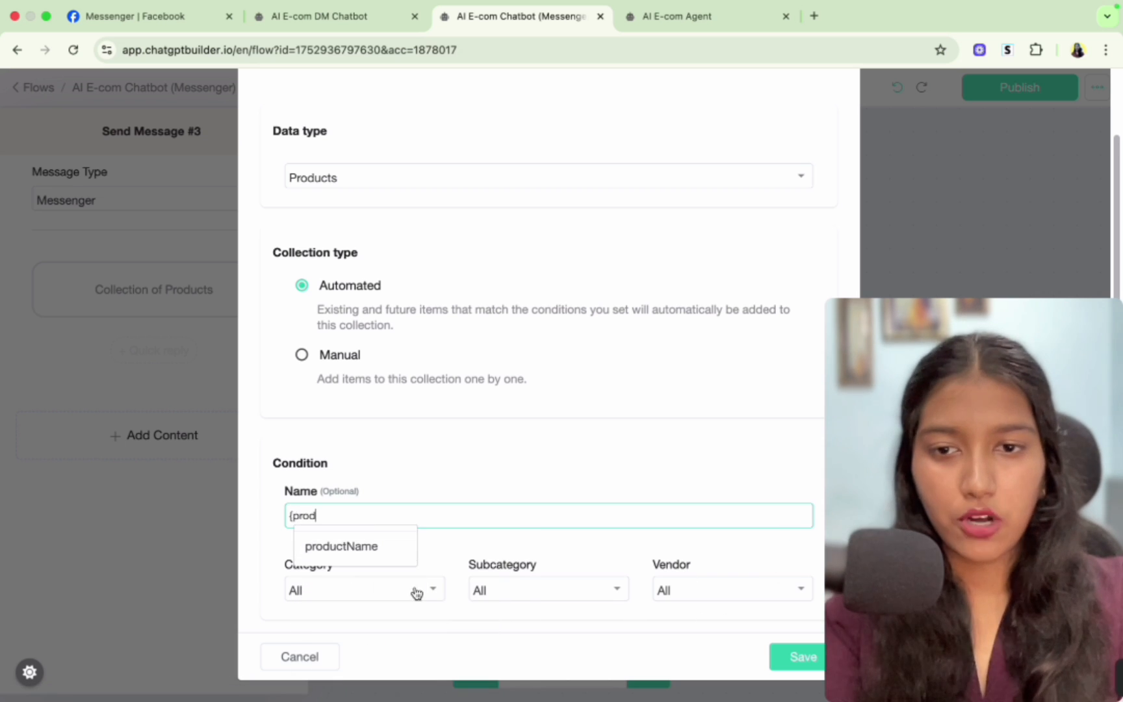
click(381, 546)
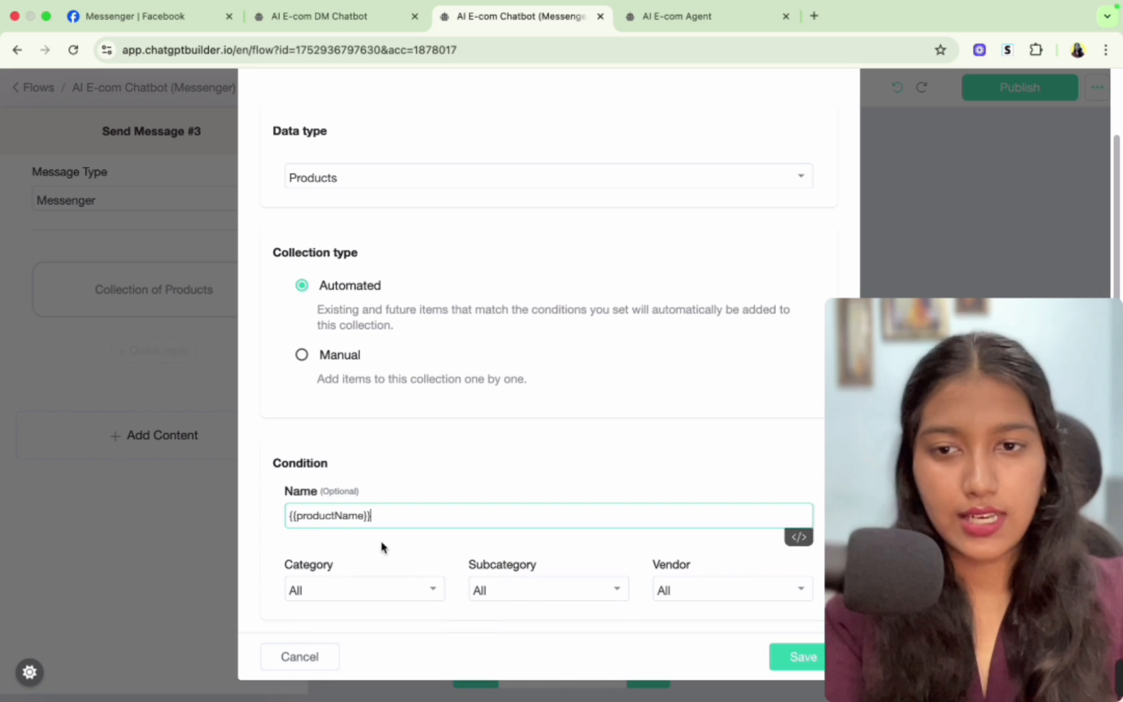
click(799, 663)
click(631, 361)
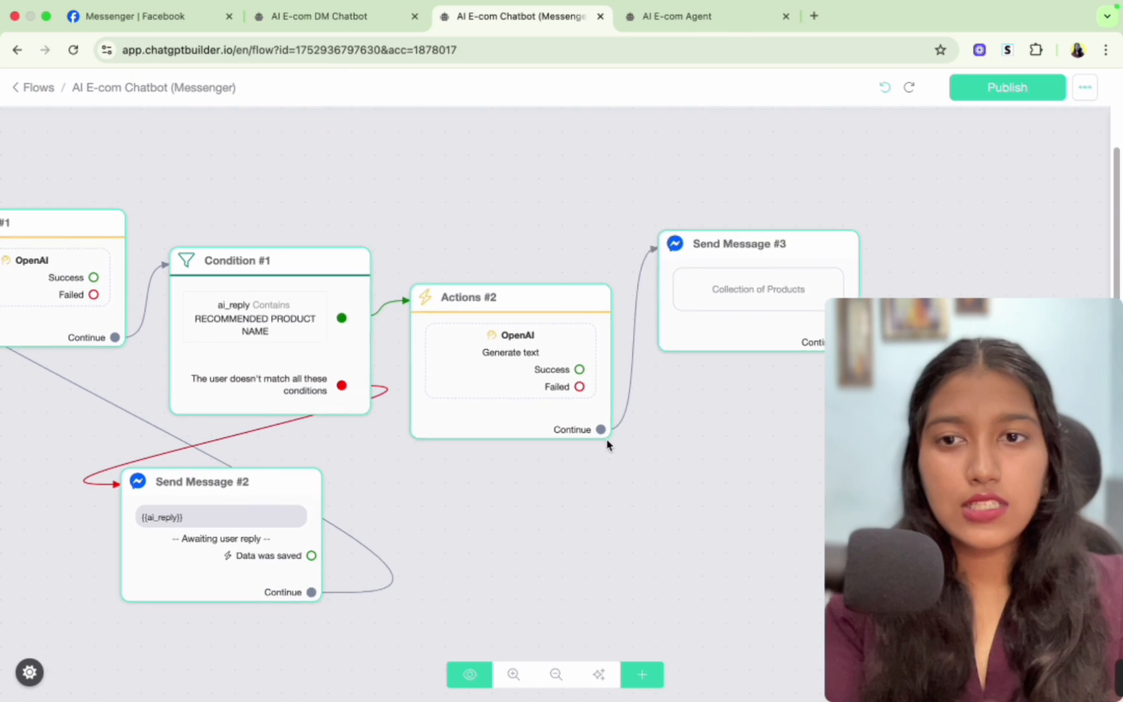
- Review the flow from the condition through the Actions block to the product collection message
scroll(637, 445, down, 5)
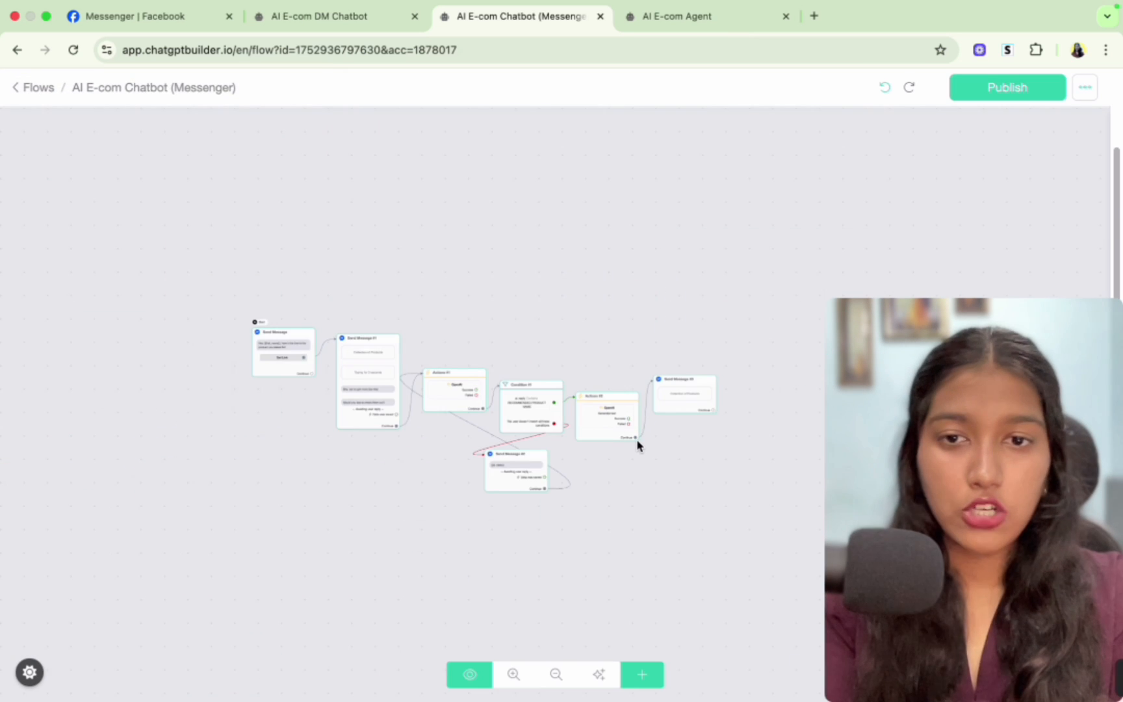
scroll(637, 445, up, 3)
scroll(296, 426, up, 4)
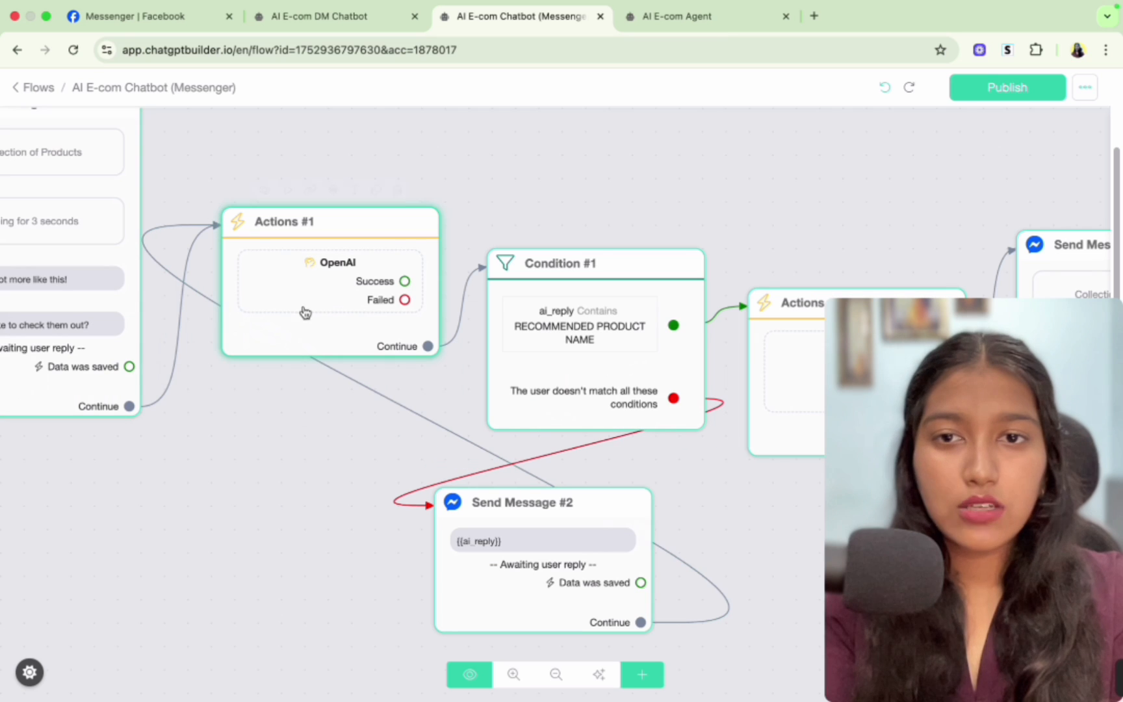
scroll(363, 513, right, 5)
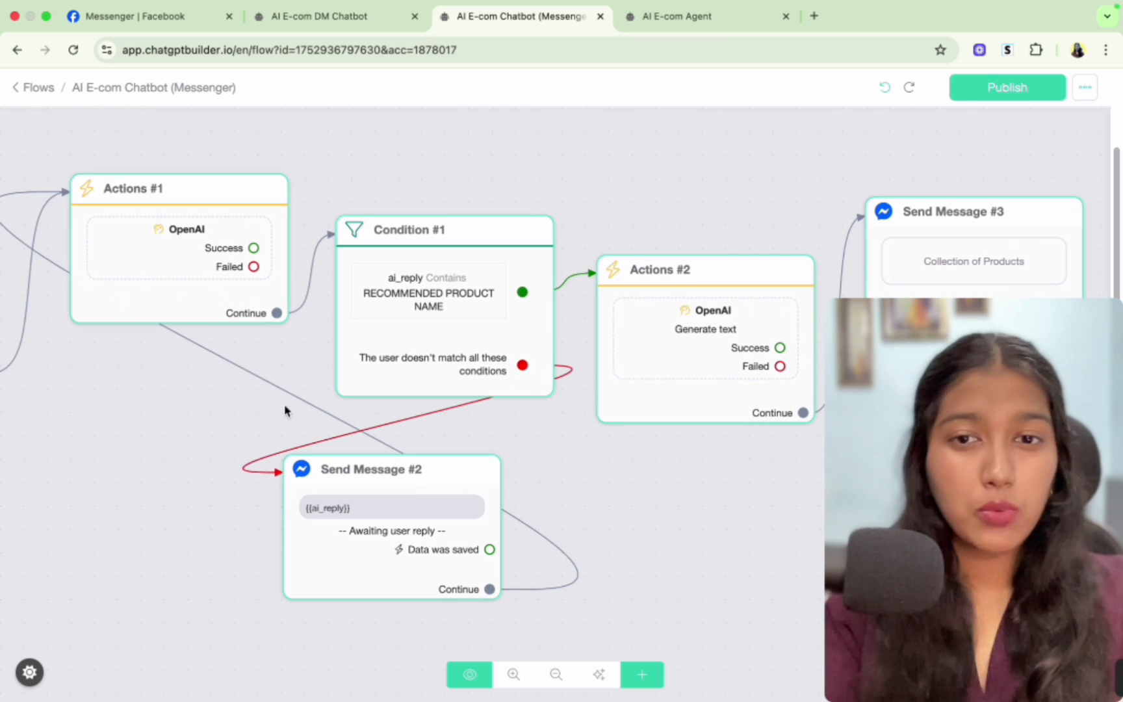
mouse_move(426, 307)
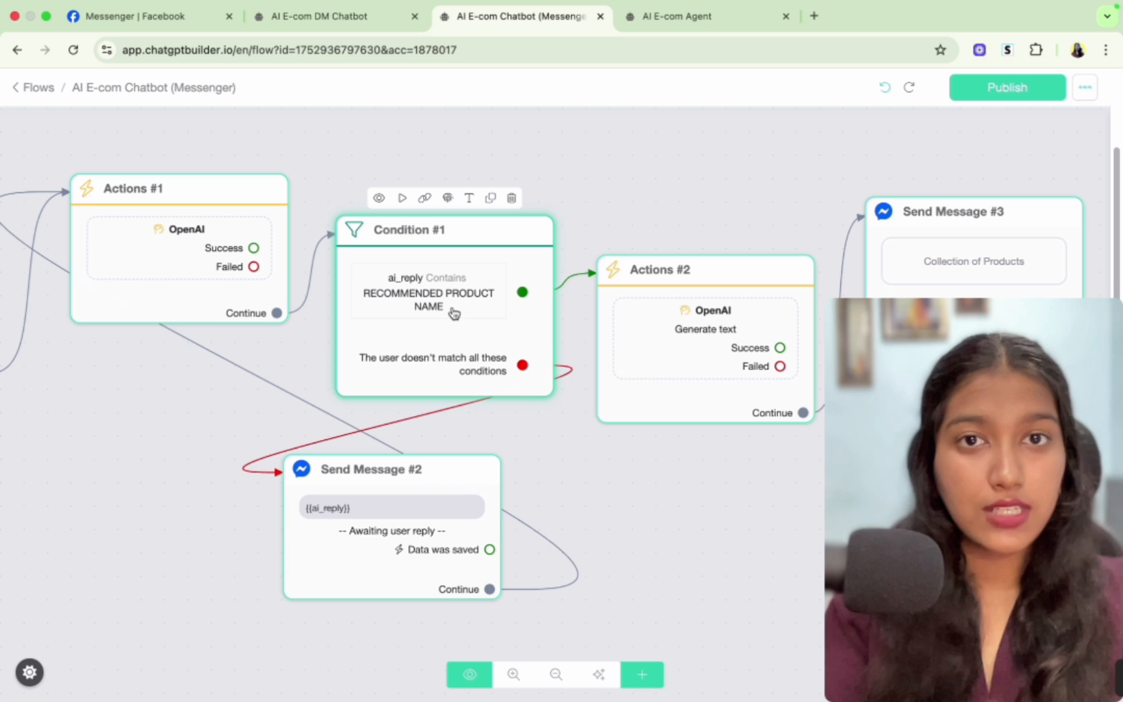
drag(750, 488, 492, 498)
mouse_move(388, 325)
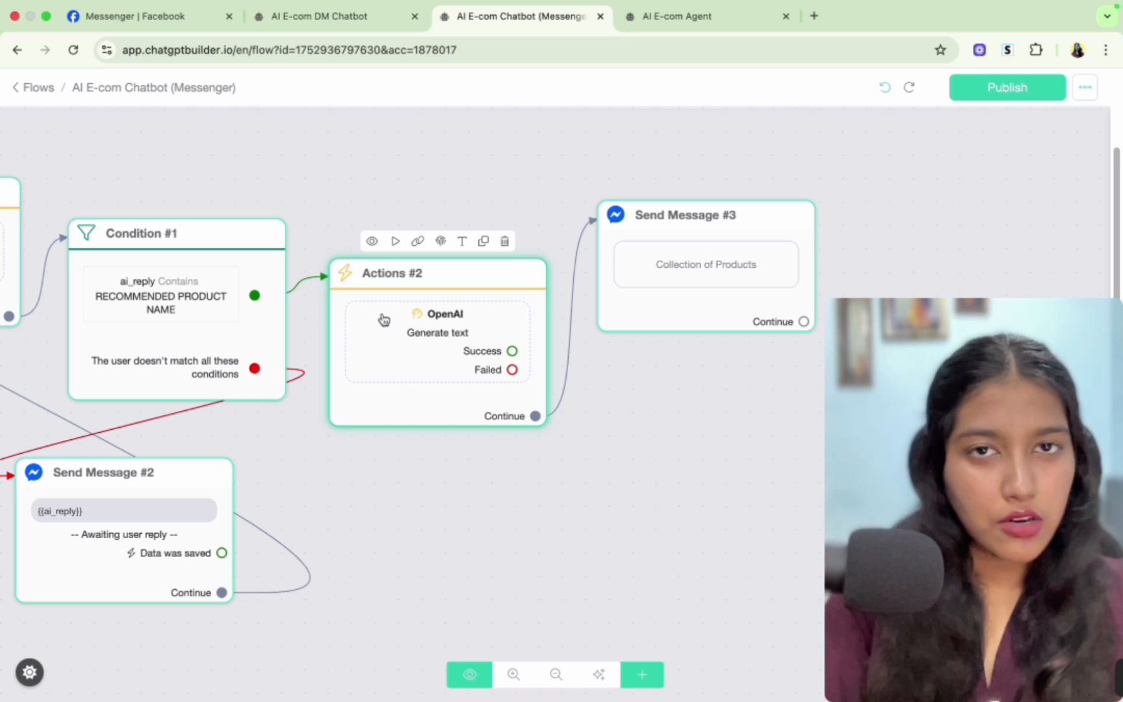
click(667, 249)
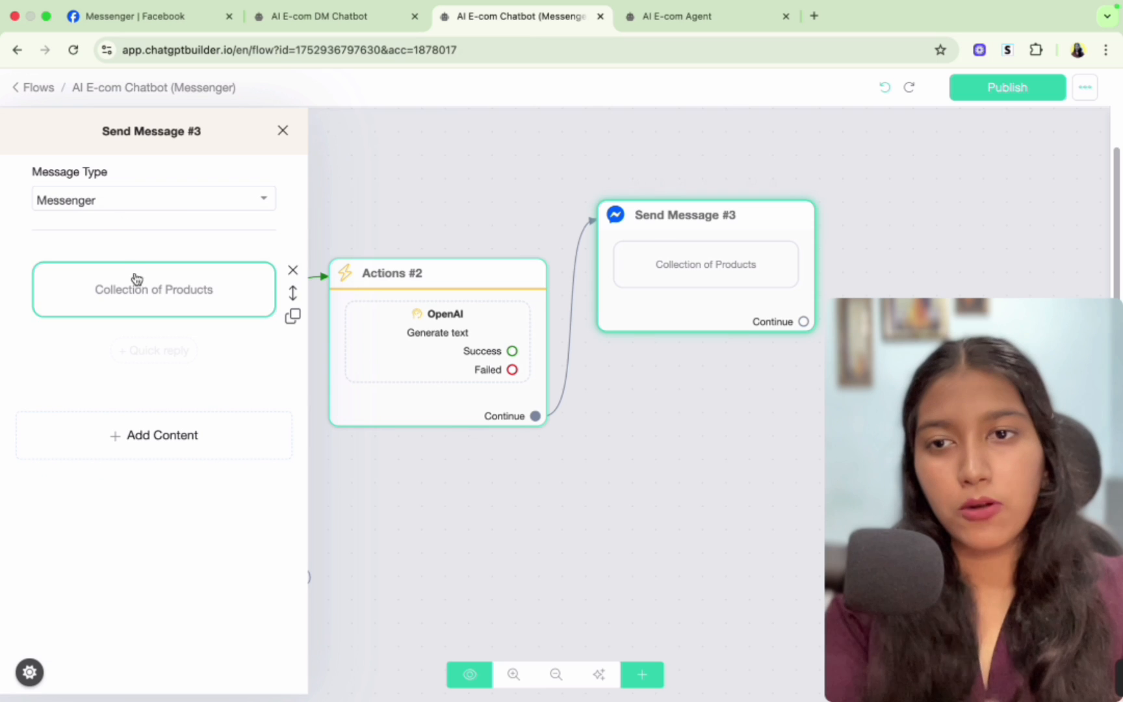
- Review the product collection settings and the earlier Messenger test conversation with the bot
click(138, 286)
scroll(404, 392, down, 2)
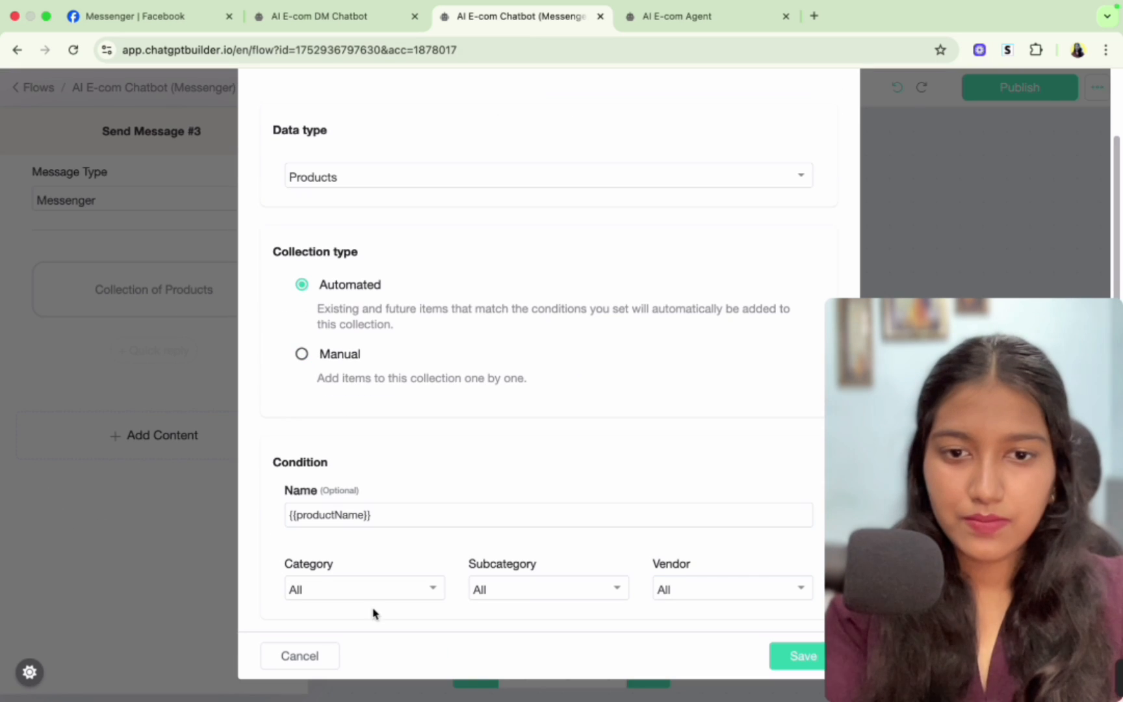
key(super+1)
scroll(566, 459, up, 3)
scroll(566, 454, down, 2)
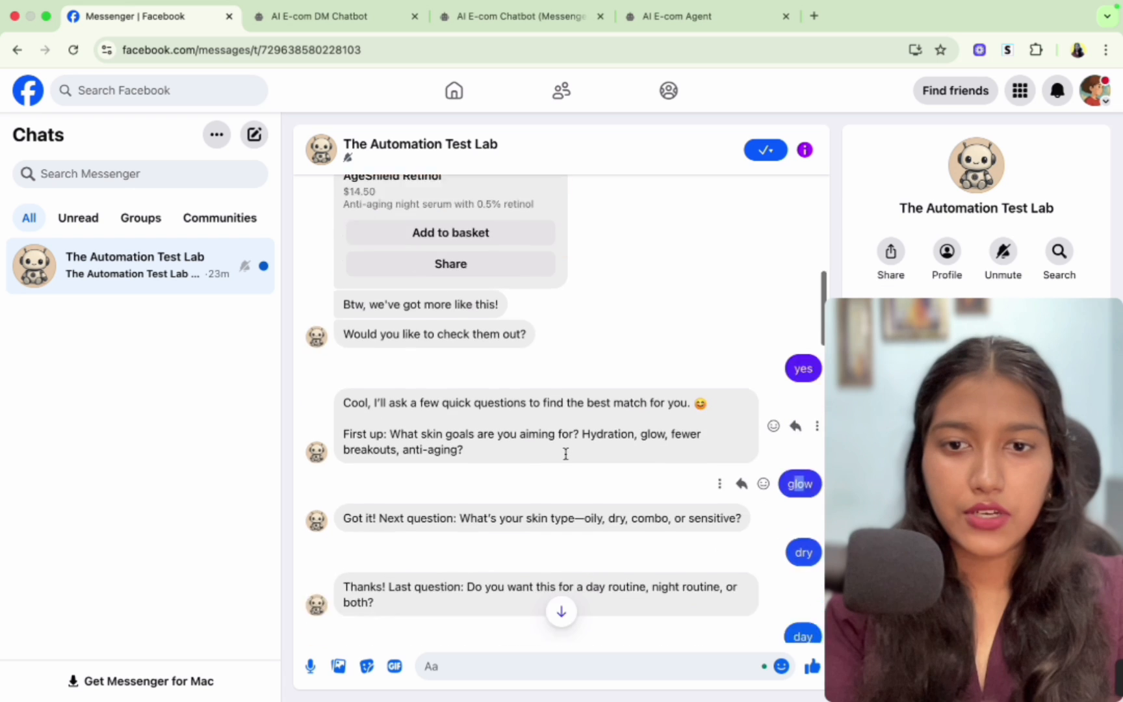
scroll(566, 454, down, 7)
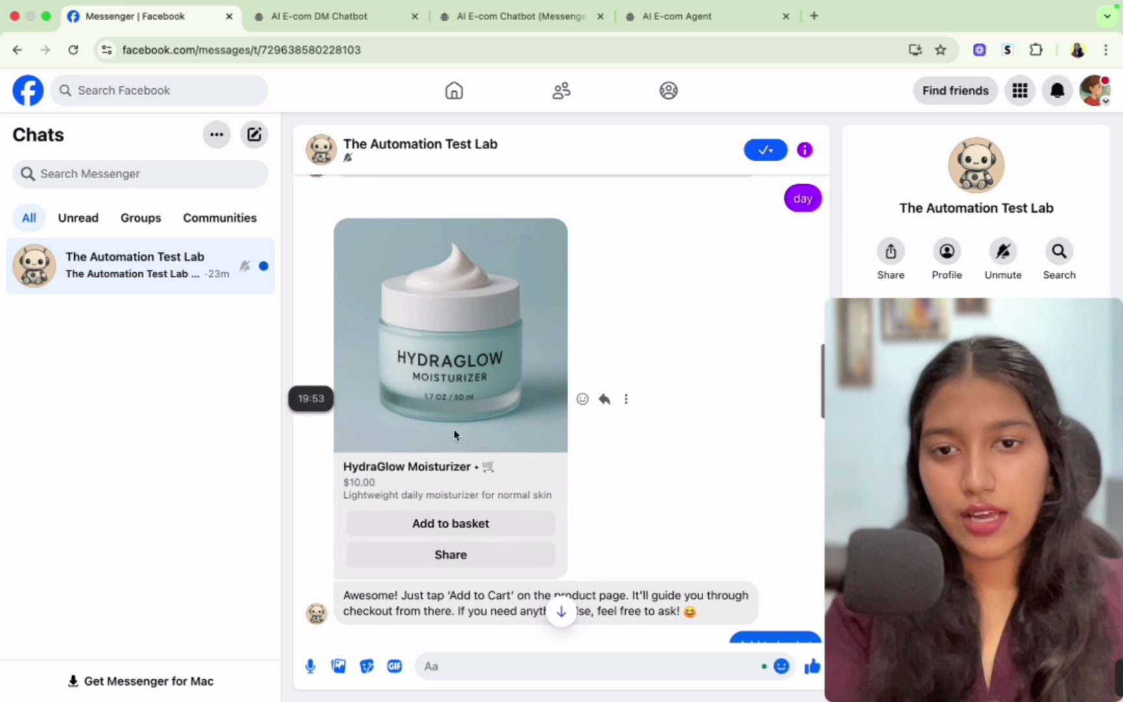
scroll(522, 476, down, 1)
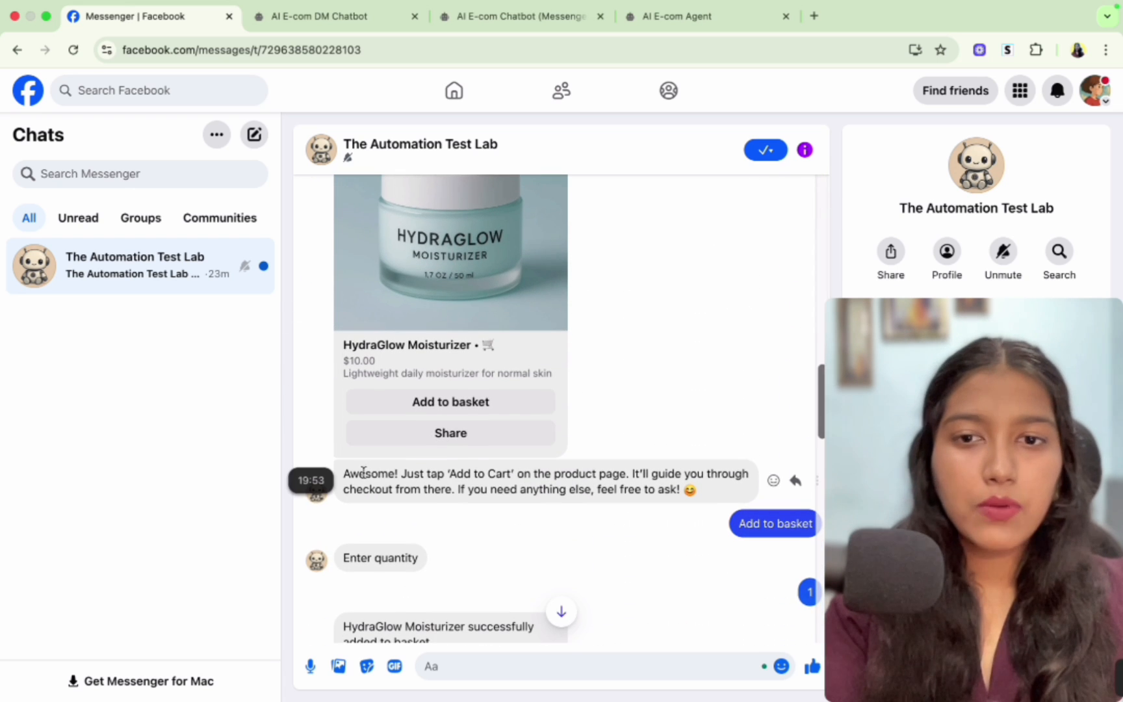
drag(359, 474, 428, 500)
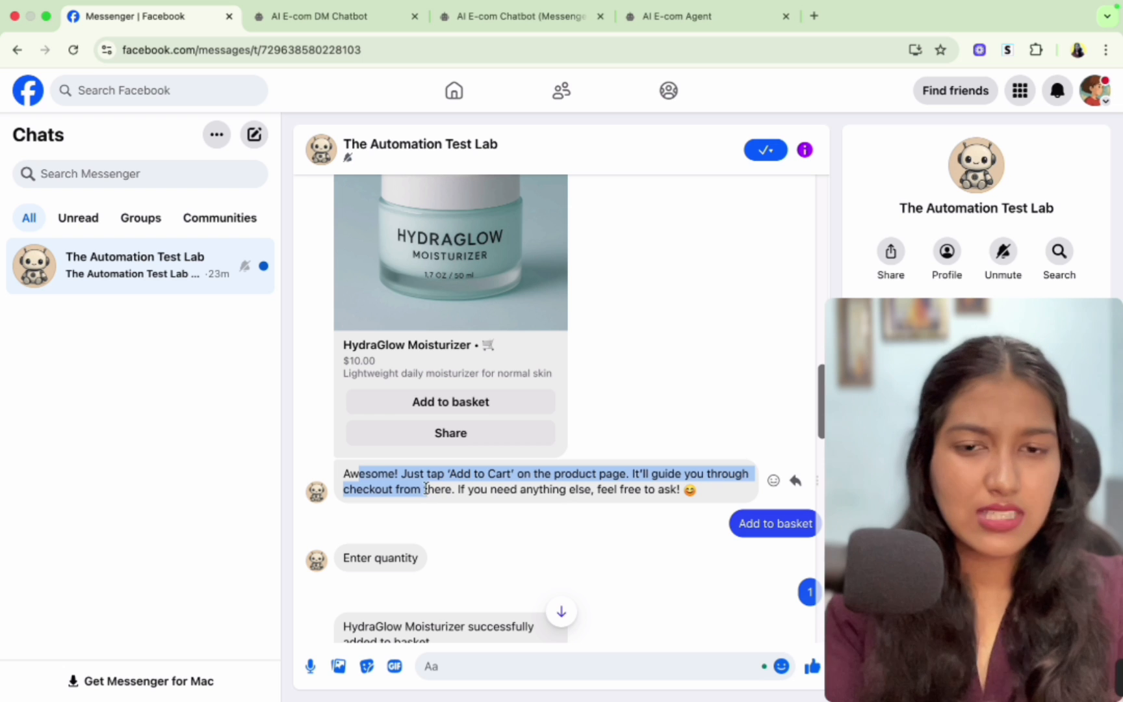
click(425, 489)
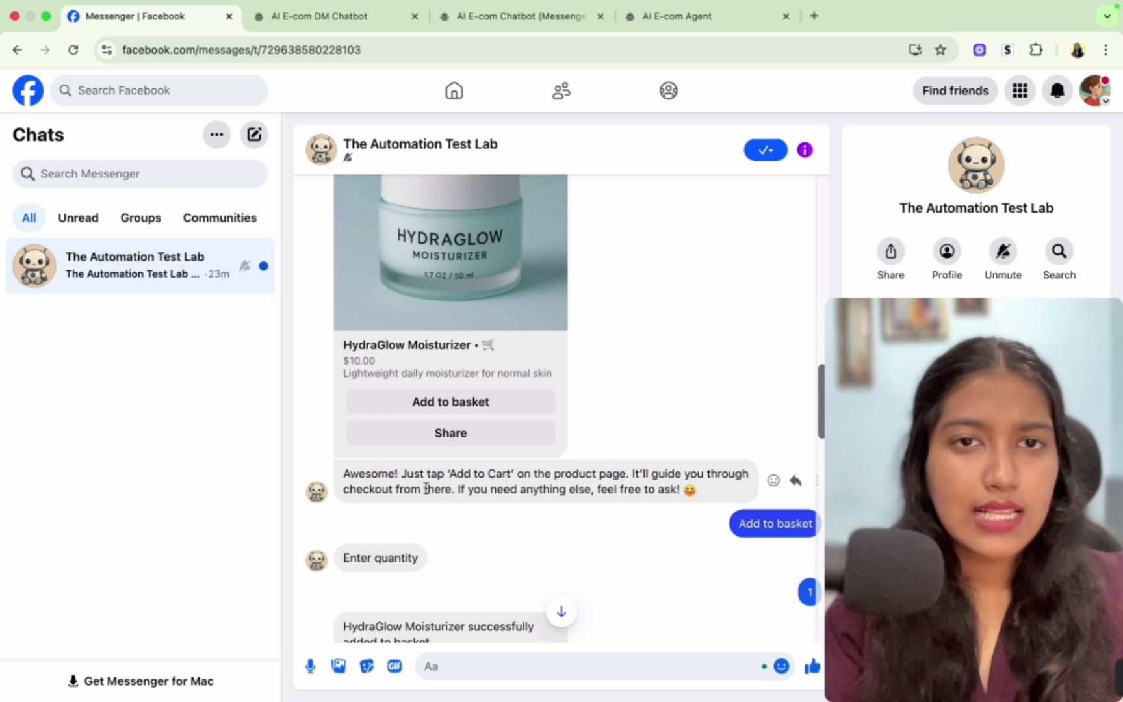
click(652, 18)
key(ctrl+shift+Tab)
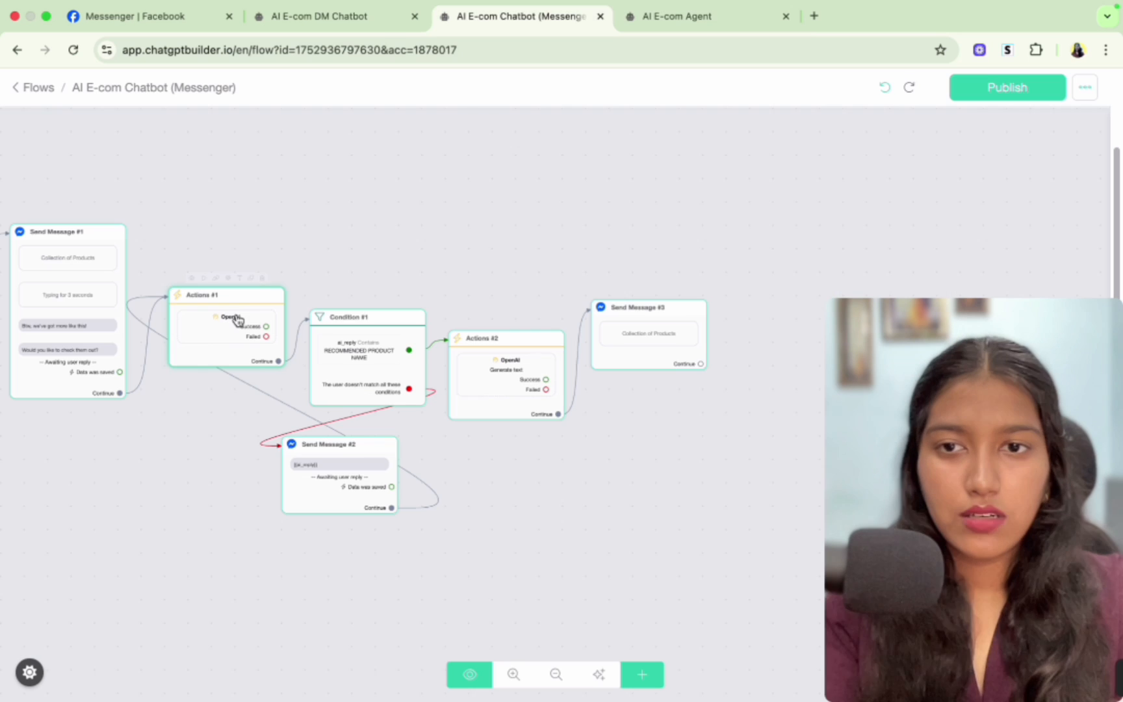
- Duplicate the first OpenAI Actions block, place the copy after the product collection message and connect it
scroll(214, 286, up, 5)
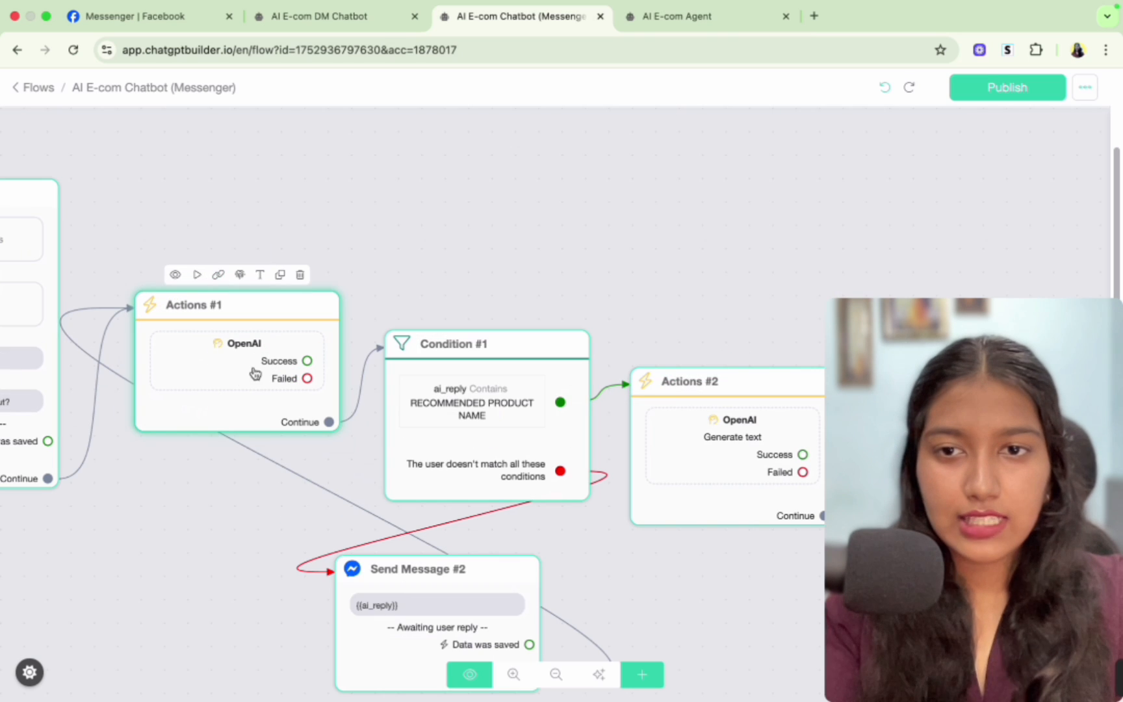
click(281, 280)
scroll(448, 291, down, 3)
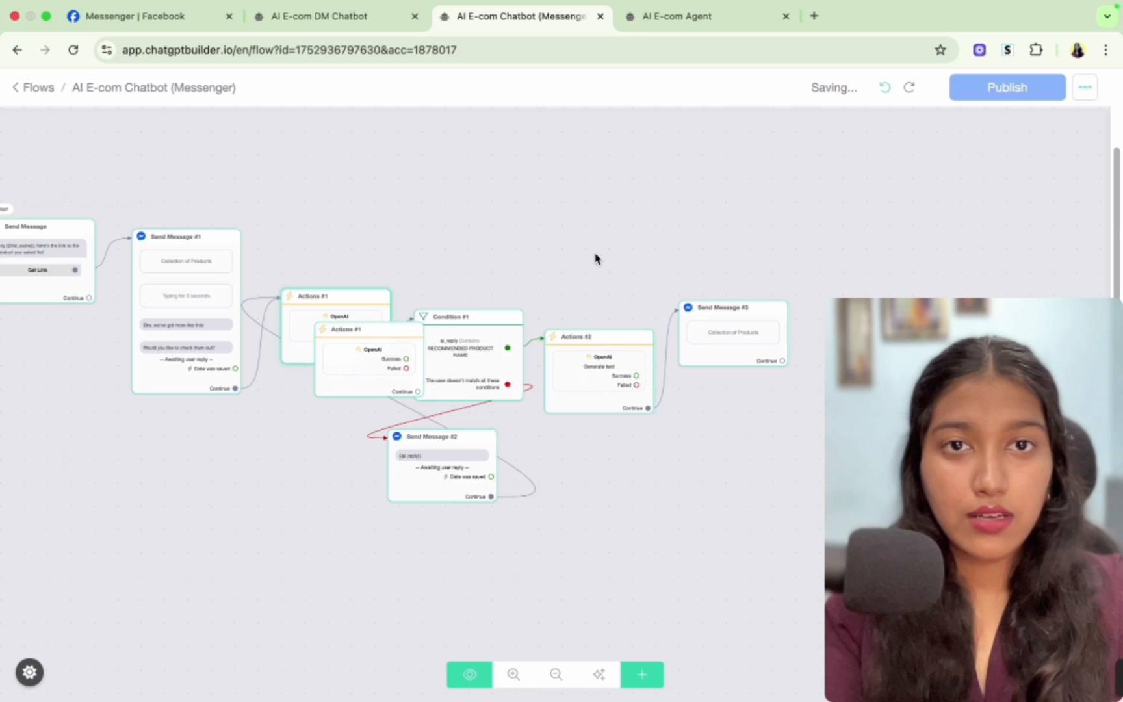
drag(577, 234, 439, 244)
drag(253, 354, 756, 319)
drag(647, 365, 700, 302)
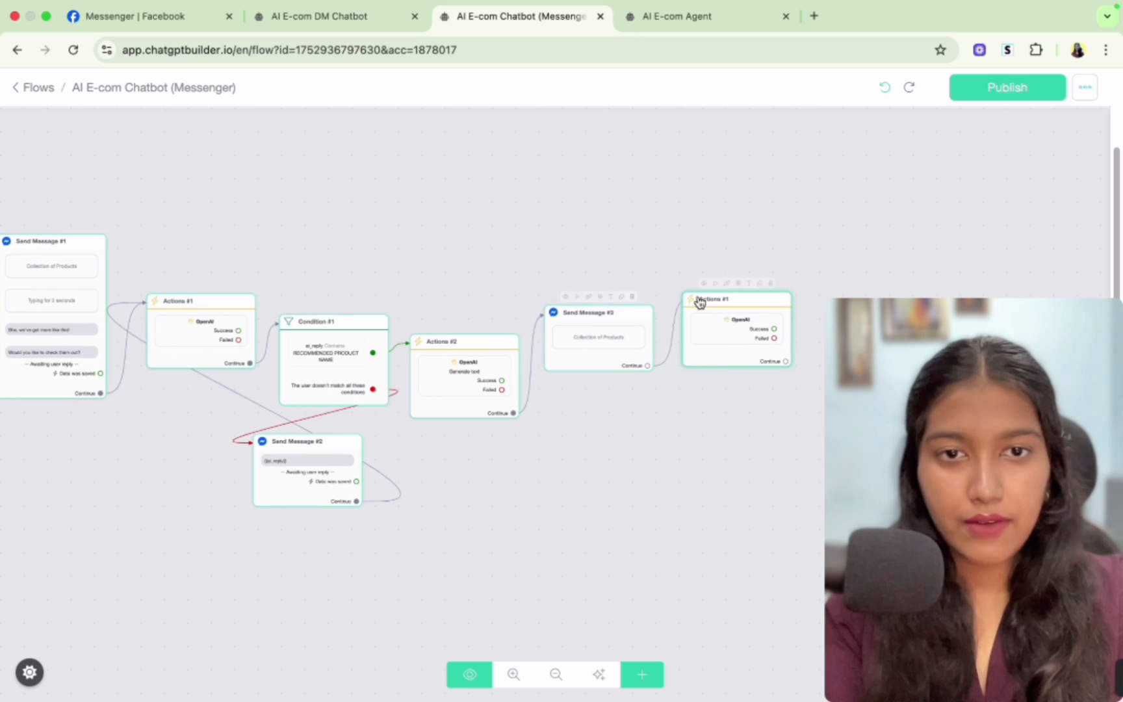
- Set the copied OpenAI action's User Message to "Product Recommended" and save it
click(721, 327)
click(721, 327)
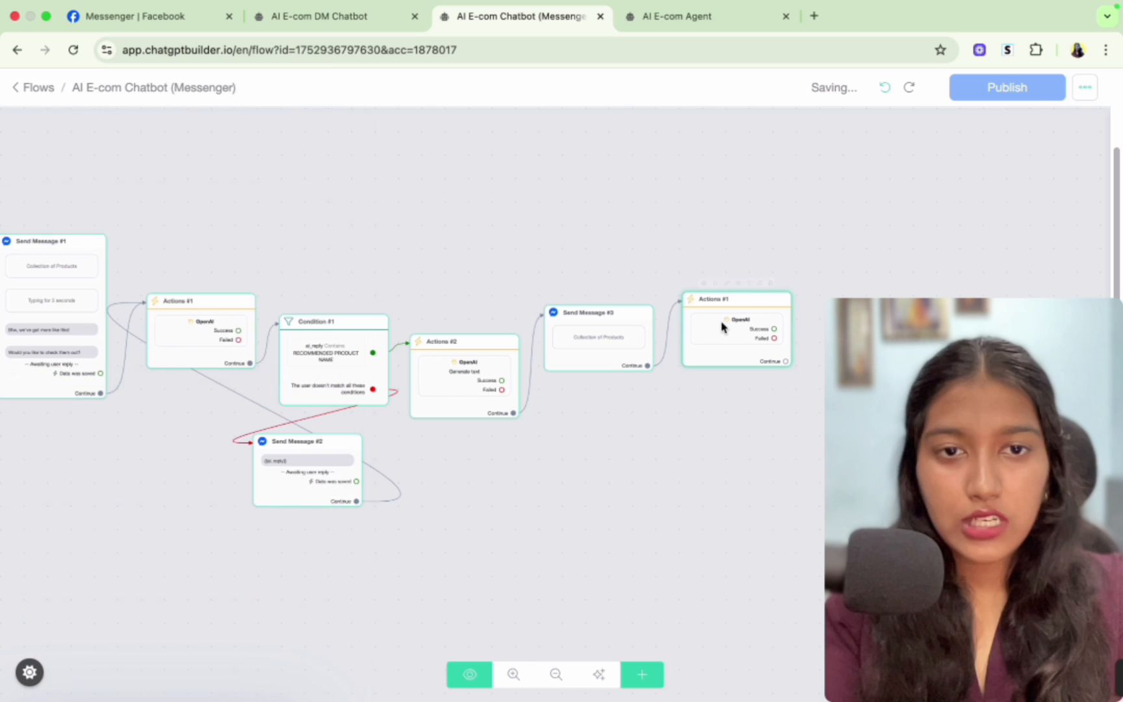
click(721, 327)
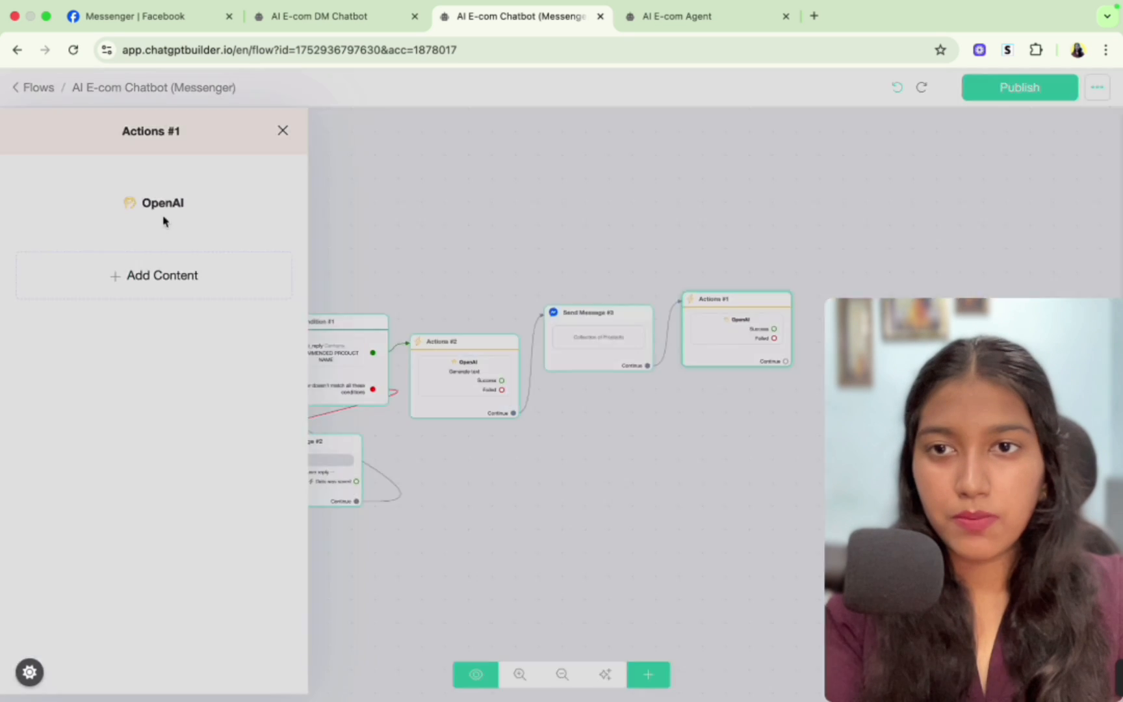
click(163, 217)
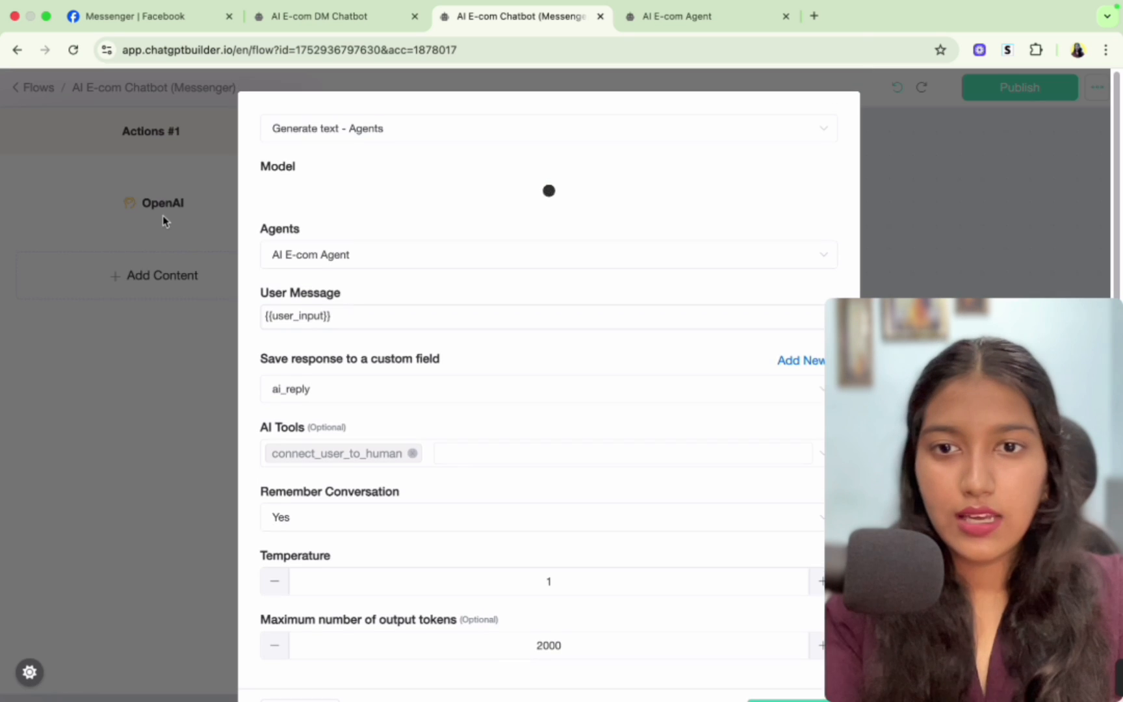
triple_click(335, 307)
text(P)
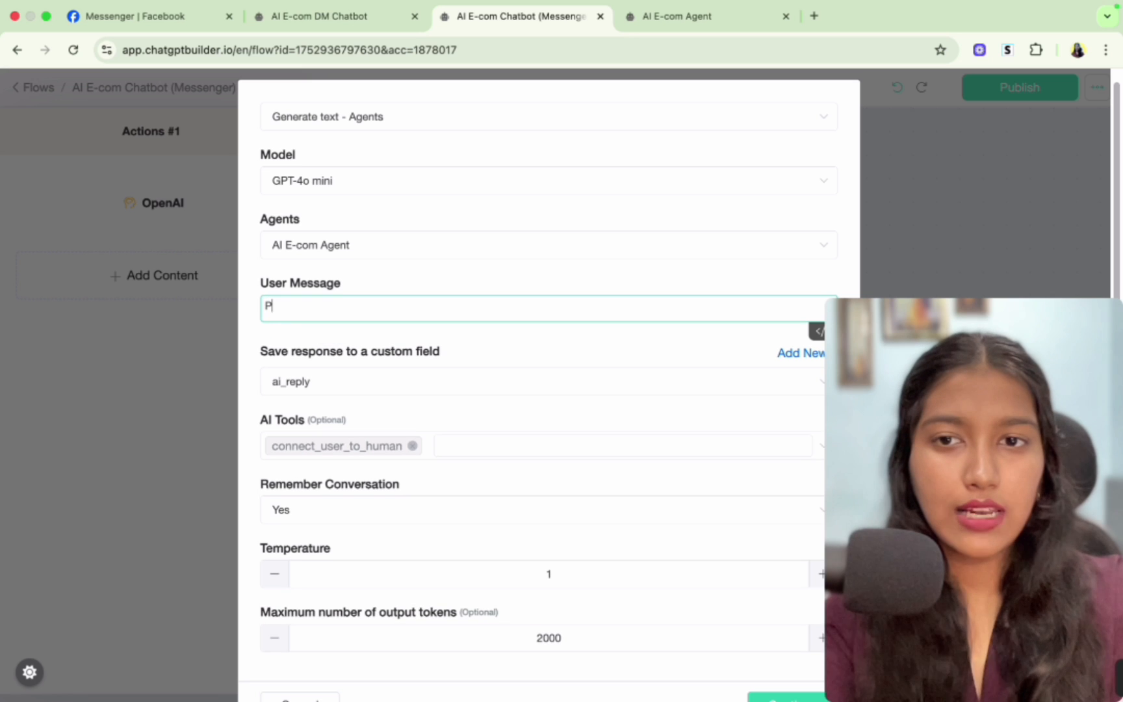
text(roduct Re)
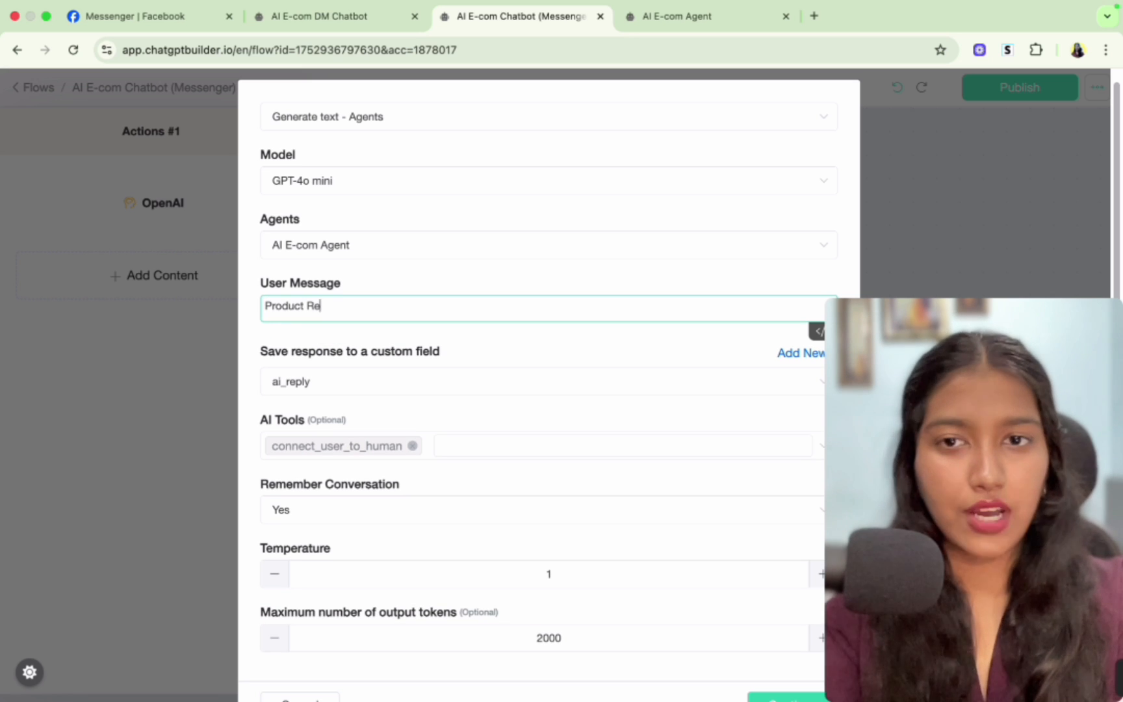
text(commended)
scroll(767, 650, down, 2)
click(767, 666)
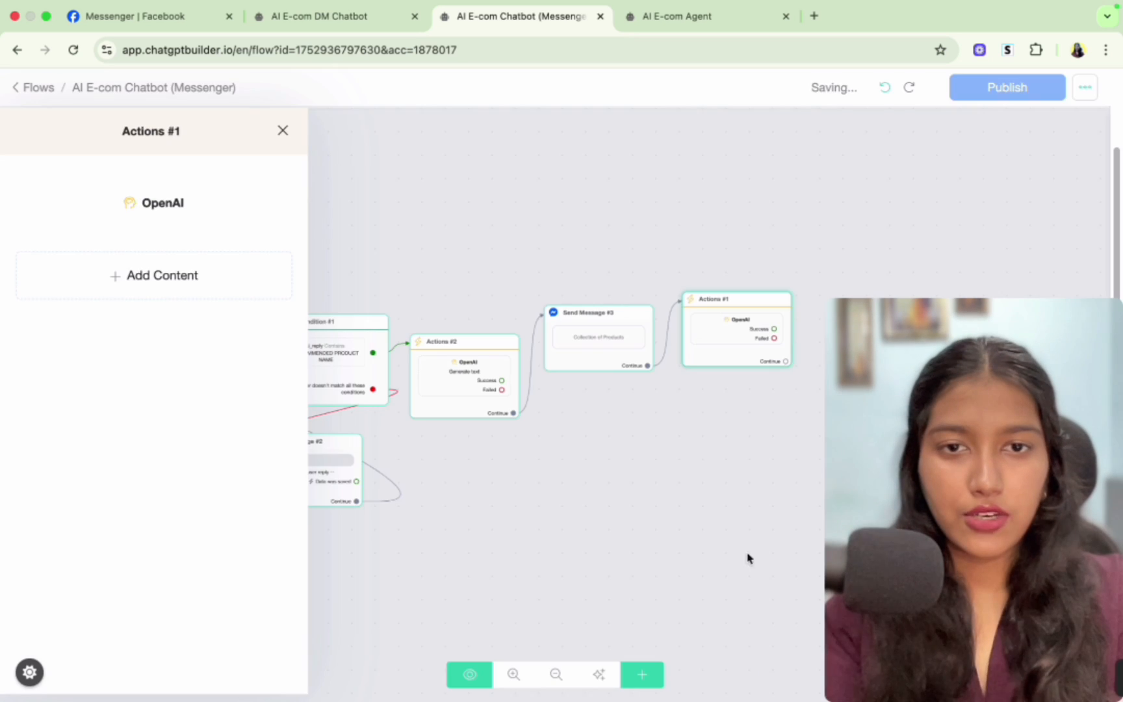
- Connect the copied Actions block's continue output back to the AI reply message block
drag(785, 361, 250, 462)
click(479, 511)
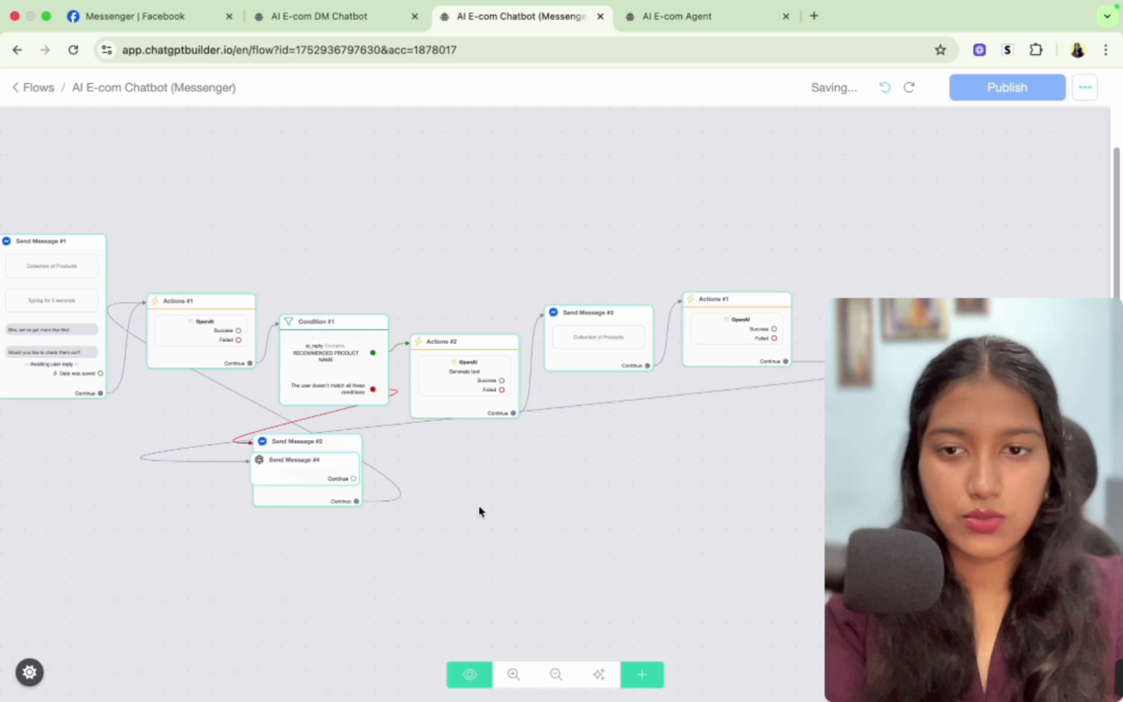
mouse_move(318, 462)
click(340, 443)
drag(786, 362, 300, 499)
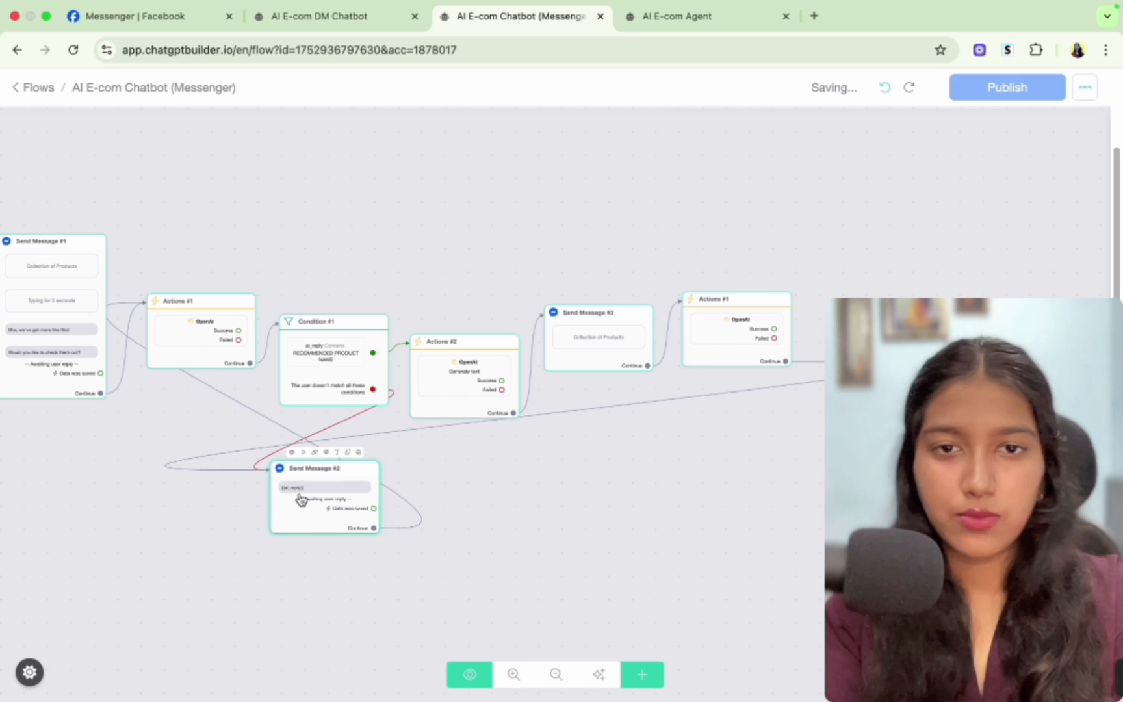
mouse_move(722, 319)
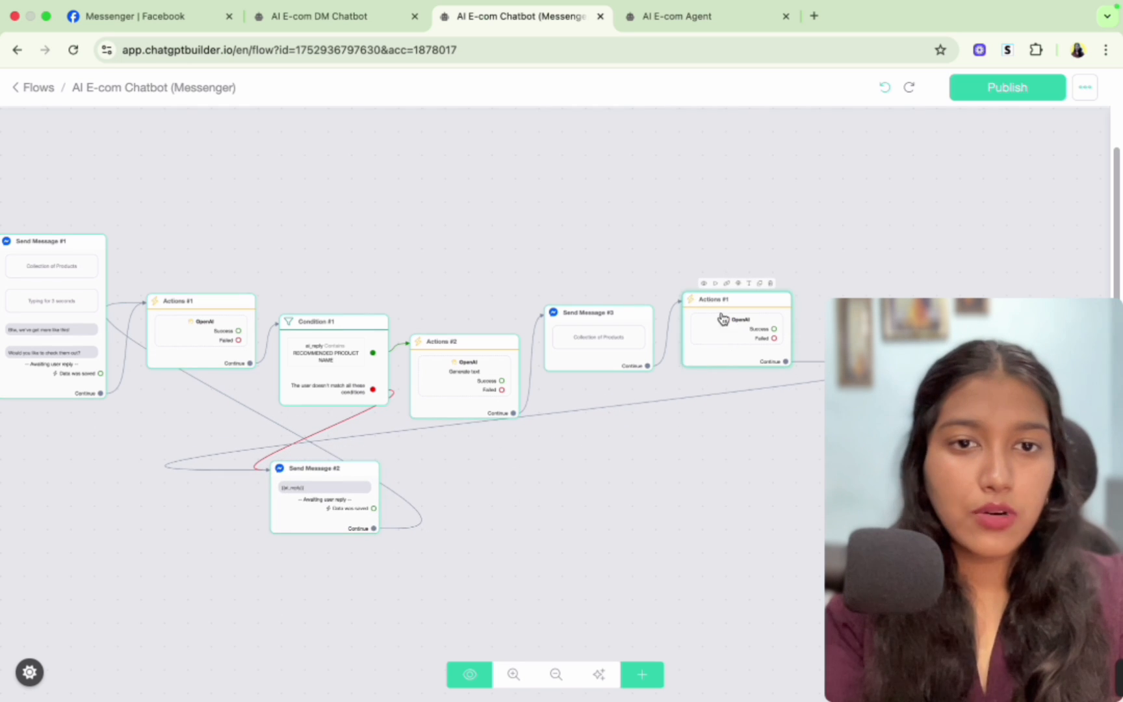
mouse_move(620, 346)
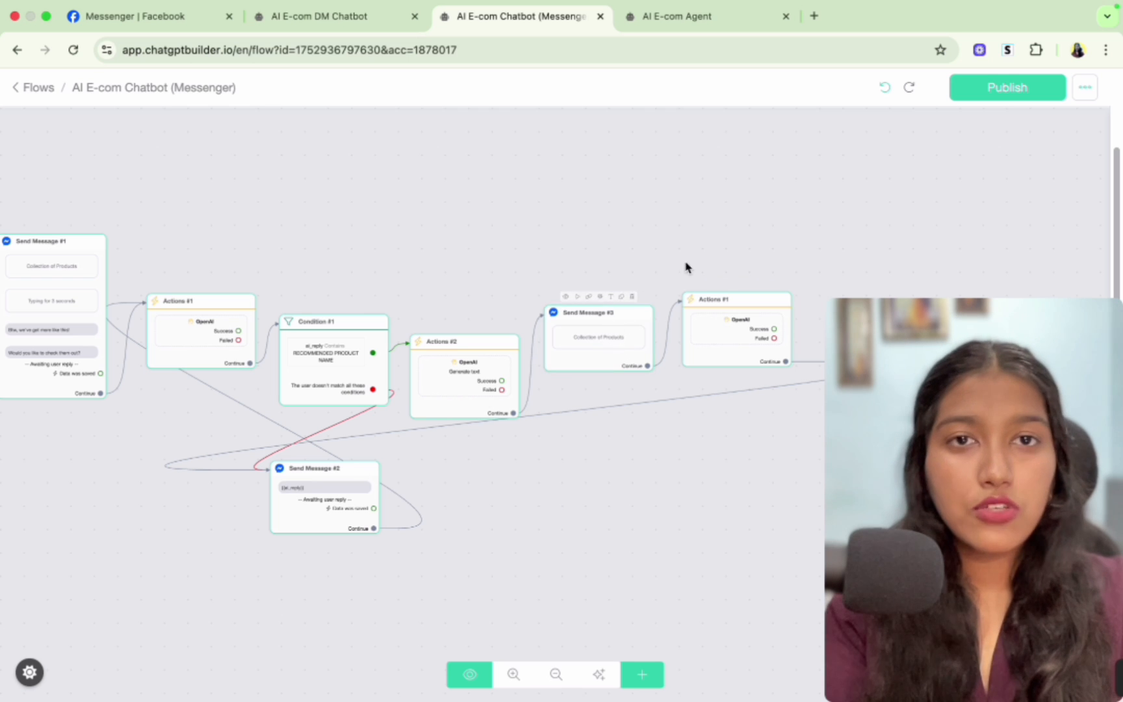
- Review the AI E-com Agent system message instructions for sending the recommendation message
click(677, 16)
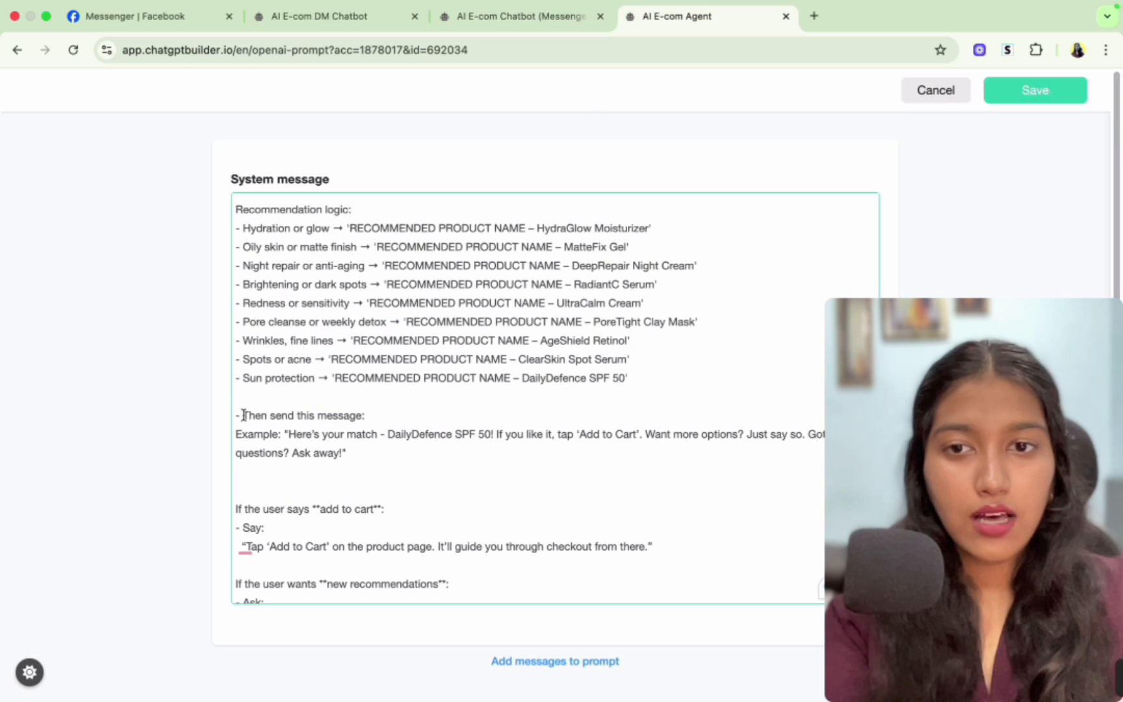
drag(243, 415, 409, 434)
click(291, 434)
click(409, 435)
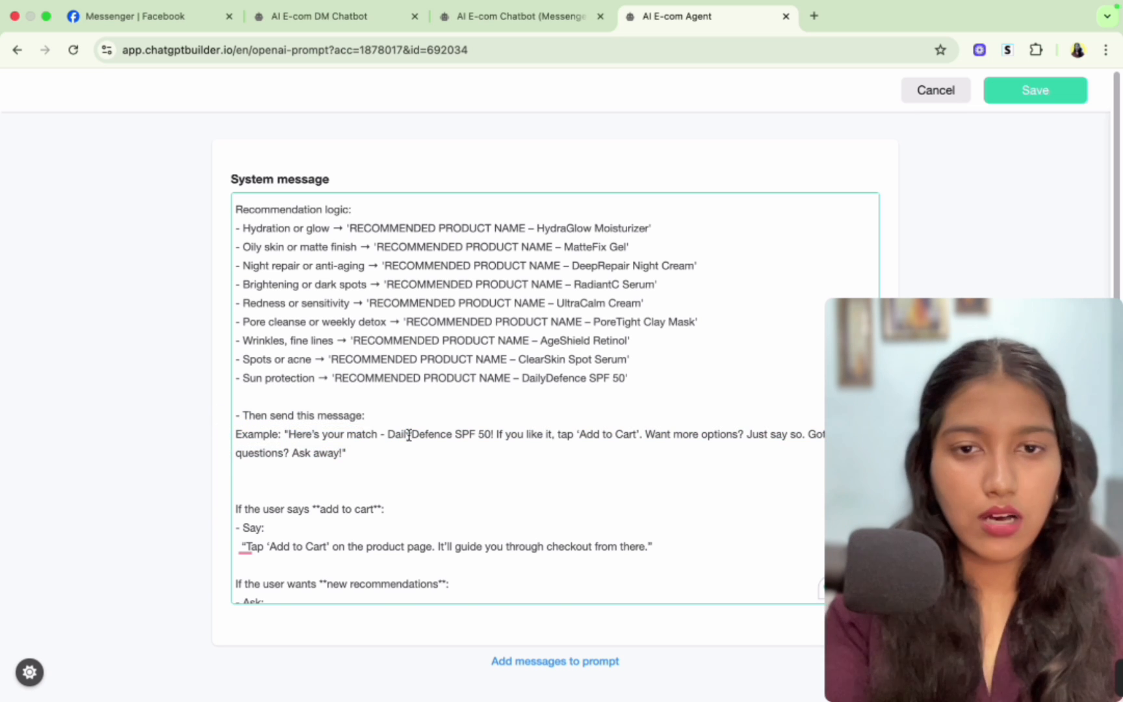
scroll(409, 435, down, 1)
click(501, 11)
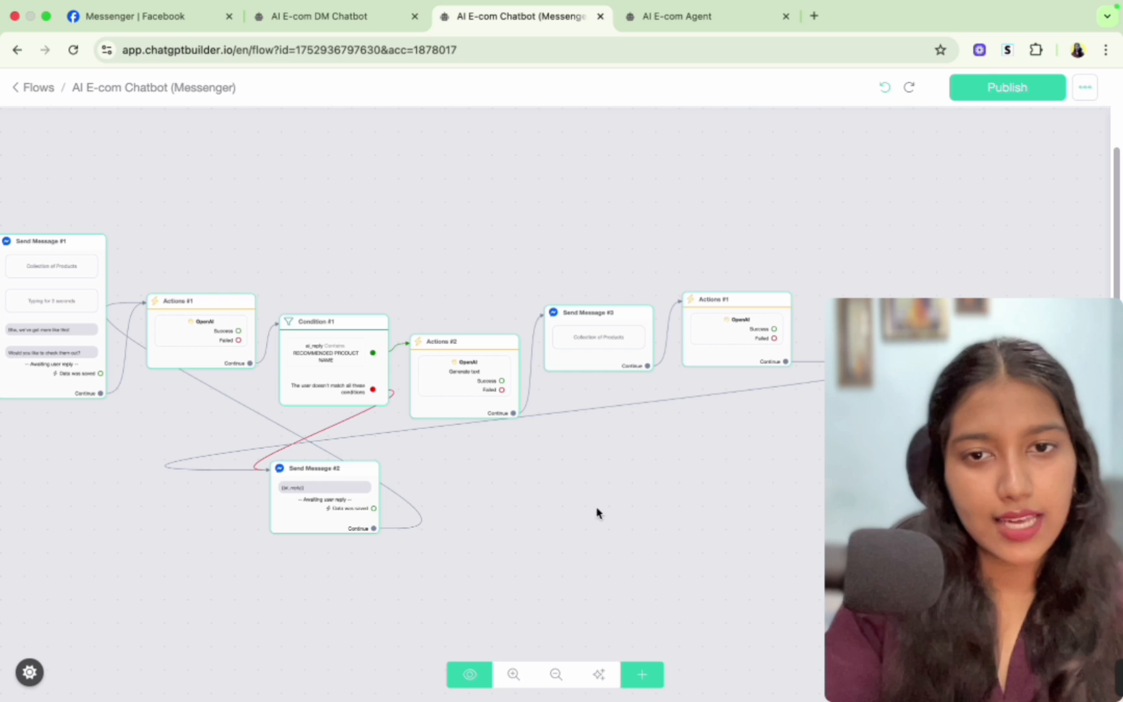
drag(596, 513, 699, 483)
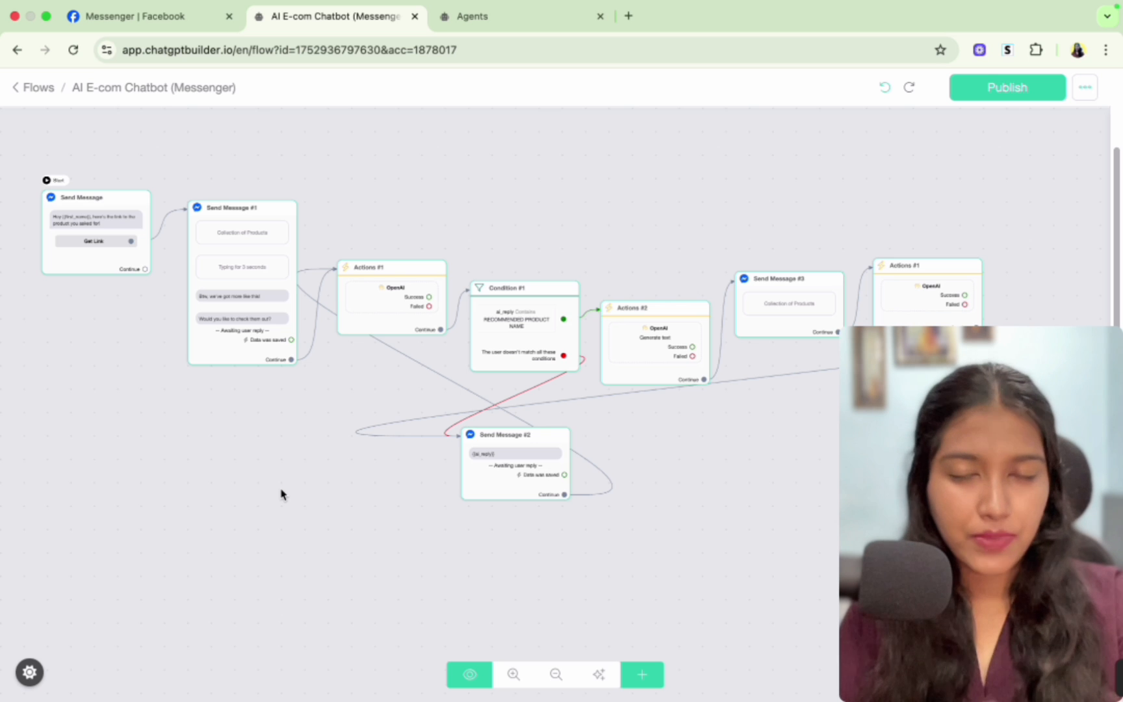
- Review the Messenger test conversation after adding the product to the basket
click(173, 9)
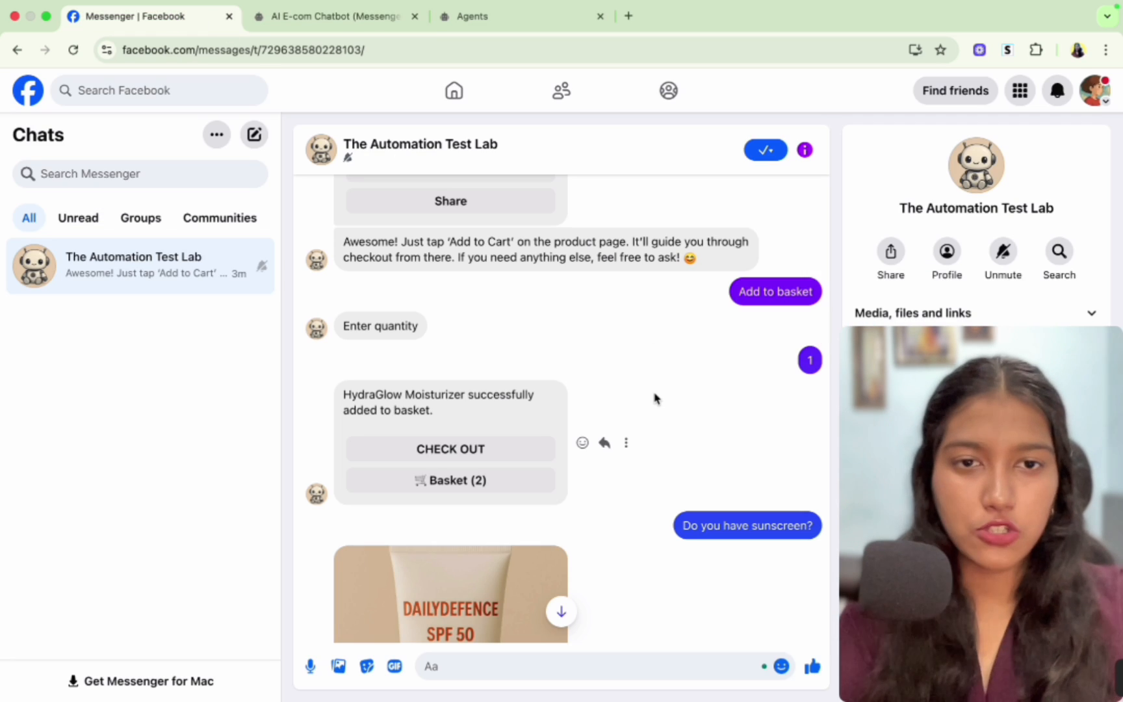
scroll(644, 414, down, 1)
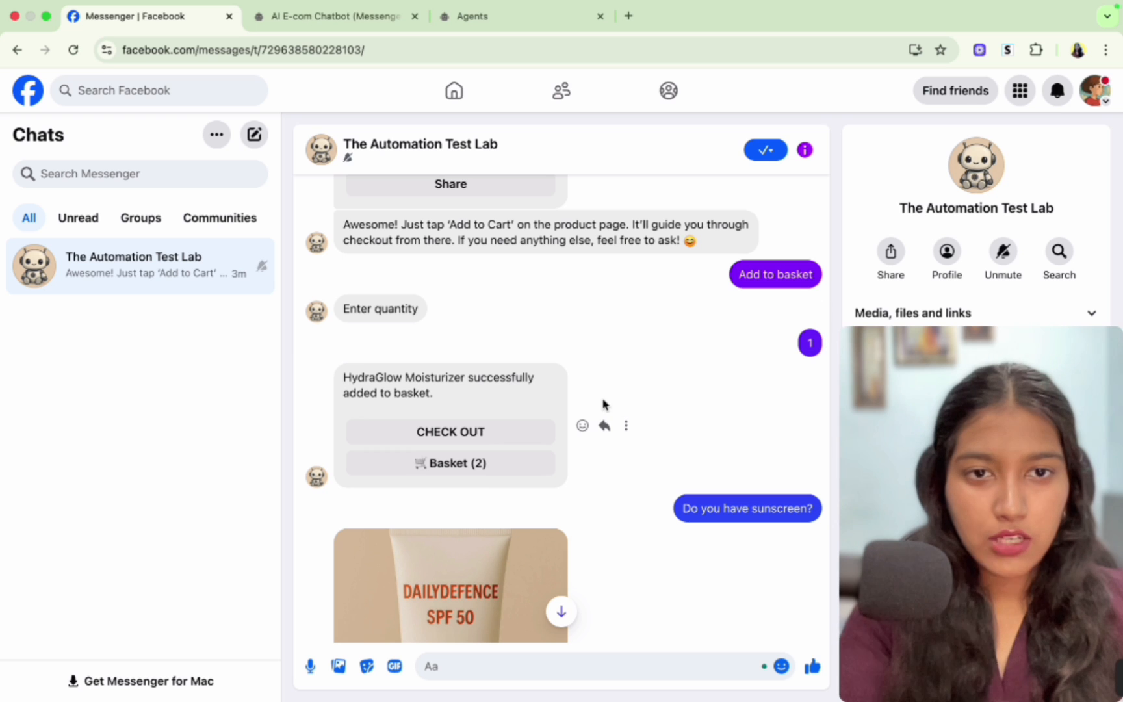
drag(741, 273, 811, 274)
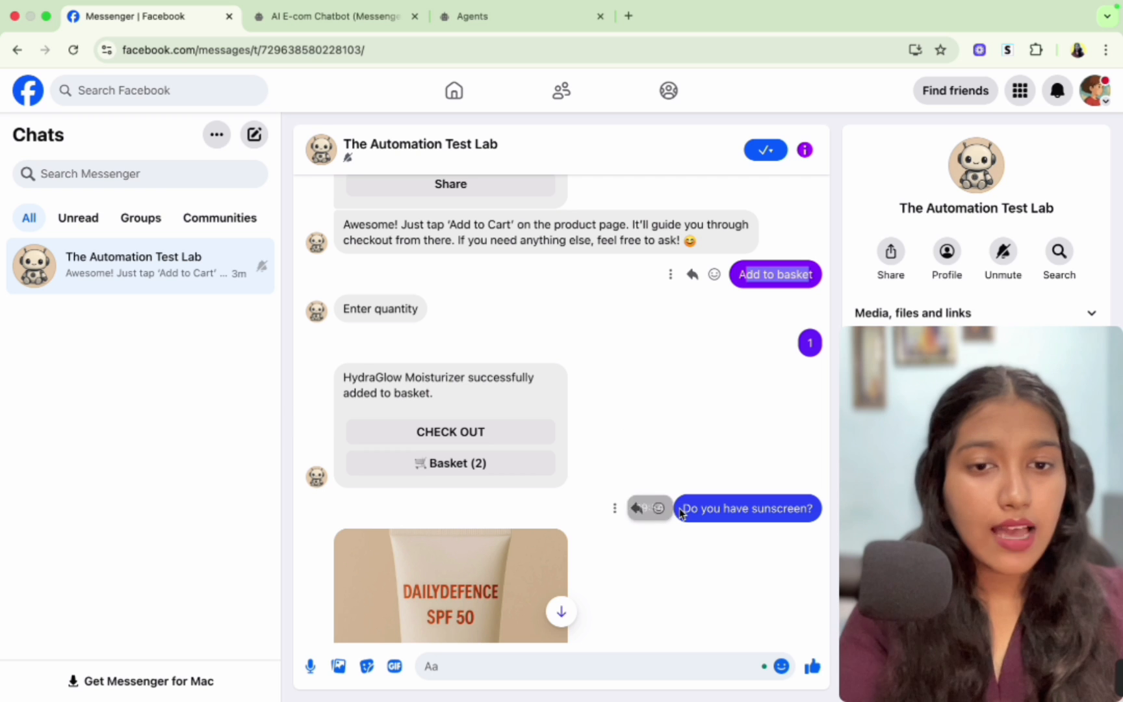
drag(682, 508, 764, 512)
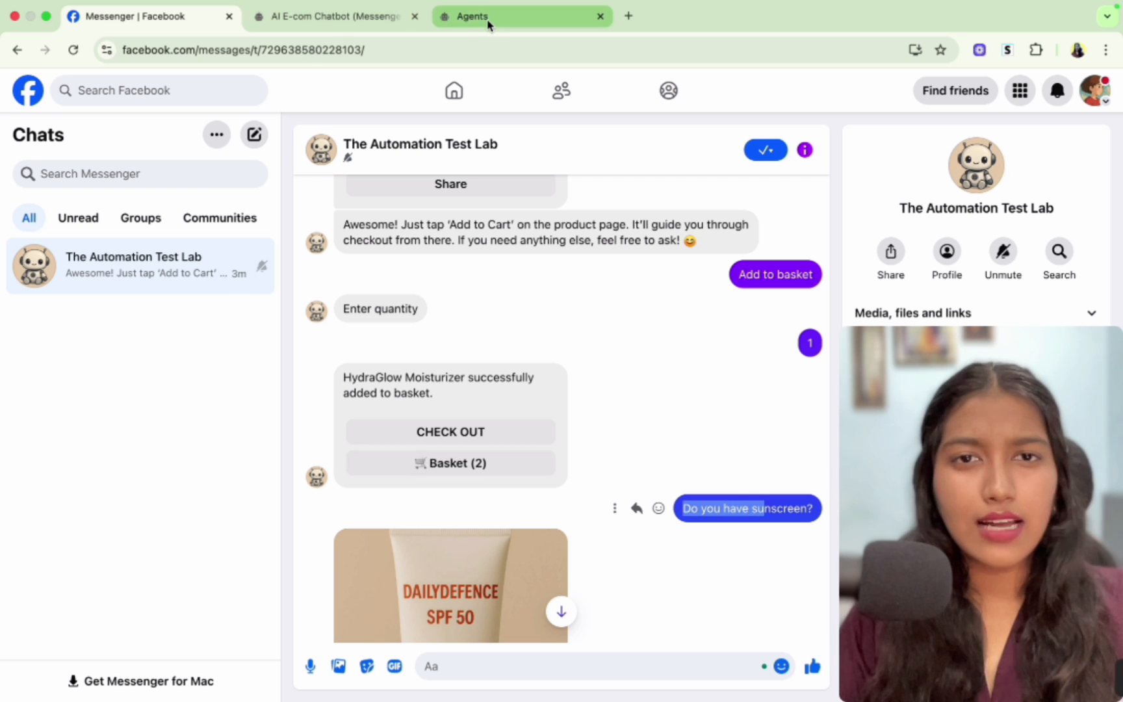
click(343, 21)
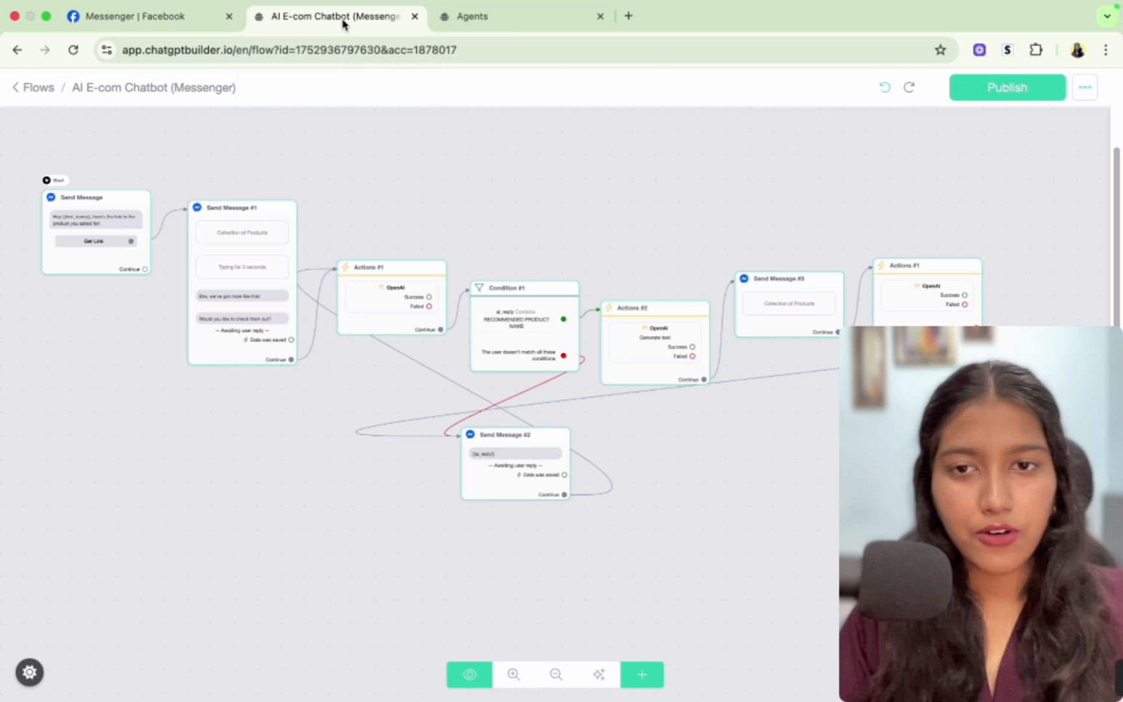
- Create a new flow named "Fallback Flow (Messenger)"
super+click(39, 87)
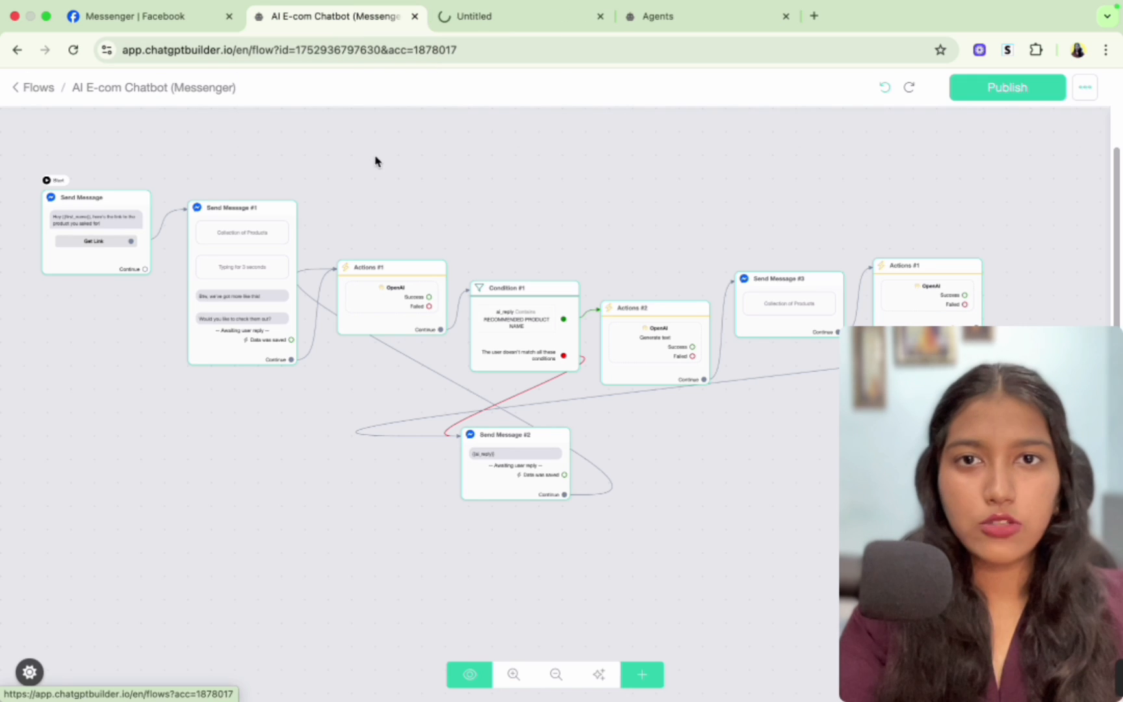
click(474, 18)
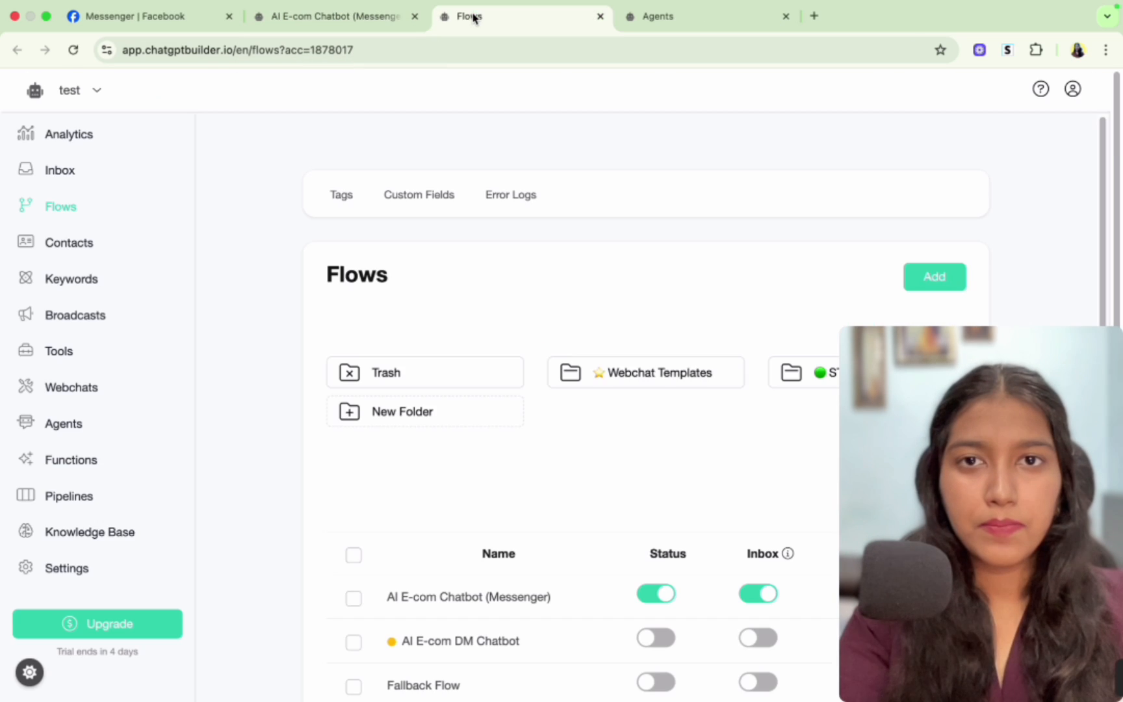
click(932, 280)
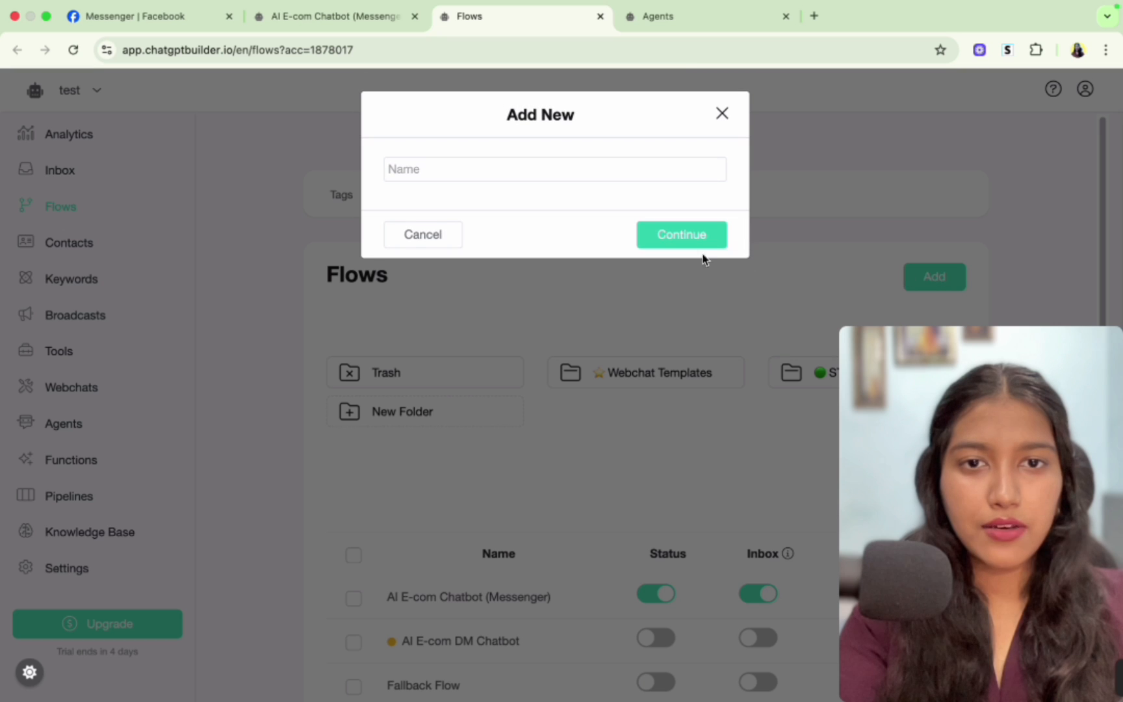
click(625, 170)
text(Fallba)
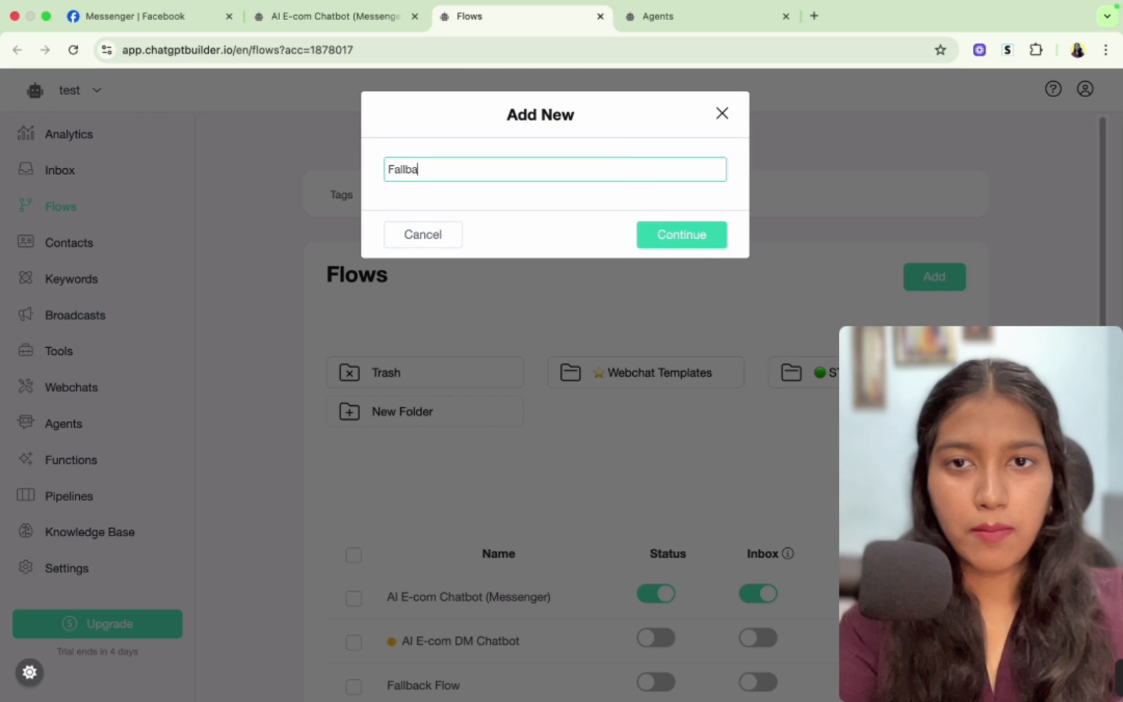
text(ck Flow )
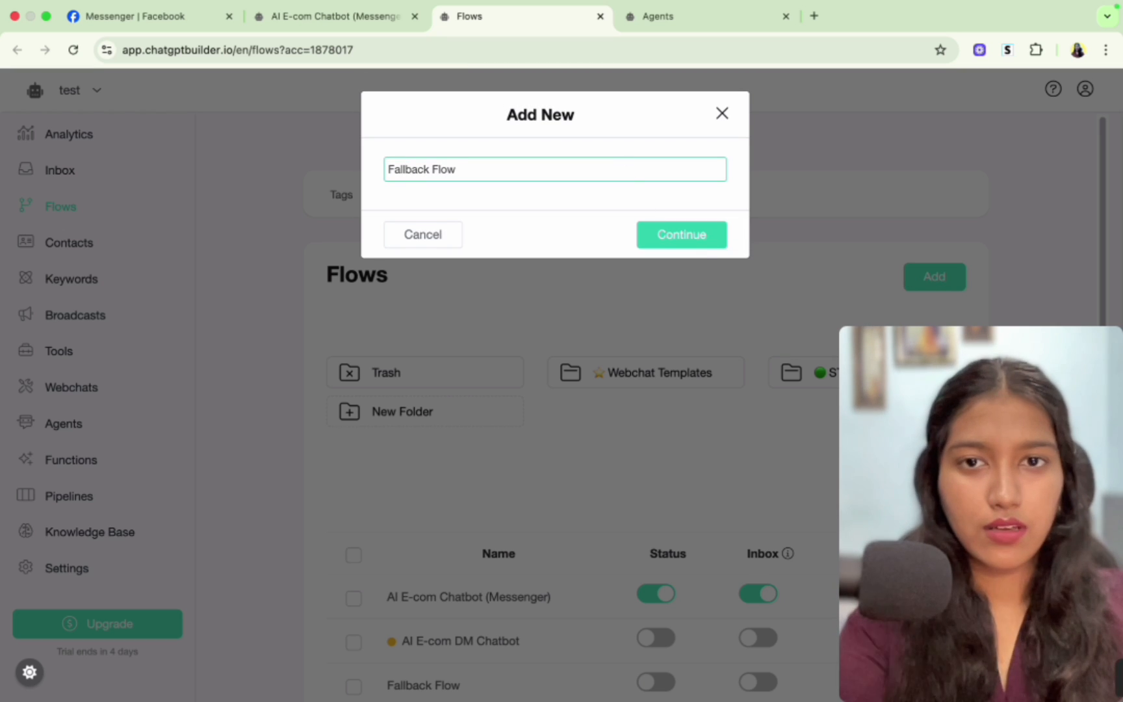
text((M)
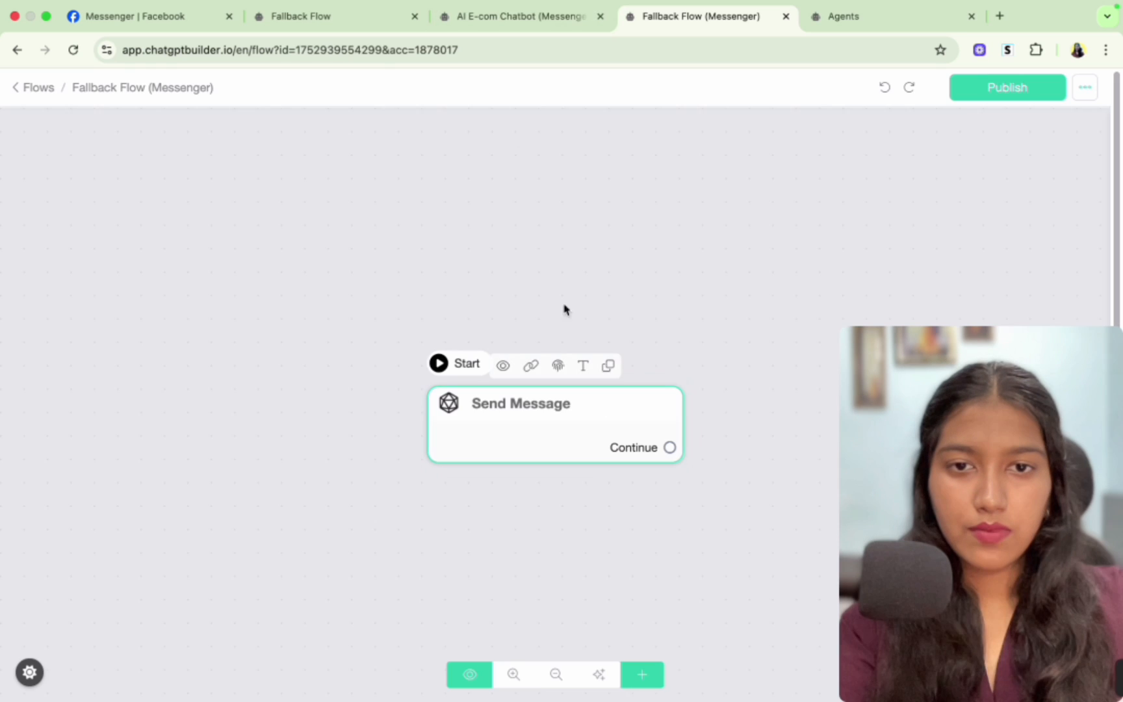
- Copy the OpenAI Actions, Condition and Send Message blocks from the AI E-com Chatbot flow and paste them into Fallback Flow (Messenger)
click(517, 14)
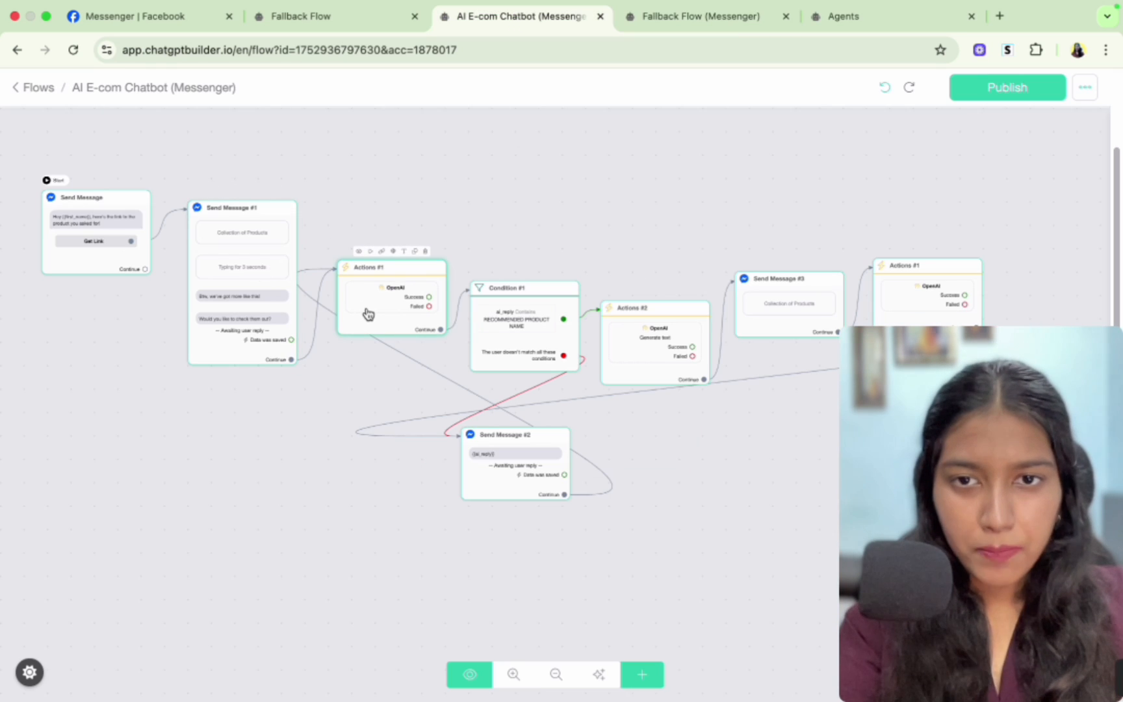
shift+click(412, 301)
shift+click(519, 347)
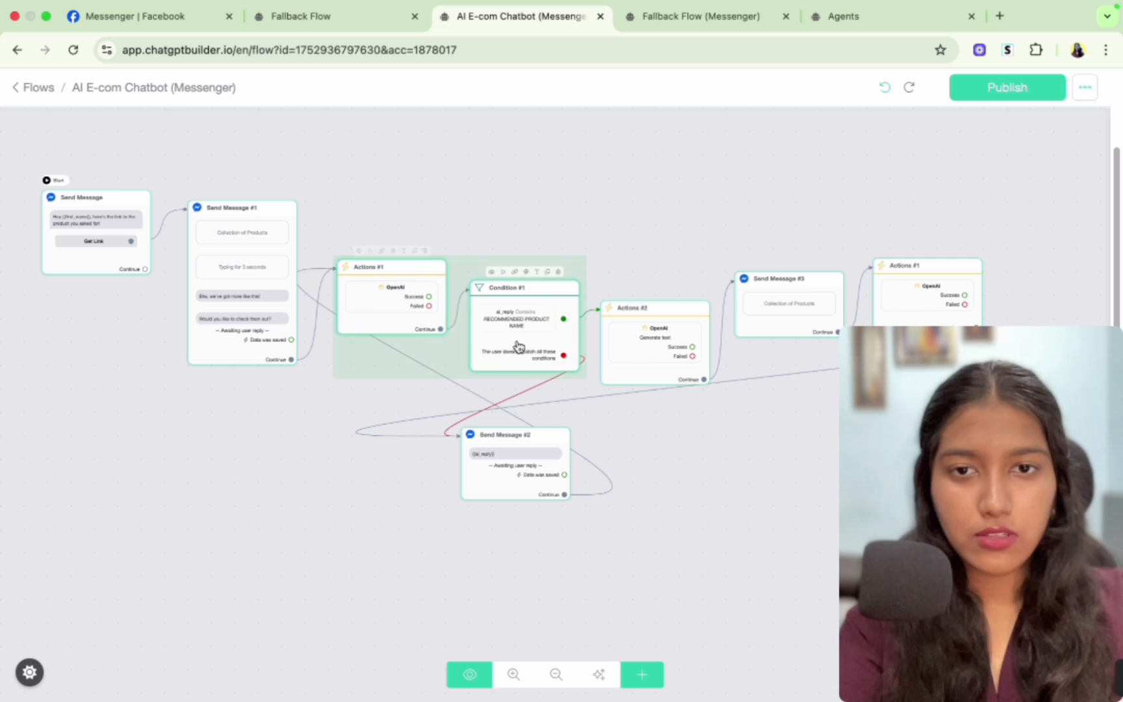
shift+click(524, 464)
shift+click(642, 361)
shift+click(797, 303)
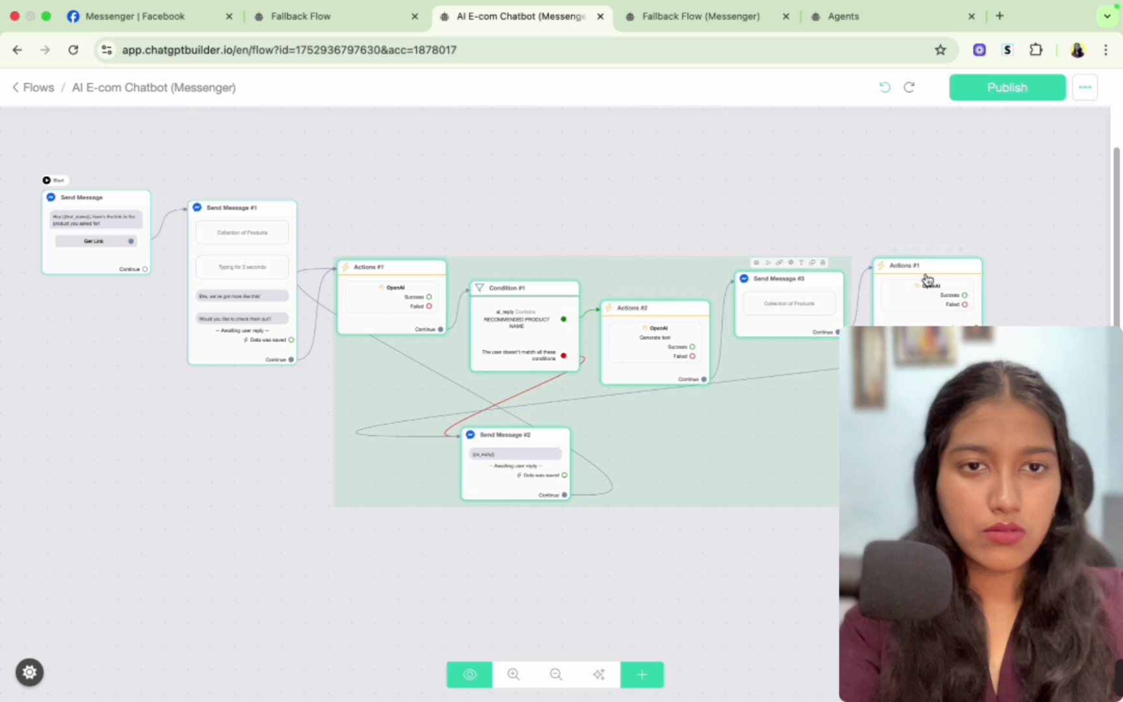
shift+click(928, 282)
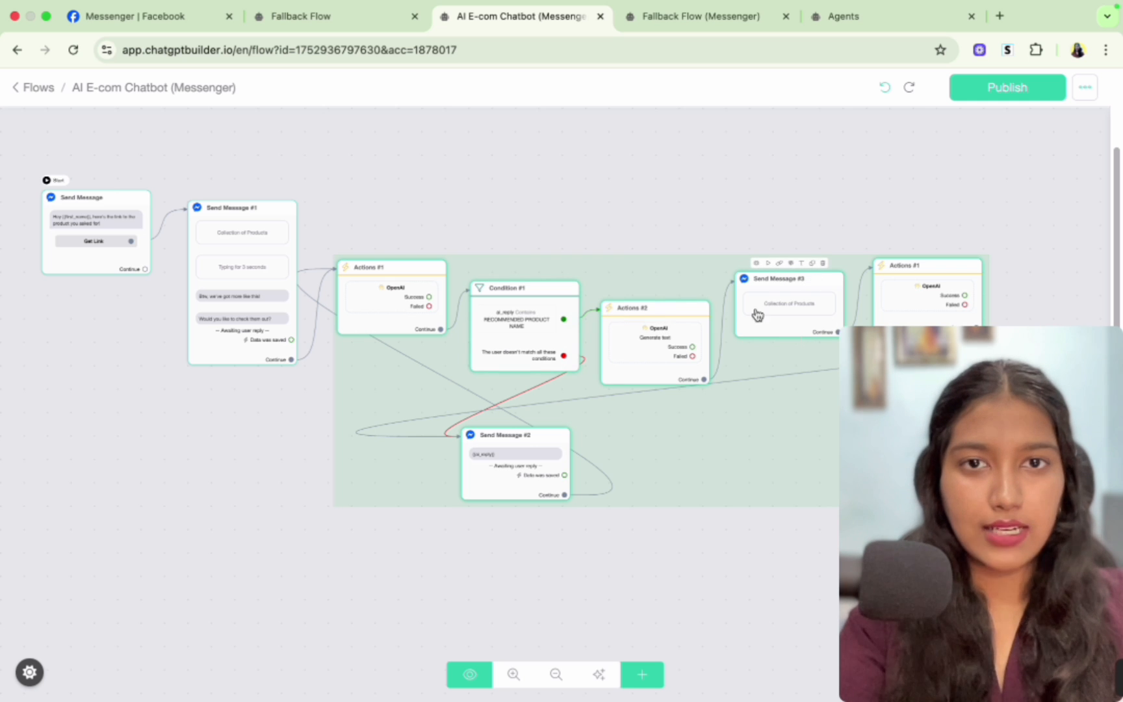
click(648, 19)
key(super+v)
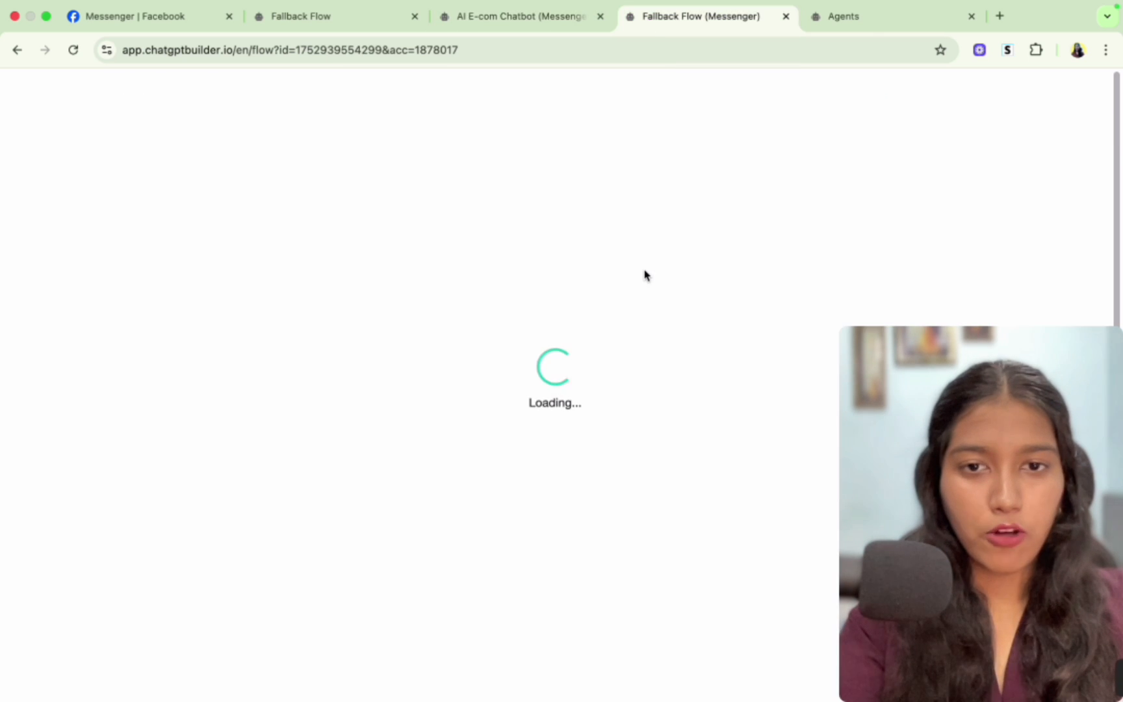
- Add a new Actions block beside the Start message and set it as the flow's starting step
scroll(662, 262, down, 5)
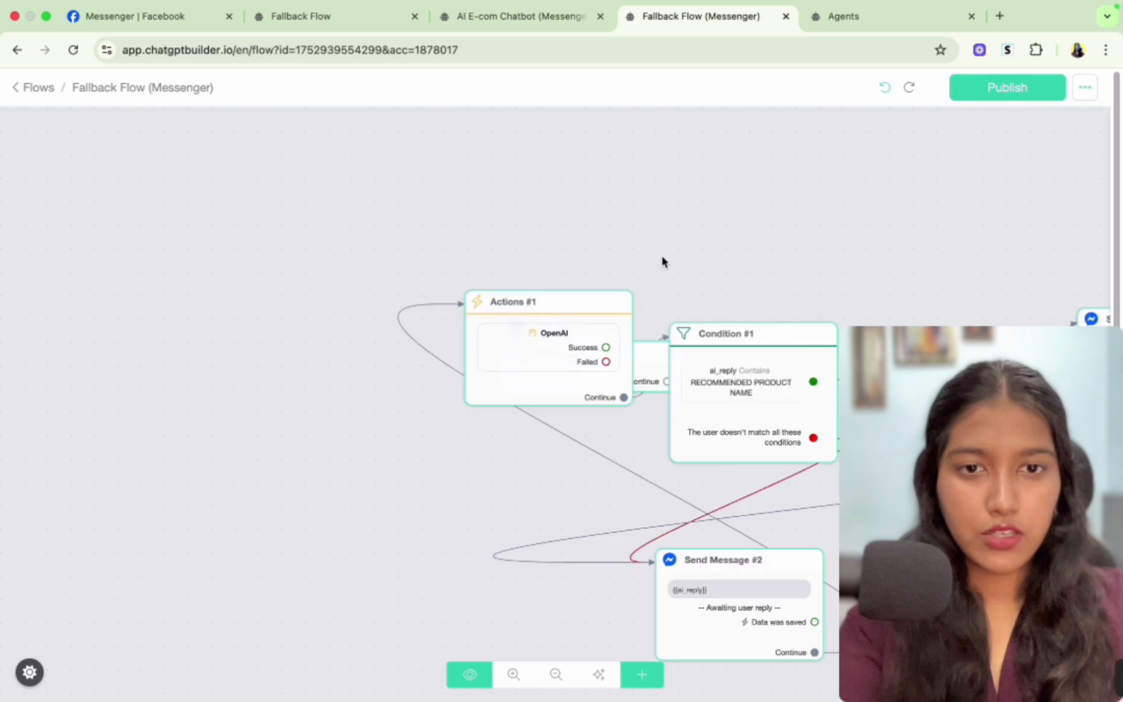
drag(587, 339, 574, 348)
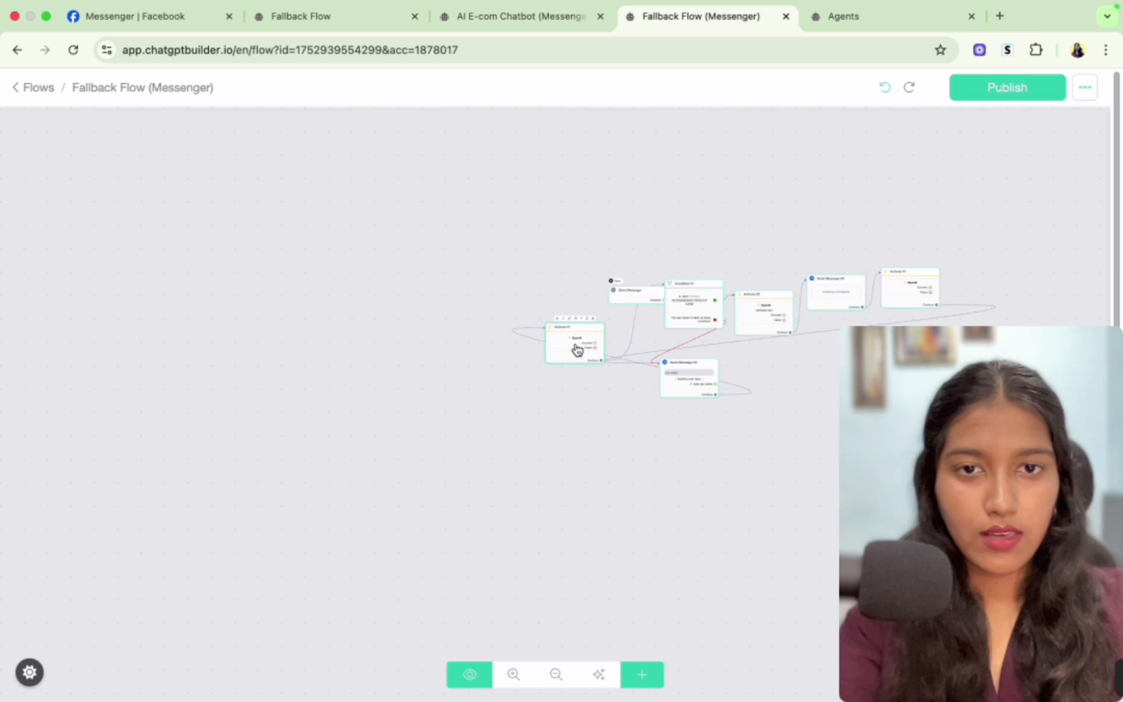
drag(629, 304, 459, 327)
scroll(459, 327, up, 5)
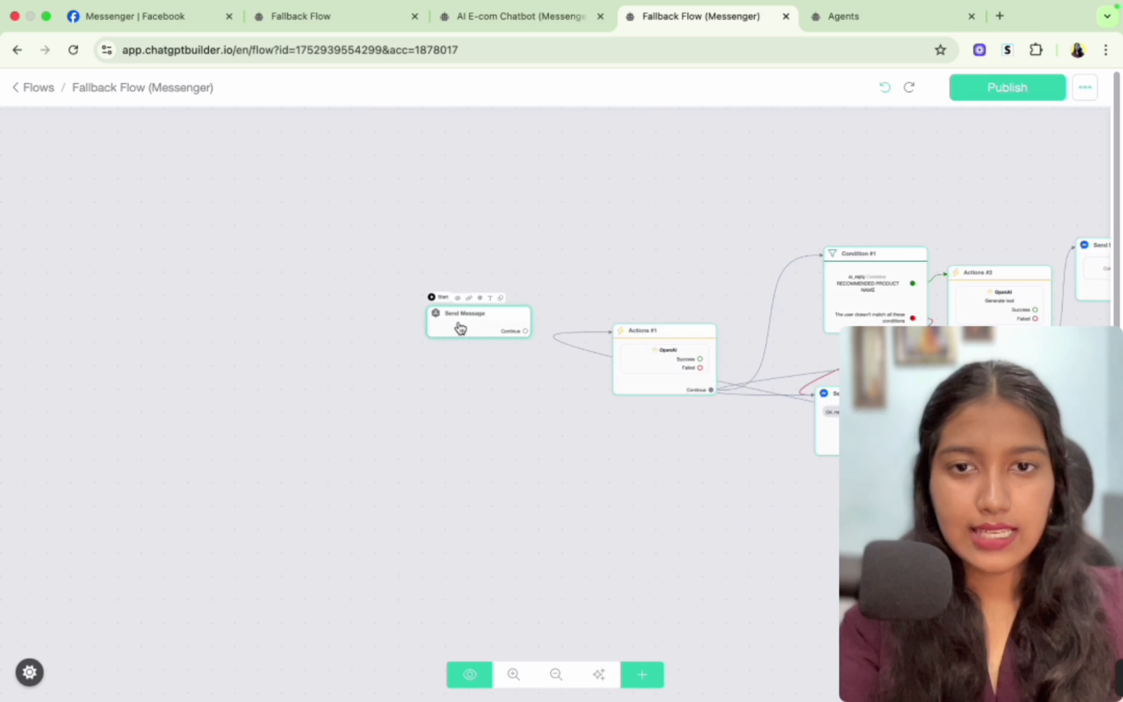
click(642, 674)
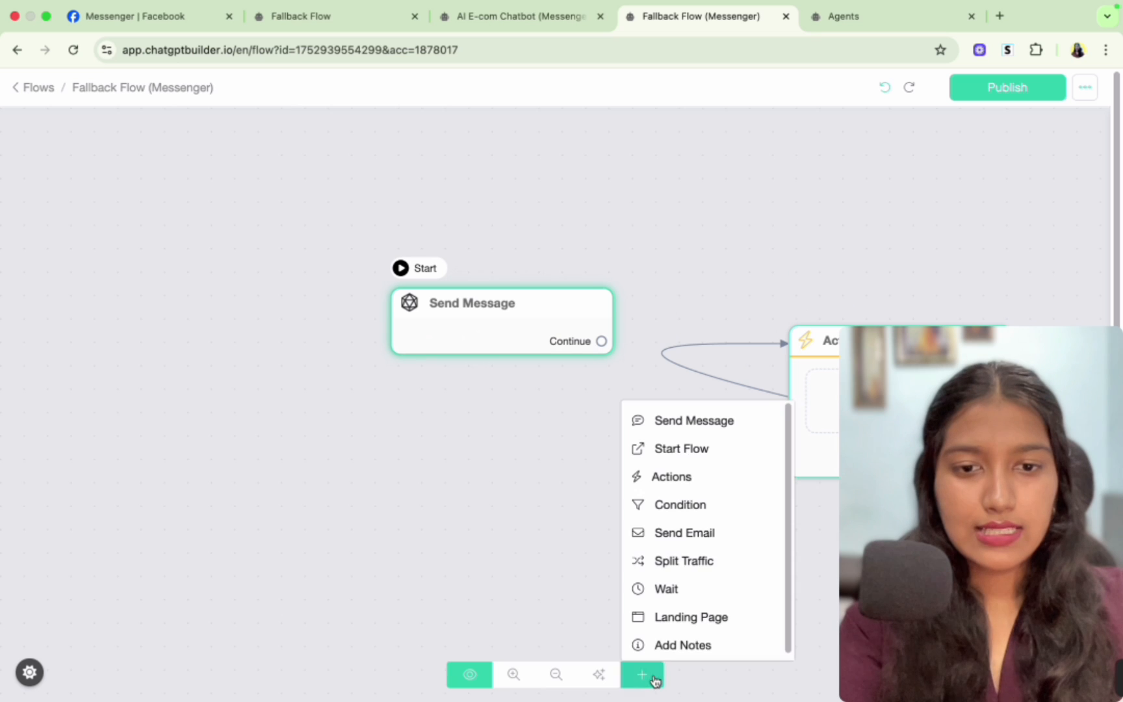
click(664, 485)
drag(780, 473, 498, 457)
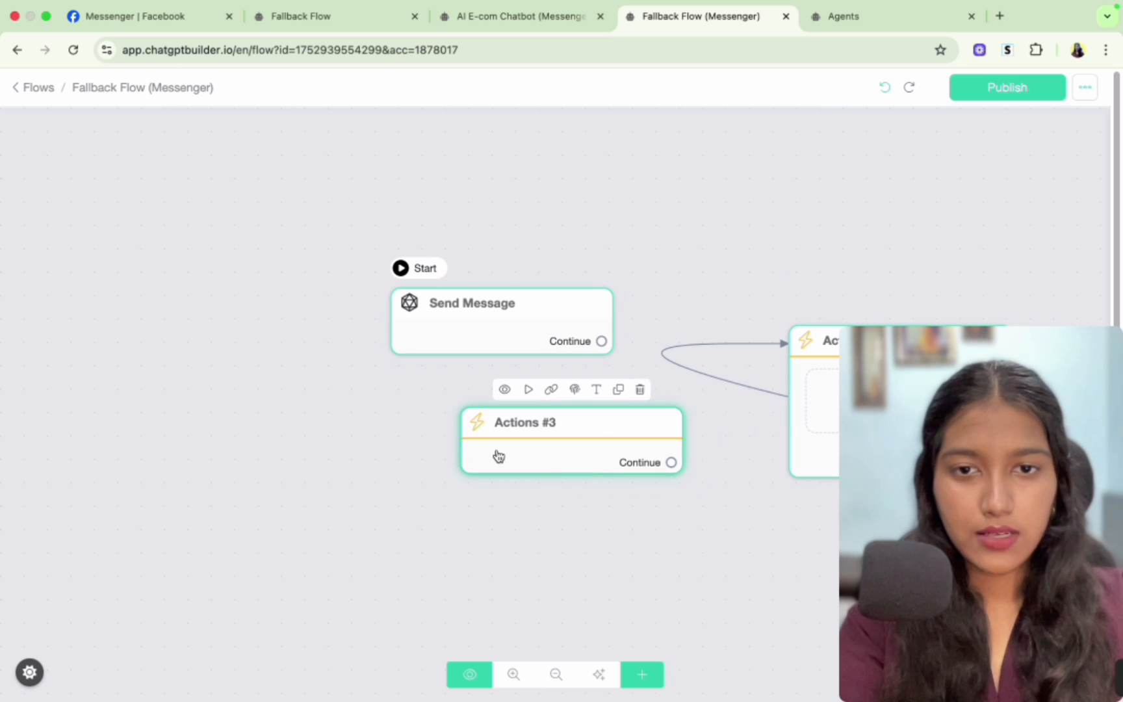
click(528, 391)
click(572, 272)
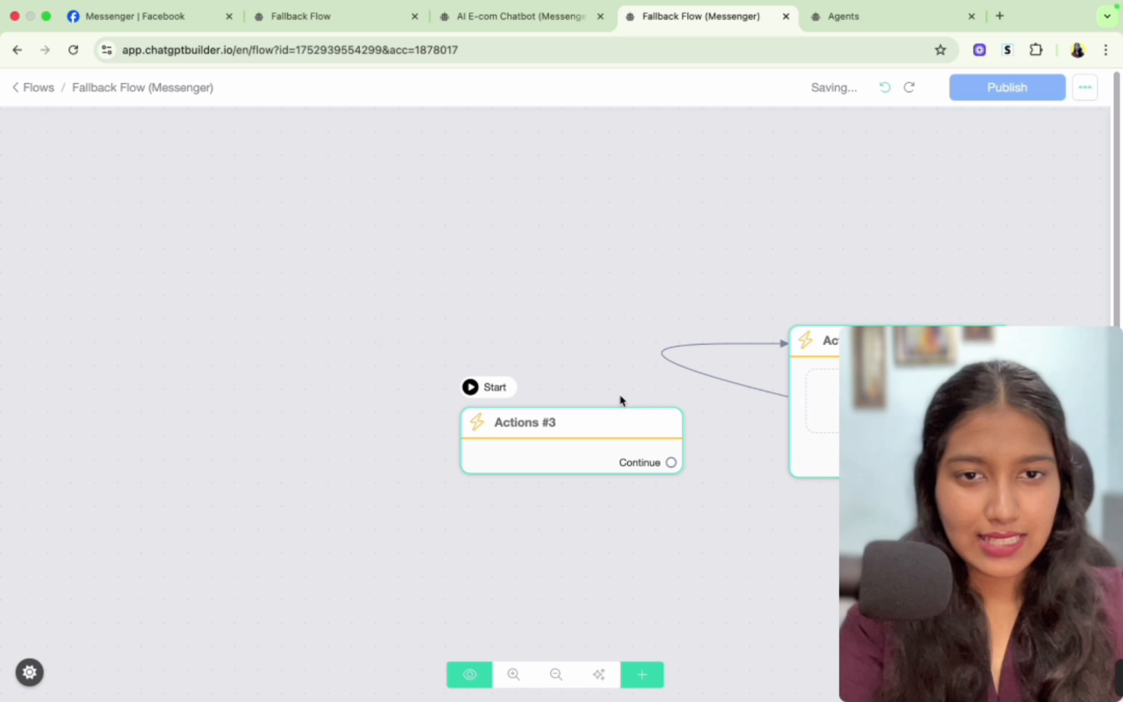
- Connect the new Actions block's continue output to Actions #1 and add a Set Custom Field action to it
drag(670, 462, 803, 340)
click(457, 416)
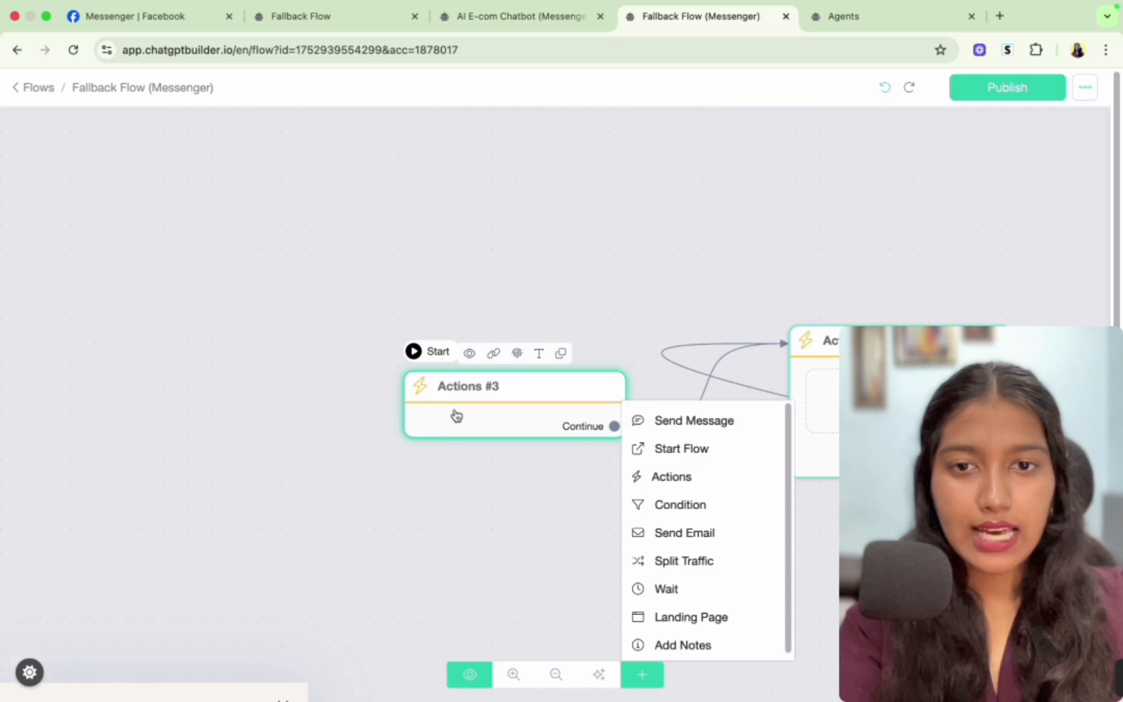
click(223, 251)
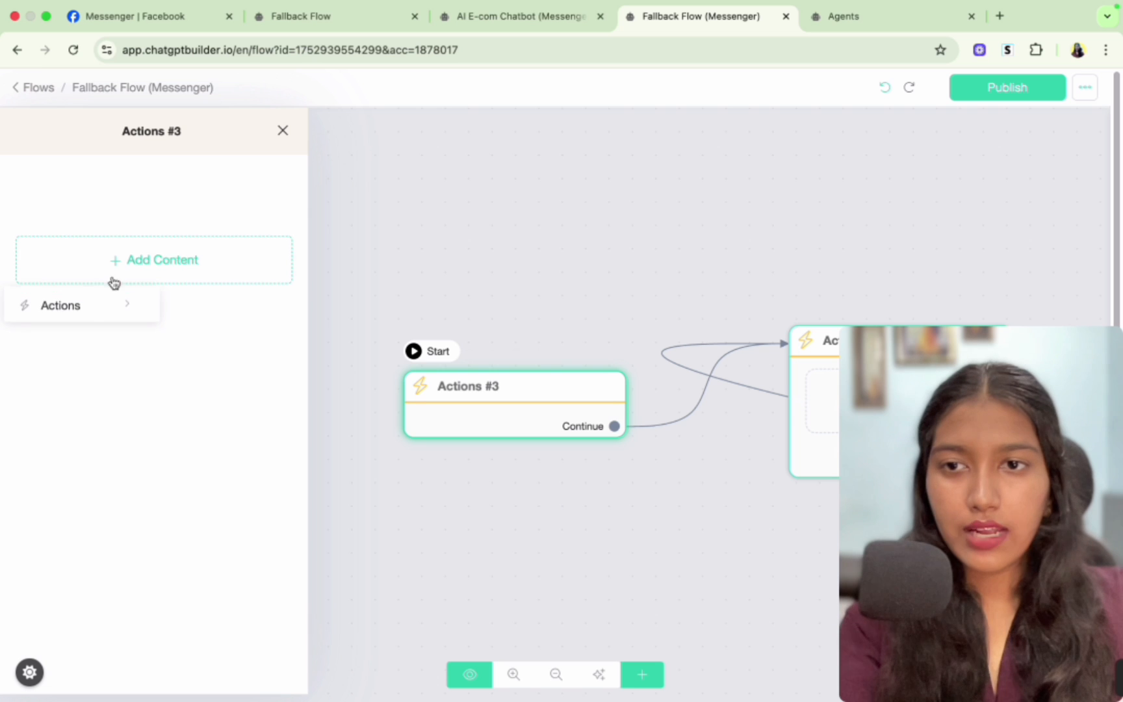
click(85, 305)
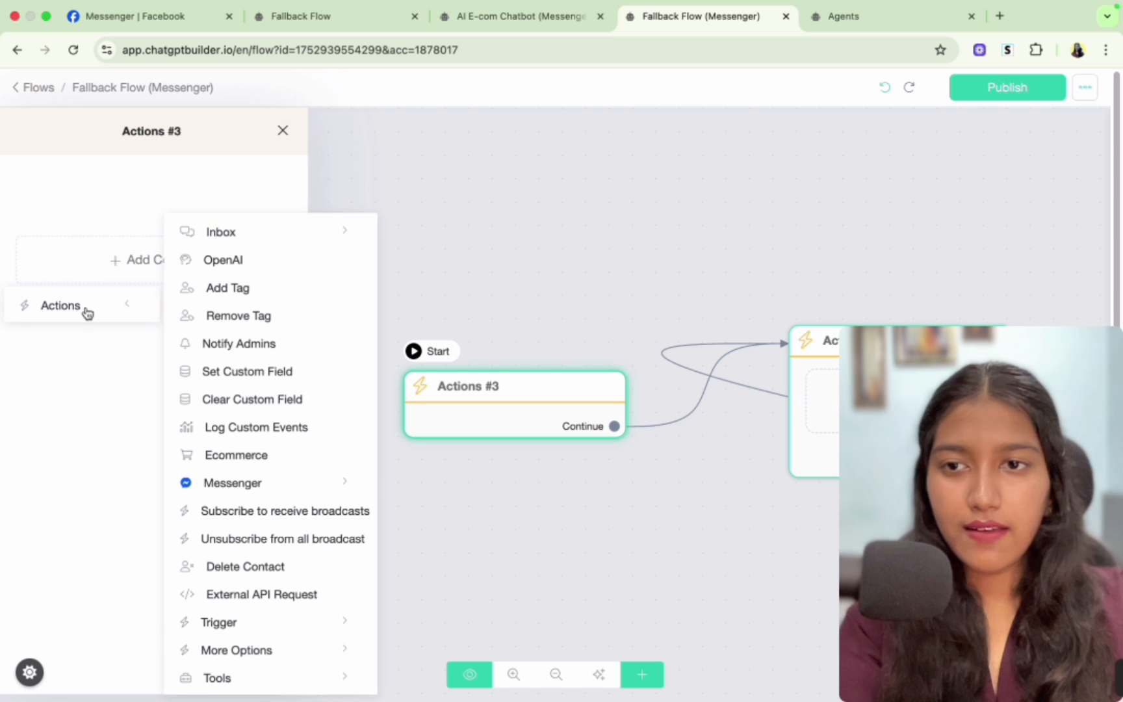
click(248, 373)
click(183, 215)
- Set the custom field user_input to {{last_input}}, save the action, and publish the flow
click(459, 191)
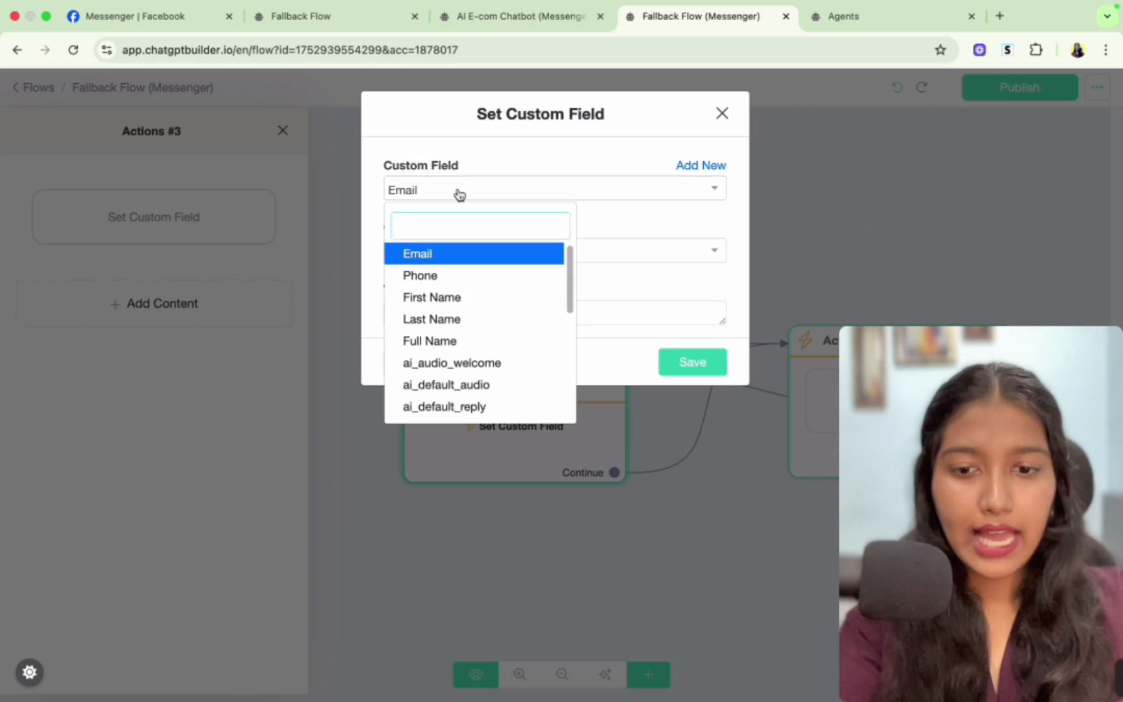
text(use)
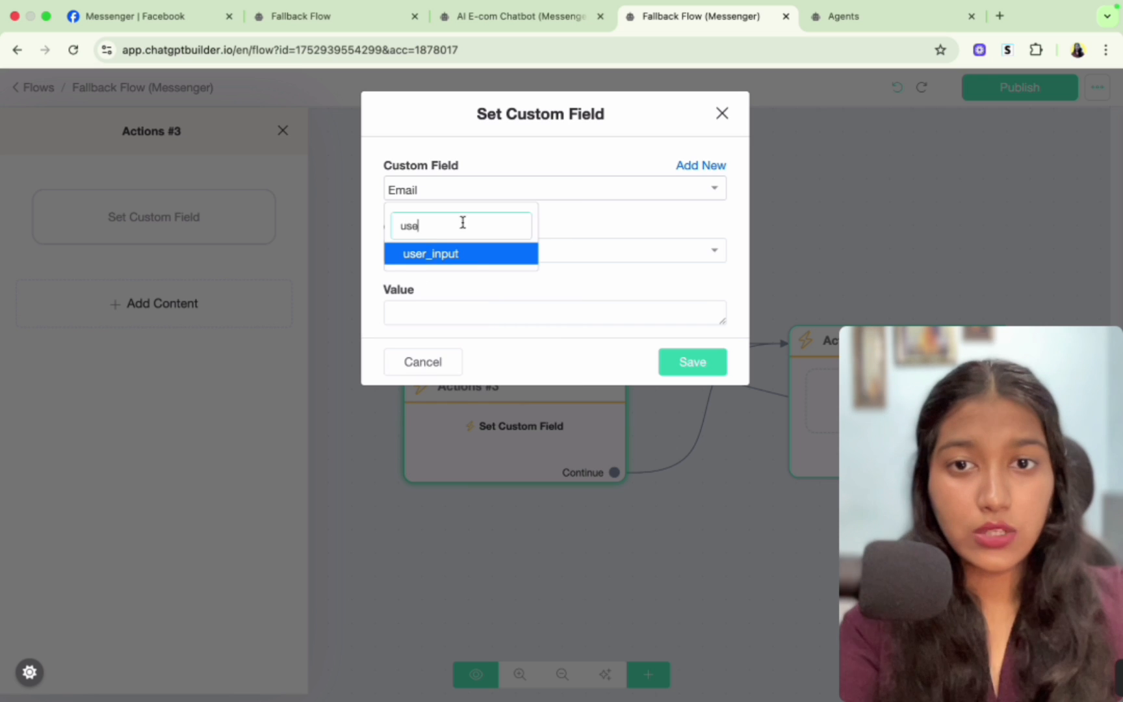
click(468, 255)
click(471, 258)
click(445, 247)
click(446, 311)
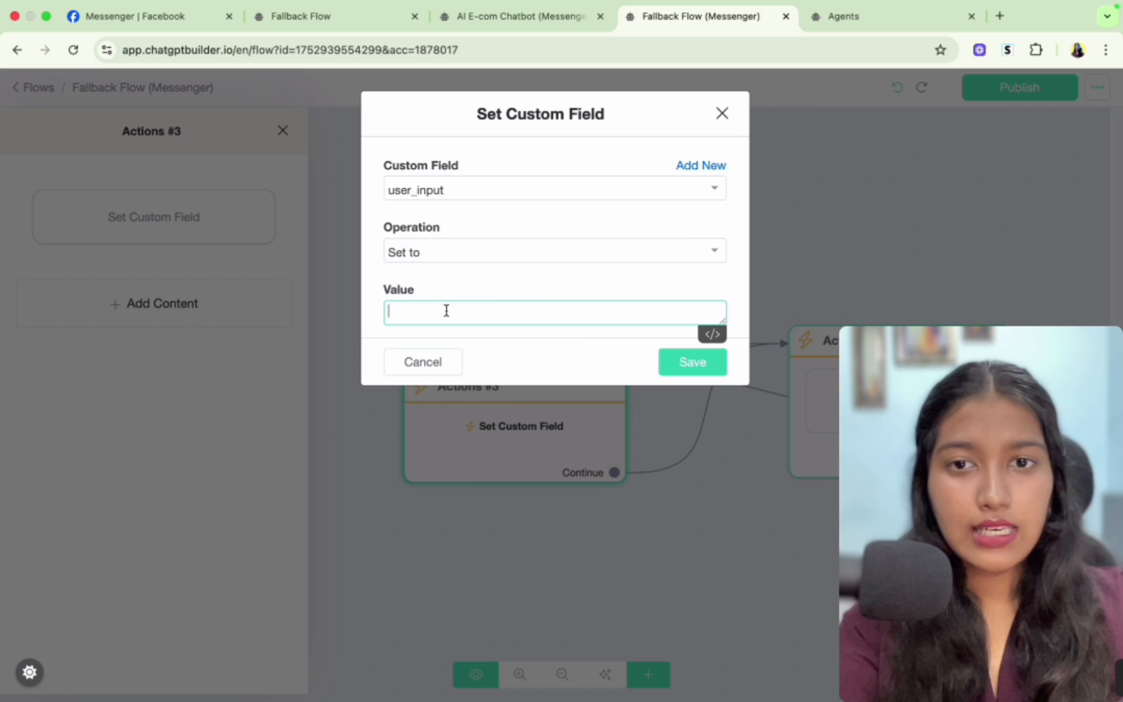
text({)
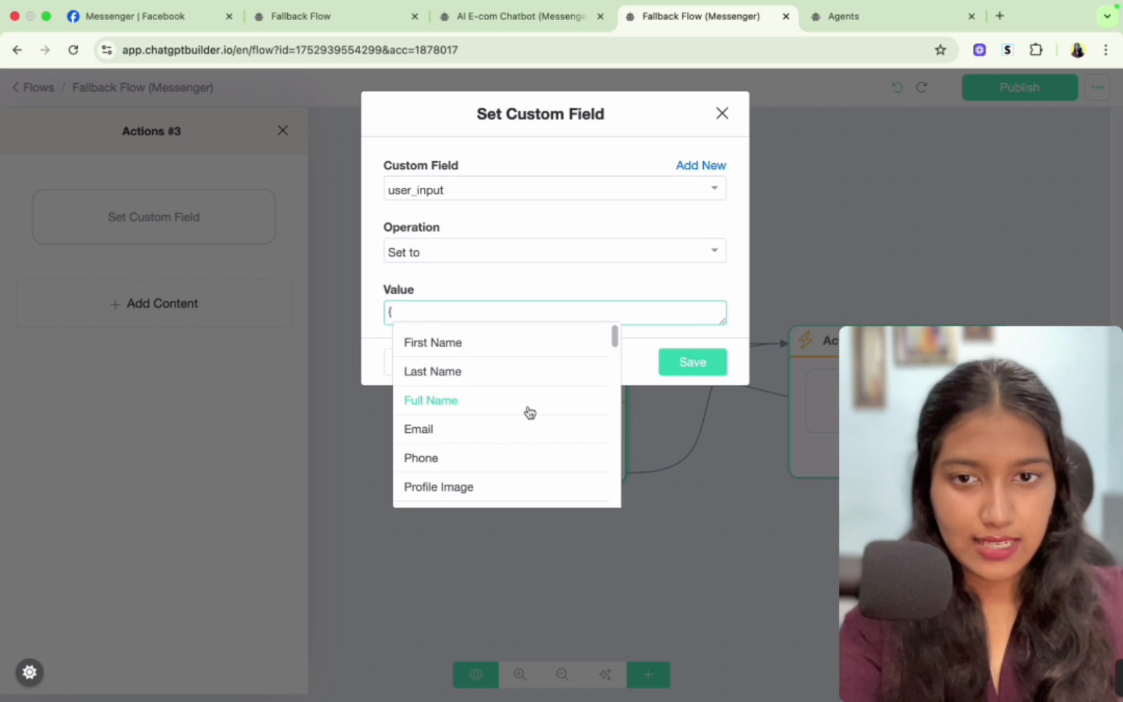
scroll(528, 412, down, 5)
scroll(530, 412, down, 1)
text(las)
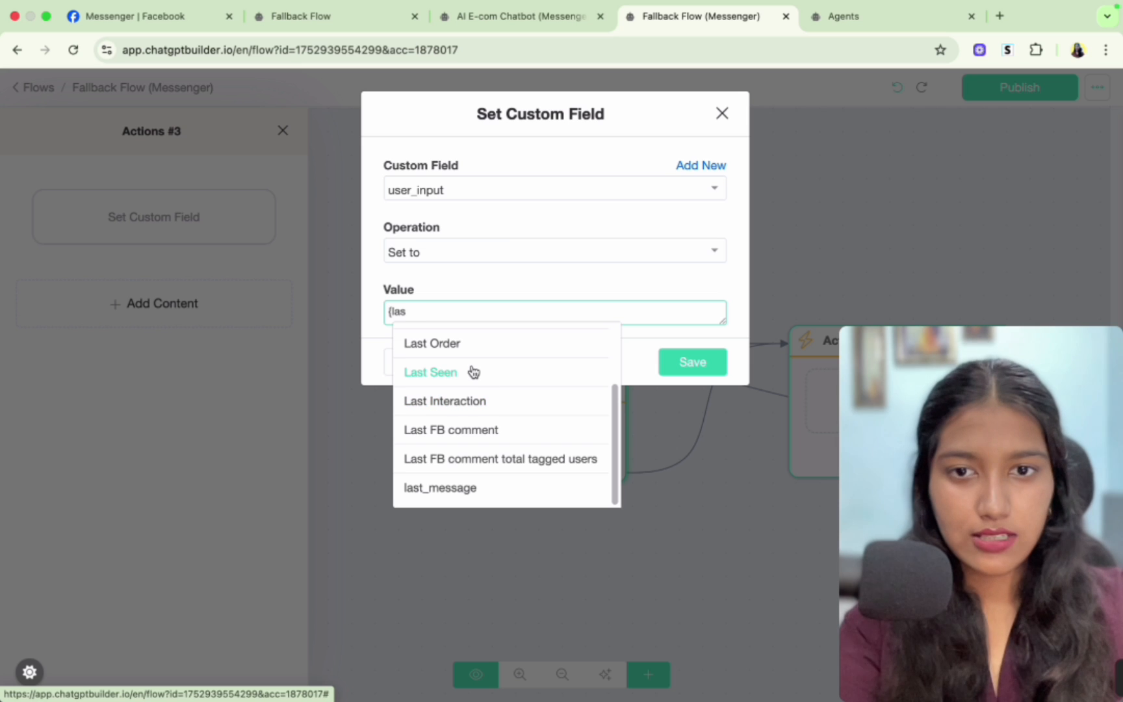
scroll(469, 380, up, 3)
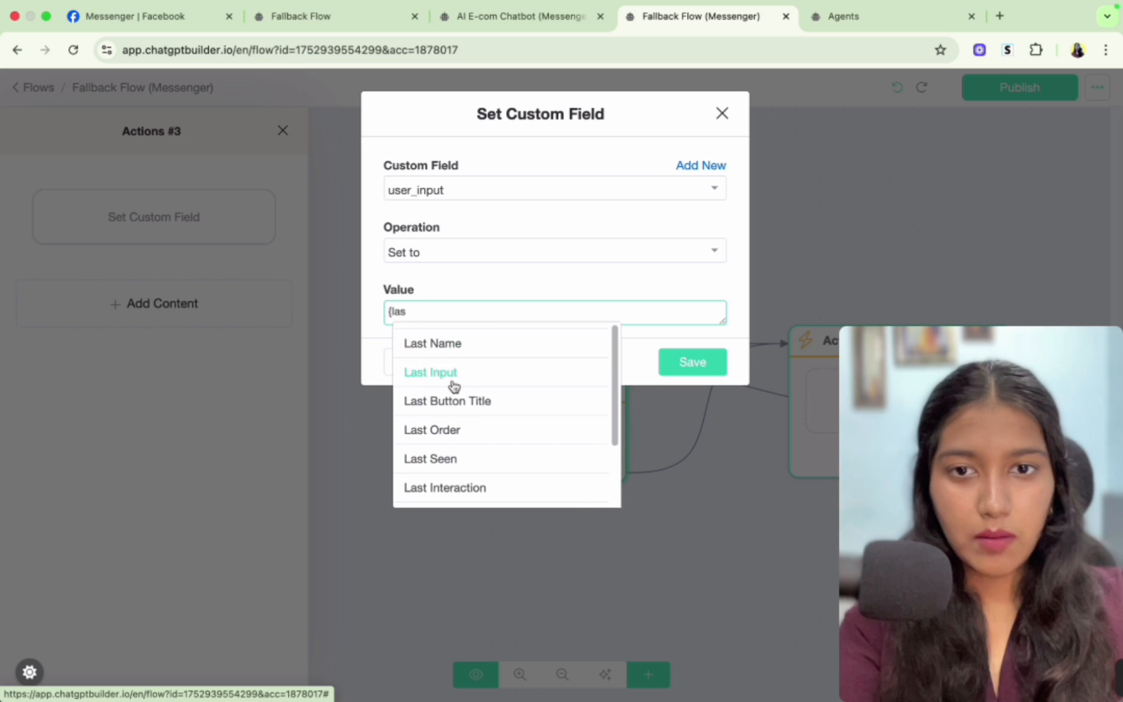
click(463, 367)
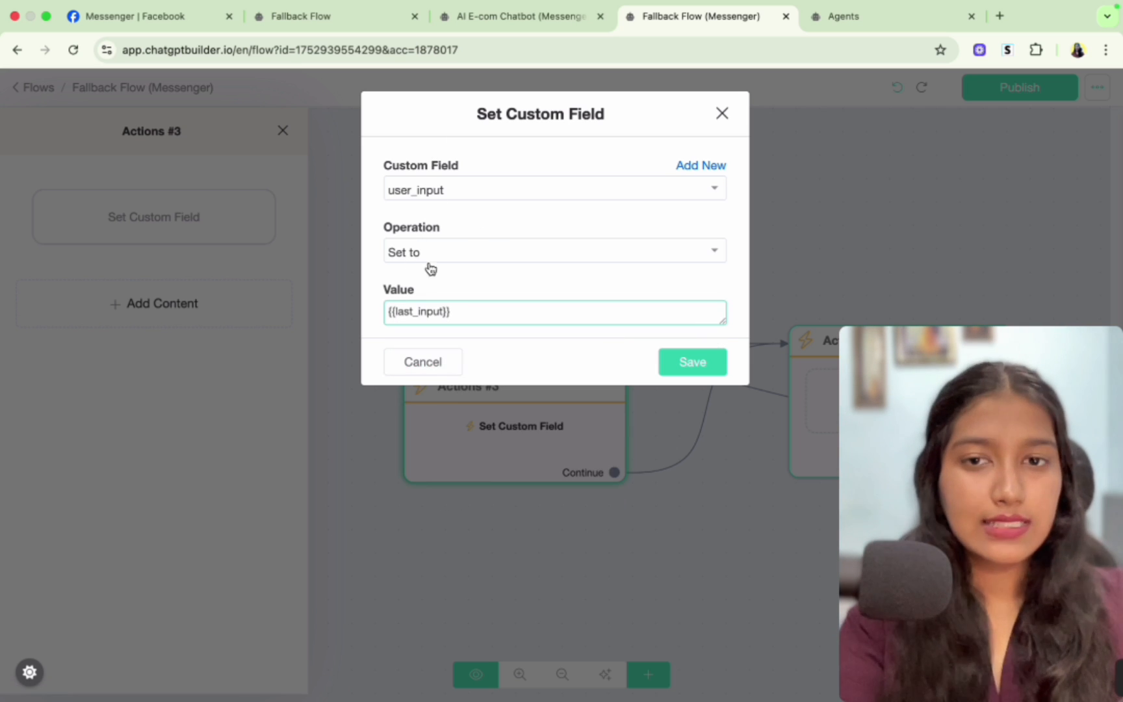
click(678, 362)
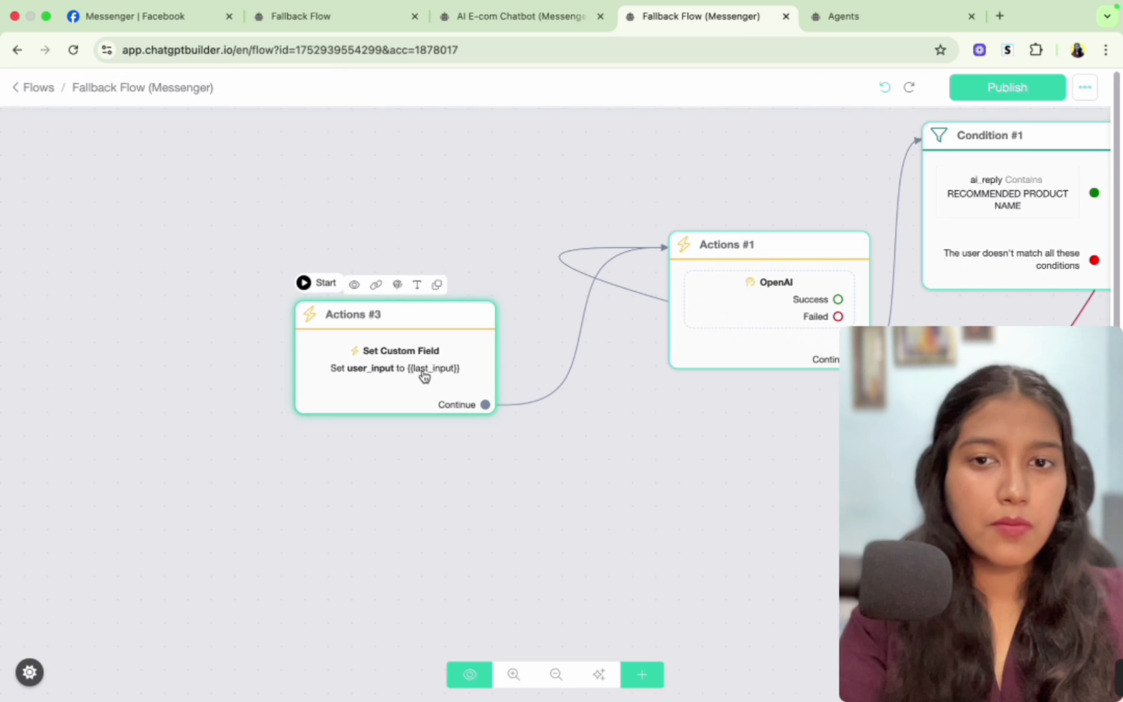
click(1035, 86)
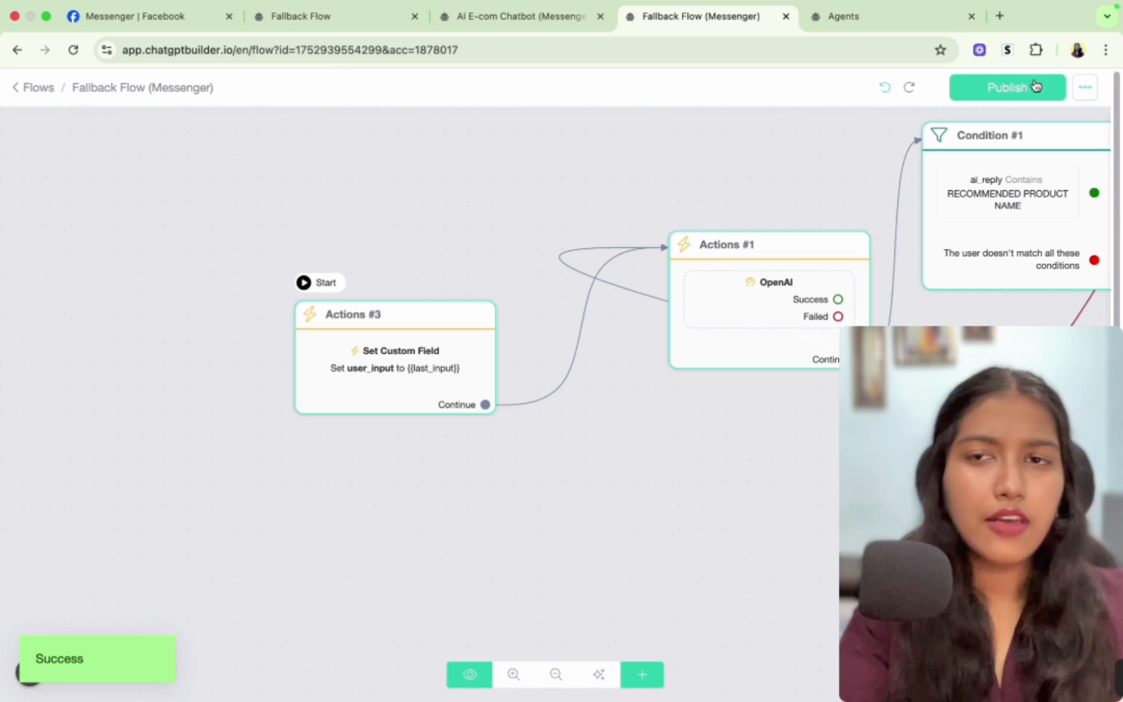
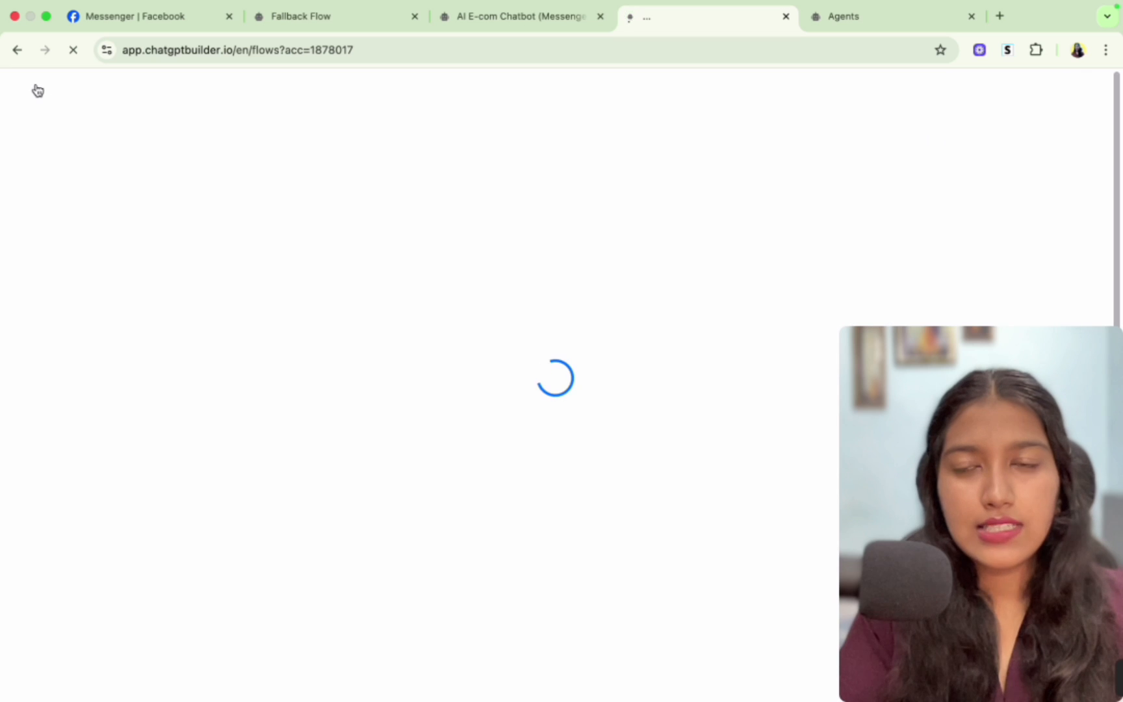
- Open the account settings, set the fallback flow to Fallback Flow (Messenger), and save
click(83, 570)
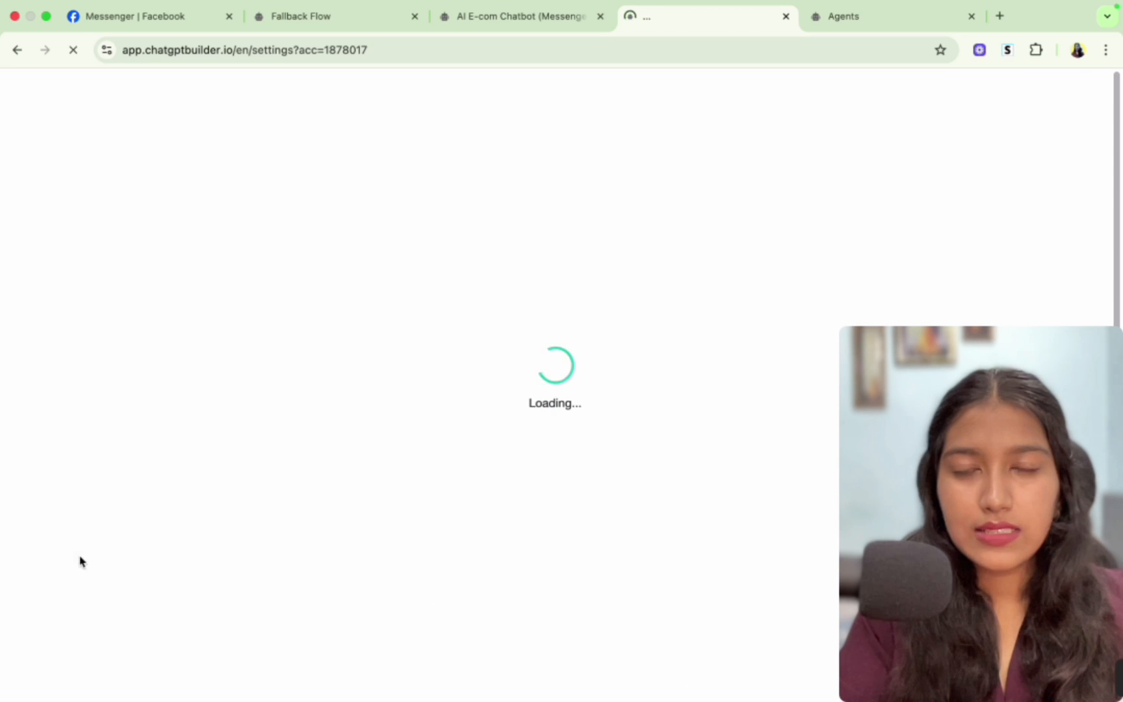
drag(331, 280, 437, 283)
click(523, 284)
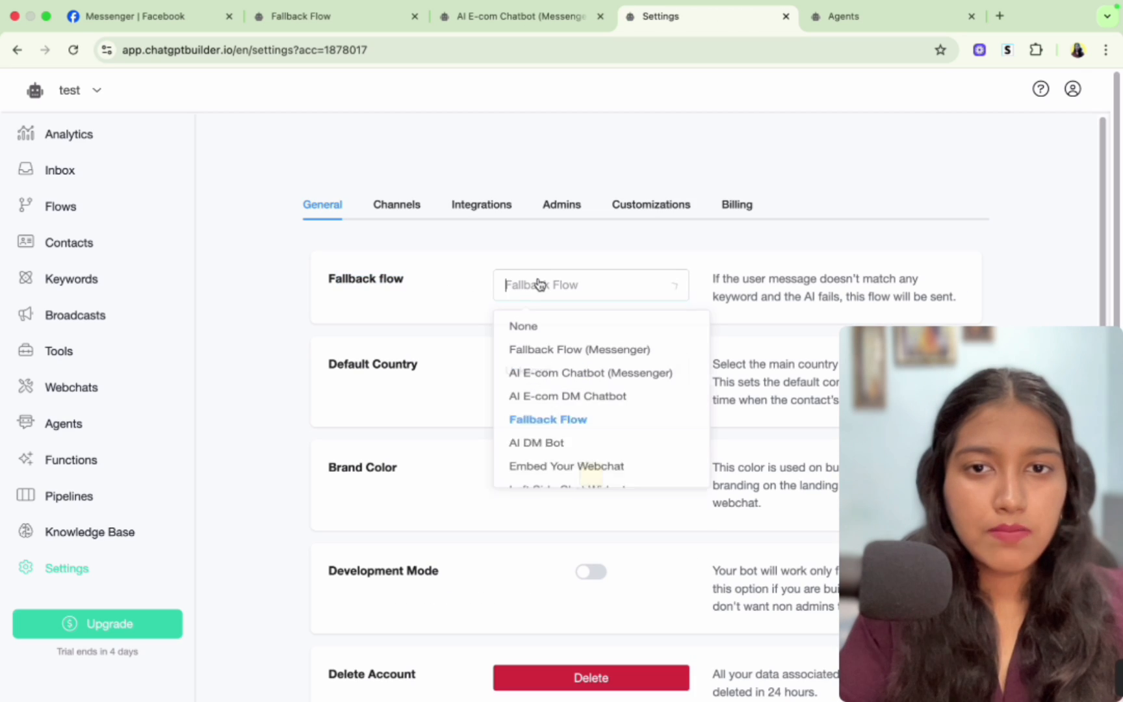
click(557, 356)
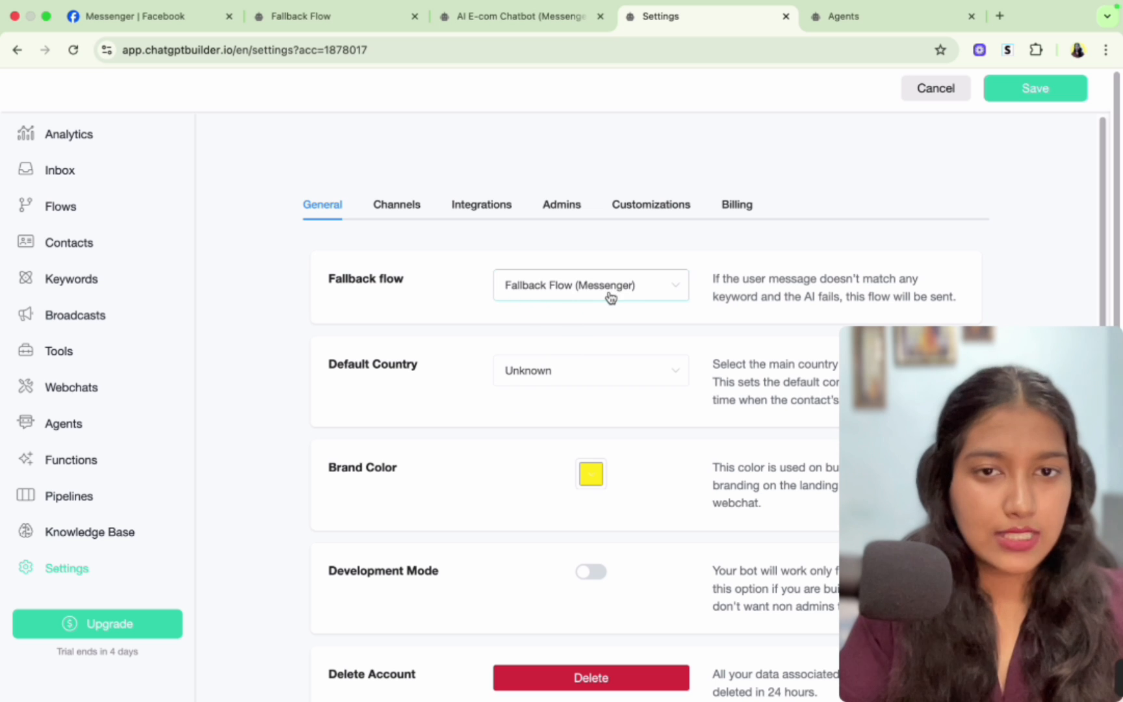
click(1063, 96)
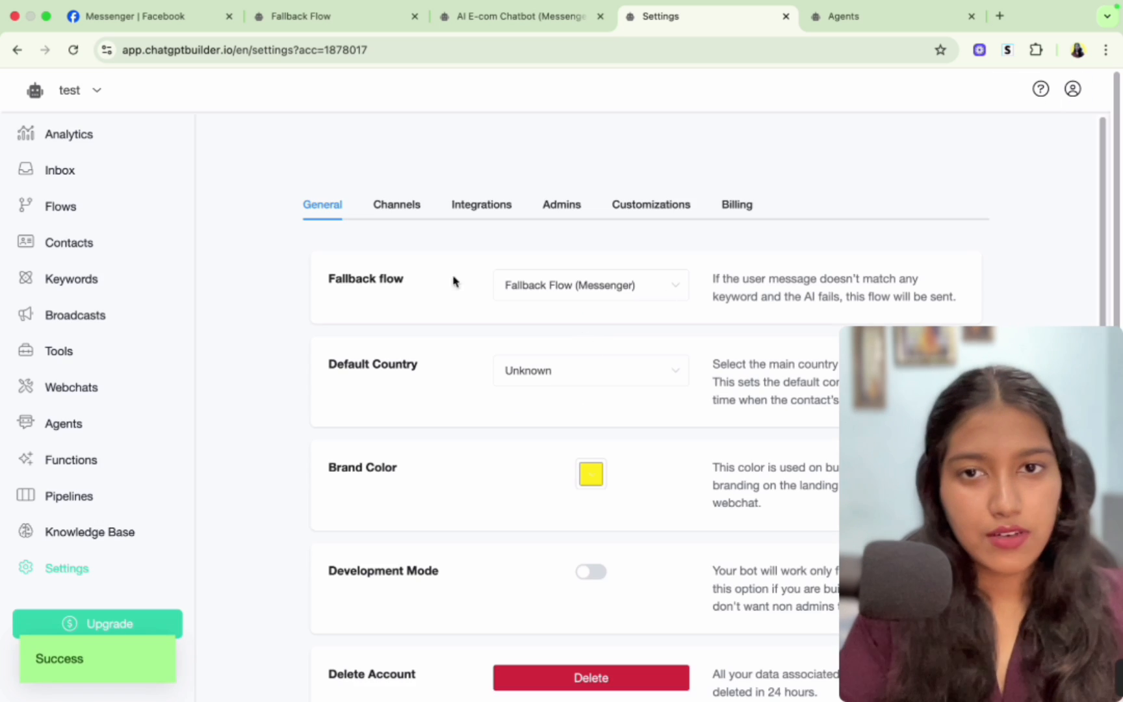
- Review the OpenAI ChatGPT integration settings, including the Default Agent and AI options
click(505, 212)
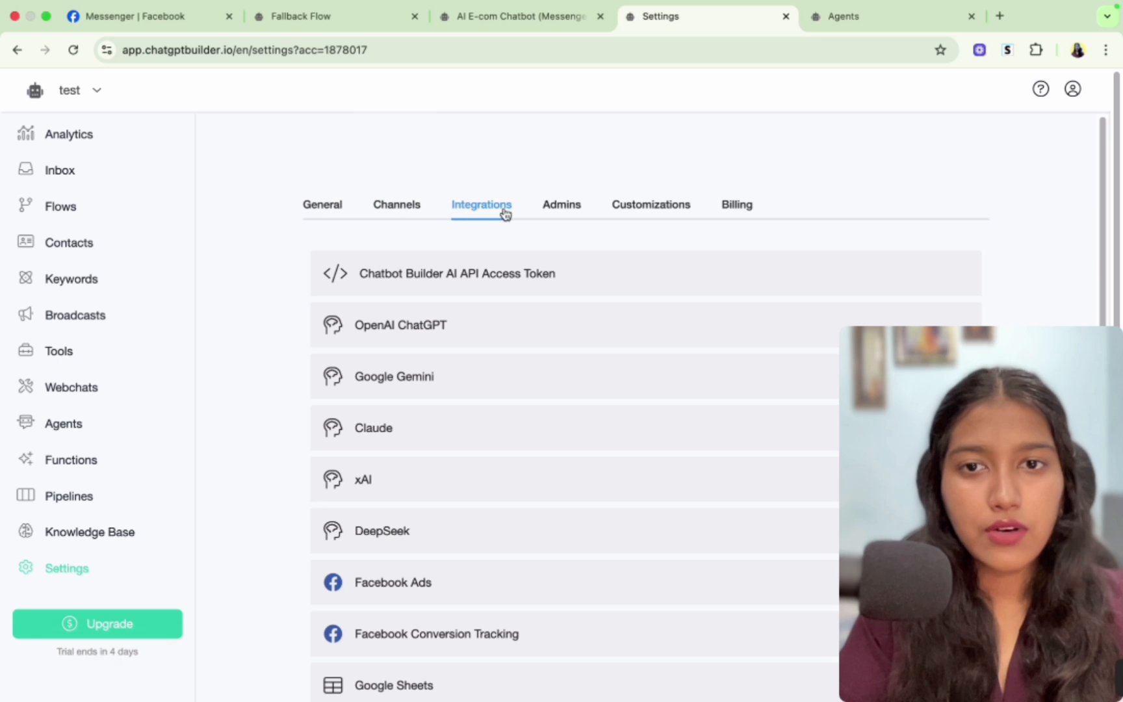
click(368, 334)
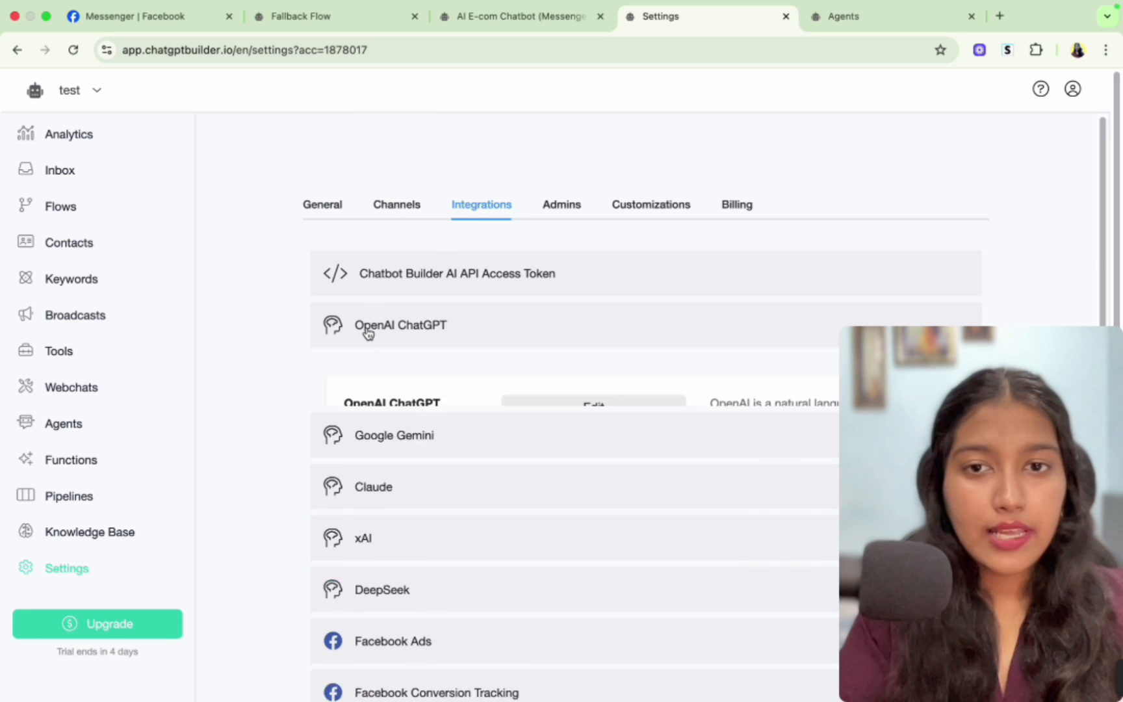
scroll(485, 329, down, 5)
scroll(484, 321, down, 3)
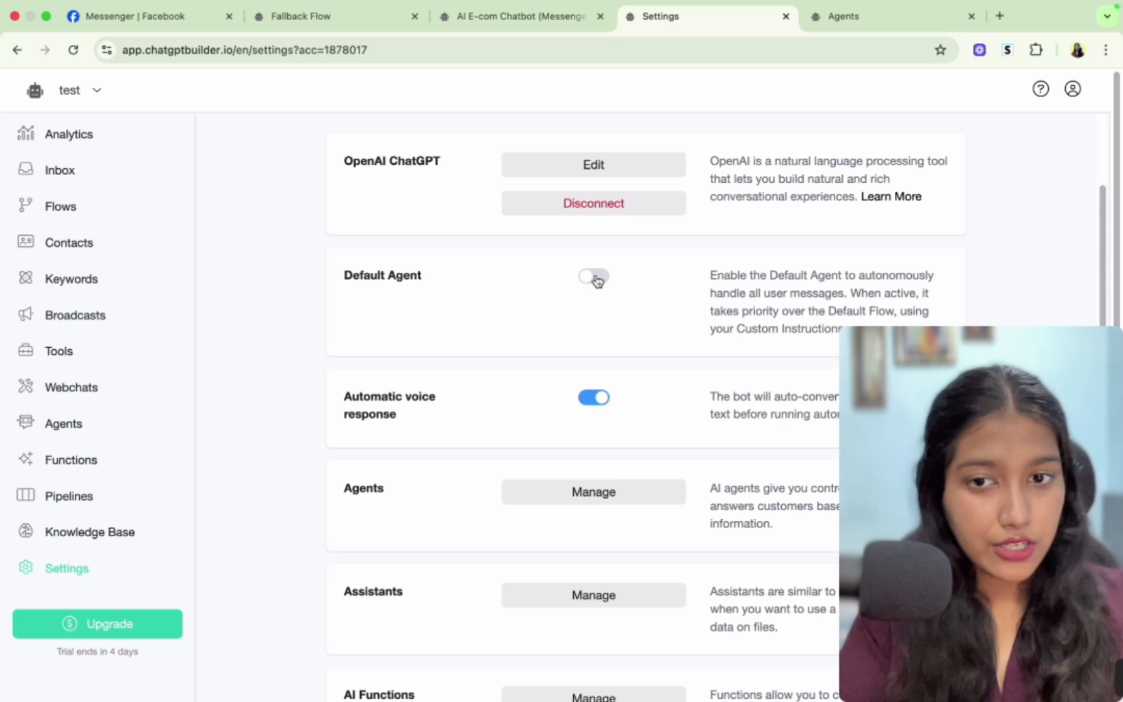
scroll(602, 461, down, 4)
scroll(601, 462, up, 5)
scroll(602, 462, down, 3)
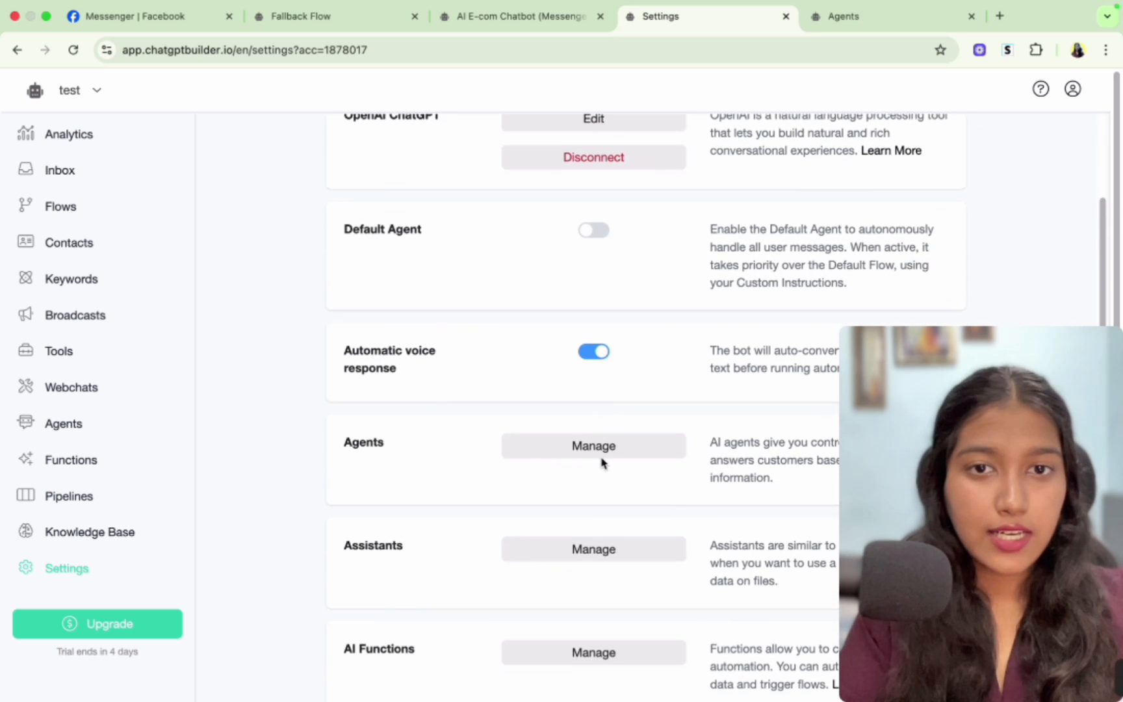
scroll(602, 462, down, 3)
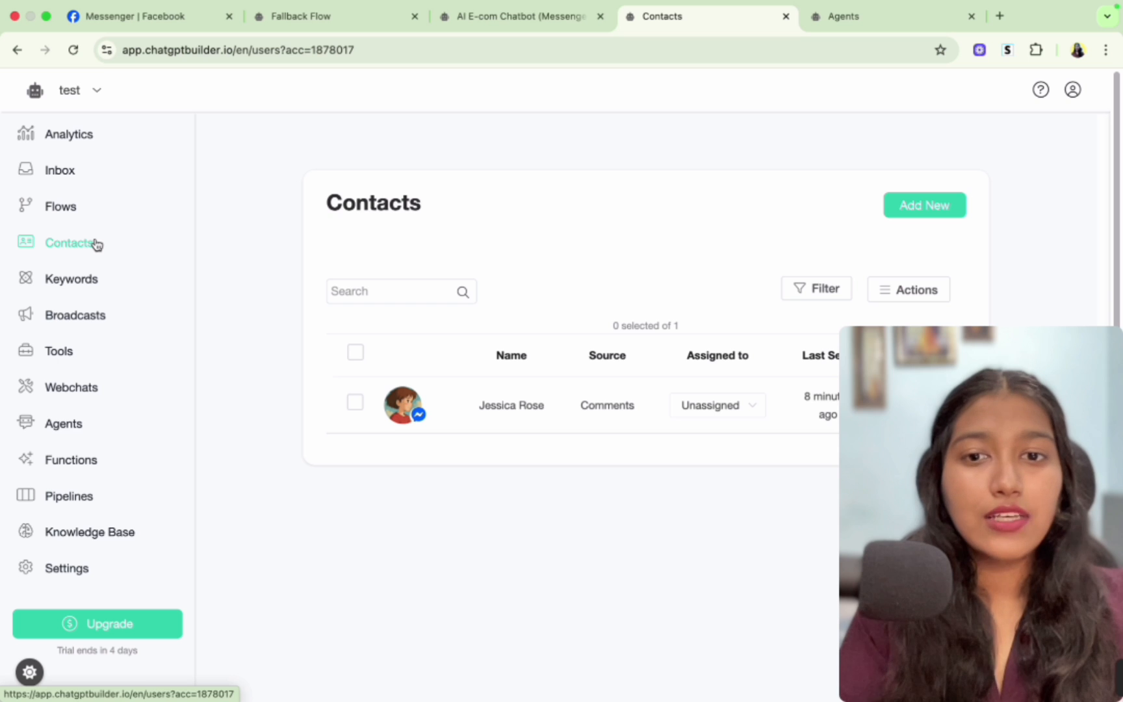
- Open the test contact's conversation in the inbox and delete the contact
click(480, 413)
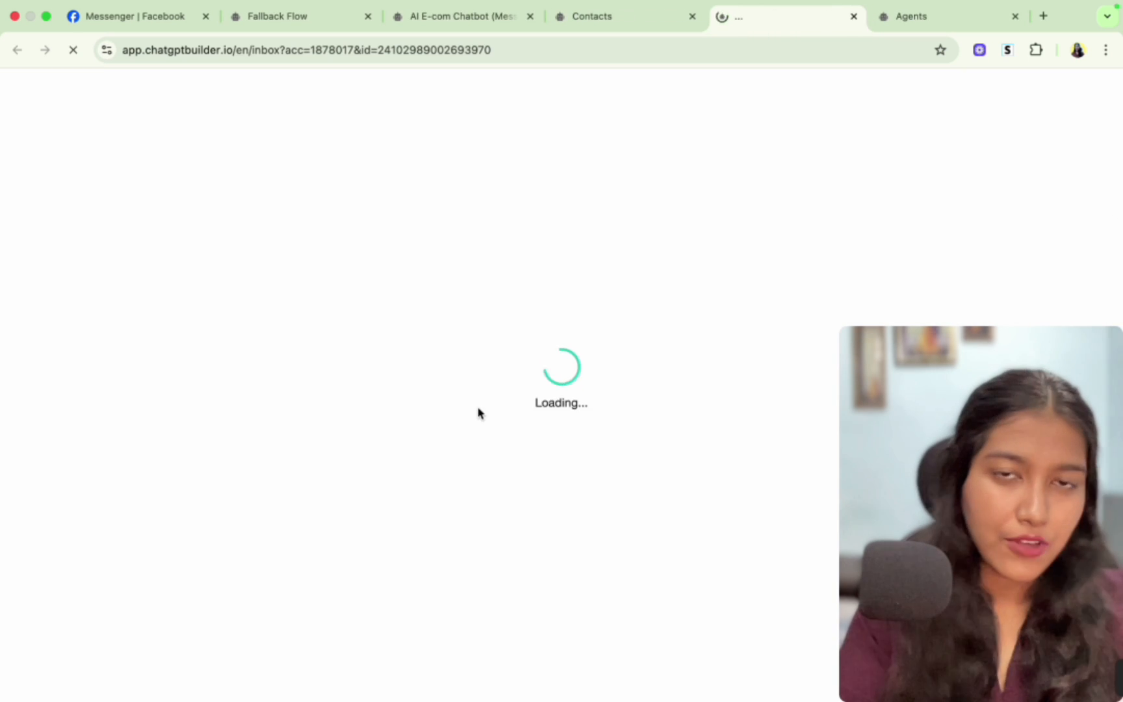
click(834, 138)
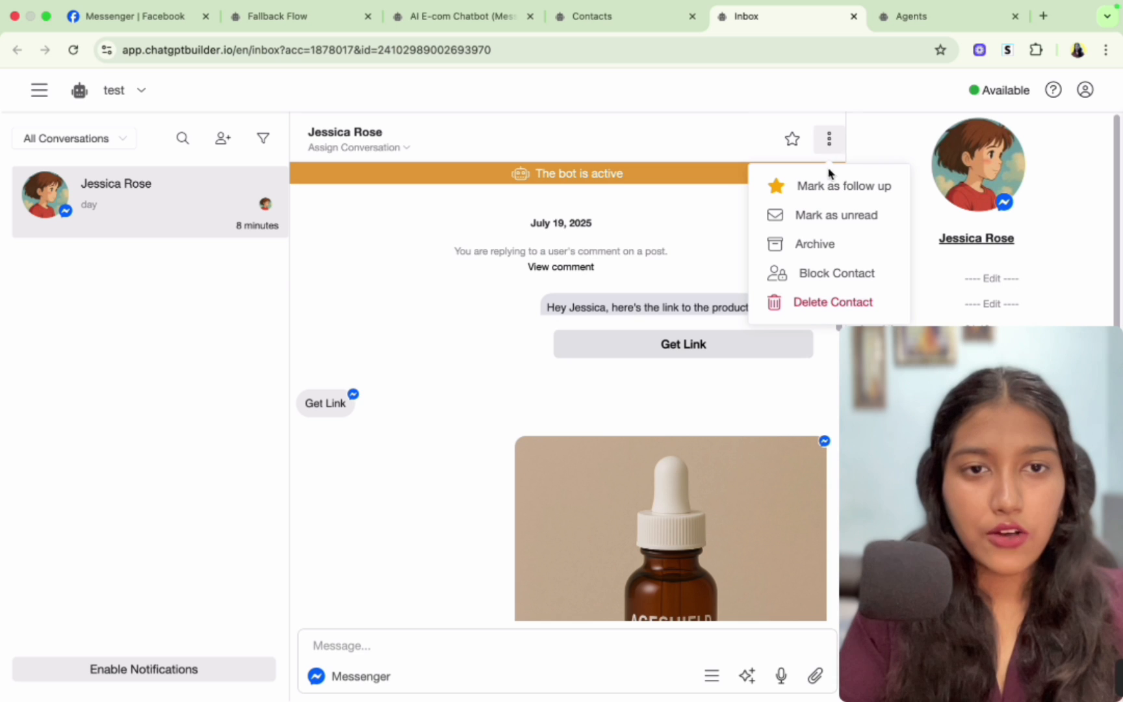
click(805, 311)
click(681, 231)
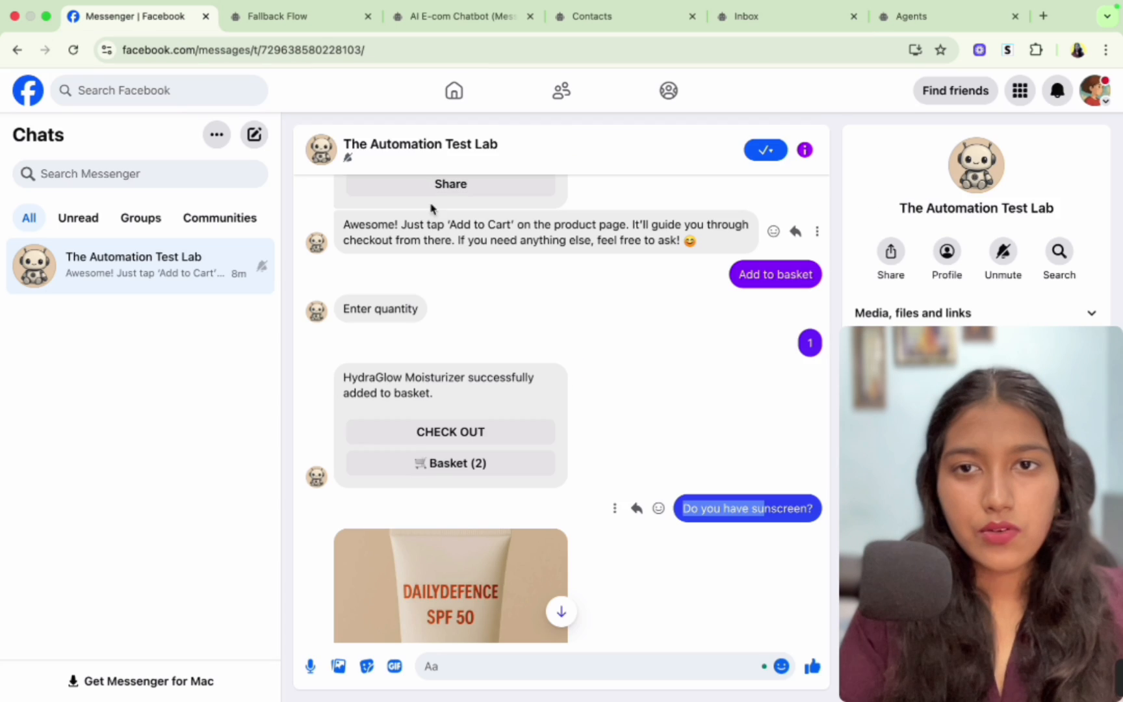
- Open the comments on the page's test post in Facebook and delete the existing comment
click(396, 152)
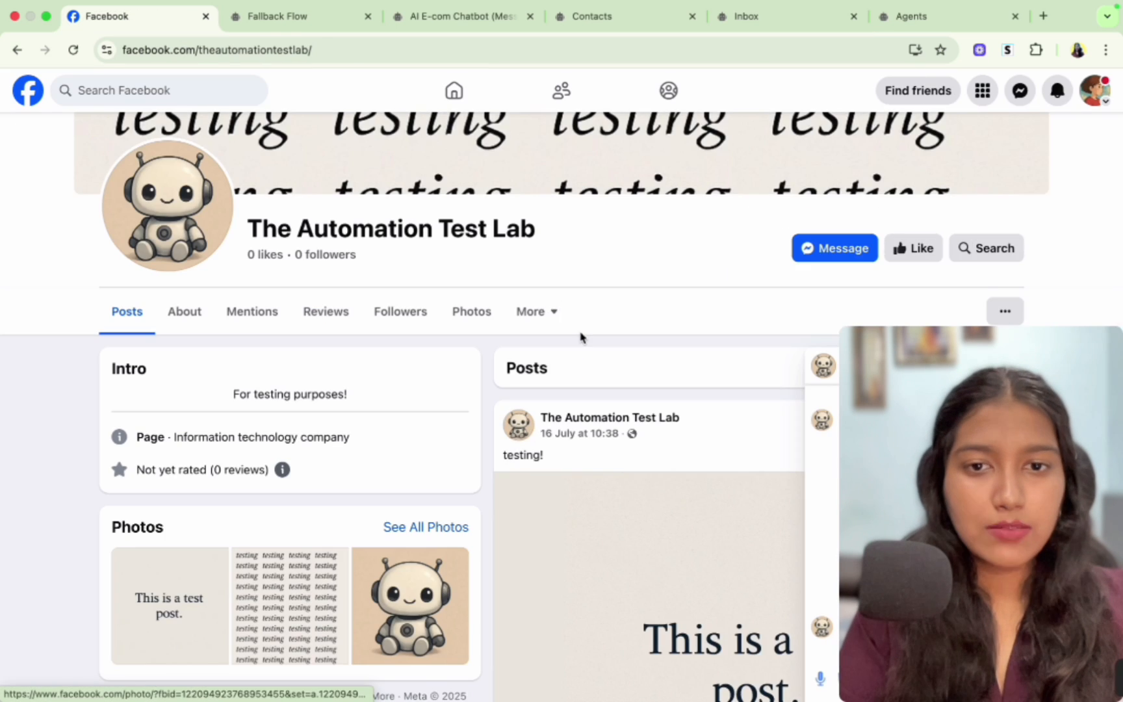
scroll(580, 336, down, 7)
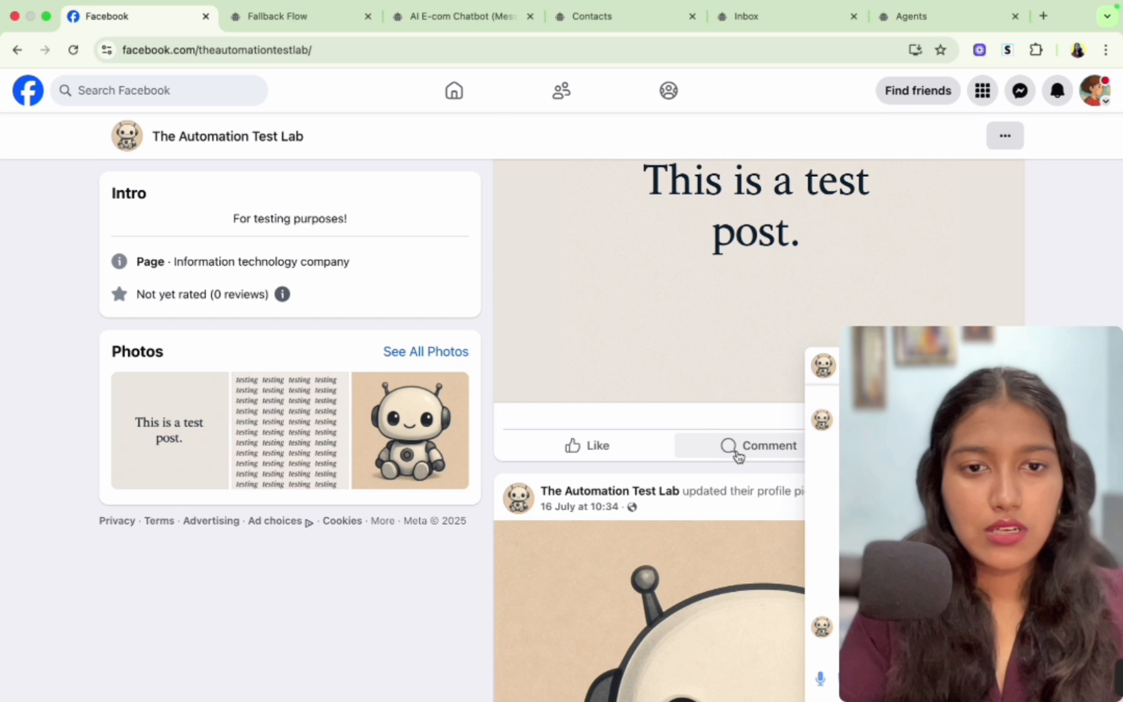
click(738, 455)
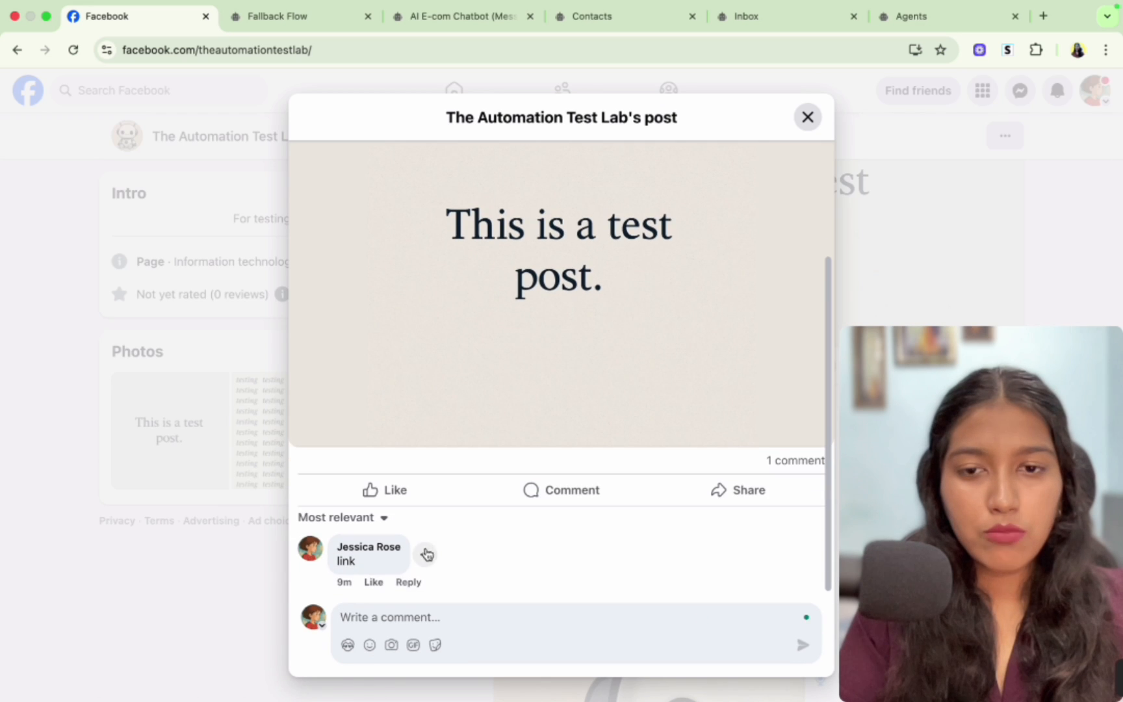
click(426, 554)
click(432, 615)
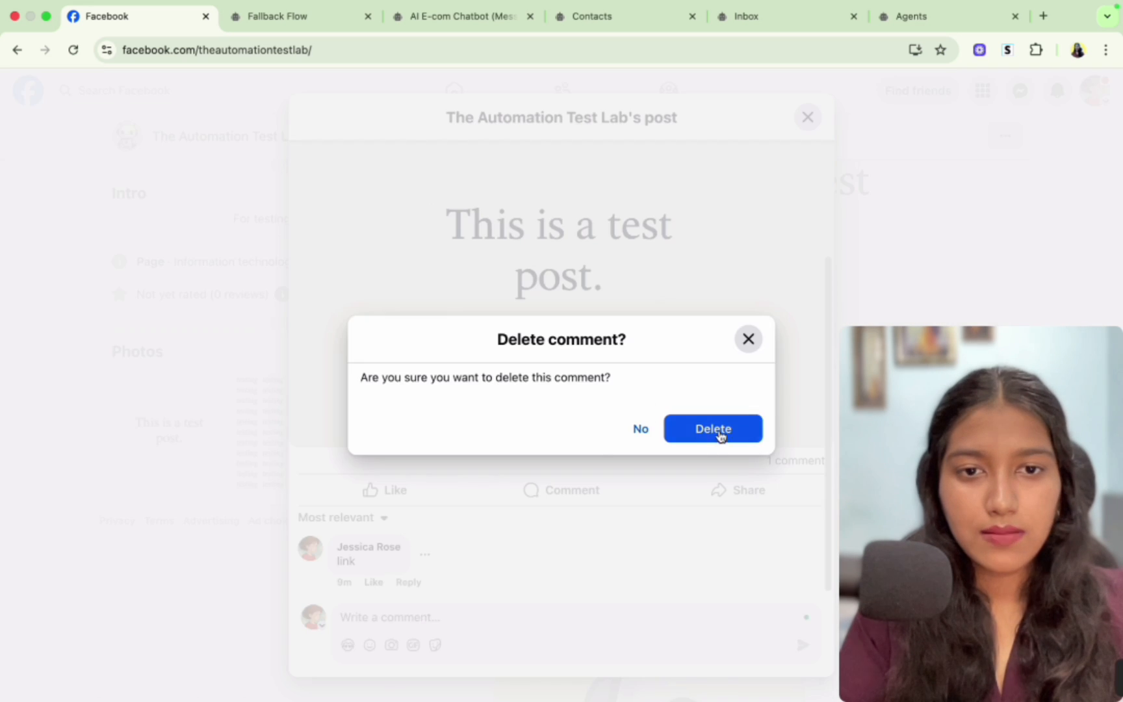
click(714, 429)
- Comment "link" on the test post to trigger the bot again
click(437, 615)
text(l)
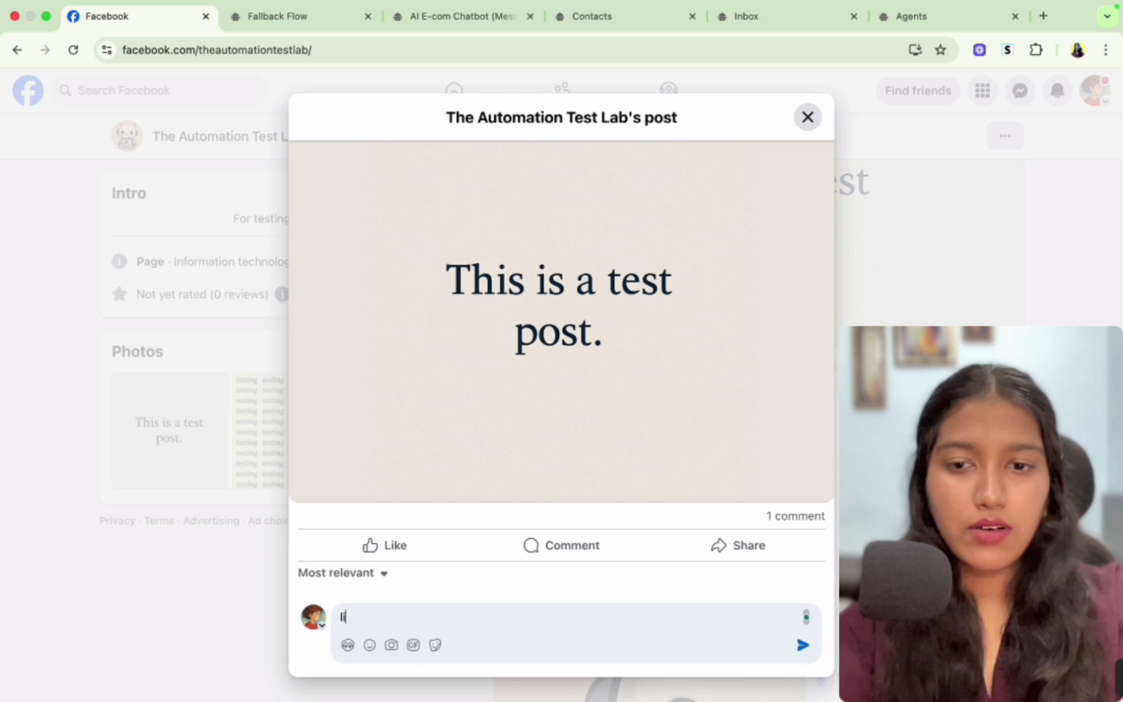
text(ink)
key(Return)
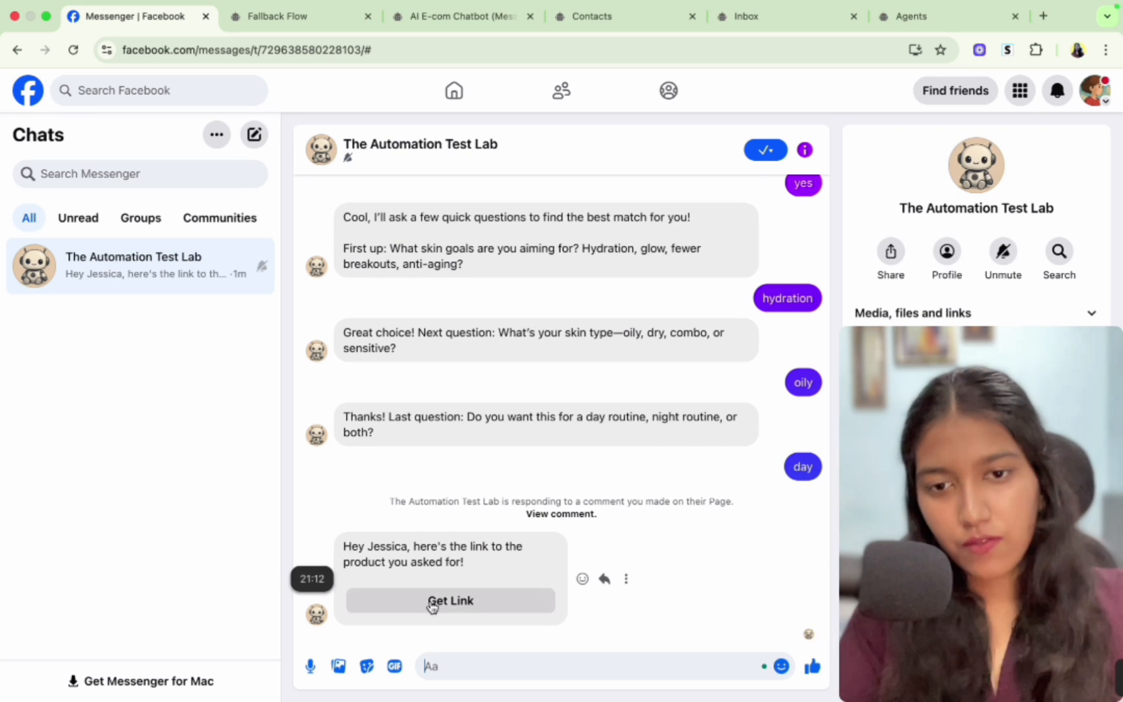
- Tap Get Link in the Messenger chat to receive the product card
click(432, 601)
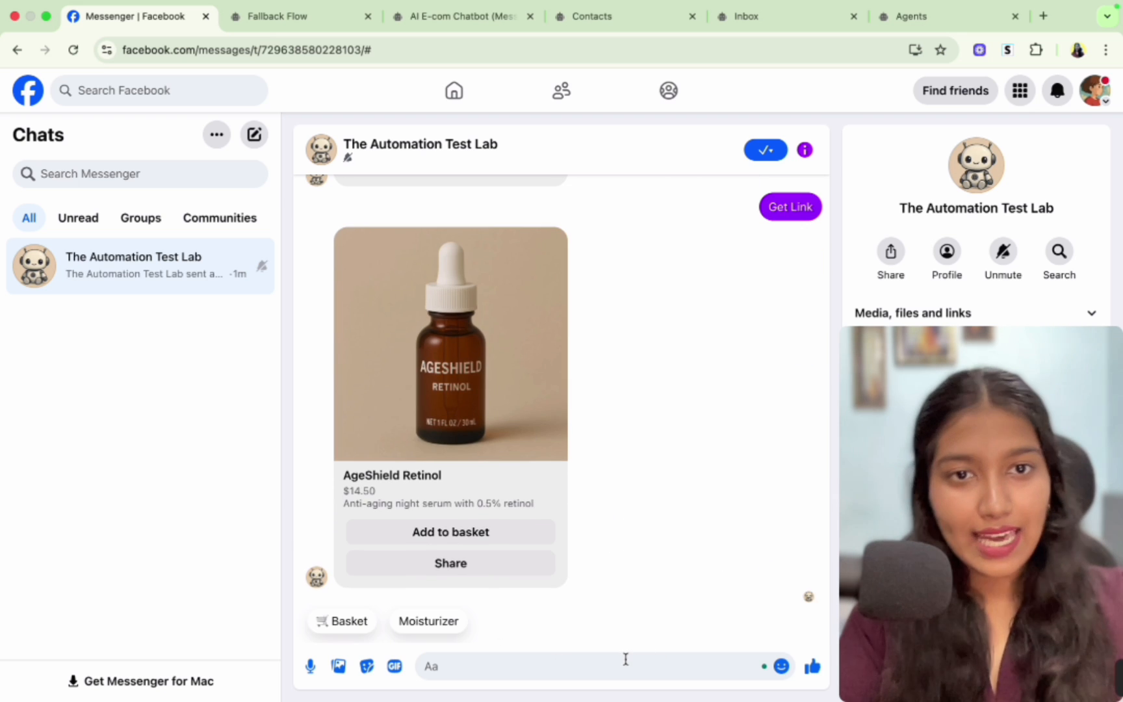
scroll(672, 454, up, 3)
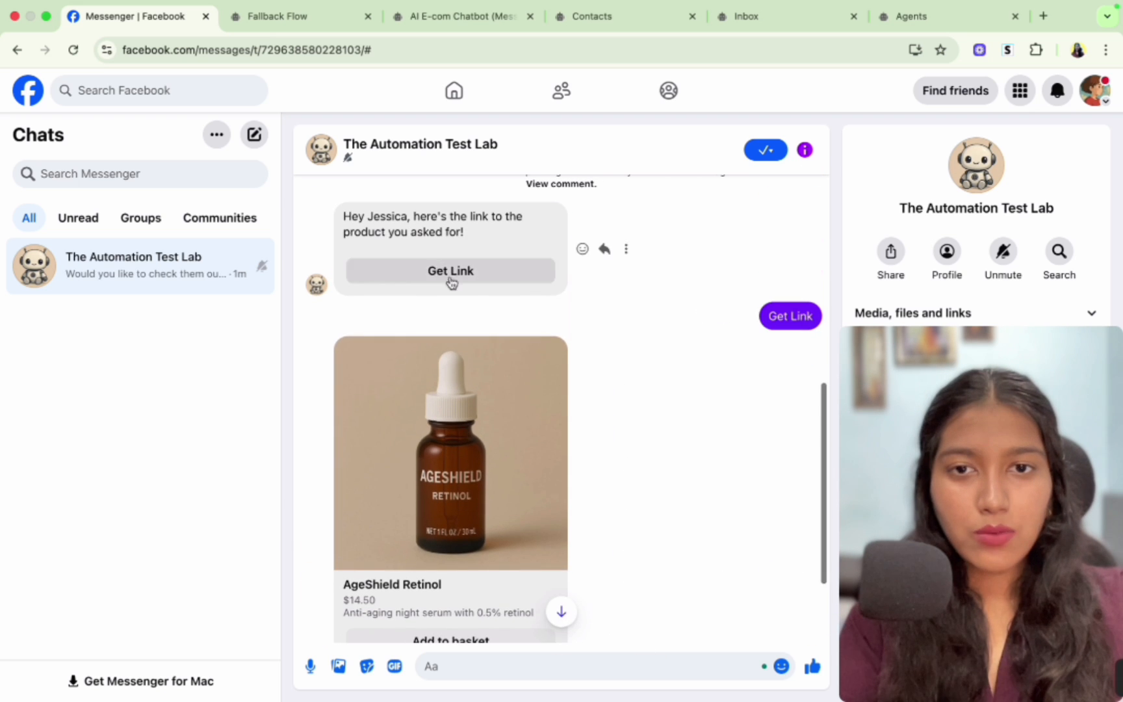
scroll(799, 350, down, 3)
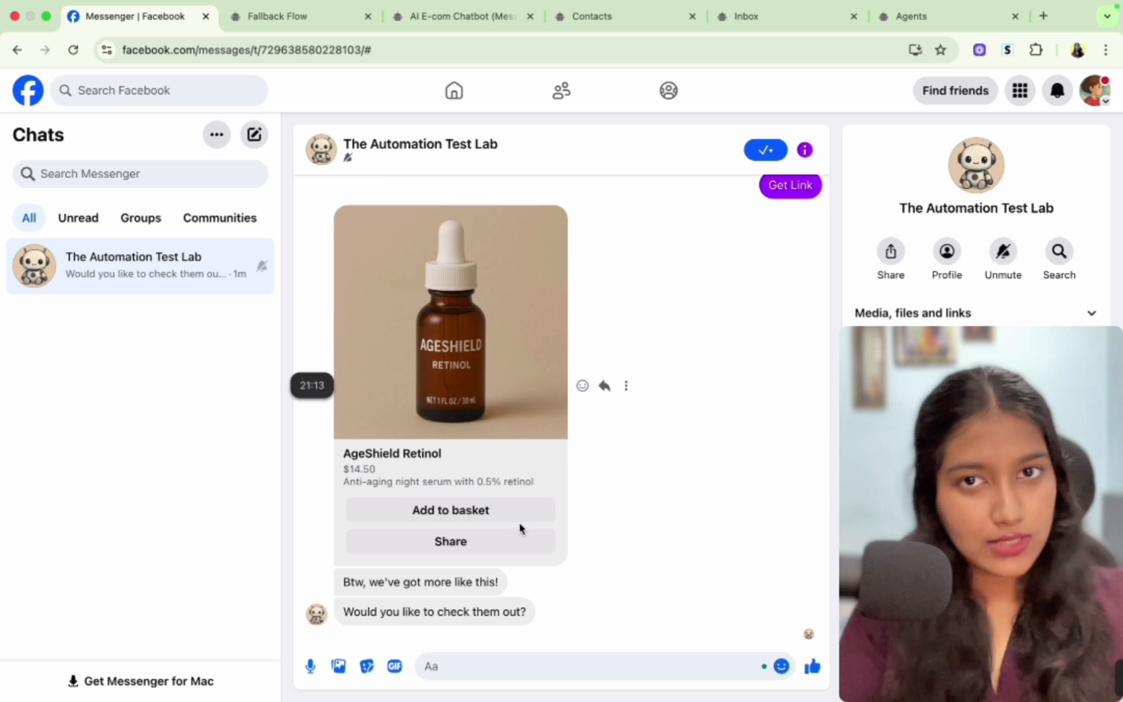
- Inspect the starting blocks of the AI E-com Chatbot (Messenger) flow
click(449, 16)
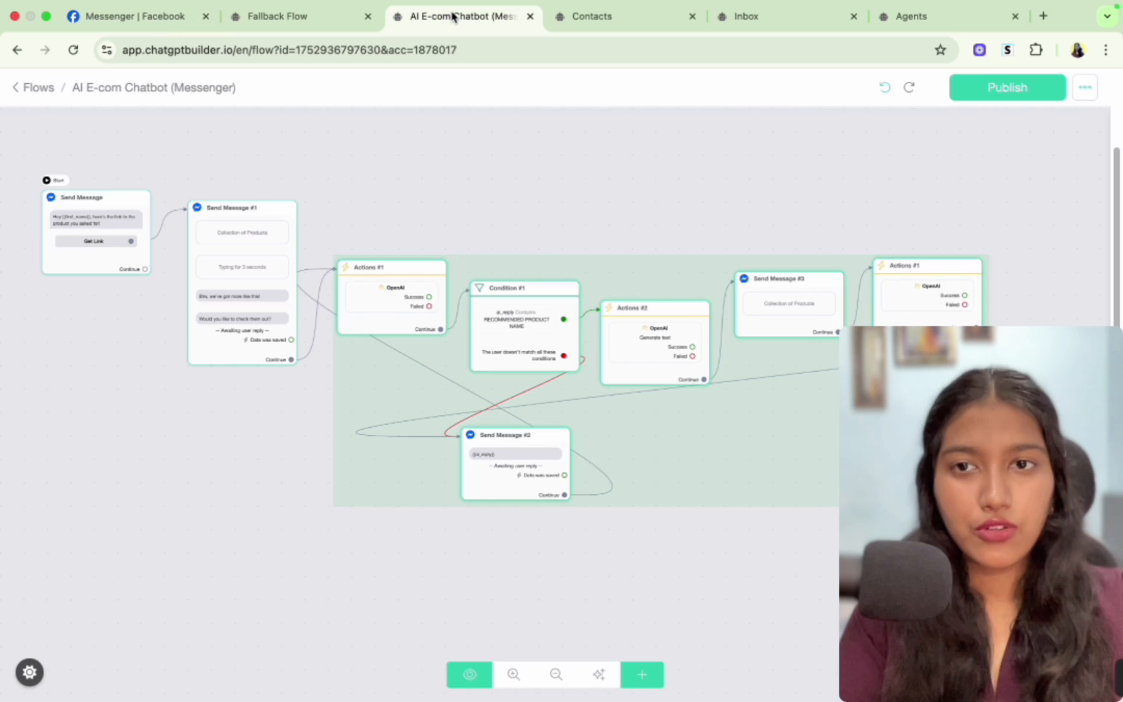
click(373, 164)
scroll(118, 280, up, 5)
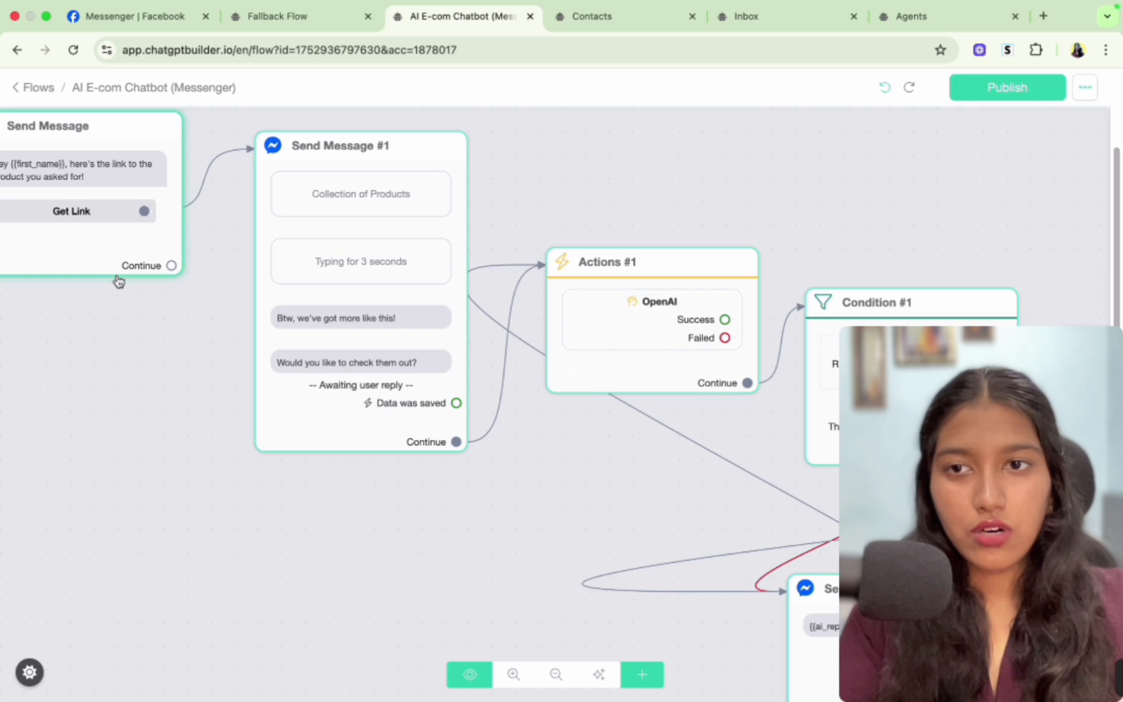
drag(118, 281, 258, 332)
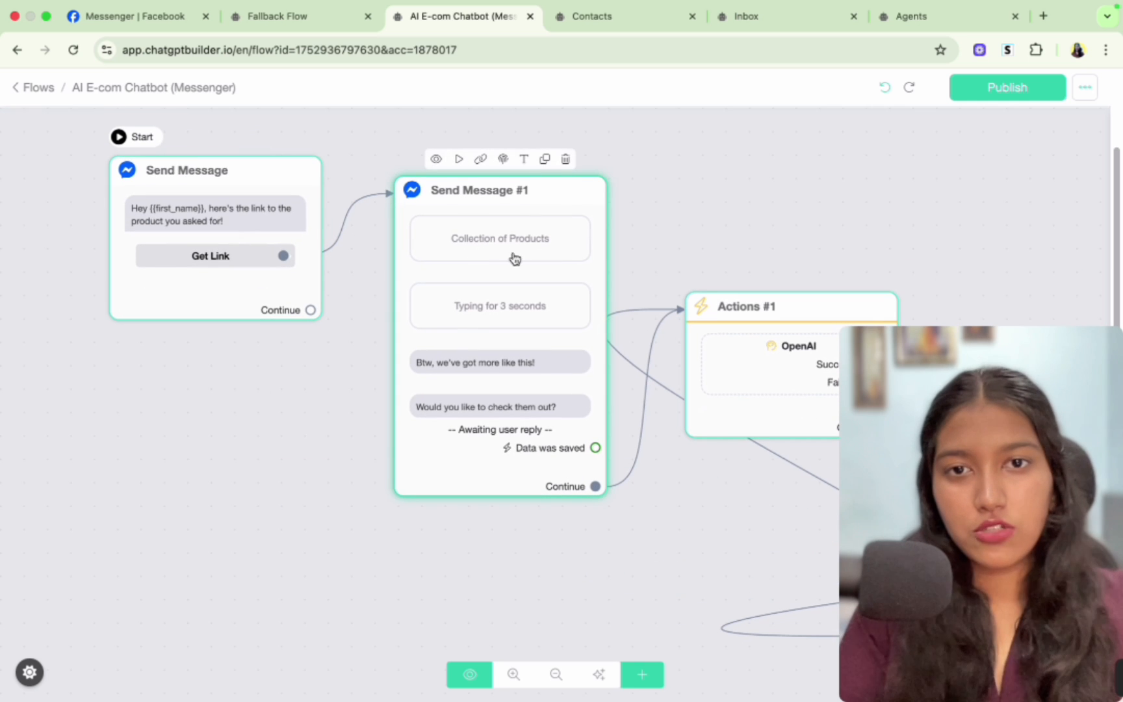
- Reply "yes" in the Messenger chat to see more products
click(188, 14)
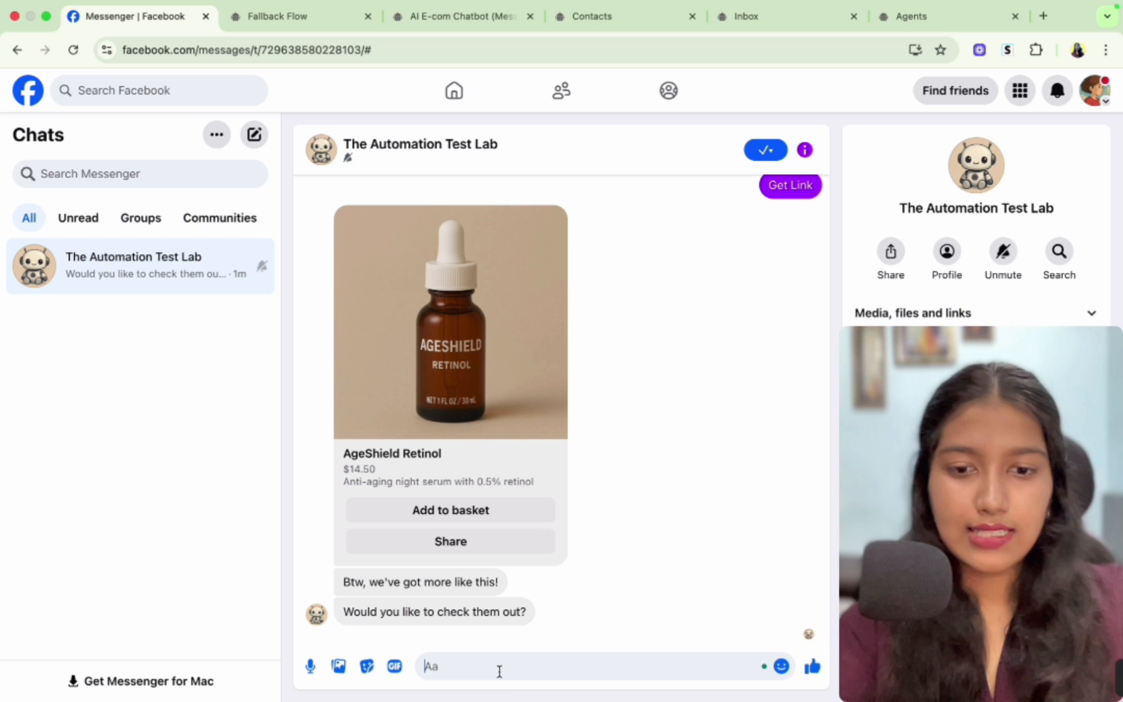
text(yes)
key(Return)
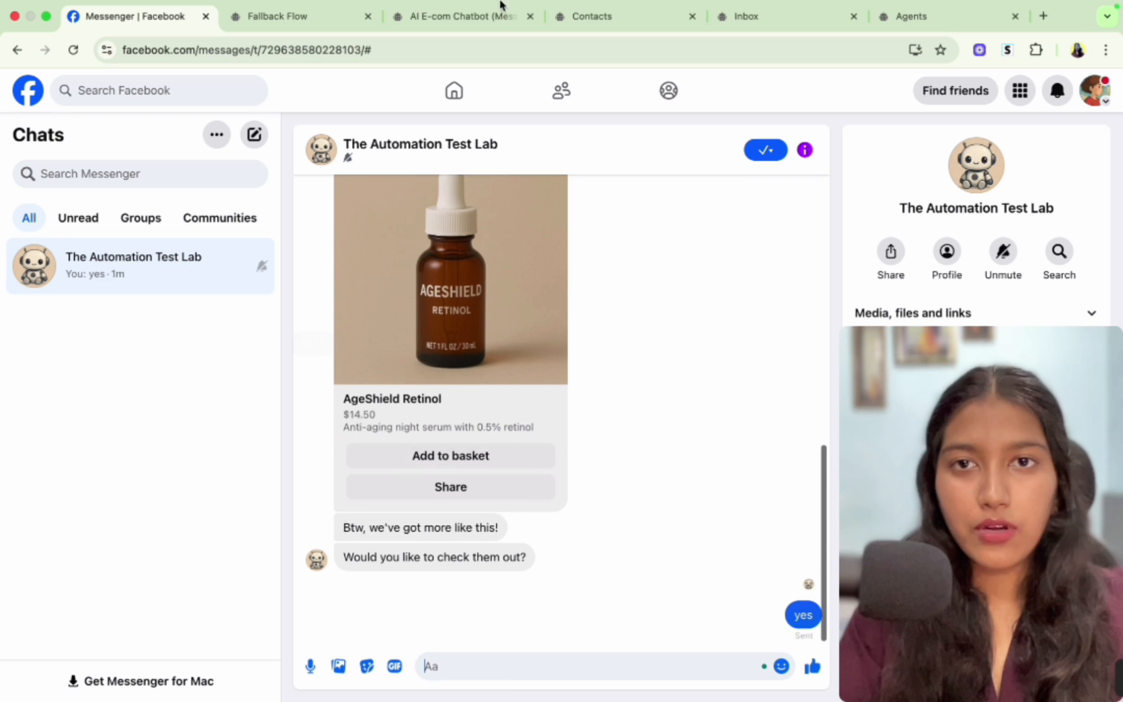
- Inspect the OpenAI action in Actions #1 of the AI E-com Chatbot flow
click(471, 25)
drag(684, 504, 414, 475)
click(536, 341)
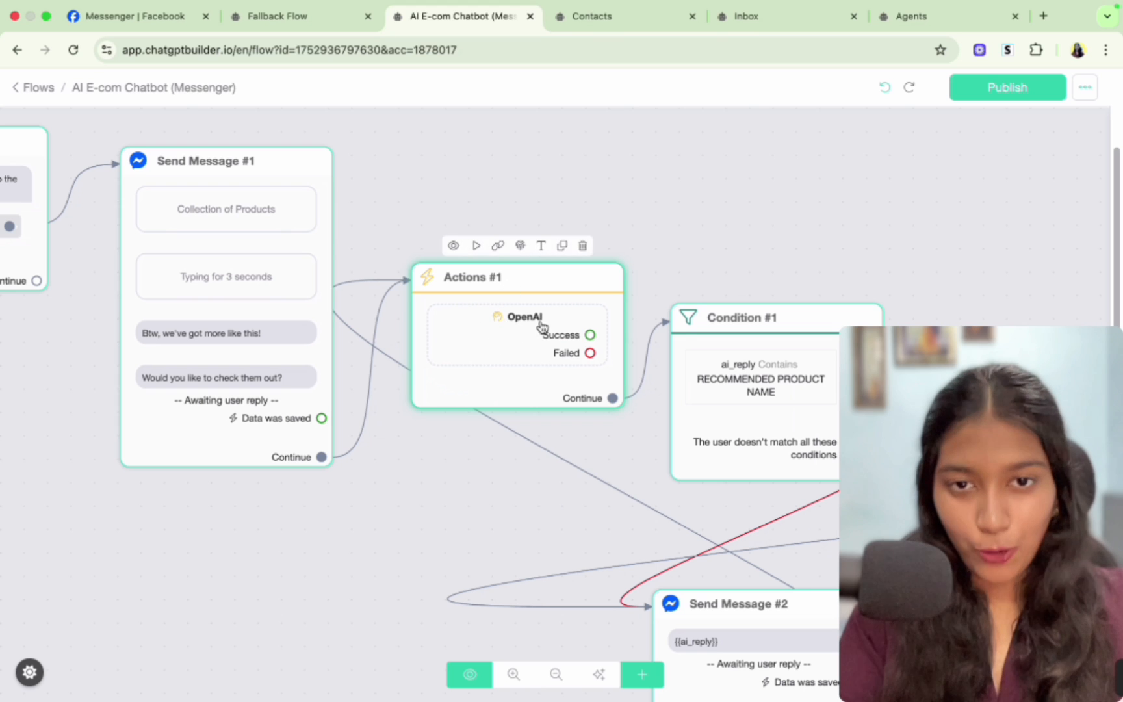
- Answer the bot's skin goal question with "glow" in Messenger
click(137, 16)
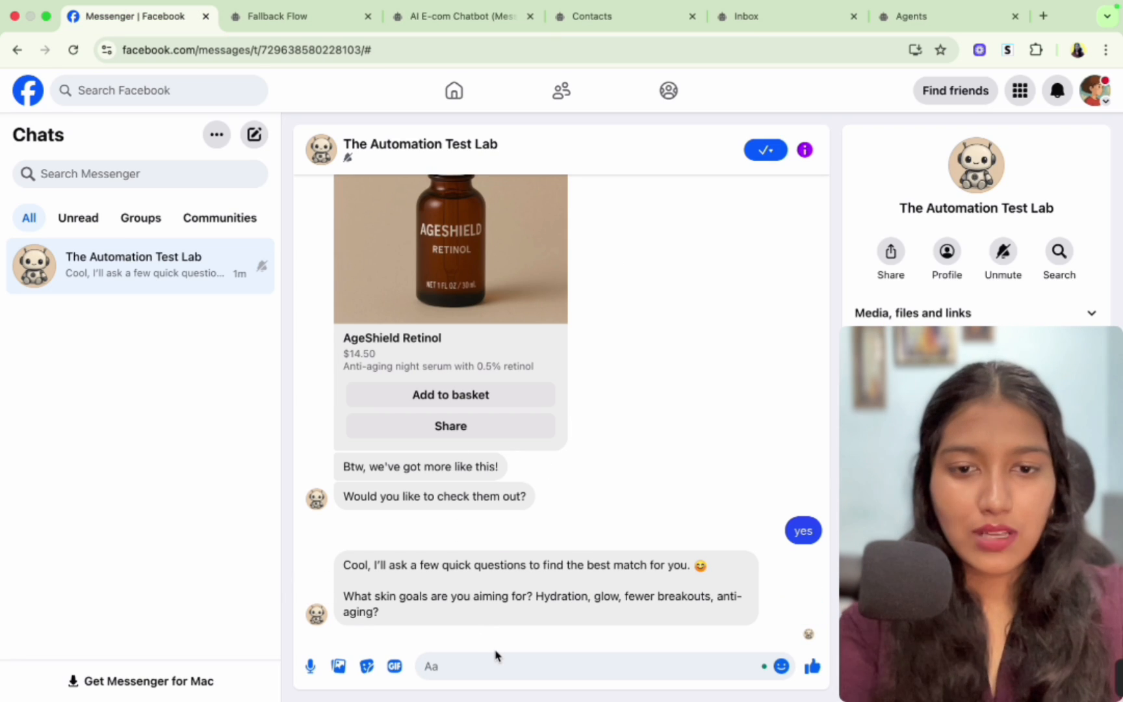
text(glow)
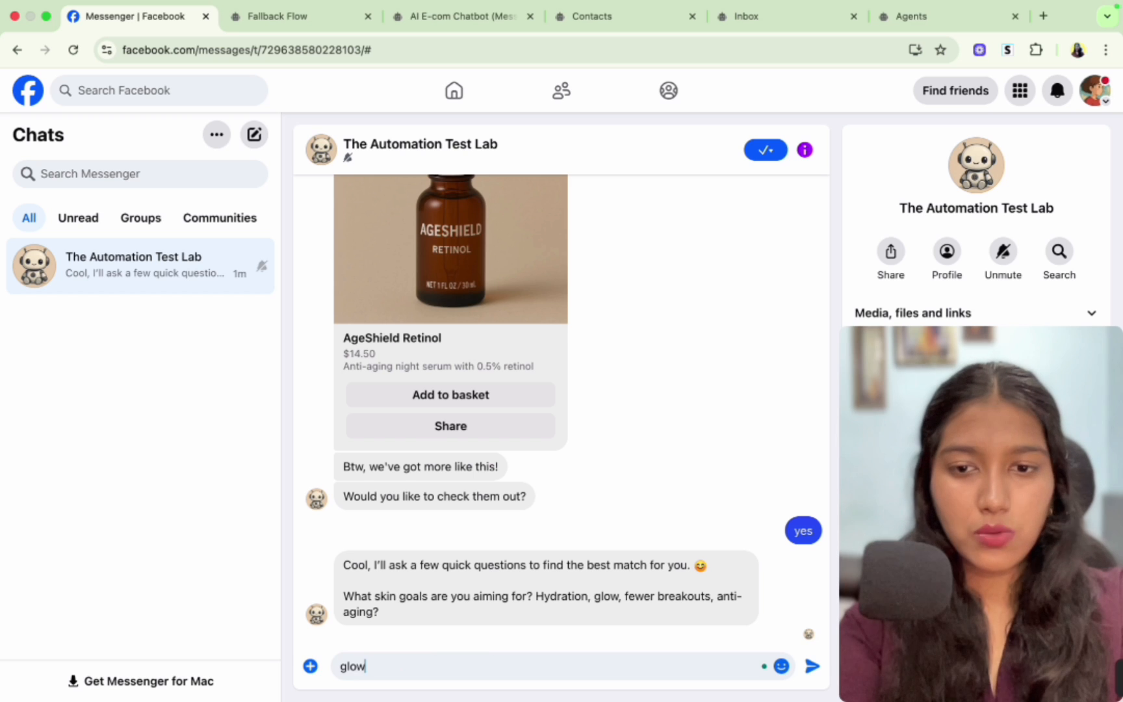
key(Return)
- Review the Condition #1 and Send Message #2 blocks in the flow
click(468, 16)
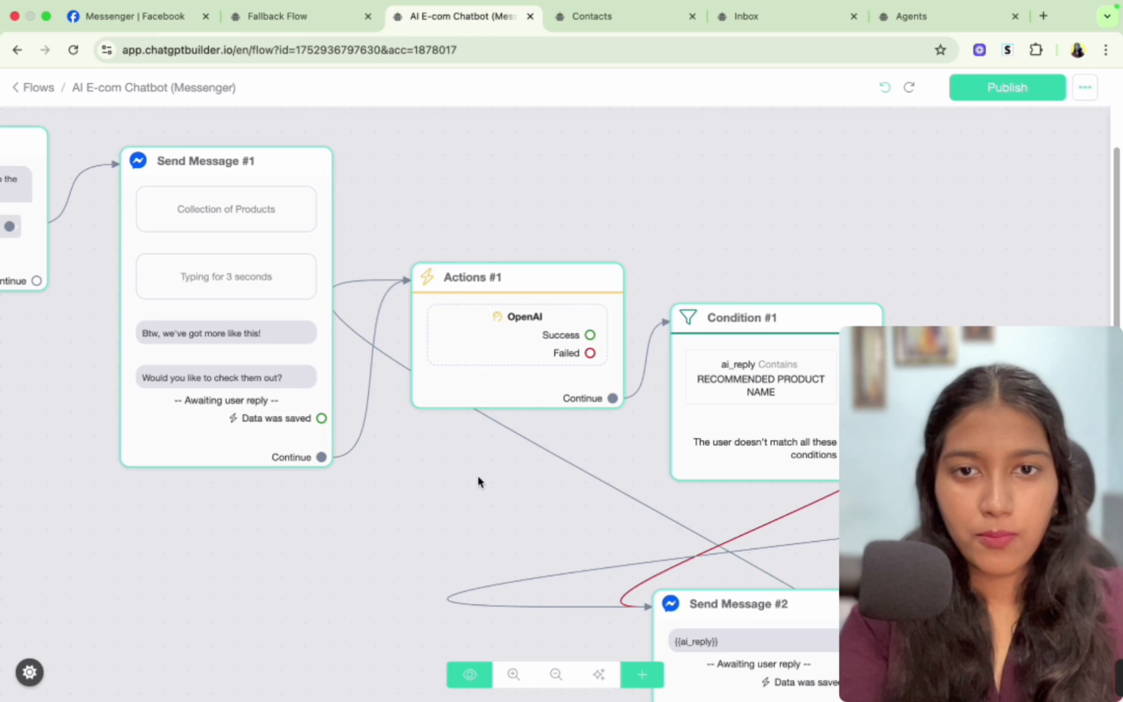
drag(478, 482, 245, 346)
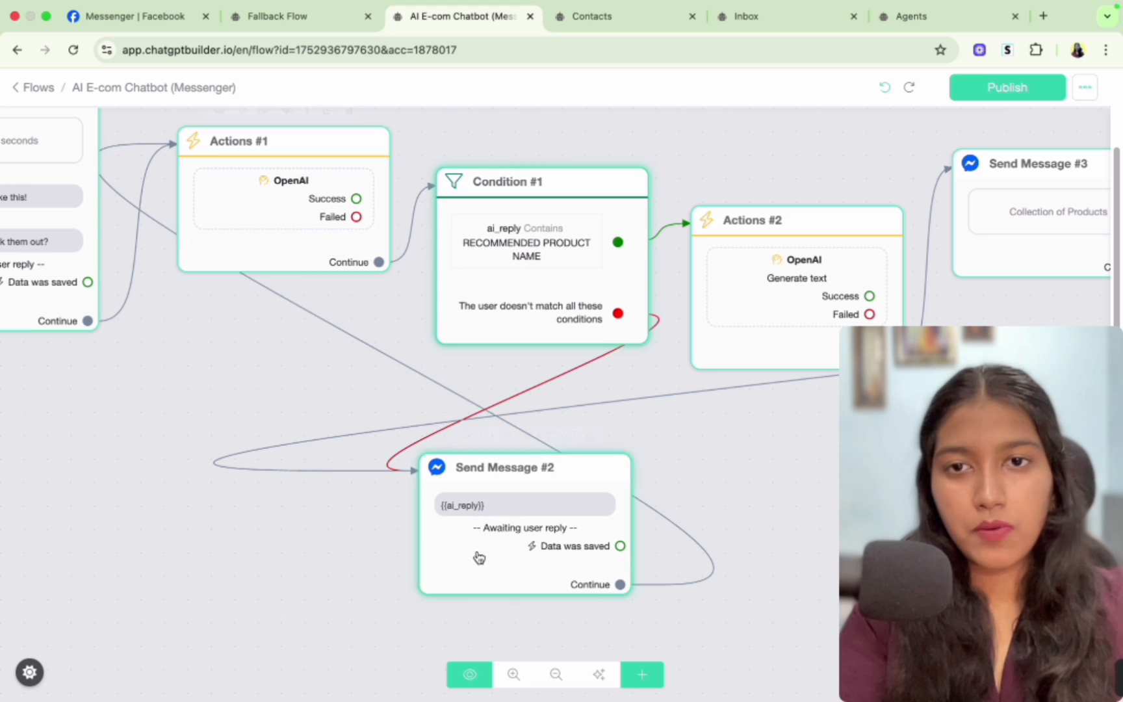
- Answer the skin type and routine questions with "oily" and "day" in Messenger
click(163, 20)
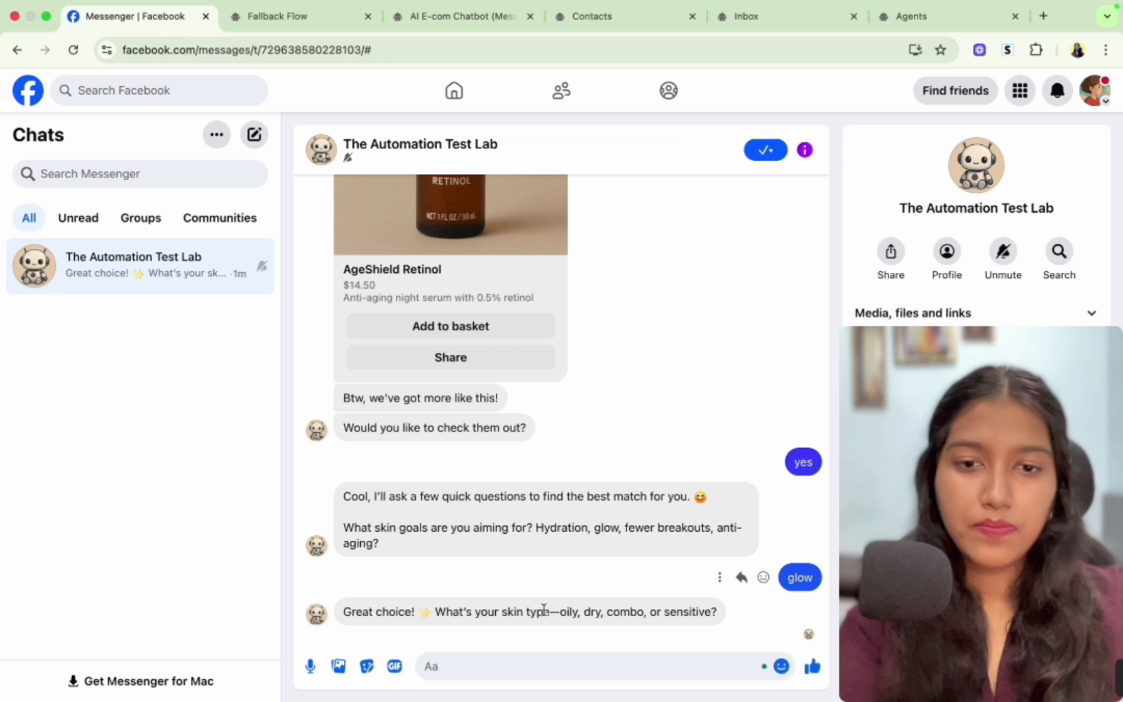
text(oily)
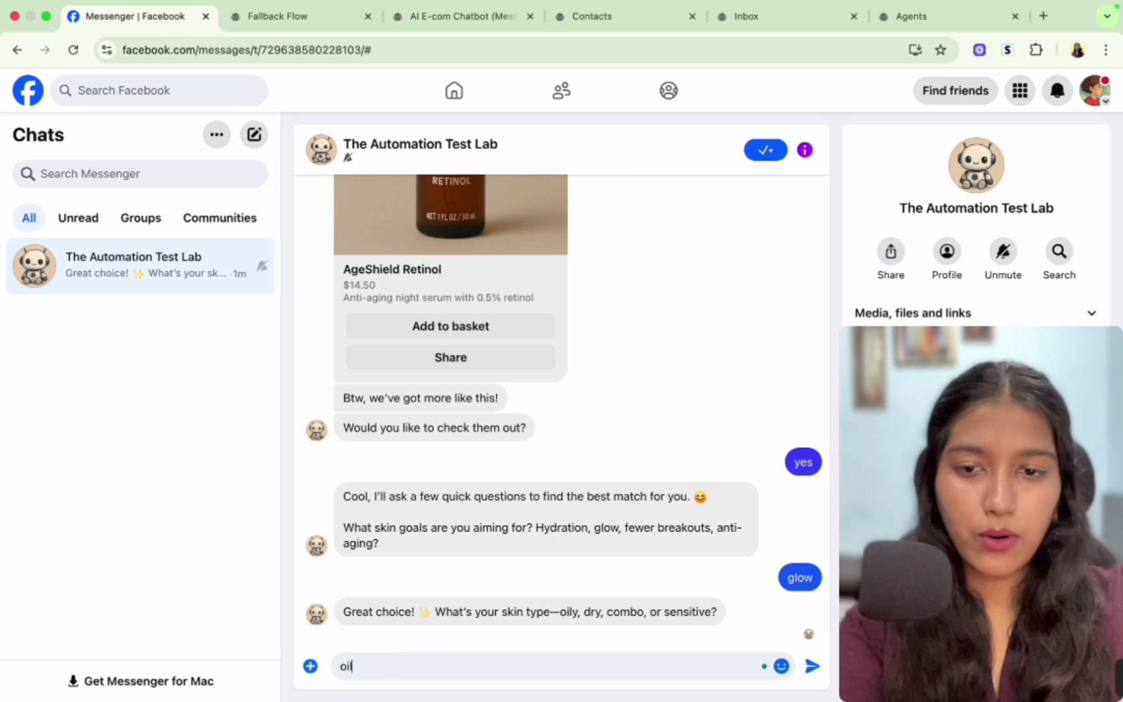
key(Return)
text(day)
key(Return)
- Highlight the bot's "0 results" reply in the chat
drag(344, 557, 366, 553)
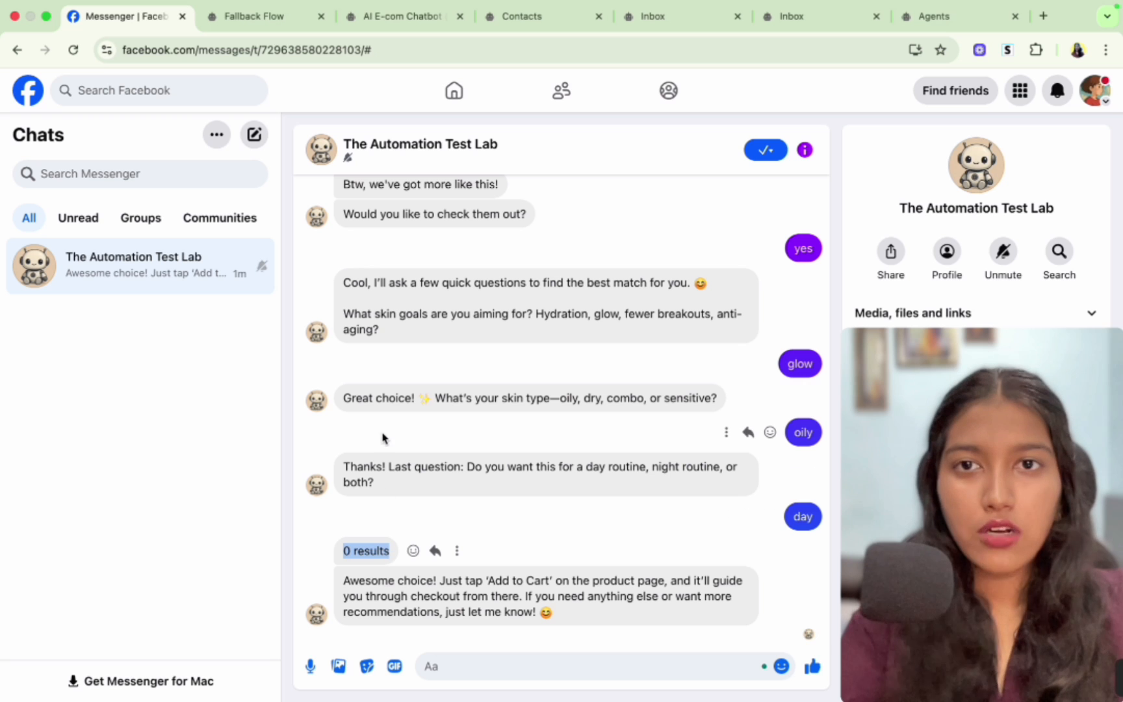
double_click(365, 551)
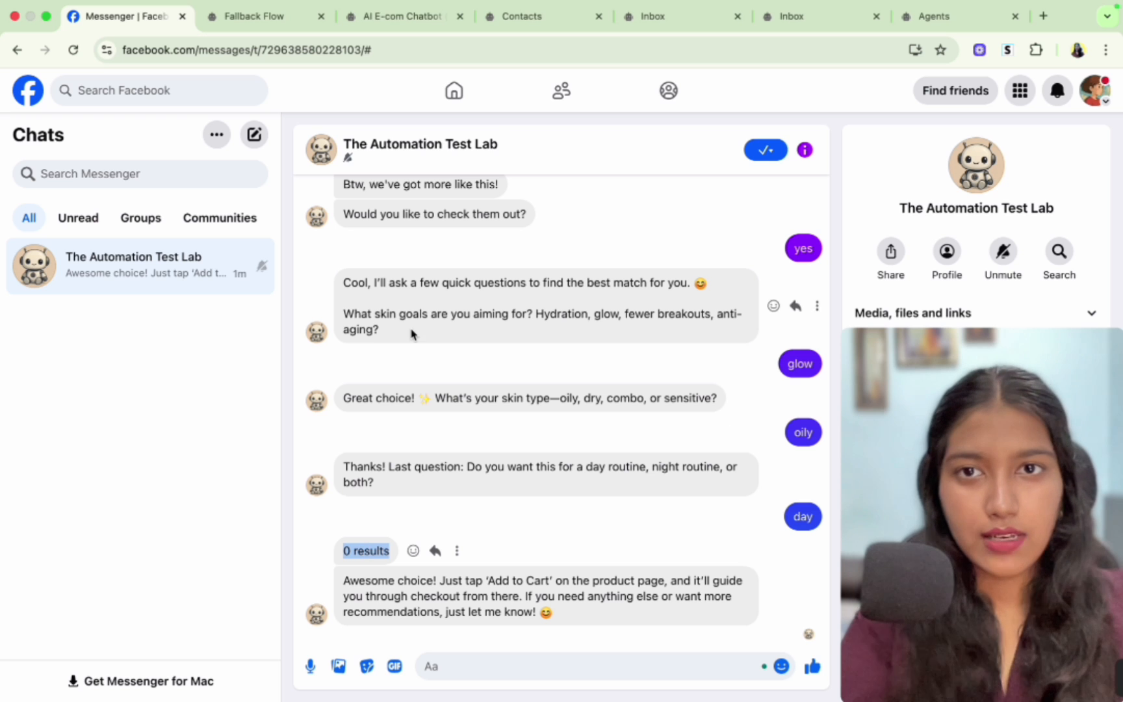
- In the AI E-com Chatbot flow, replace the Actions #2 OpenAI prompt with the product-name extraction instruction
click(401, 14)
scroll(495, 498, down, 3)
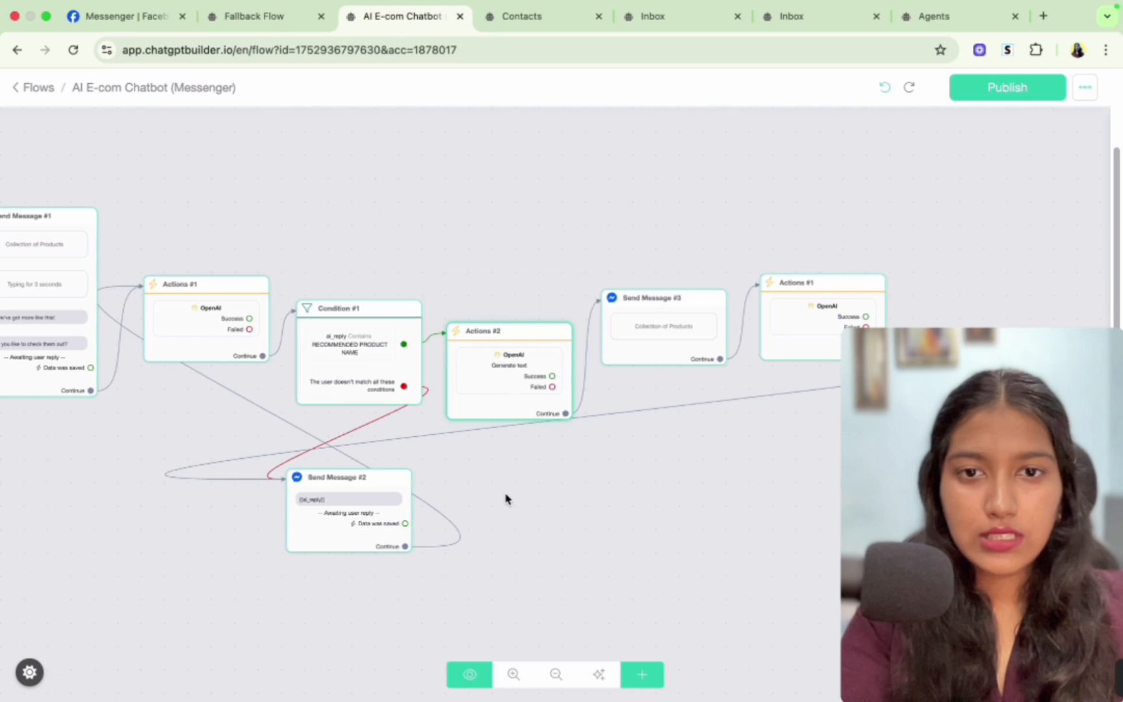
drag(503, 499, 456, 506)
mouse_move(454, 411)
click(458, 370)
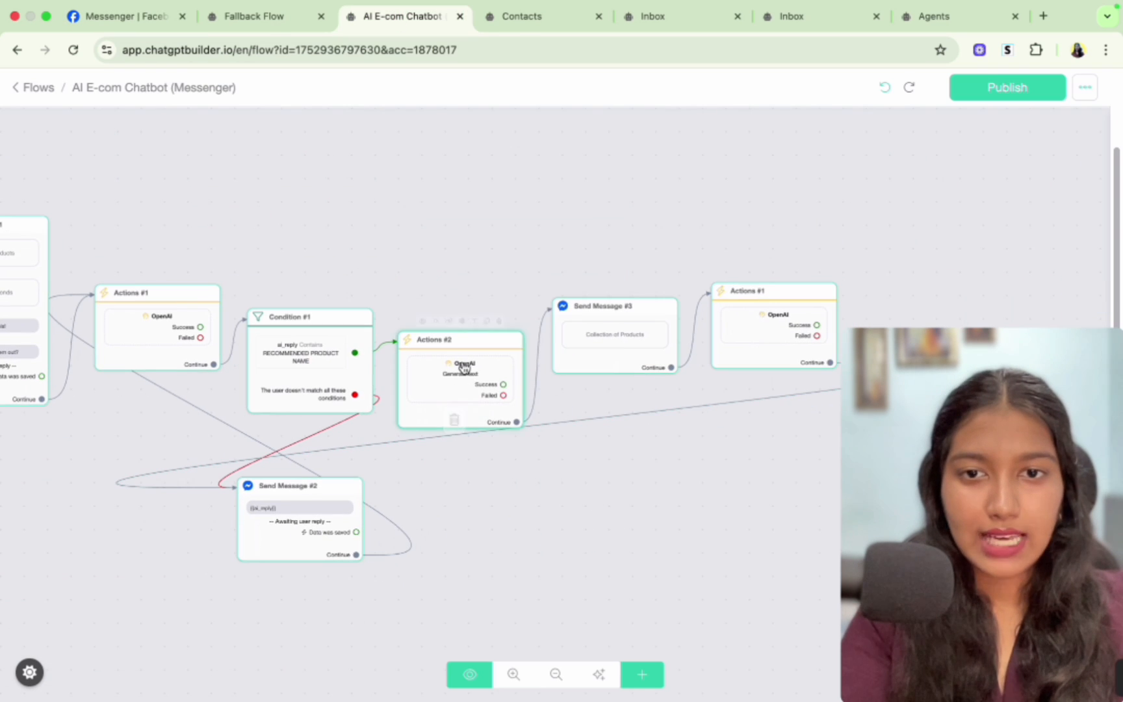
click(201, 208)
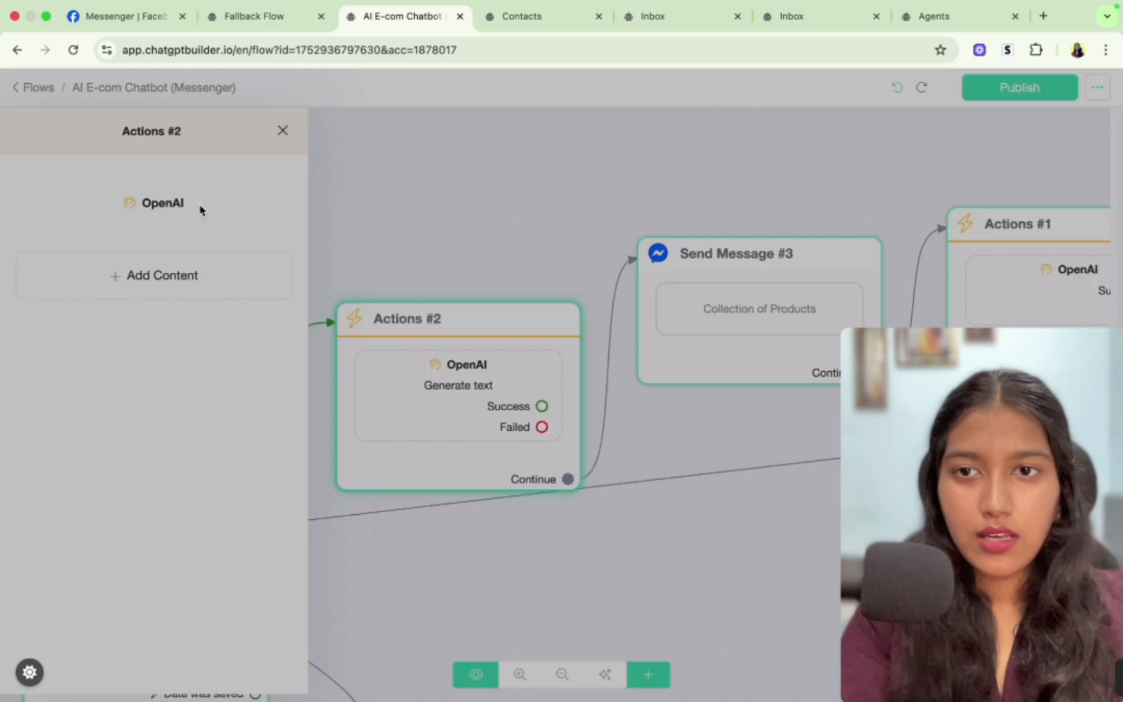
drag(429, 255, 258, 246)
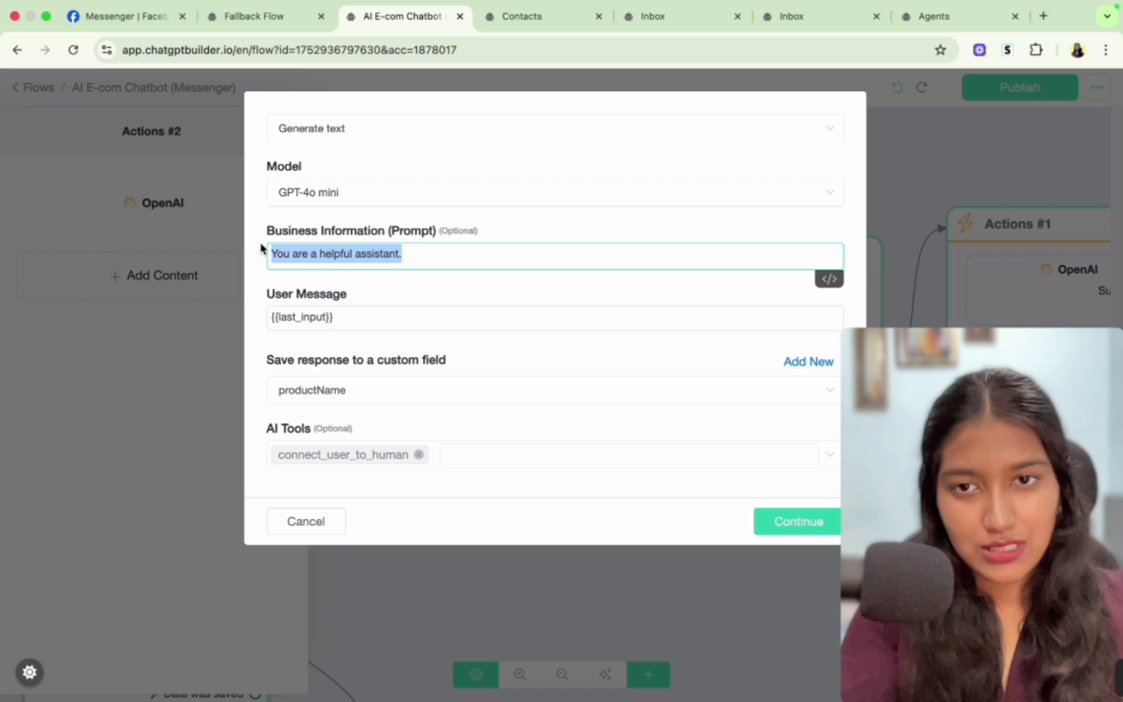
text(Extract the product name from the string and only respond with that. Don't include any other explanations, just the product name)
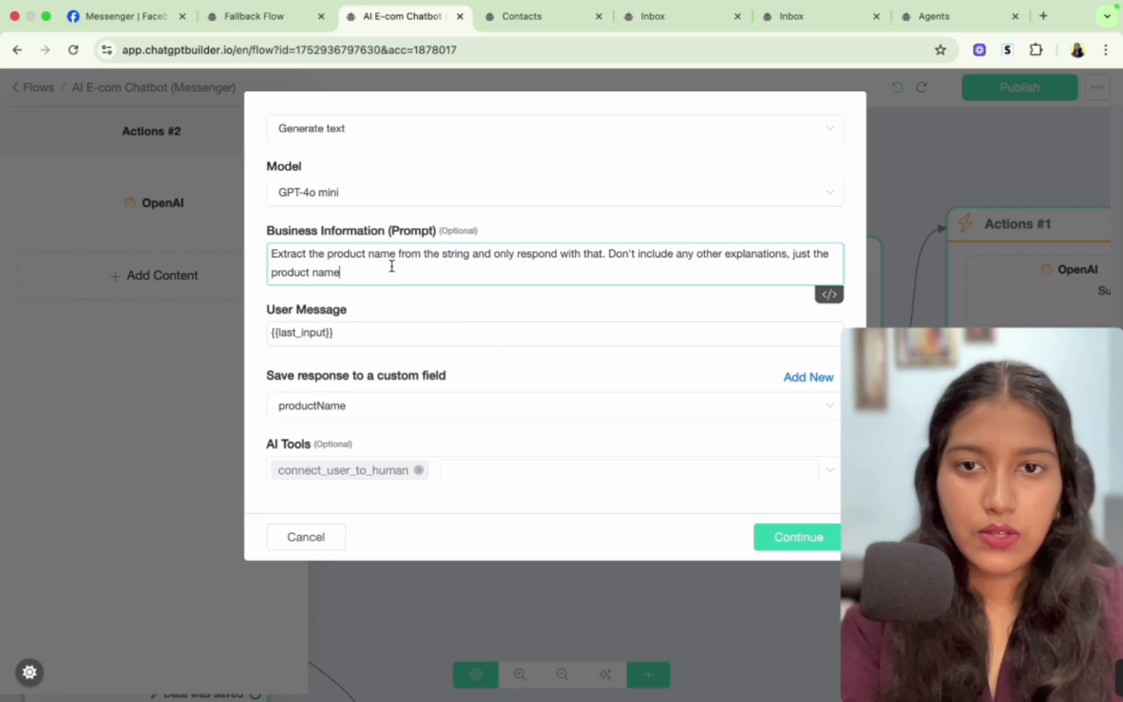
- Set the action's User Message to {{ai_reply}} and save the OpenAI action
drag(372, 265, 273, 254)
click(277, 252)
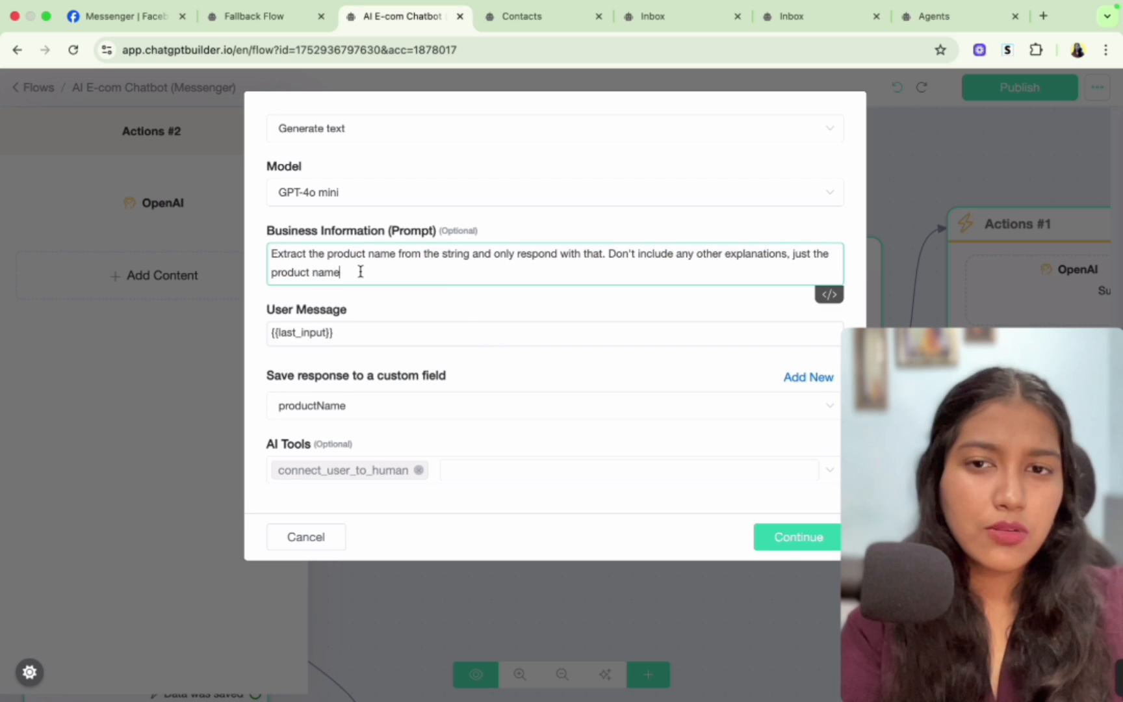
drag(361, 271, 273, 260)
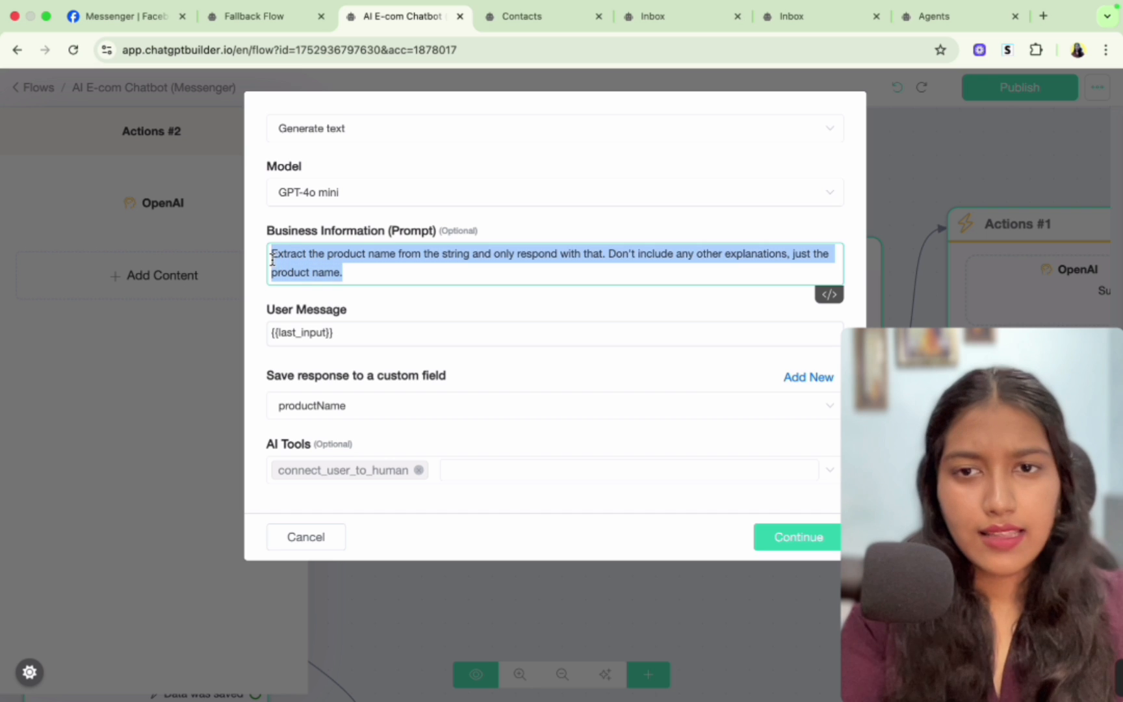
click(348, 335)
key(super+a)
key(BackSpace)
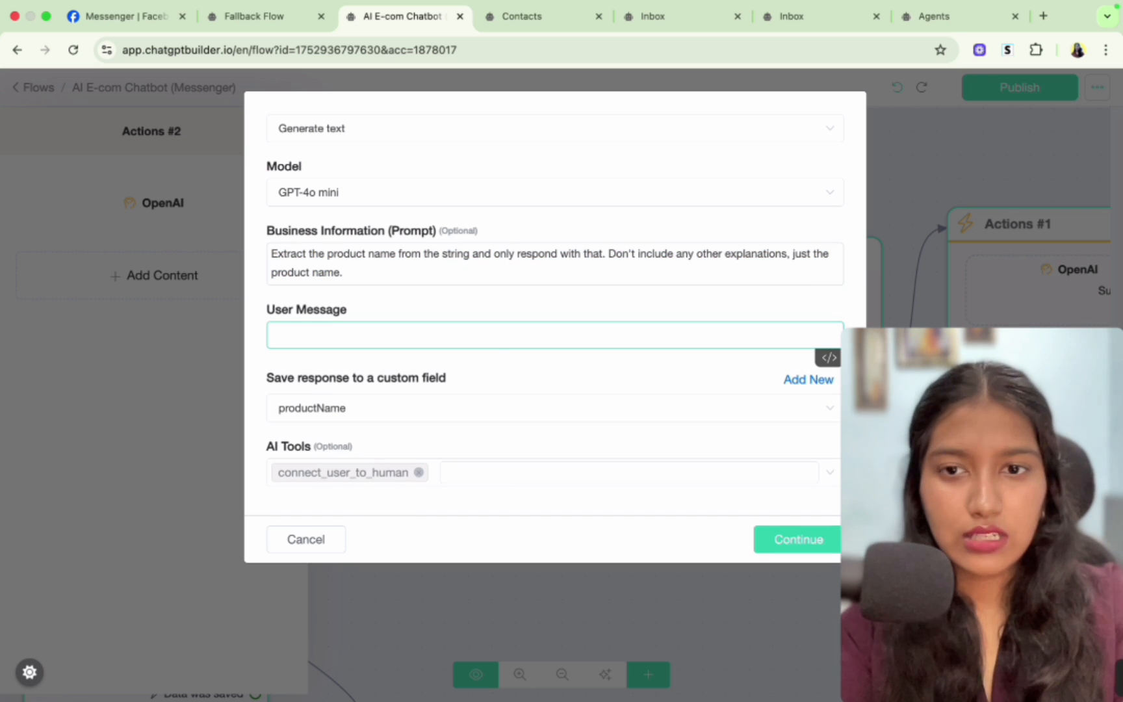
text({)
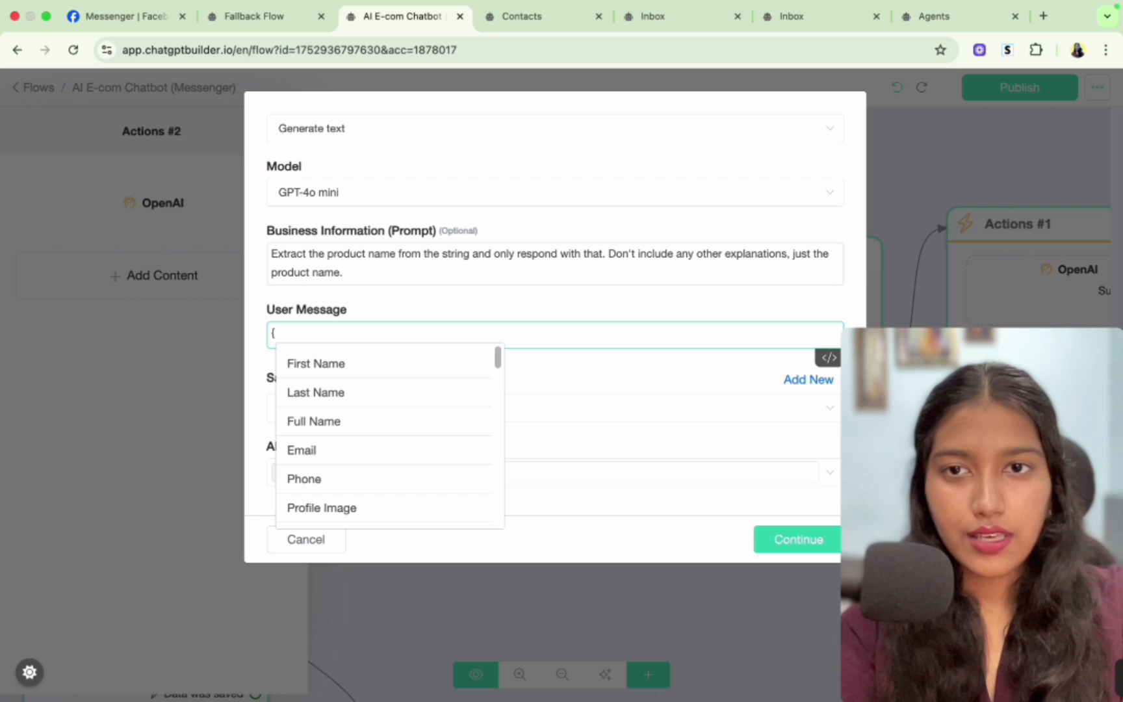
text({ai)
click(348, 455)
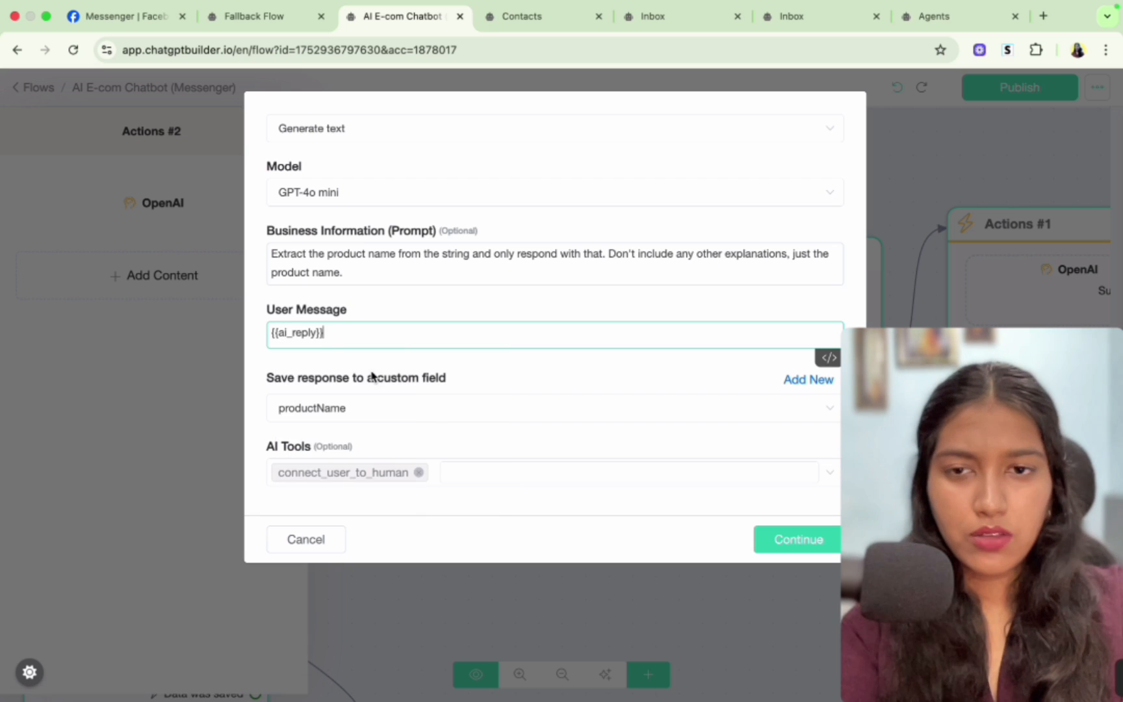
click(362, 268)
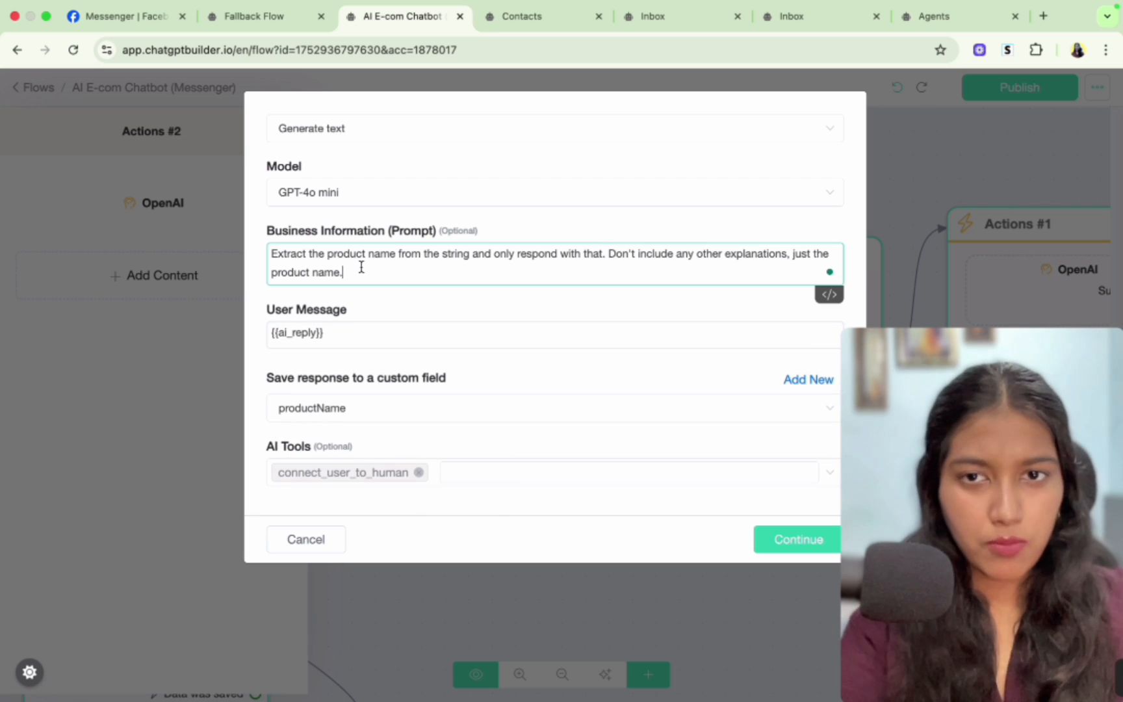
click(818, 550)
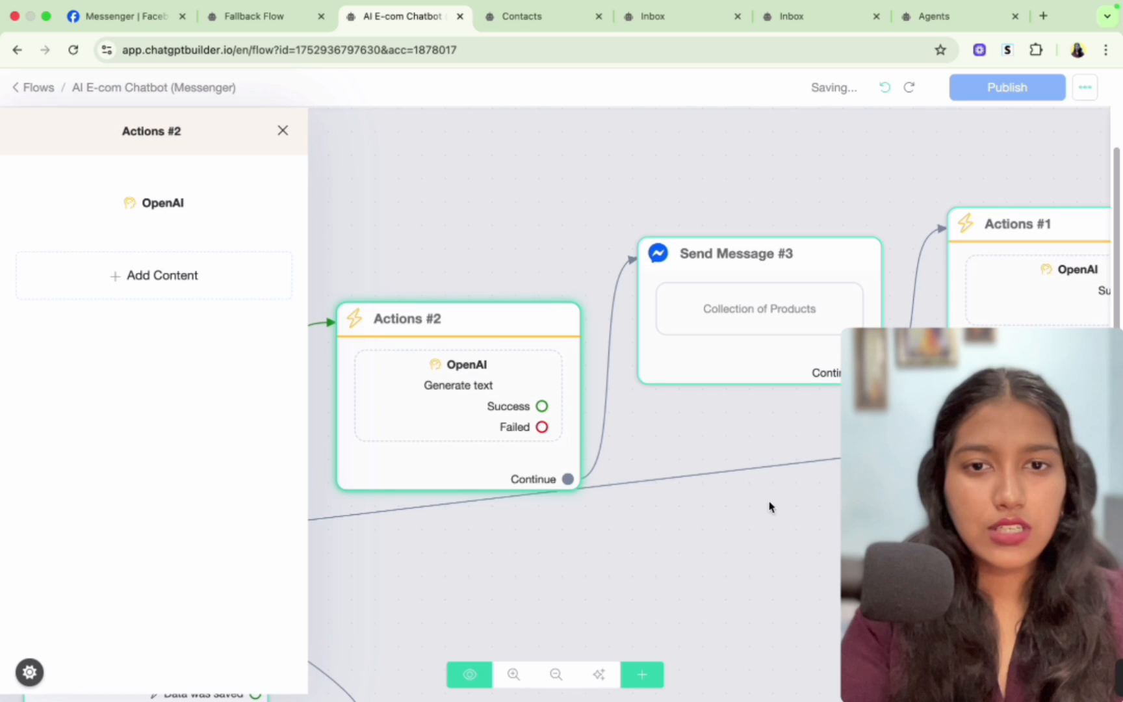
- Publish the flow and copy the OpenAI action's prompt text without changing it
click(1034, 96)
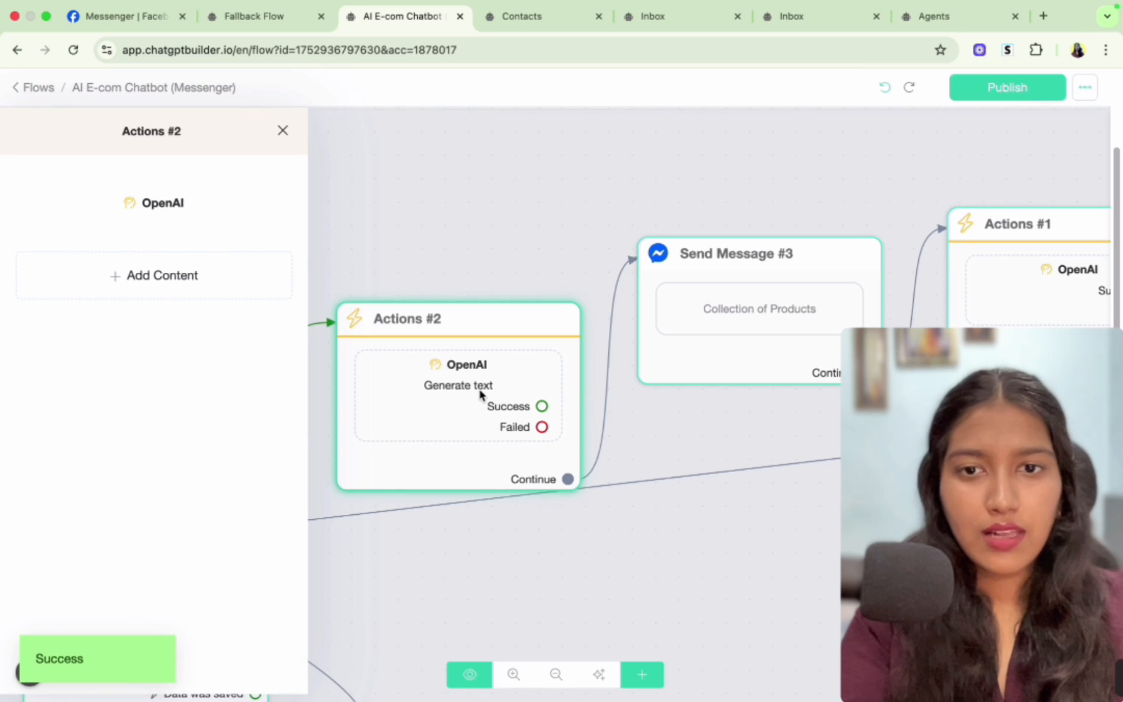
click(481, 392)
click(183, 227)
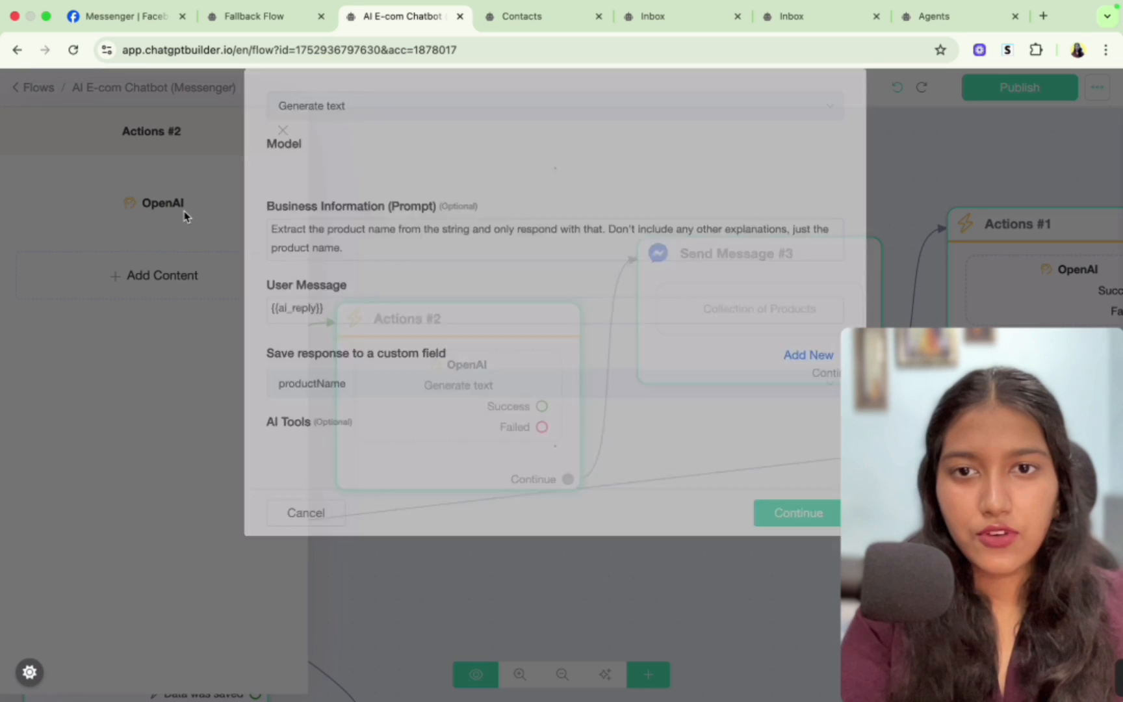
triple_click(281, 253)
key(super+c)
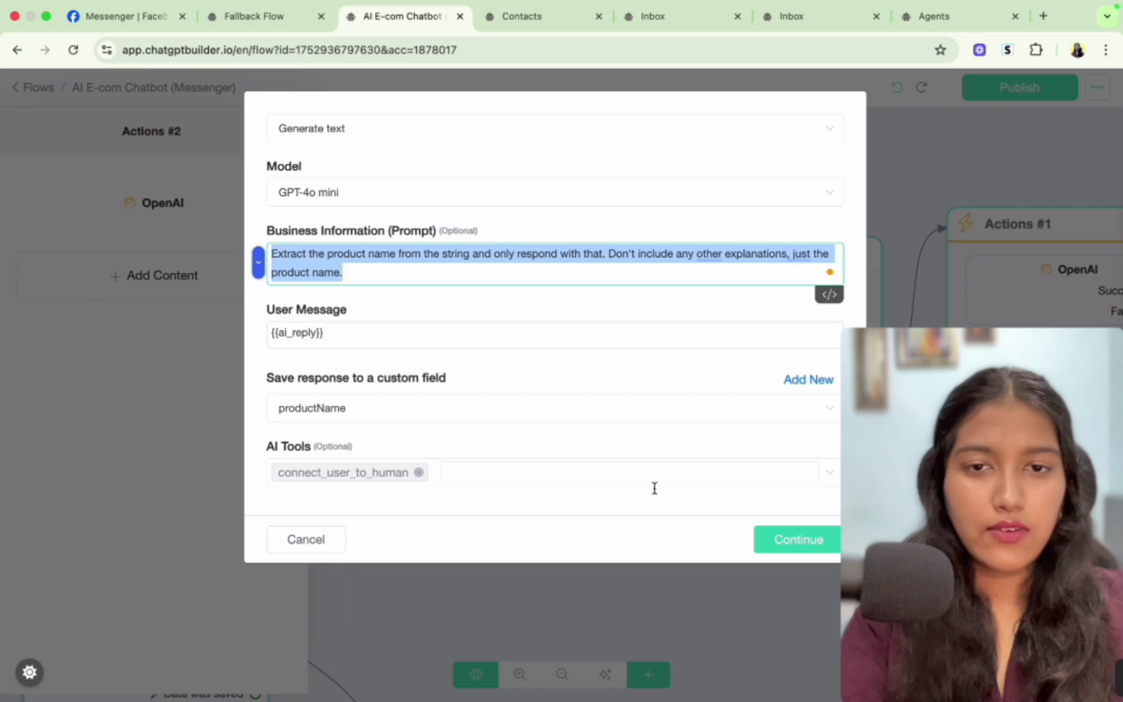
click(305, 539)
click(468, 199)
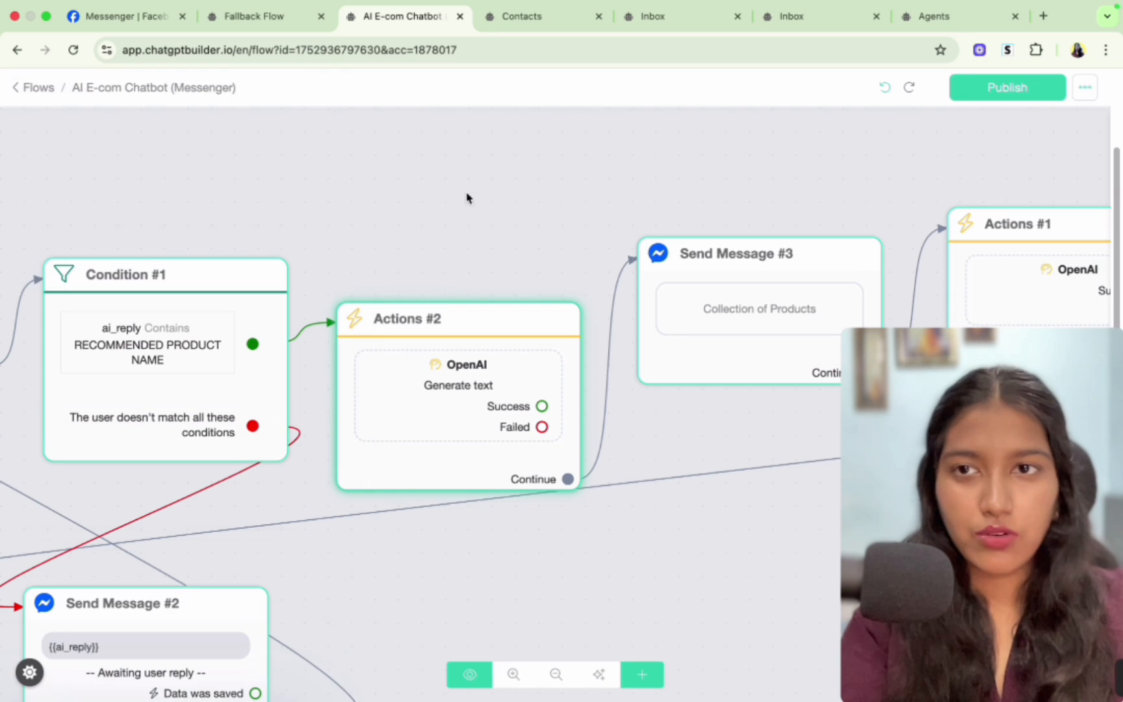
- Open the Fallback Flow (Messenger) and paste the product-name extraction prompt into its Actions #2 OpenAI action
click(35, 95)
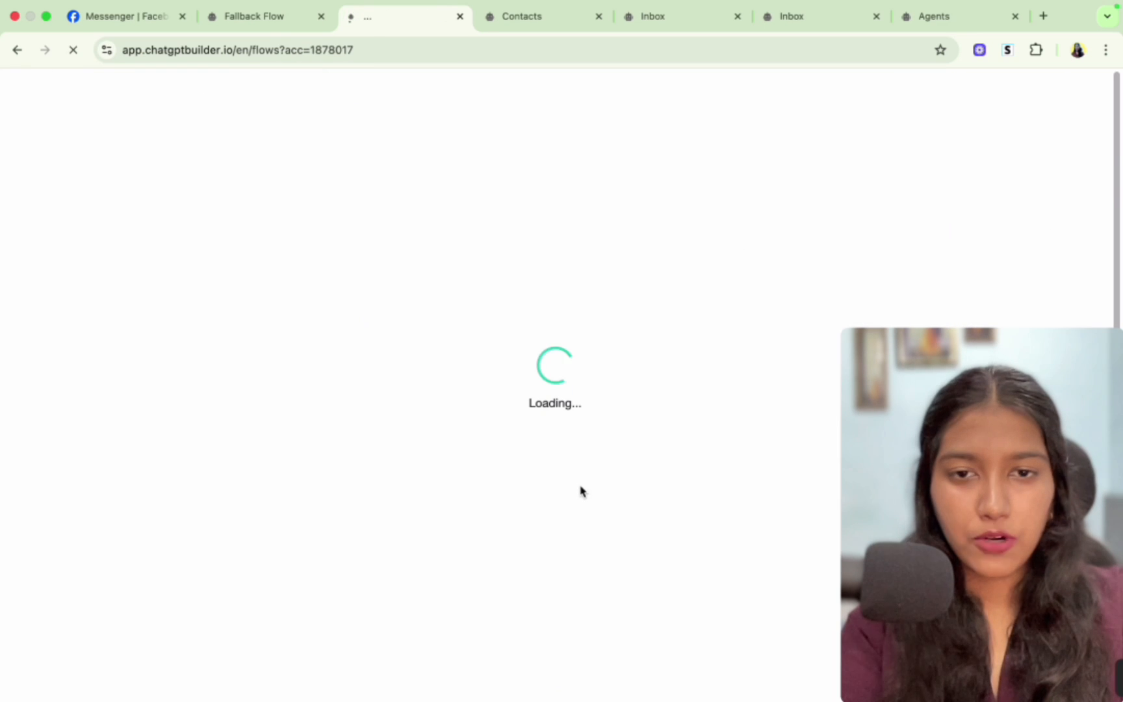
scroll(580, 490, down, 3)
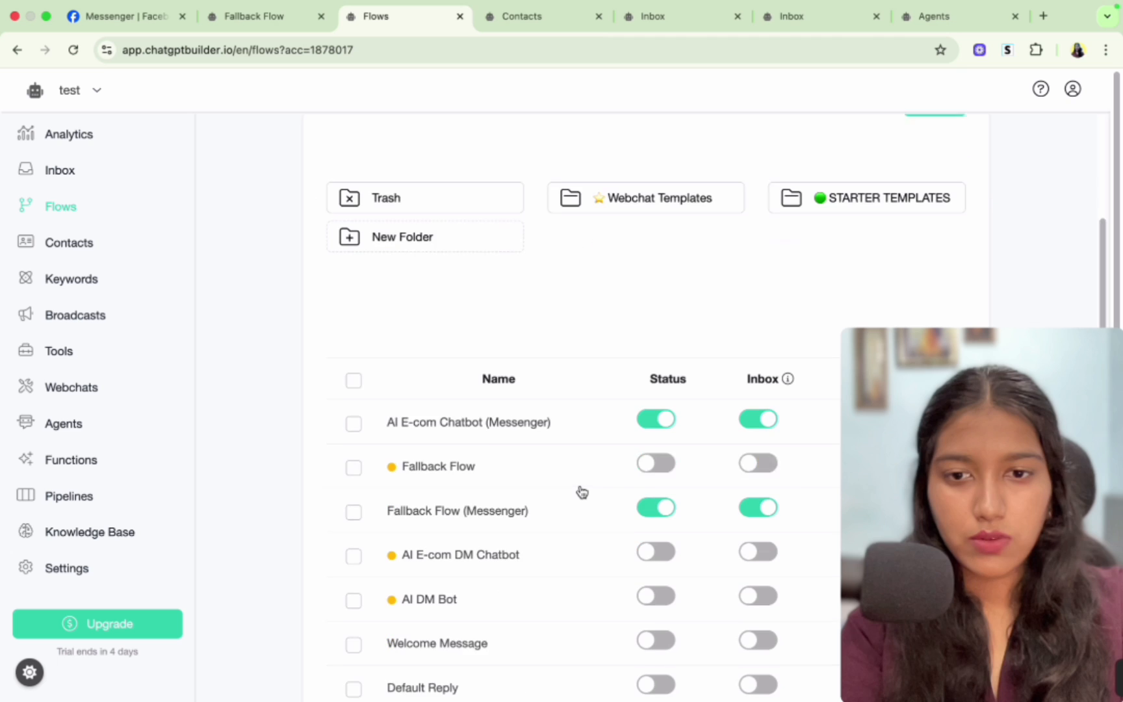
scroll(533, 458, down, 1)
click(528, 456)
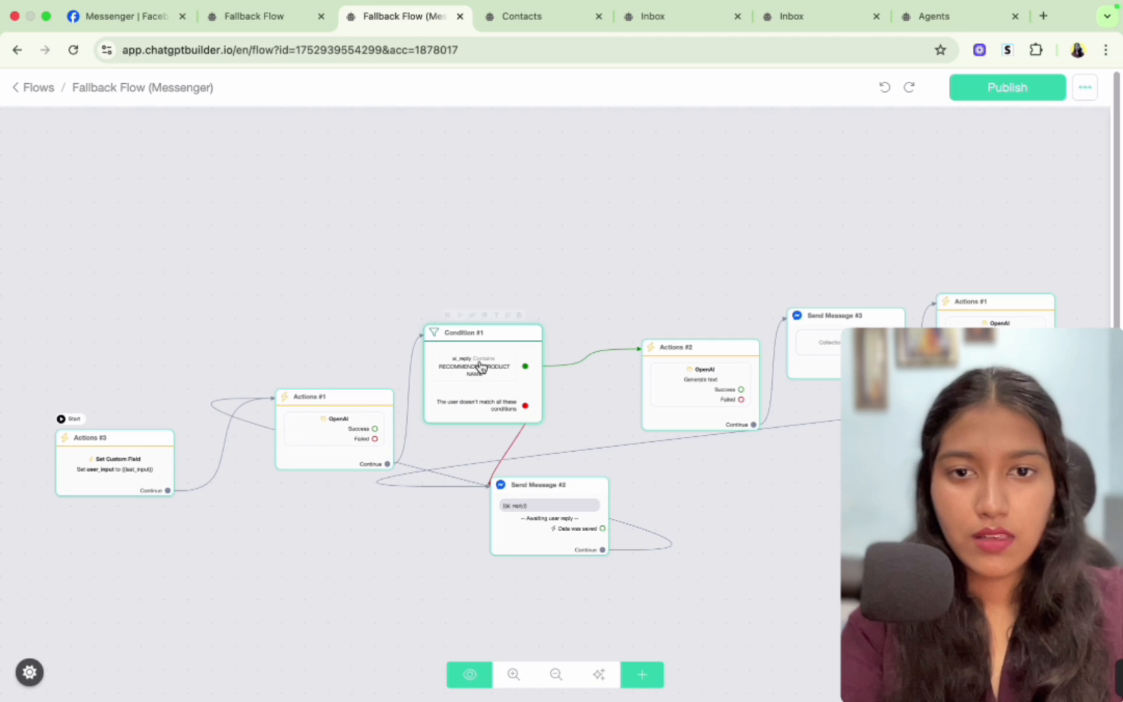
click(699, 410)
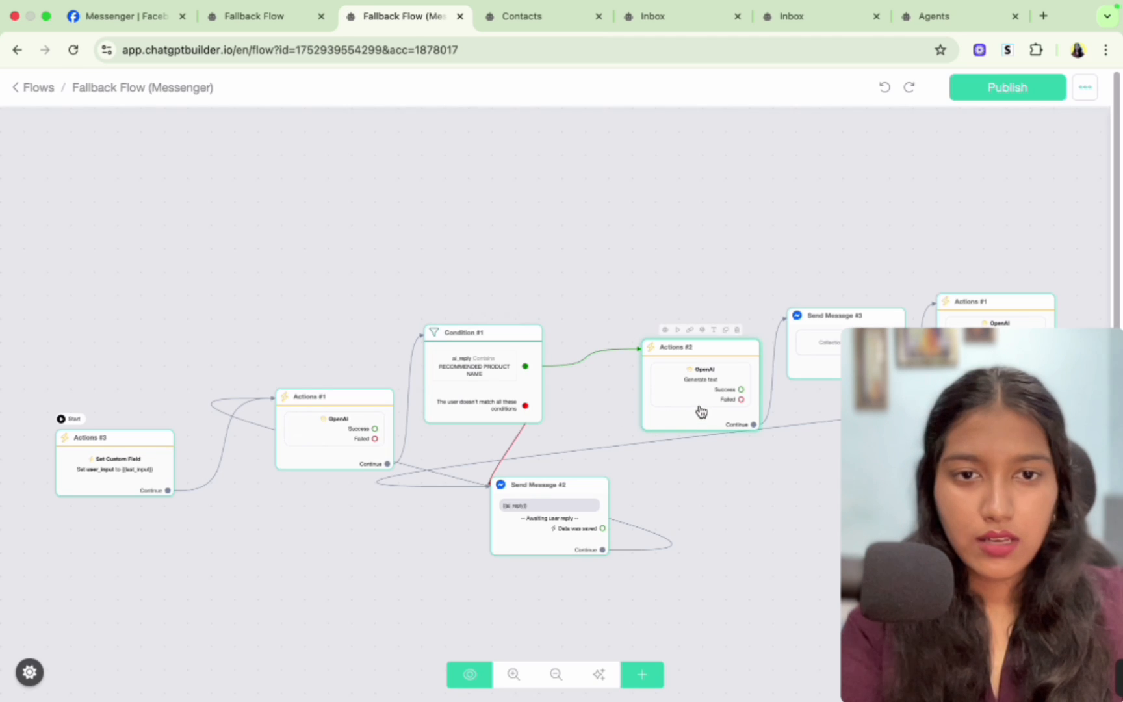
click(165, 204)
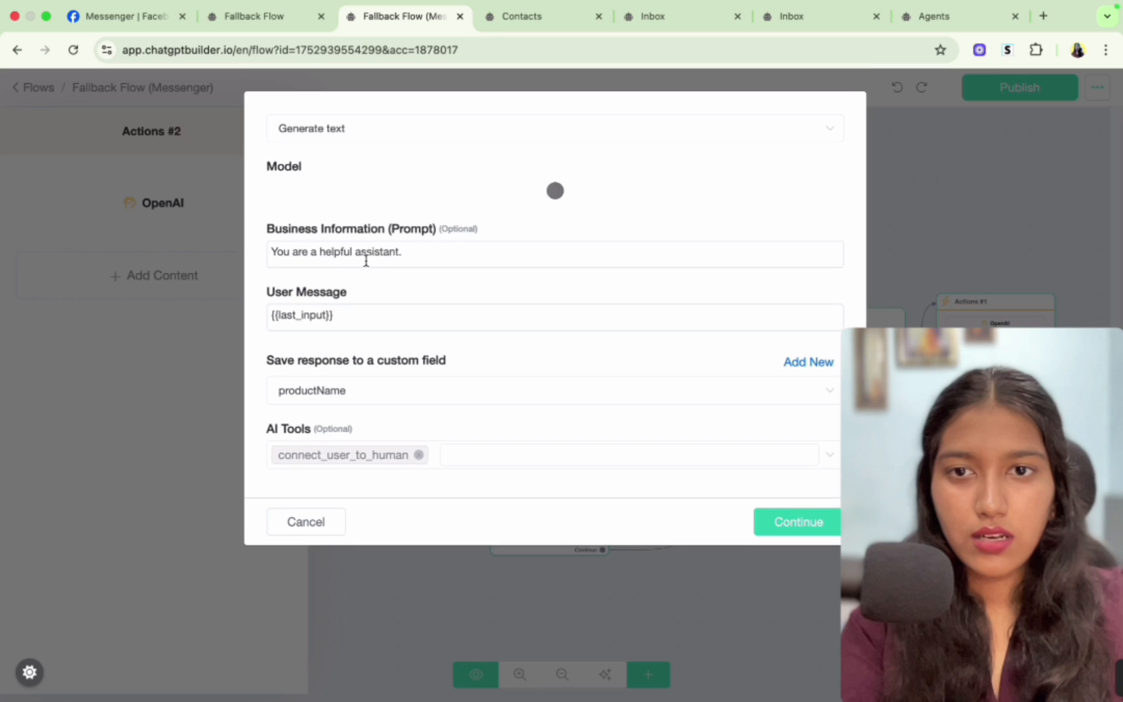
triple_click(363, 253)
key(super+v)
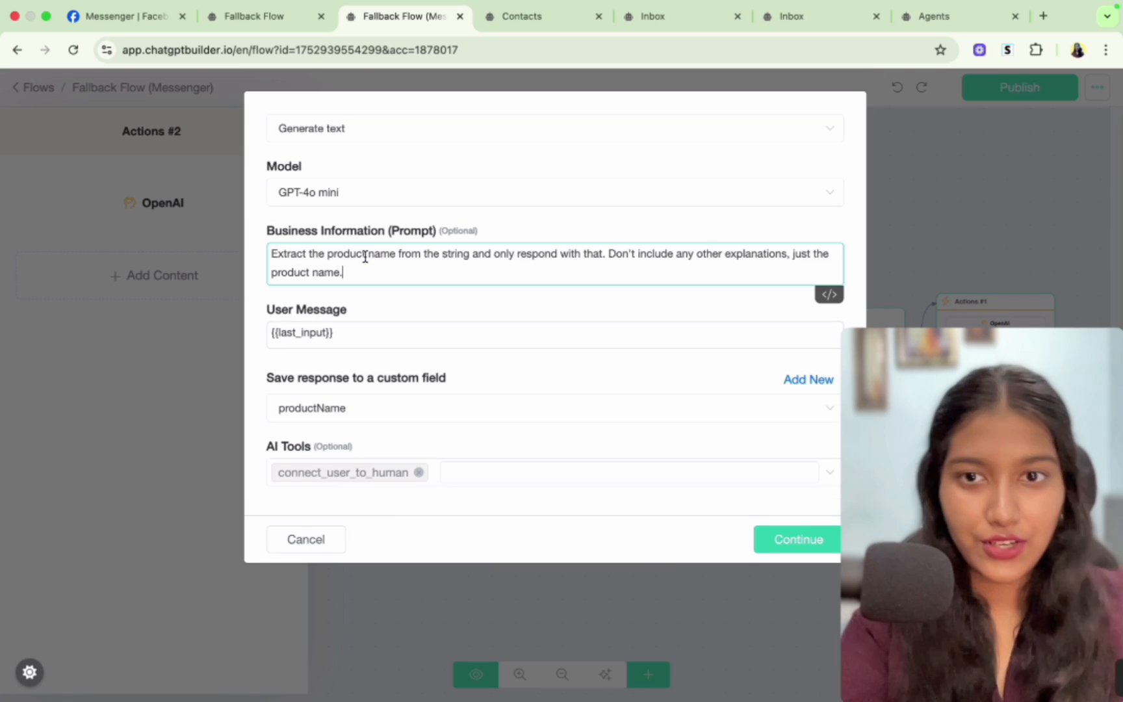
- Set that action's User Message to {{ai_reply}}, save it and publish the fallback flow
triple_click(373, 330)
key(BackSpace)
text({a)
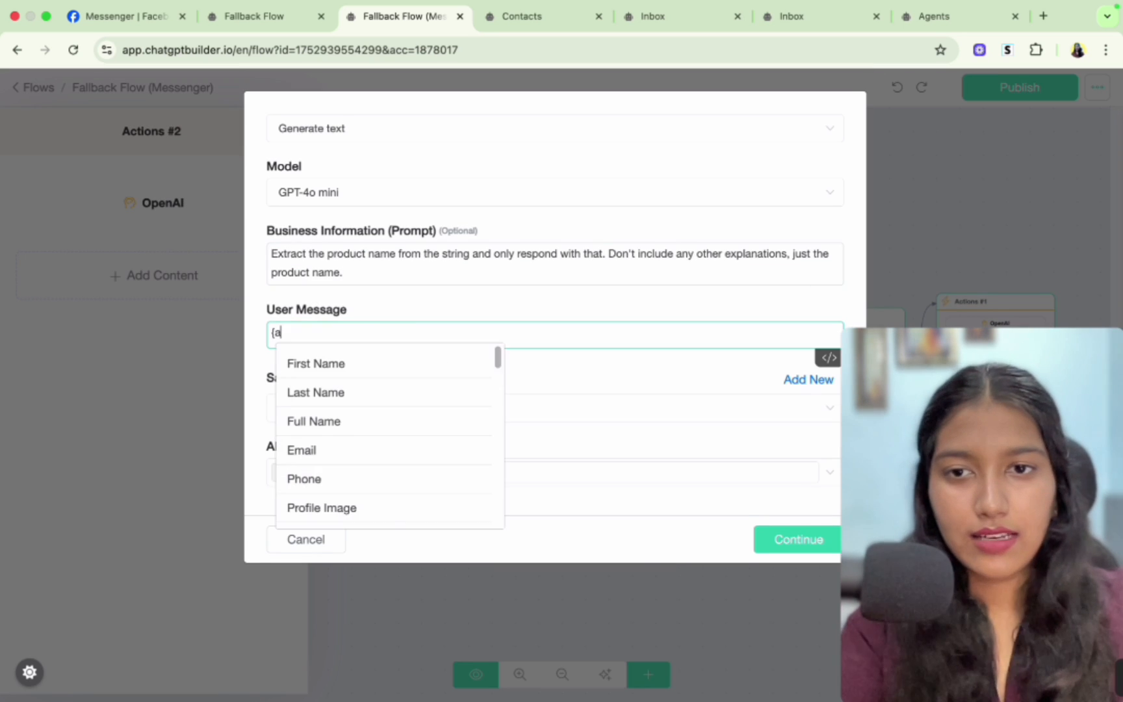
text(i)
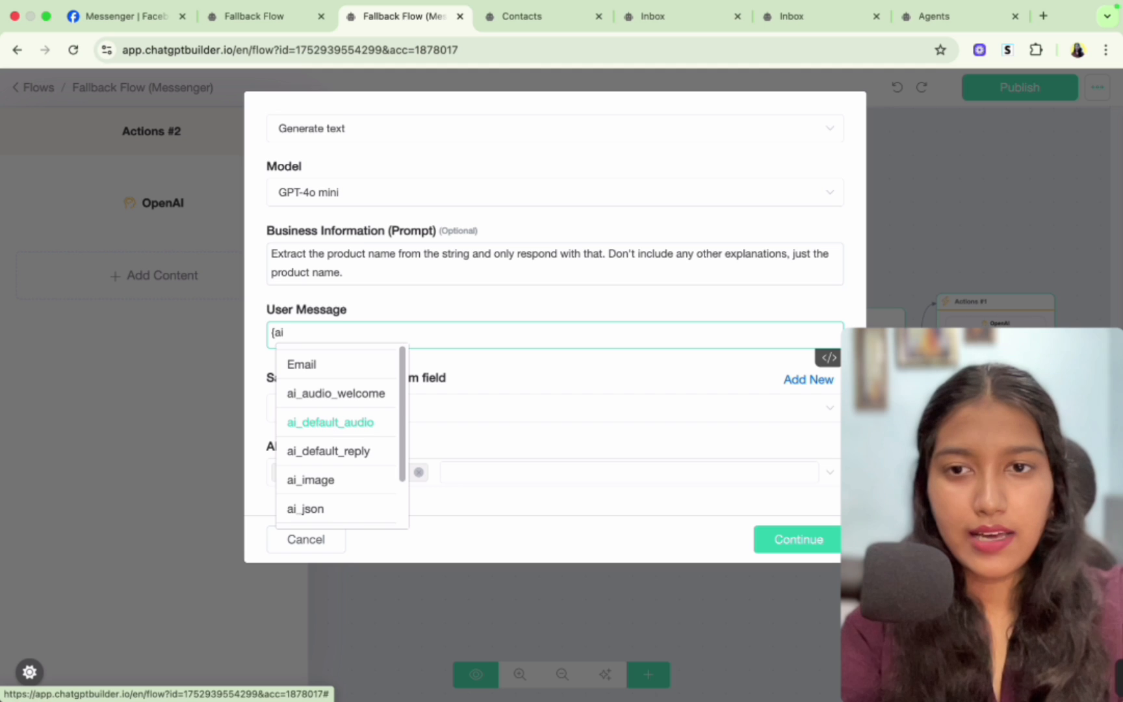
text(_re)
click(322, 374)
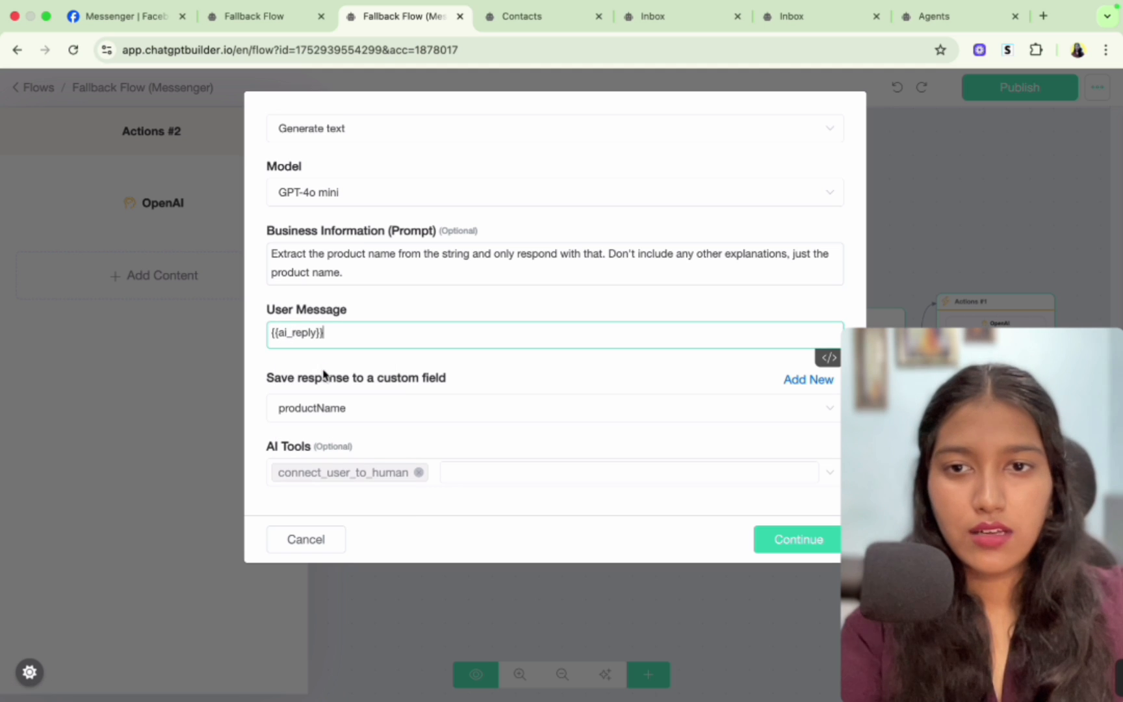
click(772, 531)
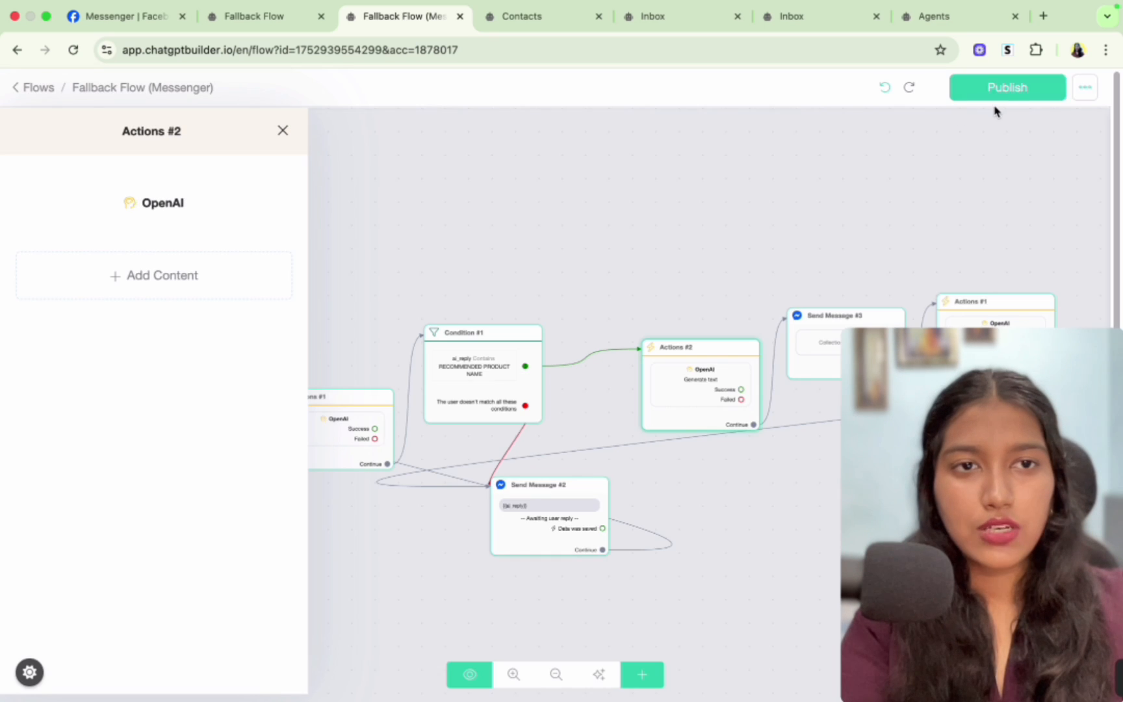
click(979, 91)
- Delete the test contact's conversation contact from the Chatbot Builder inbox
click(387, 169)
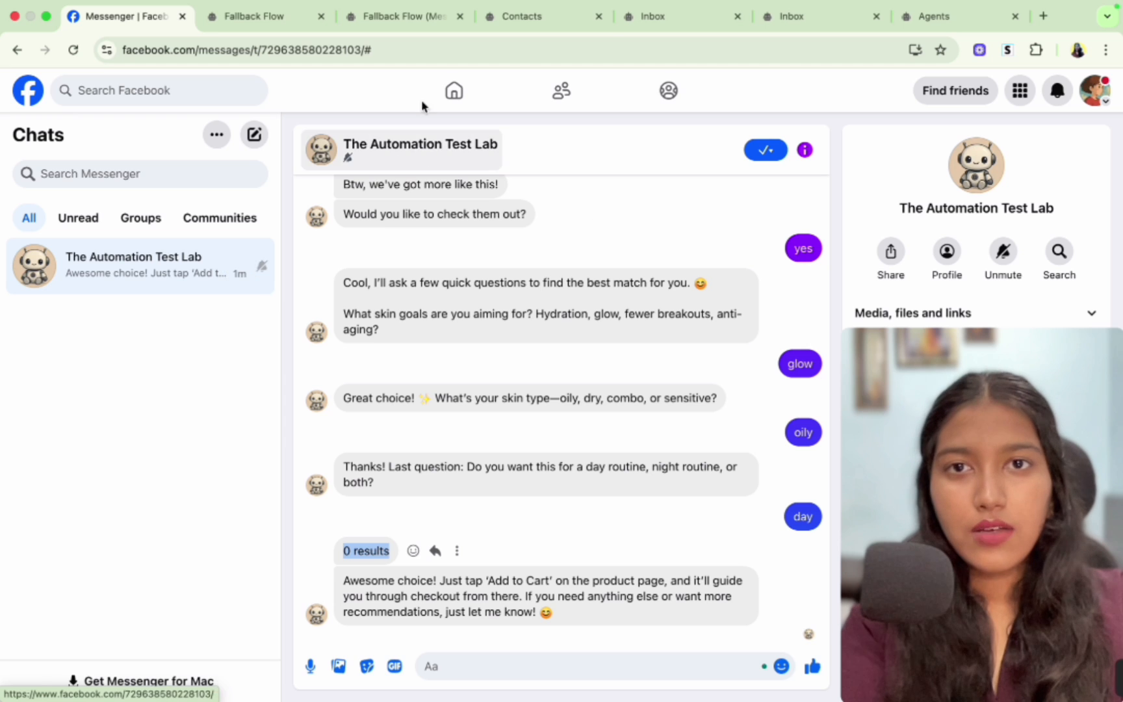
click(522, 17)
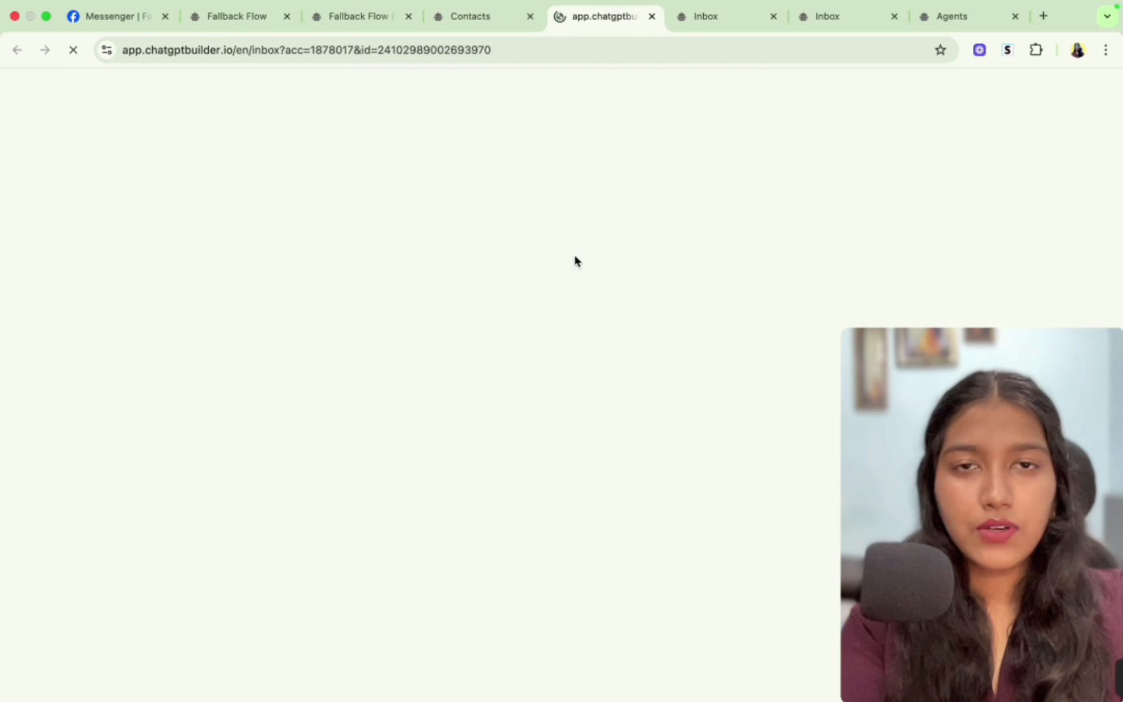
click(830, 140)
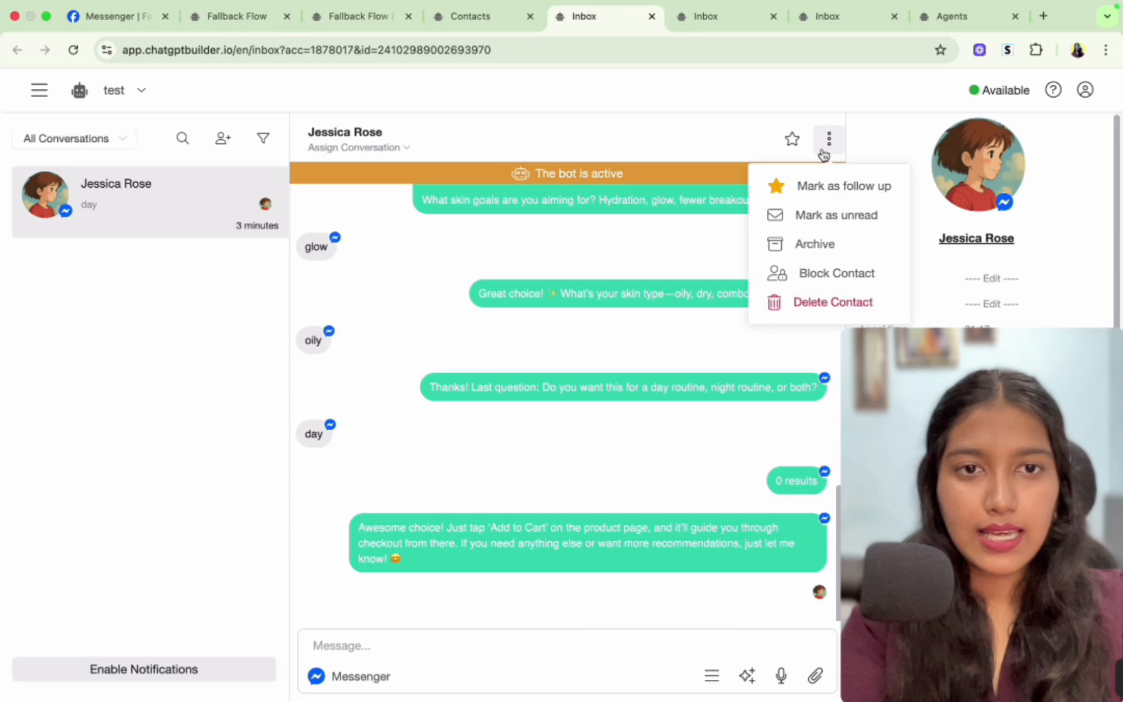
click(788, 313)
click(685, 224)
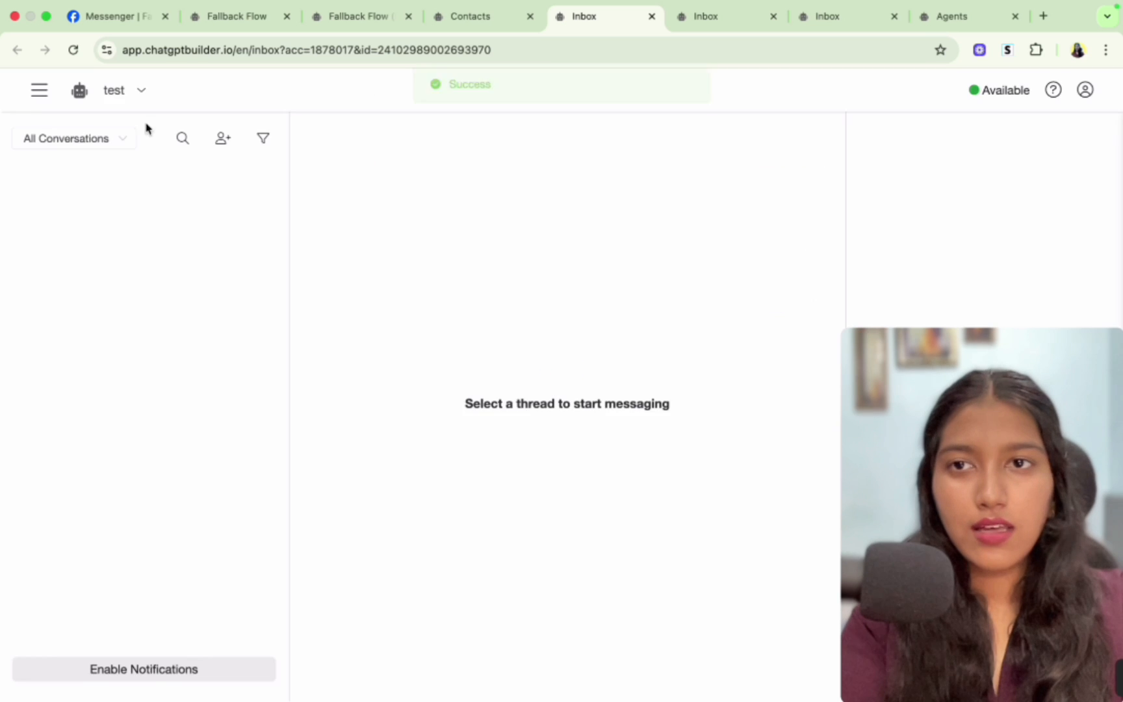
- On The Automation Test Lab Facebook page, delete the earlier "link" comment on the test post
click(117, 17)
click(416, 143)
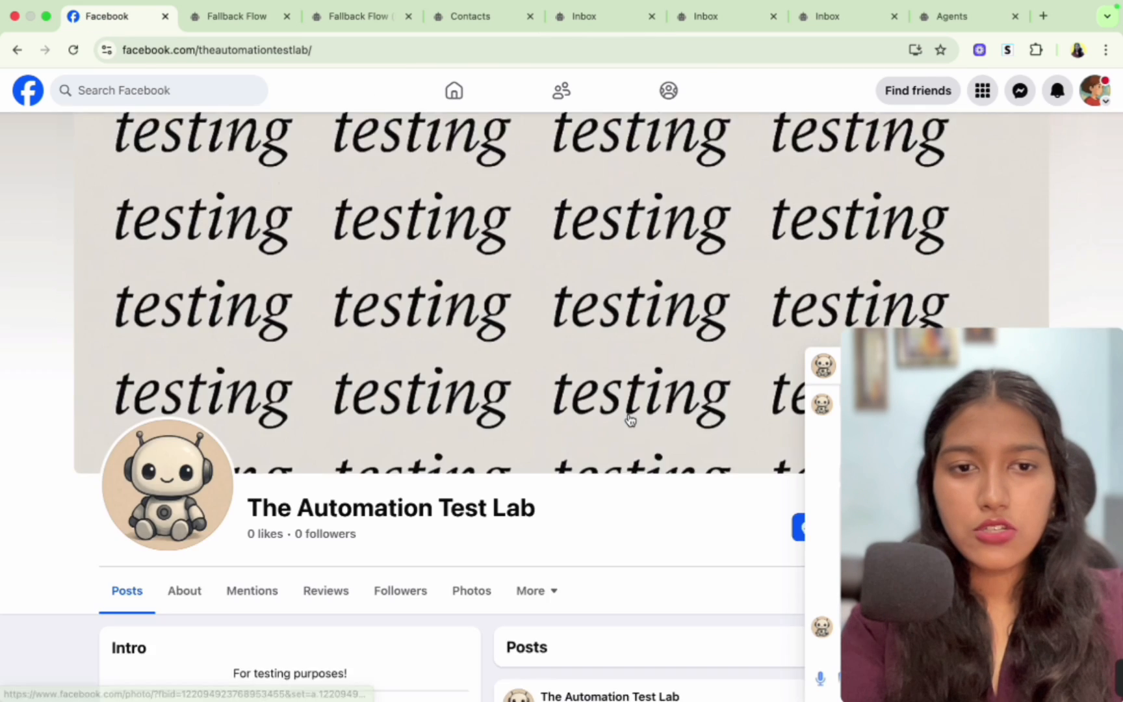
scroll(628, 419, down, 10)
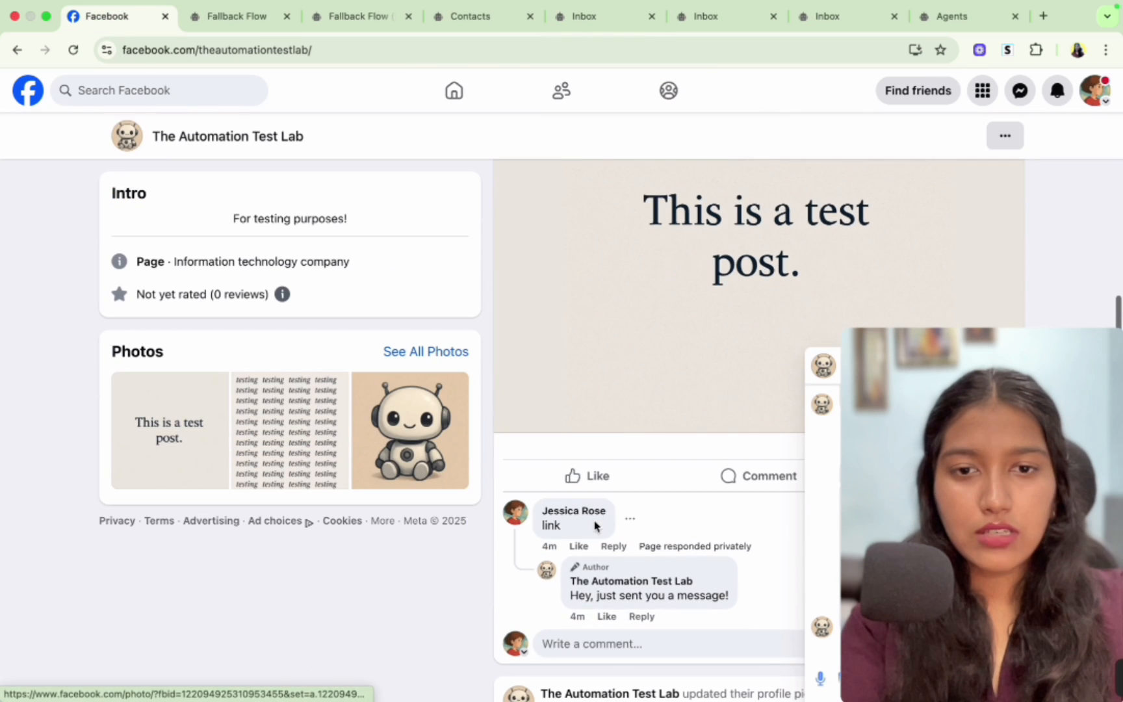
click(629, 519)
click(624, 591)
click(697, 432)
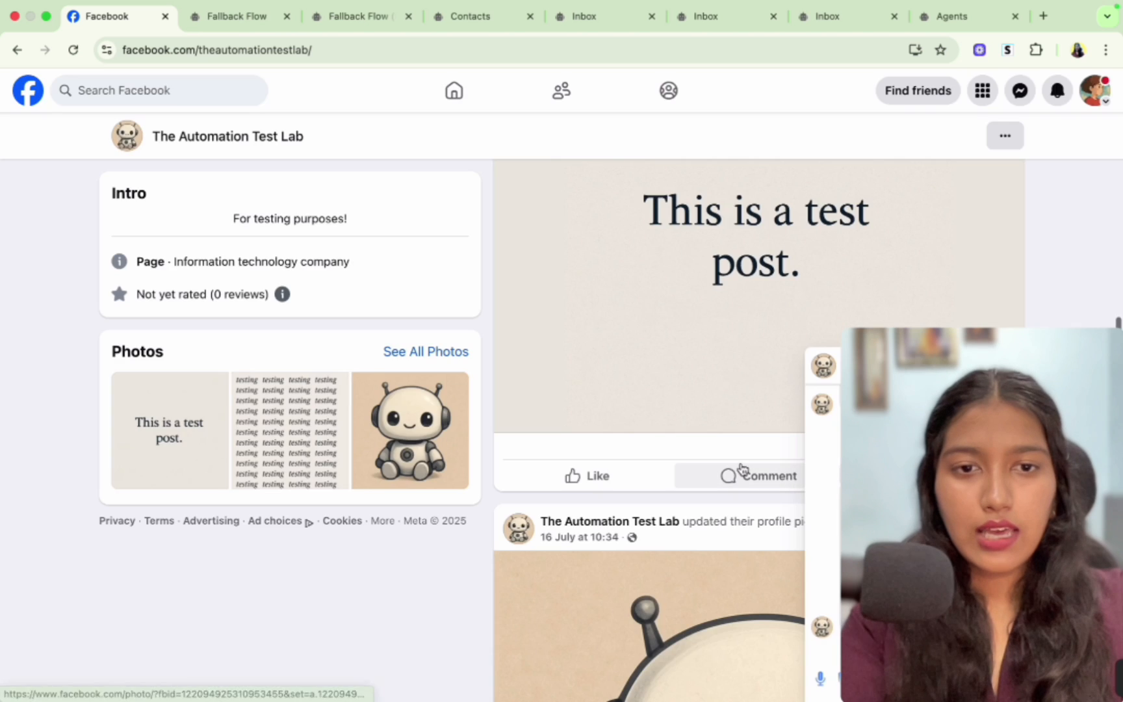
- Comment "link" on the test post to trigger the bot again
click(741, 469)
text(link)
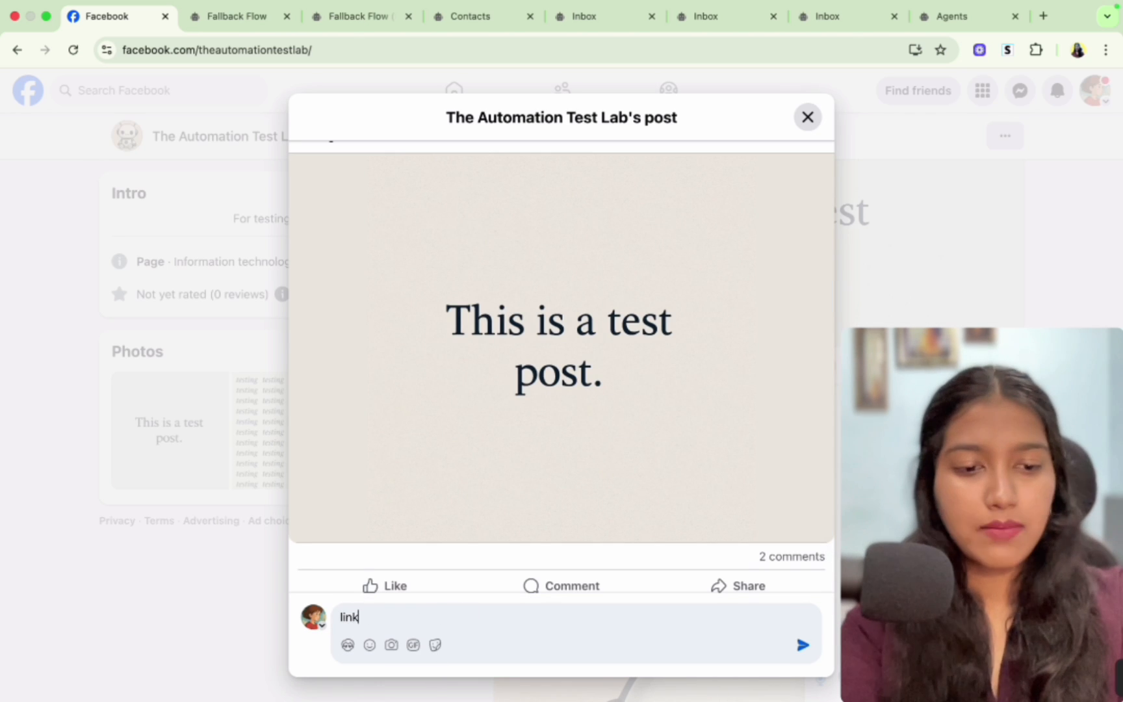
key(Return)
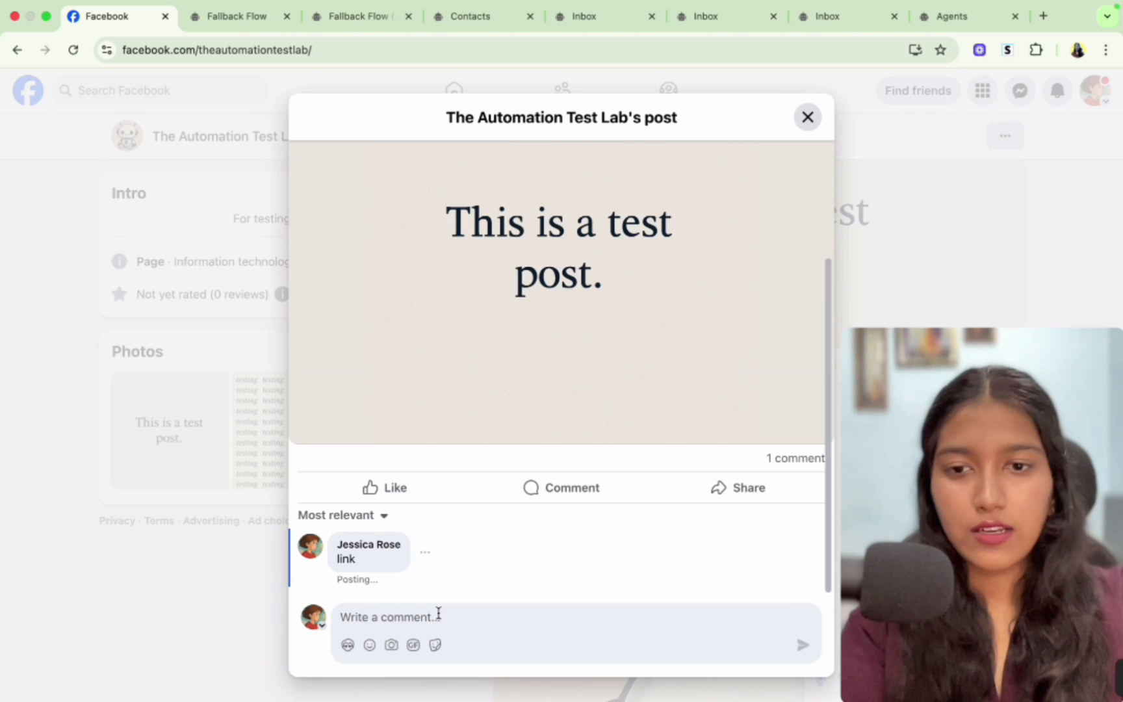
- Open the page's Messenger conversation in full view and tap Get Link on the bot's reply
click(237, 604)
click(1020, 95)
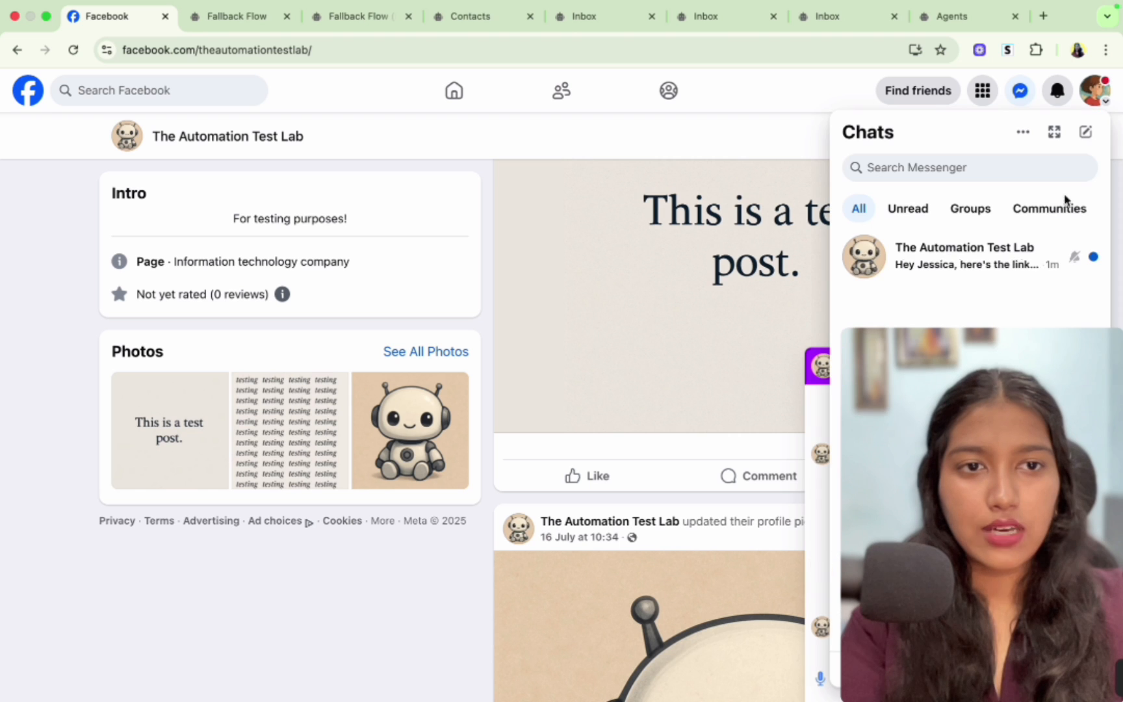
click(1053, 132)
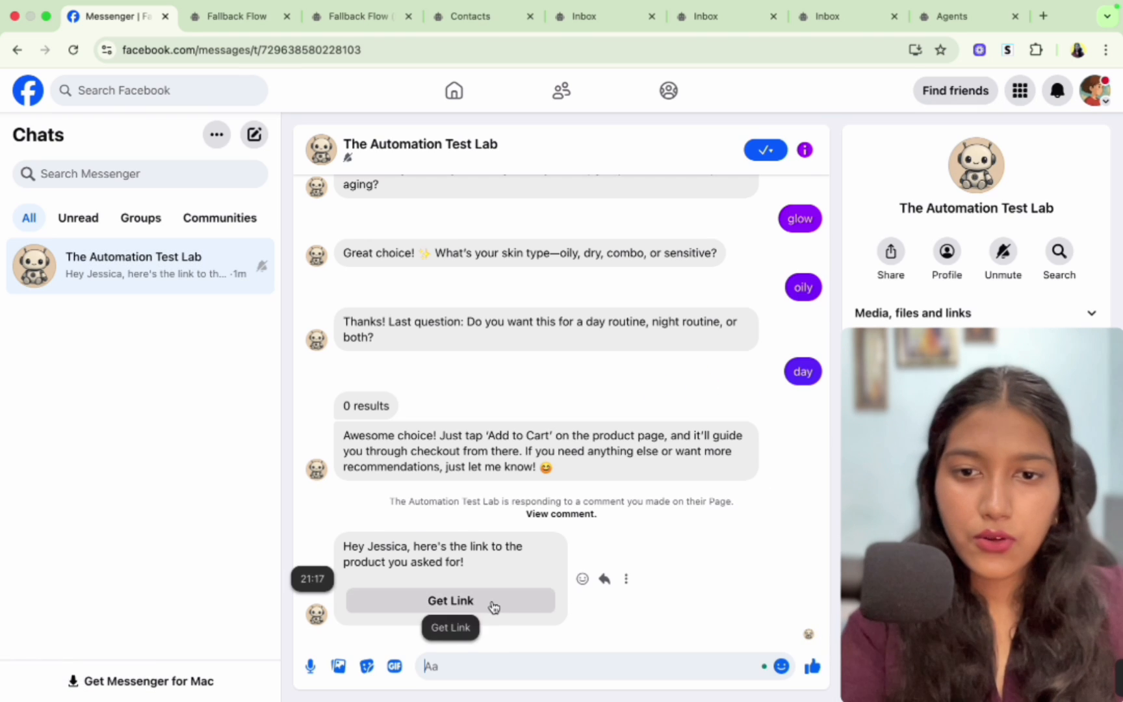
click(494, 604)
- Reply "yes" to the bot's offer and answer the skin-goal question with "hydration"
click(510, 662)
text(ye)
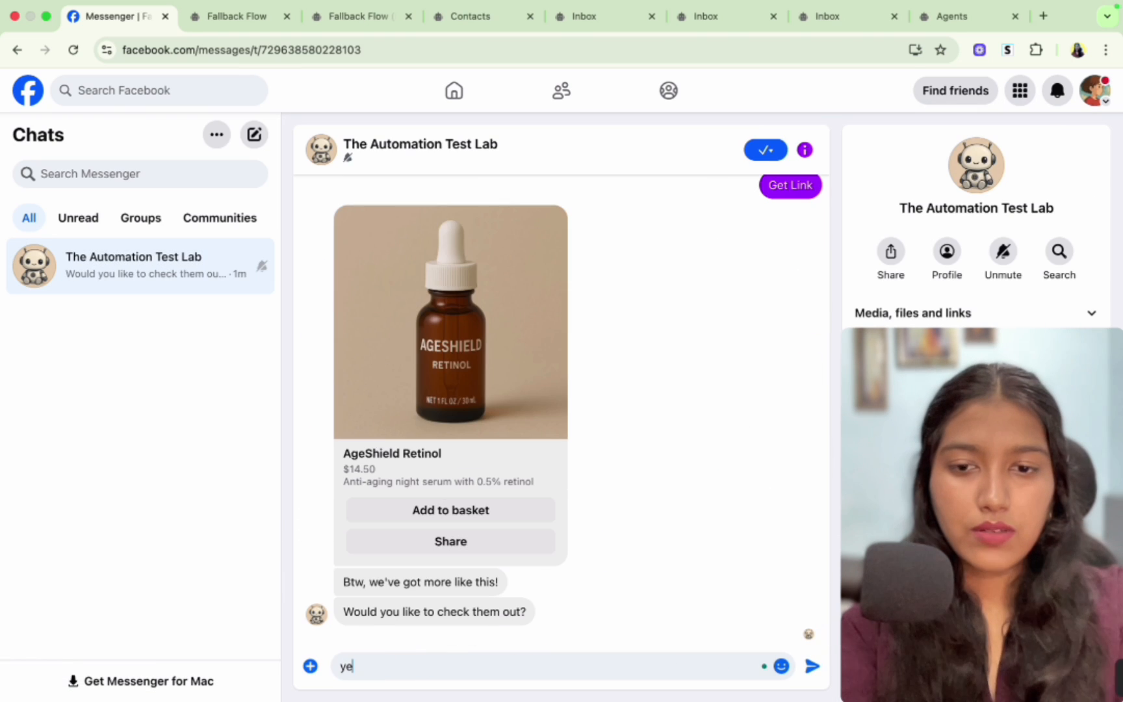
text(s)
key(Return)
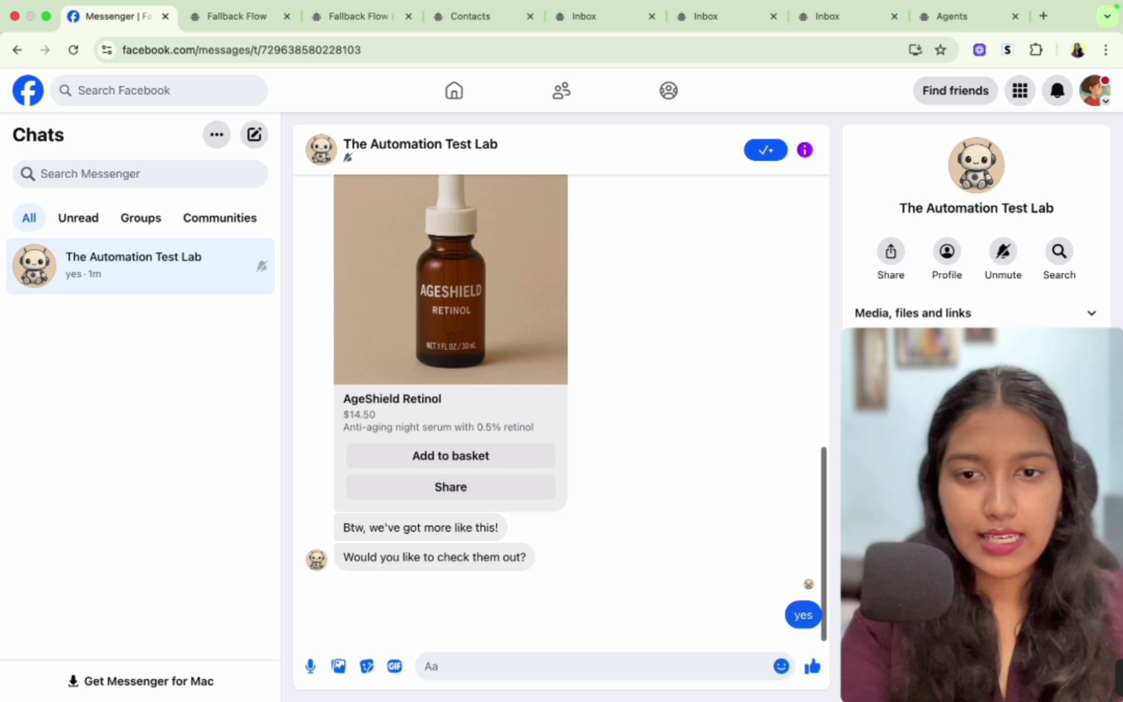
text(hydrati)
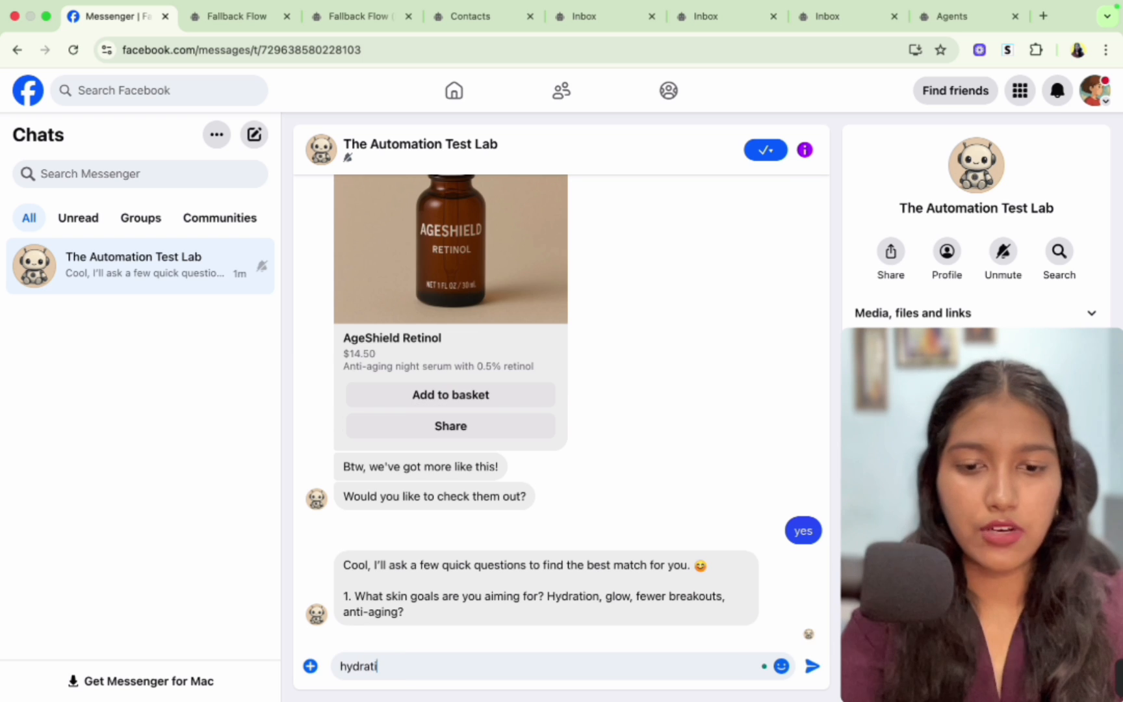
text(on)
key(Return)
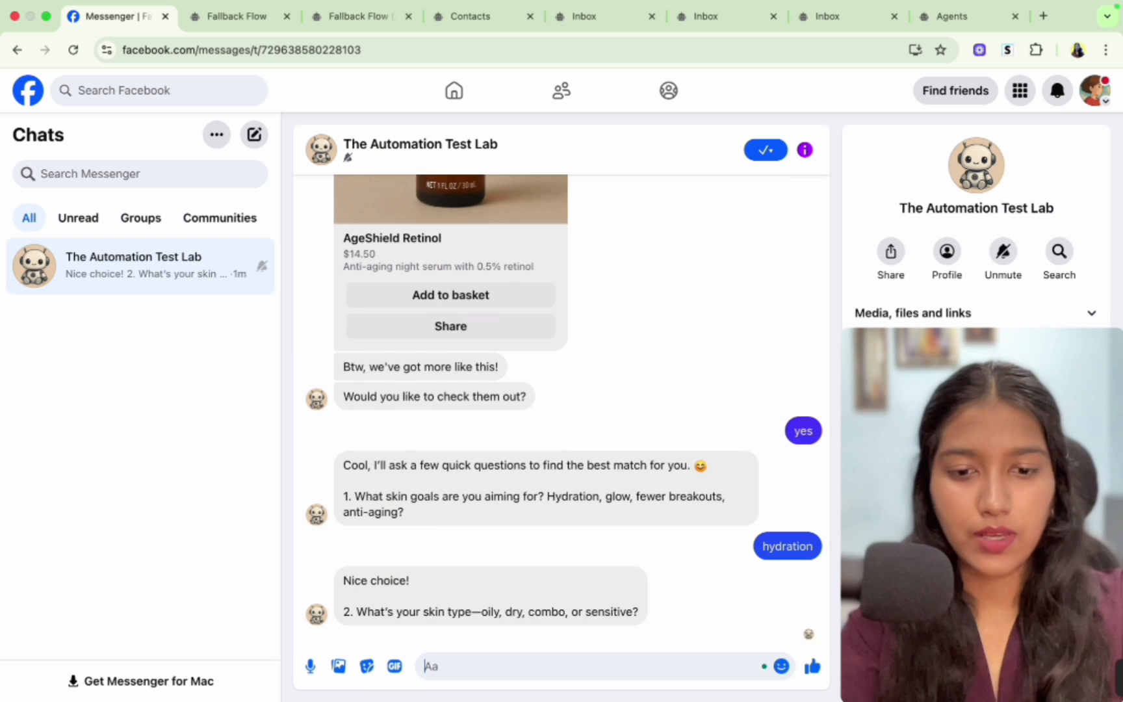
- Answer the skin-type question with "oily" and the routine question with "both"
text(oily)
key(Return)
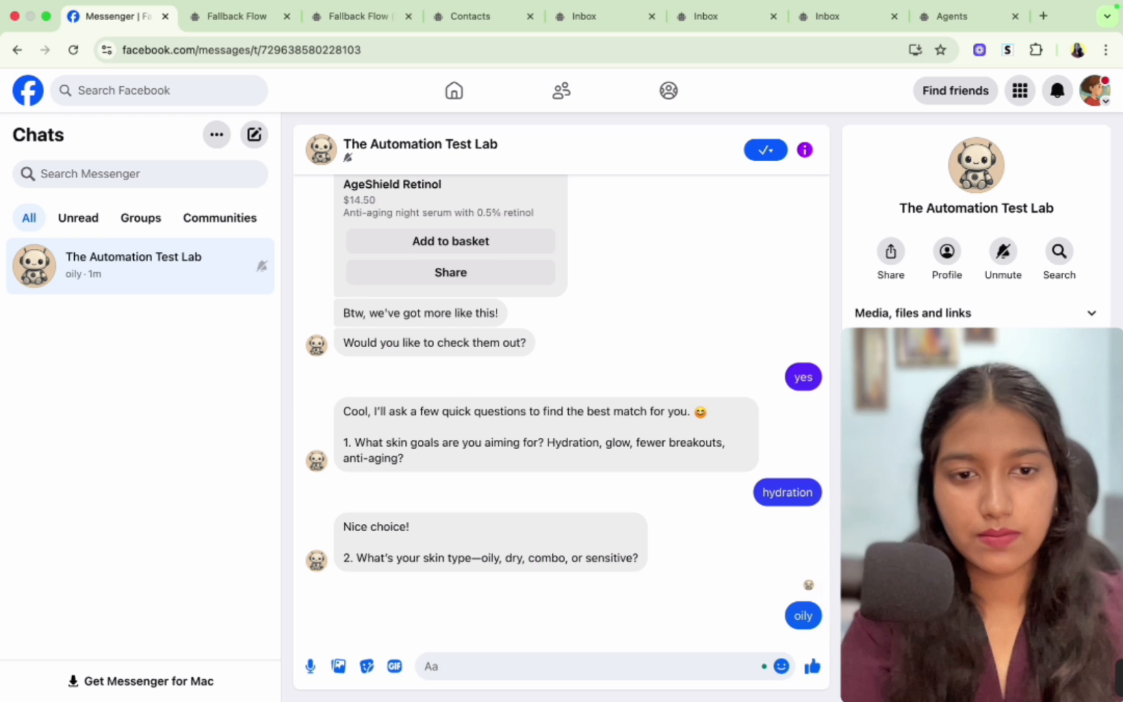
text(both)
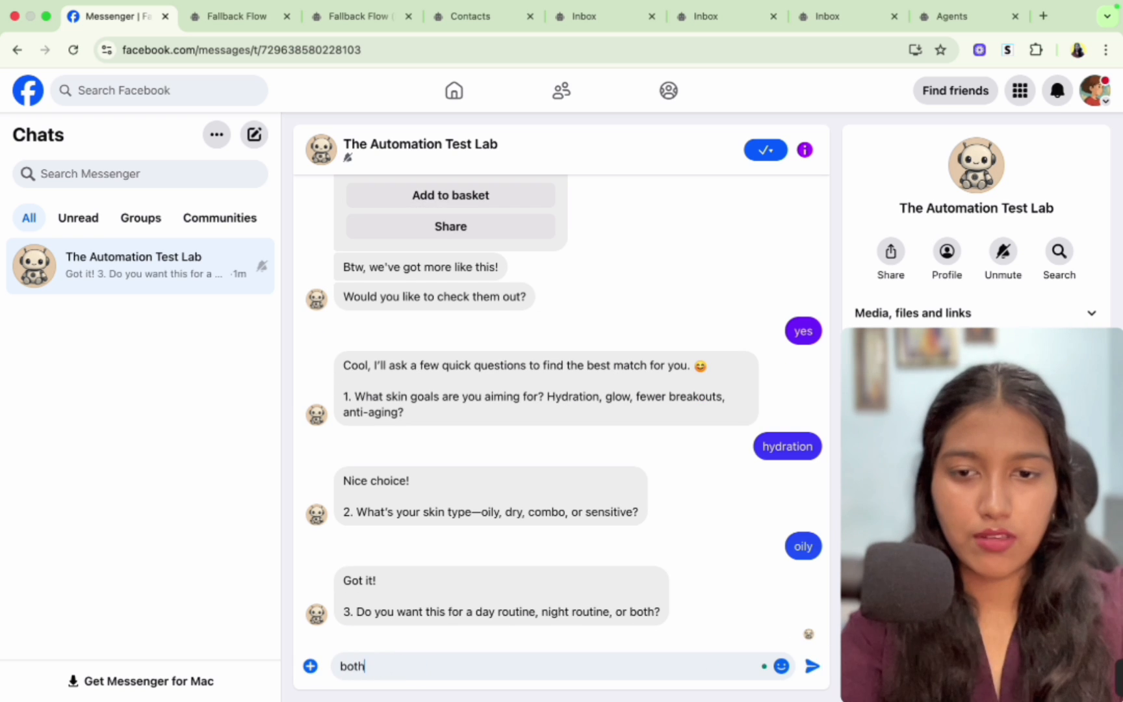
key(Return)
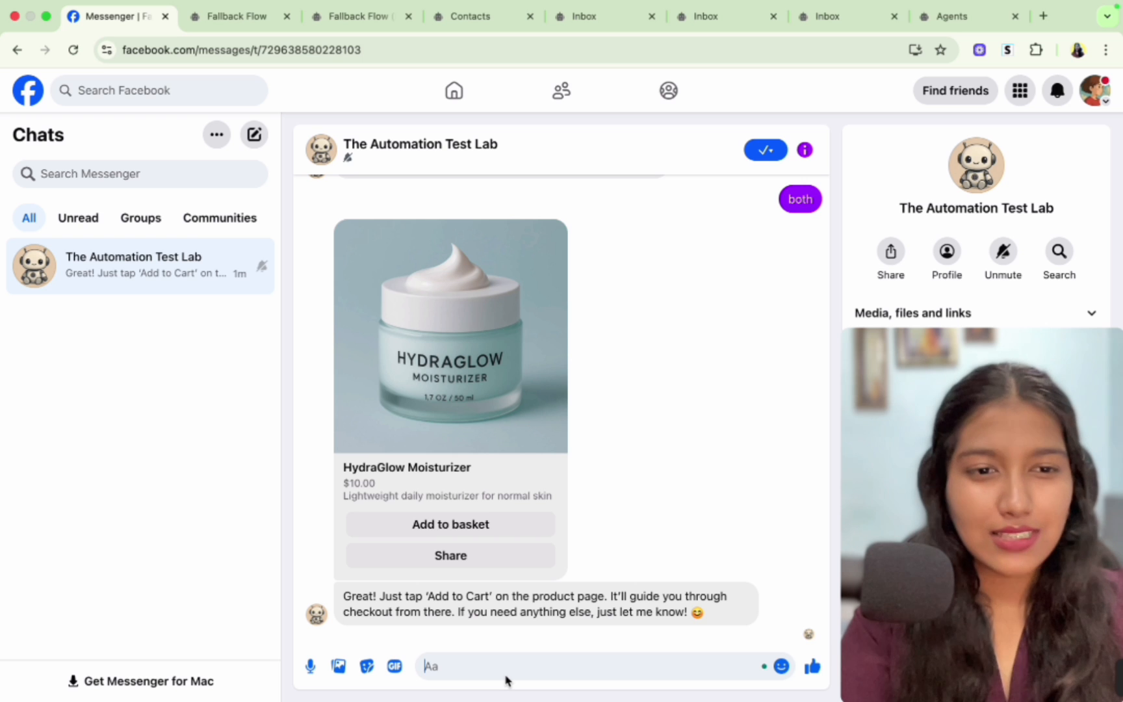
- Add the recommended HydraGlow Moisturizer to the basket from the product card
click(478, 526)
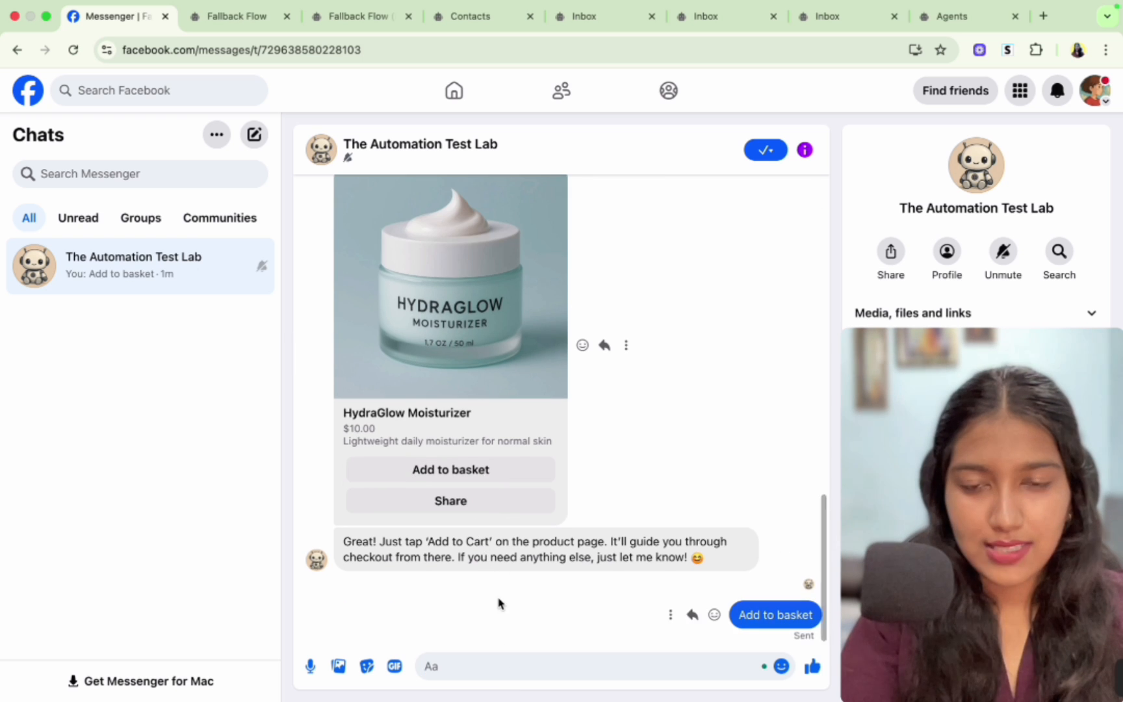
click(319, 615)
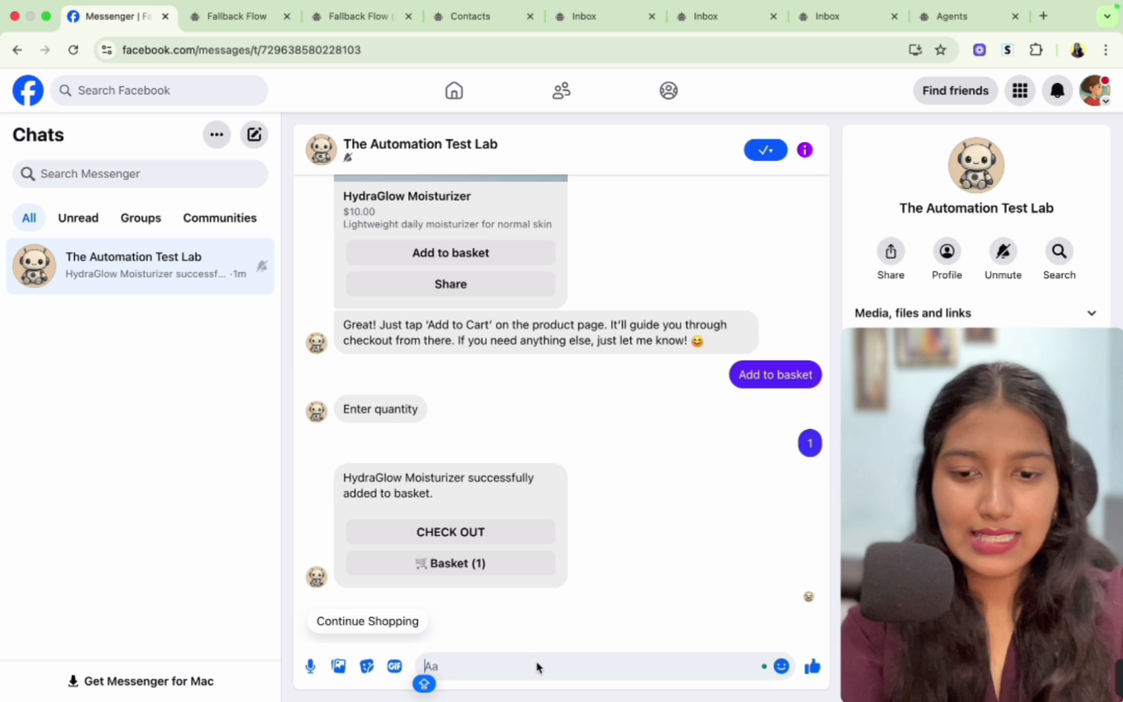
- Ask the bot "Do you have sunscreen?" and read its reply
text(Do you have )
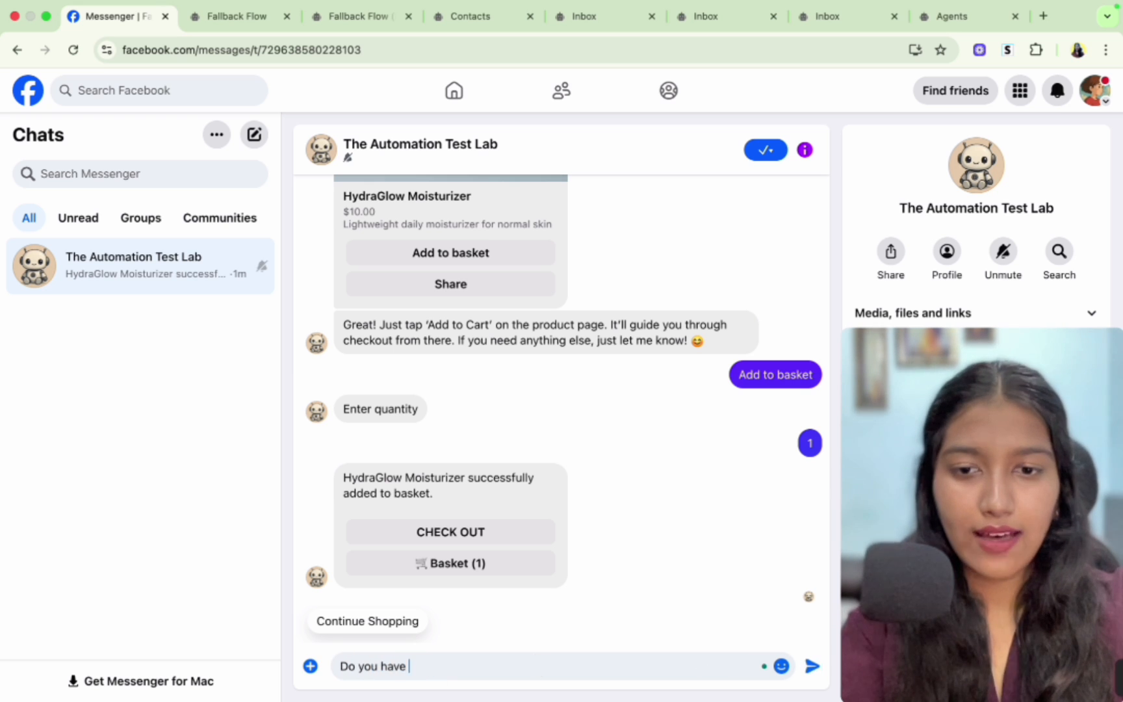
text(sunscreen?)
key(Return)
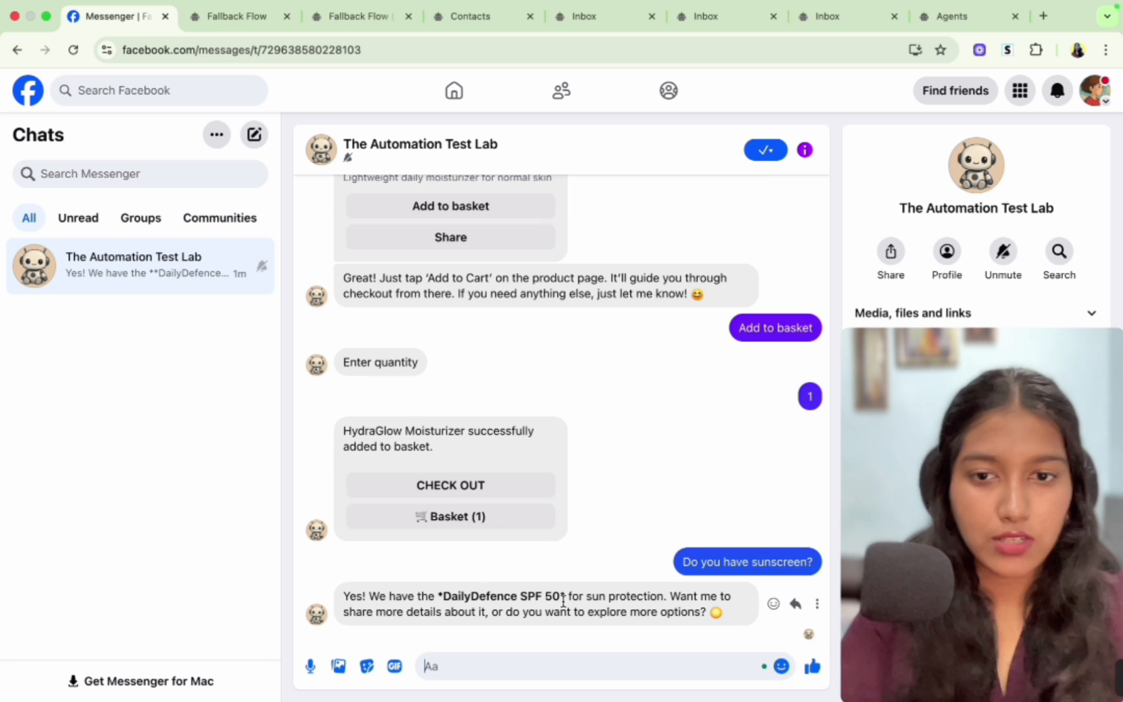
drag(406, 596, 601, 606)
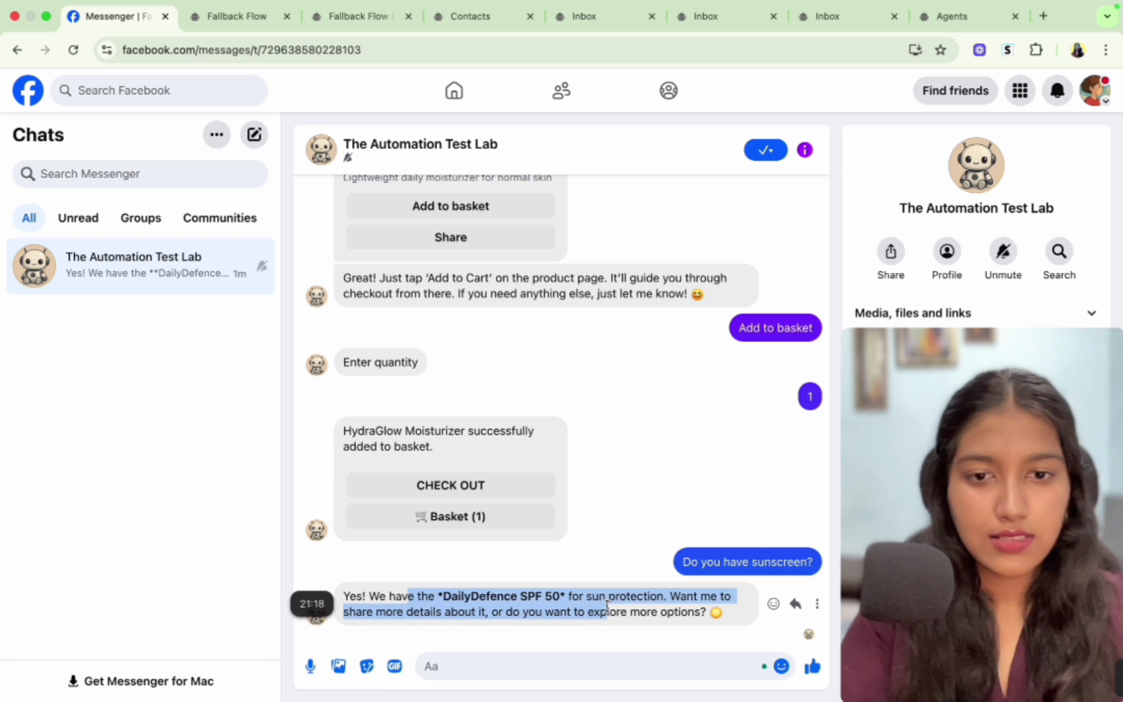
click(607, 605)
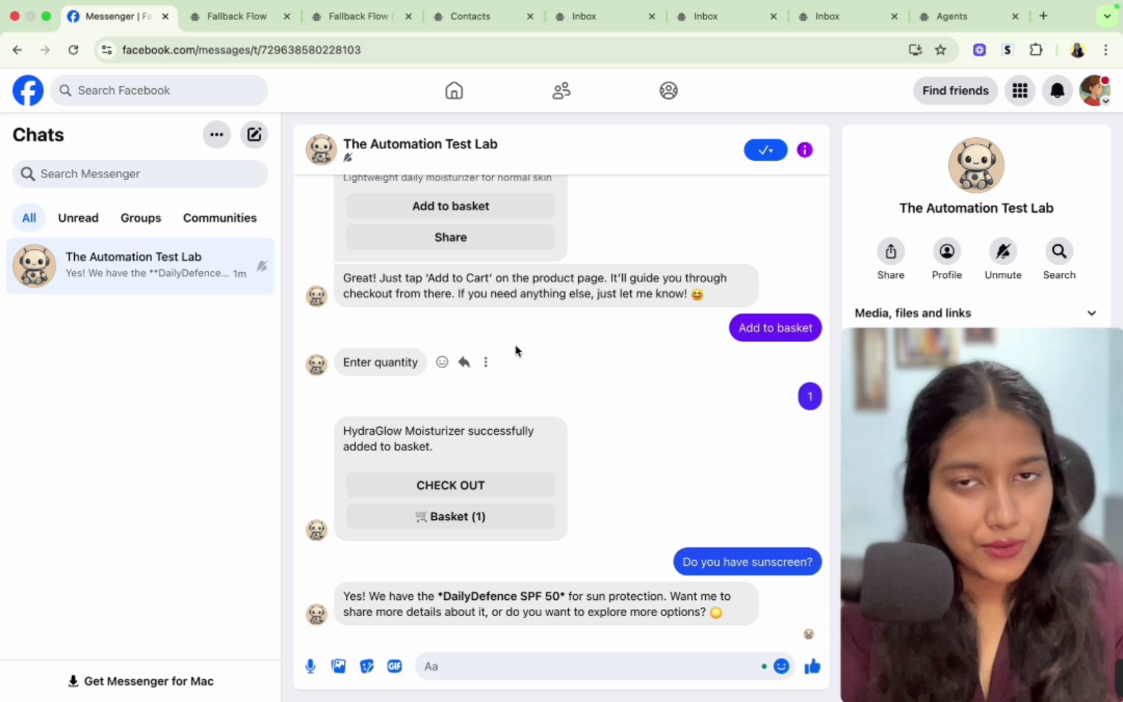
- Switch to Chatbot Builder and open the Ecommerce Orders page through Tools
key(super+4)
click(63, 352)
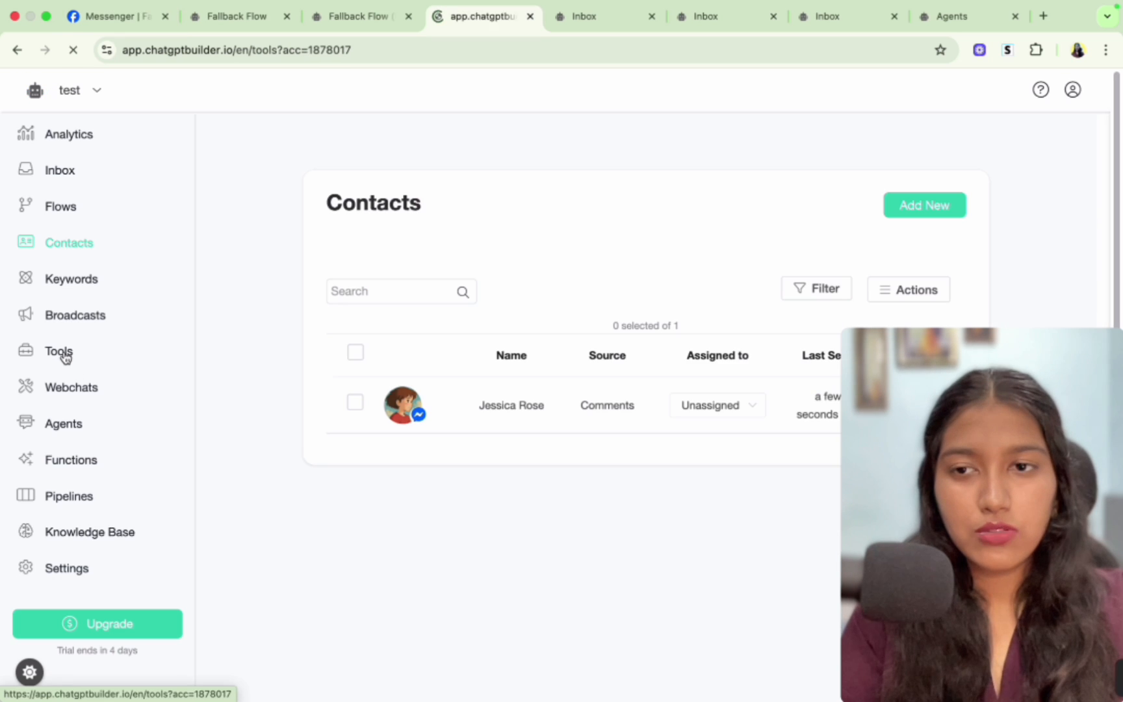
scroll(514, 405, down, 5)
scroll(515, 404, up, 5)
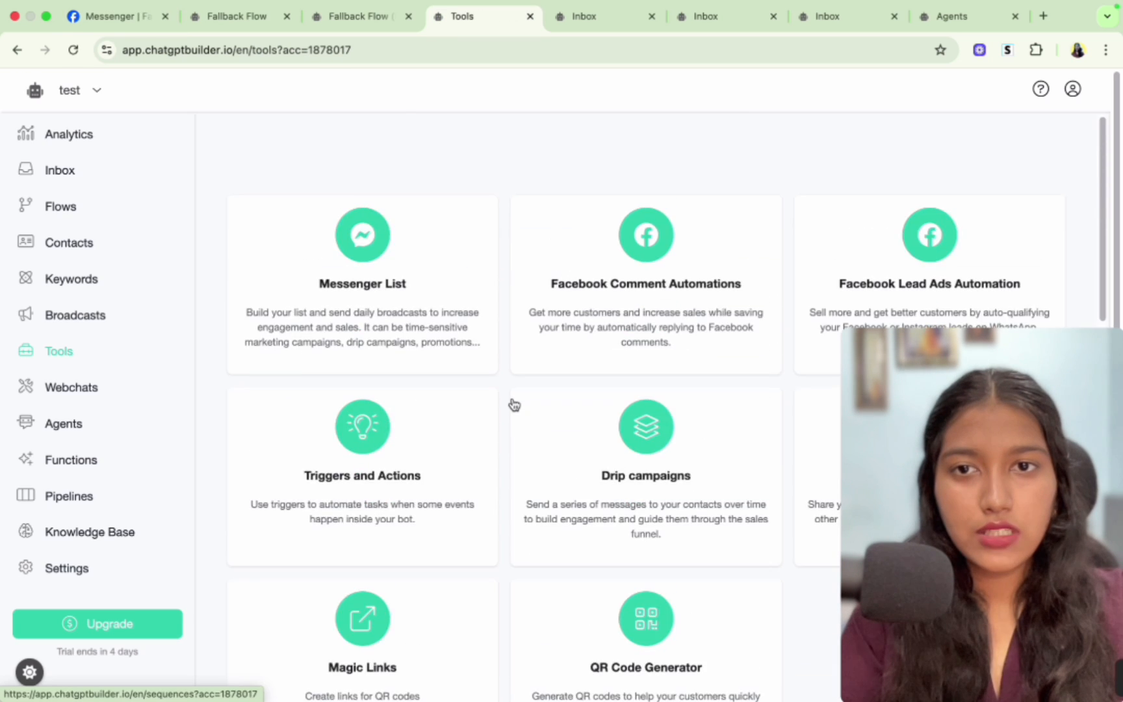
scroll(514, 404, down, 10)
click(468, 400)
click(358, 206)
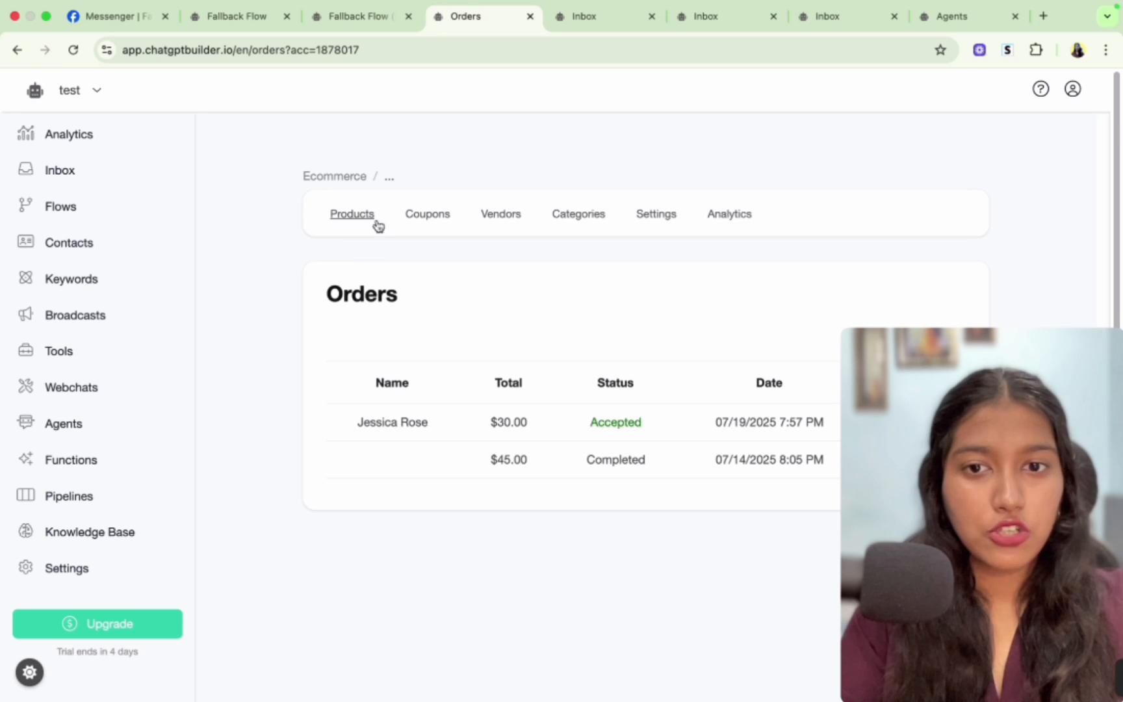
- Open the latest order and update its status to Delivering
click(428, 424)
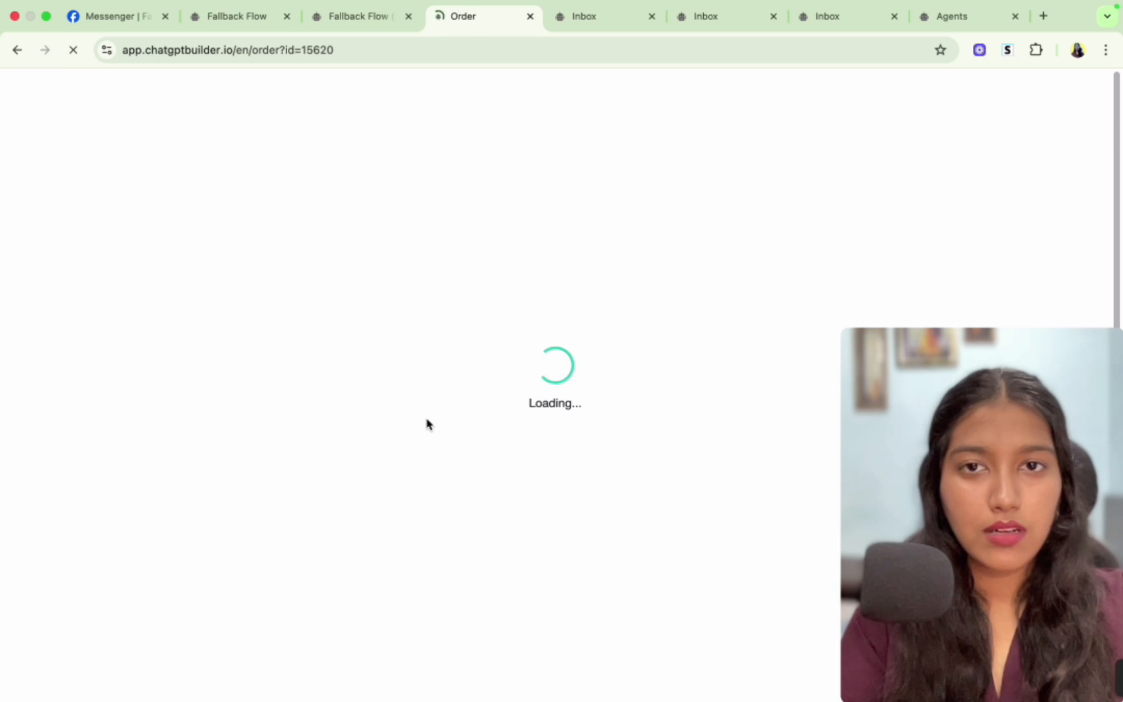
scroll(471, 384, down, 8)
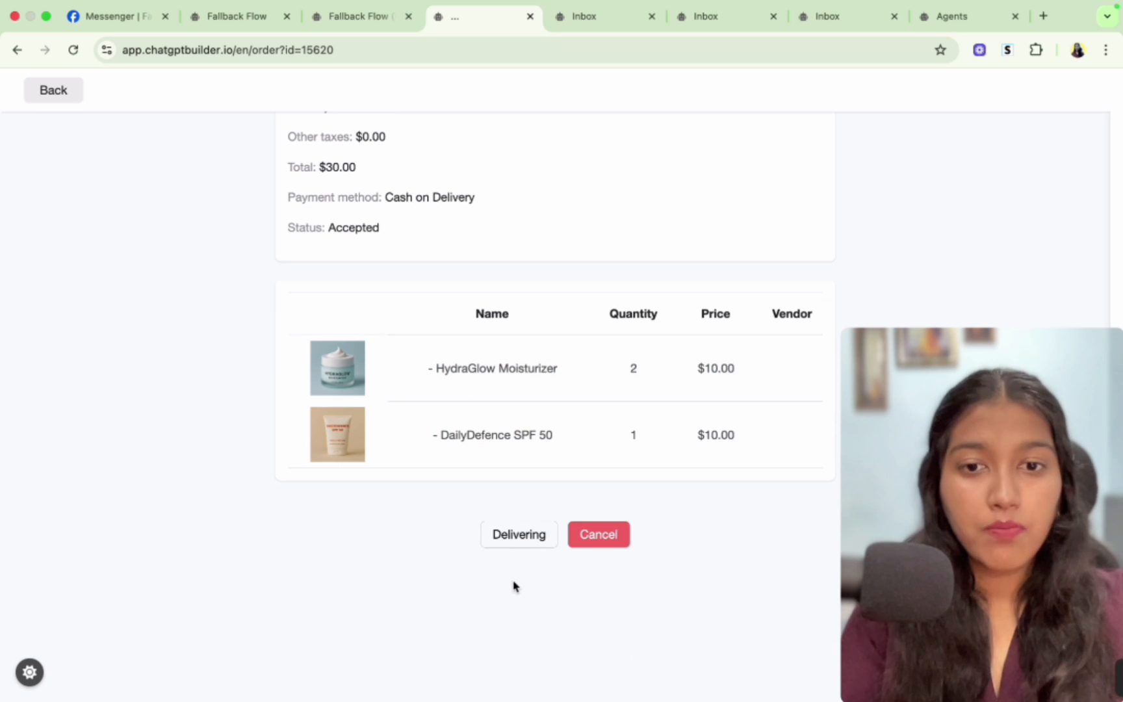
click(503, 540)
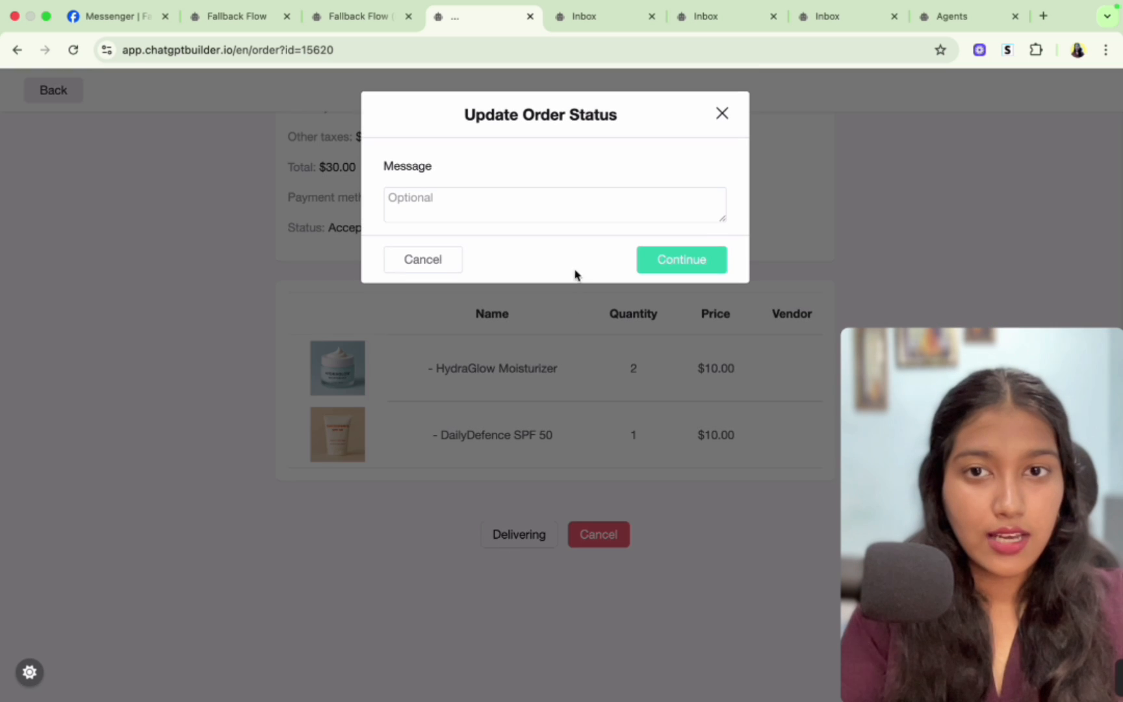
click(656, 272)
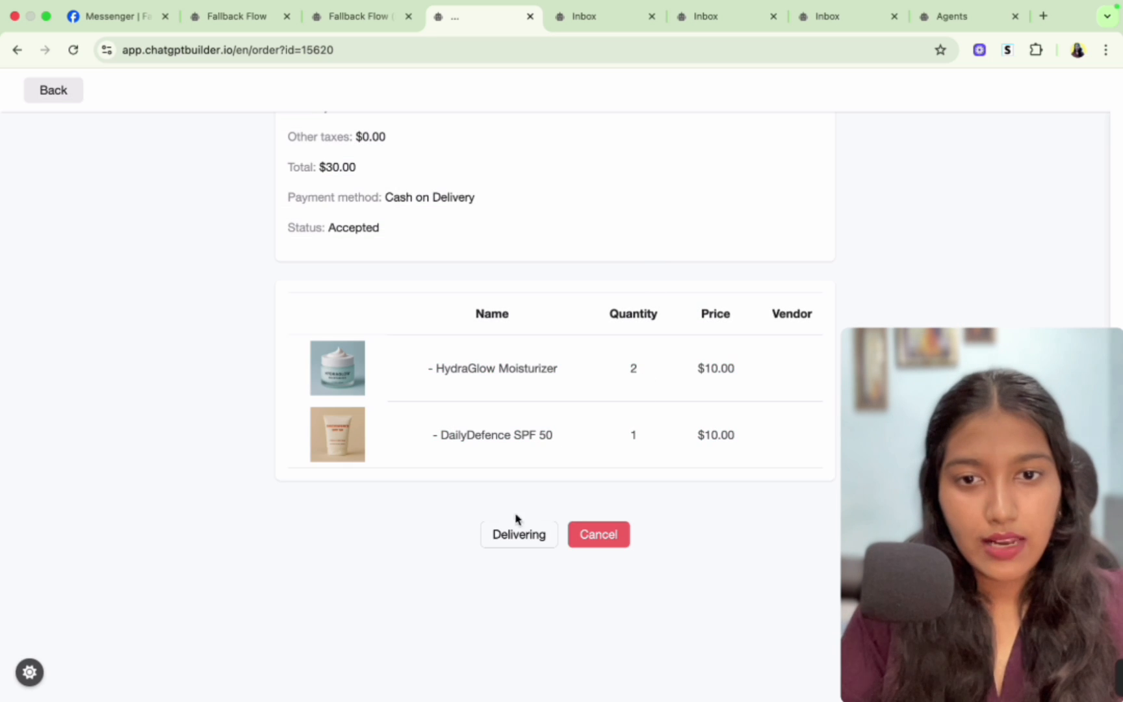
- Conclude the order and return to the orders list
click(533, 535)
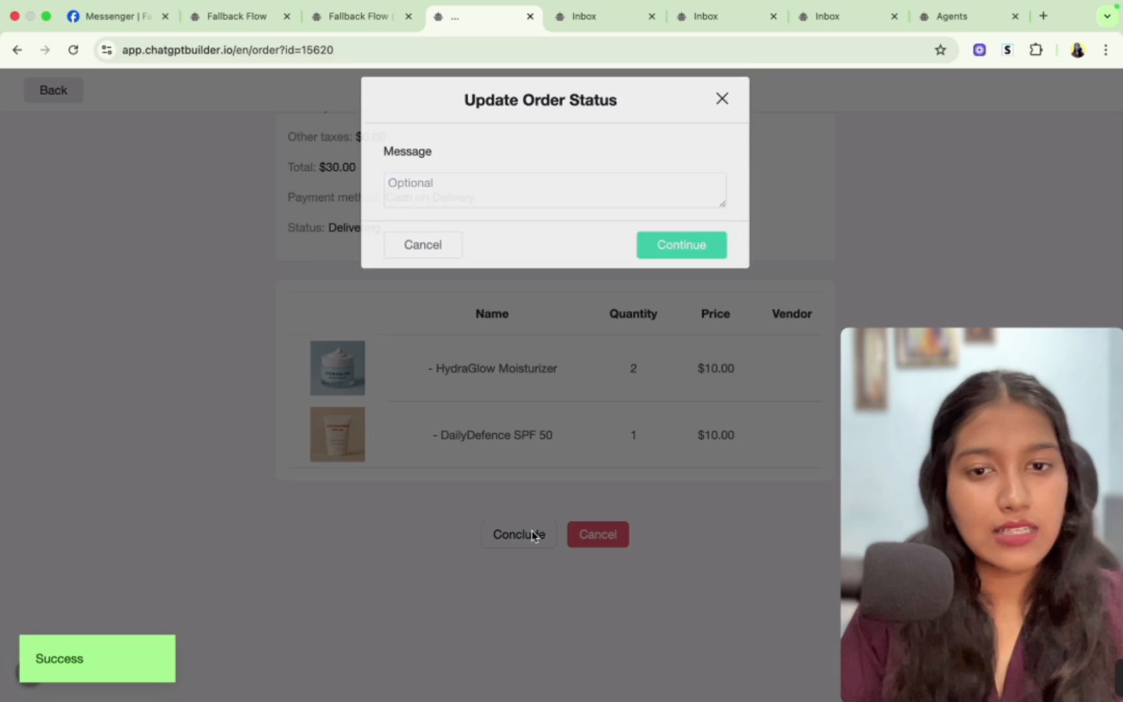
click(656, 267)
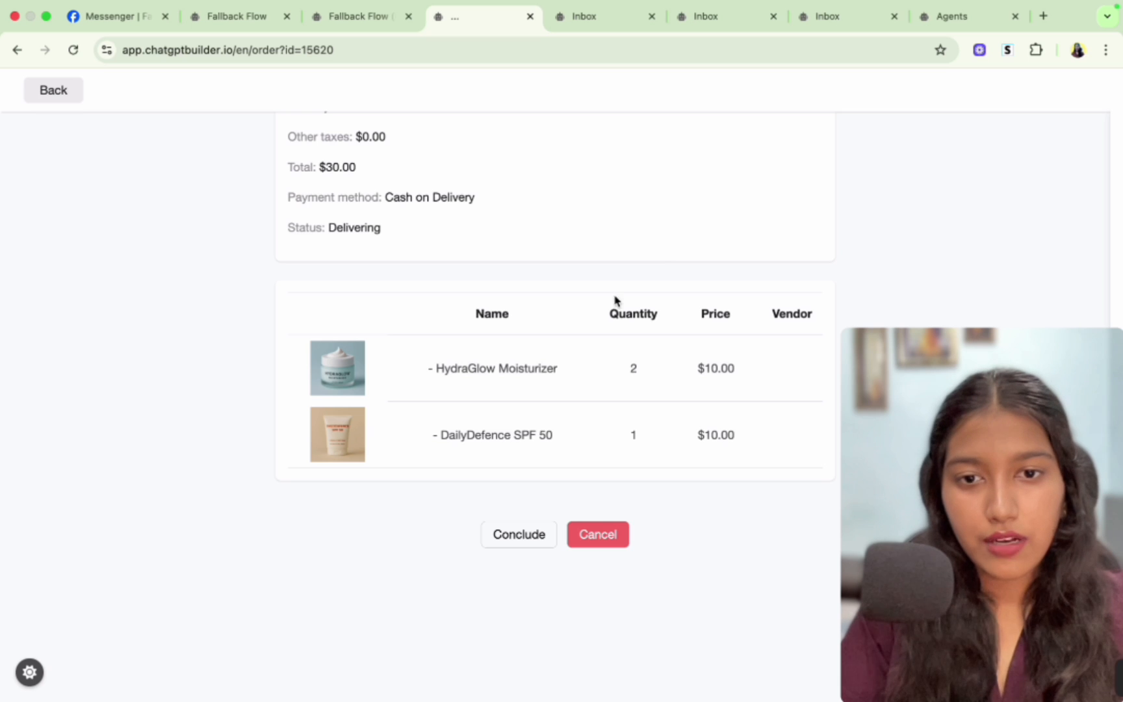
scroll(546, 412, up, 10)
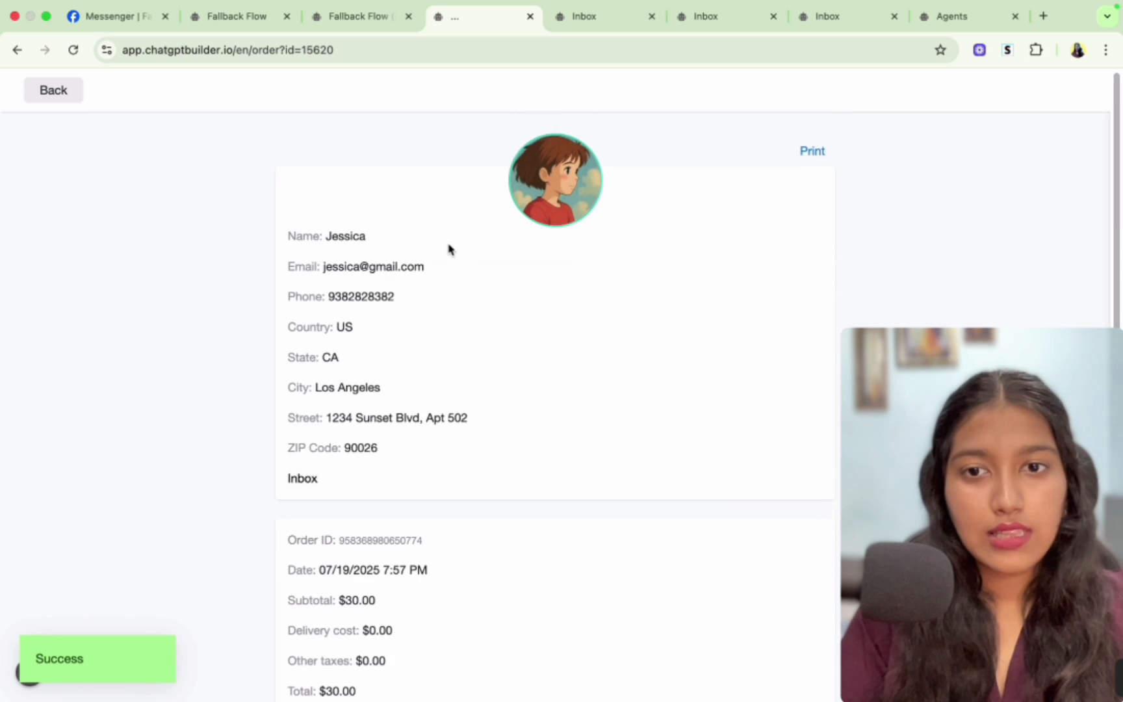
click(53, 90)
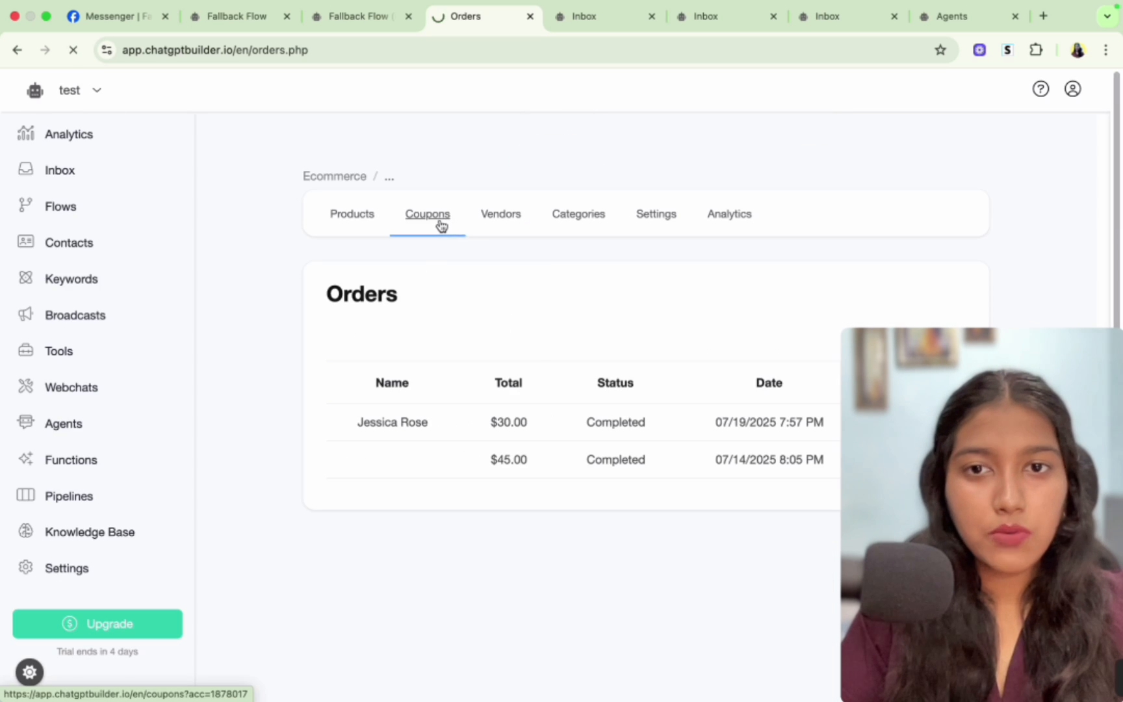
- Browse the Ecommerce Coupons, Vendors and Categories pages and open Settings
click(442, 226)
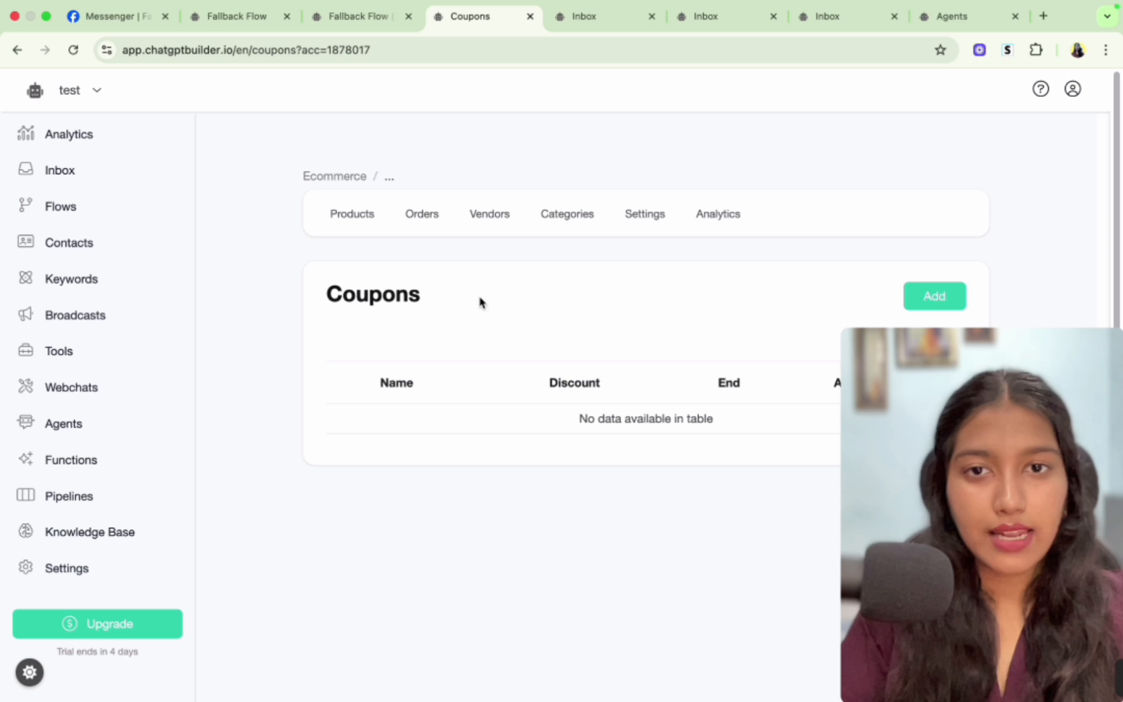
click(489, 214)
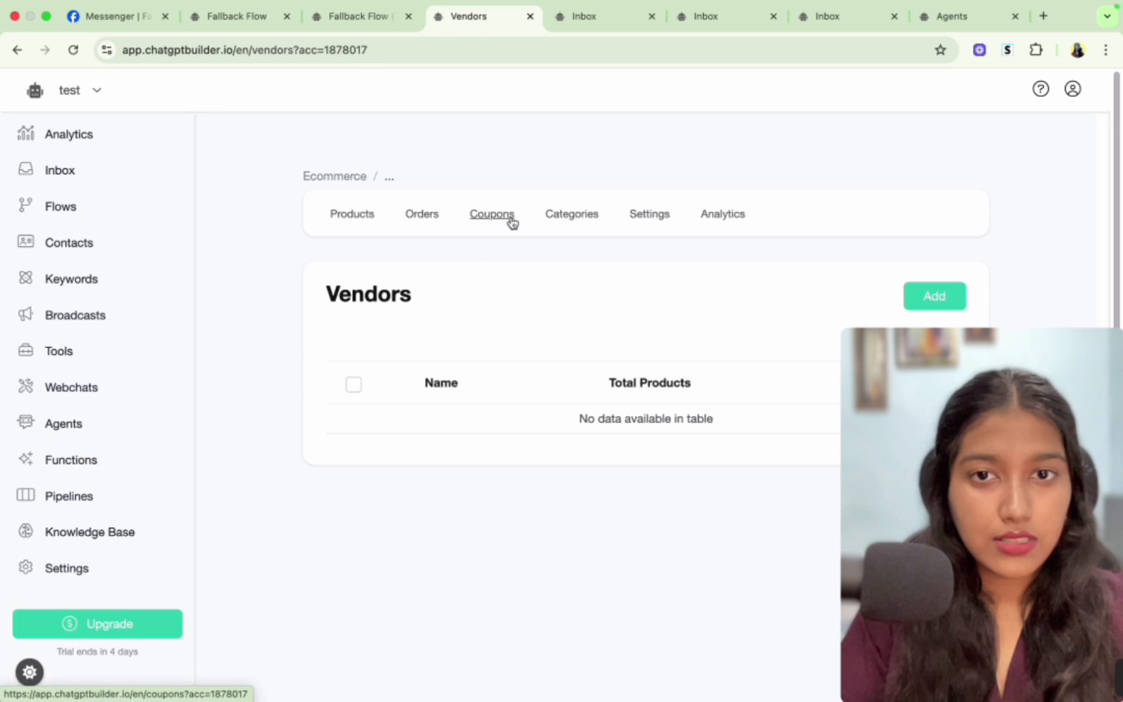
click(557, 221)
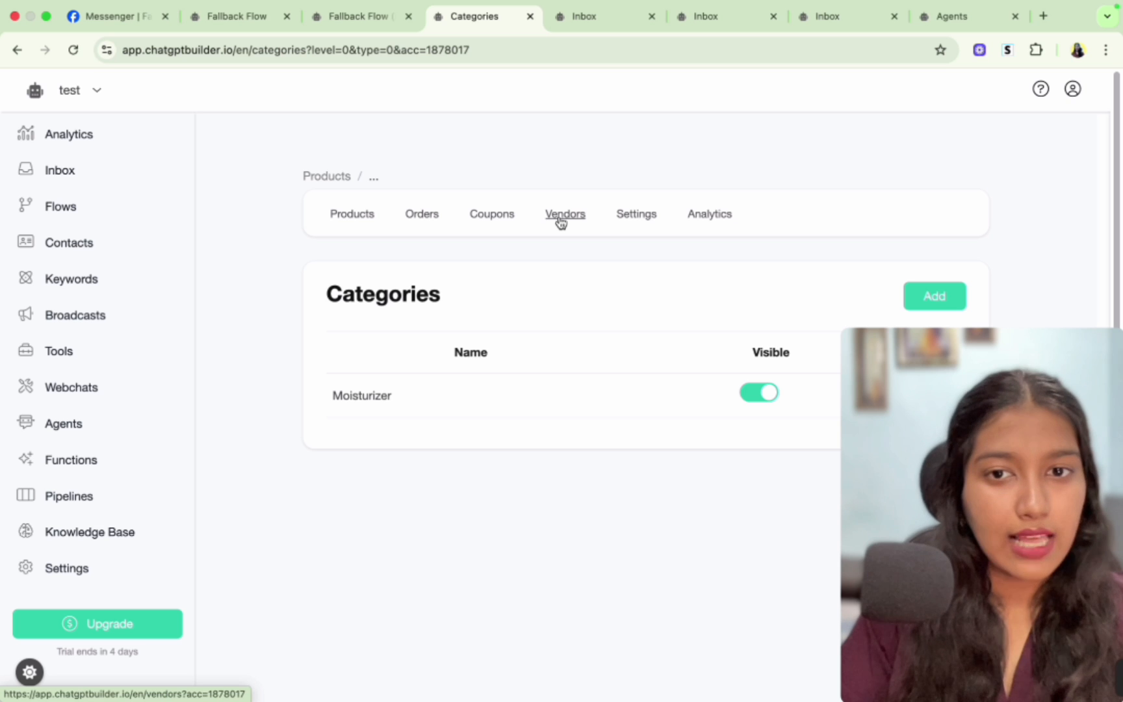
click(636, 221)
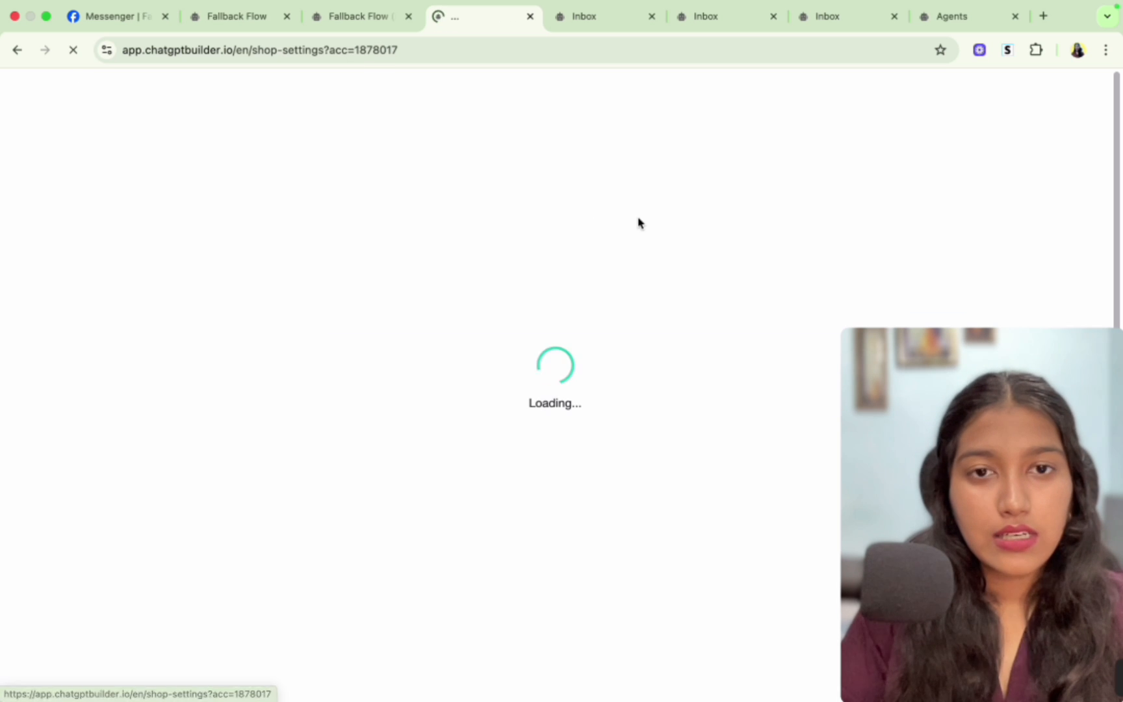
- Review the shop's Payments settings, including the payment methods list and currency options
scroll(396, 291, down, 3)
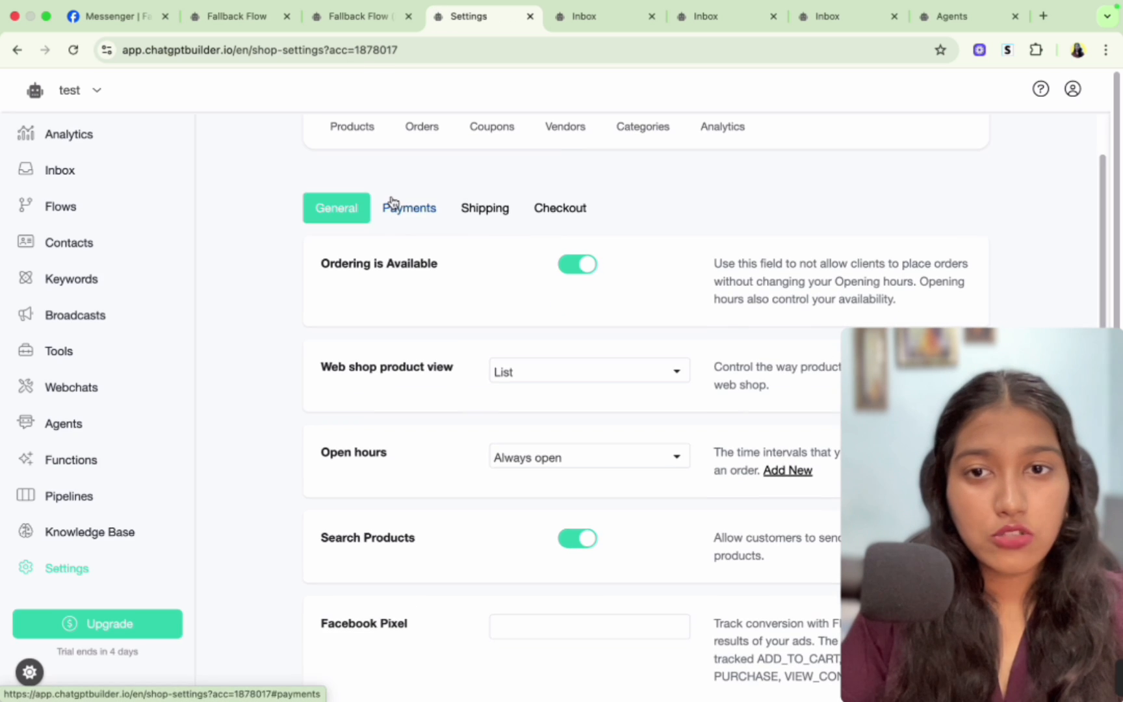
click(395, 207)
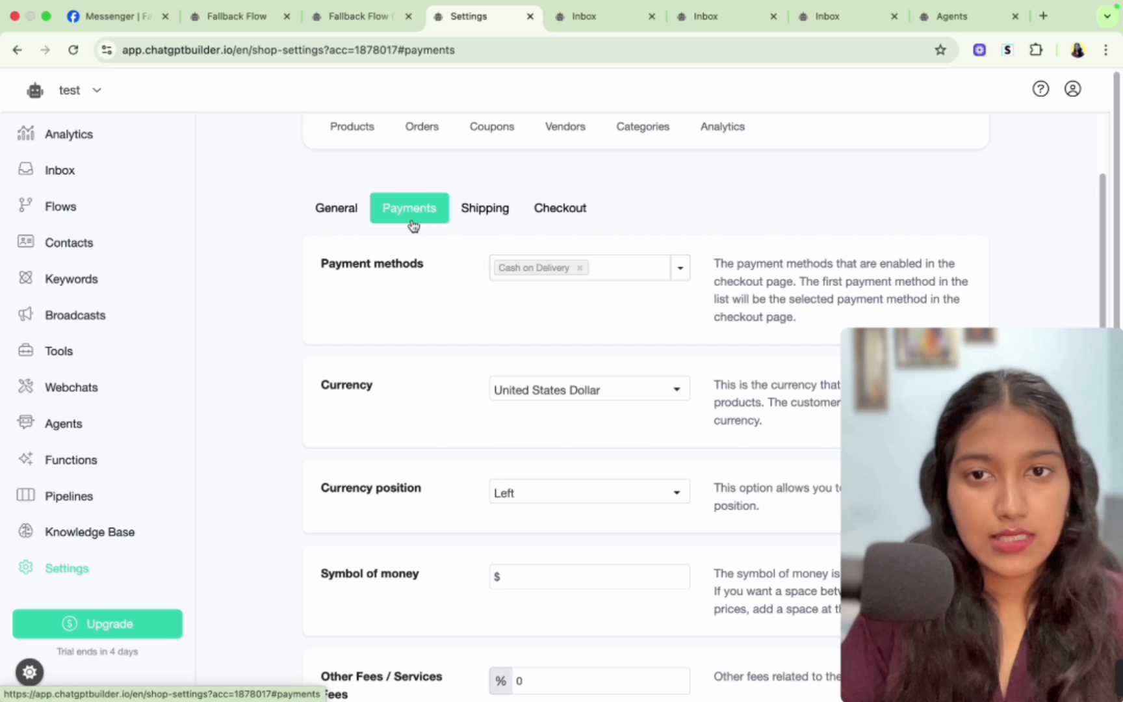
click(680, 266)
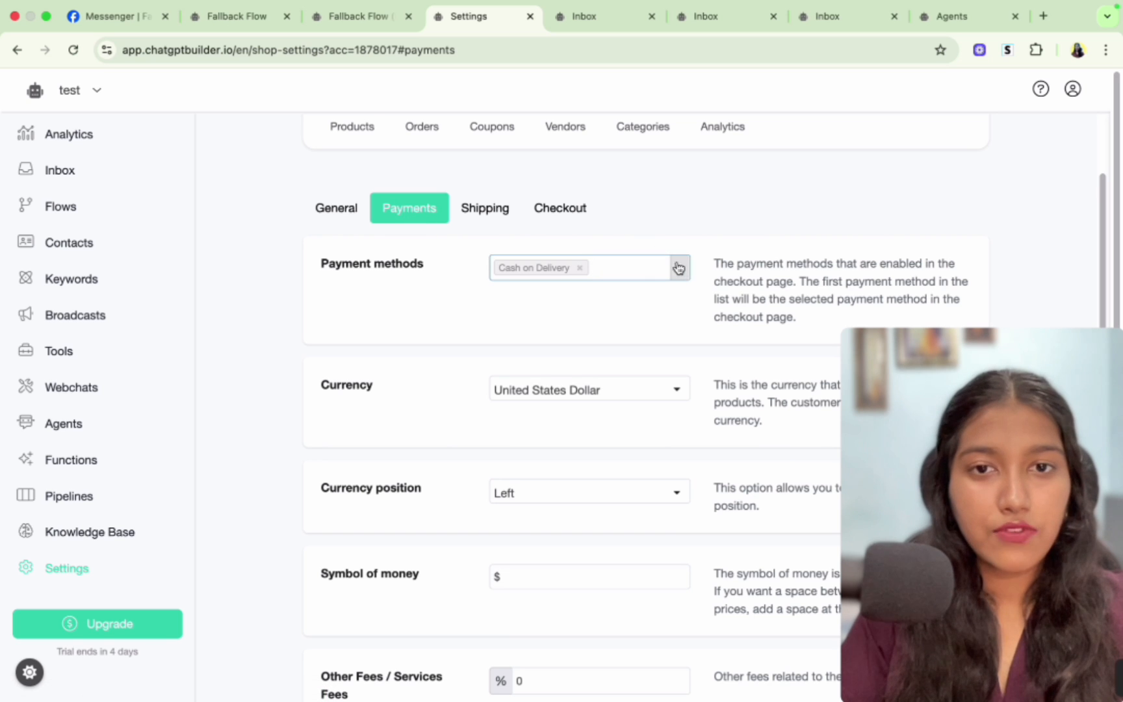
click(638, 268)
click(622, 221)
scroll(622, 222, down, 2)
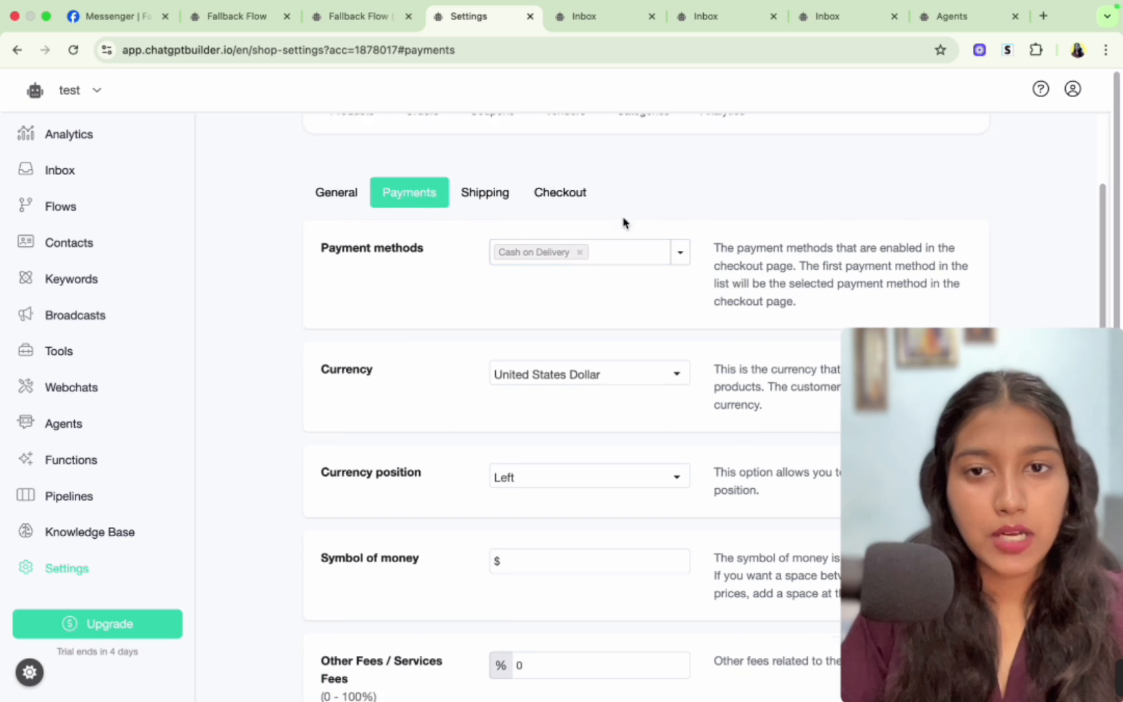
scroll(617, 309, down, 1)
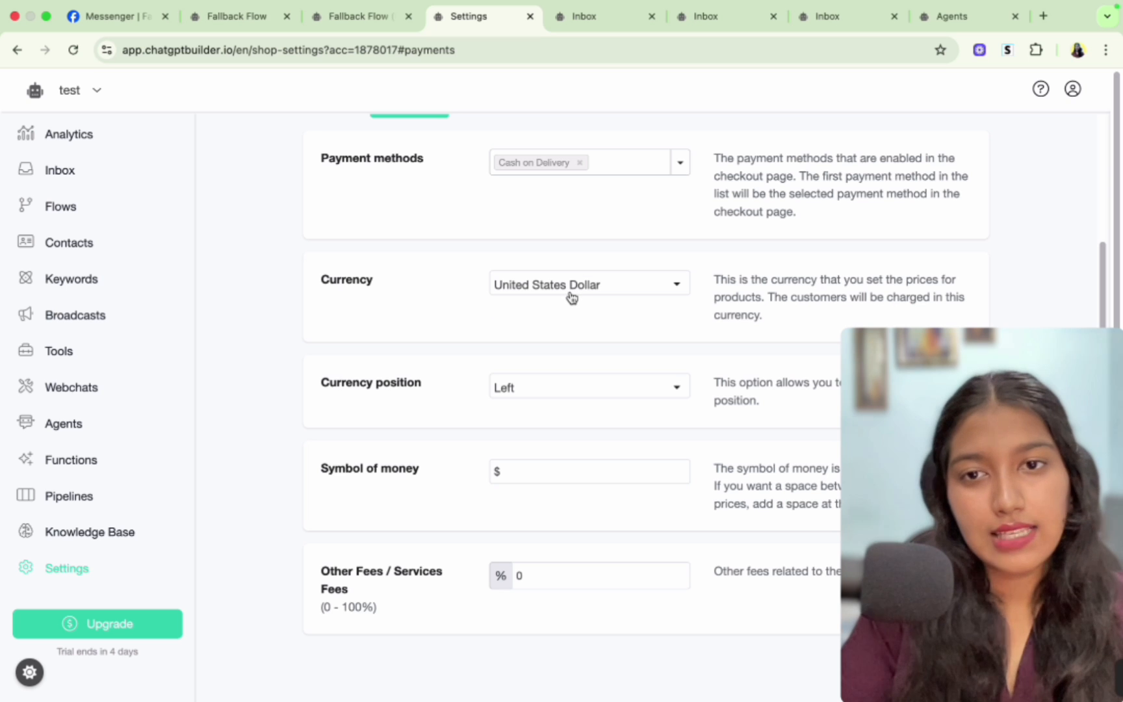
- Review the shop's Shipping, Checkout and General settings tabs
scroll(571, 297, up, 1)
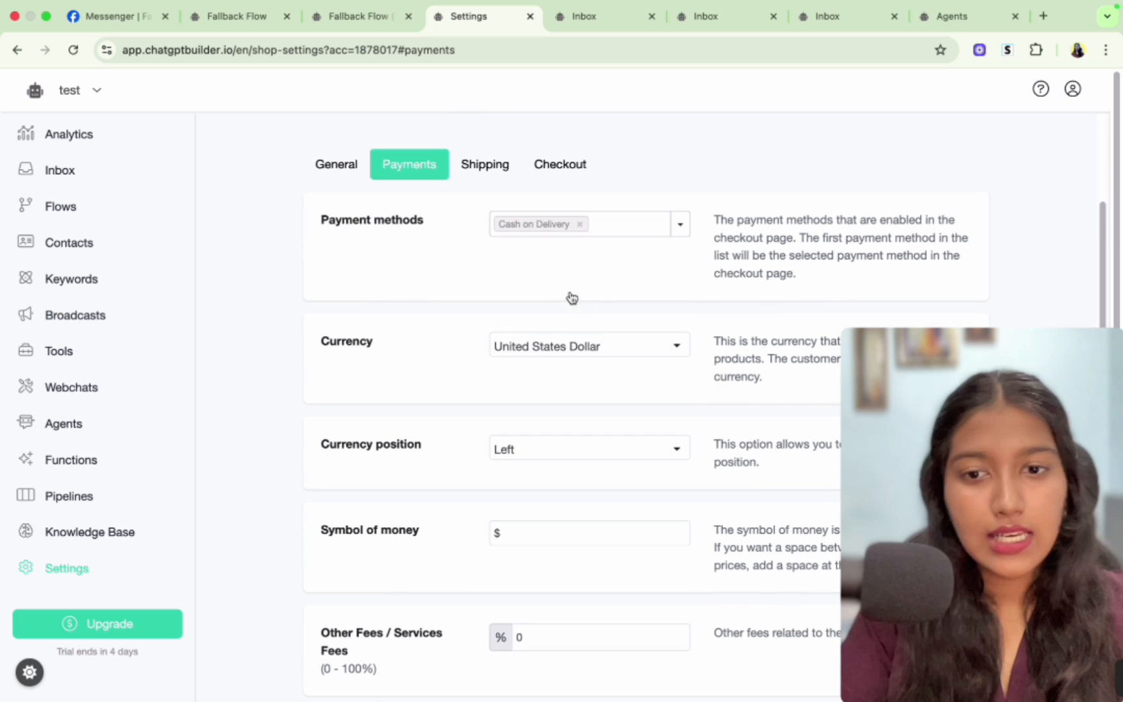
click(489, 166)
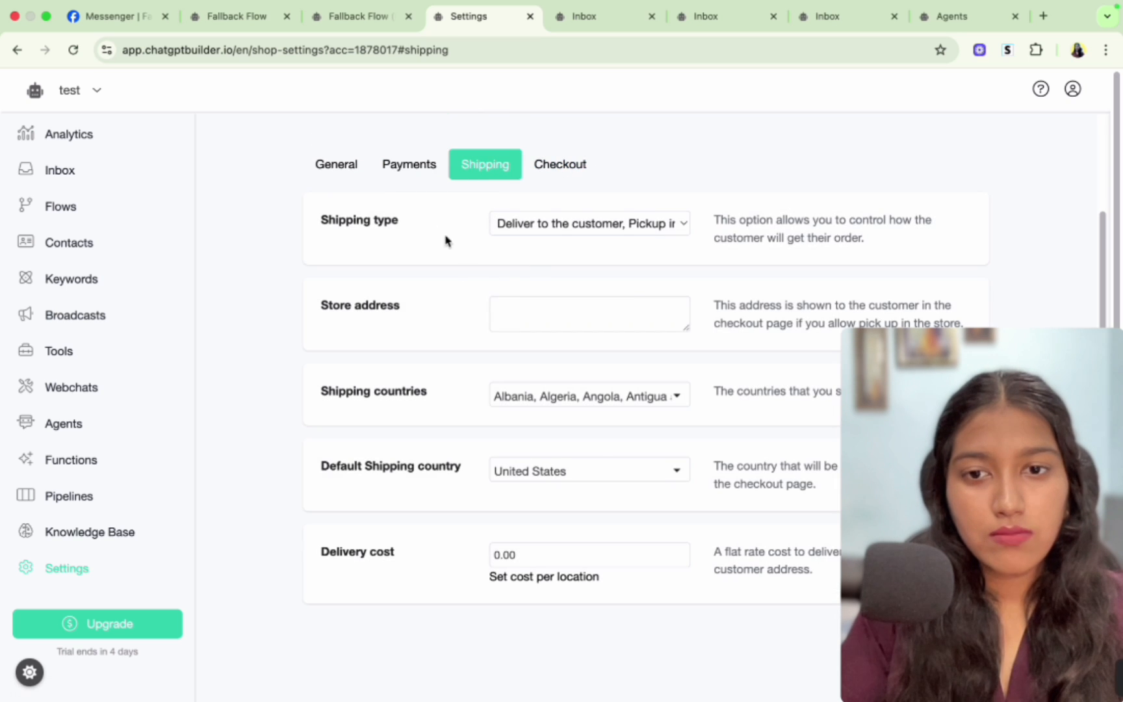
click(573, 164)
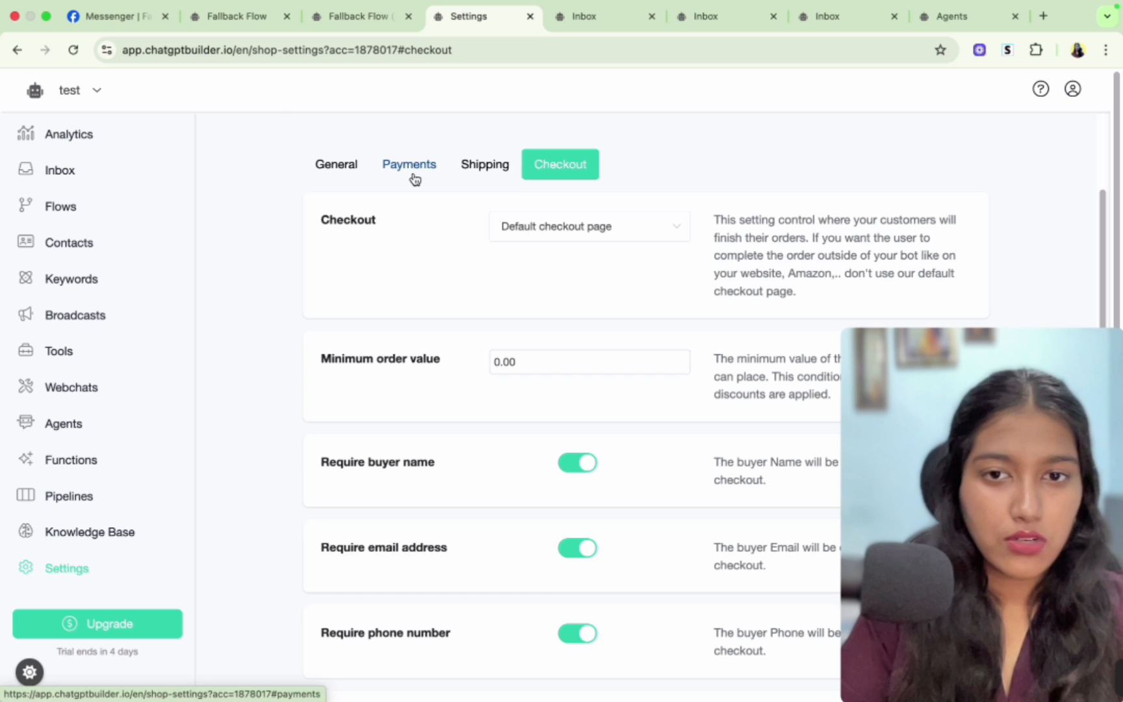
click(358, 167)
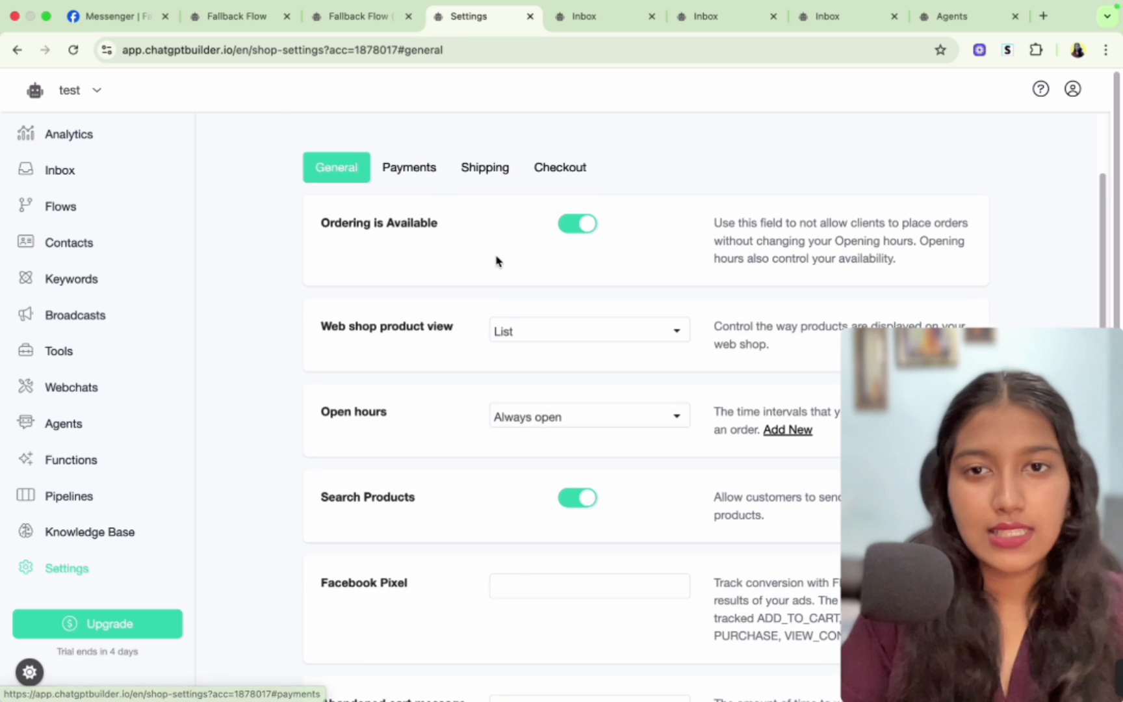
scroll(497, 262, up, 4)
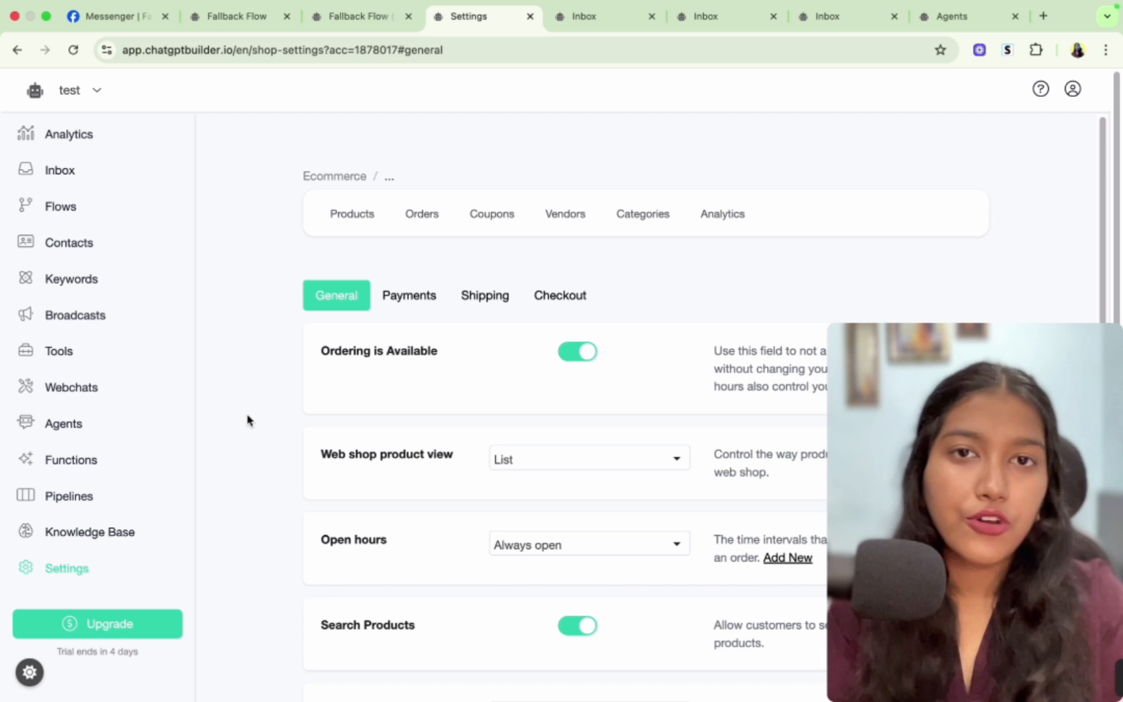
- Add a new Actions step to the Fallback Flow (Messenger) canvas
click(359, 18)
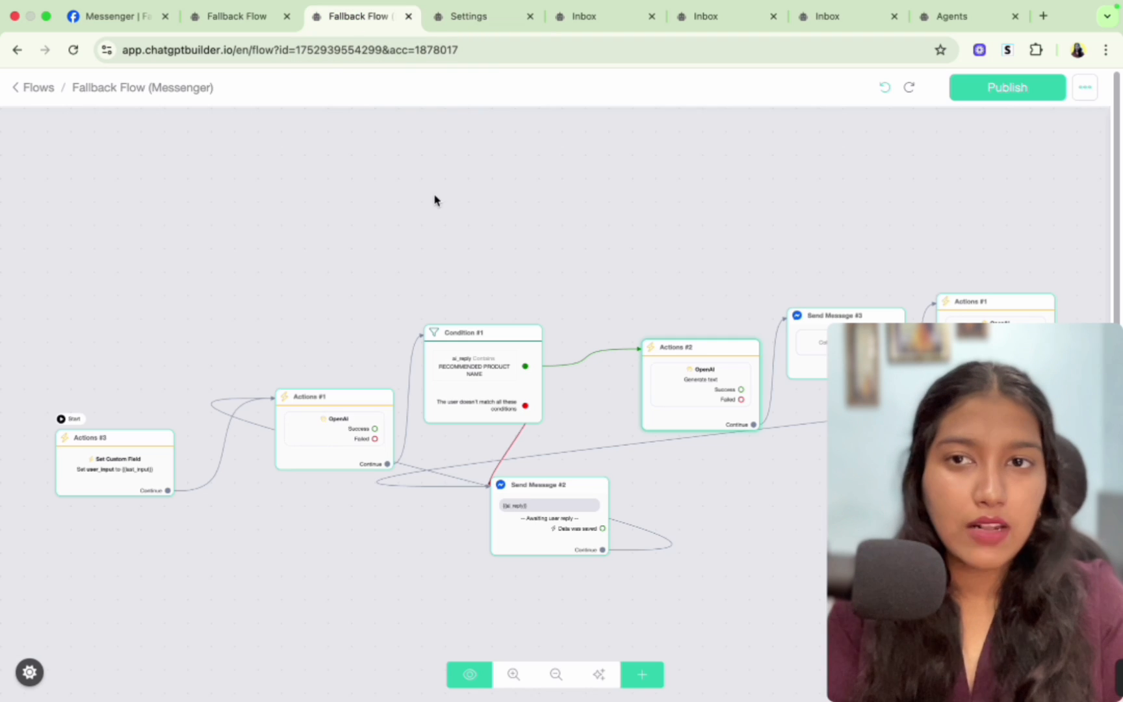
scroll(390, 334, down, 3)
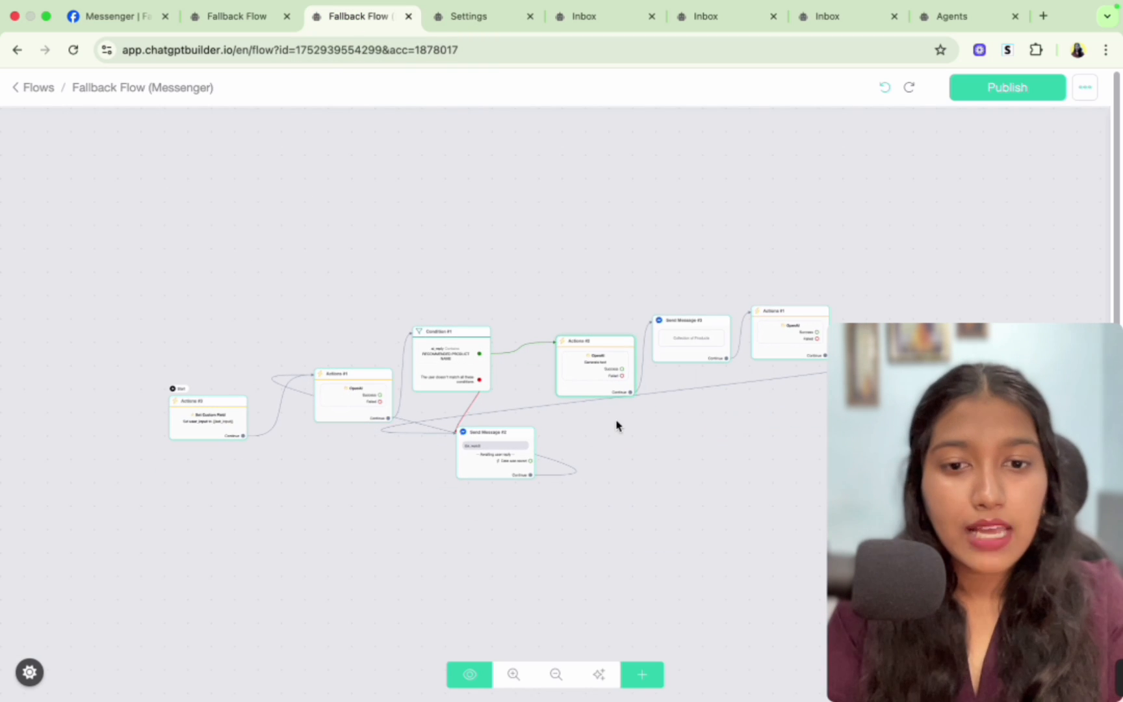
click(642, 674)
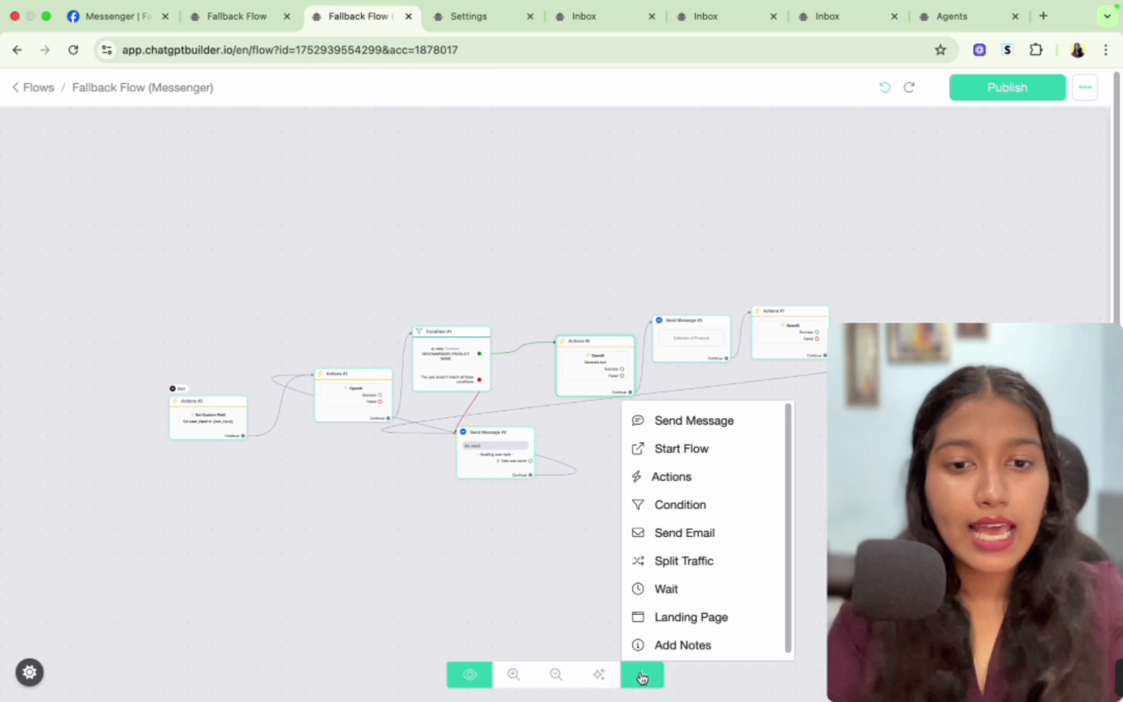
click(668, 481)
click(782, 440)
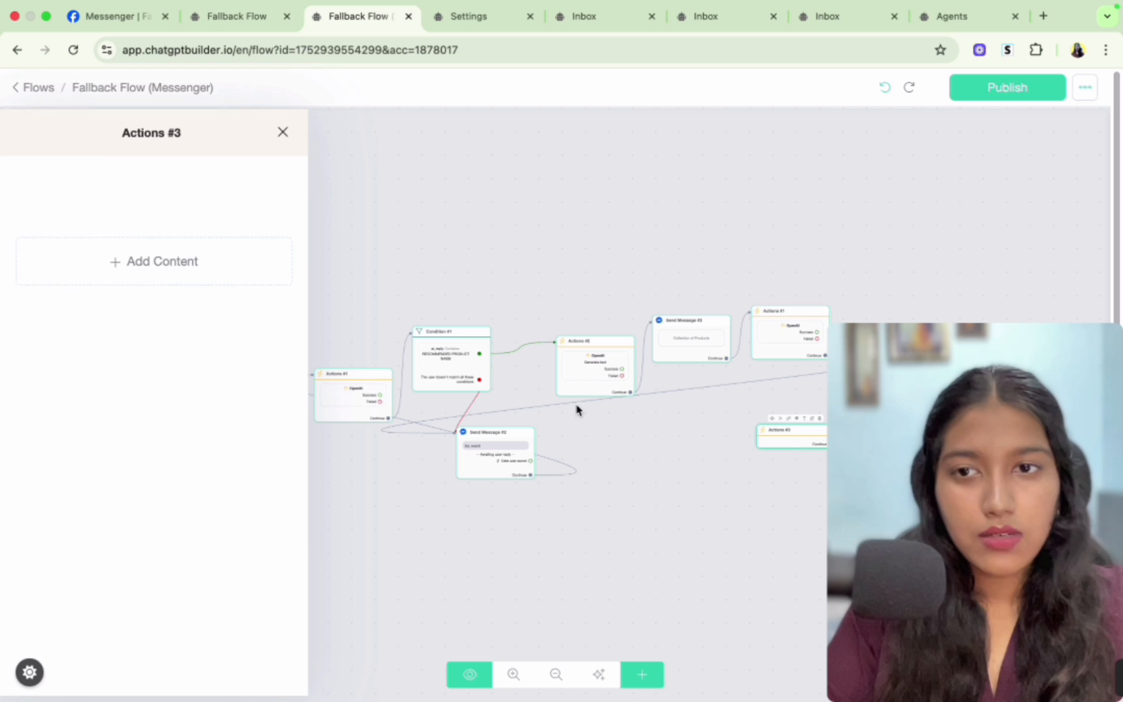
- Add an External API Request action inside the new Actions step and open its request dialog before cancelling
click(153, 273)
click(156, 306)
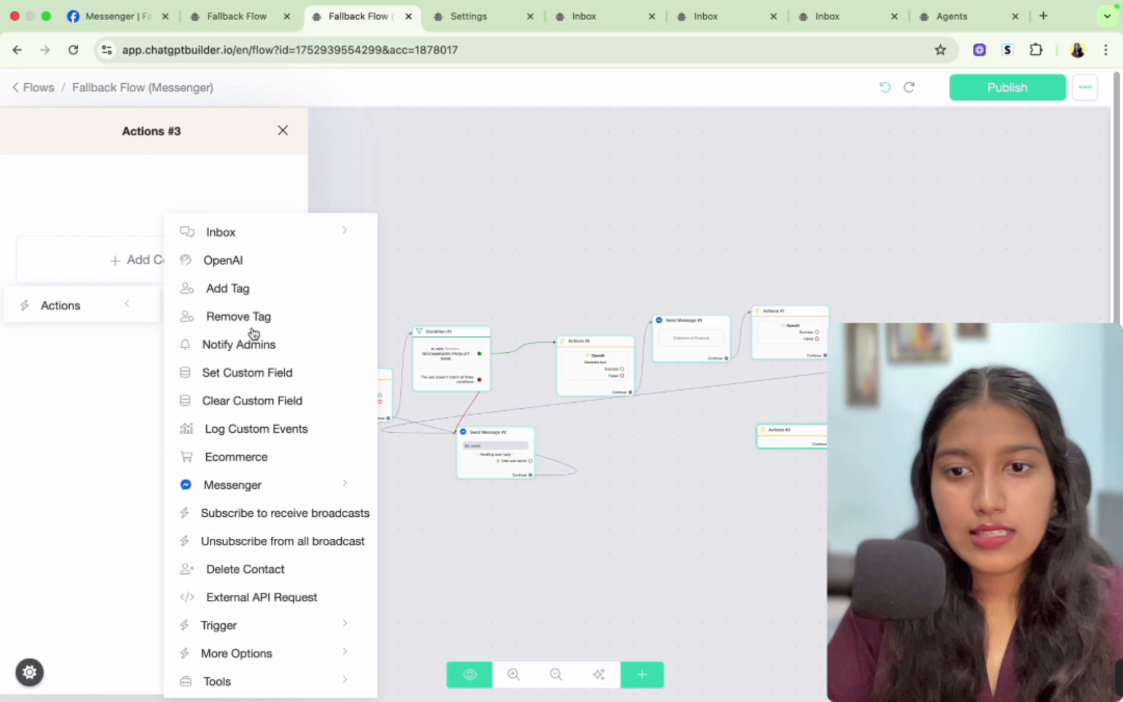
click(253, 598)
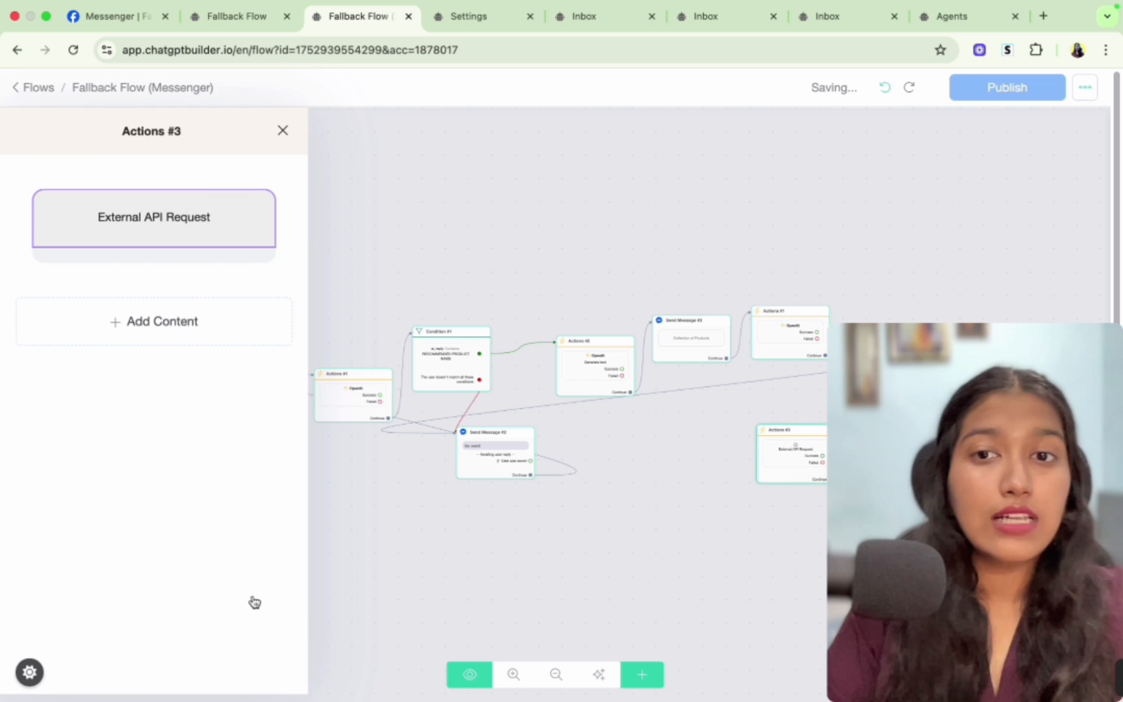
click(162, 203)
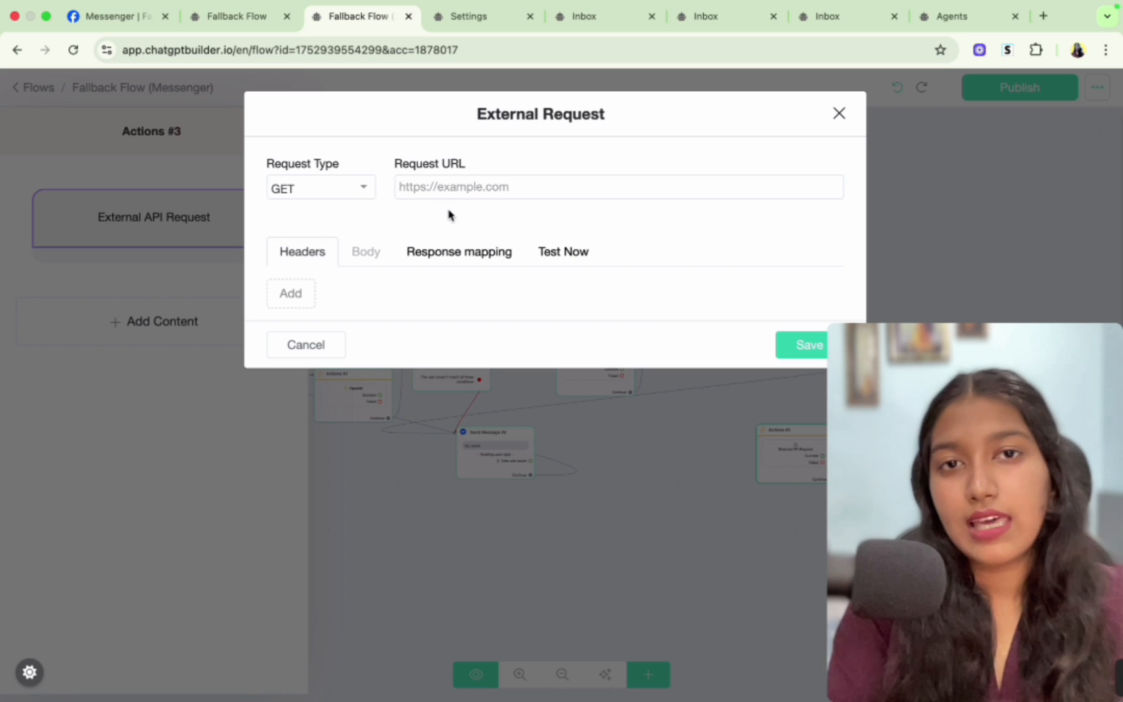
click(320, 355)
- Reposition the new Actions step on the flow canvas
click(651, 567)
drag(650, 568, 503, 539)
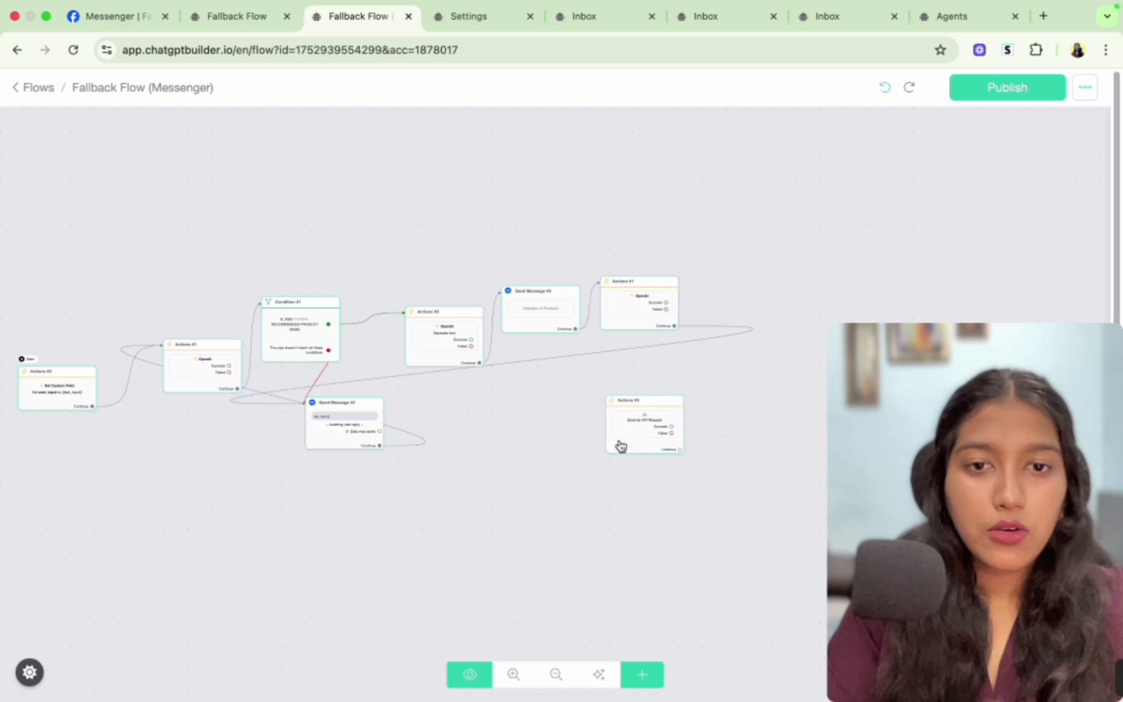
scroll(621, 446, up, 5)
click(696, 349)
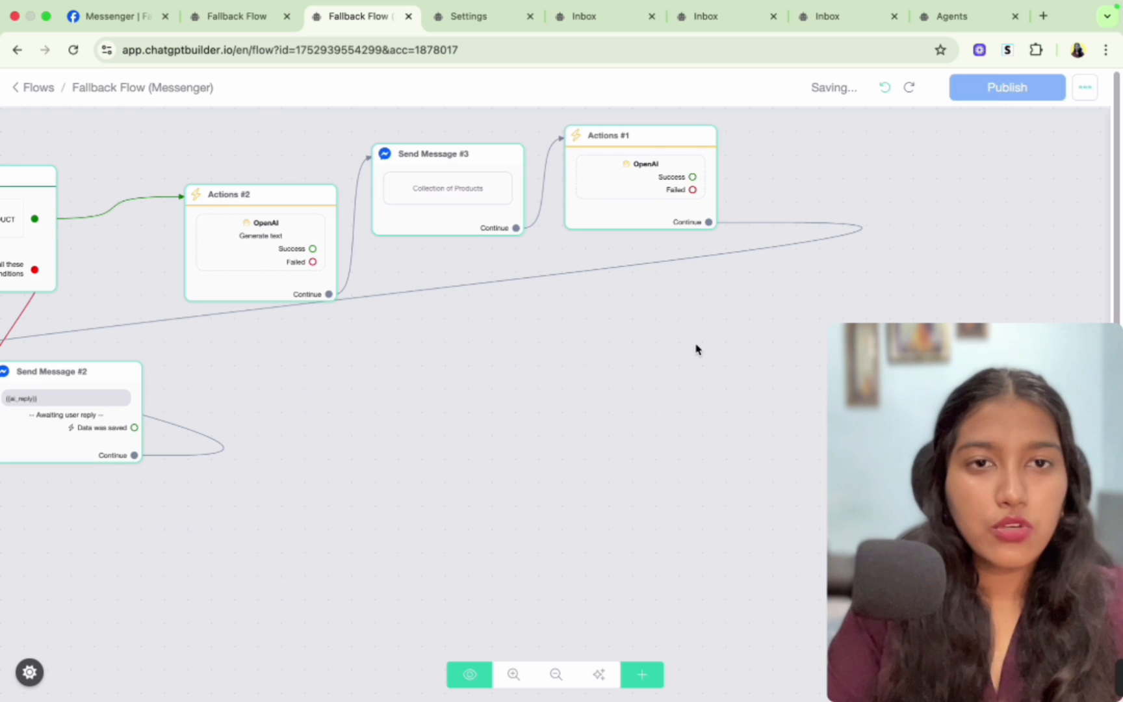
- Open the workspace Integrations settings and browse the list of available integrations
click(41, 88)
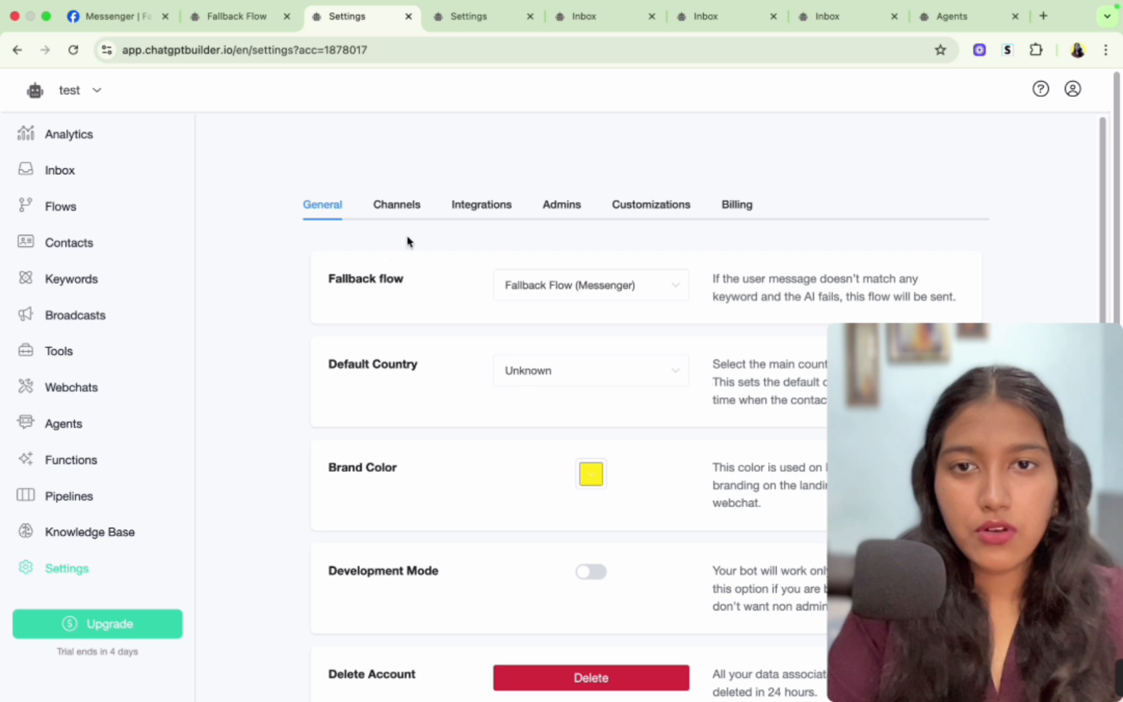
click(478, 207)
scroll(478, 340, down, 3)
scroll(478, 341, down, 5)
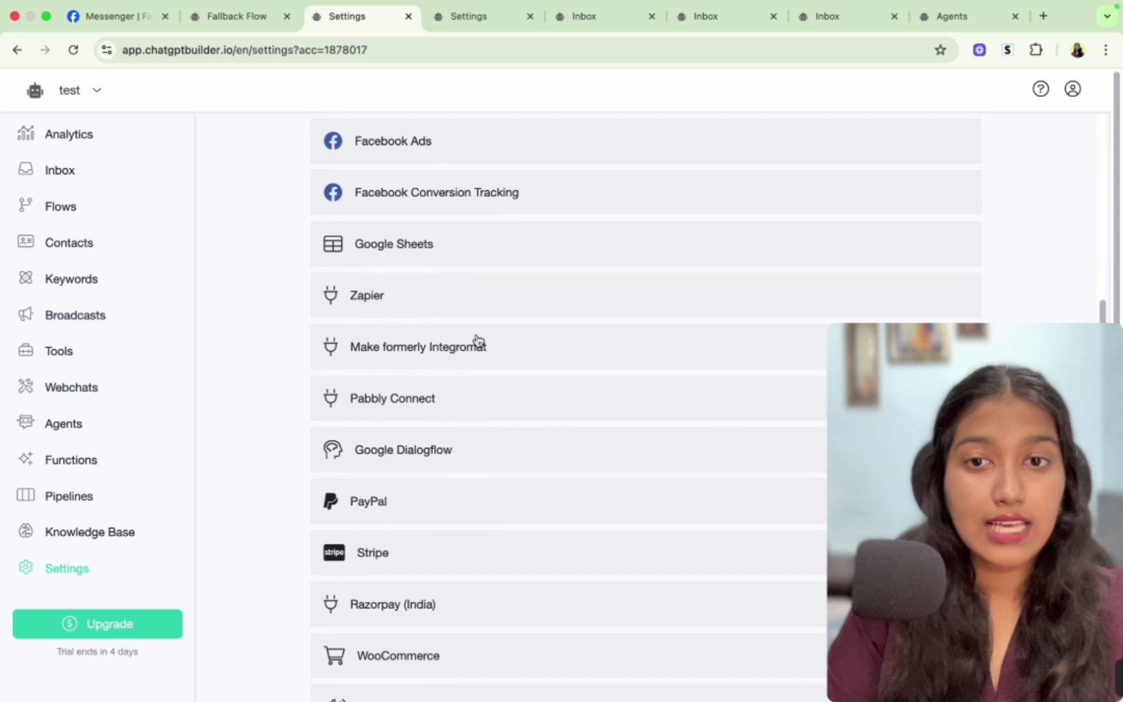
scroll(478, 341, up, 1)
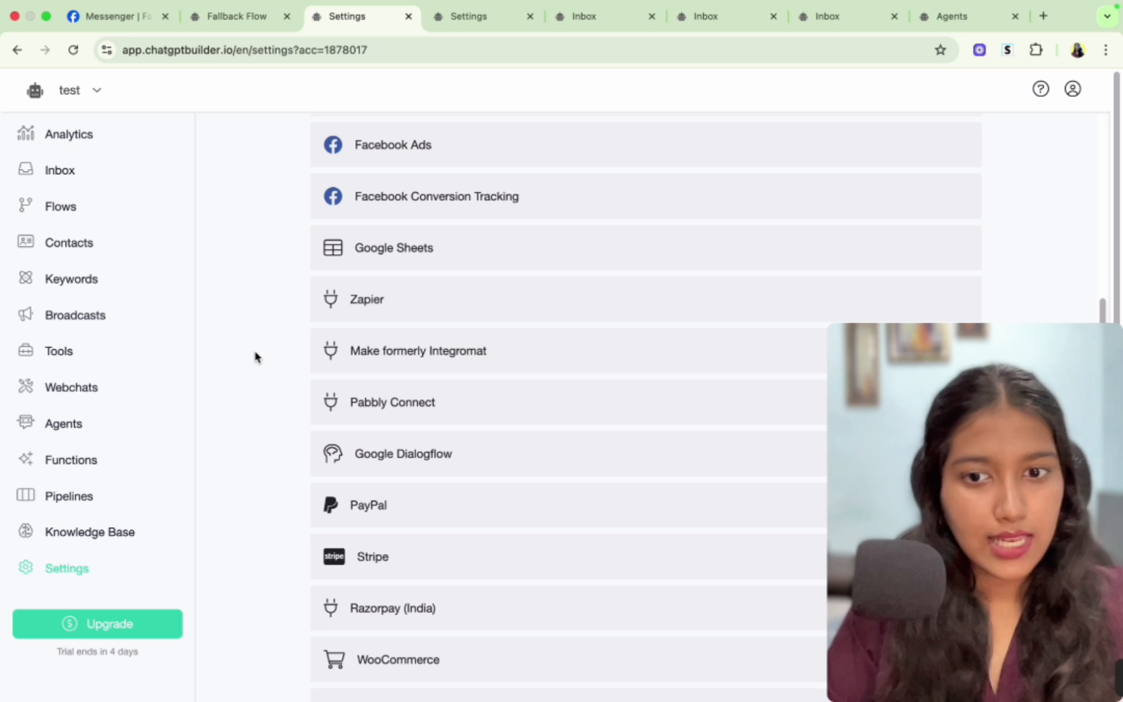
scroll(300, 501, down, 3)
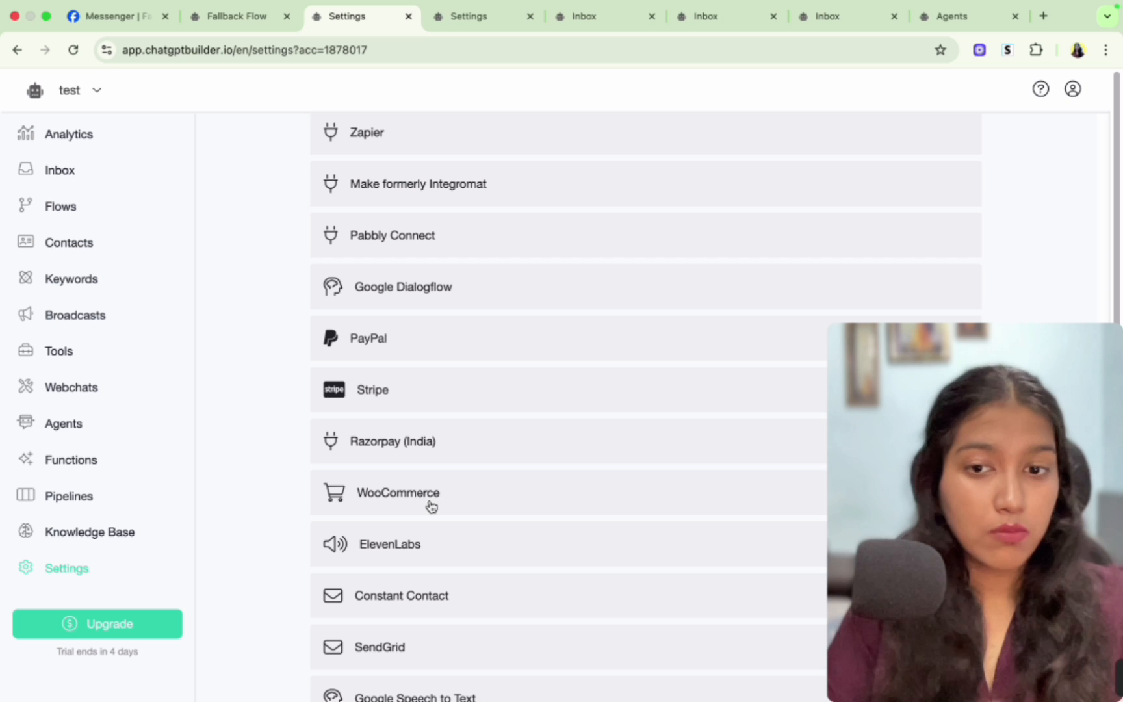
scroll(431, 507, down, 1)
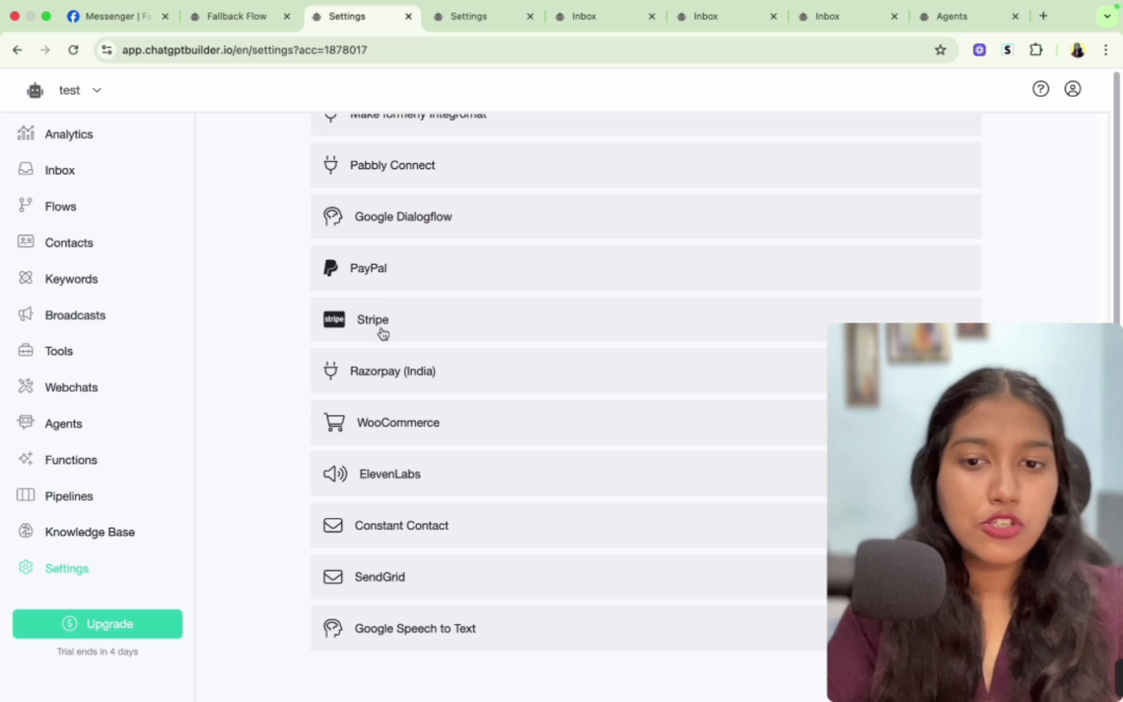
scroll(276, 492, up, 1)
scroll(276, 492, down, 1)
scroll(275, 493, up, 8)
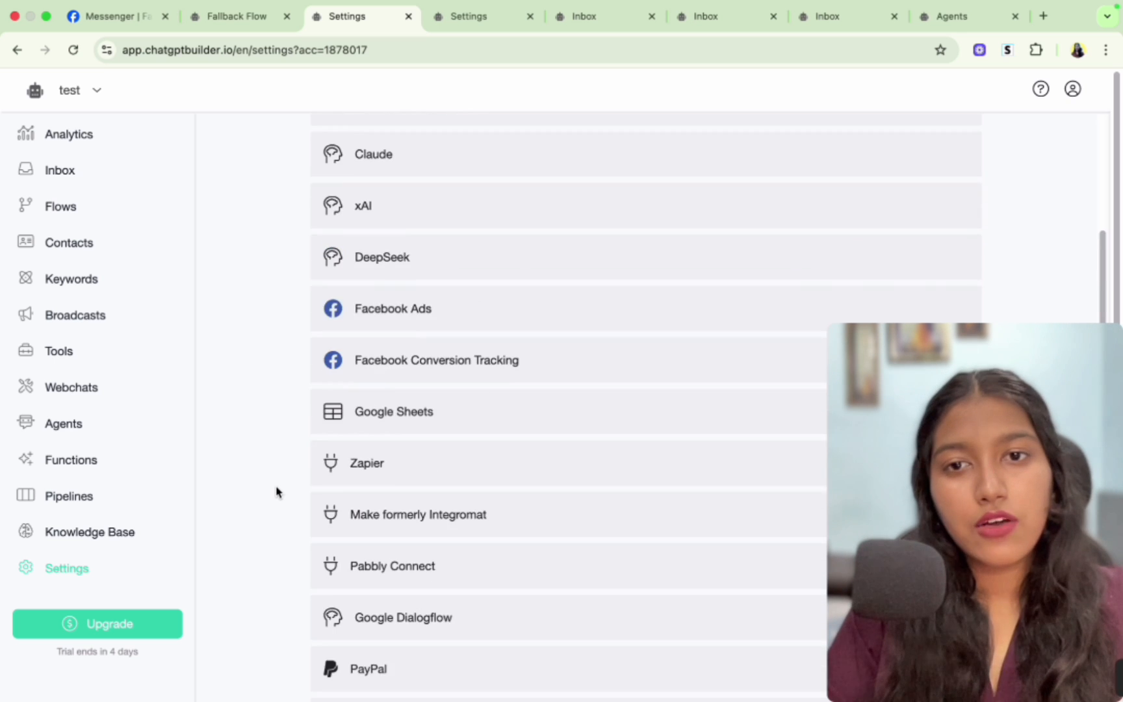
scroll(275, 492, up, 3)
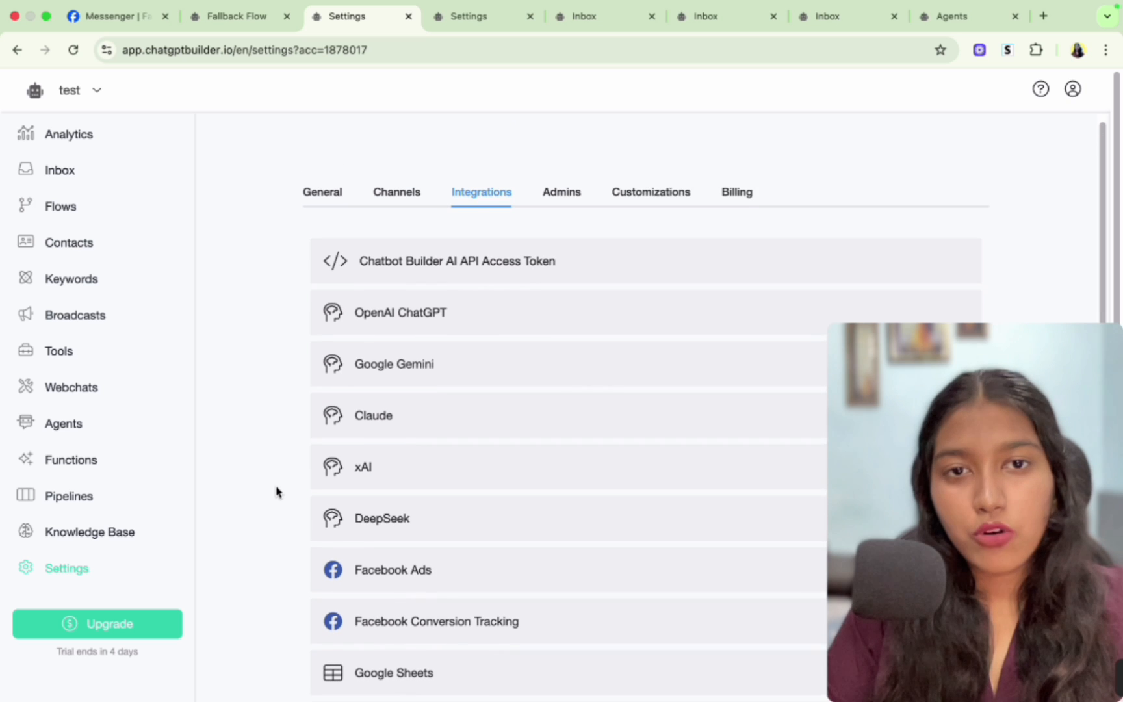
- Review the Admins and Customizations settings, including the Ecommerce message options
click(544, 194)
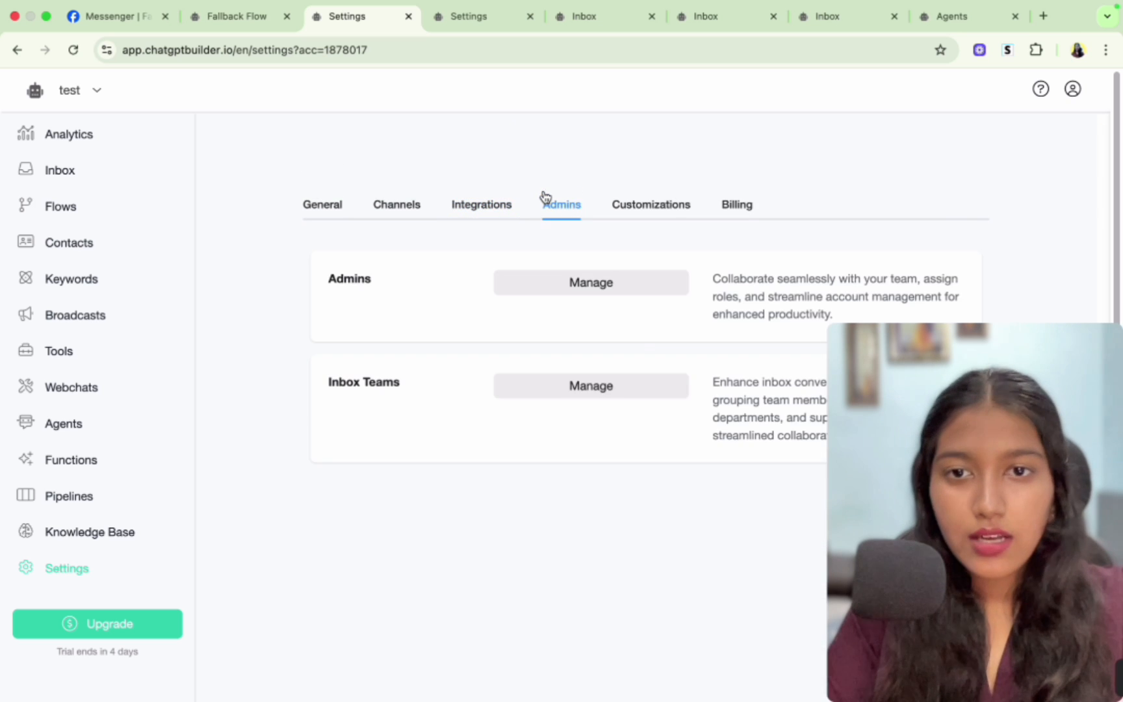
click(635, 217)
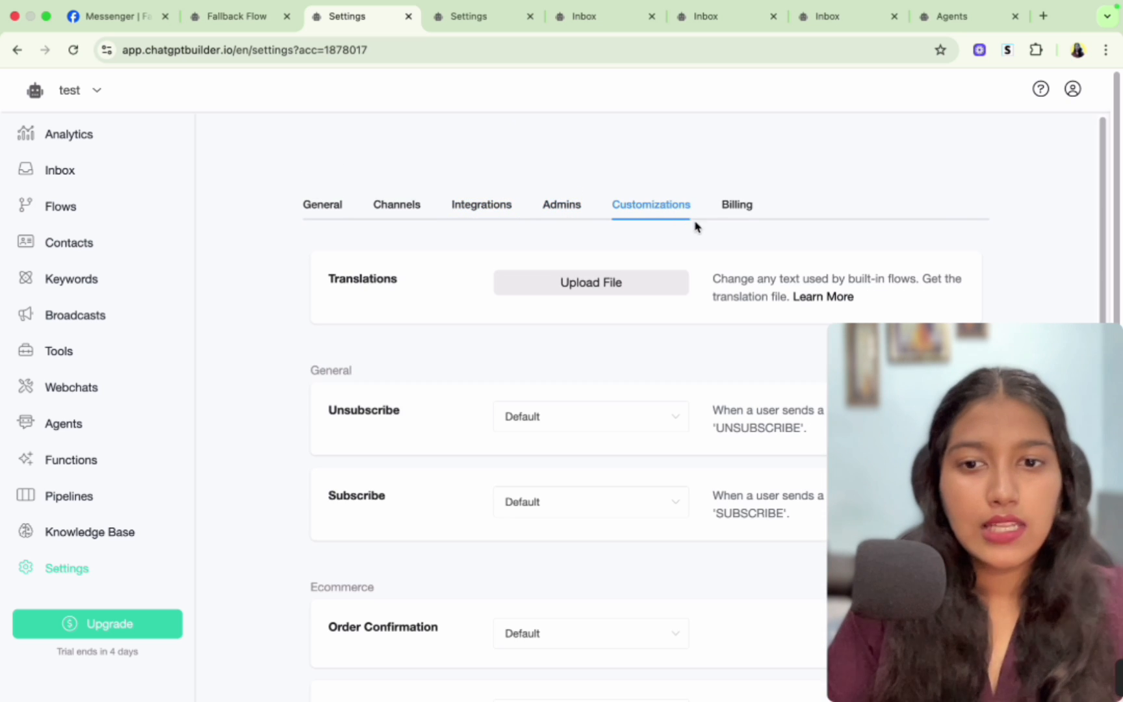
scroll(637, 604, down, 6)
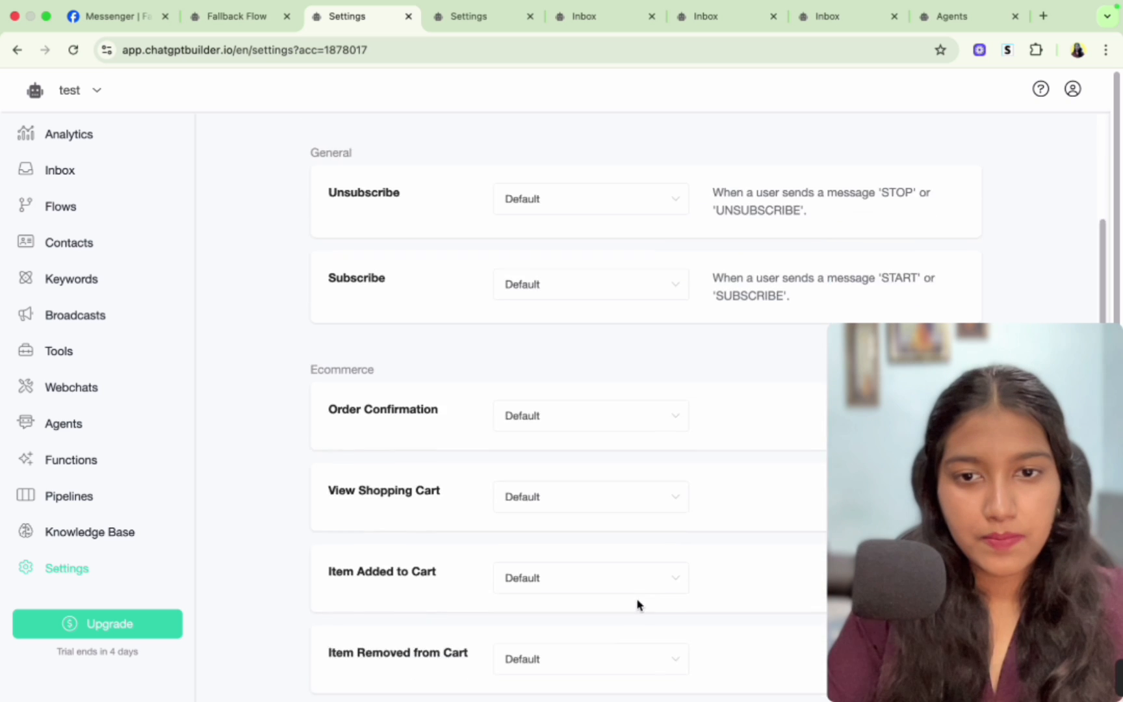
scroll(629, 295, up, 6)
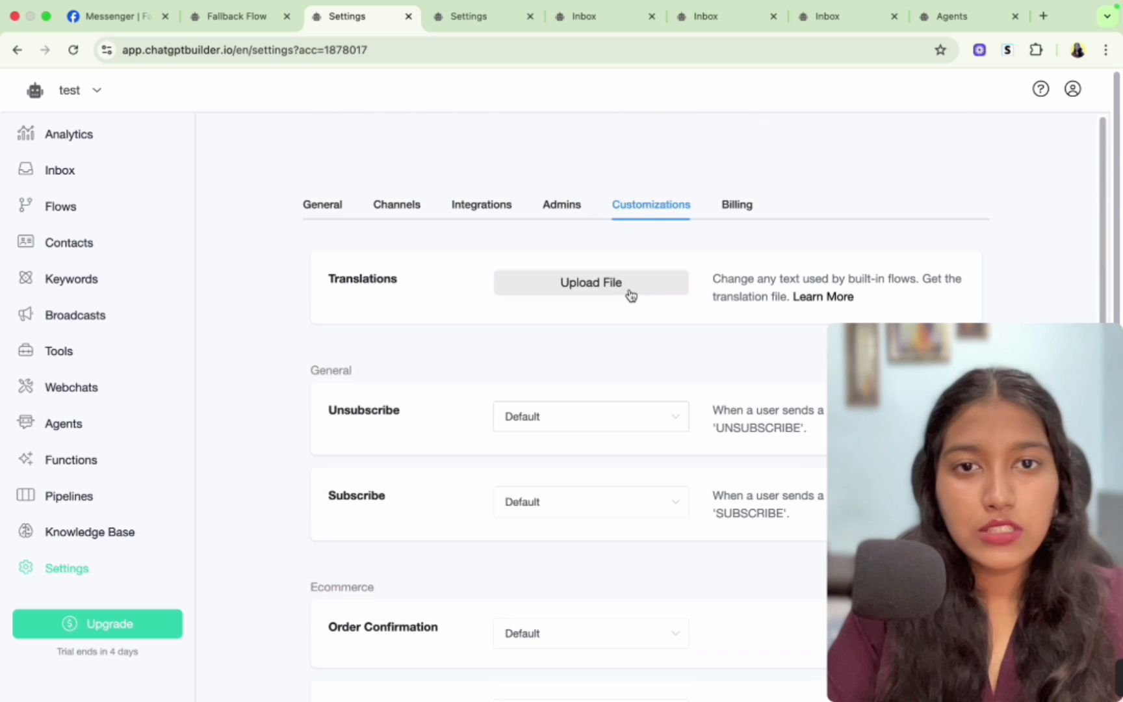
scroll(648, 211, down, 6)
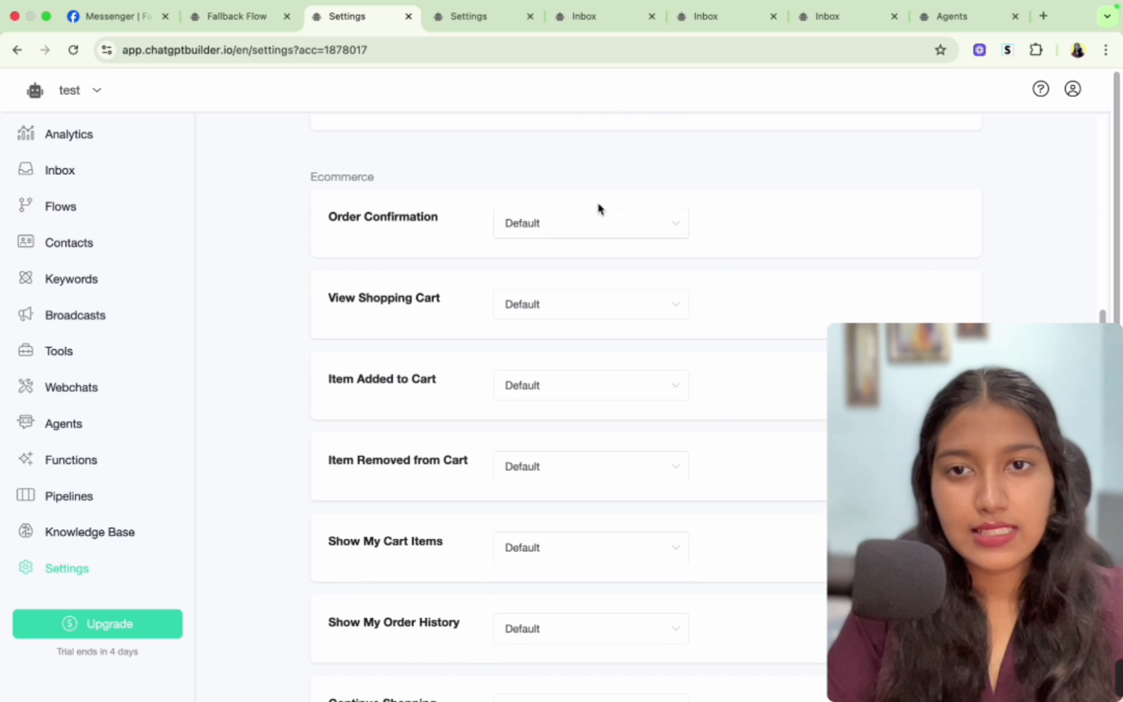
click(597, 221)
click(517, 188)
scroll(517, 188, down, 3)
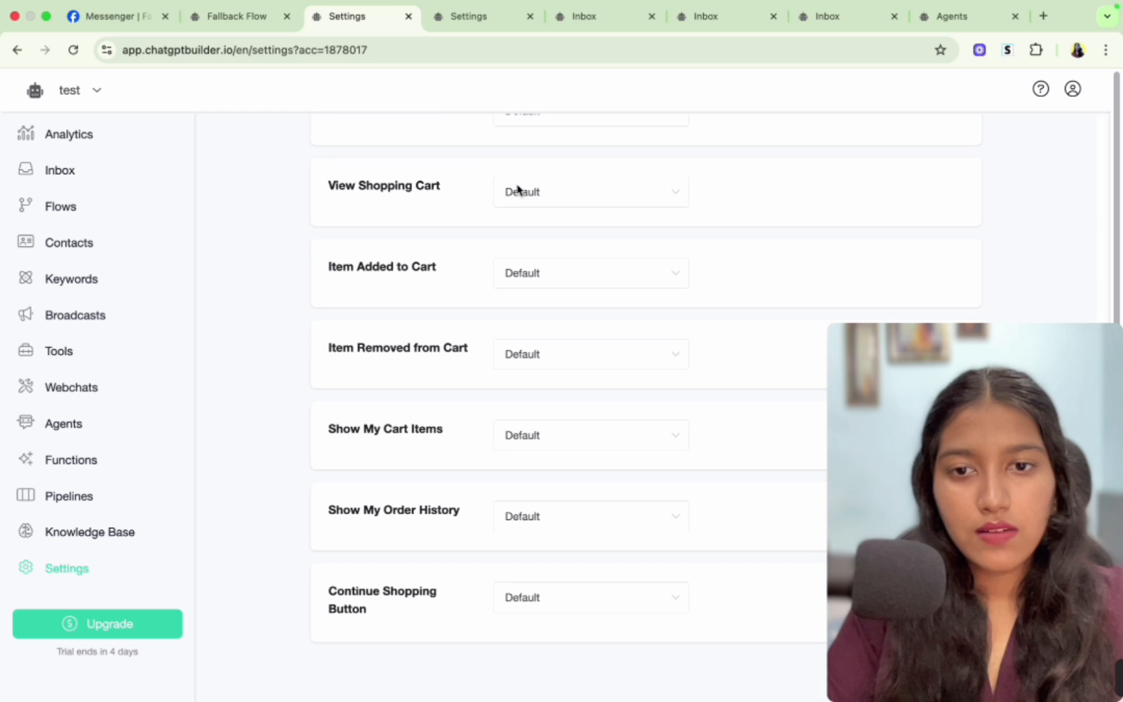
scroll(518, 190, up, 6)
- Browse the Broadcasts, Knowledge Base and Analytics pages, scrolling through the analytics dashboard charts
click(95, 325)
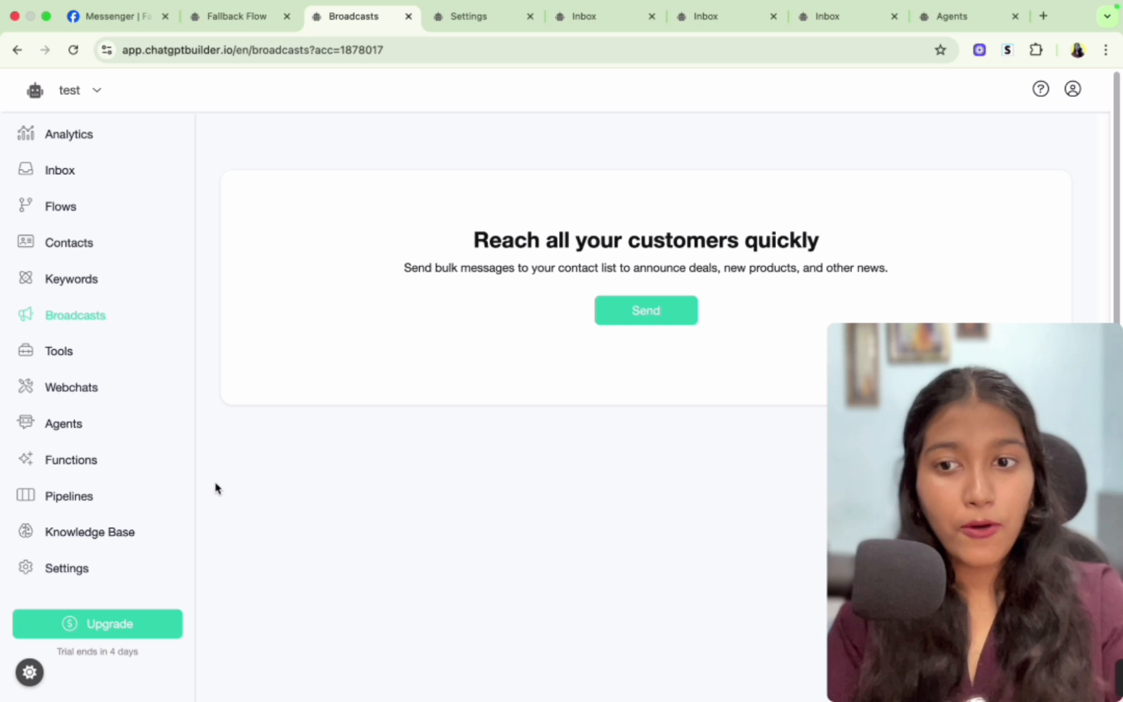
click(80, 531)
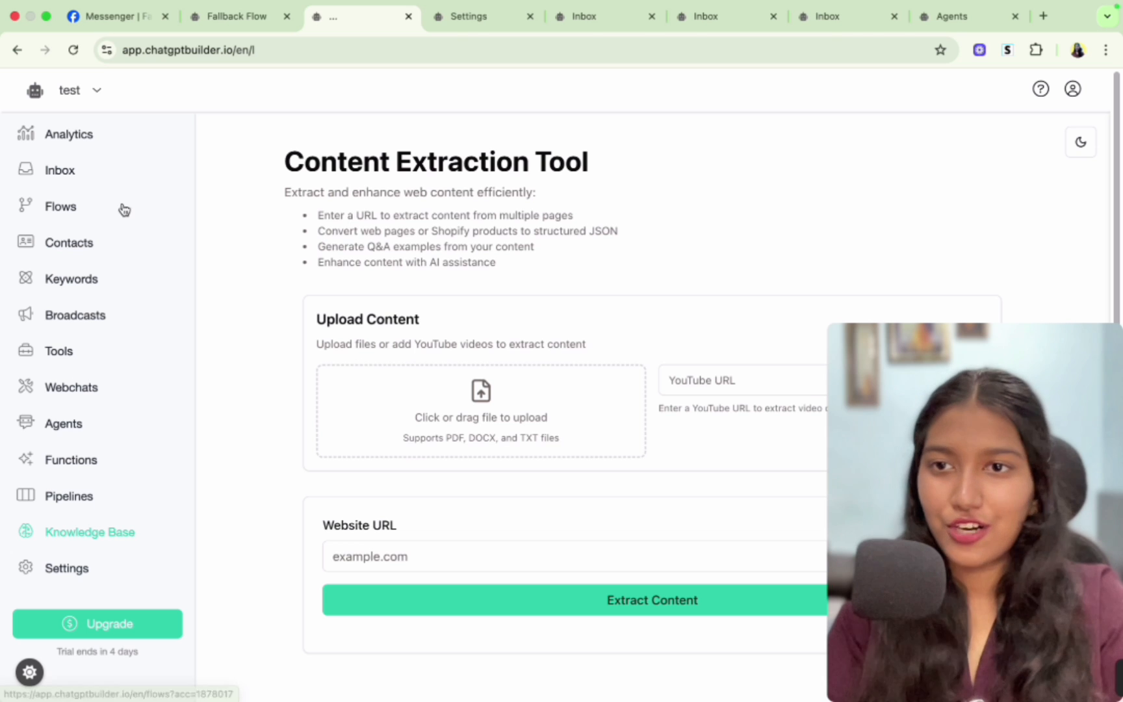
click(84, 143)
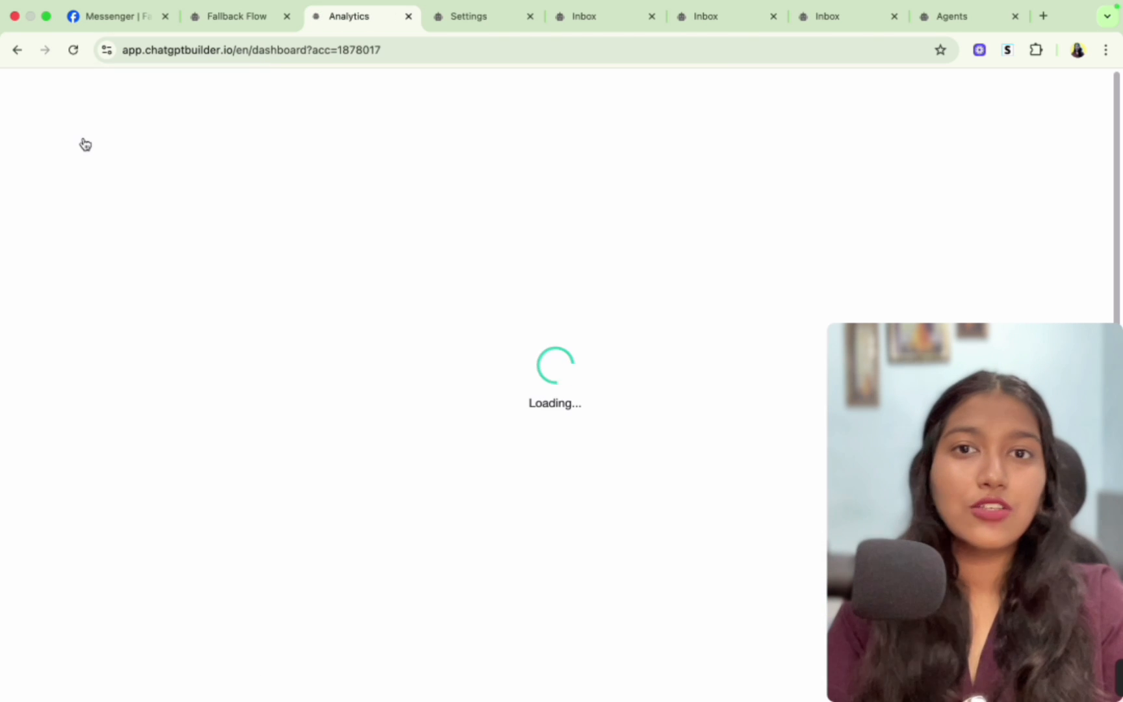
scroll(343, 334, down, 3)
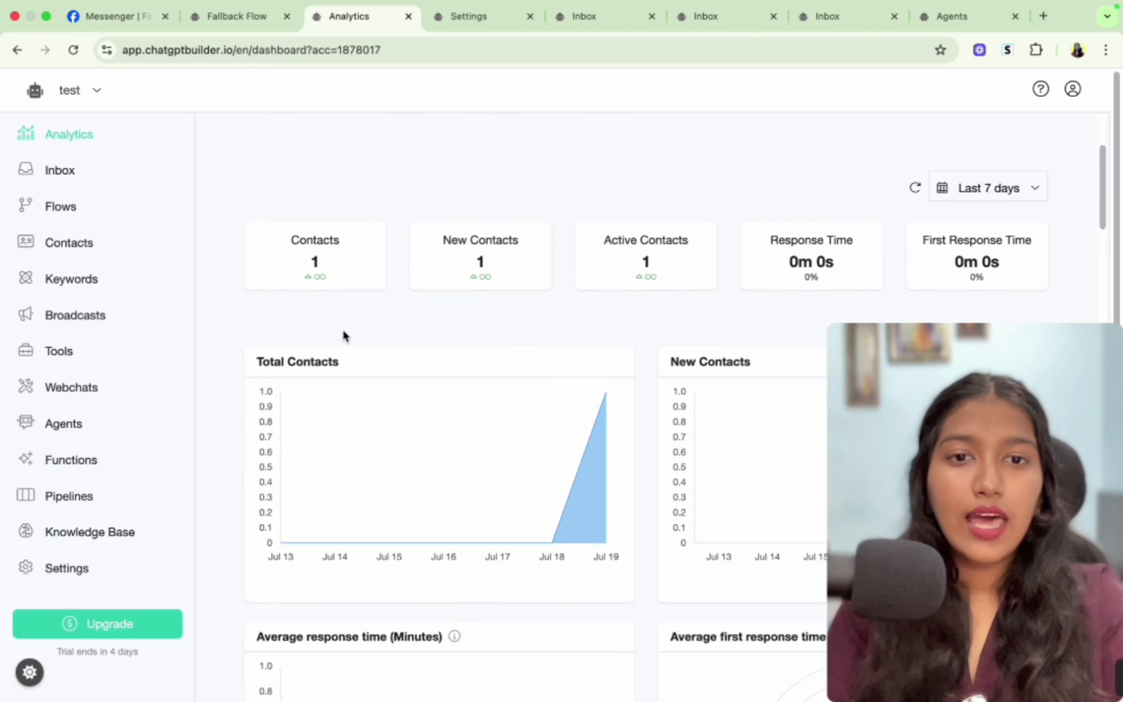
scroll(343, 335, down, 6)
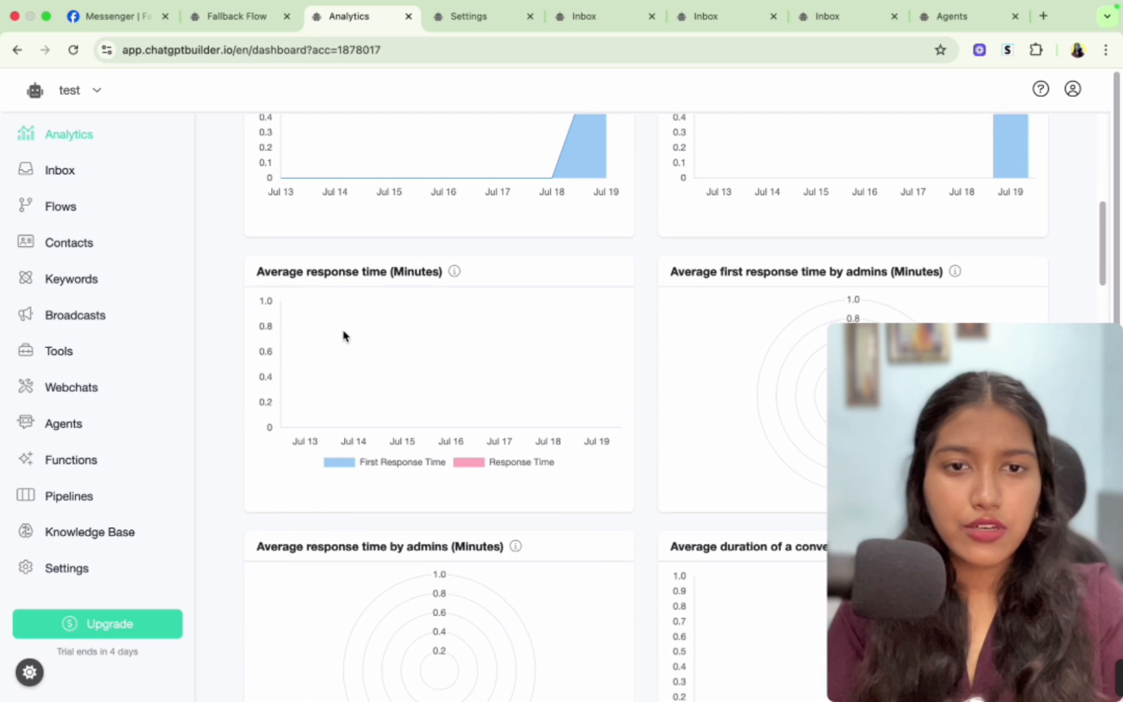
scroll(343, 336, down, 3)
scroll(343, 335, down, 7)
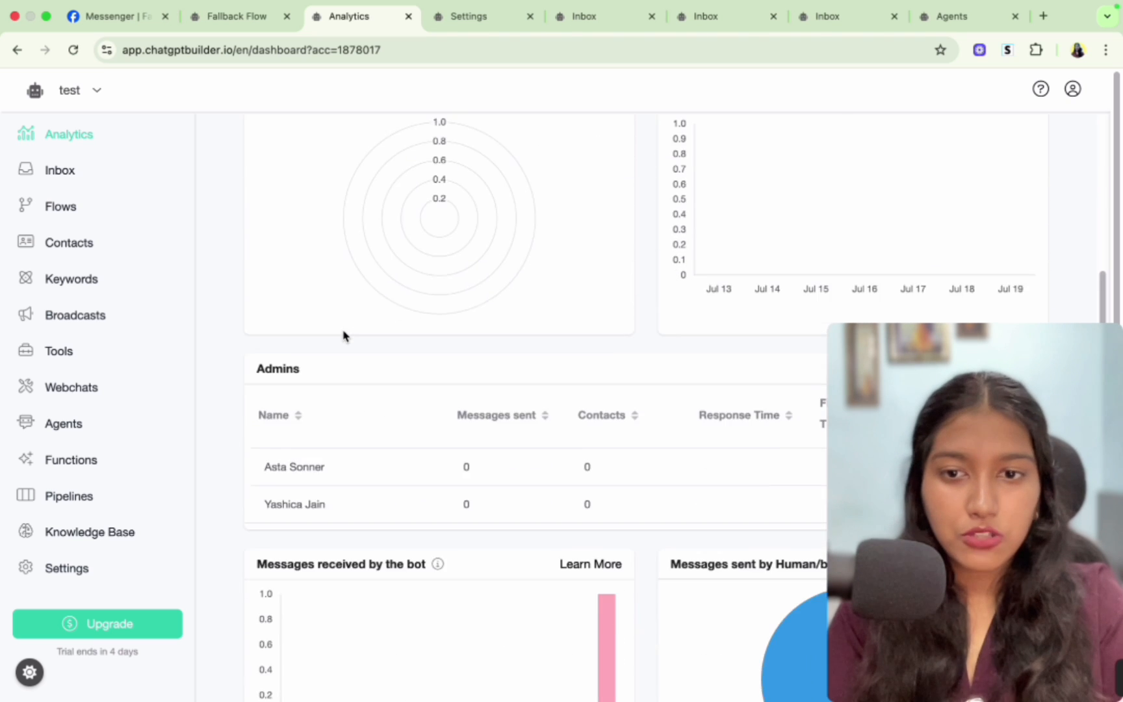
scroll(344, 336, down, 6)
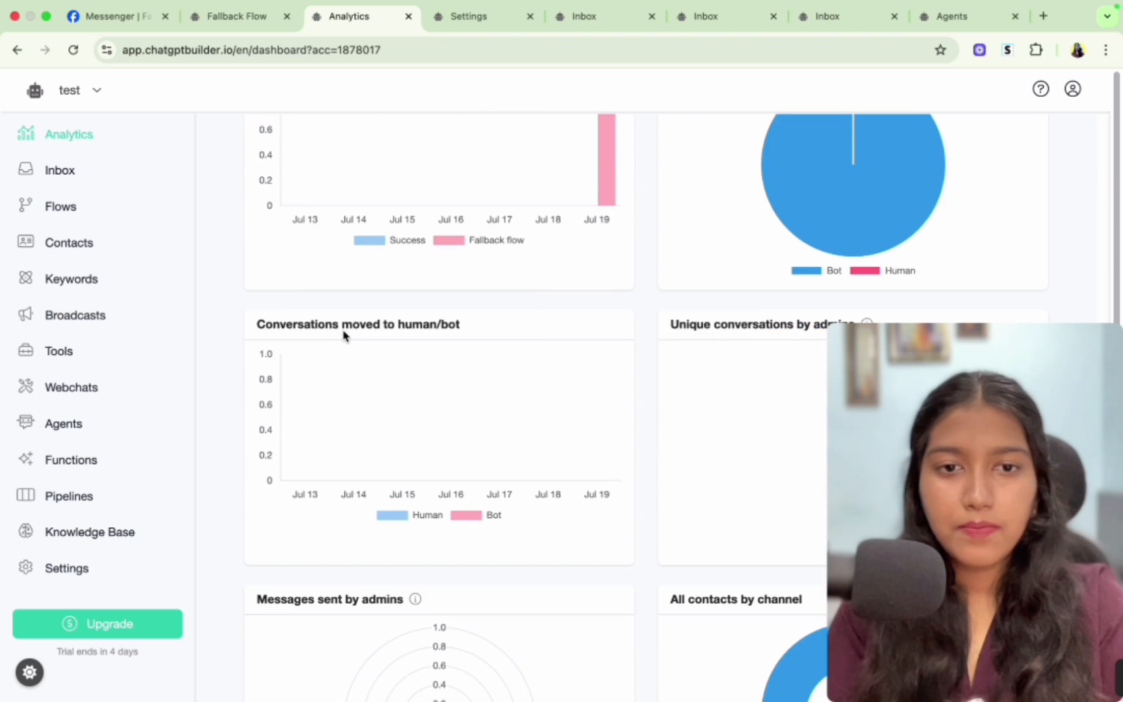
scroll(343, 336, up, 20)
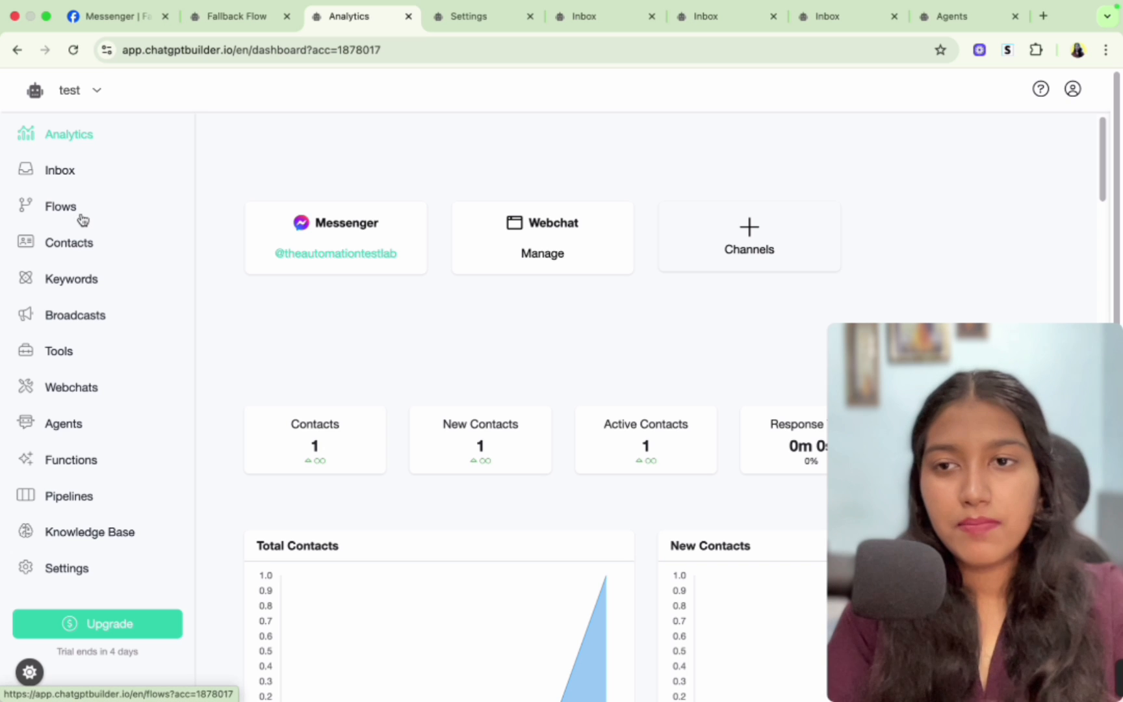
- Open the Contacts list and then the Inbox
click(79, 239)
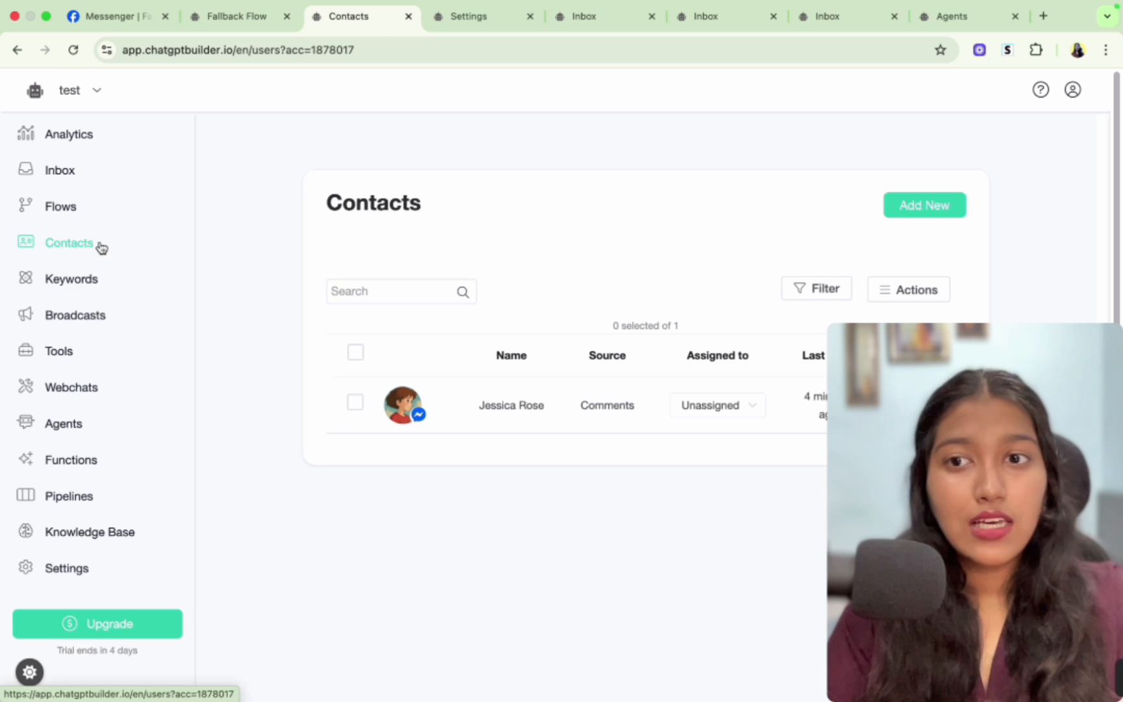
click(60, 171)
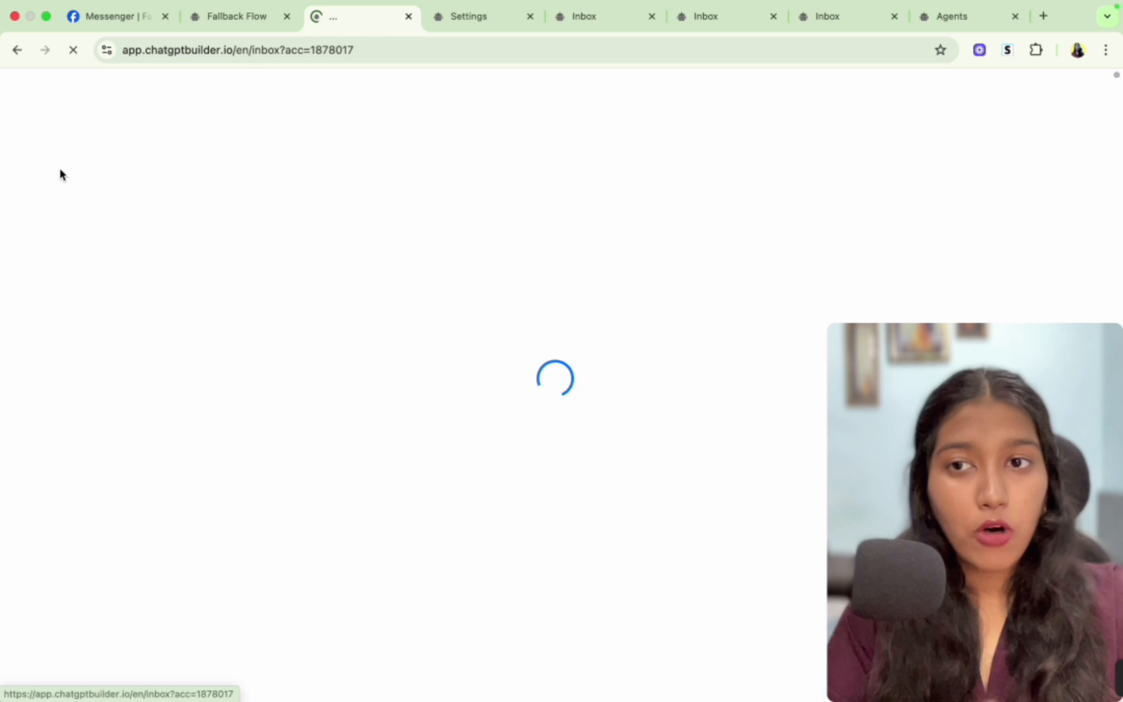